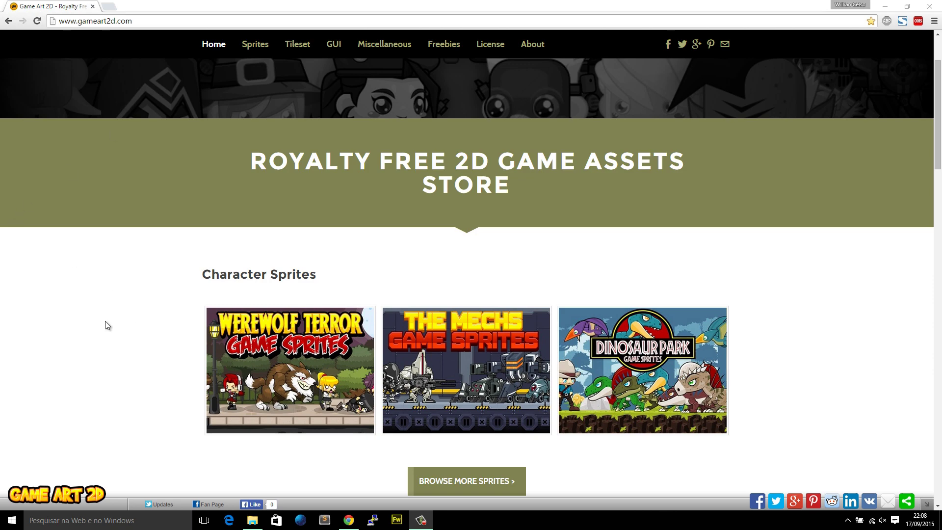
Open the Freebies page of the Game Art 2D site.
{"action": "scroll", "coordinate": [105, 314], "scroll_direction": "down", "scroll_amount": 8}
{"action": "scroll", "coordinate": [100, 273], "scroll_direction": "up", "scroll_amount": 8}
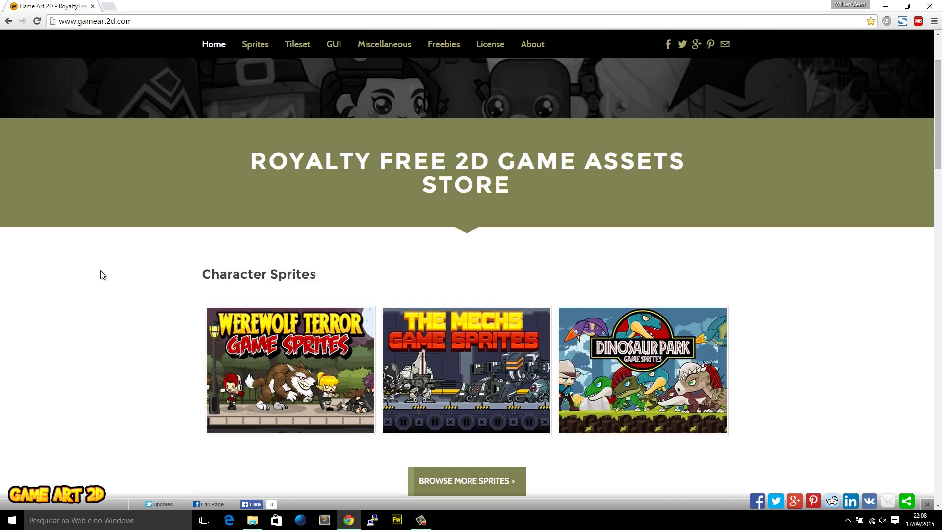
{"action": "scroll", "coordinate": [100, 270], "scroll_direction": "up", "scroll_amount": 2}
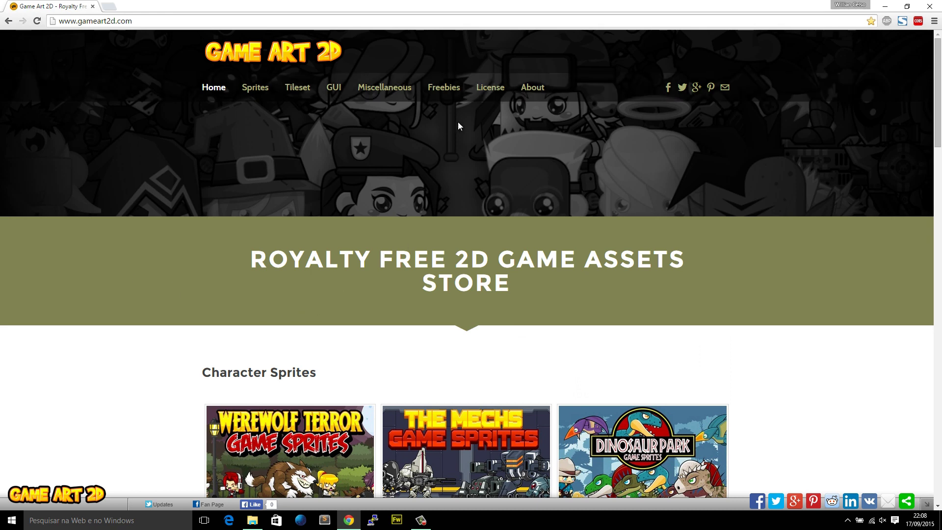
{"action": "left_click", "coordinate": [436, 91]}
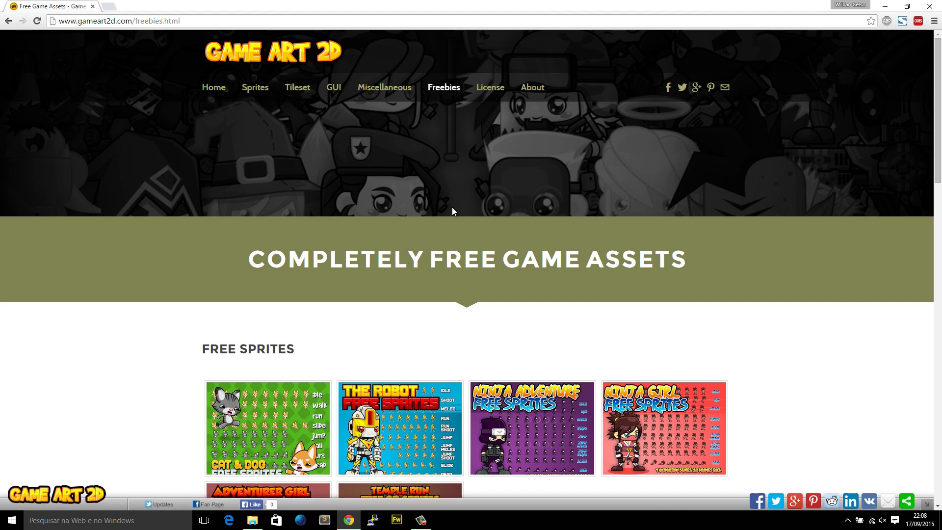
Open the Ninja Adventure free sprites page in a new browser tab.
{"action": "scroll", "coordinate": [416, 180], "scroll_direction": "down", "scroll_amount": 6}
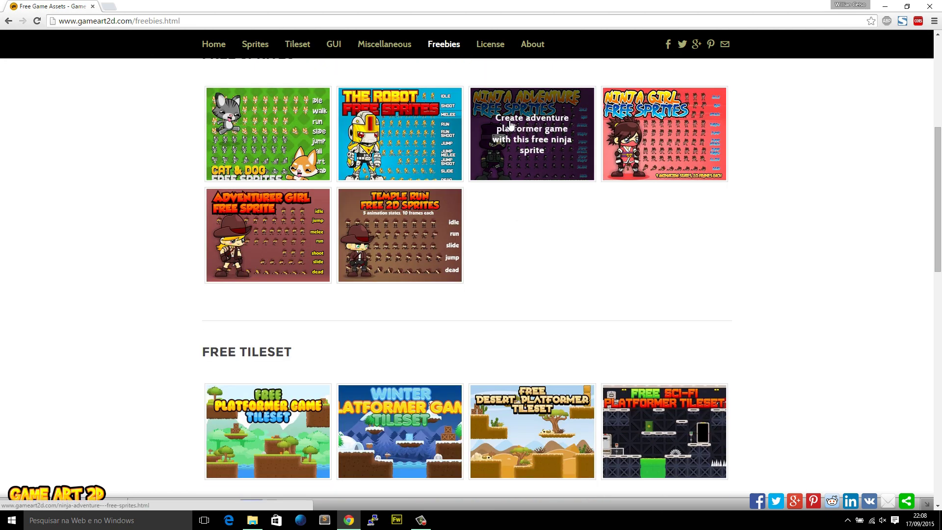
{"action": "right_click", "coordinate": [510, 120]}
{"action": "left_click", "coordinate": [535, 126]}
Open the Free Platformer Game Tileset page from the free tilesets in a new browser tab.
{"action": "scroll", "coordinate": [518, 136], "scroll_direction": "down", "scroll_amount": 3}
{"action": "scroll", "coordinate": [518, 137], "scroll_direction": "down", "scroll_amount": 2}
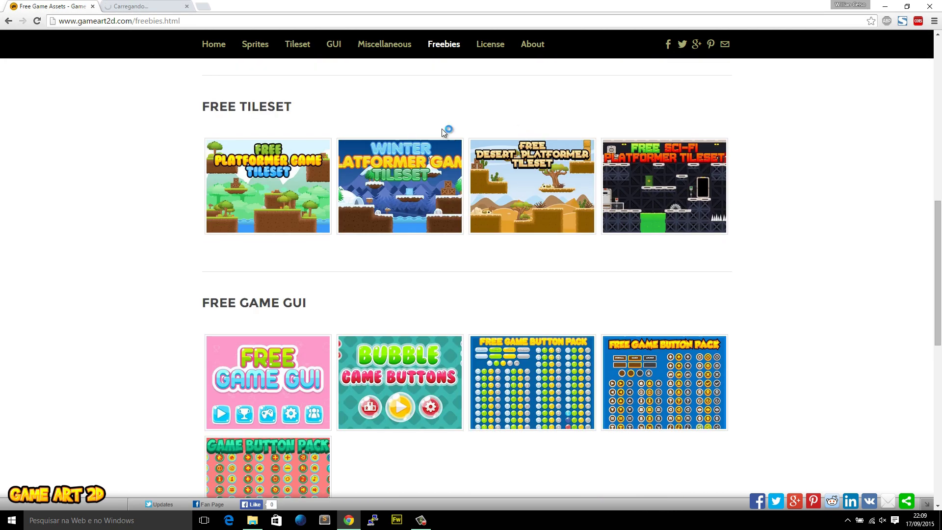
{"action": "right_click", "coordinate": [244, 188]}
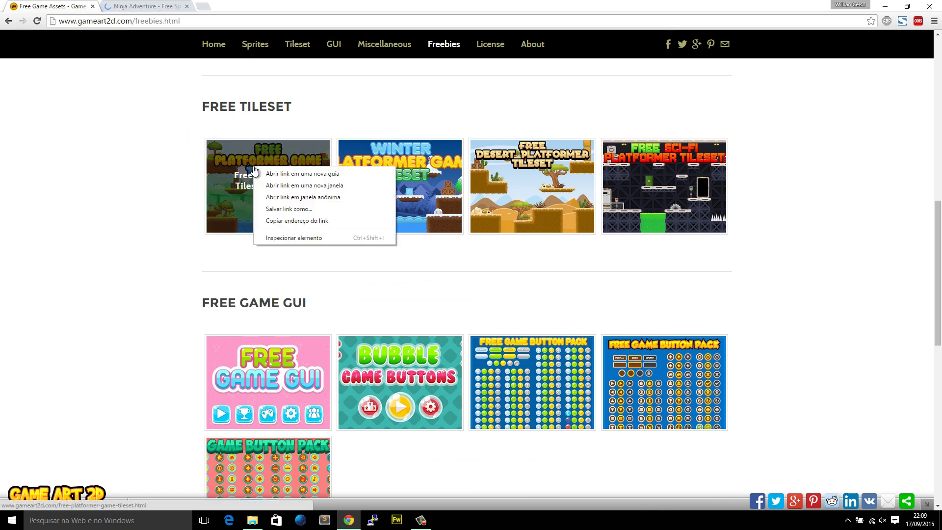
{"action": "left_click", "coordinate": [267, 172]}
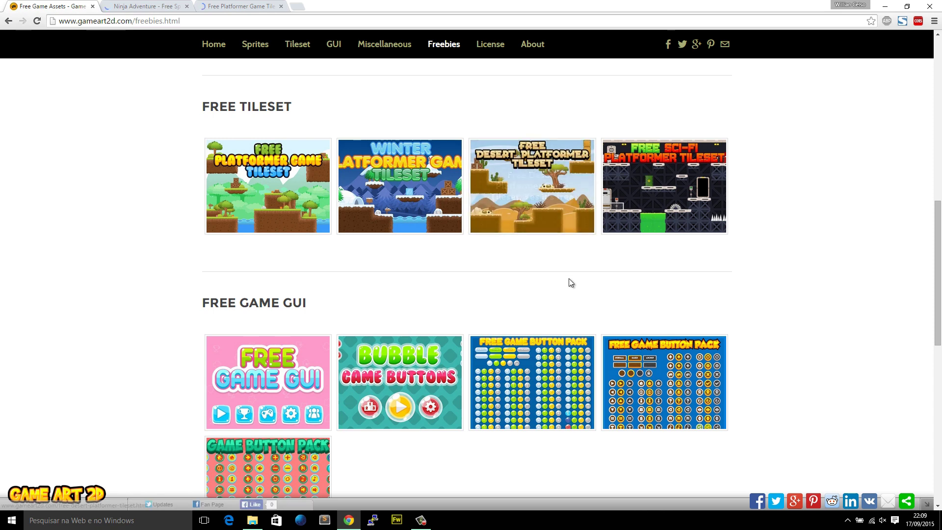
Open the Free Medieval Game Button Pack page from the free game GUI section in a new browser tab.
{"action": "scroll", "coordinate": [569, 277], "scroll_direction": "down", "scroll_amount": 3}
{"action": "scroll", "coordinate": [564, 242], "scroll_direction": "down", "scroll_amount": 1}
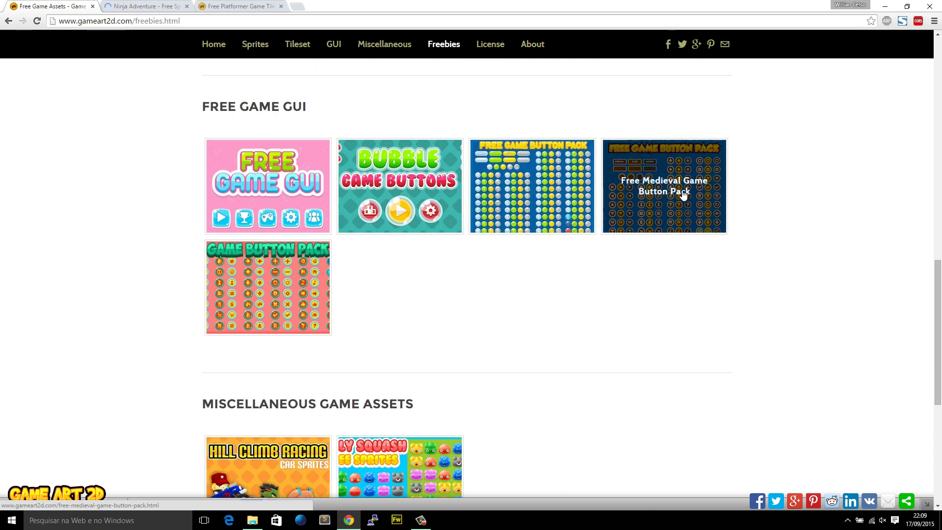
{"action": "right_click", "coordinate": [669, 168]}
{"action": "left_click", "coordinate": [687, 172]}
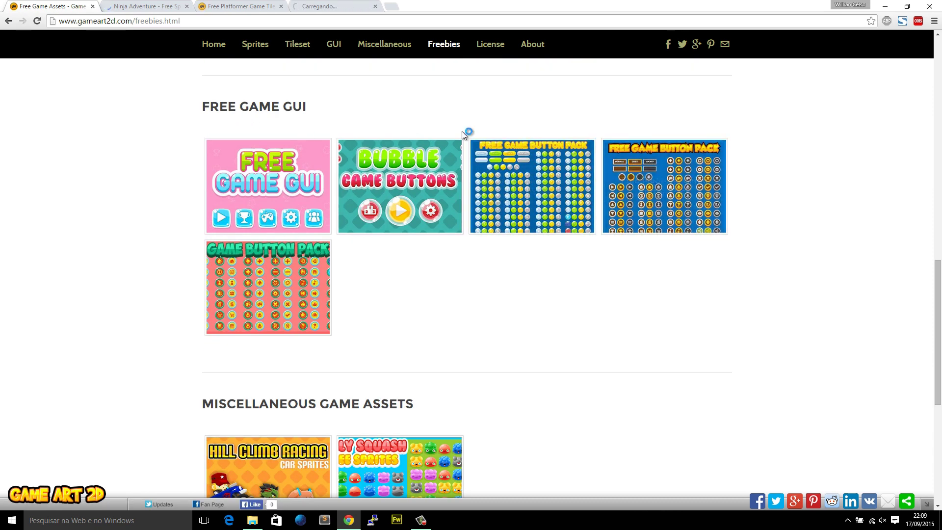
Start the free download of the Ninja Adventure sprites from their already opened page.
{"action": "scroll", "coordinate": [666, 188], "scroll_direction": "down", "scroll_amount": 2}
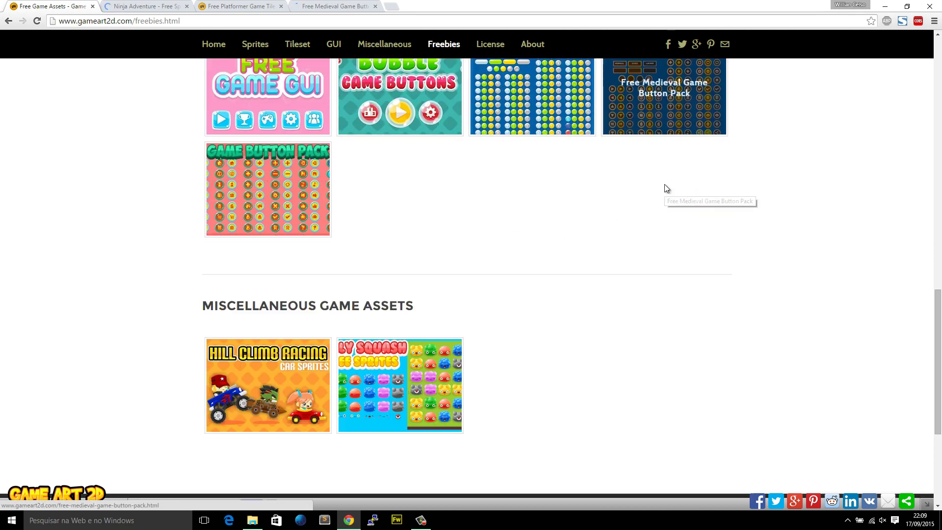
{"action": "scroll", "coordinate": [664, 187], "scroll_direction": "down", "scroll_amount": 5}
{"action": "scroll", "coordinate": [631, 197], "scroll_direction": "up", "scroll_amount": 12}
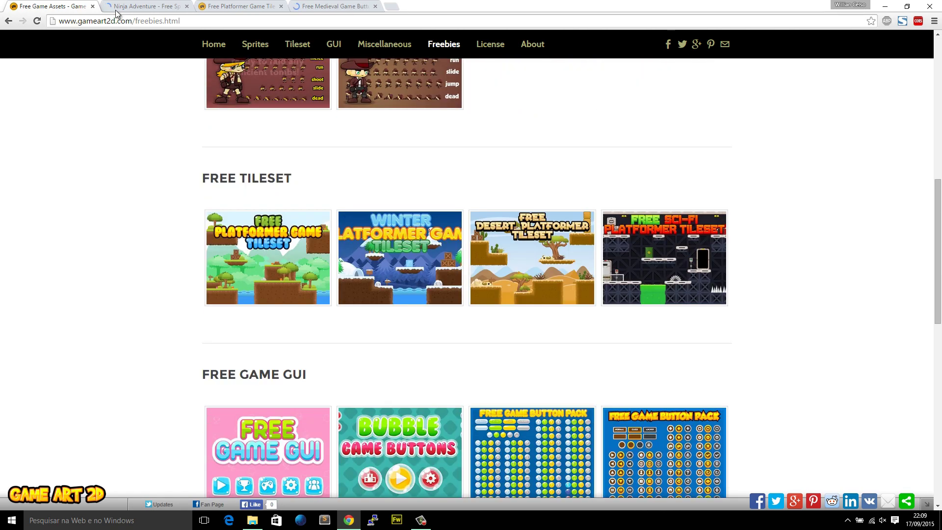
{"action": "left_click", "coordinate": [116, 9]}
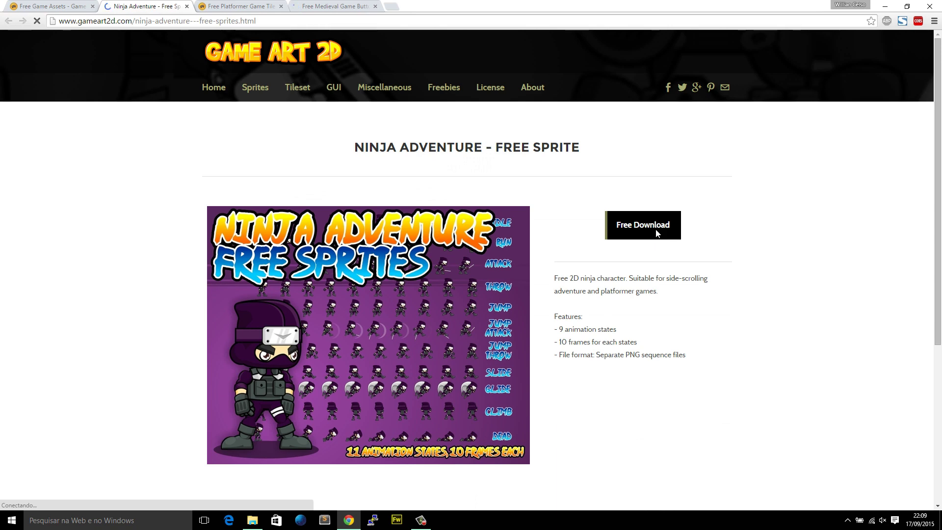
{"action": "left_click", "coordinate": [656, 234]}
Start the free downloads of the Platformer Game Tileset and the Medieval Game Button Pack.
{"action": "left_click", "coordinate": [240, 6]}
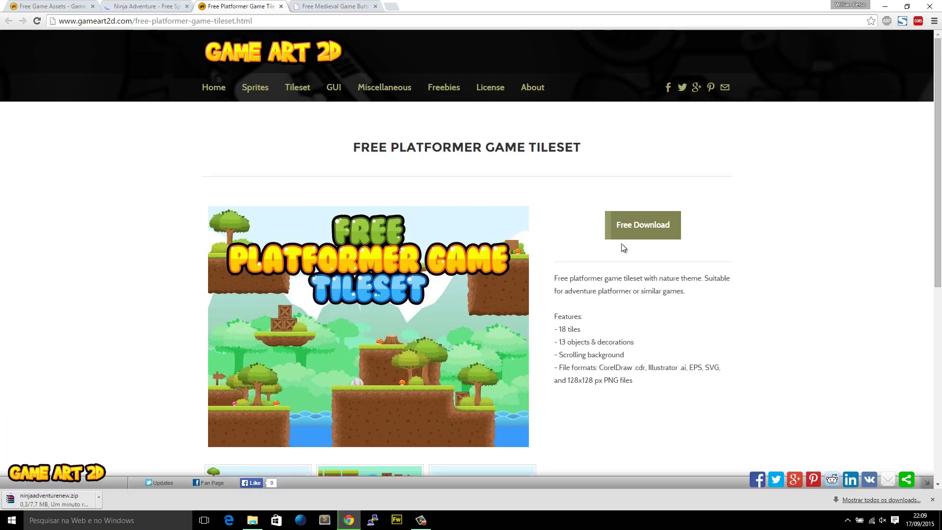
{"action": "left_click", "coordinate": [626, 229]}
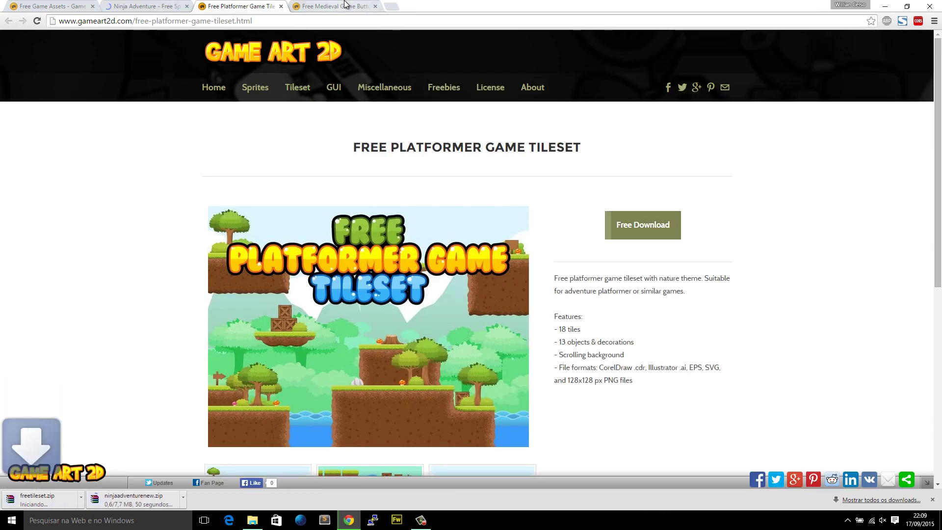
{"action": "left_click", "coordinate": [338, 6]}
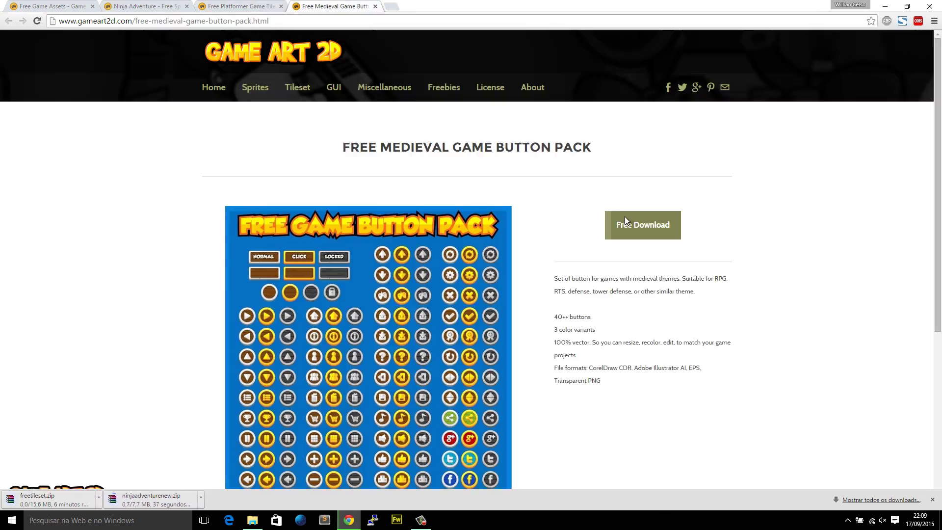
{"action": "left_click", "coordinate": [603, 239]}
Switch to File Explorer and open the freetileset folder inside Go Ninja.
{"action": "left_click", "coordinate": [252, 520]}
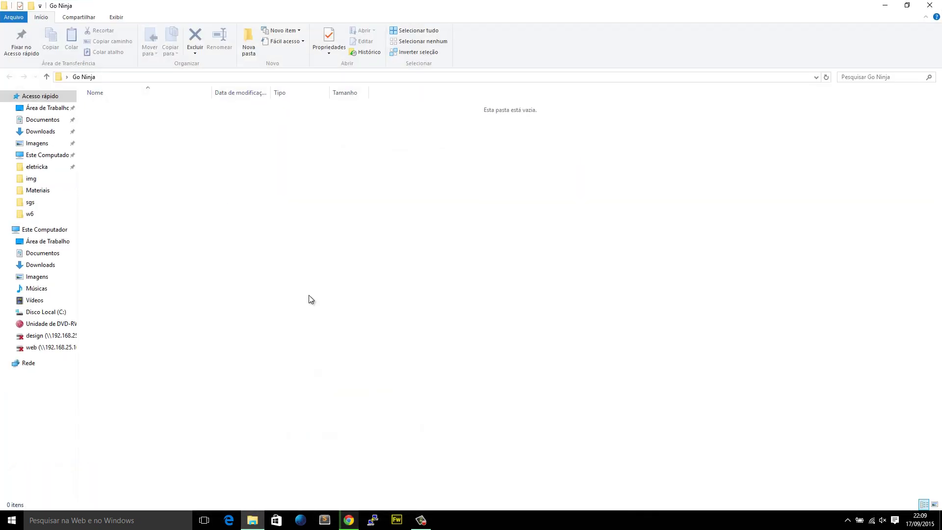
{"action": "left_click_drag", "start_coordinate": [298, 272], "coordinate": [367, 341]}
{"action": "left_click_drag", "start_coordinate": [316, 257], "coordinate": [398, 255]}
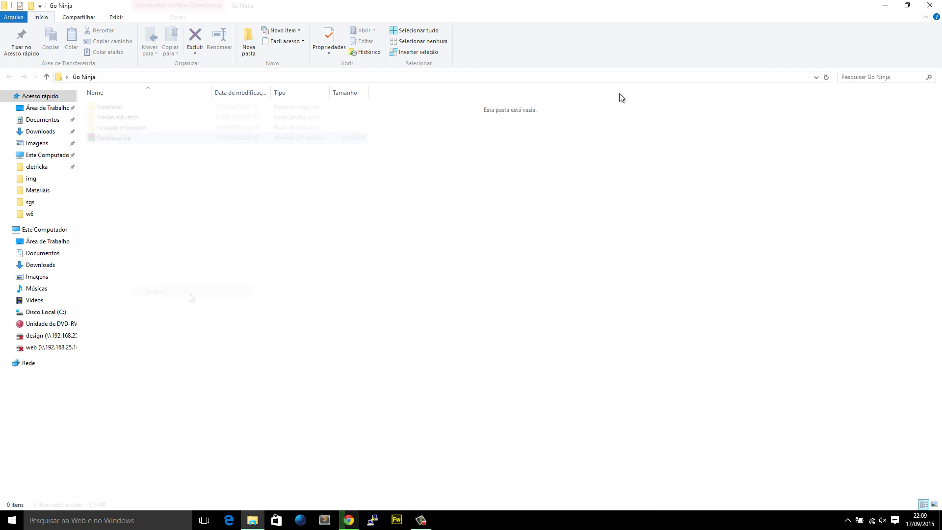
{"action": "double_click", "coordinate": [119, 110]}
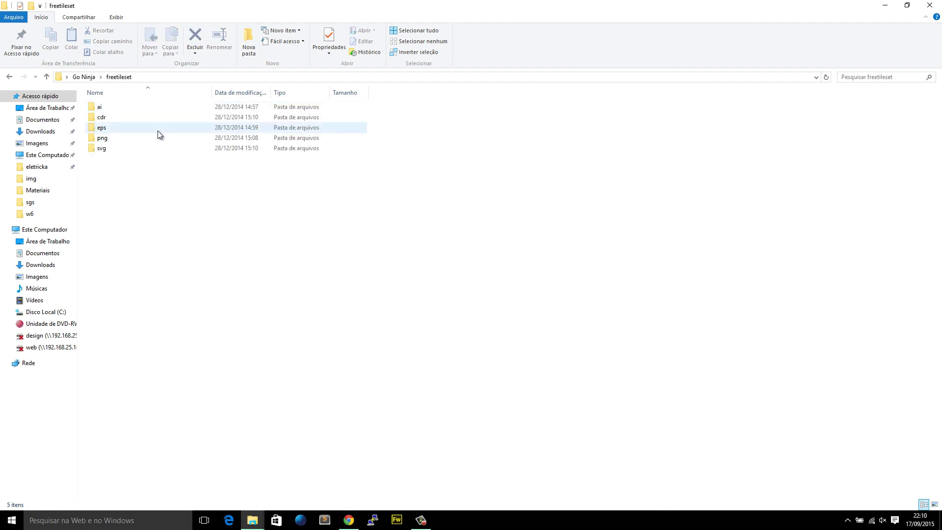
Go through the ai, cdr, eps and svg format folders of the tileset and open the png folder.
{"action": "left_click", "coordinate": [106, 107]}
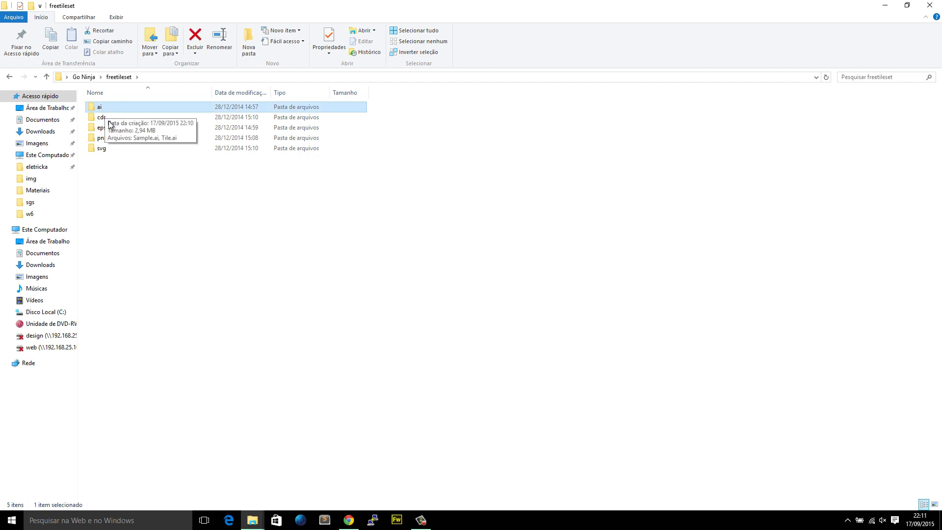
{"action": "left_click", "coordinate": [118, 120]}
{"action": "left_click", "coordinate": [116, 127]}
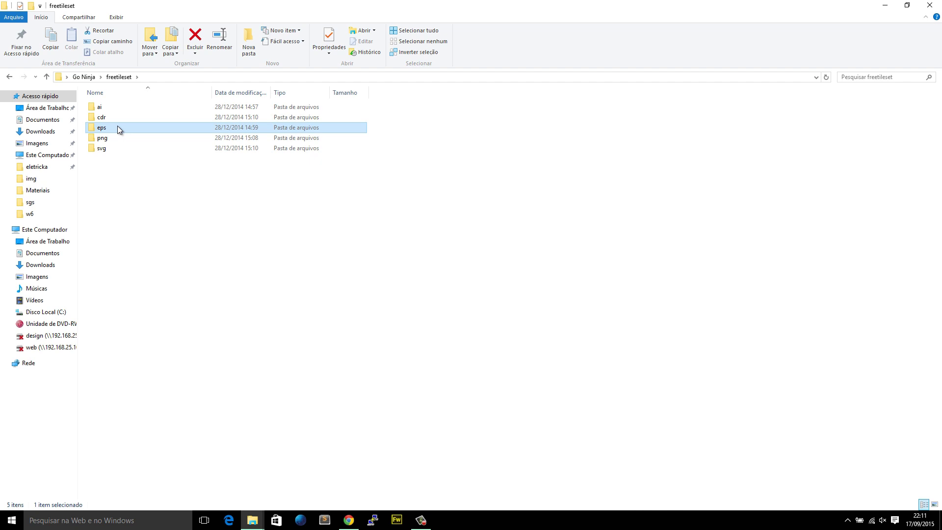
{"action": "key", "text": "Down"}
{"action": "key", "text": "Down"}
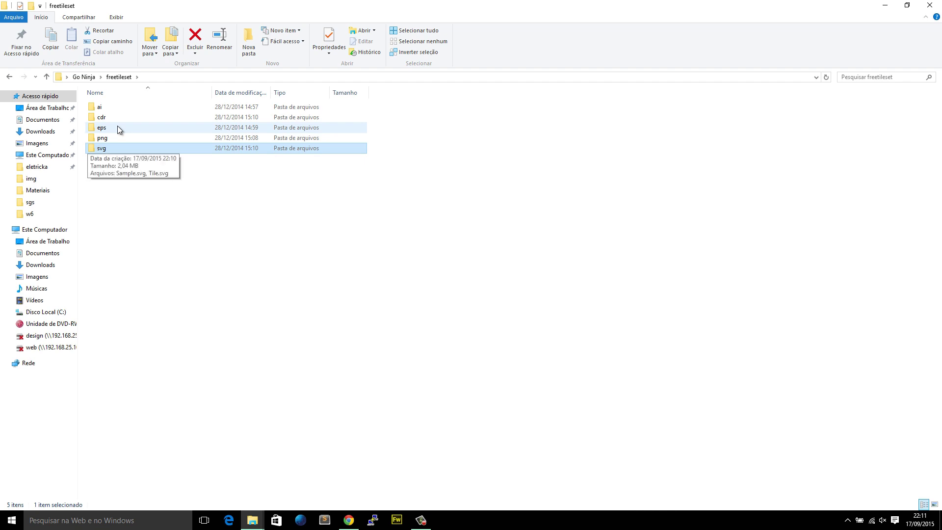
{"action": "key", "text": "Up"}
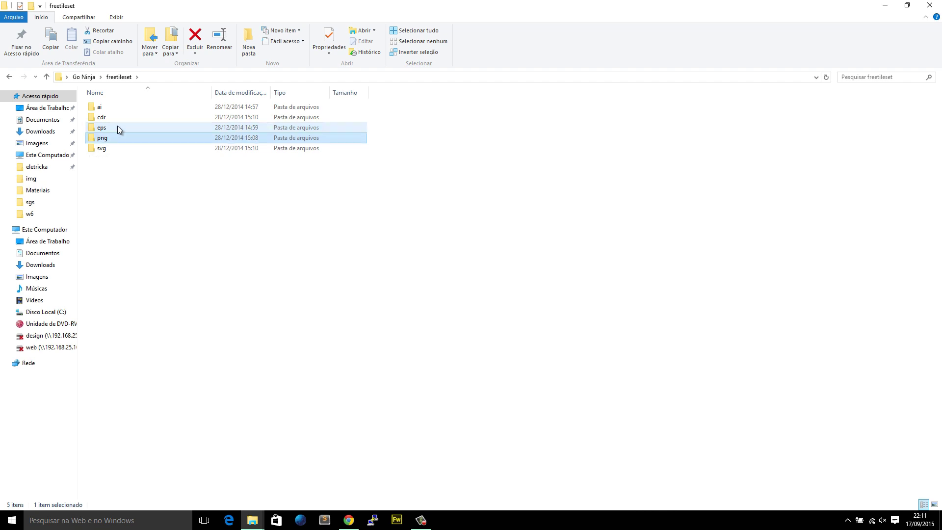
{"action": "key", "text": "Return"}
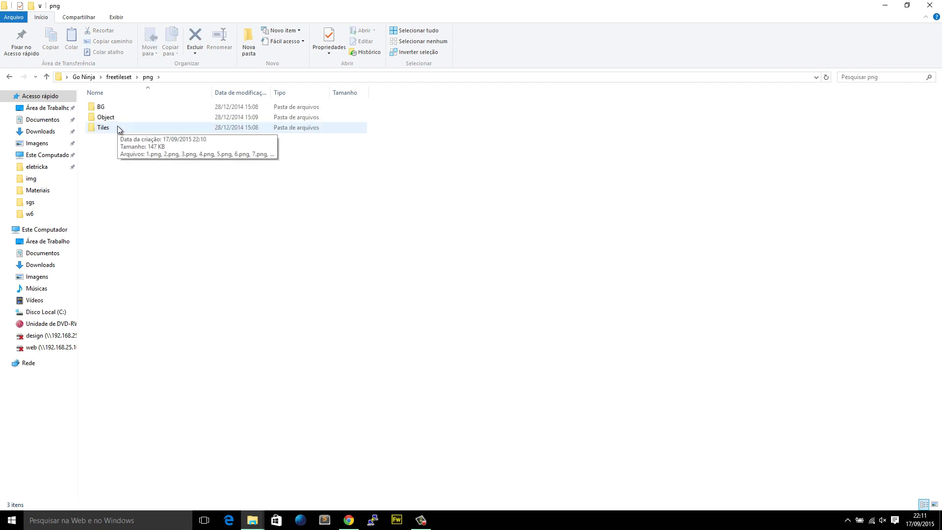
Open the Tiles folder and look through its ground tile images.
{"action": "key", "text": "Down"}
{"action": "key", "text": "Down"}
{"action": "key", "text": "Return"}
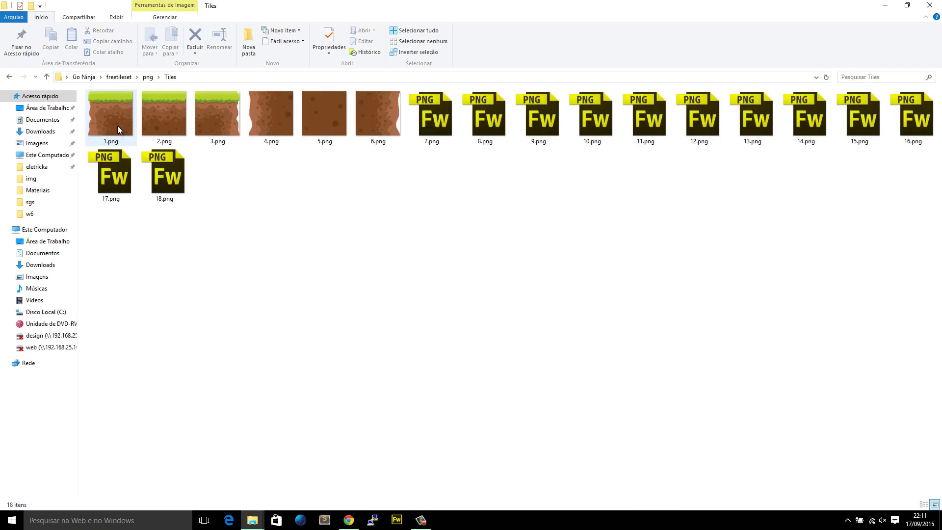
{"action": "key", "text": "Right"}
{"action": "key", "text": "Right"}
{"action": "key", "text": "Right"}
{"action": "key", "text": "Right"}
{"action": "key", "text": "Right"}
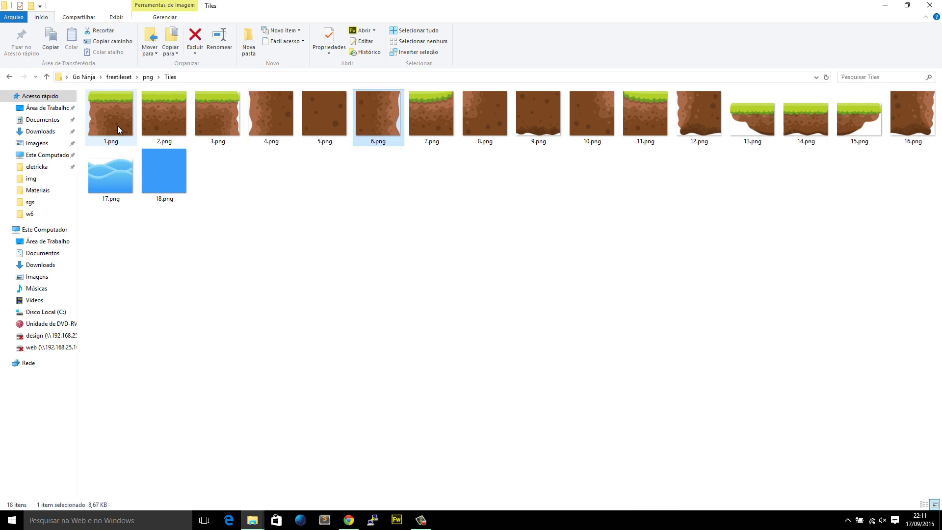
Go back to the png folder and look through the images in its Object folder.
{"action": "key", "text": "BackSpace"}
{"action": "key", "text": "Up"}
{"action": "key", "text": "Return"}
{"action": "key", "text": "Right"}
{"action": "key", "text": "Right"}
{"action": "key", "text": "Right"}
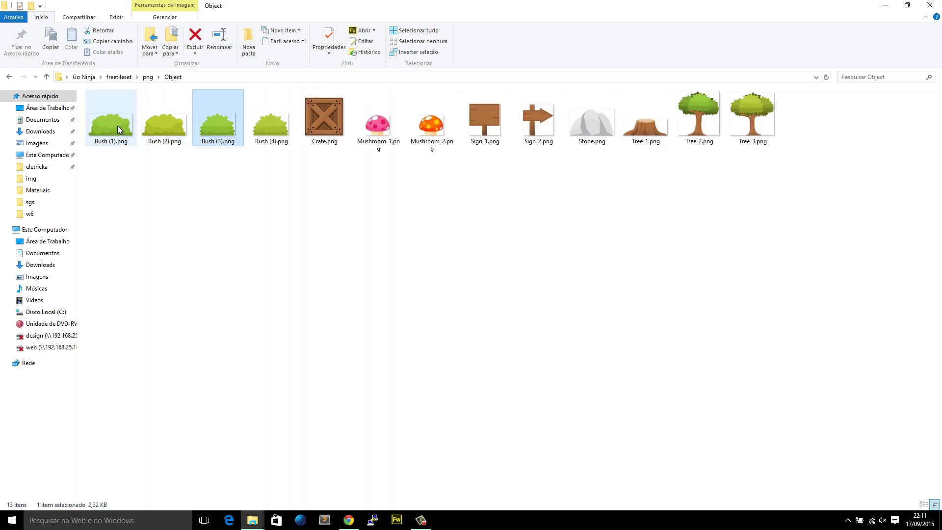
Go back to the png folder and view the background image in the BG folder.
{"action": "key", "text": "BackSpace"}
{"action": "key", "text": "Up"}
{"action": "key", "text": "Return"}
{"action": "key", "text": "Right"}
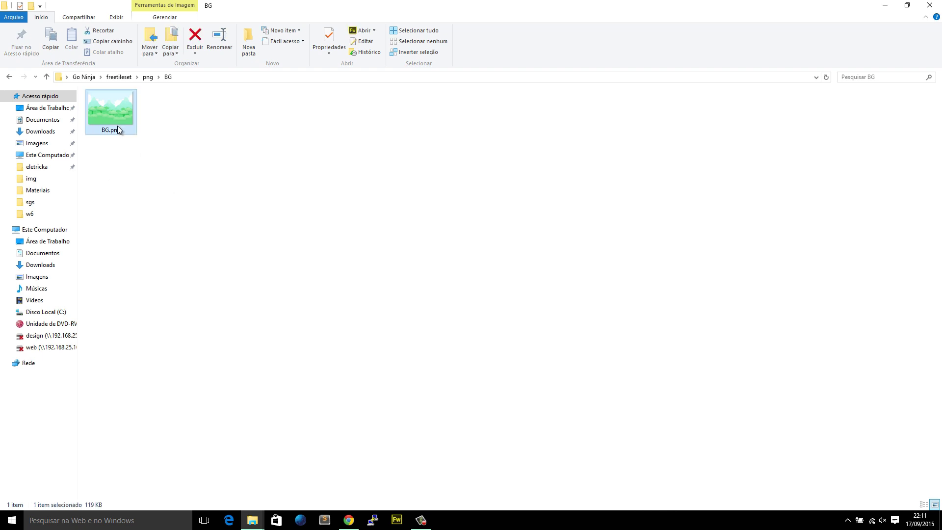
Return to the Go Ninja folder and open the medievalbutton folder.
{"action": "key", "text": "BackSpace"}
{"action": "key", "text": "BackSpace"}
{"action": "key", "text": "BackSpace"}
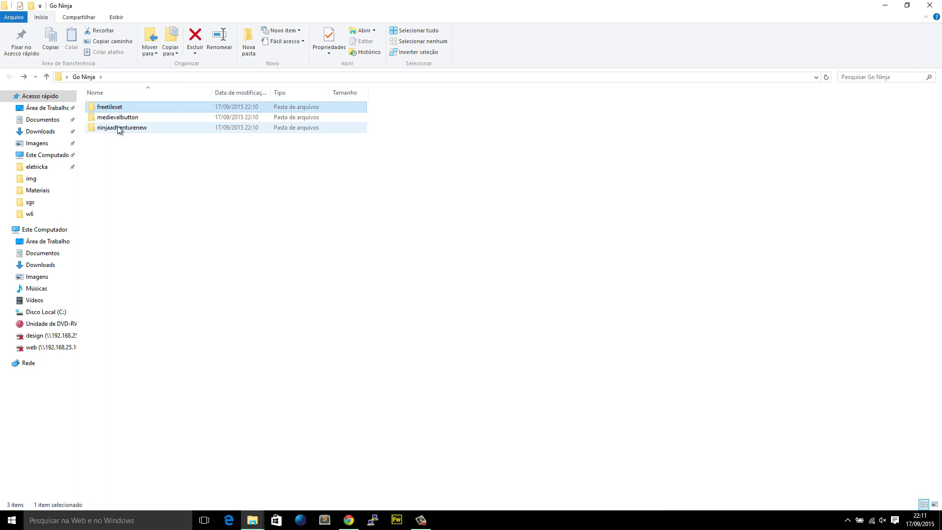
{"action": "key", "text": "Down"}
{"action": "key", "text": "Return"}
Open Button.png from the medievalbutton folder in Windows Photo Viewer.
{"action": "key", "text": "Down"}
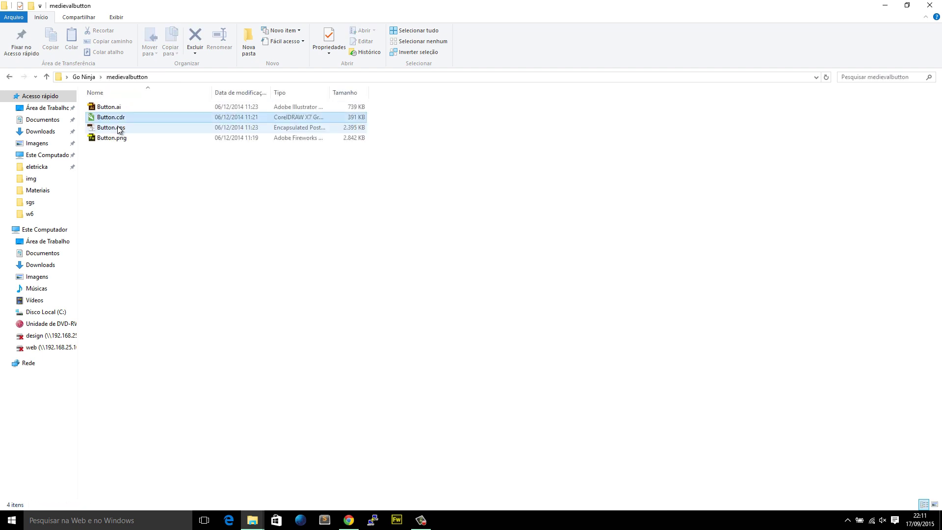
{"action": "key", "text": "Down"}
{"action": "key", "text": "Down"}
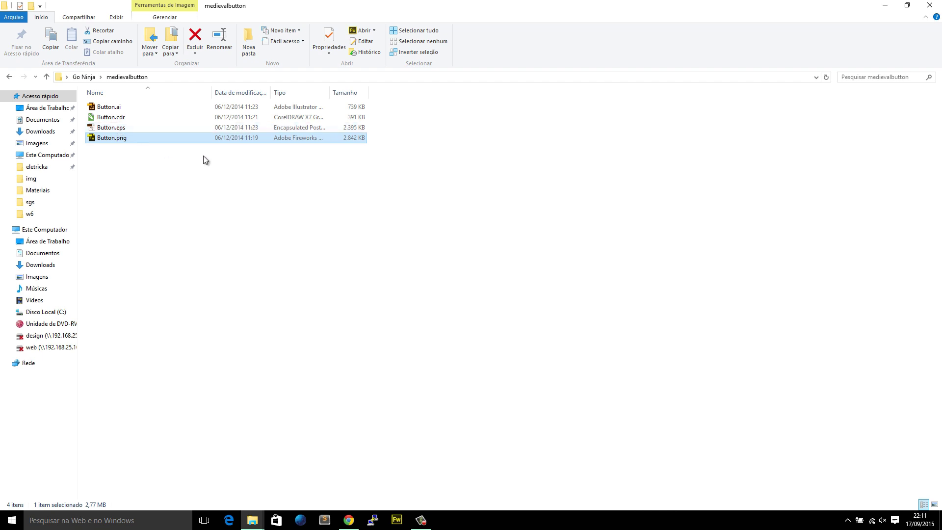
{"action": "right_click", "coordinate": [216, 138]}
{"action": "mouse_move", "coordinate": [305, 240]}
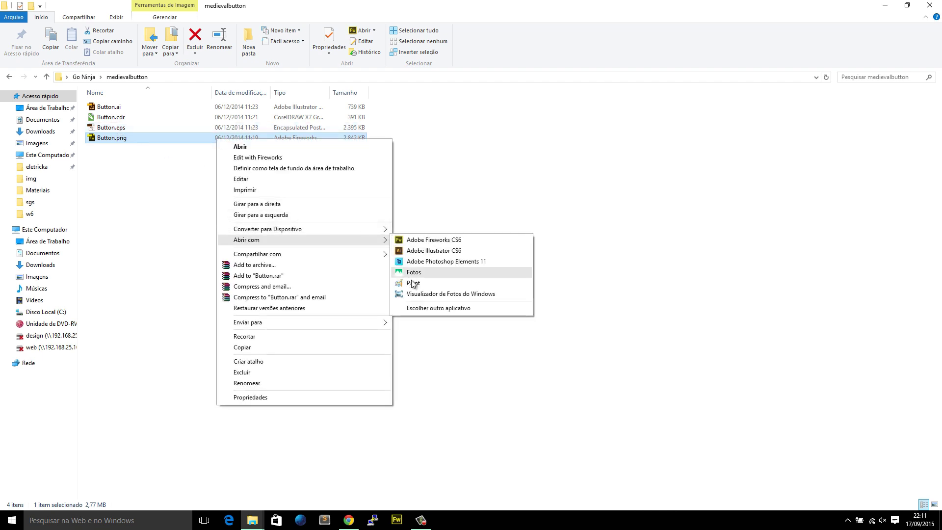
{"action": "left_click", "coordinate": [411, 293]}
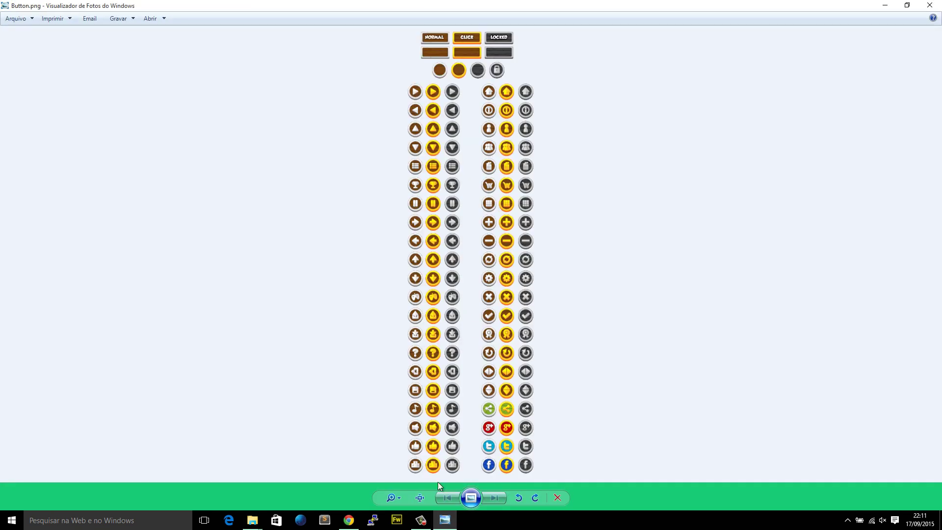
Show Button.png at its actual size and examine the button designs down to the end of the image.
{"action": "left_click", "coordinate": [419, 497]}
{"action": "left_click_drag", "start_coordinate": [473, 378], "coordinate": [416, 265]}
{"action": "scroll", "coordinate": [416, 265], "scroll_direction": "down", "scroll_amount": 4}
{"action": "left_click_drag", "start_coordinate": [417, 319], "coordinate": [416, 180]}
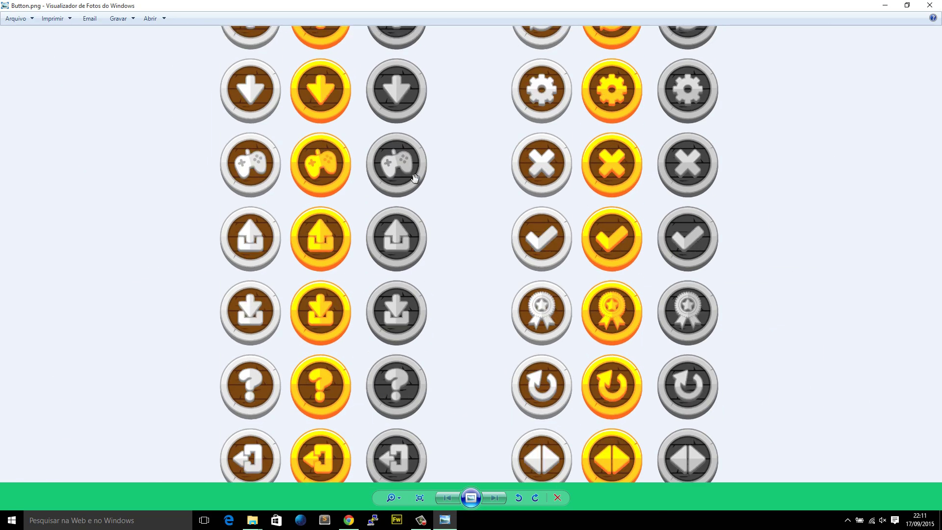
{"action": "left_click_drag", "start_coordinate": [444, 332], "coordinate": [451, 167]}
{"action": "left_click_drag", "start_coordinate": [477, 446], "coordinate": [478, 189]}
{"action": "scroll", "coordinate": [553, 259], "scroll_direction": "up", "scroll_amount": 10}
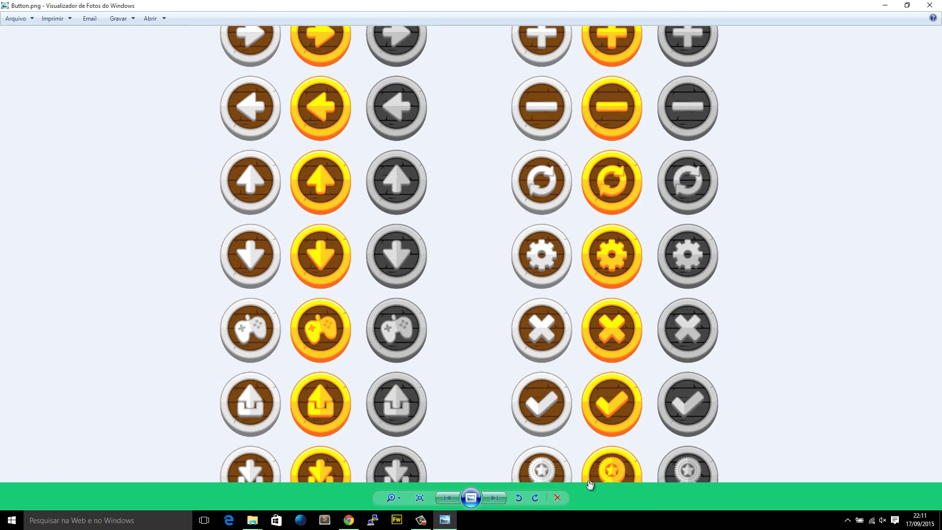
{"action": "scroll", "coordinate": [614, 270], "scroll_direction": "down", "scroll_amount": 10}
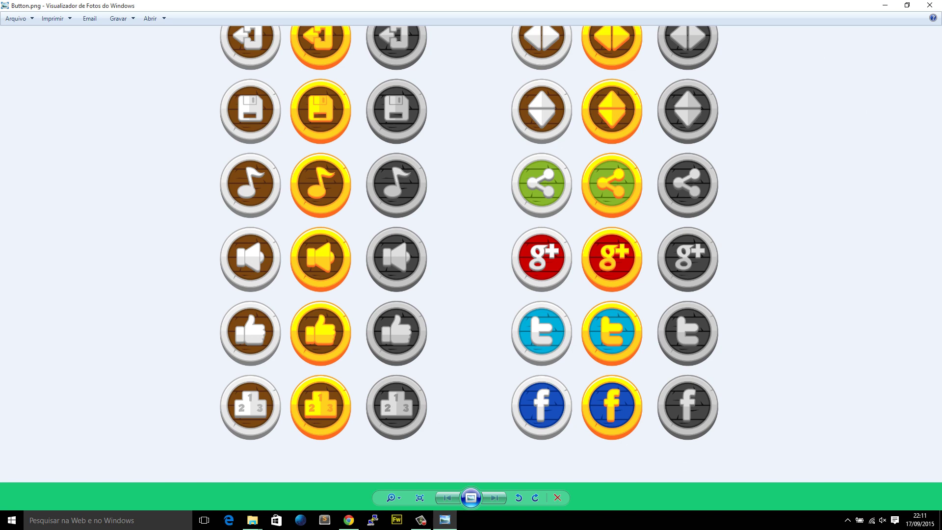
Close Button.png and open the png folder inside ninjaadventurenew from the Go Ninja folder.
{"action": "left_click", "coordinate": [930, 5]}
{"action": "left_click", "coordinate": [9, 78]}
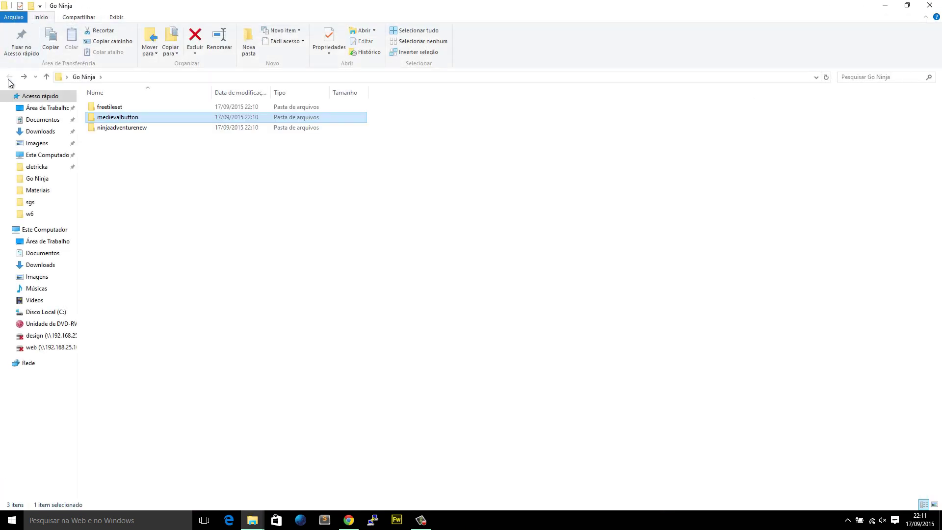
{"action": "double_click", "coordinate": [133, 127]}
{"action": "double_click", "coordinate": [114, 107]}
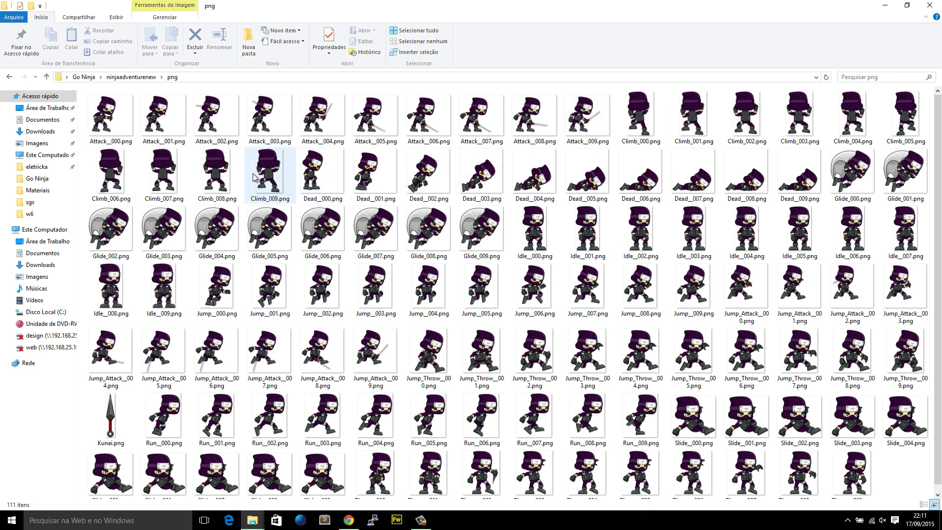
Delete the Attack and Climb sprites, from Attack__000.png through Climb_009.png, from the png folder.
{"action": "left_click", "coordinate": [266, 182]}
{"action": "left_click", "coordinate": [641, 118], "text": "shift"}
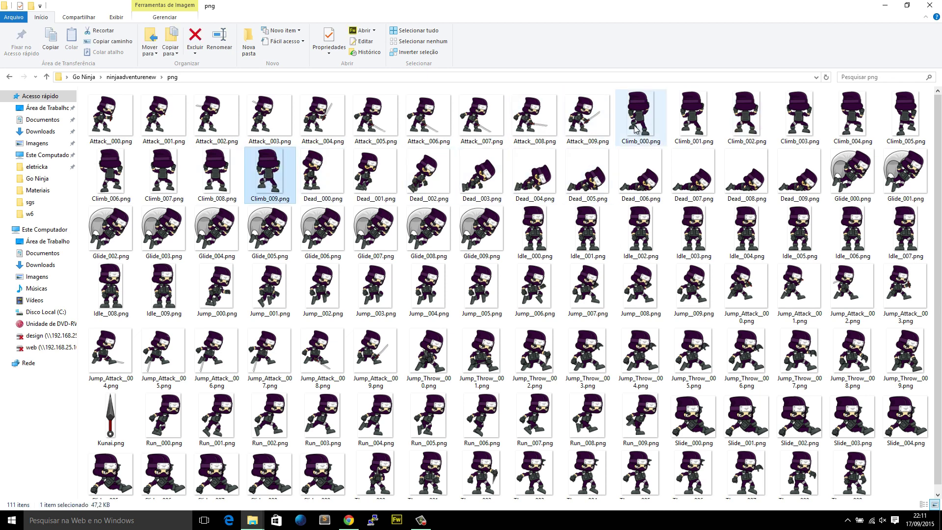
{"action": "left_click", "coordinate": [114, 130], "text": "shift"}
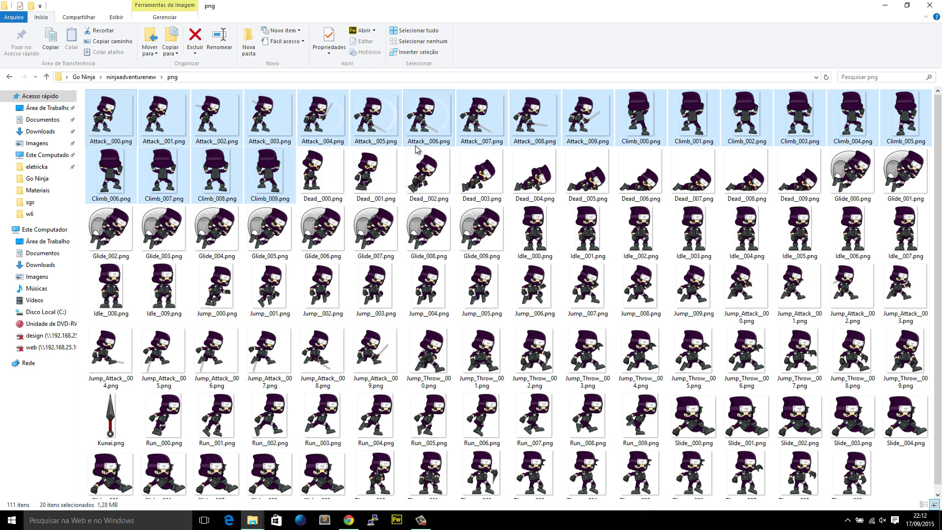
{"action": "key", "text": "Delete"}
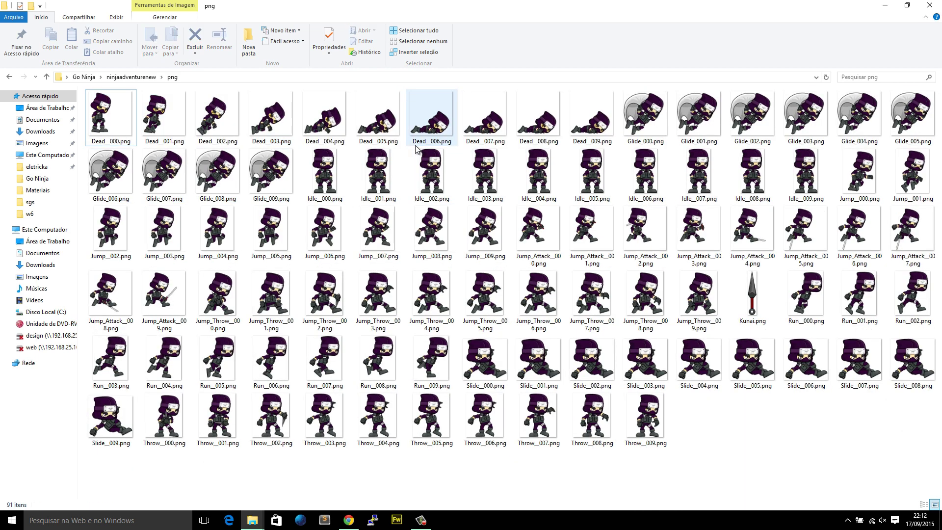
Examine the remaining ninja animation frames in the png folder, including the Dead, Glide and Jump_Throw sequences.
{"action": "left_click", "coordinate": [551, 124]}
{"action": "left_click", "coordinate": [594, 125]}
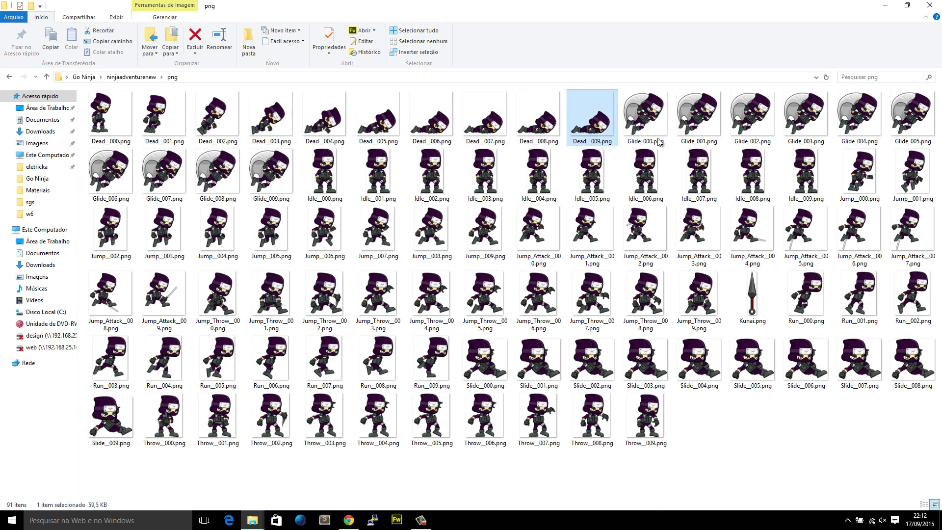
{"action": "left_click", "coordinate": [645, 120]}
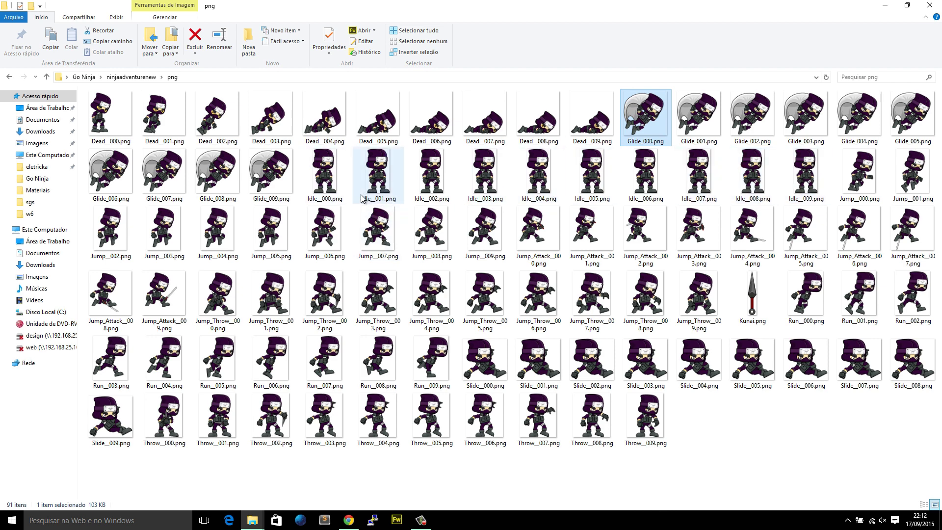
{"action": "mouse_move", "coordinate": [358, 199]}
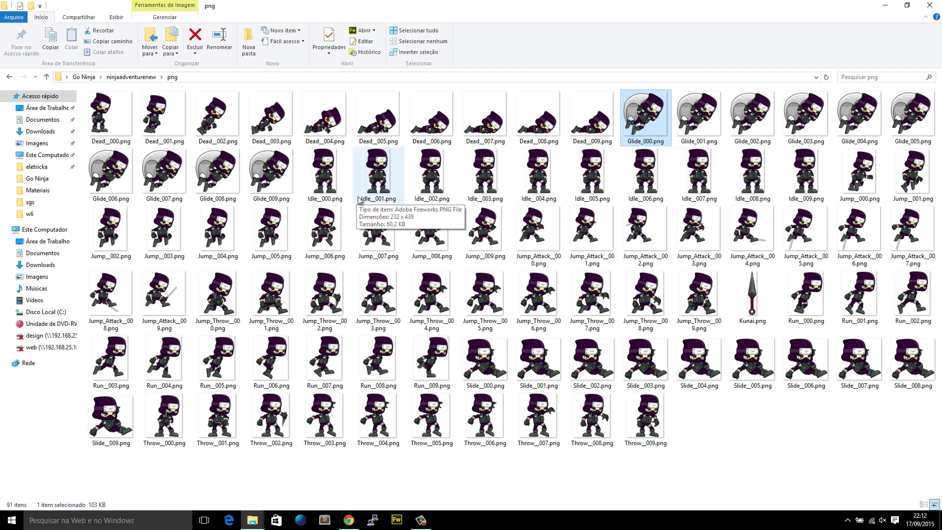
{"action": "left_click", "coordinate": [272, 174]}
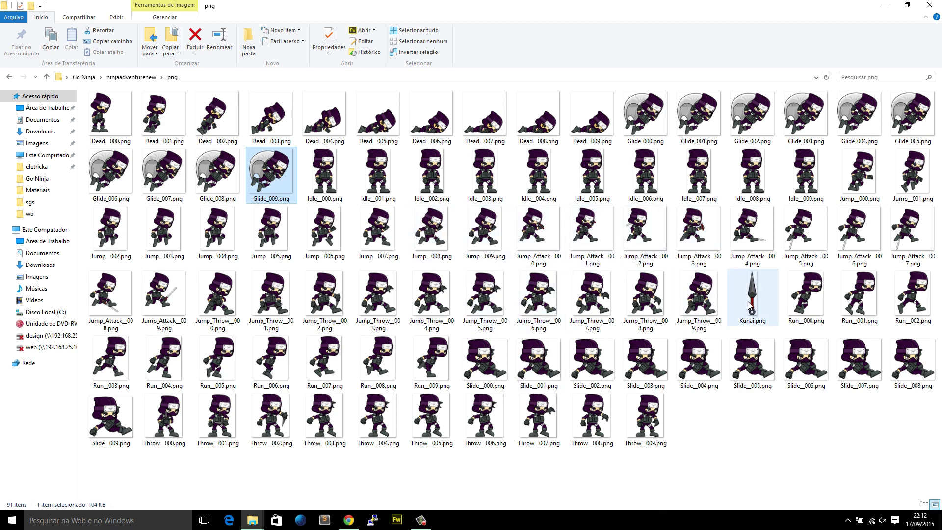
{"action": "left_click", "coordinate": [493, 329]}
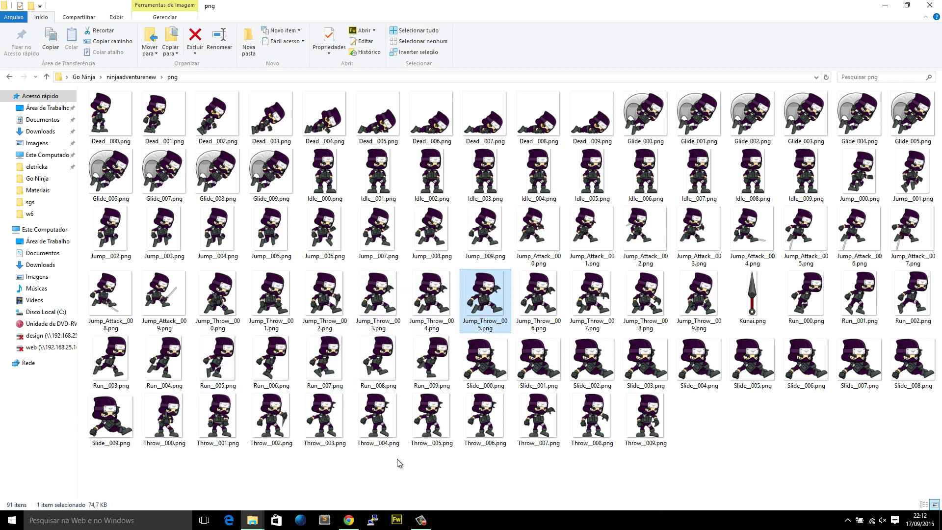
{"action": "left_click", "coordinate": [402, 478]}
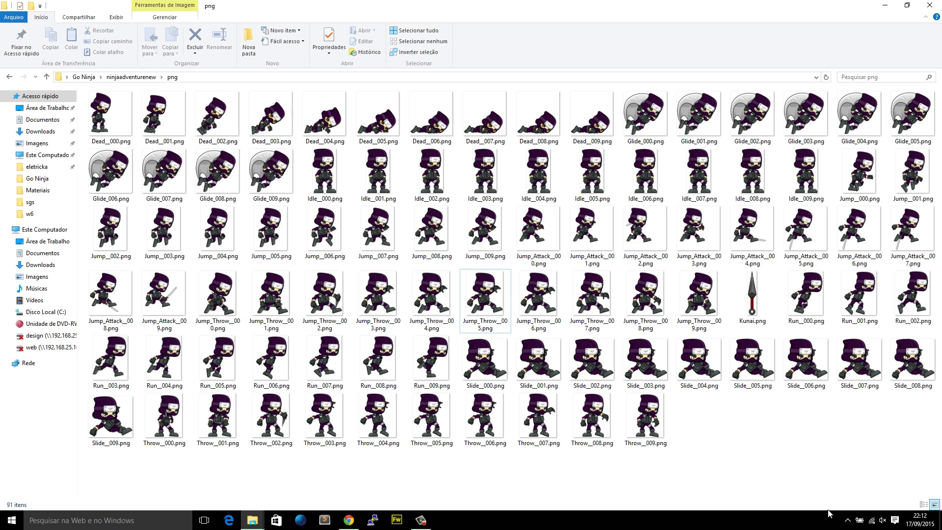
Launch Construct 2 through Steam.
{"action": "left_click", "coordinate": [847, 520]}
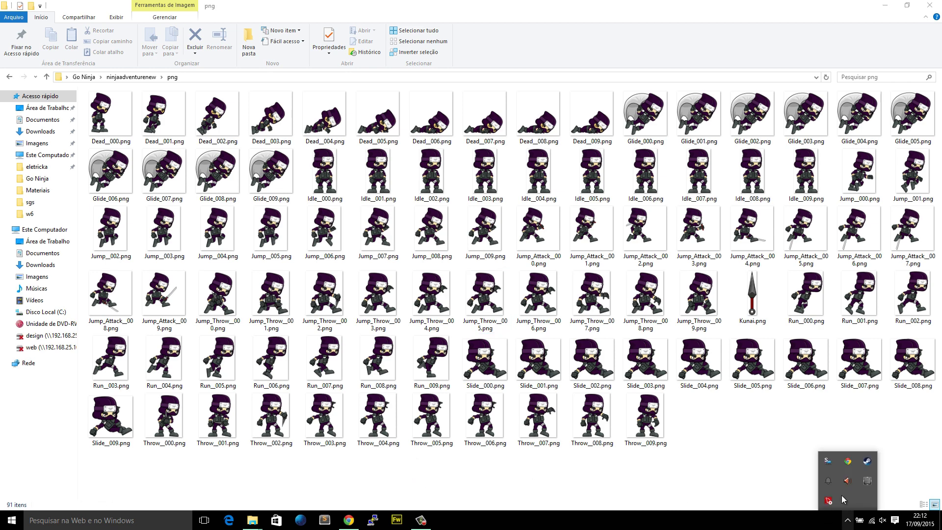
{"action": "right_click", "coordinate": [866, 466]}
{"action": "left_click", "coordinate": [789, 293]}
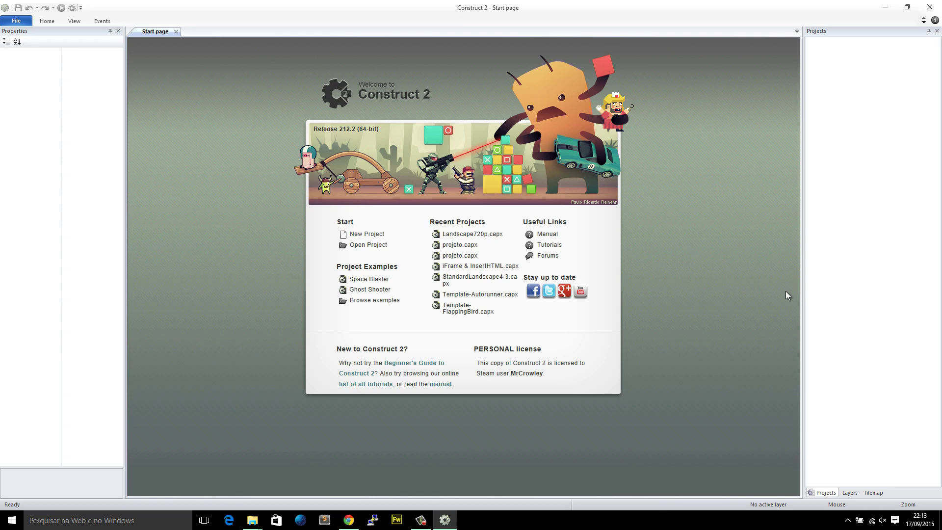
Create a new project from the "New empty HD landscape 720p project" template, filtering the templates by "hd".
{"action": "left_click", "coordinate": [361, 236]}
{"action": "left_click", "coordinate": [394, 84]}
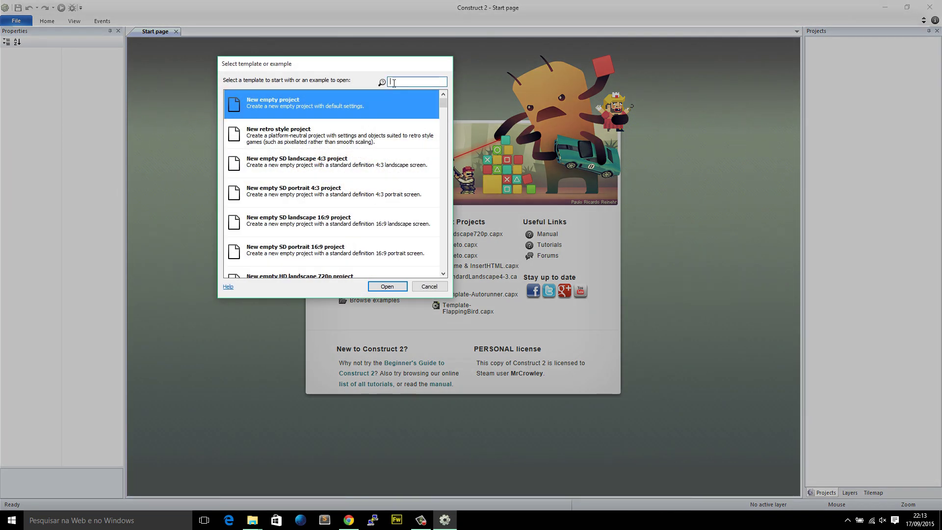
{"action": "type", "text": "hd"}
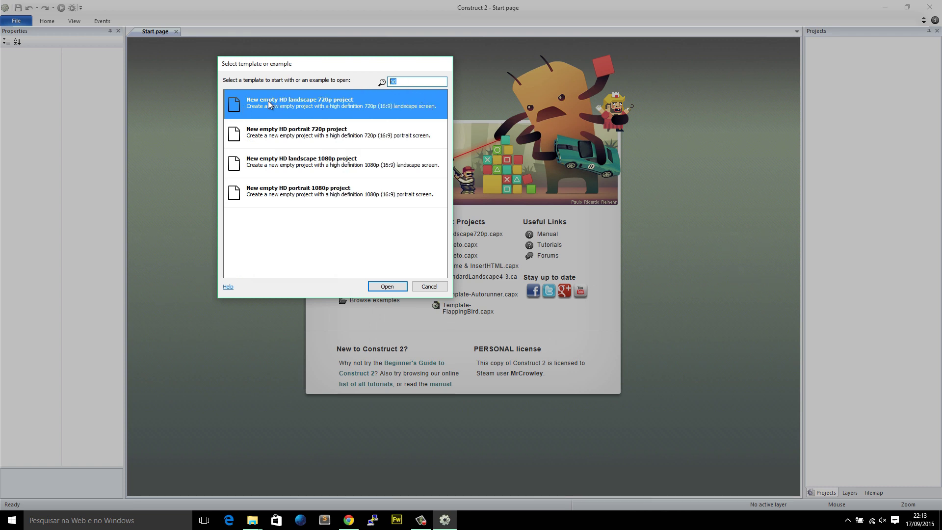
{"action": "double_click", "coordinate": [324, 103]}
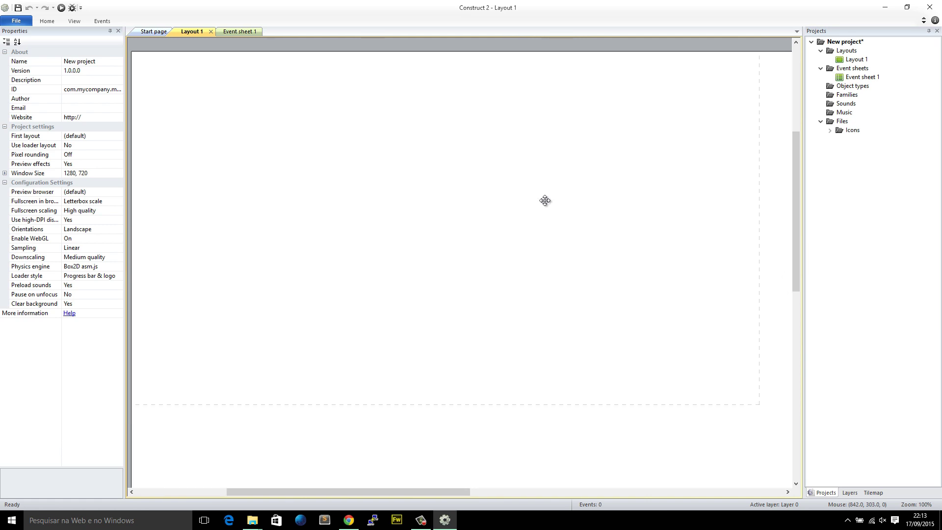
Check the project's Window Size against the dashed window outline in Layout 1.
{"action": "middle_click_drag", "start_coordinate": [546, 200], "coordinate": [566, 200]}
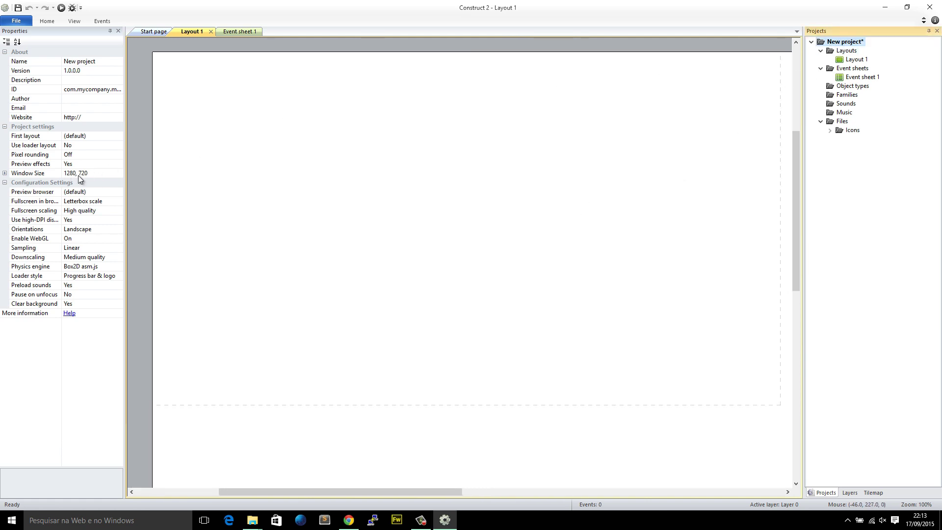
{"action": "left_click", "coordinate": [96, 175]}
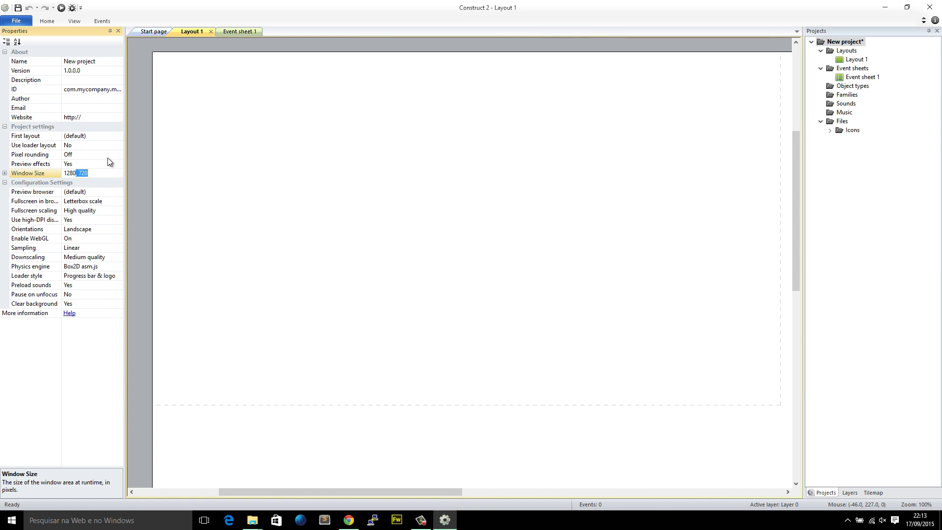
{"action": "left_click", "coordinate": [475, 222]}
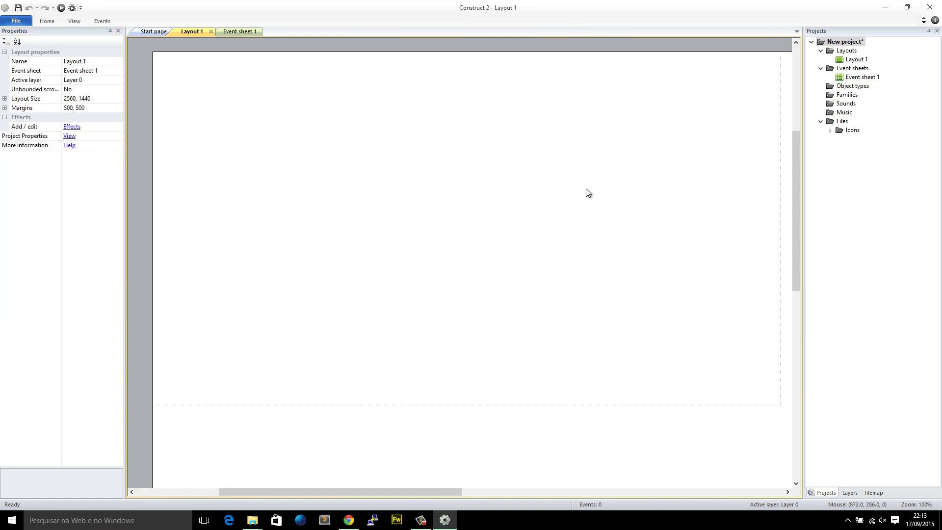
Examine Layout 1's properties and the layout area inside and beyond the dashed window outline.
{"action": "left_click", "coordinate": [856, 60]}
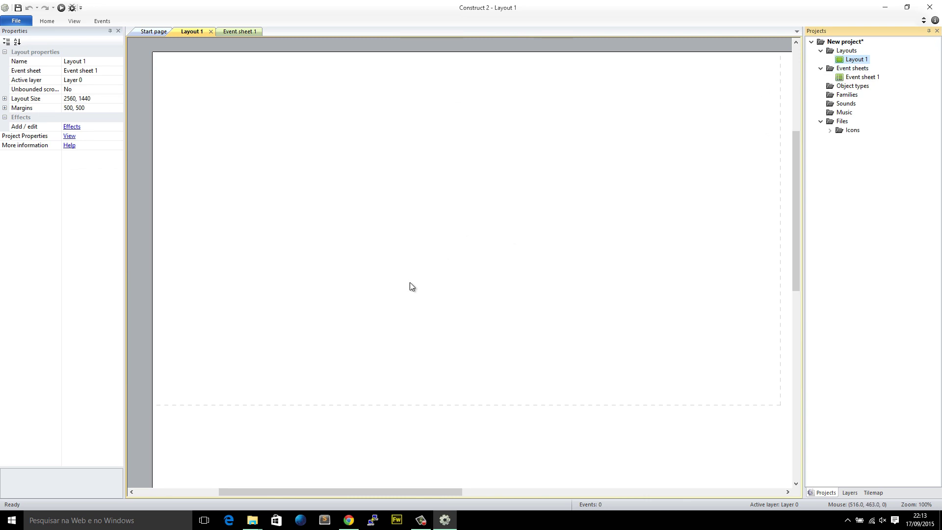
{"action": "scroll", "coordinate": [472, 344], "scroll_direction": "down", "scroll_amount": 5}
{"action": "middle_click_drag", "start_coordinate": [334, 255], "coordinate": [250, 244]}
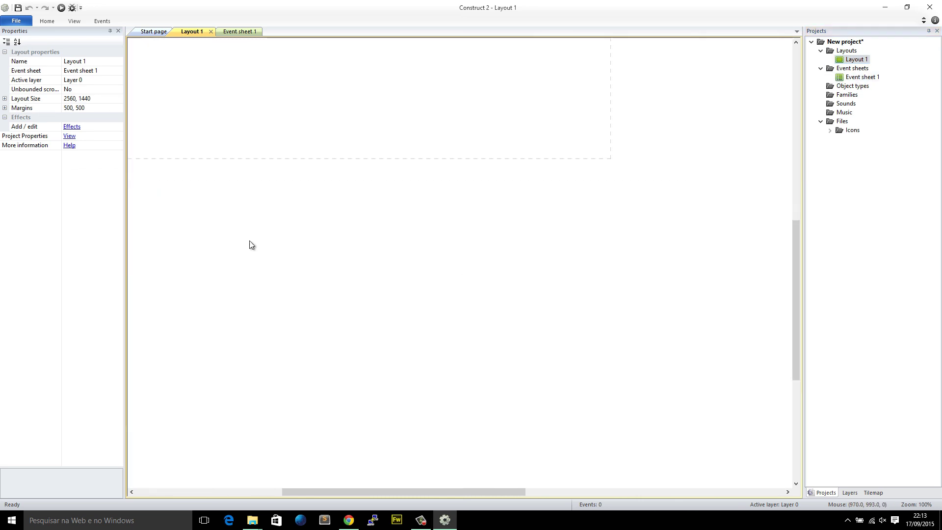
{"action": "middle_click_drag", "start_coordinate": [529, 251], "coordinate": [669, 325]}
{"action": "left_click_drag", "start_coordinate": [683, 323], "coordinate": [183, 106]}
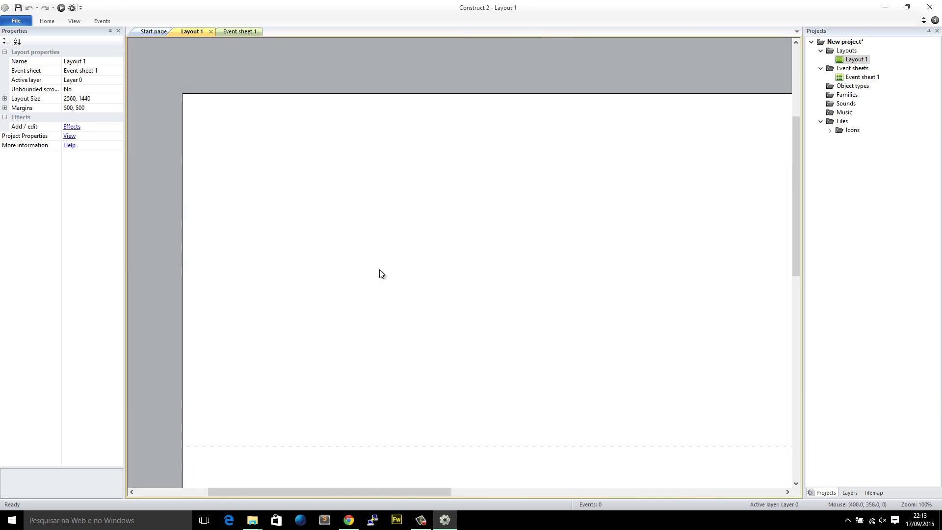
{"action": "middle_click_drag", "start_coordinate": [501, 265], "coordinate": [404, 195]}
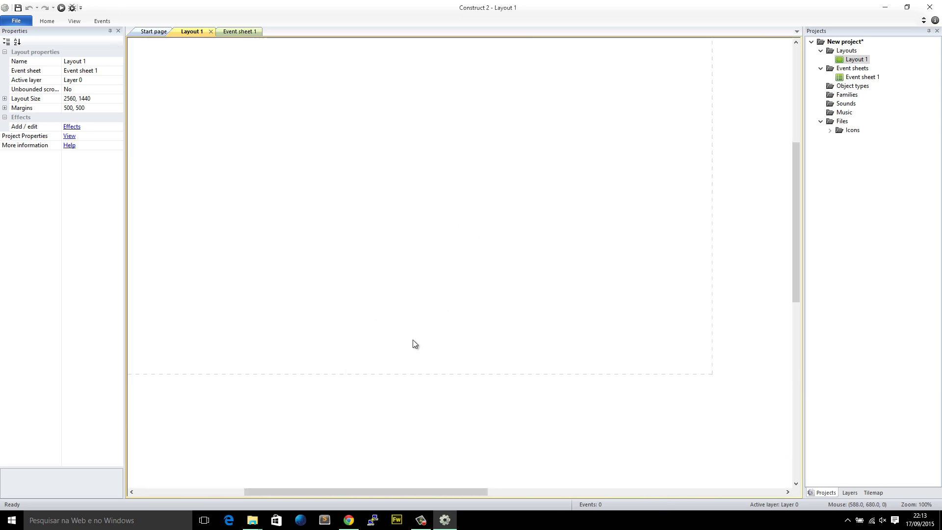
Launch Adobe Fireworks and copy the Layout Size value of Layout 1 in Construct 2.
{"action": "left_click", "coordinate": [403, 519]}
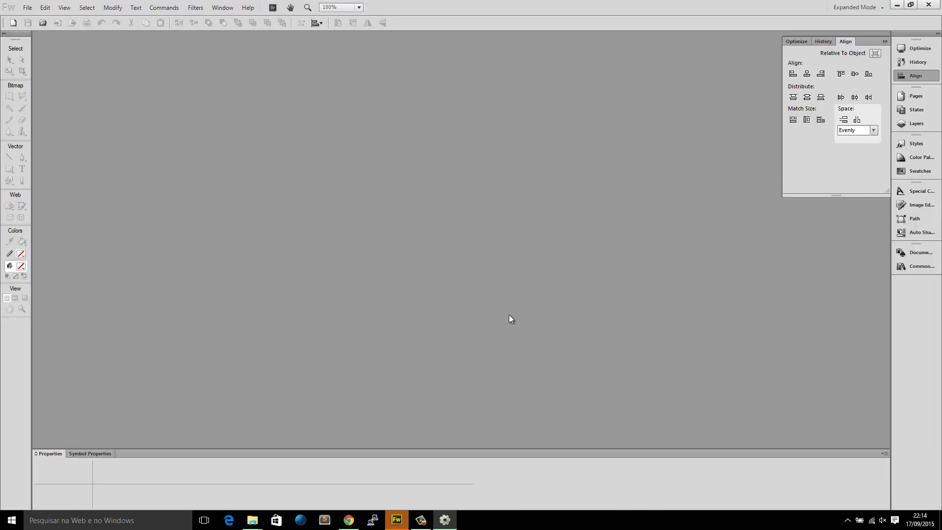
{"action": "left_click", "coordinate": [445, 519]}
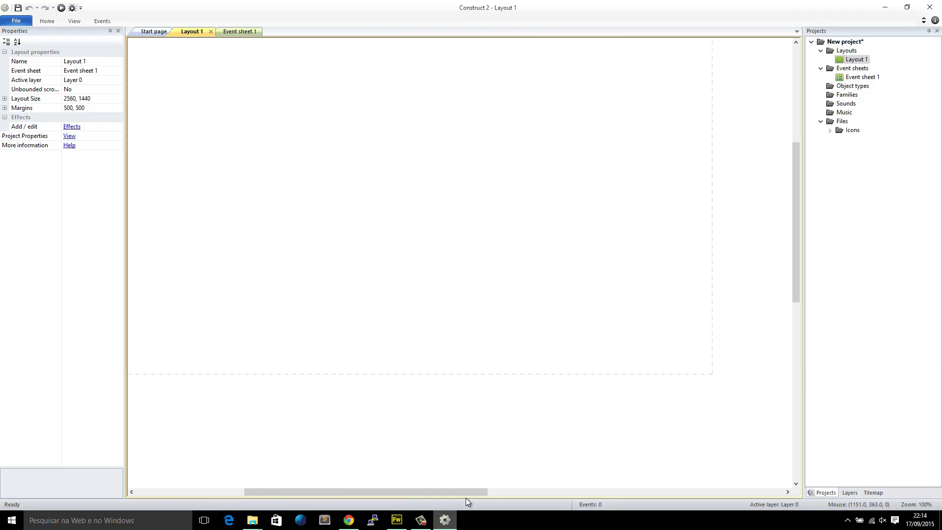
{"action": "left_click", "coordinate": [835, 43]}
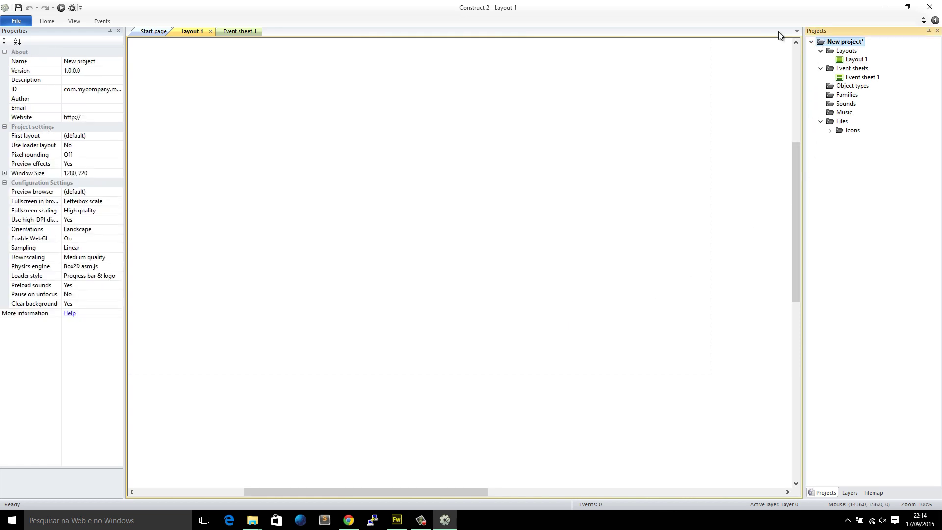
{"action": "left_click", "coordinate": [856, 60]}
{"action": "left_click", "coordinate": [80, 99]}
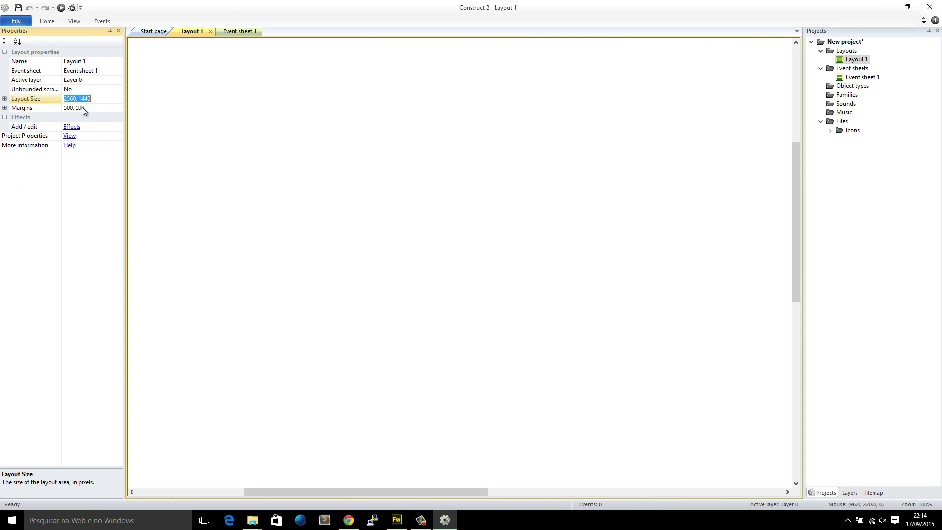
Create a new document in Fireworks with a width of 2560 and a height of 1440 pixels.
{"action": "left_click", "coordinate": [396, 519]}
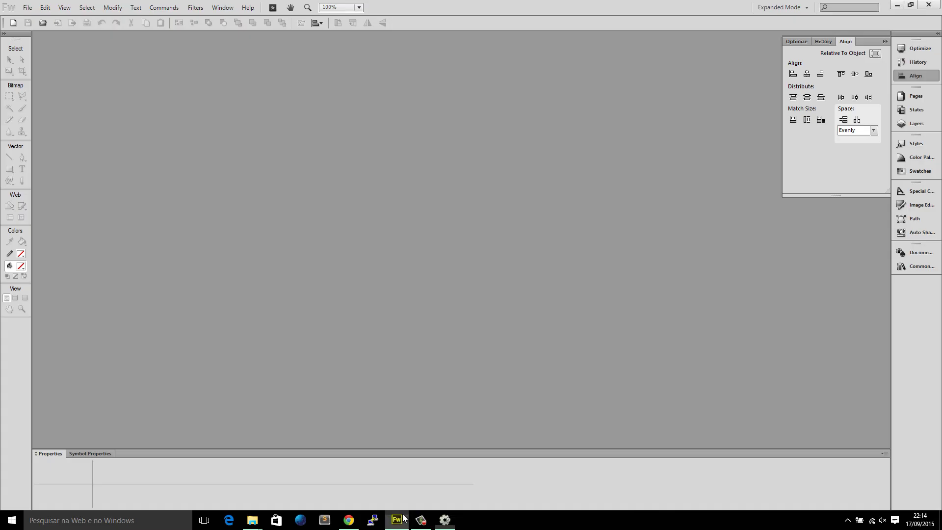
{"action": "left_click", "coordinate": [27, 7]}
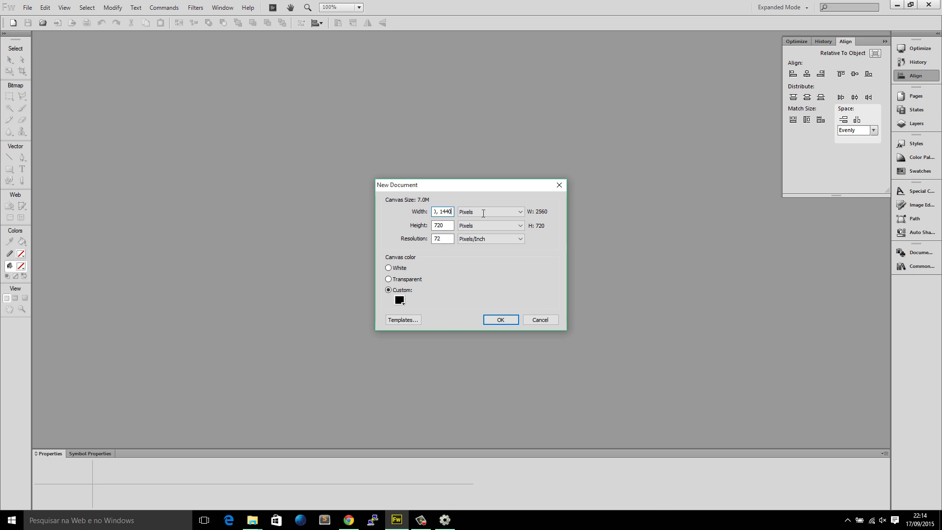
{"action": "key", "text": "ctrl+shift+Left"}
{"action": "key", "text": "ctrl+x"}
{"action": "key", "text": "Tab"}
{"action": "key", "text": "ctrl+v"}
{"action": "left_click", "coordinate": [499, 320]}
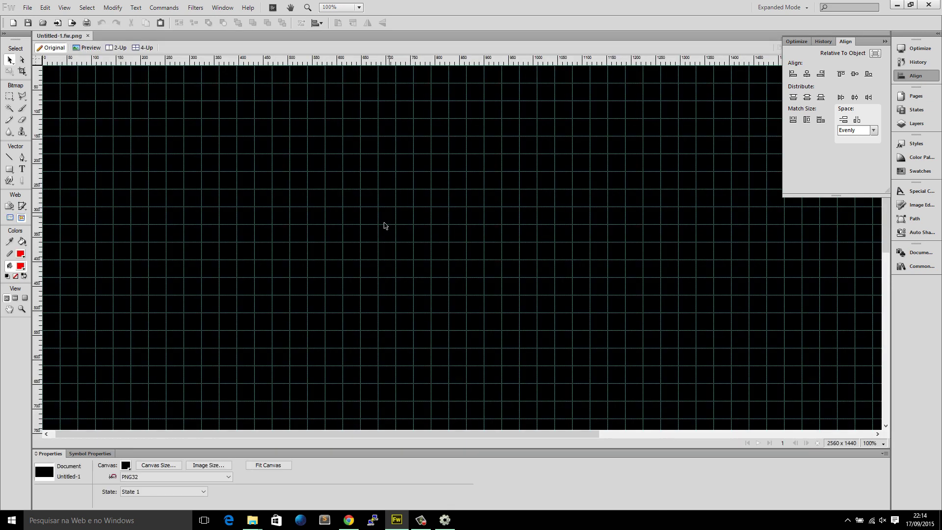
Change the document's canvas color to white and hide the grid, viewing the canvas at 100%.
{"action": "left_click", "coordinate": [126, 465]}
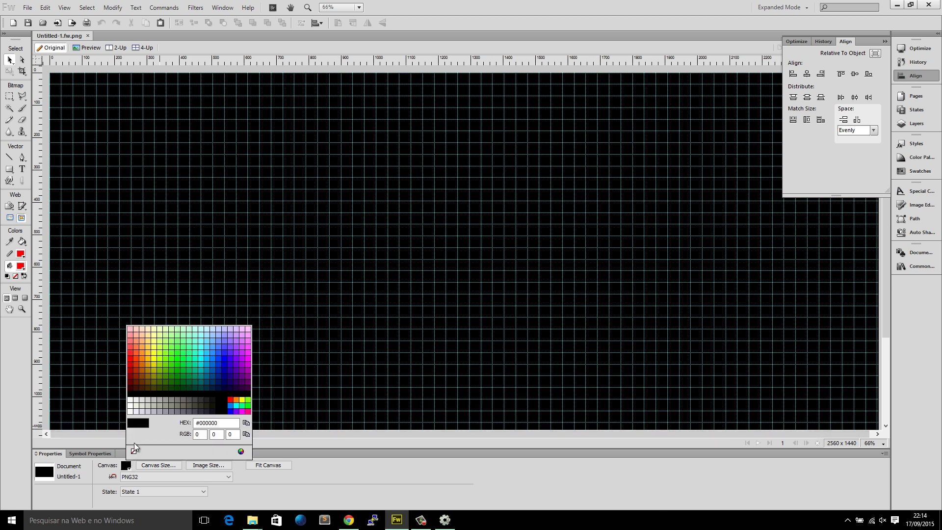
{"action": "left_click", "coordinate": [134, 448]}
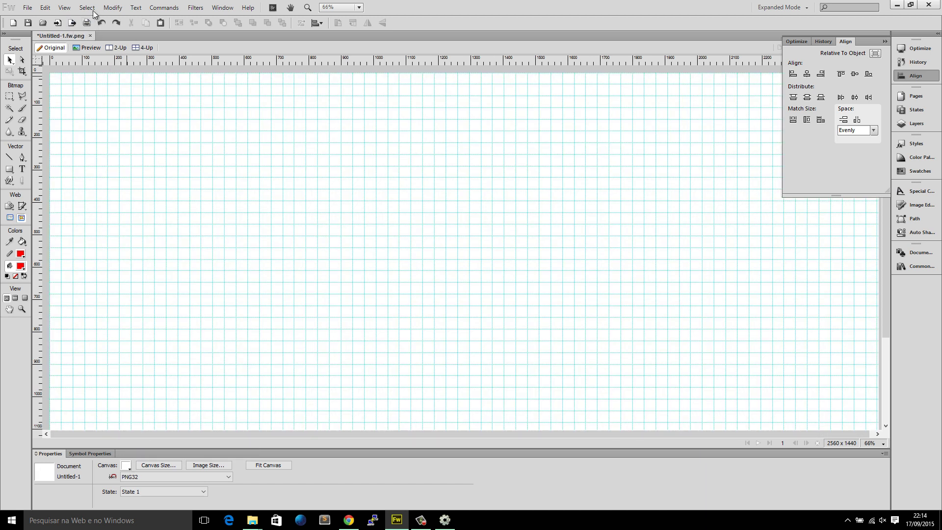
{"action": "left_click", "coordinate": [94, 12]}
{"action": "mouse_move", "coordinate": [95, 146]}
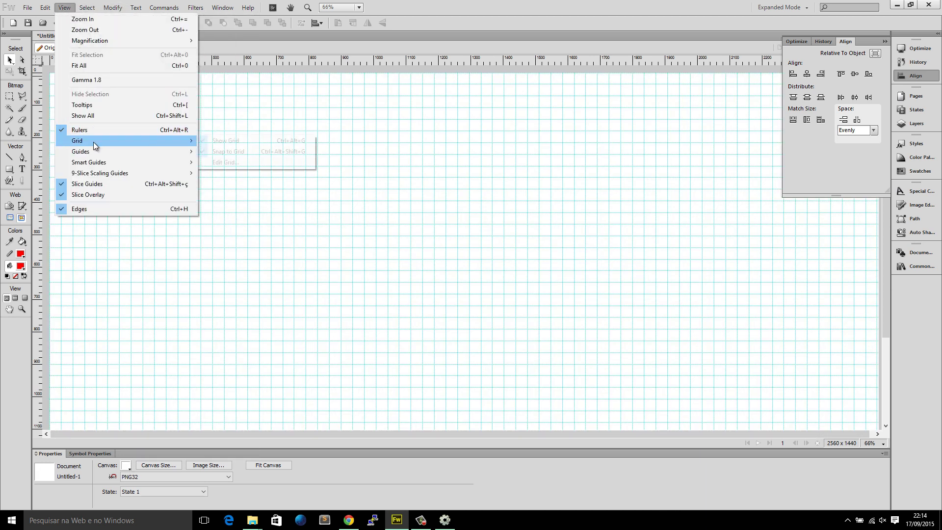
{"action": "left_click", "coordinate": [265, 140]}
{"action": "key", "text": "ctrl+1"}
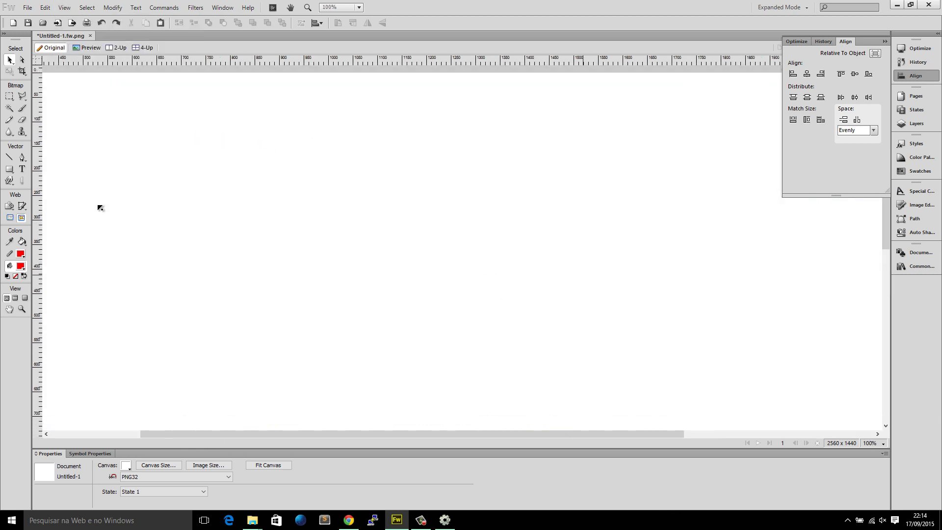
Switch to Construct 2 and select the Window Size value in the project's properties.
{"action": "left_click", "coordinate": [445, 520]}
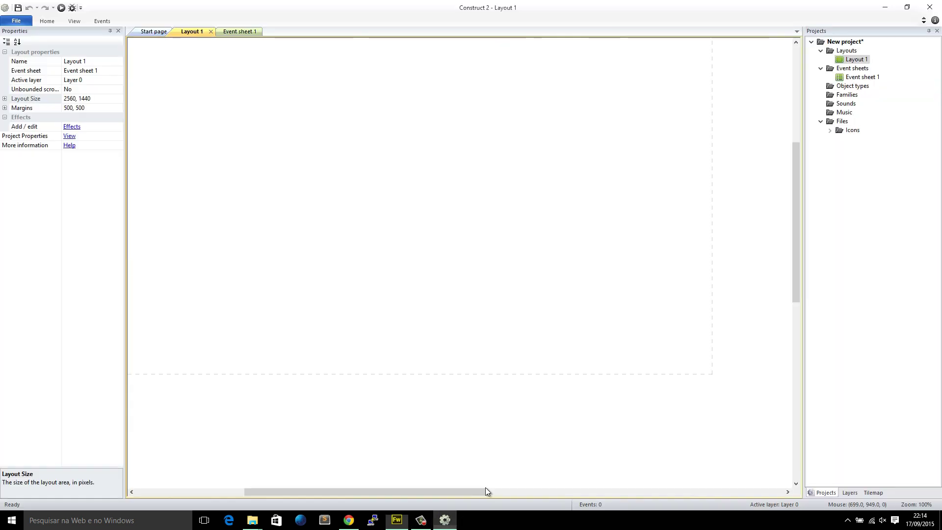
{"action": "left_click", "coordinate": [855, 43]}
{"action": "left_click", "coordinate": [85, 174]}
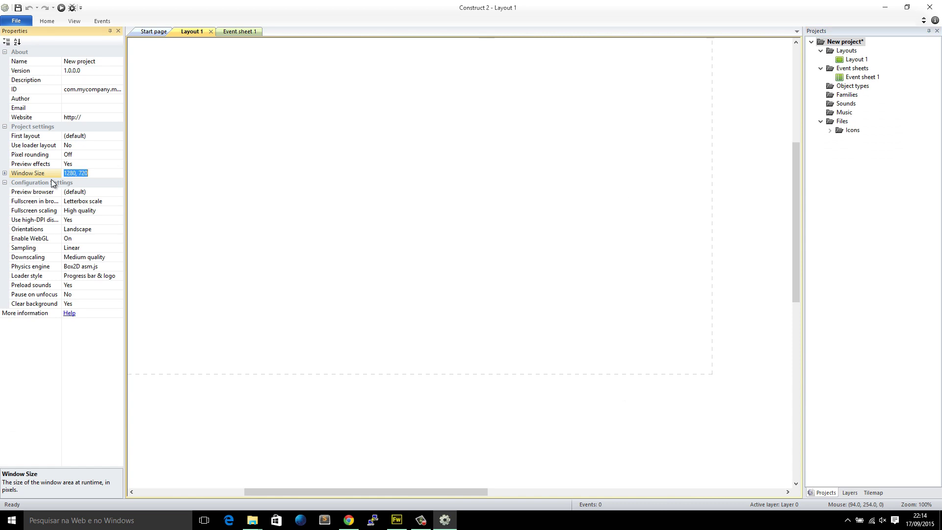
Switch to Fireworks, draw a rectangle on the canvas, size it to 1280 x 720 pixels and remove its fill.
{"action": "left_click", "coordinate": [397, 519]}
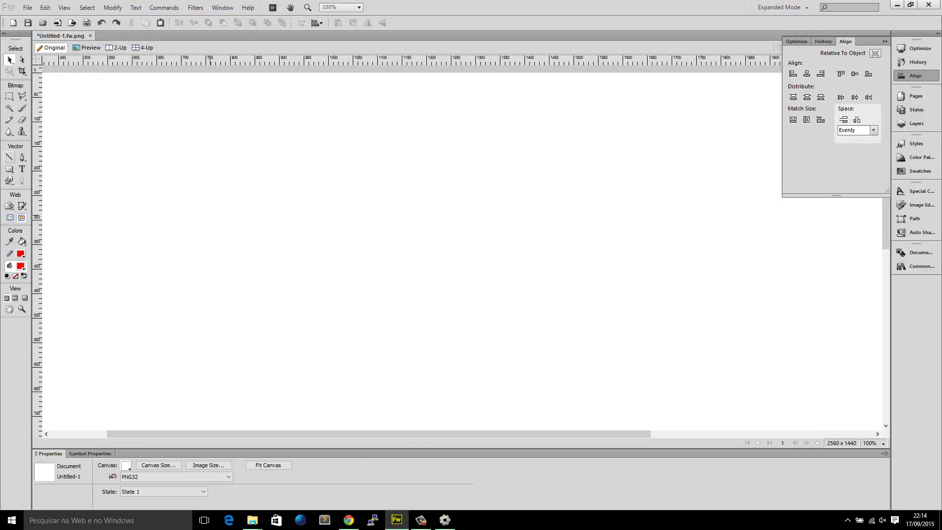
{"action": "left_click", "coordinate": [9, 169]}
{"action": "left_click", "coordinate": [40, 182]}
{"action": "left_click_drag", "start_coordinate": [156, 135], "coordinate": [334, 207]}
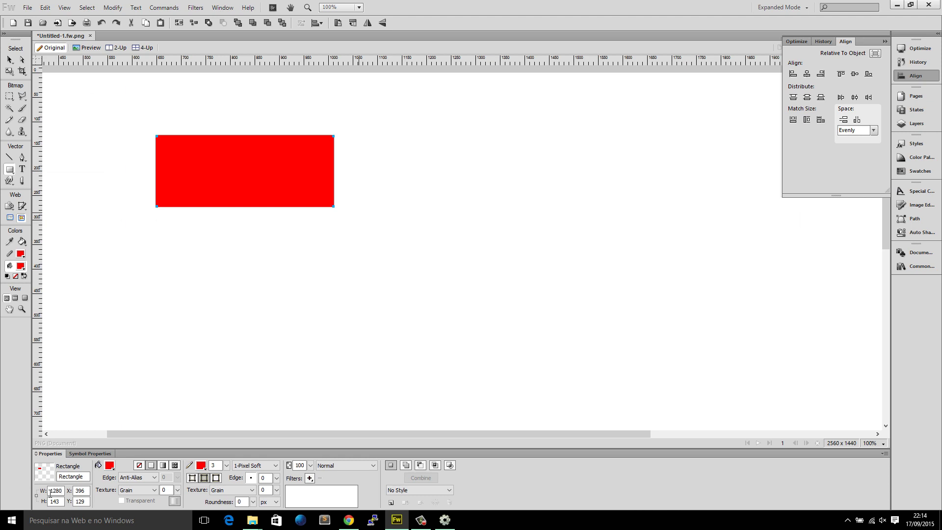
{"action": "left_click", "coordinate": [50, 492]}
{"action": "type", "text": "1280"}
{"action": "left_click", "coordinate": [57, 500]}
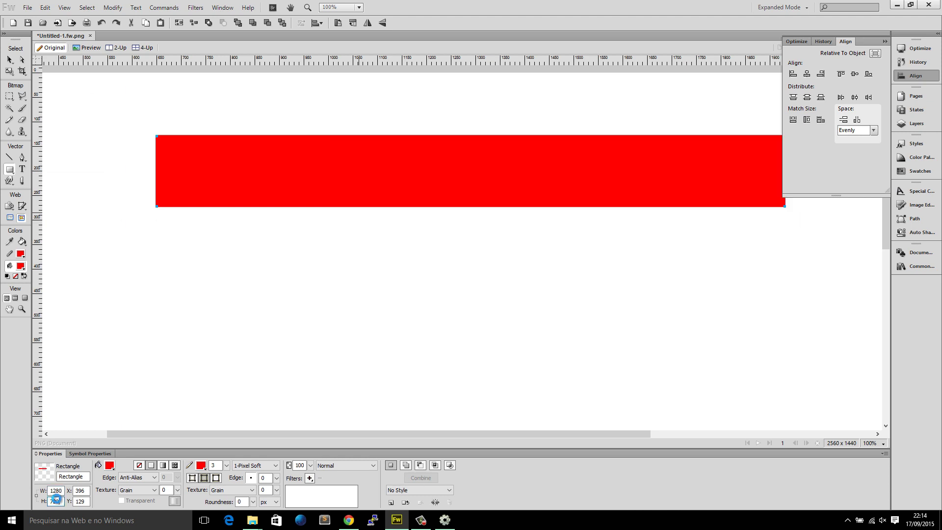
{"action": "type", "text": "720"}
{"action": "key", "text": "Return"}
{"action": "left_click", "coordinate": [138, 466]}
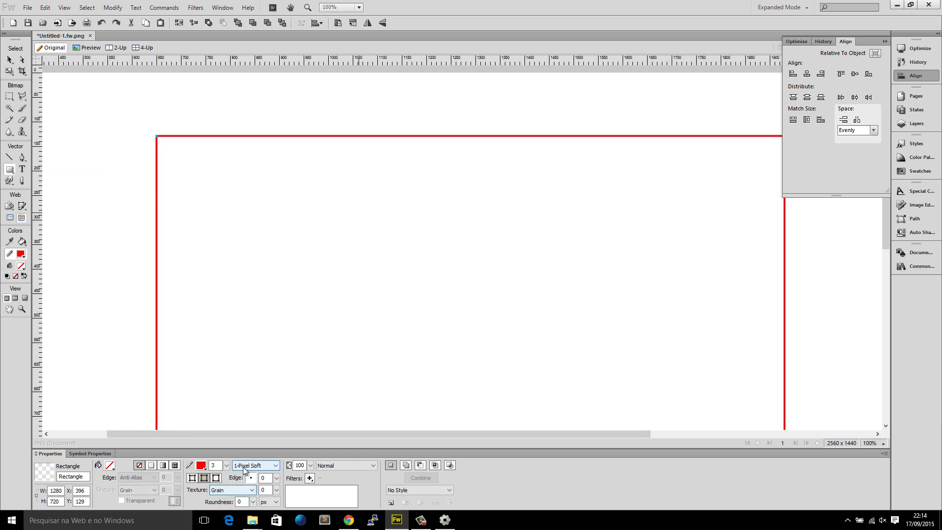
Move the red frame to the canvas's upper-left corner and deselect it, viewing the whole canvas at 25%.
{"action": "left_click", "coordinate": [9, 56]}
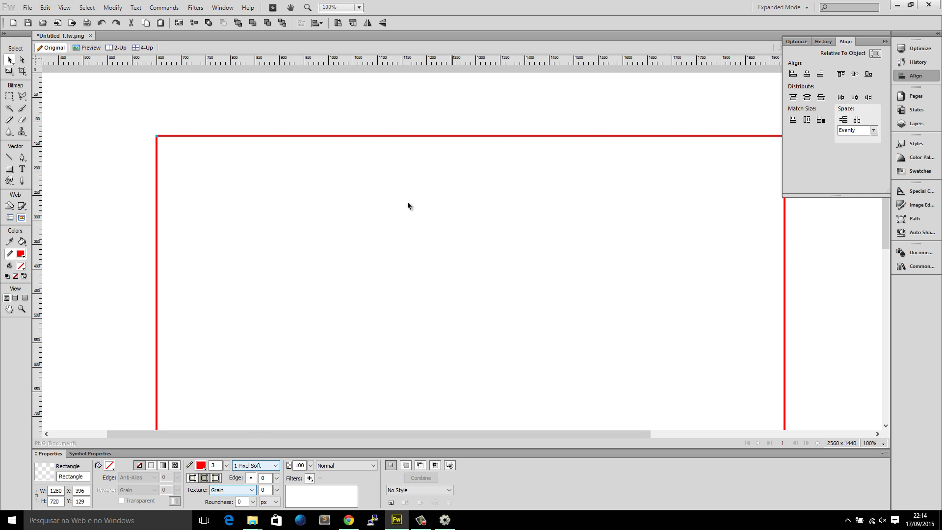
{"action": "left_click_drag", "start_coordinate": [408, 203], "coordinate": [0, 138]}
{"action": "left_click_drag", "start_coordinate": [251, 142], "coordinate": [57, 80]}
{"action": "key", "text": "Up"}
{"action": "key", "text": "Up"}
{"action": "key", "text": "Up"}
{"action": "key", "text": "Up"}
{"action": "key", "text": "Up"}
{"action": "key", "text": "Up"}
{"action": "key", "text": "Up"}
{"action": "key", "text": "Up"}
{"action": "key", "text": "Up"}
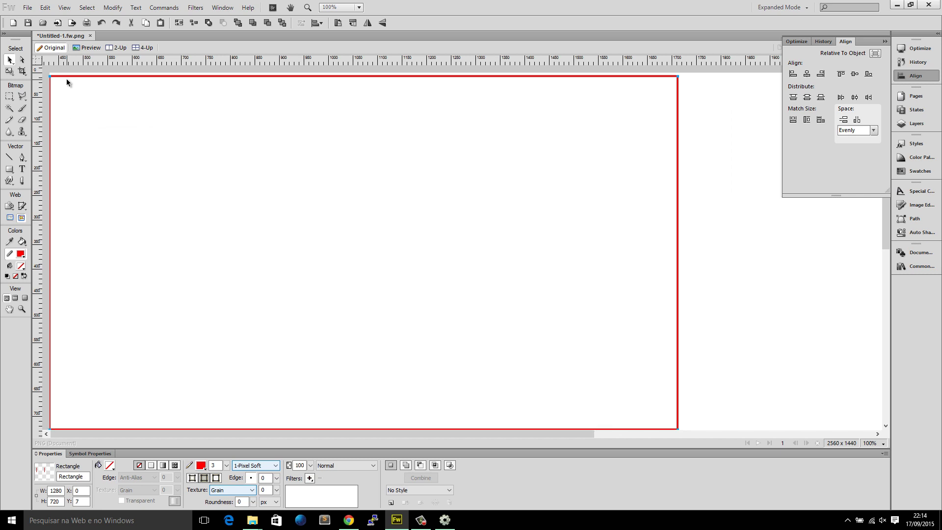
{"action": "scroll", "coordinate": [373, 196], "scroll_direction": "down", "scroll_amount": 6}
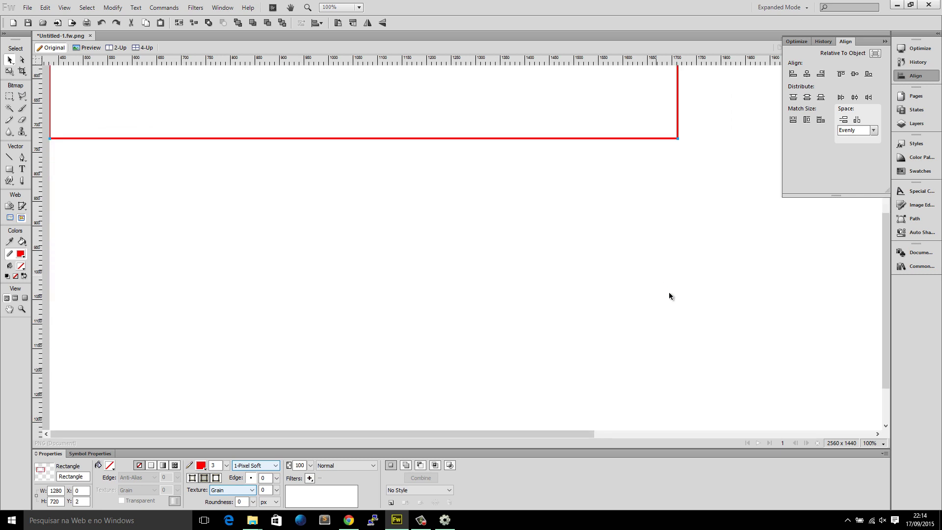
{"action": "left_click", "coordinate": [652, 288]}
{"action": "key", "text": "ctrl+minus"}
{"action": "key", "text": "ctrl+minus"}
{"action": "key", "text": "ctrl+minus"}
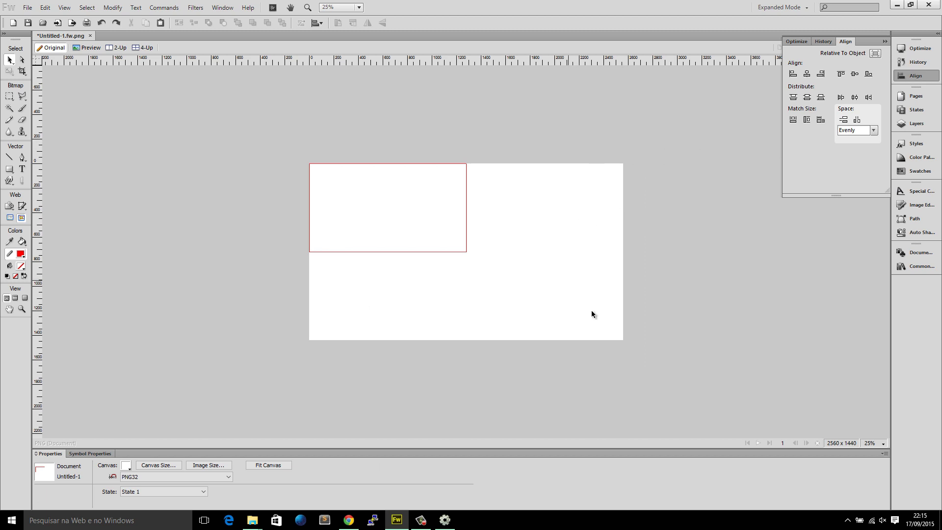
Switch to File Explorer and open the Tiles folder under Go Ninja, freetileset, png.
{"action": "mouse_move", "coordinate": [252, 519]}
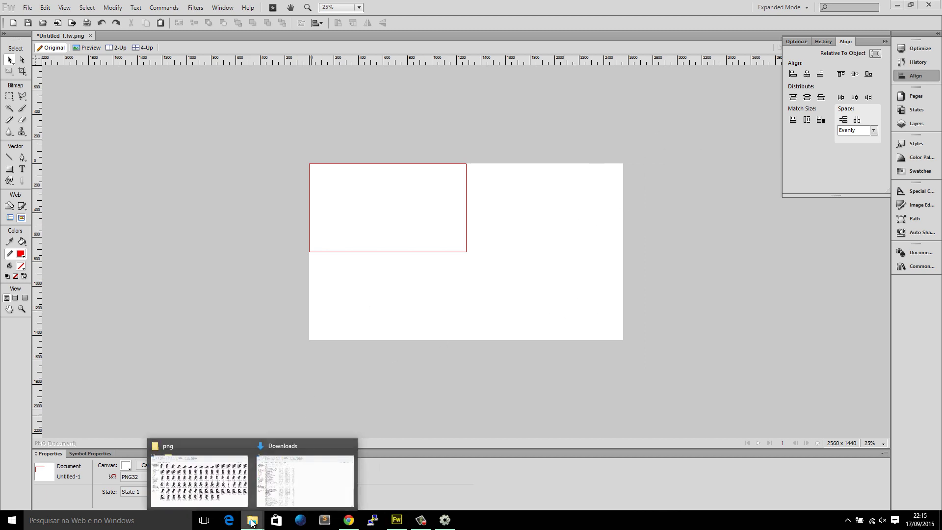
{"action": "left_click", "coordinate": [198, 473]}
{"action": "left_click", "coordinate": [131, 77]}
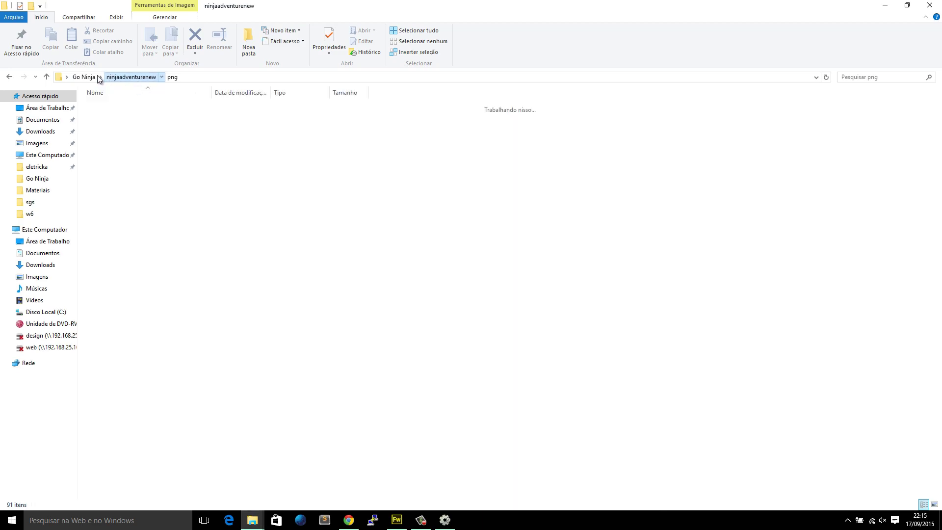
{"action": "left_click", "coordinate": [84, 77]}
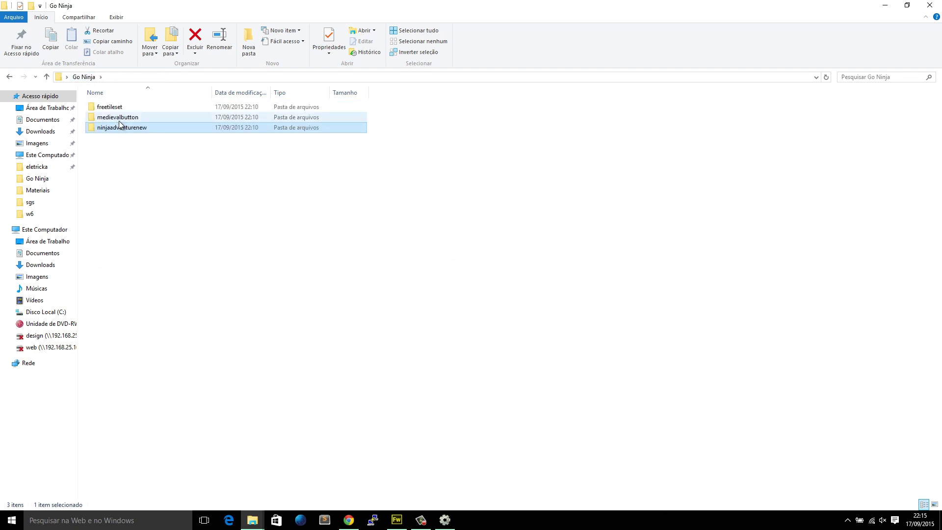
{"action": "left_click", "coordinate": [140, 136]}
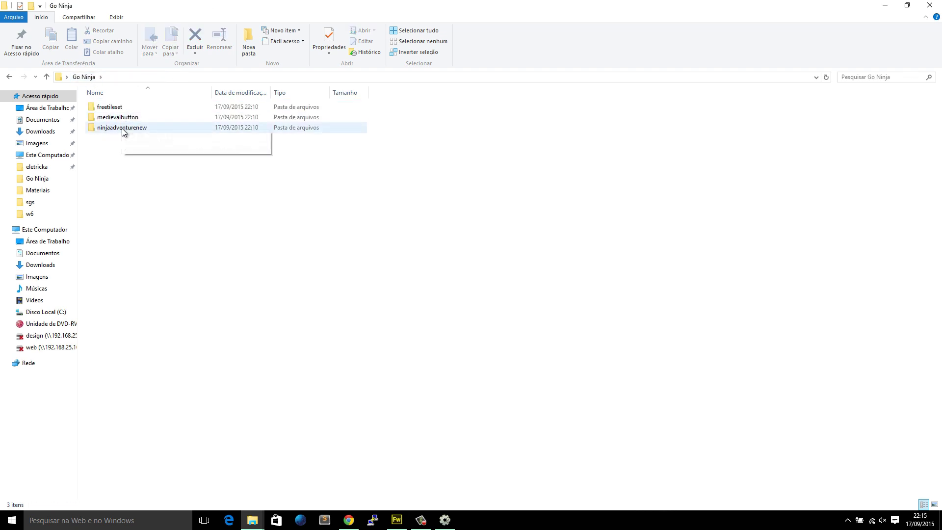
{"action": "double_click", "coordinate": [119, 109]}
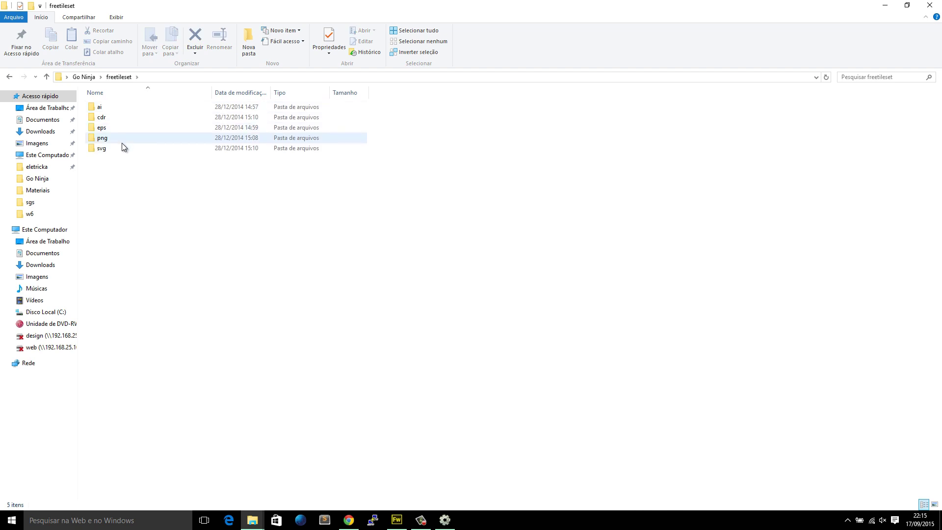
{"action": "double_click", "coordinate": [119, 137]}
{"action": "double_click", "coordinate": [113, 128]}
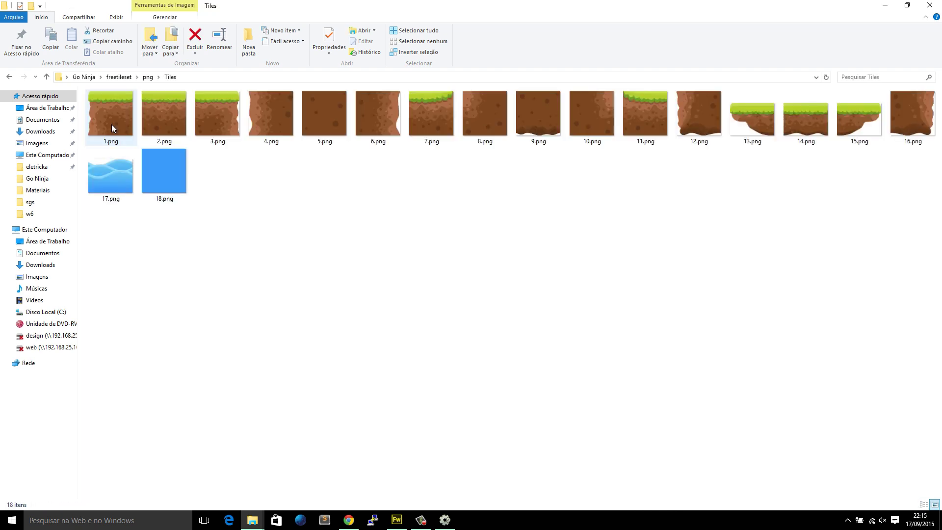
Place the grass tile 2.png on the Fireworks canvas just below the red frame.
{"action": "left_click_drag", "start_coordinate": [167, 127], "coordinate": [354, 258]}
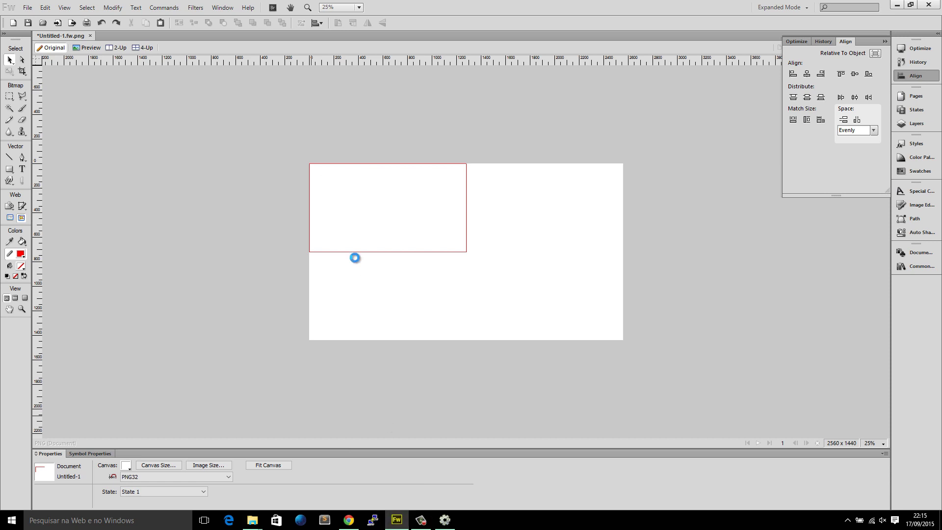
{"action": "key", "text": "ctrl+1"}
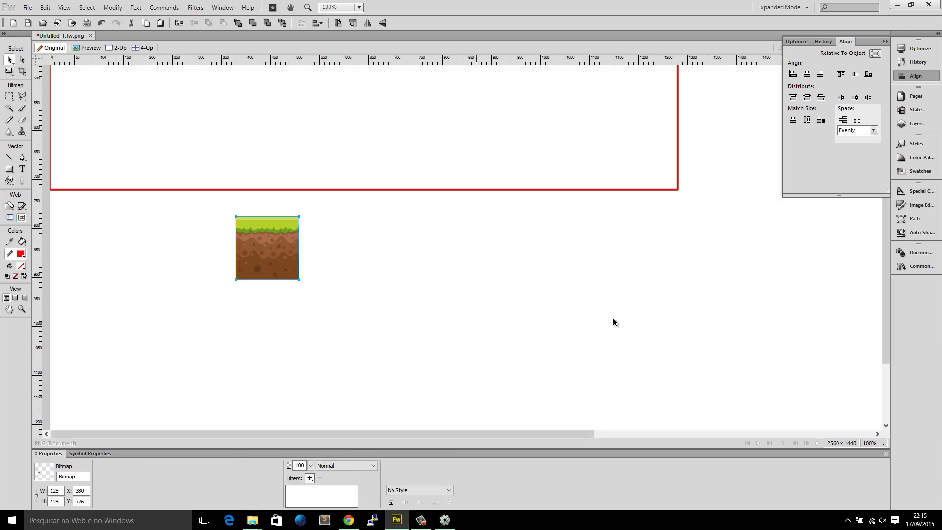
{"action": "scroll", "coordinate": [613, 322], "scroll_direction": "up", "scroll_amount": 2}
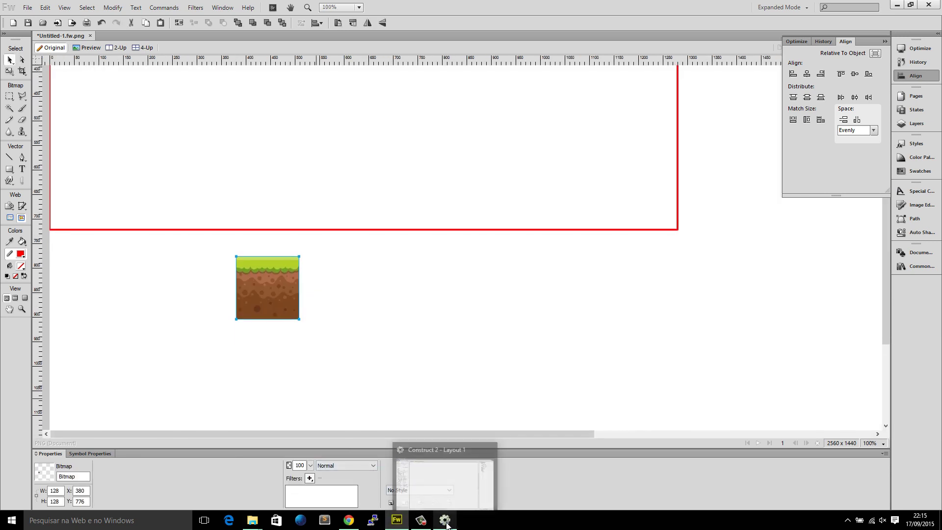
Switch to Construct 2, search the new object plugins for "tile", view the Tilemap description and leave without inserting.
{"action": "left_click", "coordinate": [447, 525]}
{"action": "double_click", "coordinate": [410, 273]}
{"action": "scroll", "coordinate": [412, 236], "scroll_direction": "down", "scroll_amount": 5}
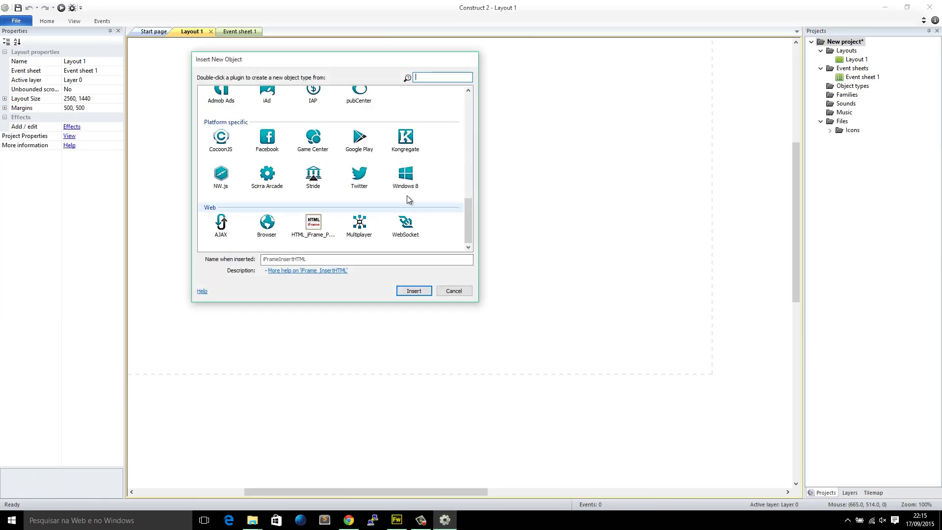
{"action": "type", "text": "ti"}
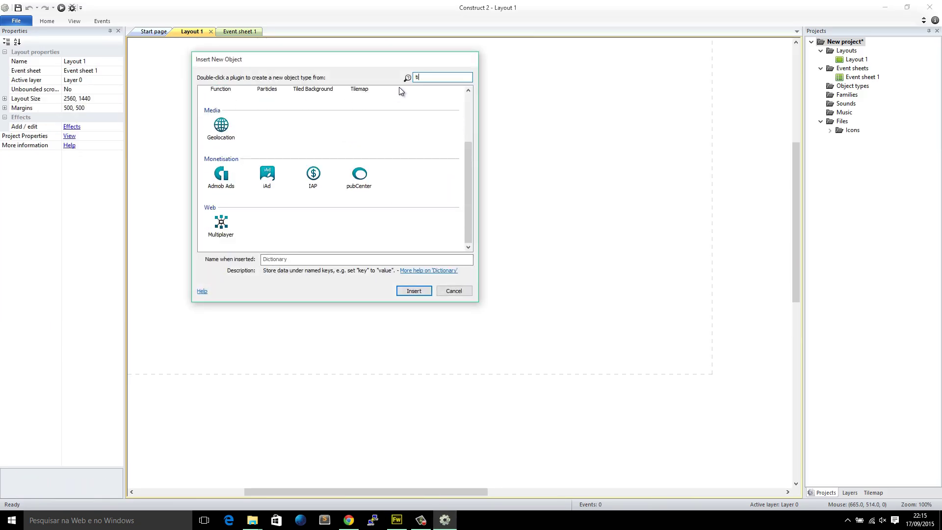
{"action": "type", "text": "le"}
{"action": "left_click", "coordinate": [272, 106]}
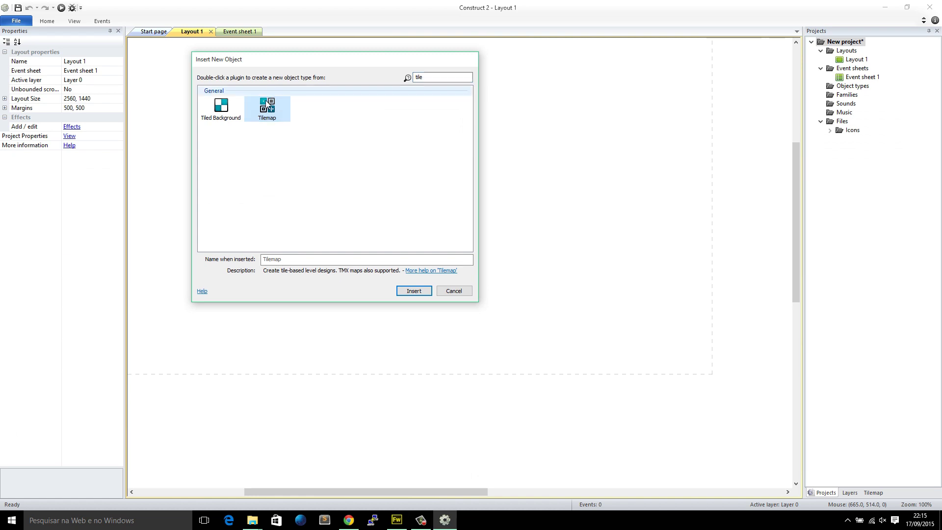
{"action": "left_click", "coordinate": [462, 291]}
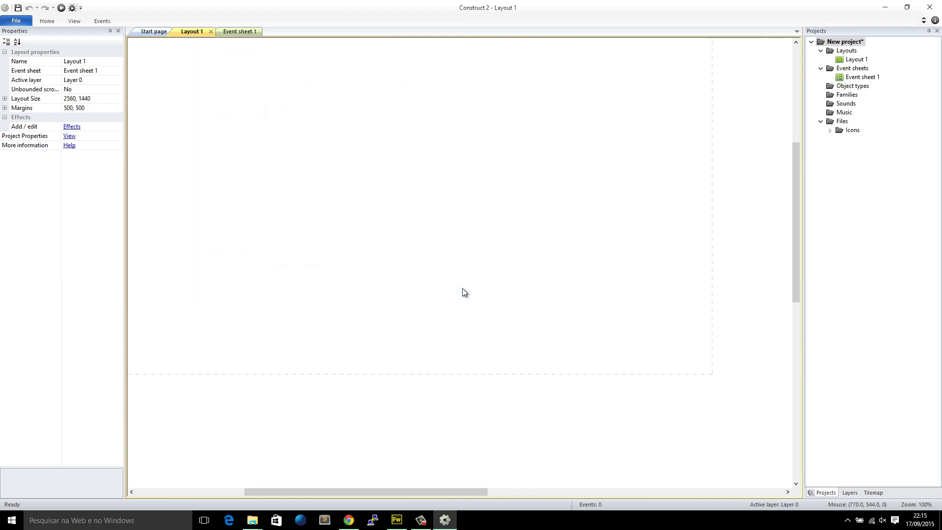
In Fireworks, move the grass tile onto the frame's lower edge and duplicate and group copies into a 1024-pixel-wide ground strip.
{"action": "left_click", "coordinate": [396, 520]}
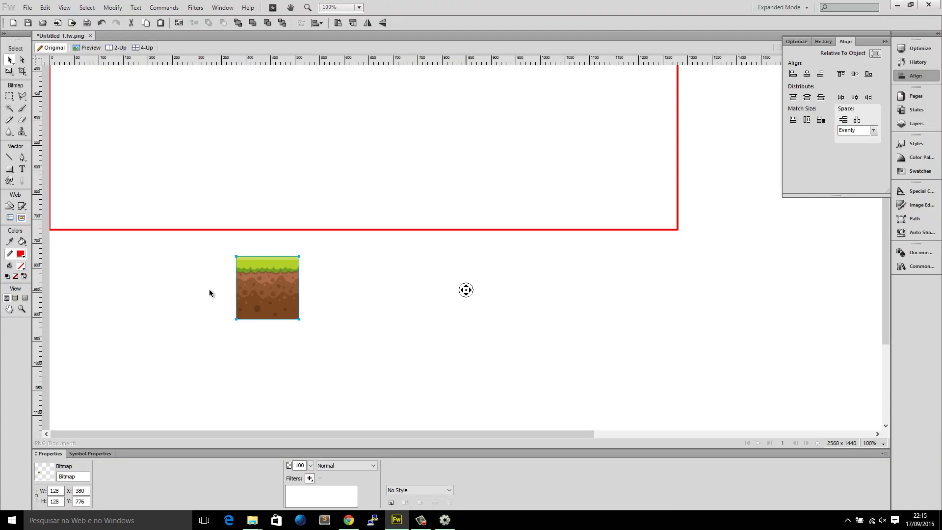
{"action": "scroll", "coordinate": [215, 253], "scroll_direction": "up", "scroll_amount": 2}
{"action": "left_click_drag", "start_coordinate": [247, 321], "coordinate": [255, 240]}
{"action": "left_click", "coordinate": [135, 236], "text": "shift"}
{"action": "key", "text": "ctrl+g"}
{"action": "left_click", "coordinate": [173, 231], "text": "shift"}
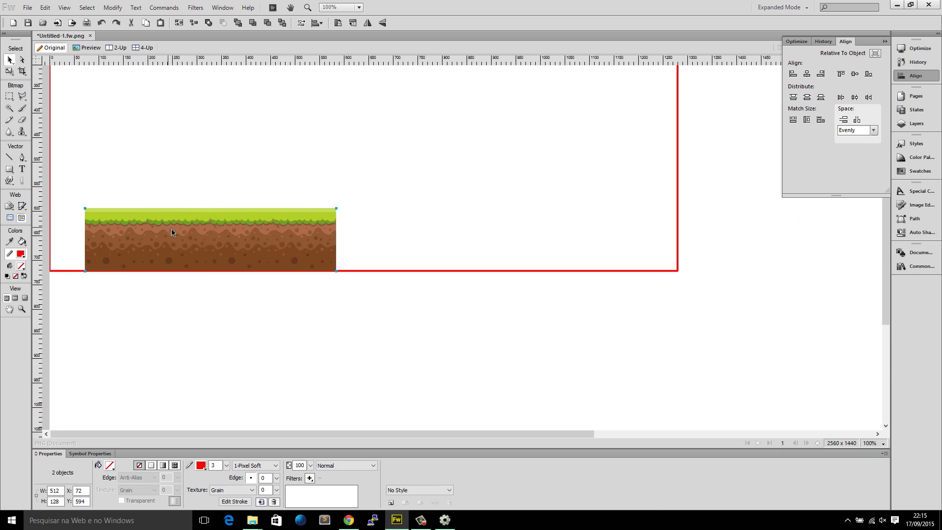
{"action": "key", "text": "ctrl+g"}
{"action": "left_click_drag", "start_coordinate": [142, 226], "coordinate": [387, 225], "text": "alt"}
{"action": "left_click", "coordinate": [206, 235], "text": "shift"}
{"action": "key", "text": "ctrl+g"}
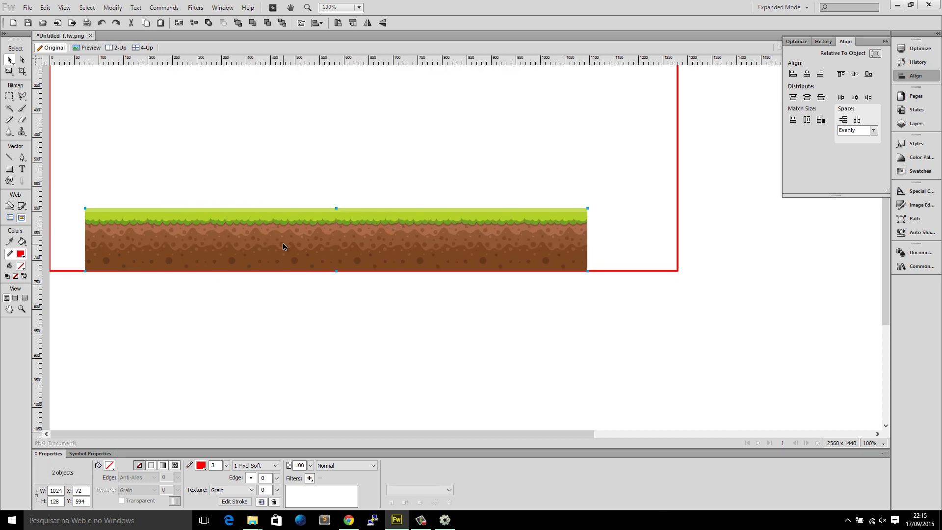
Duplicate the ground strip end to end and group both halves into one 2048-pixel-wide strip.
{"action": "key", "text": "ctrl+minus"}
{"action": "left_click_drag", "start_coordinate": [166, 248], "coordinate": [479, 256], "text": "alt"}
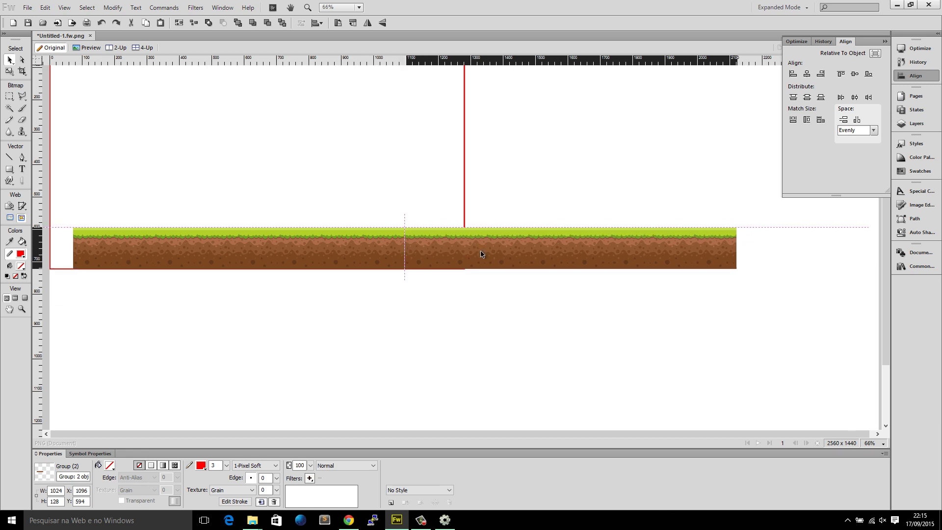
{"action": "left_click", "coordinate": [260, 256], "text": "shift"}
{"action": "key", "text": "ctrl+g"}
Move the grouped ground strip against the red frame's left edge and check its alignment up close.
{"action": "left_click_drag", "start_coordinate": [280, 254], "coordinate": [255, 256]}
{"action": "key", "text": "ctrl+equal"}
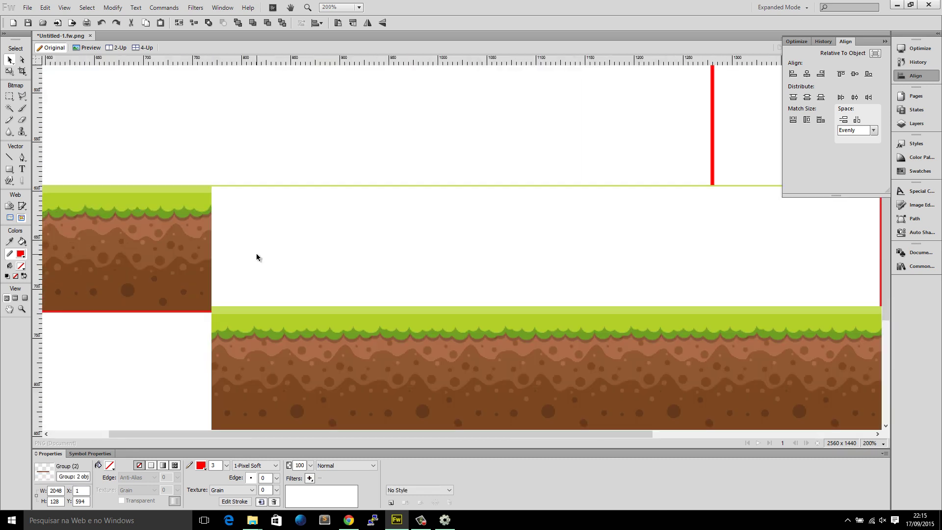
{"action": "scroll", "coordinate": [450, 251], "scroll_direction": "down", "scroll_amount": 2}
{"action": "scroll", "coordinate": [368, 282], "scroll_direction": "left", "scroll_amount": 4}
{"action": "scroll", "coordinate": [238, 234], "scroll_direction": "up", "scroll_amount": 1}
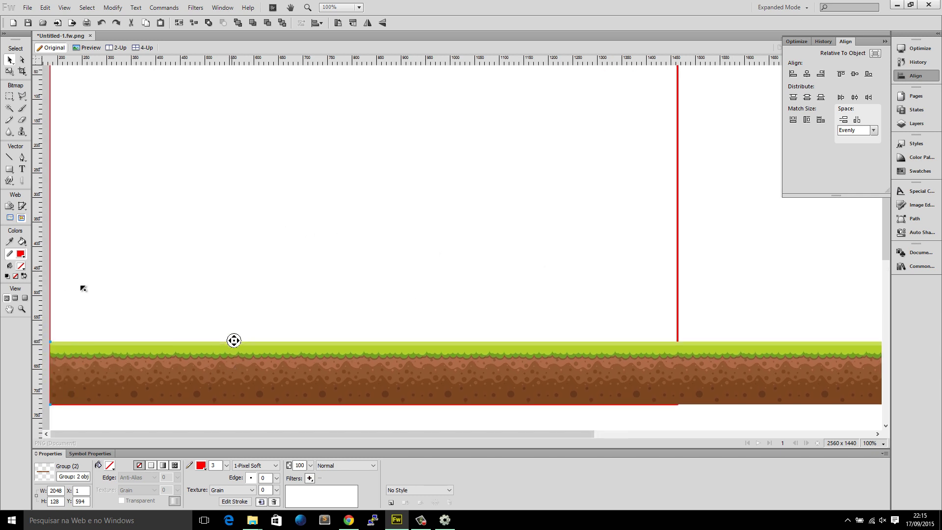
{"action": "scroll", "coordinate": [125, 307], "scroll_direction": "down", "scroll_amount": 1}
{"action": "scroll", "coordinate": [353, 285], "scroll_direction": "up", "scroll_amount": 2}
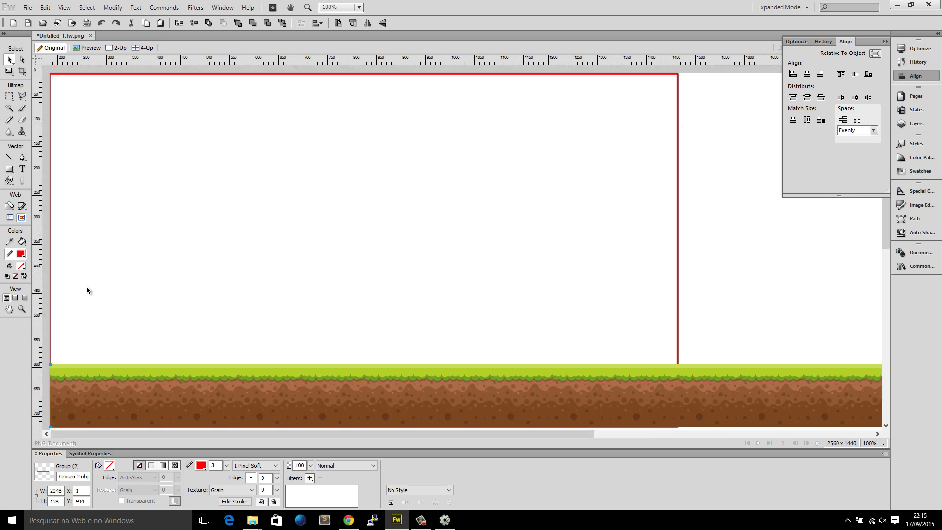
{"action": "left_click_drag", "start_coordinate": [99, 265], "coordinate": [162, 369]}
Switch to File Explorer and open the png folder inside Go Ninja's ninjaadventurenew folder.
{"action": "mouse_move", "coordinate": [245, 520]}
{"action": "left_click", "coordinate": [235, 452]}
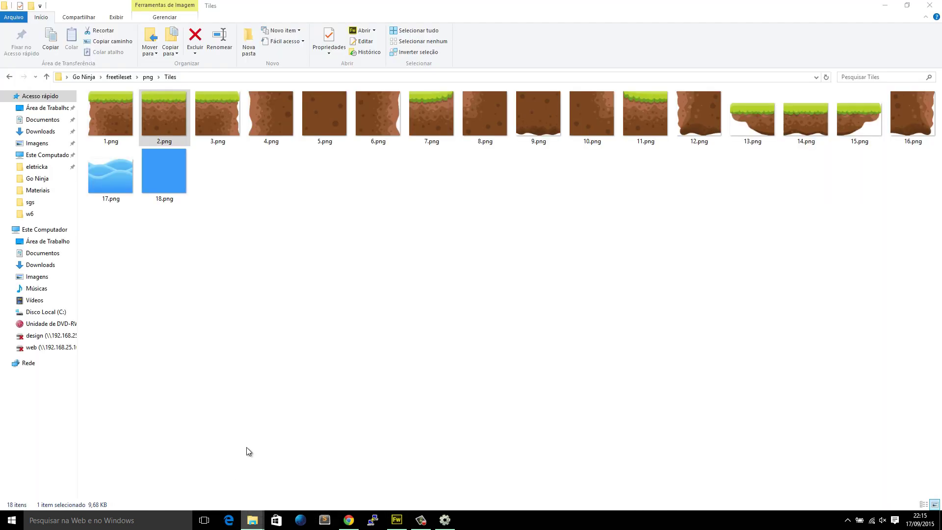
{"action": "left_click", "coordinate": [120, 77]}
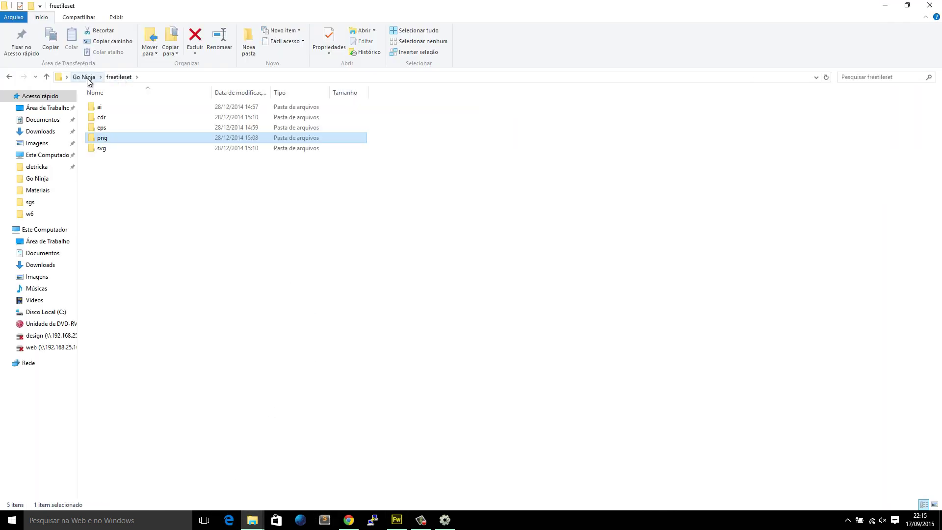
{"action": "left_click", "coordinate": [84, 77]}
{"action": "left_click", "coordinate": [124, 128]}
{"action": "double_click", "coordinate": [125, 128]}
{"action": "double_click", "coordinate": [126, 114]}
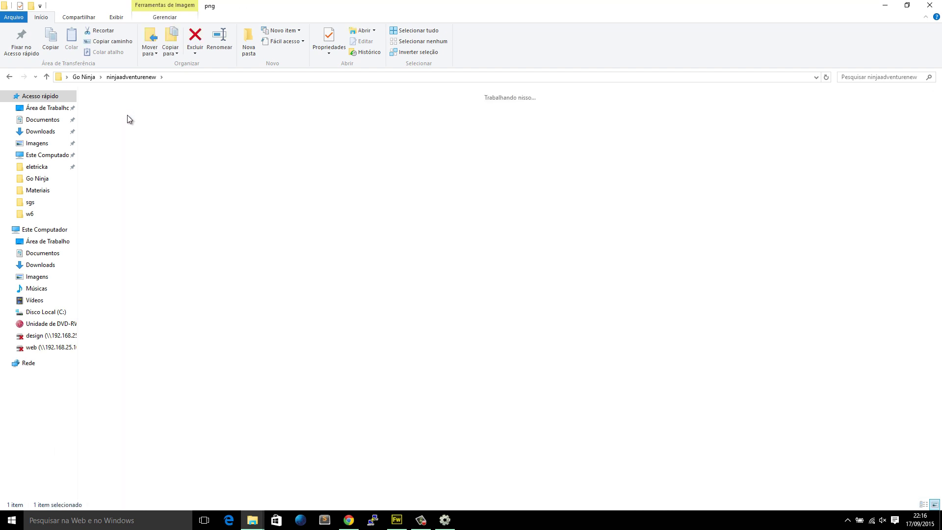
Place a ninja sprite on the Fireworks canvas and scale it down to stand at the left end of the ground strip.
{"action": "left_click_drag", "start_coordinate": [269, 366], "coordinate": [129, 179]}
{"action": "key", "text": "alt+Tab"}
{"action": "key", "text": "q"}
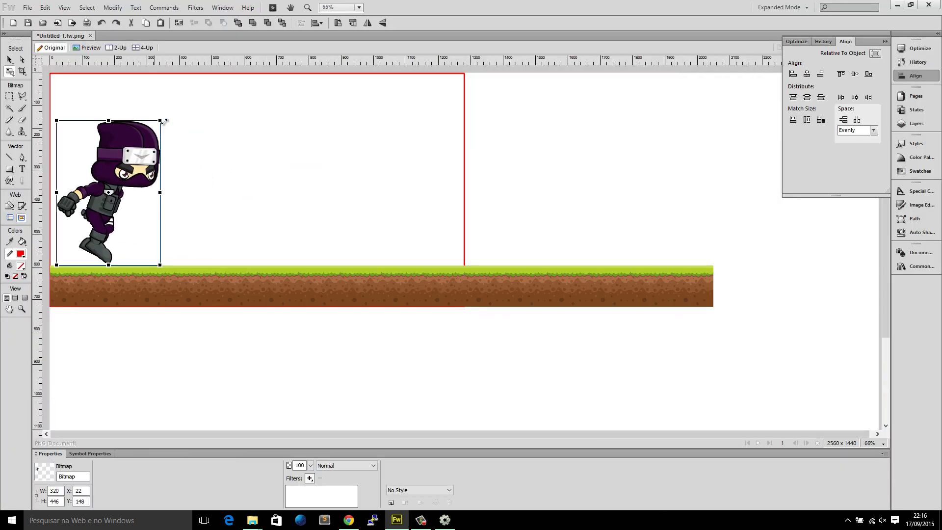
{"action": "left_click_drag", "start_coordinate": [154, 120], "coordinate": [69, 242]}
{"action": "key", "text": "v"}
{"action": "key", "text": "ctrl+equal"}
{"action": "left_click", "coordinate": [243, 367]}
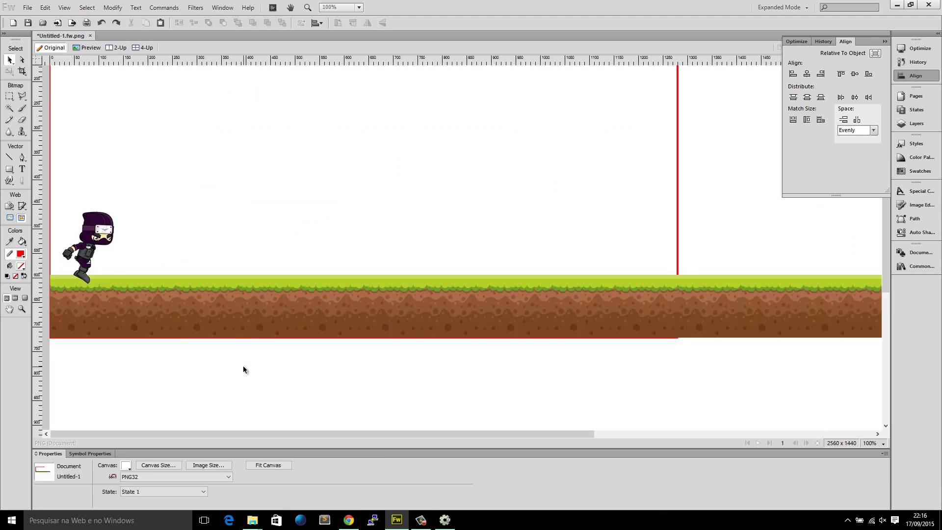
Select individual tiles inside the grouped ground strip and the ninja sprite to inspect their dimensions.
{"action": "key", "text": "a"}
{"action": "scroll", "coordinate": [242, 368], "scroll_direction": "up", "scroll_amount": 3}
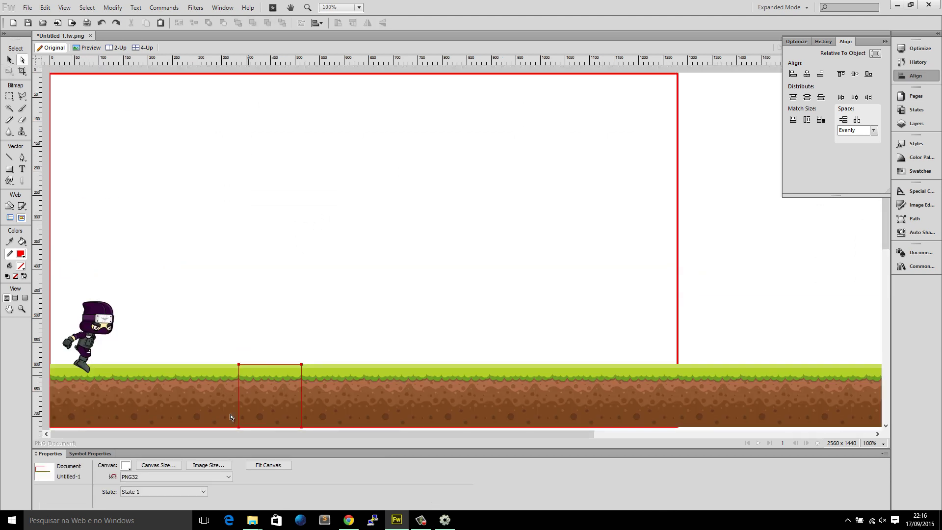
{"action": "scroll", "coordinate": [236, 392], "scroll_direction": "down", "scroll_amount": 2}
{"action": "left_click", "coordinate": [219, 325]}
{"action": "left_click", "coordinate": [276, 320]}
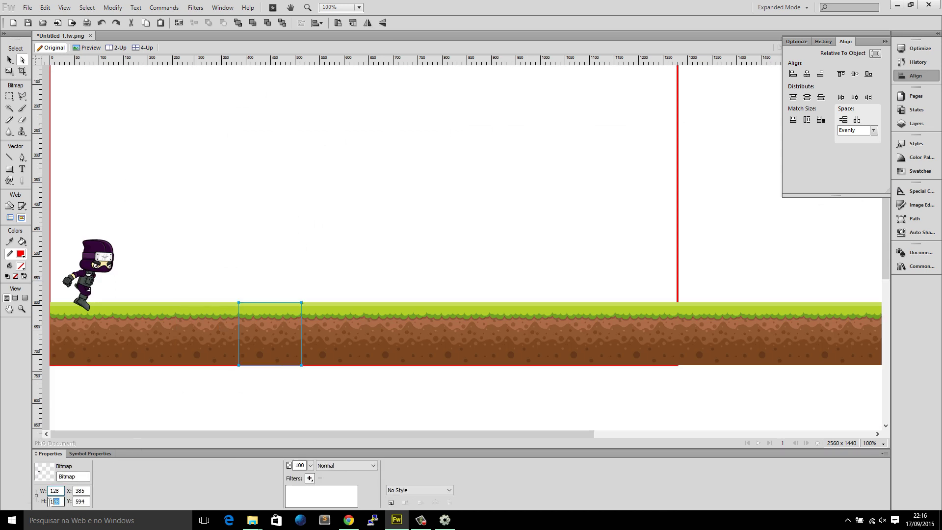
{"action": "left_click", "coordinate": [189, 430]}
{"action": "left_click", "coordinate": [242, 353]}
{"action": "left_click", "coordinate": [181, 331], "text": "shift"}
{"action": "left_click", "coordinate": [138, 328]}
{"action": "left_click", "coordinate": [186, 387]}
{"action": "scroll", "coordinate": [645, 309], "scroll_direction": "down", "scroll_amount": 1}
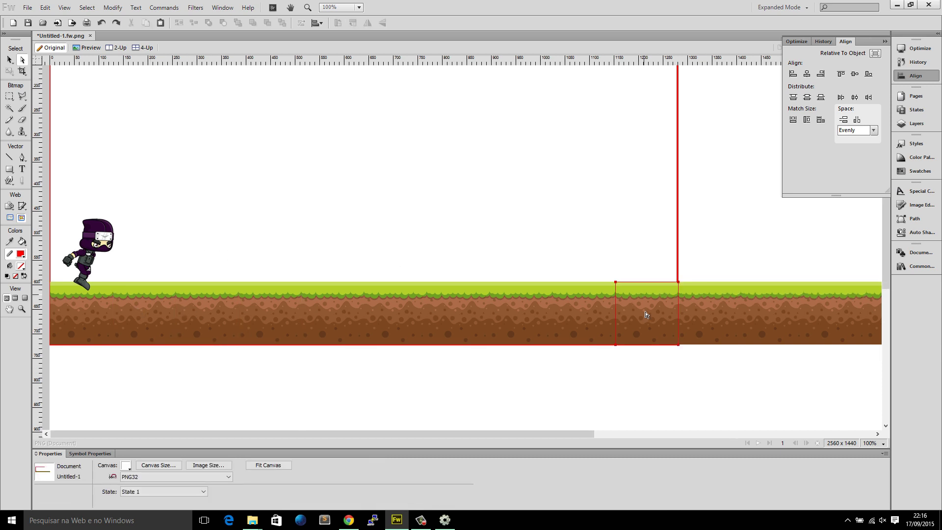
{"action": "left_click", "coordinate": [607, 314]}
{"action": "scroll", "coordinate": [608, 316], "scroll_direction": "up", "scroll_amount": 4}
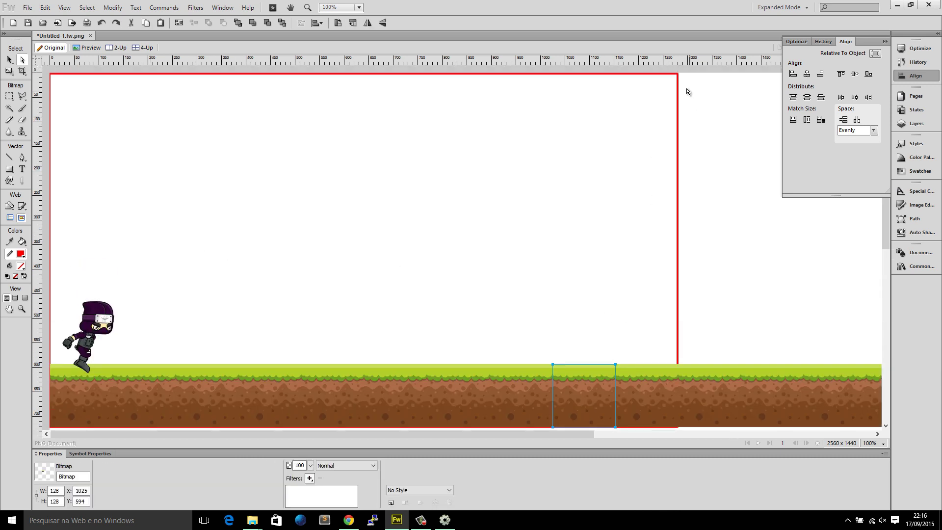
{"action": "left_click", "coordinate": [99, 331]}
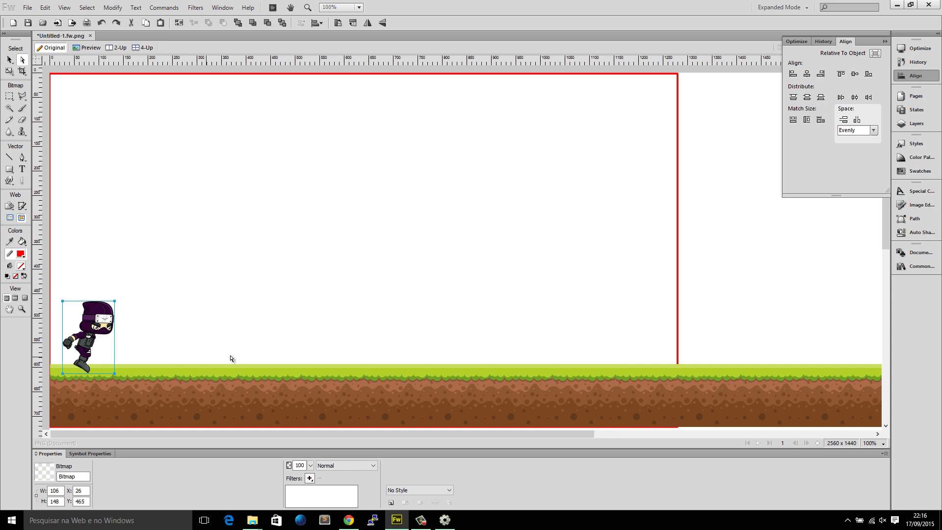
Draw a red outlined rectangle about 184 by 80 pixels above the ground near the frame's right edge.
{"action": "left_click_drag", "start_coordinate": [555, 245], "coordinate": [657, 360]}
{"action": "left_click_drag", "start_coordinate": [9, 168], "coordinate": [30, 178]}
{"action": "mouse_move", "coordinate": [814, 298]}
{"action": "left_mouse_down"}
{"action": "mouse_move", "coordinate": [727, 351]}
{"action": "mouse_move", "coordinate": [723, 336]}
{"action": "mouse_move", "coordinate": [595, 331]}
{"action": "left_mouse_up"}
{"action": "key", "text": "v"}
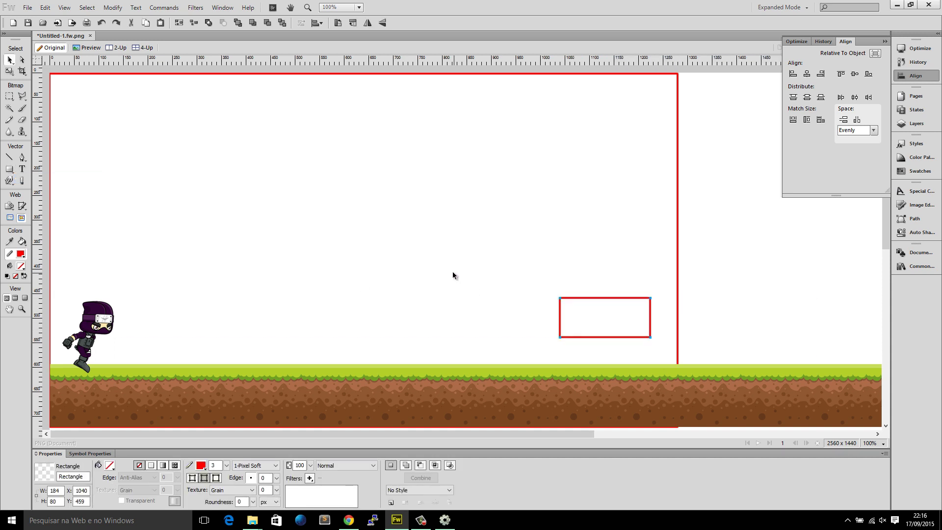
{"action": "left_click", "coordinate": [658, 197]}
{"action": "left_click_drag", "start_coordinate": [109, 353], "coordinate": [609, 317]}
{"action": "left_click", "coordinate": [94, 327]}
{"action": "left_click", "coordinate": [277, 268]}
Scale the grouped ground strip down proportionally to about 1744 by 109 pixels, keeping its lower-left corner fixed.
{"action": "scroll", "coordinate": [393, 277], "scroll_direction": "down", "scroll_amount": 1}
{"action": "scroll", "coordinate": [461, 295], "scroll_direction": "down", "scroll_amount": 2}
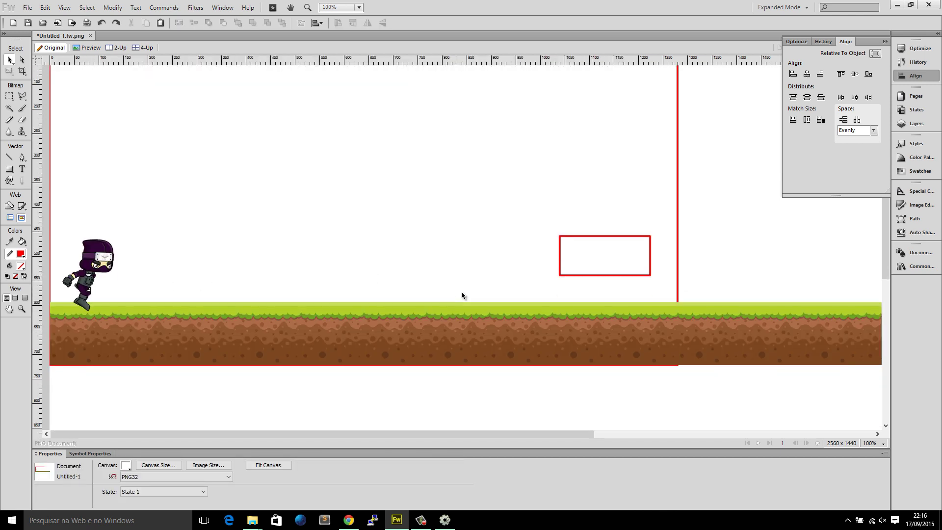
{"action": "scroll", "coordinate": [479, 278], "scroll_direction": "down", "scroll_amount": 1, "text": "ctrl"}
{"action": "left_click", "coordinate": [603, 234]}
{"action": "key", "text": "q"}
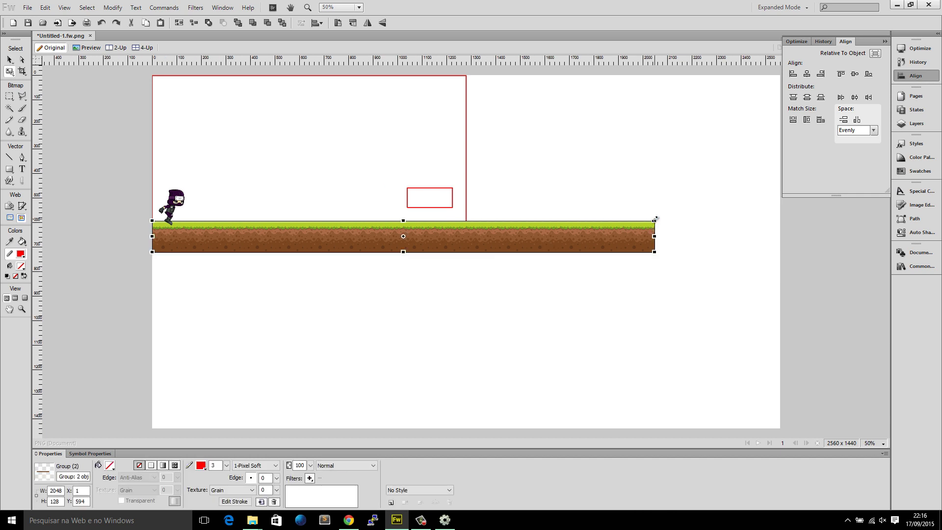
{"action": "left_click_drag", "start_coordinate": [654, 219], "coordinate": [580, 225]}
{"action": "key", "text": "v"}
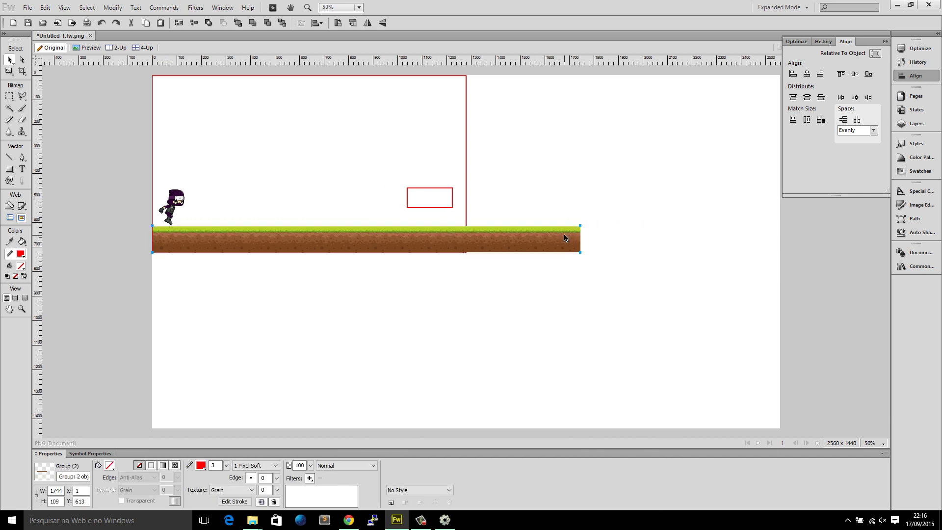
Scale the ninja sprite down further and set it on the left end of the ground strip.
{"action": "scroll", "coordinate": [535, 229], "scroll_direction": "up", "scroll_amount": 1, "text": "ctrl"}
{"action": "middle_click_drag", "start_coordinate": [479, 198], "coordinate": [220, 177]}
{"action": "left_click", "coordinate": [92, 186]}
{"action": "key", "text": "q"}
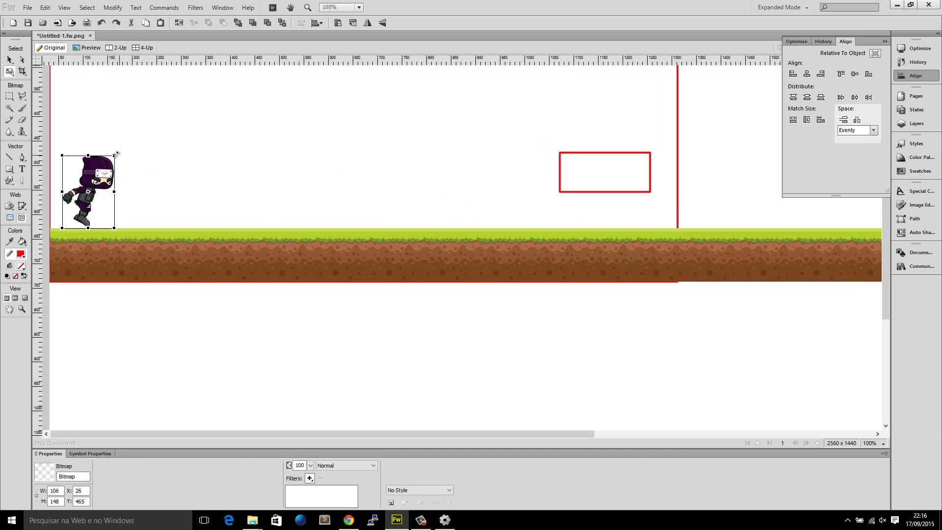
{"action": "left_click_drag", "start_coordinate": [116, 156], "coordinate": [79, 188]}
{"action": "key", "text": "v"}
{"action": "left_click", "coordinate": [131, 189]}
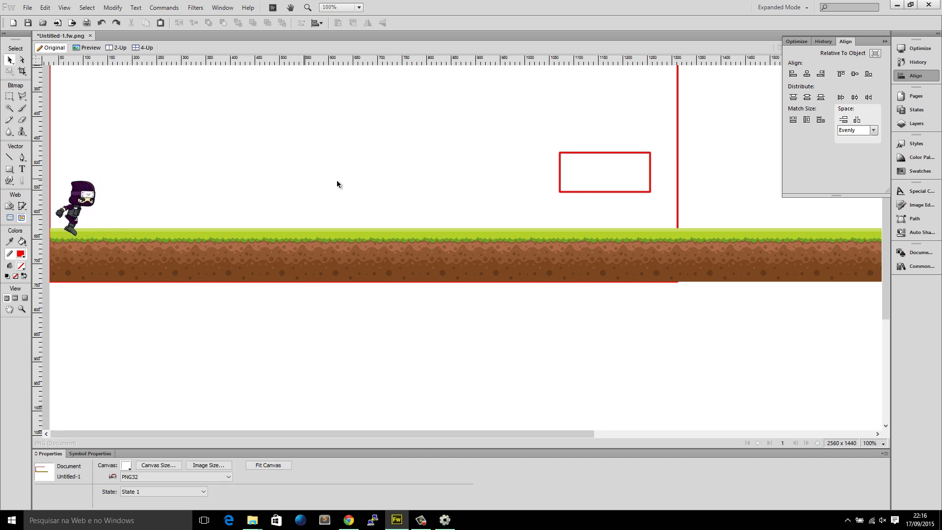
Scale the small red rectangle down to about 108 by 47 pixels and move it closer to the frame's right edge.
{"action": "scroll", "coordinate": [332, 186], "scroll_direction": "up", "scroll_amount": 3}
{"action": "scroll", "coordinate": [327, 191], "scroll_direction": "up", "scroll_amount": 2}
{"action": "left_click_drag", "start_coordinate": [667, 289], "coordinate": [448, 265]}
{"action": "left_click", "coordinate": [448, 265]}
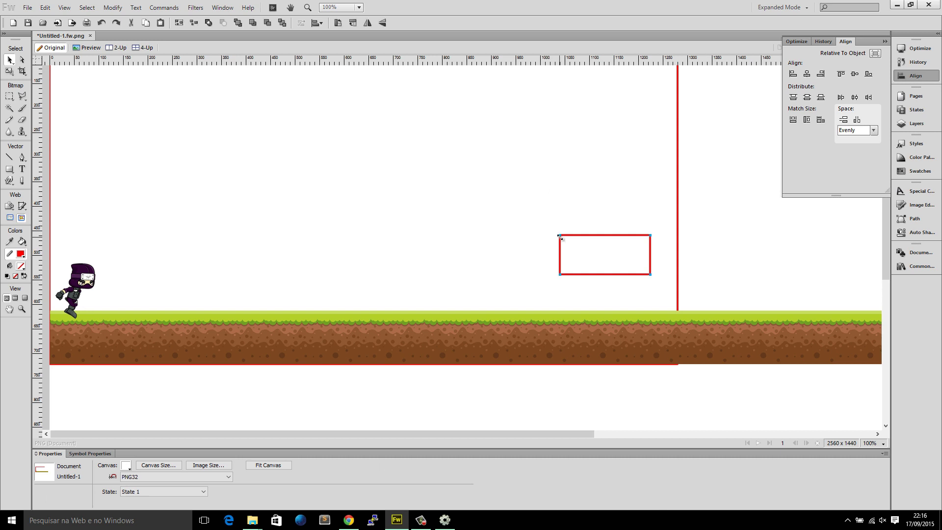
{"action": "left_click", "coordinate": [560, 237]}
{"action": "key", "text": "q"}
{"action": "left_click_drag", "start_coordinate": [594, 240], "coordinate": [602, 244]}
{"action": "key", "text": "Return"}
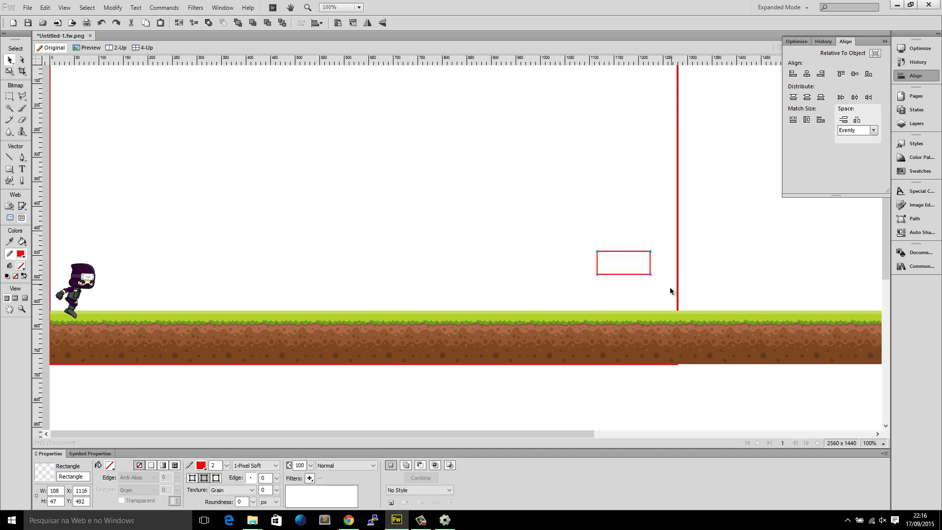
{"action": "left_click_drag", "start_coordinate": [638, 274], "coordinate": [655, 279]}
{"action": "left_click", "coordinate": [172, 273]}
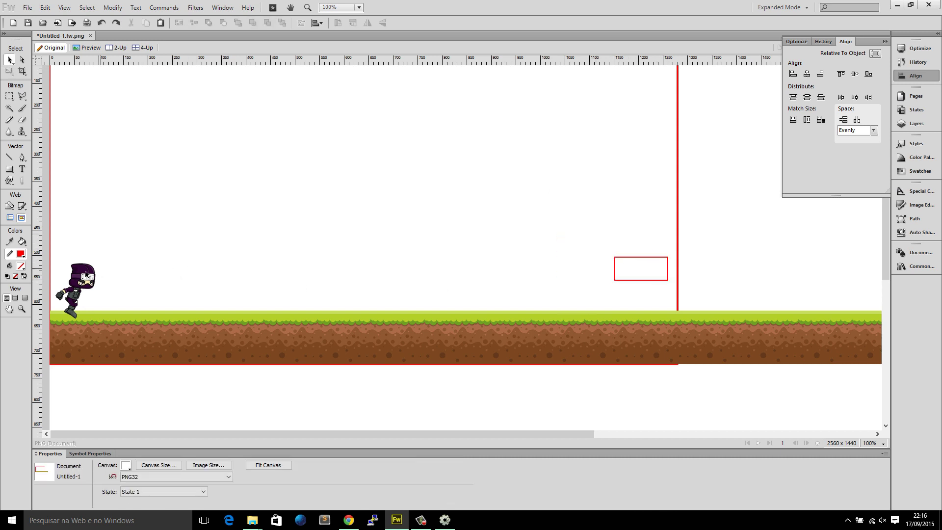
{"action": "left_click", "coordinate": [163, 248]}
{"action": "left_click", "coordinate": [413, 322]}
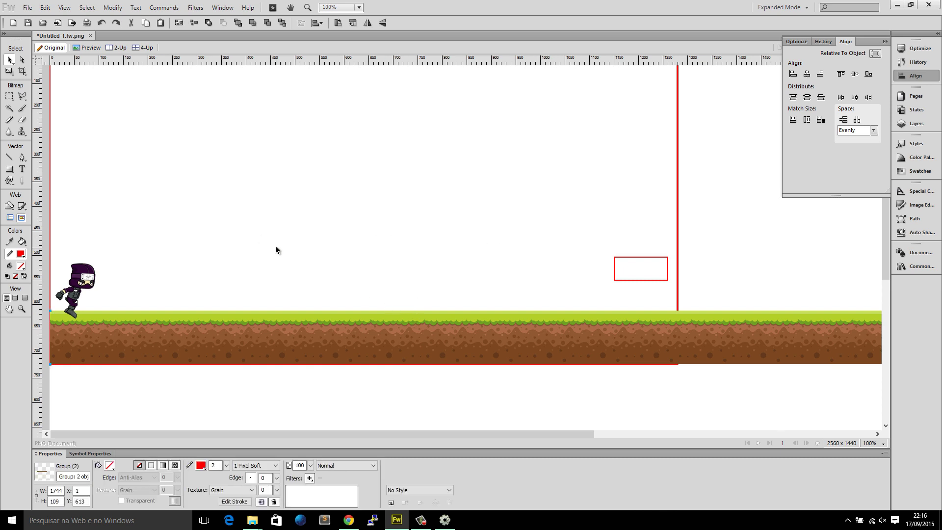
Undo the small rectangle and all ground and ninja scaling, back to the full-size ninja sprite.
{"action": "key", "text": "ctrl+z"}
{"action": "key", "text": "ctrl+z"}
{"action": "key", "text": "ctrl+z"}
{"action": "key", "text": "ctrl+z"}
{"action": "key", "text": "ctrl+z"}
{"action": "key", "text": "ctrl+z"}
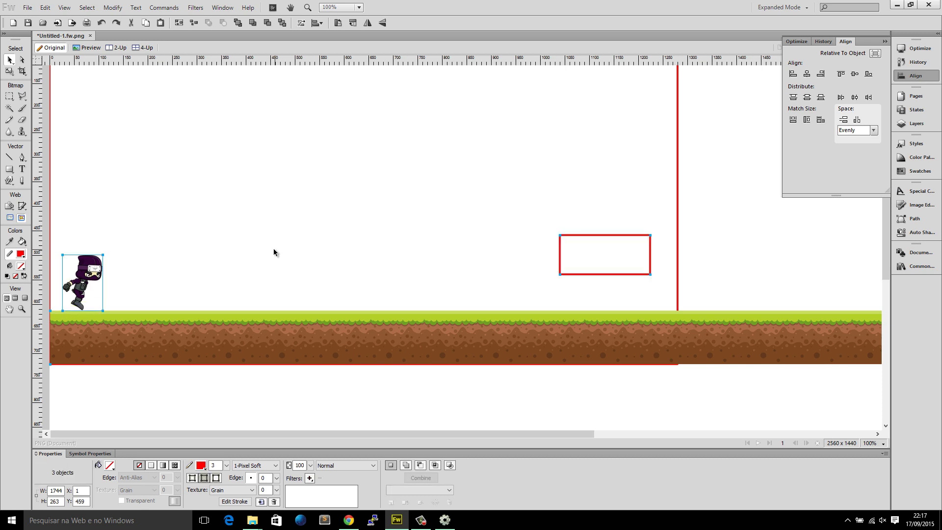
{"action": "key", "text": "ctrl+z"}
{"action": "key", "text": "ctrl+z"}
{"action": "key", "text": "ctrl+z"}
{"action": "key", "text": "ctrl+z"}
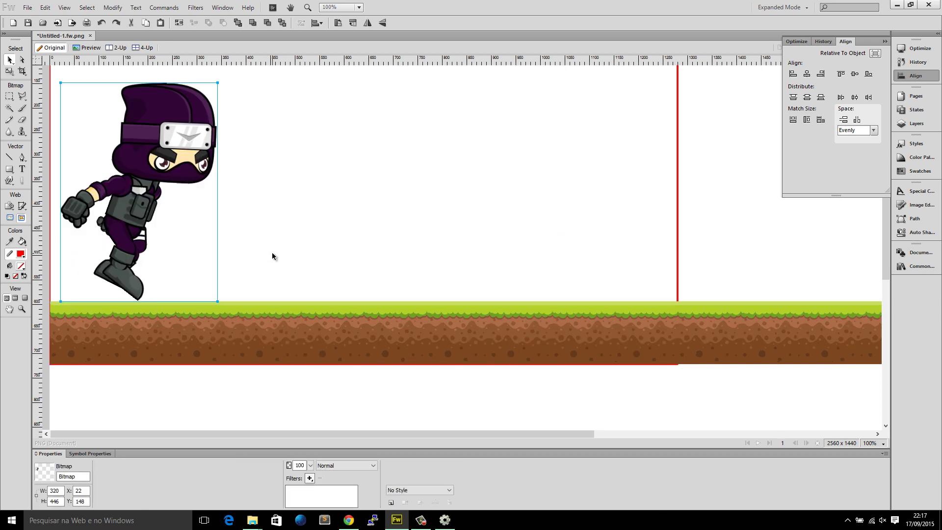
{"action": "key", "text": "ctrl+z"}
Switch to File Explorer, place Glide_001.png on the Fireworks canvas and stand it on the ground beside the running ninja.
{"action": "key", "text": "alt+Tab"}
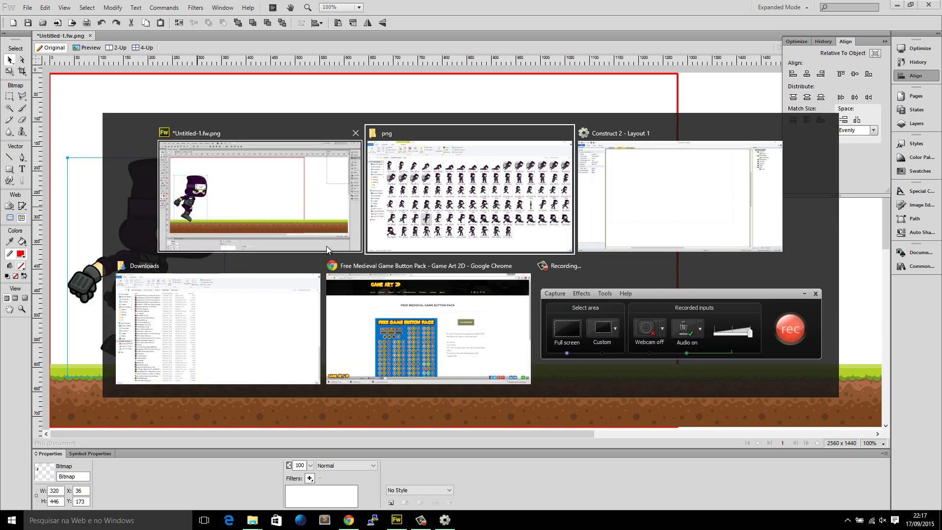
{"action": "key", "text": "alt+Tab"}
{"action": "key", "text": "Escape"}
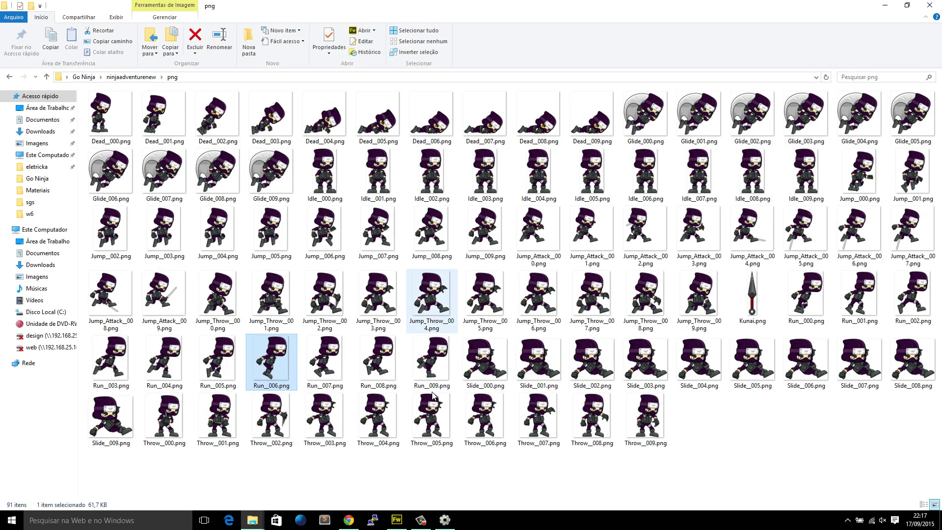
{"action": "left_click_drag", "start_coordinate": [701, 120], "coordinate": [480, 253]}
{"action": "key", "text": "ctrl+z"}
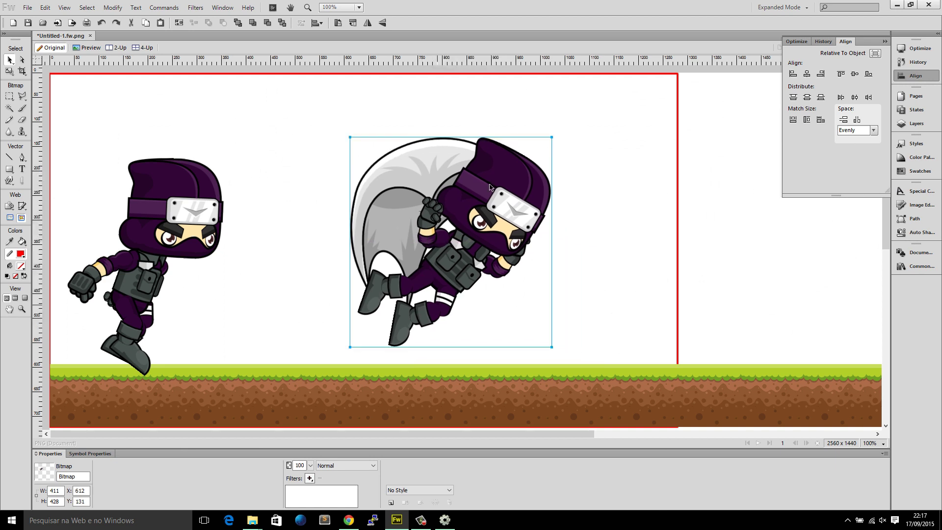
{"action": "left_click_drag", "start_coordinate": [488, 215], "coordinate": [496, 252]}
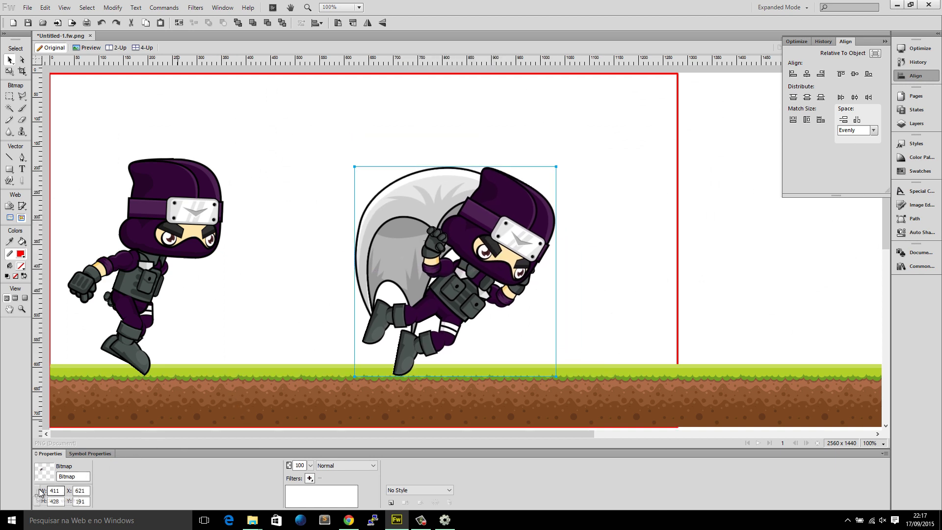
Scale the glide sprite down to about 110 by 115 pixels on the ground strip.
{"action": "key", "text": "q"}
{"action": "left_click_drag", "start_coordinate": [556, 167], "coordinate": [399, 341]}
{"action": "key", "text": "Return"}
{"action": "left_click", "coordinate": [420, 335]}
{"action": "left_click", "coordinate": [398, 331]}
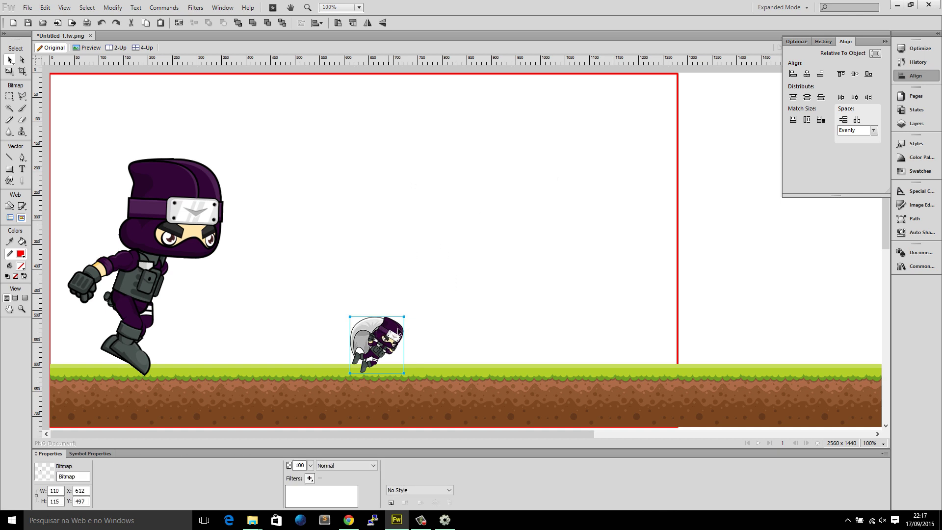
Undo the glide sprite's scaling and deselect it.
{"action": "key", "text": "ctrl+z"}
{"action": "key", "text": "ctrl+z"}
{"action": "key", "text": "ctrl+z"}
{"action": "key", "text": "ctrl+z"}
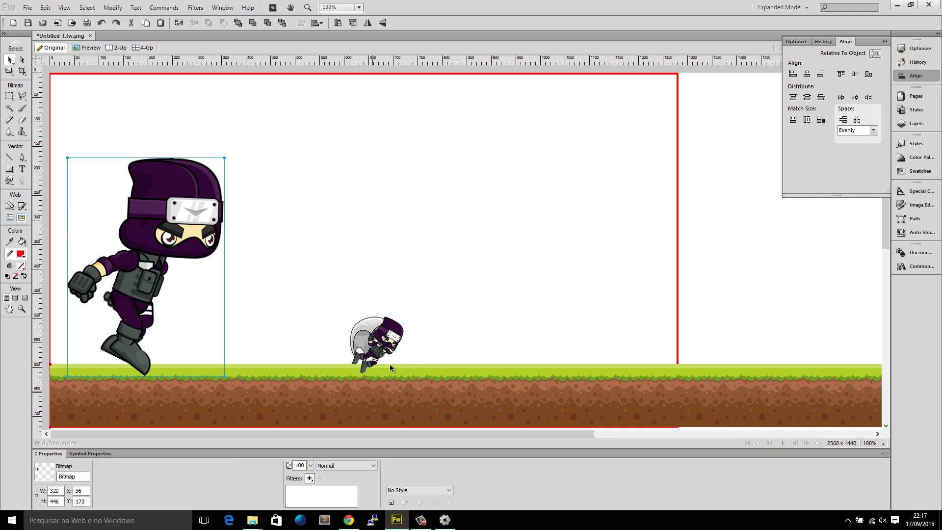
{"action": "left_click", "coordinate": [482, 216]}
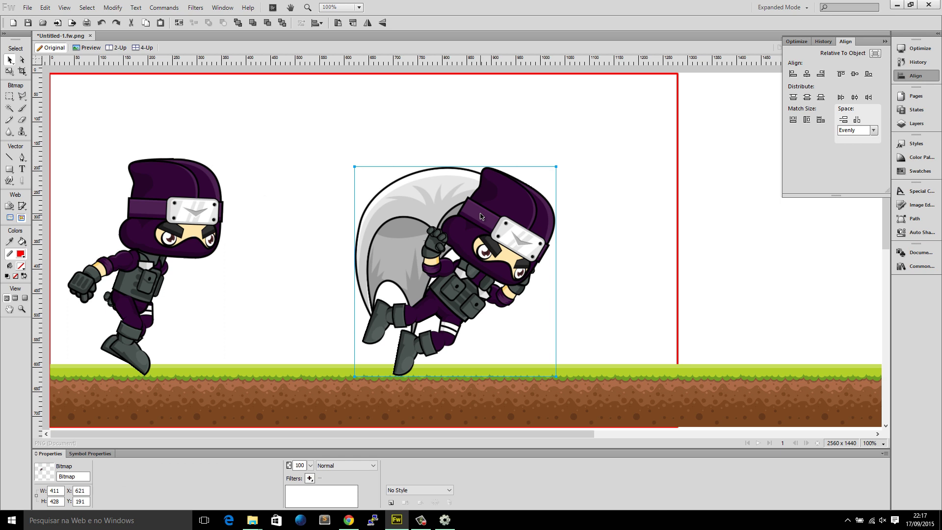
{"action": "left_click", "coordinate": [305, 295]}
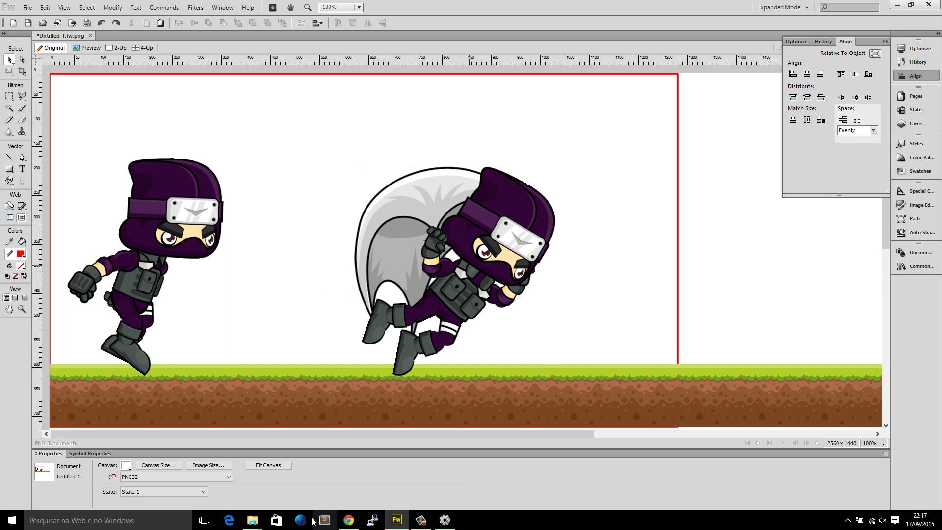
Switch to the png folder and place a Jump_Throw ninja sprite on the canvas across the frame's right edge.
{"action": "mouse_move", "coordinate": [253, 520]}
{"action": "left_click", "coordinate": [202, 471]}
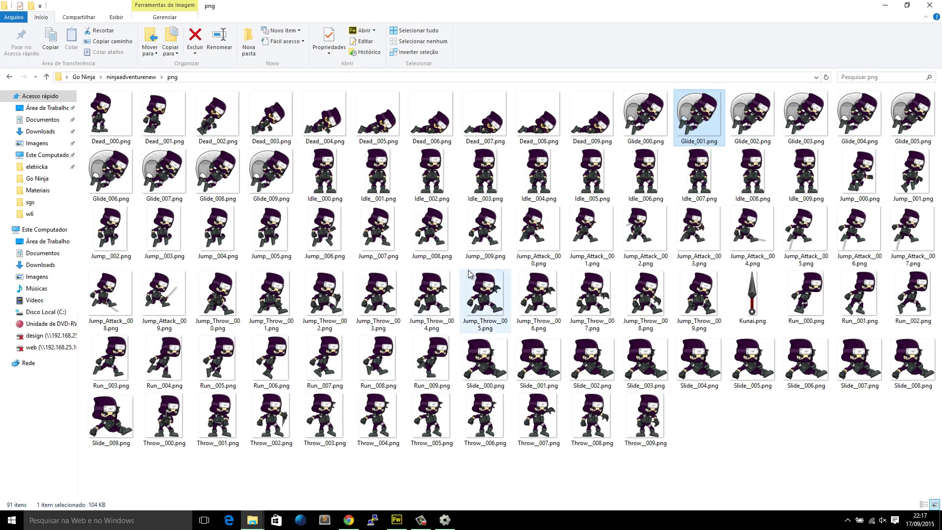
{"action": "left_click", "coordinate": [486, 184]}
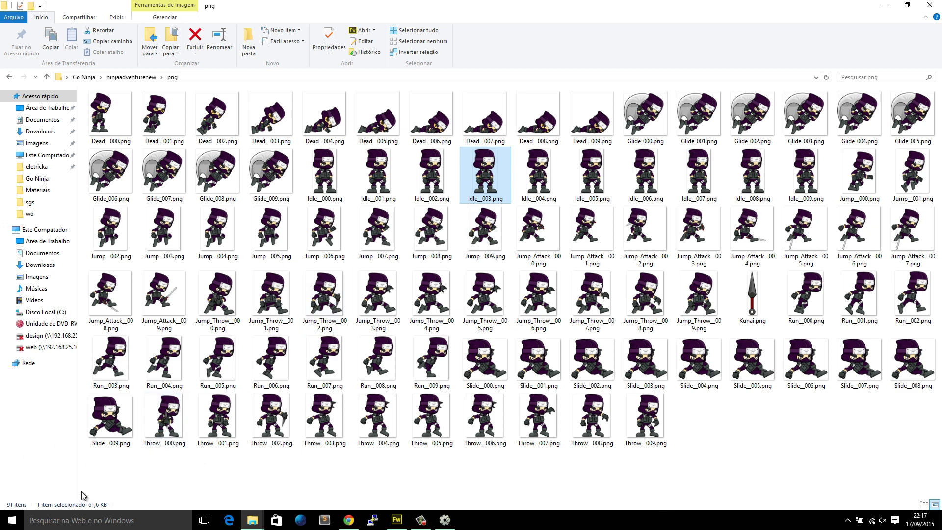
{"action": "left_click", "coordinate": [378, 174]}
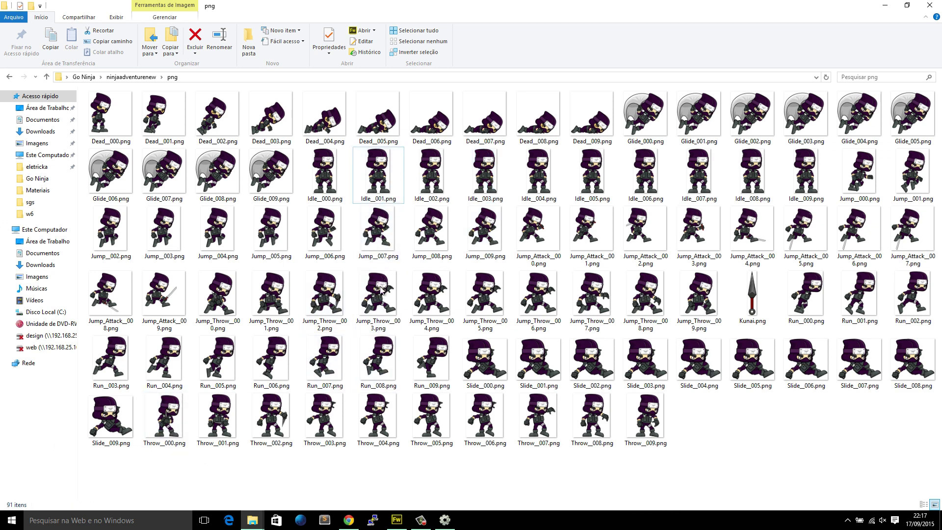
{"action": "left_click_drag", "start_coordinate": [377, 294], "coordinate": [691, 243]}
{"action": "key", "text": "alt+Tab"}
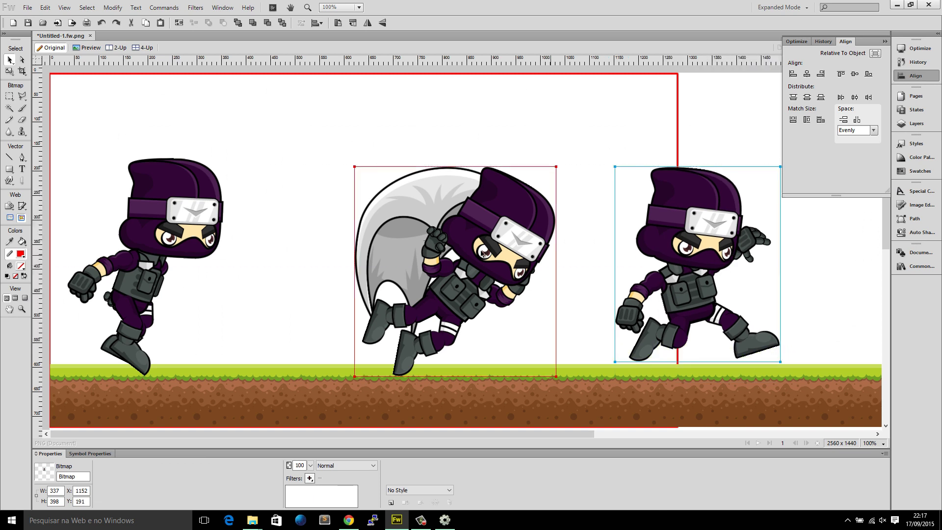
{"action": "left_click", "coordinate": [461, 247]}
{"action": "left_click", "coordinate": [685, 269]}
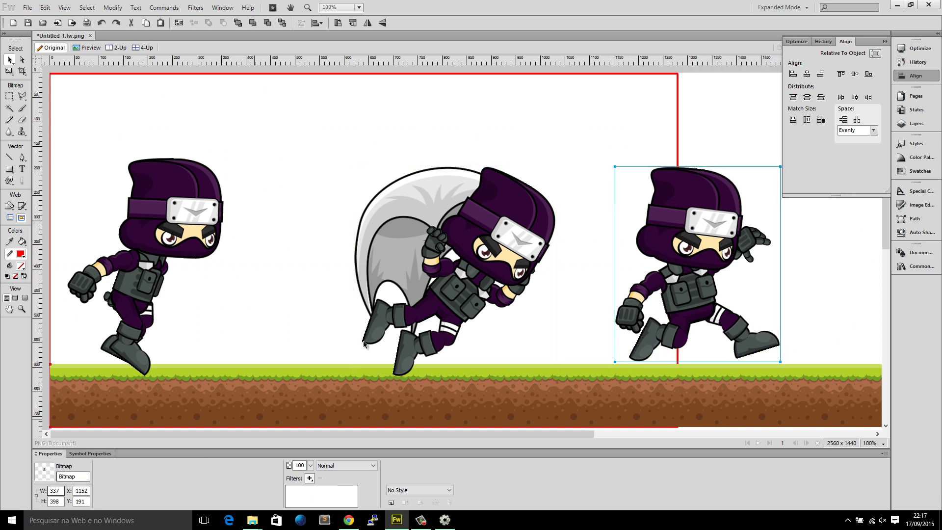
Try to scale the glide sprite down about its centre and undo the change.
{"action": "left_click", "coordinate": [497, 222]}
{"action": "key", "text": "q"}
{"action": "left_click_drag", "start_coordinate": [550, 169], "coordinate": [523, 200]}
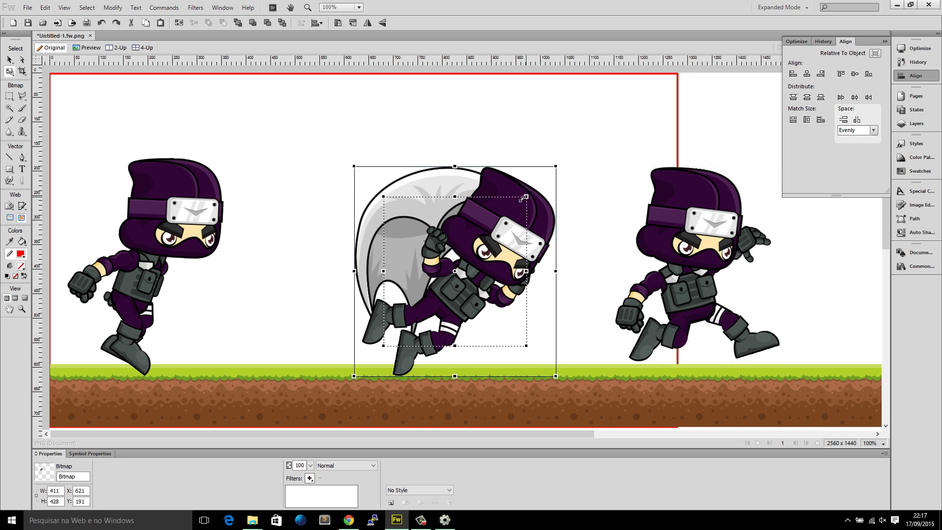
{"action": "key", "text": "Return"}
{"action": "key", "text": "ctrl+z"}
{"action": "left_click", "coordinate": [563, 194]}
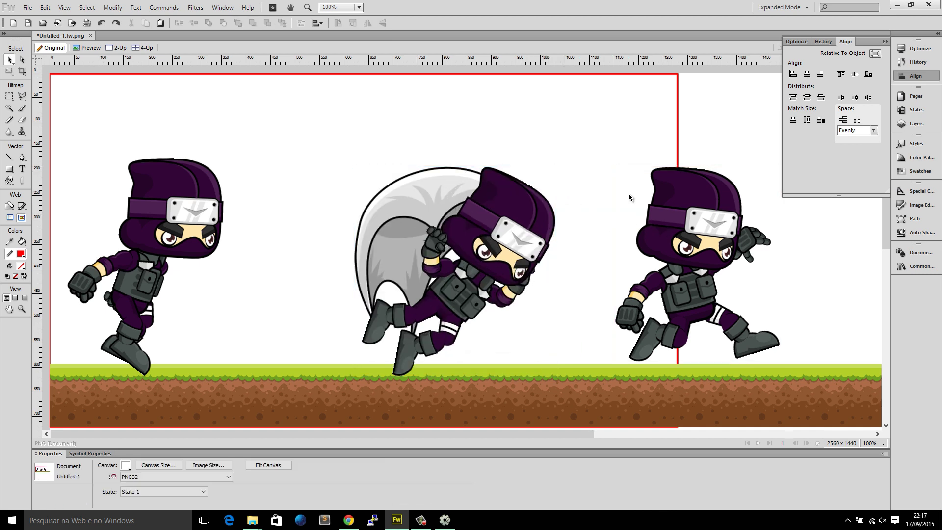
{"action": "left_click", "coordinate": [632, 196]}
{"action": "left_click", "coordinate": [559, 219]}
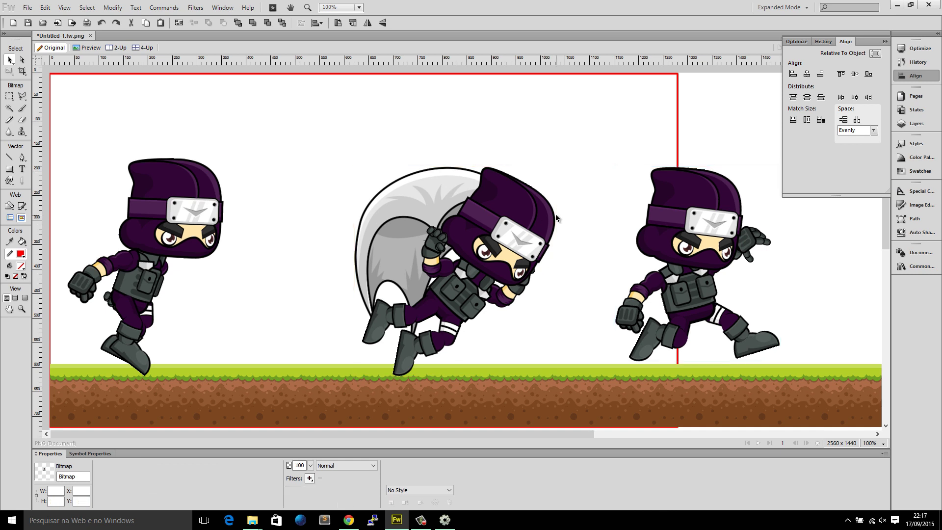
{"action": "left_click", "coordinate": [682, 182]}
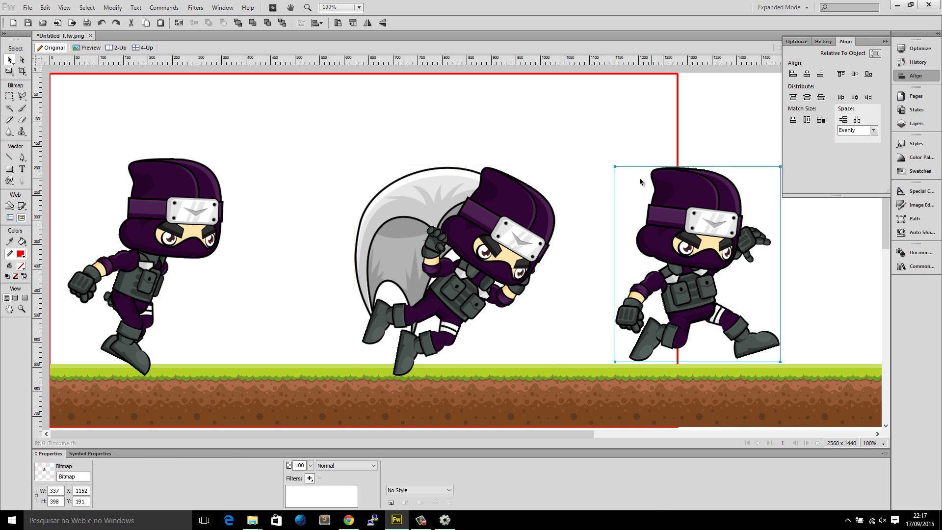
{"action": "left_click", "coordinate": [547, 157]}
{"action": "left_click", "coordinate": [692, 231]}
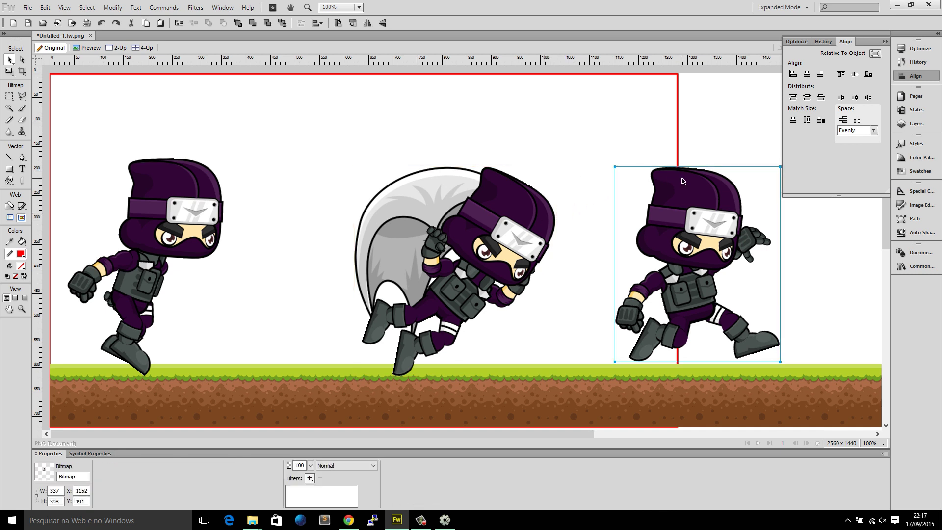
Delete the glide and Jump_Throw ninja sprites from the canvas.
{"action": "left_click", "coordinate": [402, 224]}
{"action": "left_click", "coordinate": [680, 229]}
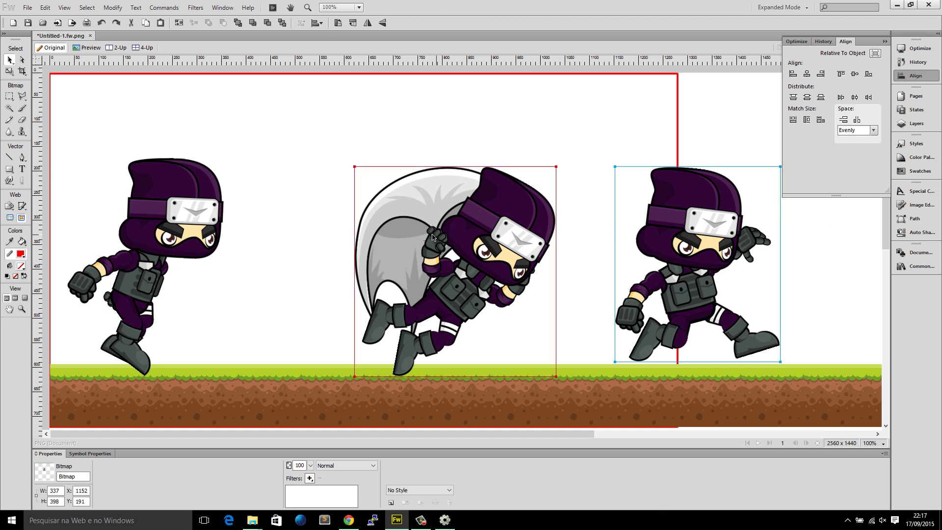
{"action": "left_click", "coordinate": [457, 239], "text": "shift"}
{"action": "key", "text": "Delete"}
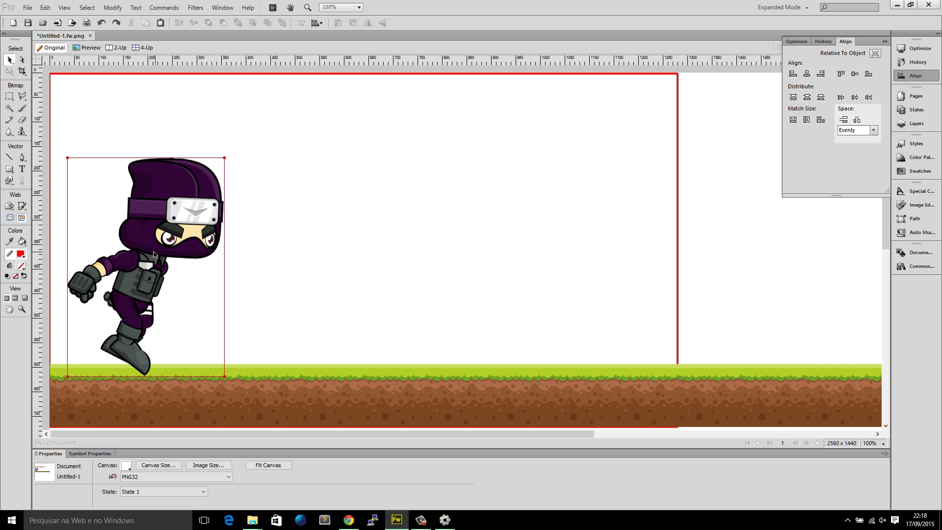
Bring the red 1280 x 720 window frame in front of the ground tiles and deselect it.
{"action": "scroll", "coordinate": [545, 317], "scroll_direction": "down", "scroll_amount": 3}
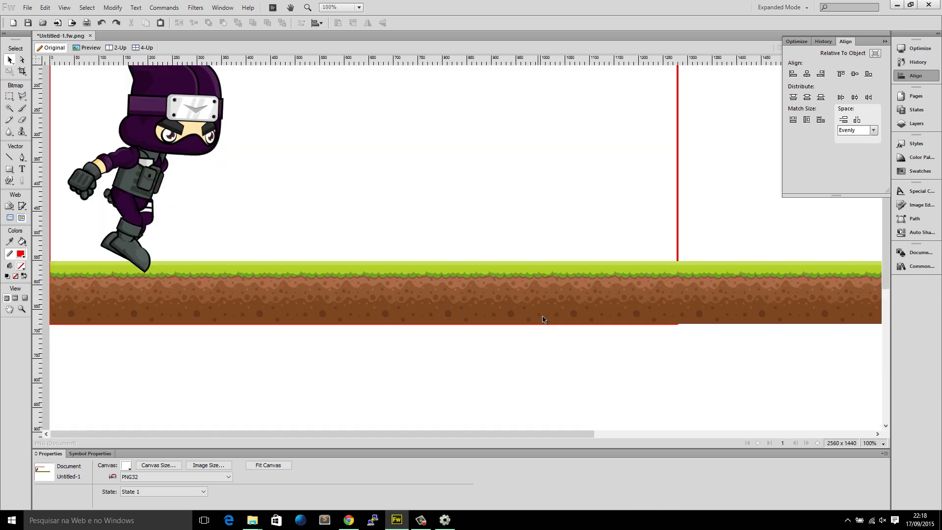
{"action": "scroll", "coordinate": [545, 314], "scroll_direction": "up", "scroll_amount": 3}
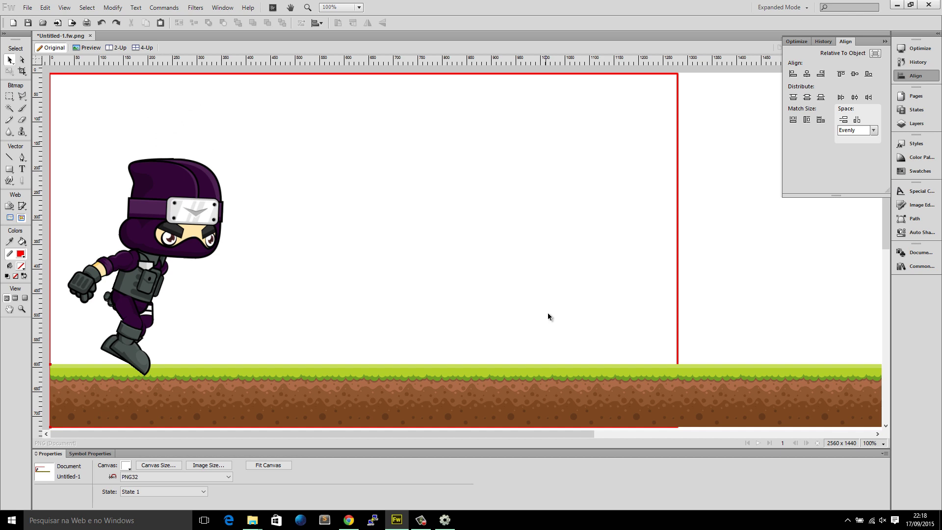
{"action": "left_click", "coordinate": [675, 272]}
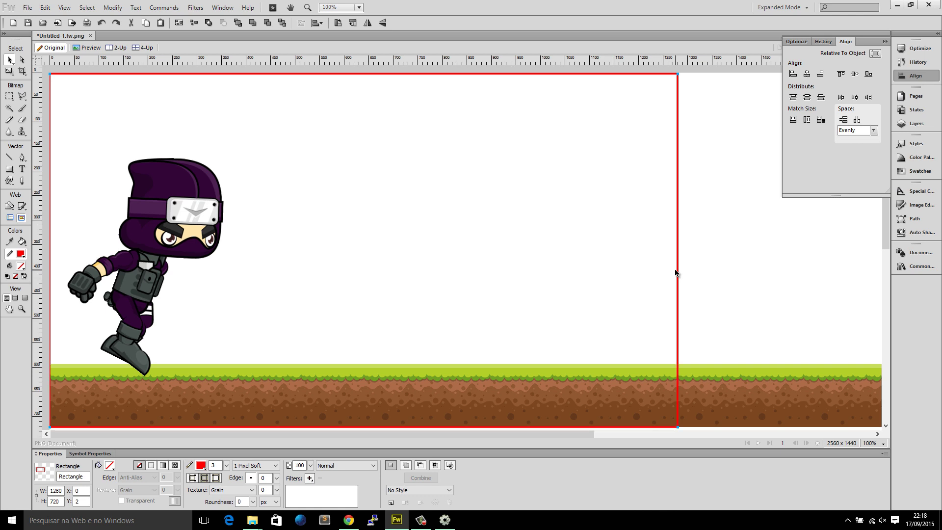
{"action": "left_click", "coordinate": [535, 222]}
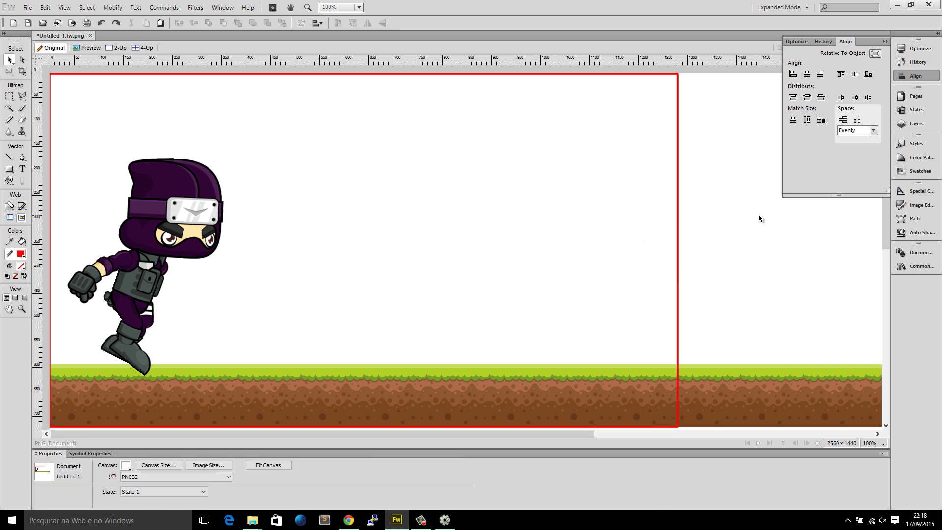
Check the ground strip, then switch to the png folder and examine the ninja sprite files.
{"action": "scroll", "coordinate": [231, 237], "scroll_direction": "down", "scroll_amount": 6}
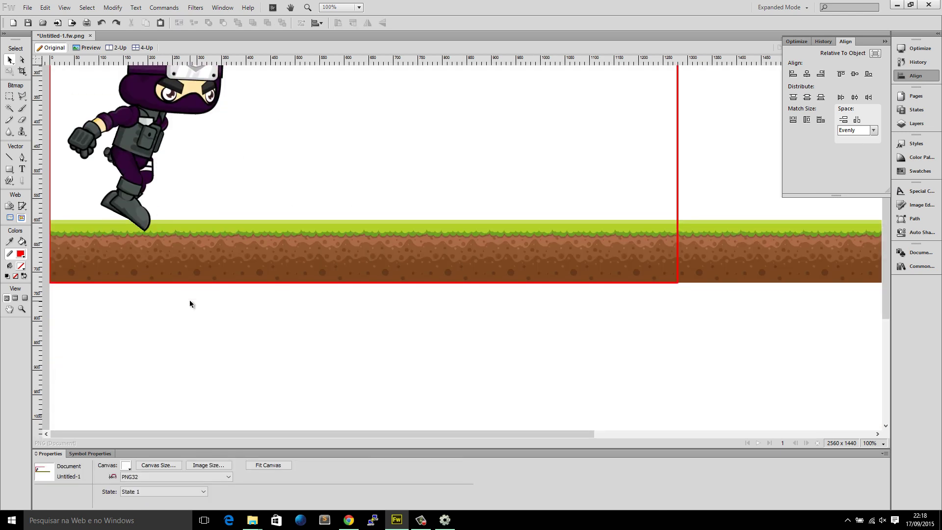
{"action": "scroll", "coordinate": [116, 295], "scroll_direction": "up", "scroll_amount": 2}
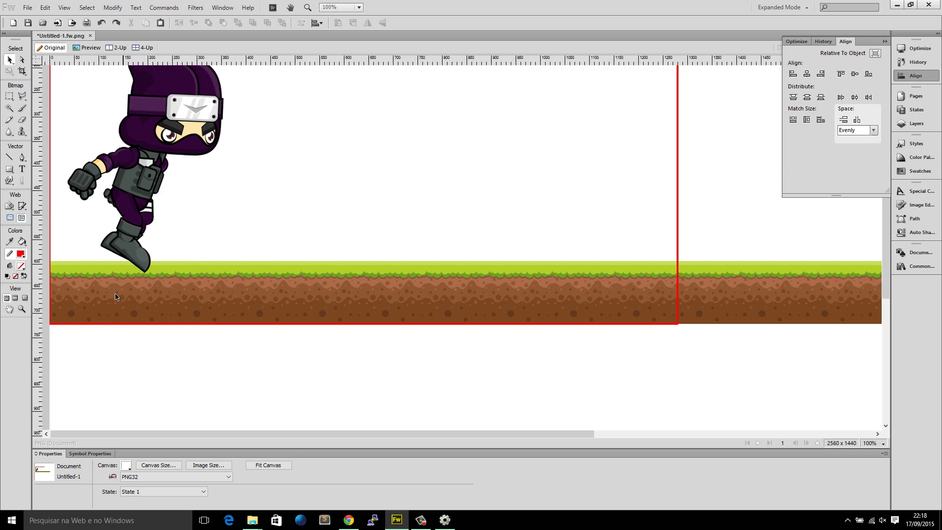
{"action": "scroll", "coordinate": [116, 297], "scroll_direction": "up", "scroll_amount": 5}
{"action": "mouse_move", "coordinate": [252, 519]}
{"action": "left_click", "coordinate": [216, 482]}
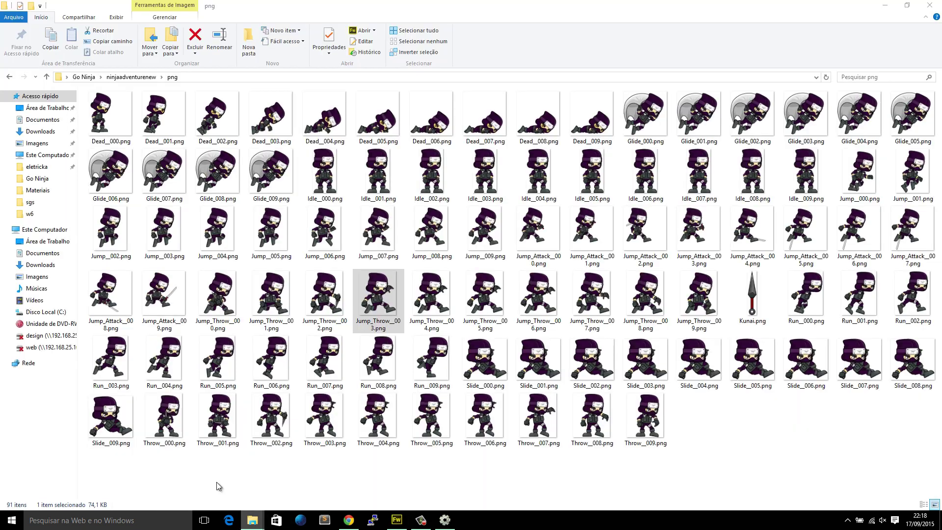
{"action": "left_click", "coordinate": [165, 129]}
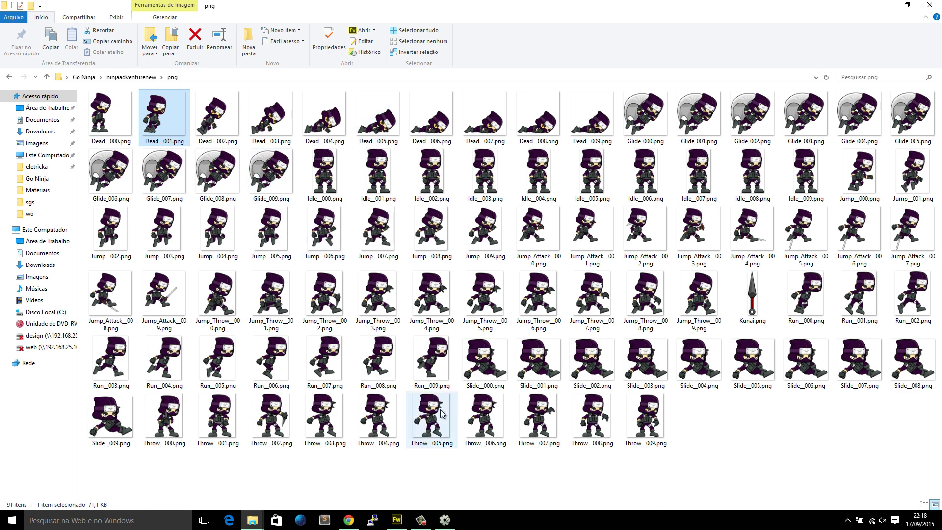
{"action": "left_click", "coordinate": [367, 432]}
{"action": "left_click", "coordinate": [231, 422]}
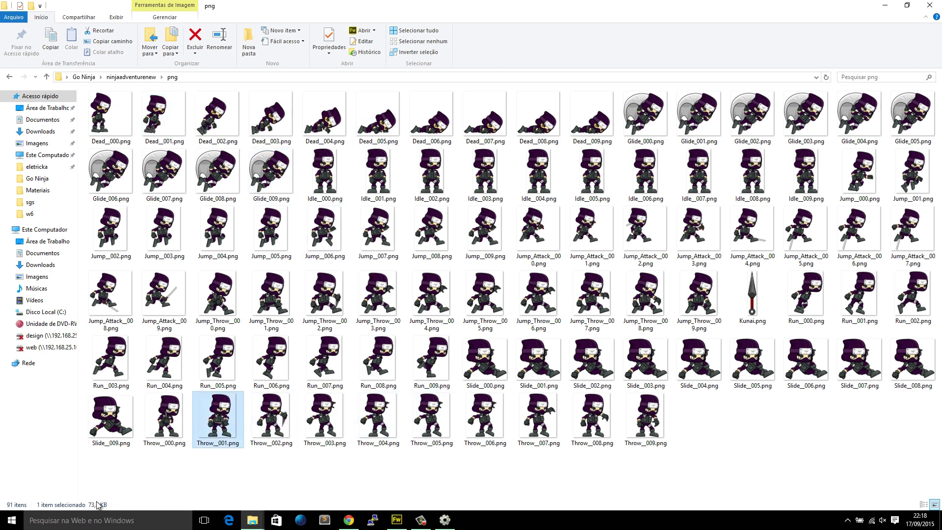
{"action": "left_click", "coordinate": [260, 478]}
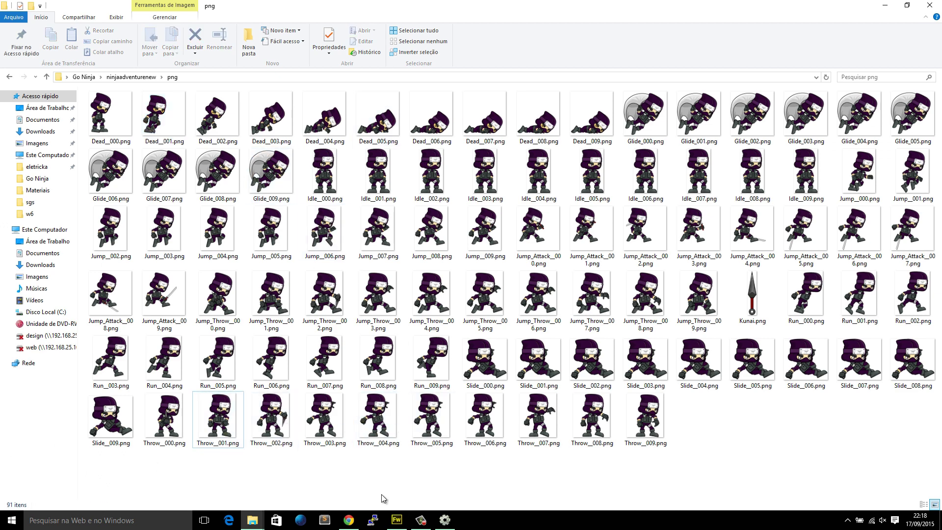
Switch to Construct 2 to check the layout, then return to Fireworks and inspect the remaining ninja sprite.
{"action": "left_click", "coordinate": [444, 518]}
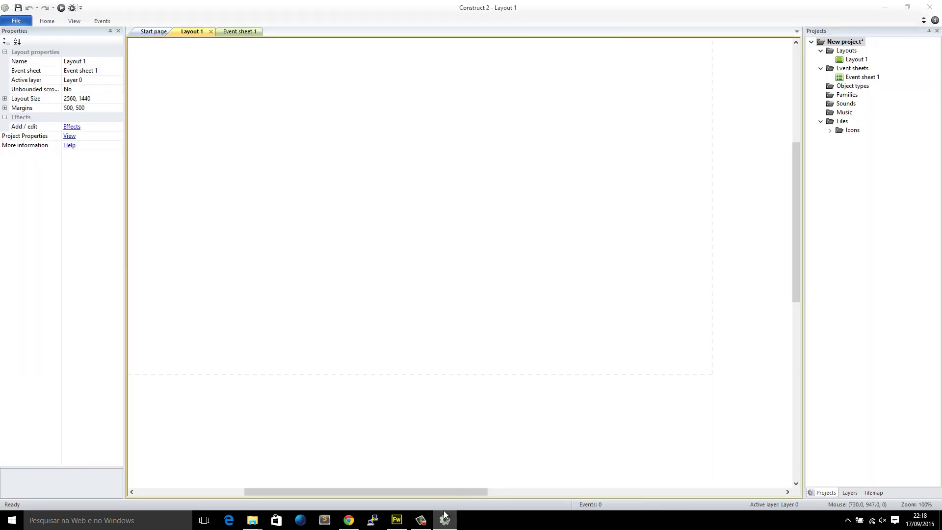
{"action": "left_click", "coordinate": [445, 516]}
{"action": "left_click", "coordinate": [397, 519]}
{"action": "left_click", "coordinate": [179, 184]}
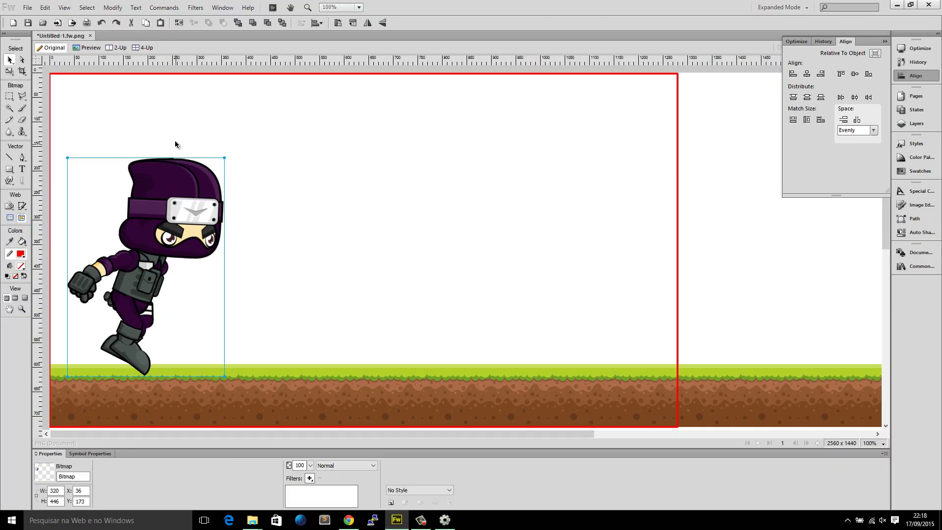
{"action": "left_click", "coordinate": [92, 106]}
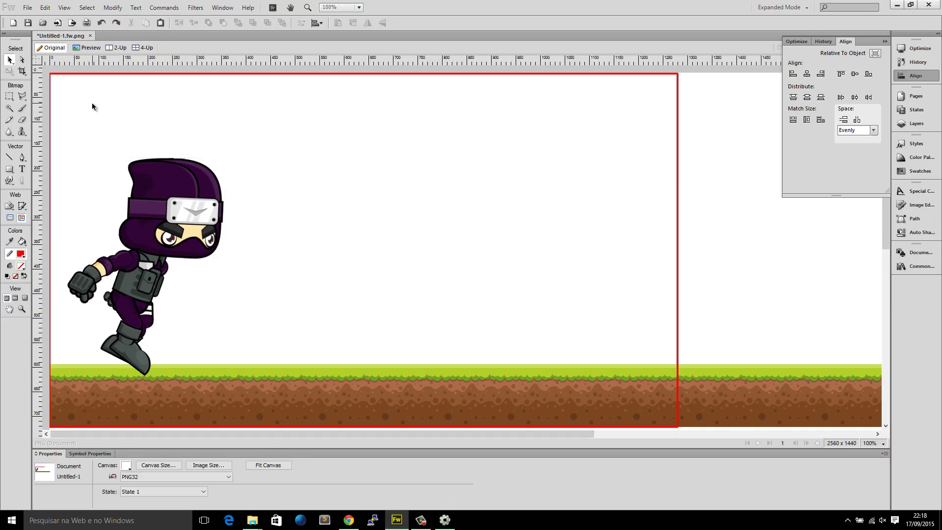
Start a batch process on all the sprite files in the Go Ninja > ninjaadventurenew > png folder.
{"action": "left_click", "coordinate": [27, 8]}
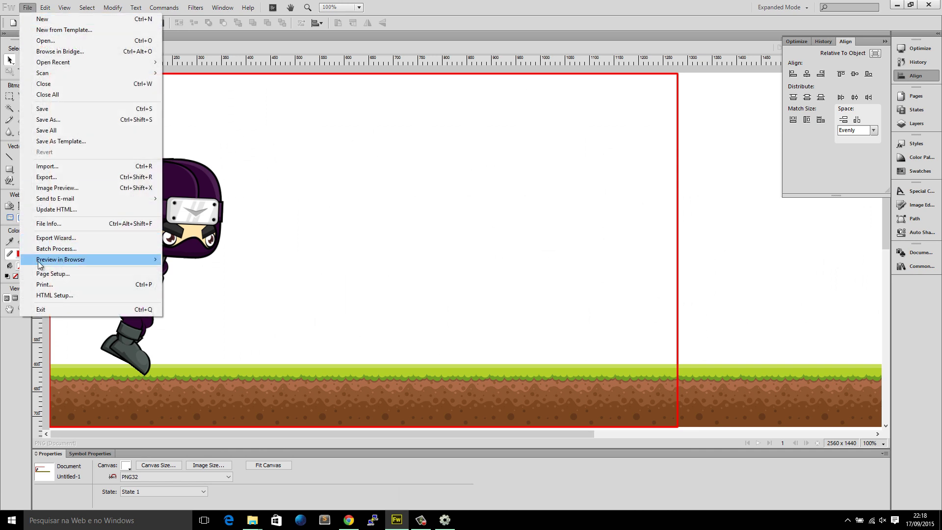
{"action": "left_click", "coordinate": [46, 249]}
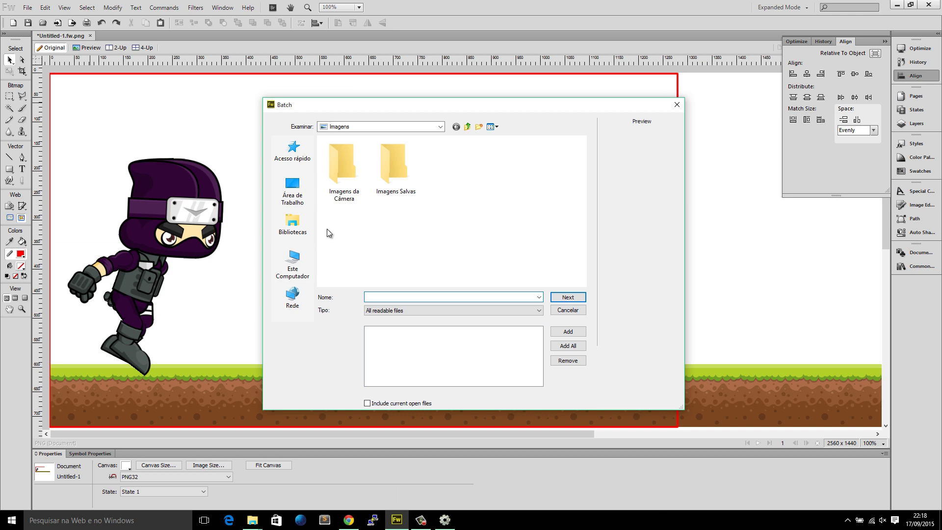
{"action": "left_click", "coordinate": [293, 191]}
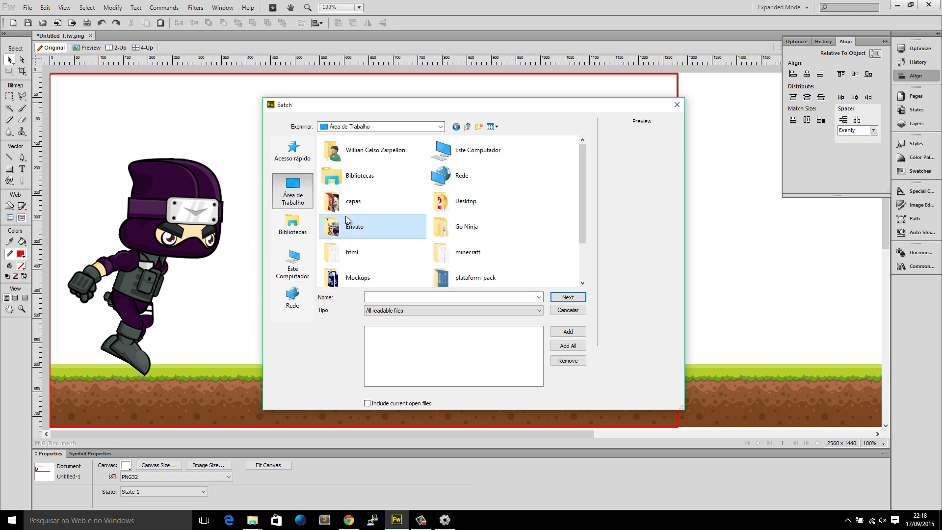
{"action": "key", "text": "g"}
{"action": "key", "text": "Return"}
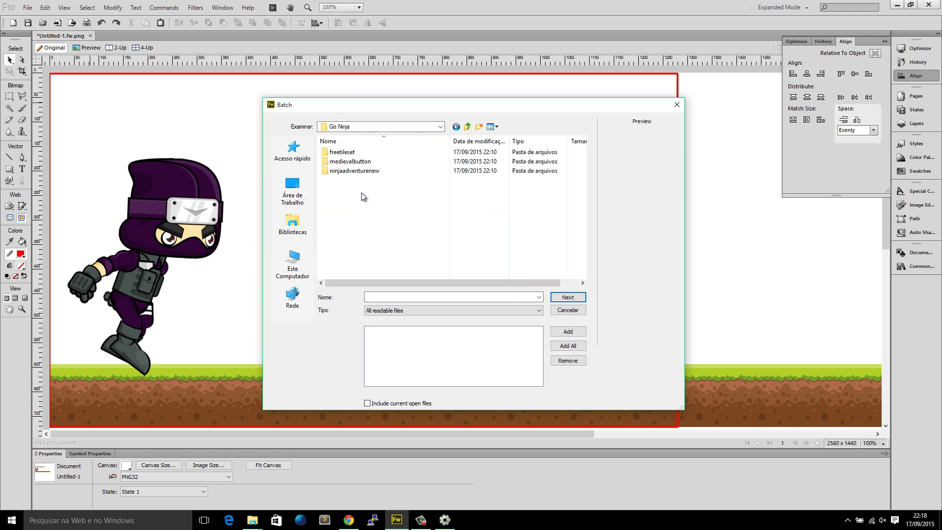
{"action": "left_click", "coordinate": [339, 172]}
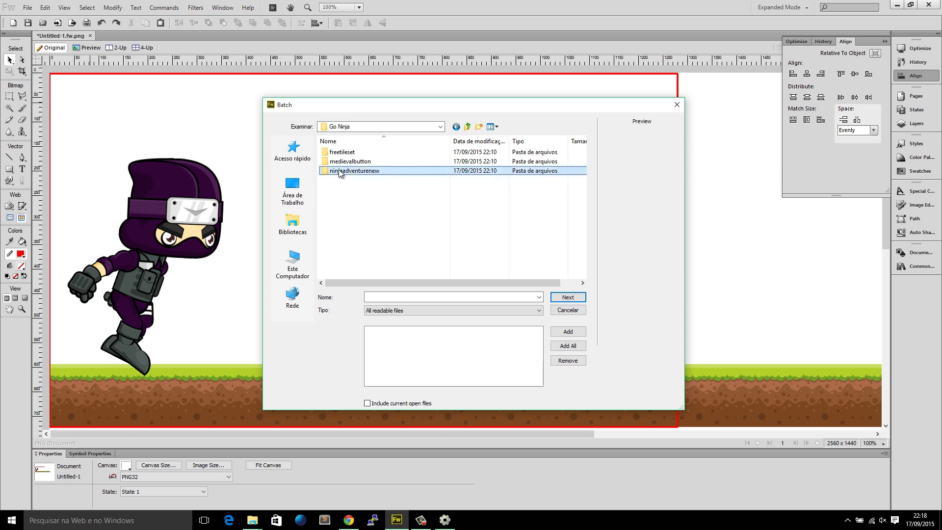
{"action": "double_click", "coordinate": [339, 171]}
{"action": "double_click", "coordinate": [338, 152]}
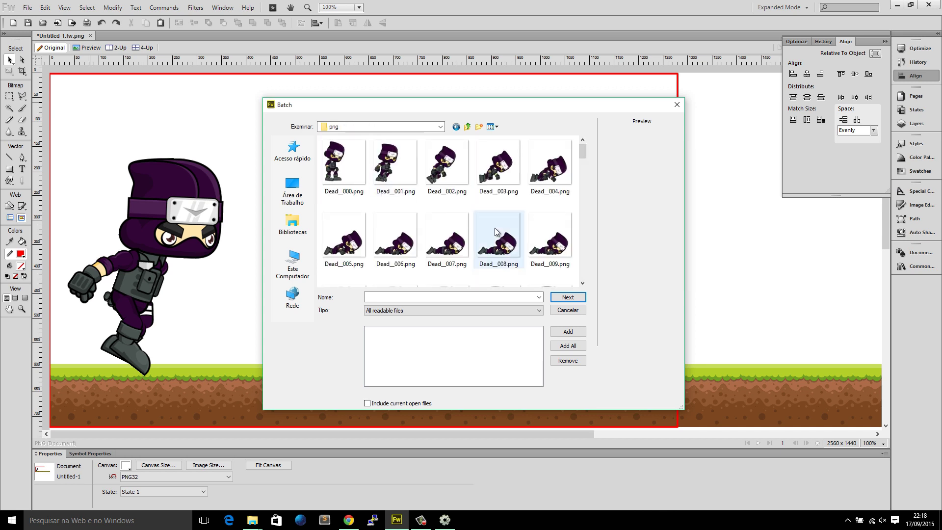
{"action": "left_click_drag", "start_coordinate": [498, 231], "coordinate": [499, 235]}
{"action": "key", "text": "ctrl+a"}
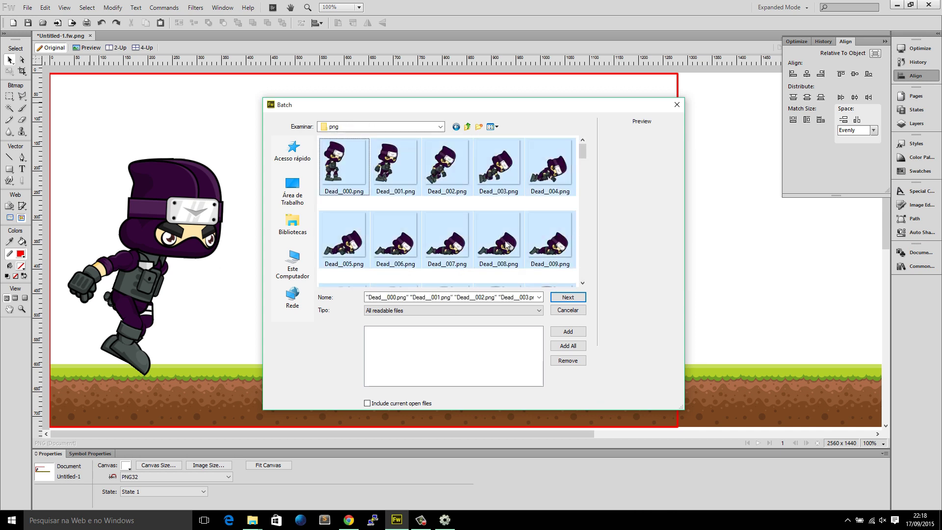
{"action": "left_click", "coordinate": [553, 298]}
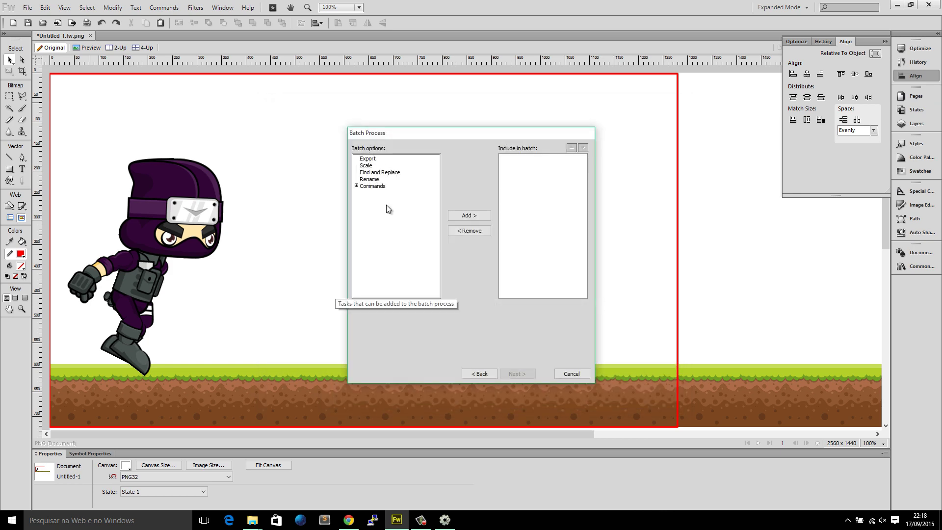
{"action": "left_click", "coordinate": [357, 186]}
{"action": "left_click", "coordinate": [358, 186]}
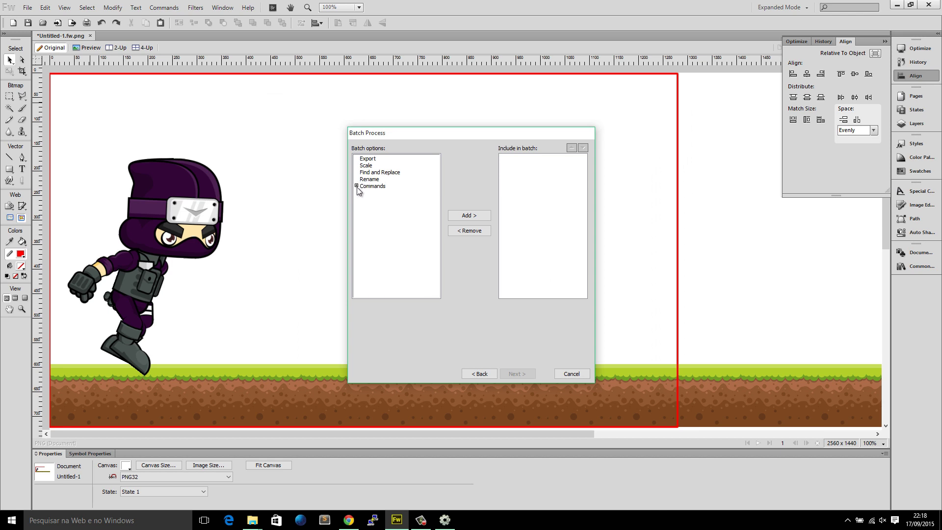
{"action": "left_click", "coordinate": [357, 186]}
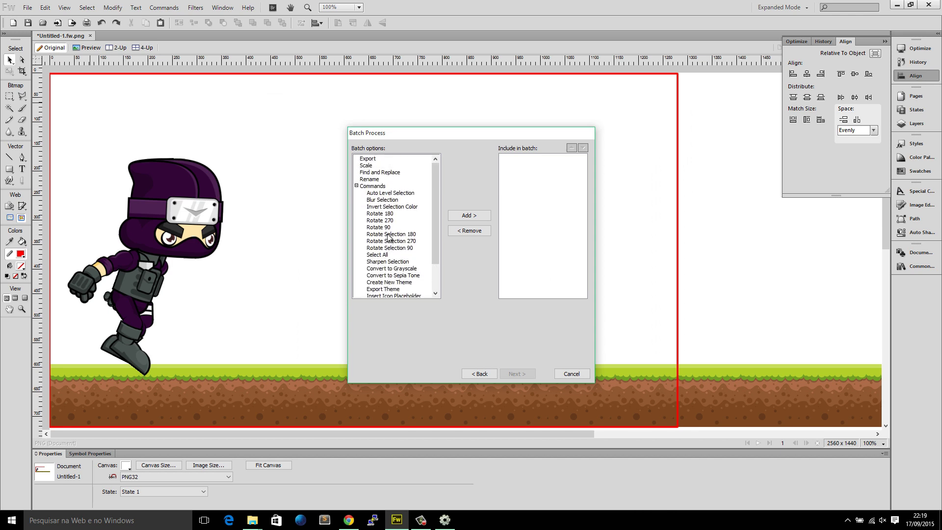
{"action": "scroll", "coordinate": [392, 261], "scroll_direction": "down", "scroll_amount": 5}
{"action": "scroll", "coordinate": [390, 252], "scroll_direction": "up", "scroll_amount": 2}
{"action": "left_click", "coordinate": [356, 186]}
Add a Scale task using Scale to Percentage with a reduced value and run the batch on the sprites.
{"action": "left_click", "coordinate": [368, 165]}
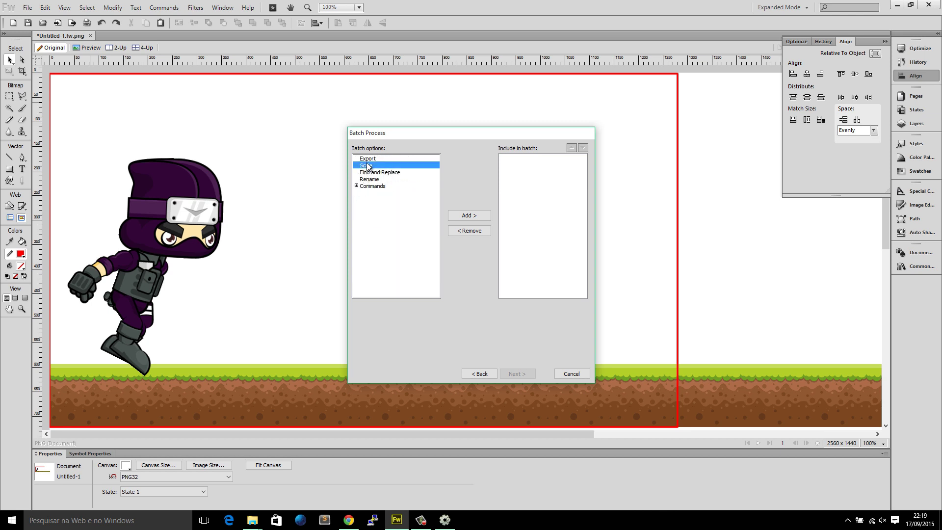
{"action": "double_click", "coordinate": [369, 167]}
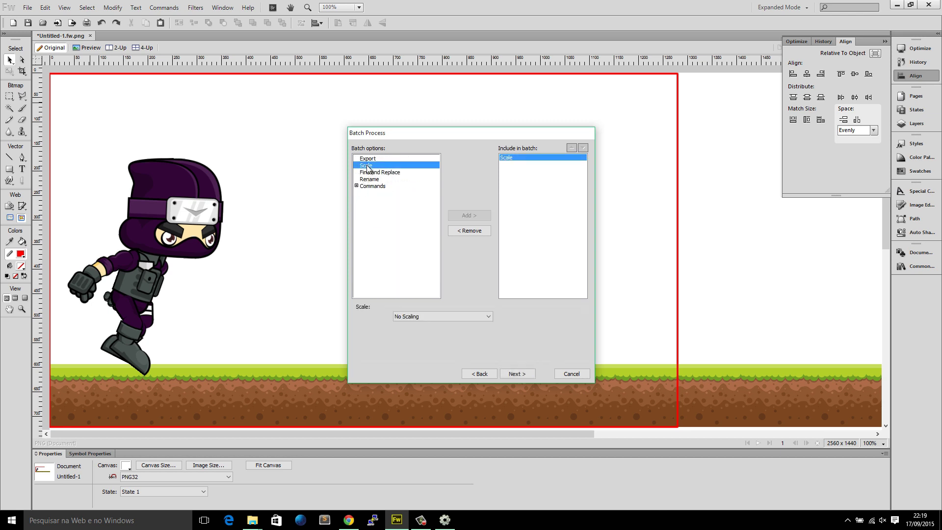
{"action": "left_click", "coordinate": [454, 318]}
{"action": "left_click", "coordinate": [434, 346]}
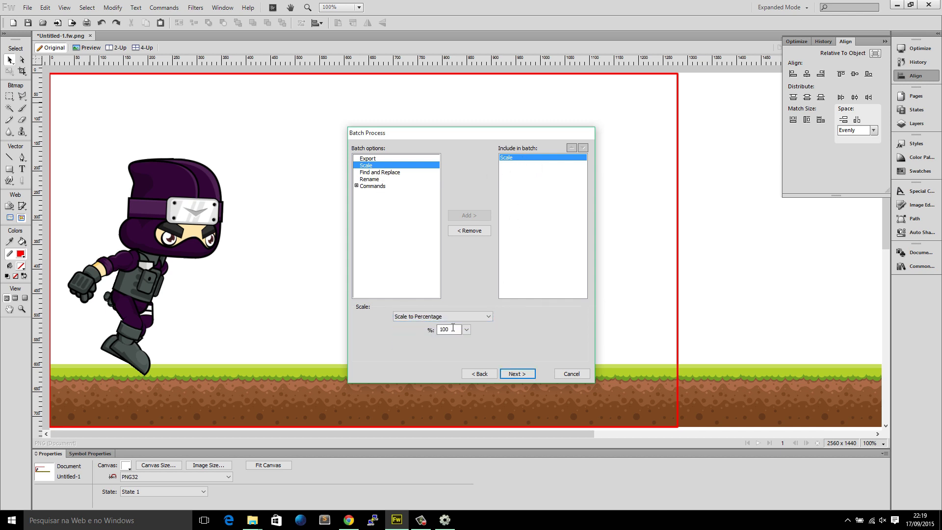
{"action": "double_click", "coordinate": [453, 329]}
{"action": "left_click", "coordinate": [513, 378]}
{"action": "left_click", "coordinate": [517, 374]}
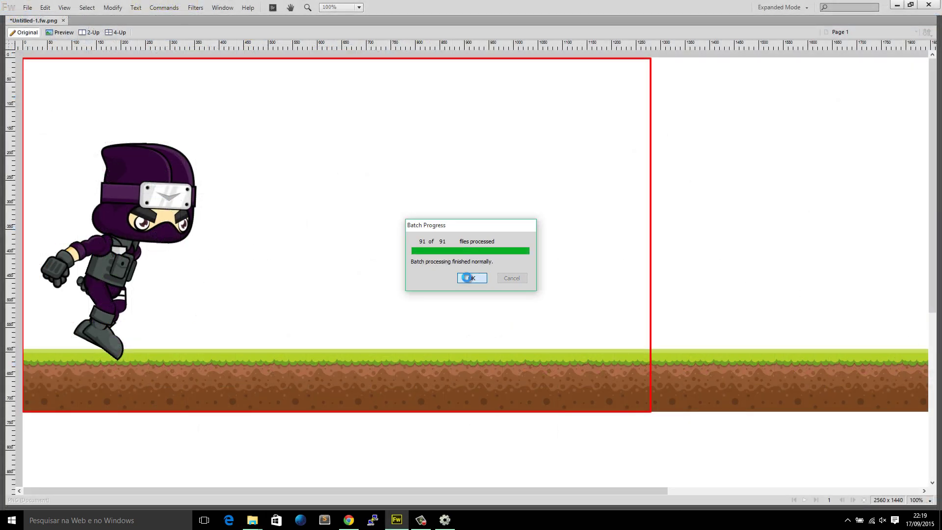
{"action": "left_click", "coordinate": [471, 277]}
Switch to the png folder and inspect the processed sprites and the Original Files backup subfolder.
{"action": "mouse_move", "coordinate": [253, 520]}
{"action": "left_click", "coordinate": [239, 494]}
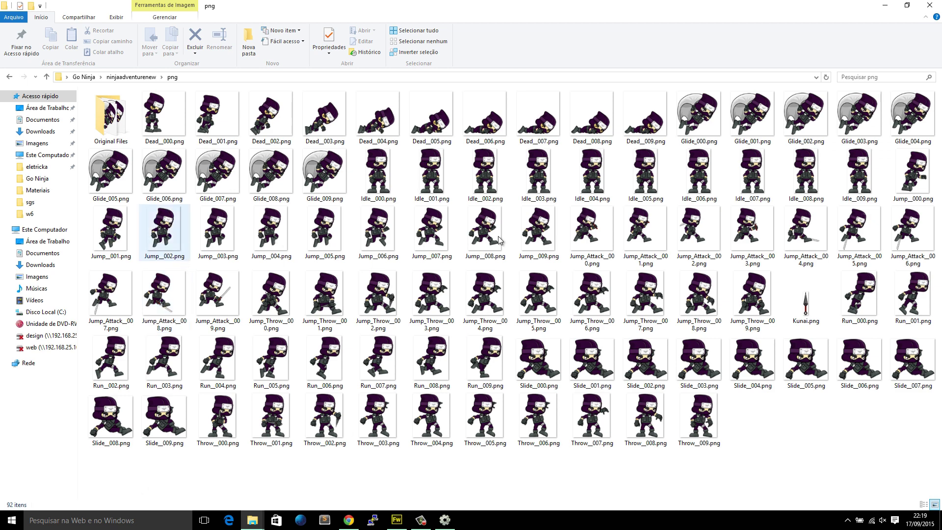
{"action": "left_click", "coordinate": [110, 107]}
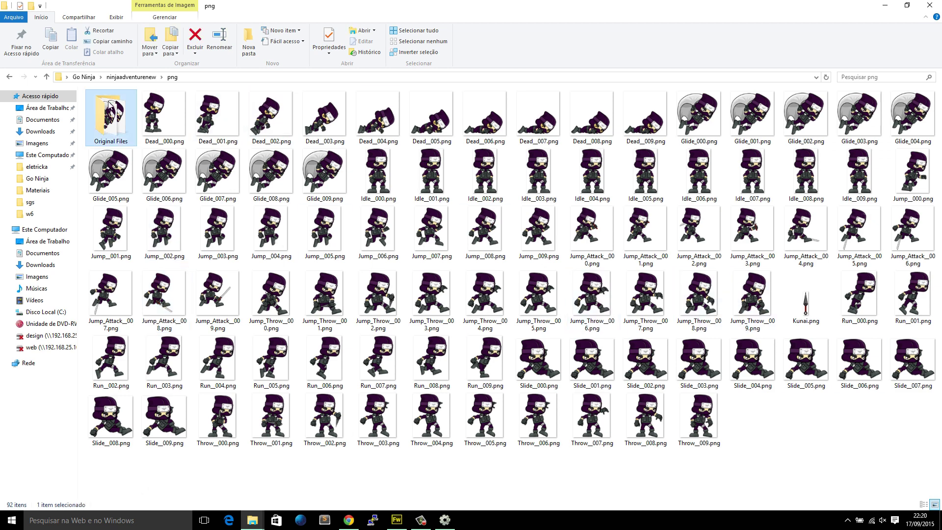
{"action": "double_click", "coordinate": [110, 107]}
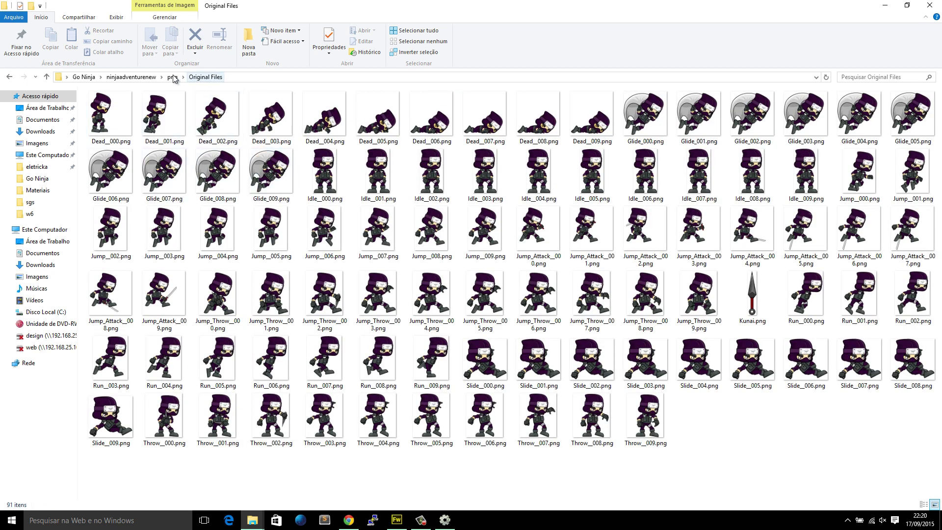
{"action": "left_click", "coordinate": [173, 77]}
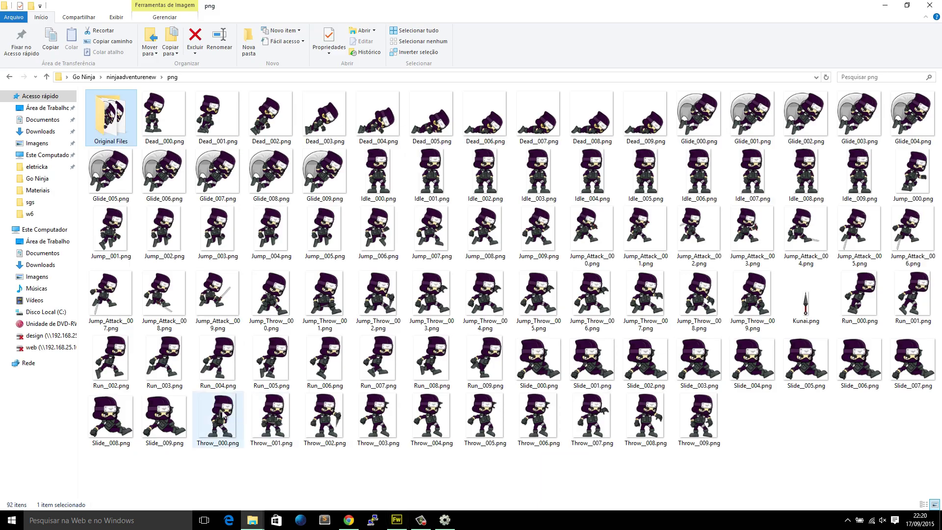
Place the scaled Run__004.png on the ground strip beside the full-size ninja, at about X 384, Y 477, and return to the png folder.
{"action": "left_click_drag", "start_coordinate": [216, 363], "coordinate": [259, 329]}
{"action": "left_click", "coordinate": [191, 219]}
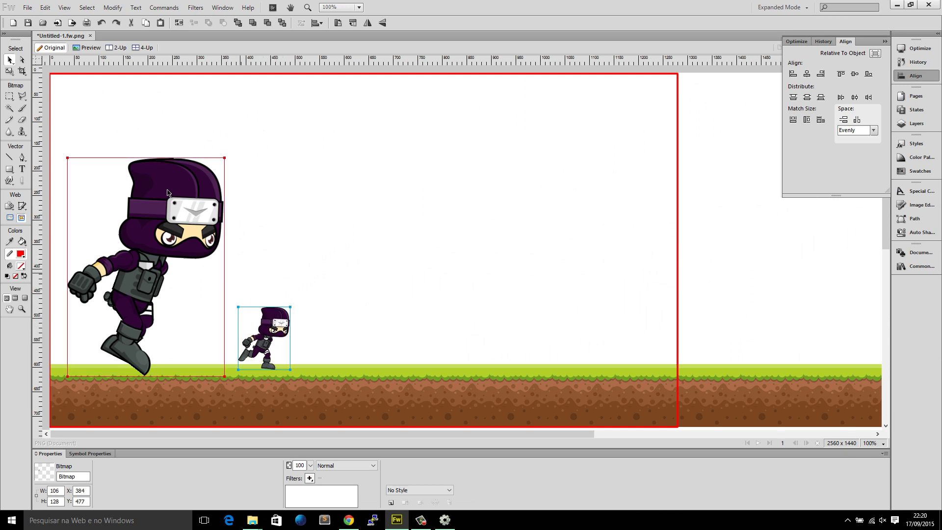
{"action": "left_click", "coordinate": [281, 322]}
{"action": "key", "text": "alt+Tab"}
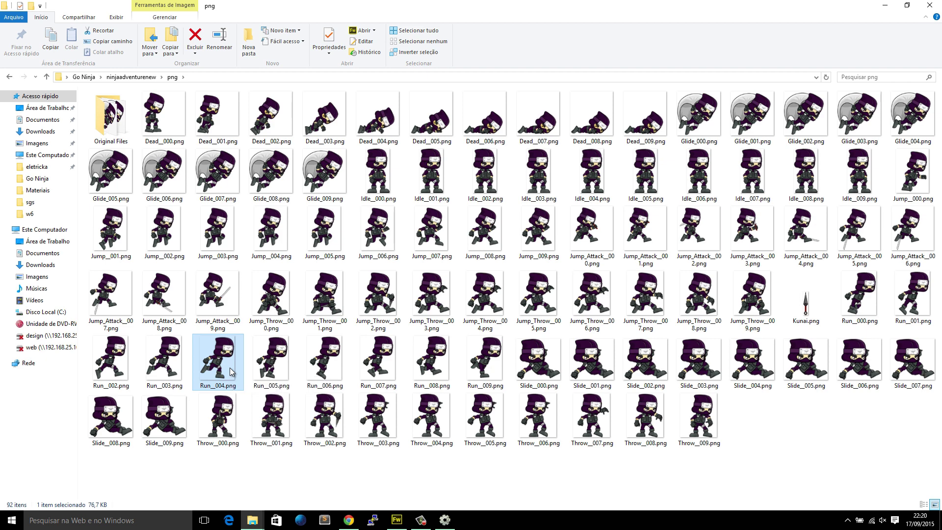
Return to the Fireworks mockup and move the small ninja close beside the full-size one, at about X 263, Y 475.
{"action": "key", "text": "alt+Tab"}
{"action": "left_click", "coordinate": [216, 160]}
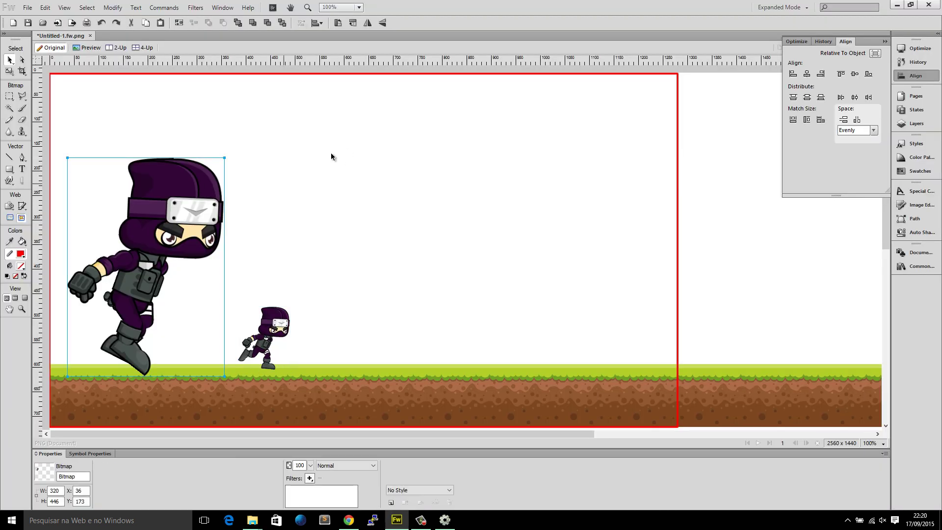
{"action": "left_click", "coordinate": [317, 195]}
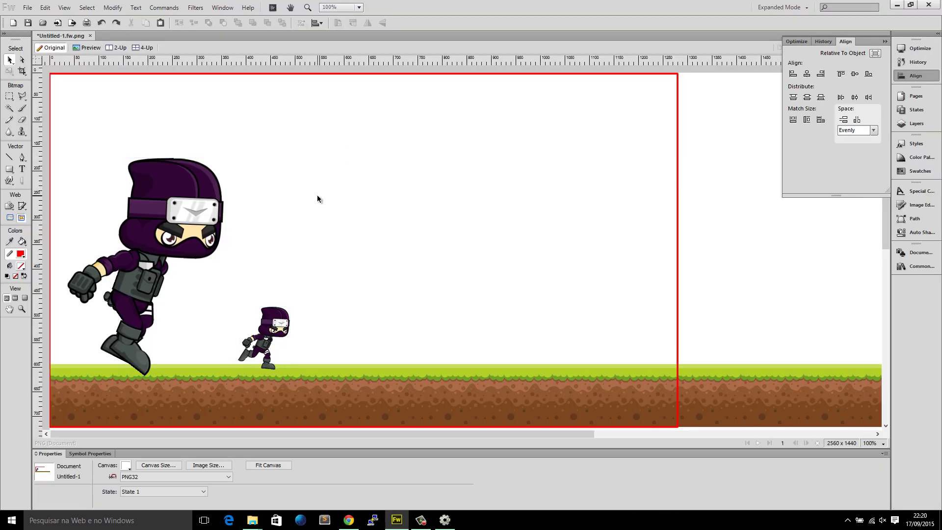
{"action": "left_click", "coordinate": [286, 318]}
{"action": "left_click_drag", "start_coordinate": [286, 318], "coordinate": [204, 318]}
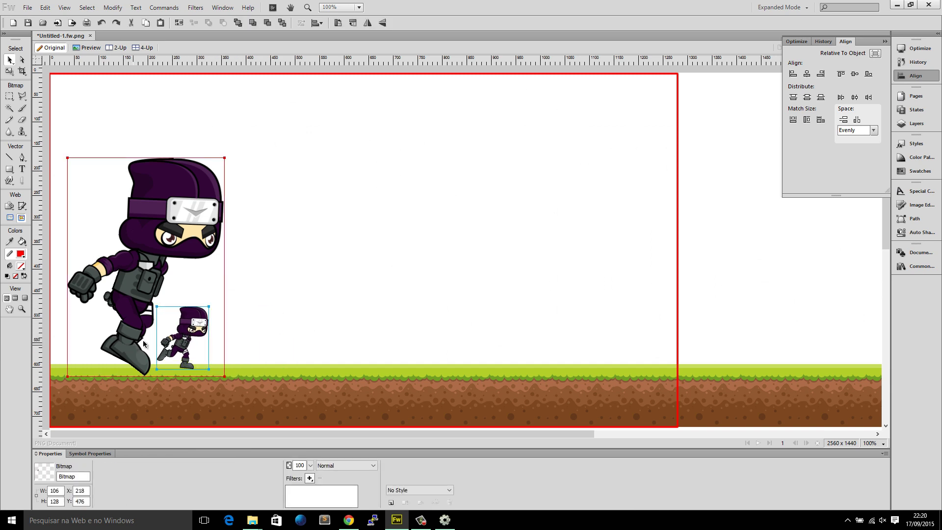
{"action": "left_click_drag", "start_coordinate": [179, 365], "coordinate": [202, 365]}
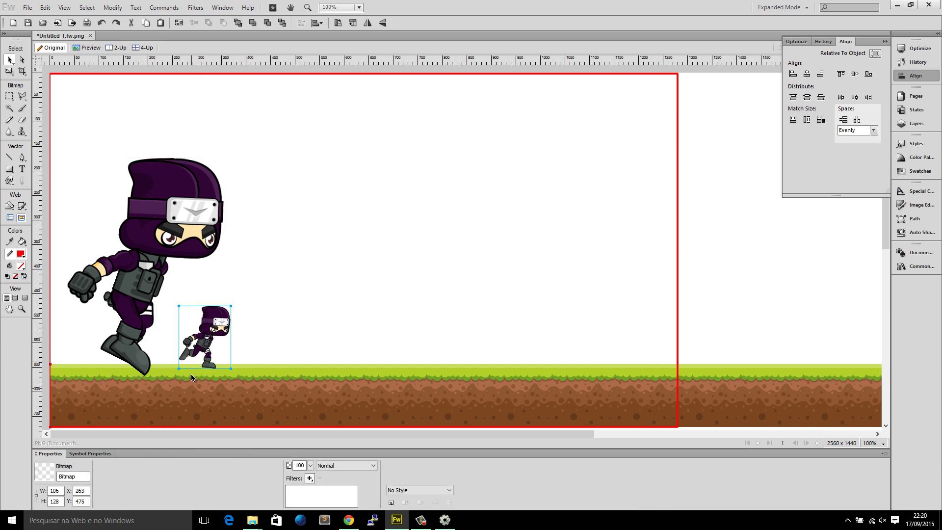
{"action": "scroll", "coordinate": [201, 355], "scroll_direction": "down", "scroll_amount": 2}
{"action": "left_click", "coordinate": [264, 411]}
{"action": "scroll", "coordinate": [264, 411], "scroll_direction": "up", "scroll_amount": 2}
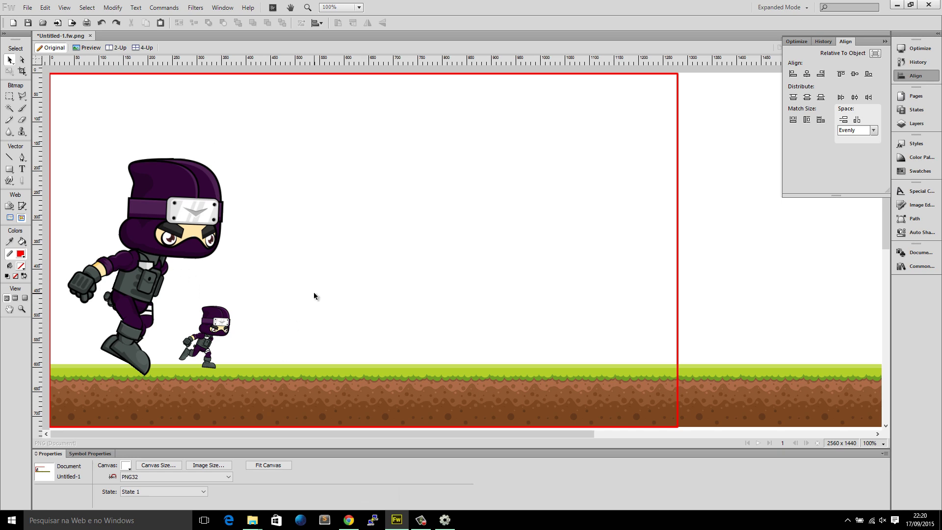
{"action": "left_click", "coordinate": [200, 240]}
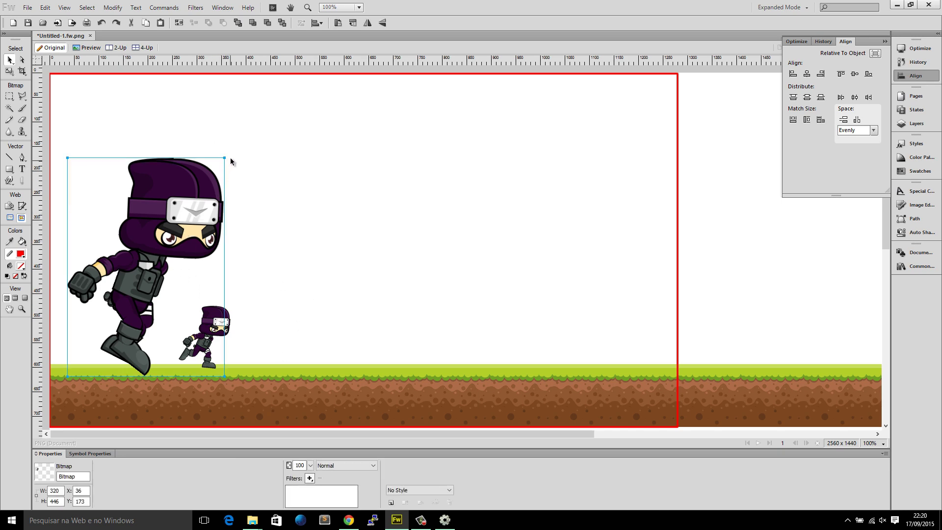
Place Idle__000.png from the Original Files folder in the Construct 2 layout and shrink it to about 59 x 111.
{"action": "key", "text": "alt+Tab"}
{"action": "double_click", "coordinate": [110, 117]}
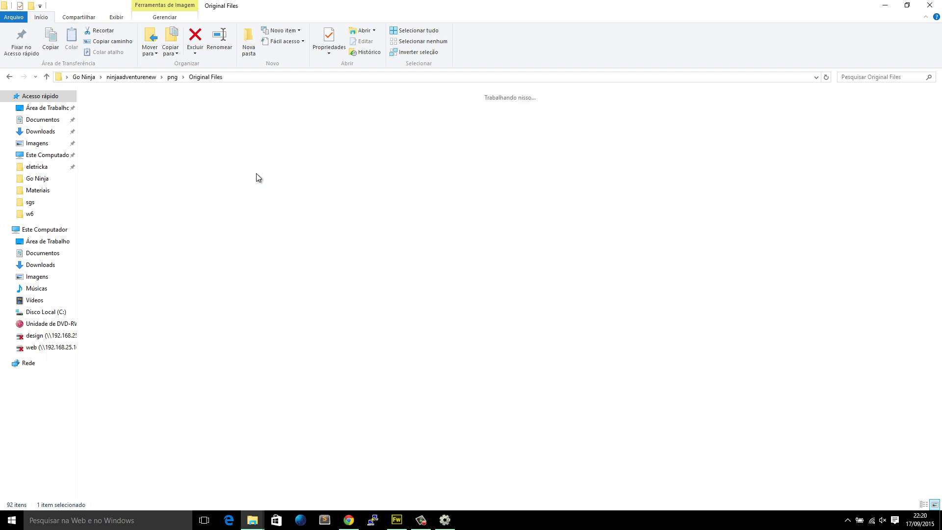
{"action": "left_click_drag", "start_coordinate": [322, 183], "coordinate": [435, 166]}
{"action": "key", "text": "alt+Tab"}
{"action": "key", "text": "alt+Tab"}
{"action": "left_click_drag", "start_coordinate": [497, 54], "coordinate": [417, 222], "text": "shift"}
{"action": "key", "text": "alt+Tab"}
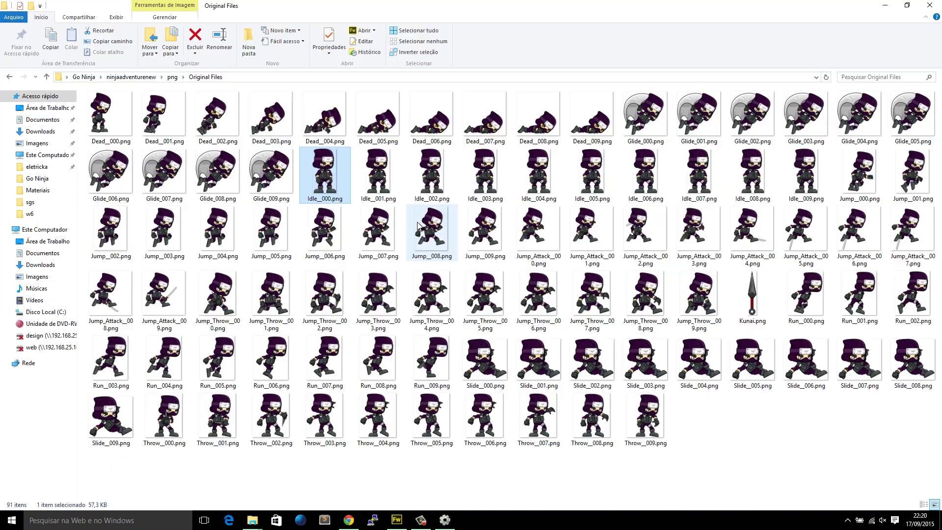
{"action": "key", "text": "alt+Tab"}
{"action": "key", "text": "alt+Tab"}
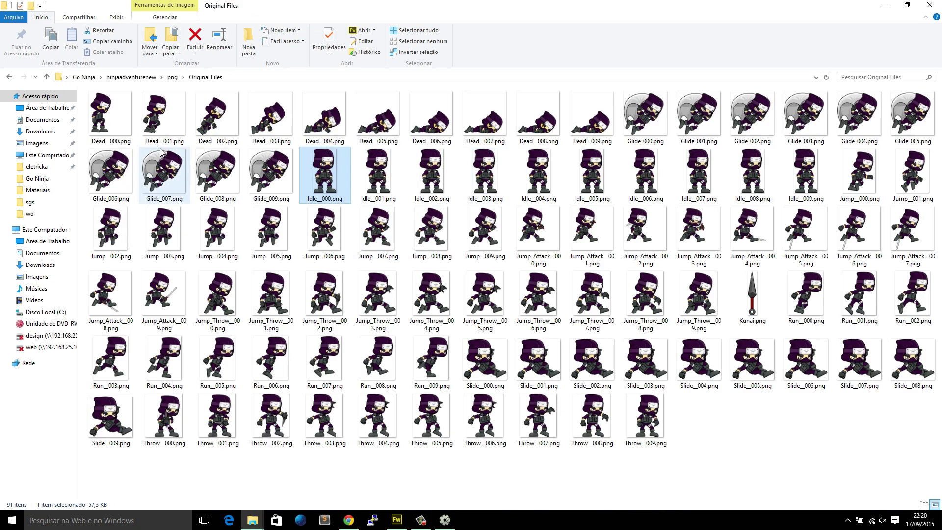
Place a batch-scaled Jump sprite from the png folder beside the Idle sprite in the Construct 2 layout and compare the two.
{"action": "left_click", "coordinate": [173, 77]}
{"action": "left_click_drag", "start_coordinate": [260, 243], "coordinate": [480, 255]}
{"action": "key", "text": "alt+Tab"}
{"action": "left_click", "coordinate": [425, 278]}
{"action": "left_click", "coordinate": [394, 254]}
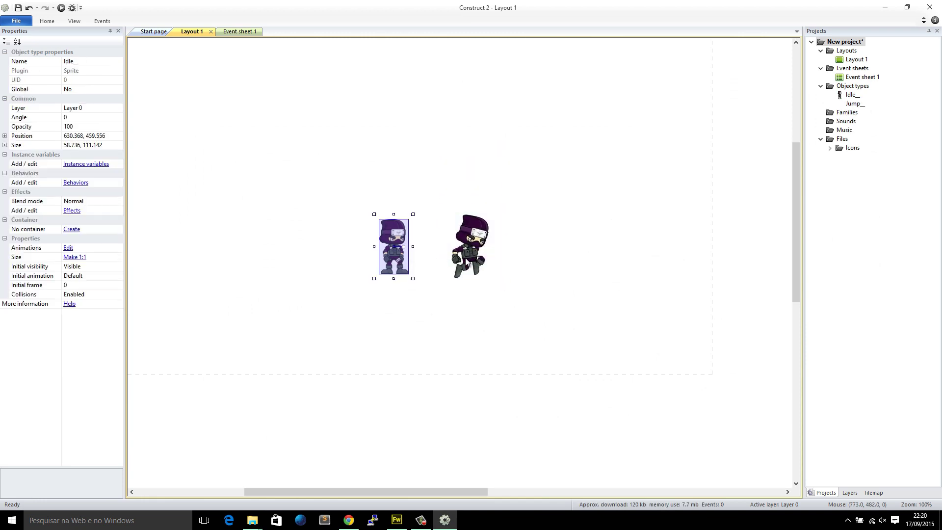
{"action": "left_click", "coordinate": [468, 253]}
{"action": "left_click", "coordinate": [395, 253]}
{"action": "left_click", "coordinate": [468, 255]}
Delete the Idle__ and Jump__ object types from the Construct 2 project.
{"action": "left_click", "coordinate": [853, 95]}
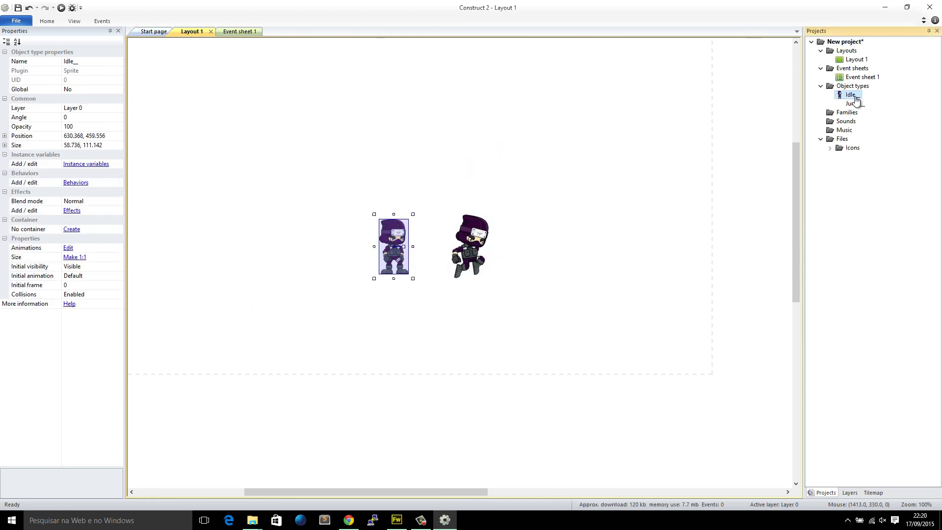
{"action": "key", "text": "Delete"}
{"action": "key", "text": "Return"}
{"action": "left_click", "coordinate": [852, 95]}
{"action": "key", "text": "Delete"}
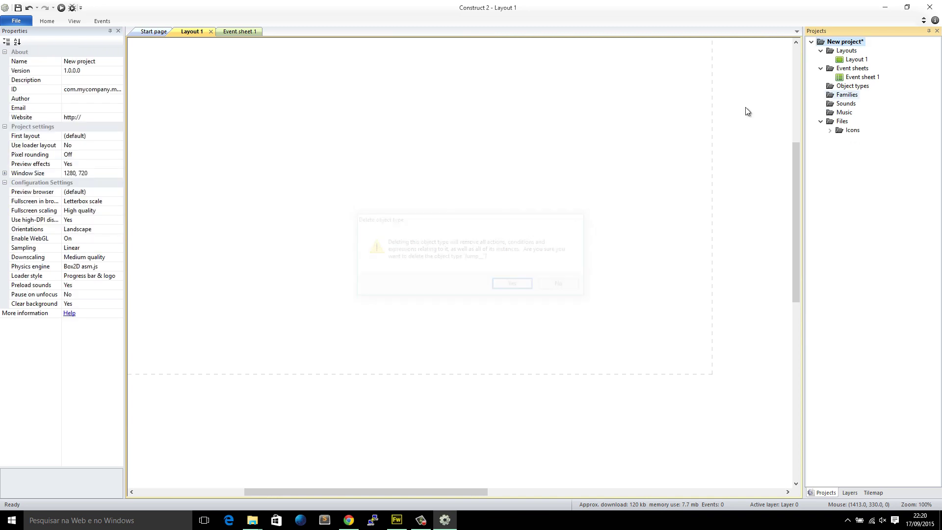
{"action": "key", "text": "Return"}
Switch to Fireworks and resize the ground tile at X 641, Y 594 to 100 x 100.
{"action": "left_click", "coordinate": [393, 521]}
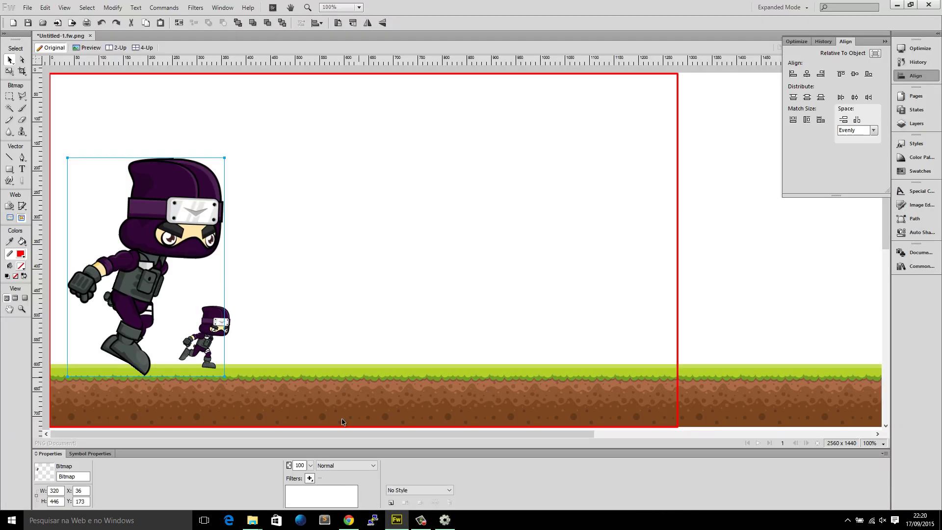
{"action": "key", "text": "a"}
{"action": "left_click", "coordinate": [372, 340]}
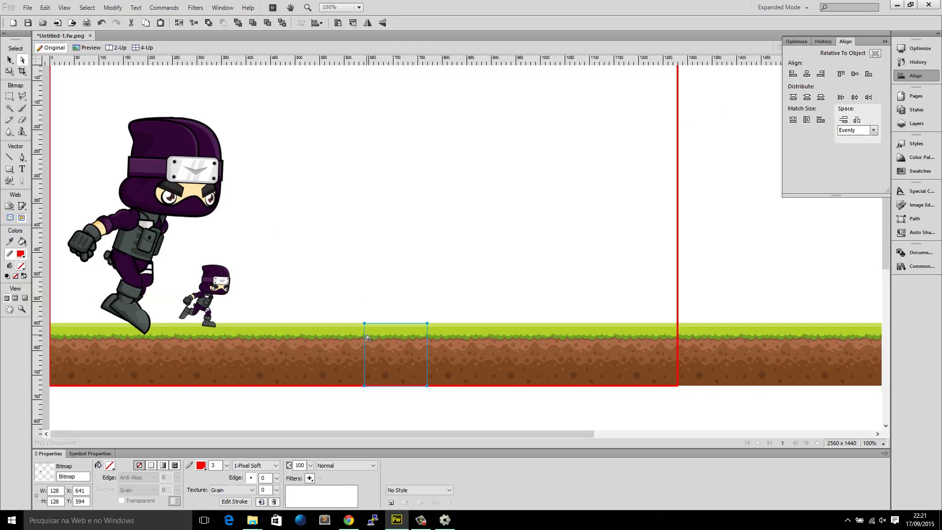
{"action": "left_click", "coordinate": [301, 414]}
{"action": "left_click", "coordinate": [423, 330]}
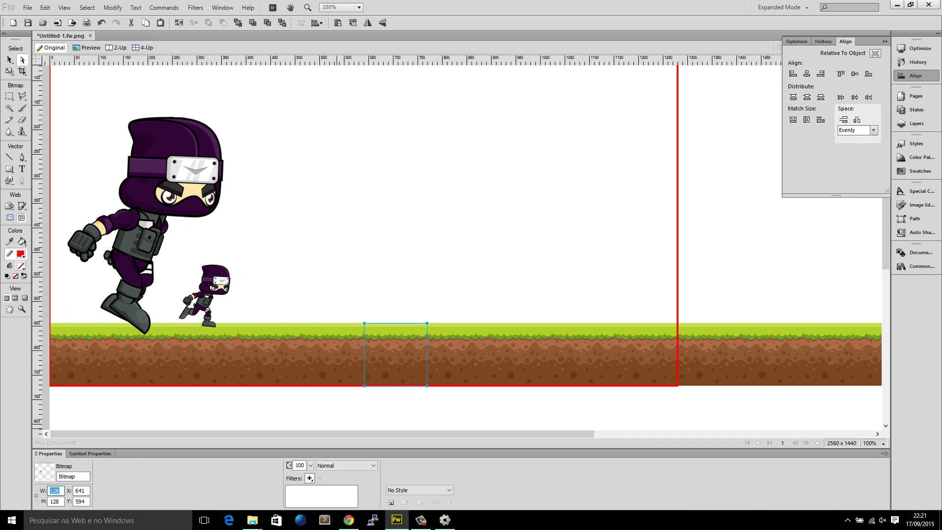
{"action": "key", "text": "Tab"}
{"action": "type", "text": "100"}
{"action": "key", "text": "Return"}
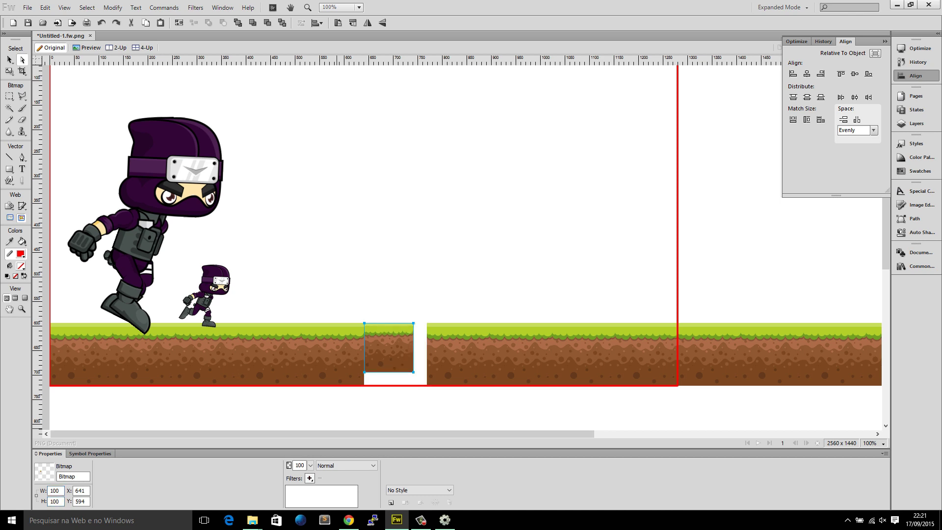
Raise the 100 x 100 tile and its full-size neighbour above the ground strip, side by side, for comparison.
{"action": "left_click_drag", "start_coordinate": [403, 329], "coordinate": [403, 267]}
{"action": "left_click_drag", "start_coordinate": [455, 353], "coordinate": [441, 279]}
{"action": "left_click", "coordinate": [404, 206]}
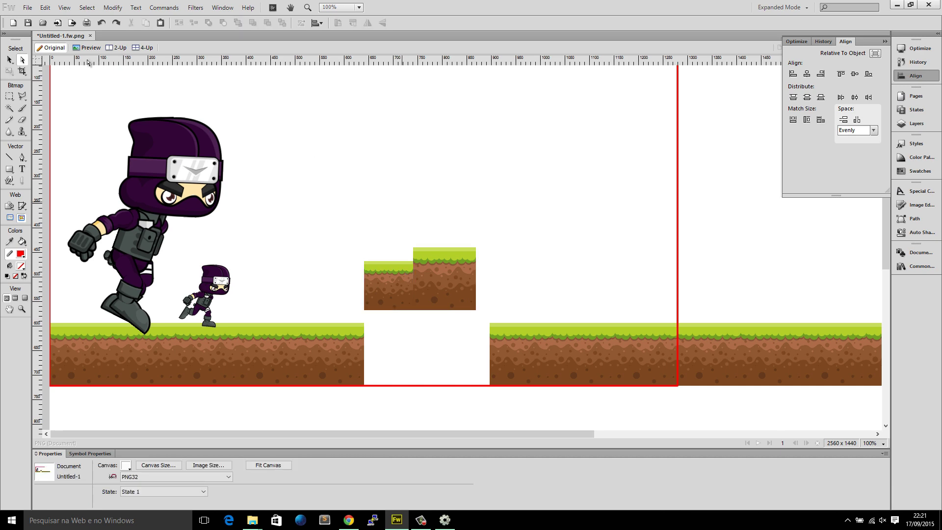
Start a batch process on all the tile images in Go Ninja > freetileset > png > Tiles.
{"action": "left_click", "coordinate": [27, 7]}
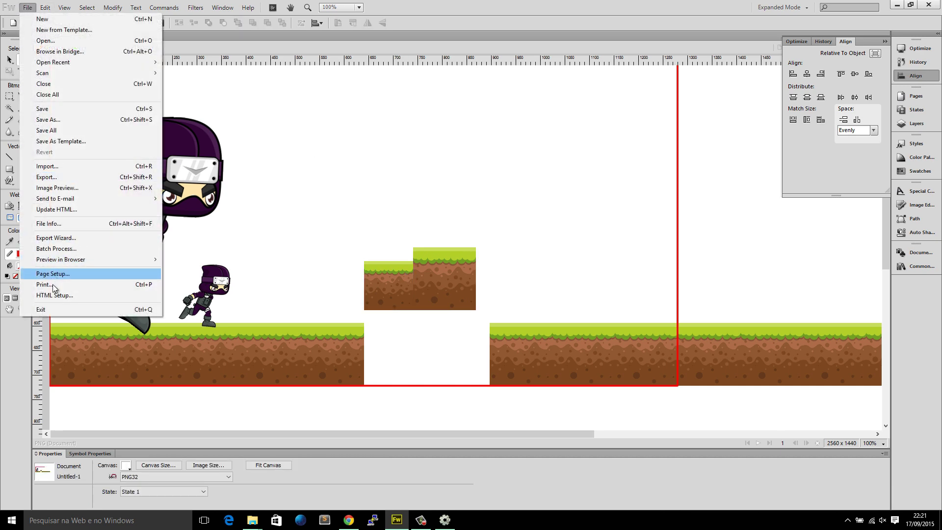
{"action": "left_click", "coordinate": [61, 248]}
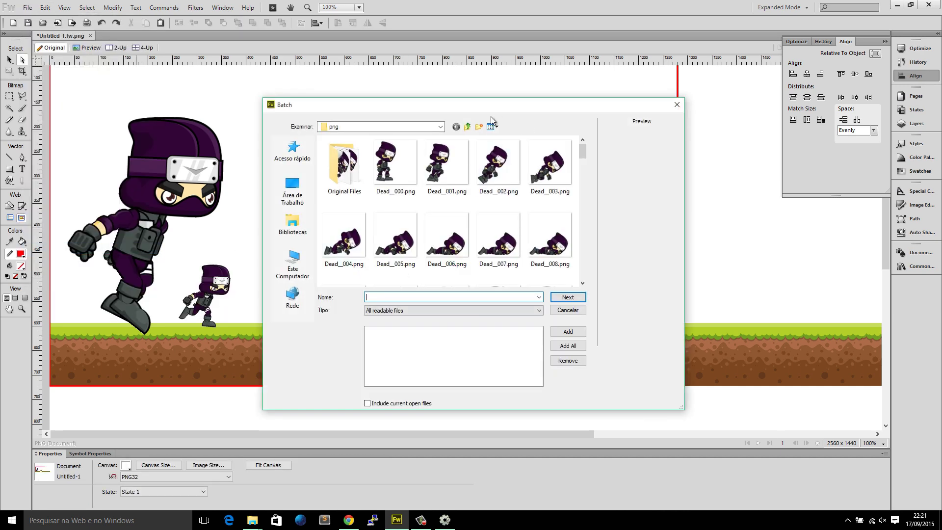
{"action": "left_click", "coordinate": [466, 127]}
{"action": "left_click", "coordinate": [466, 128]}
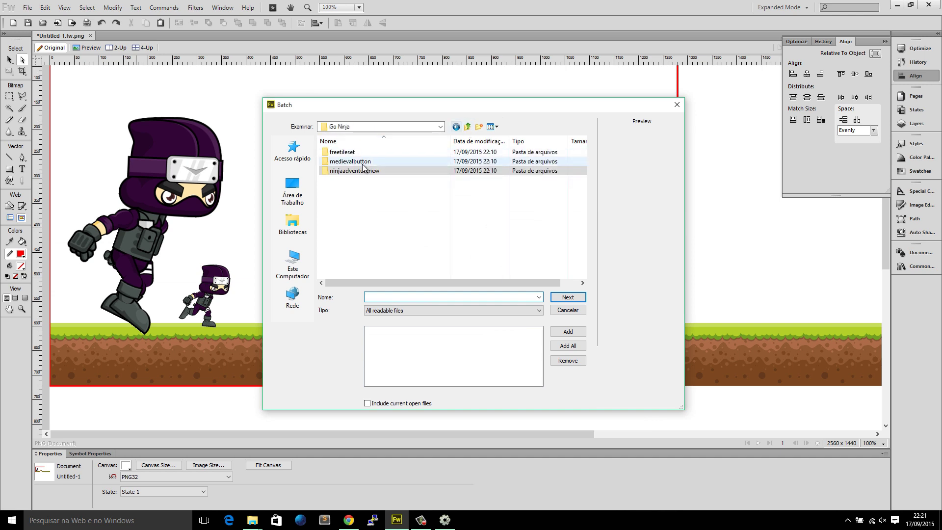
{"action": "double_click", "coordinate": [349, 153]}
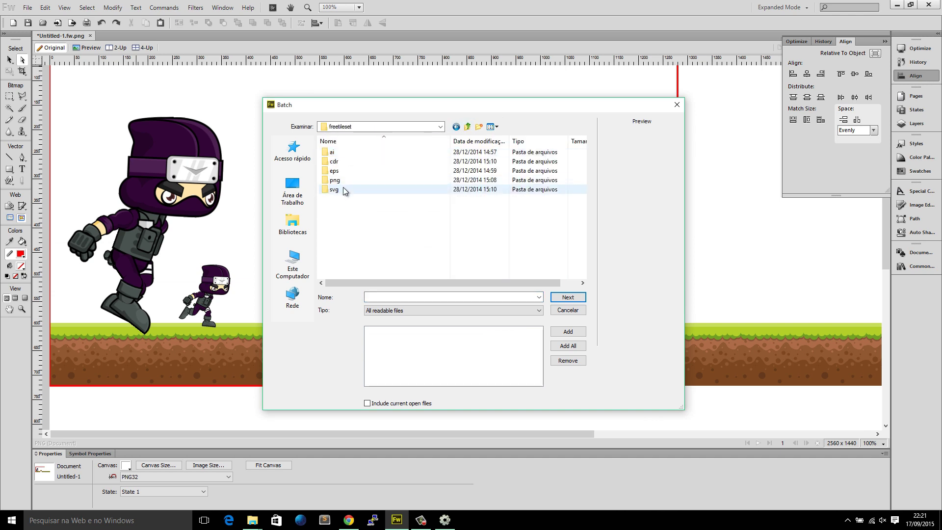
{"action": "double_click", "coordinate": [354, 189]}
{"action": "double_click", "coordinate": [350, 172]}
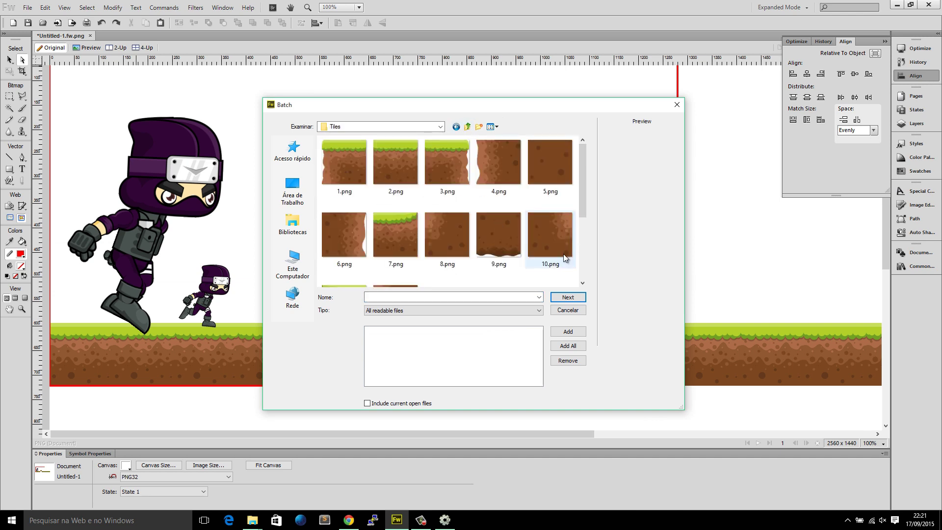
{"action": "scroll", "coordinate": [563, 273], "scroll_direction": "down", "scroll_amount": 3}
{"action": "key", "text": "ctrl+a"}
{"action": "left_click", "coordinate": [568, 297]}
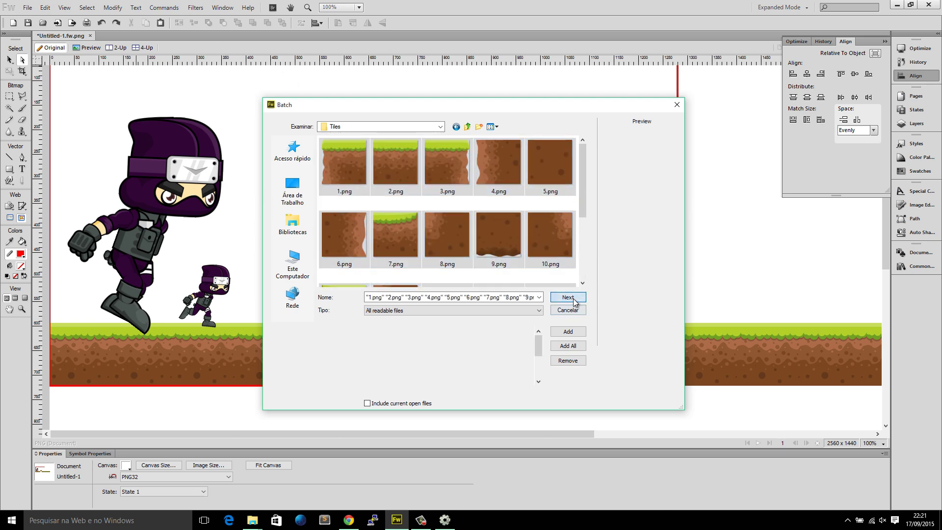
Add a Scale task using Scale to Percentage at 78% and run the batch on the tiles.
{"action": "double_click", "coordinate": [367, 166]}
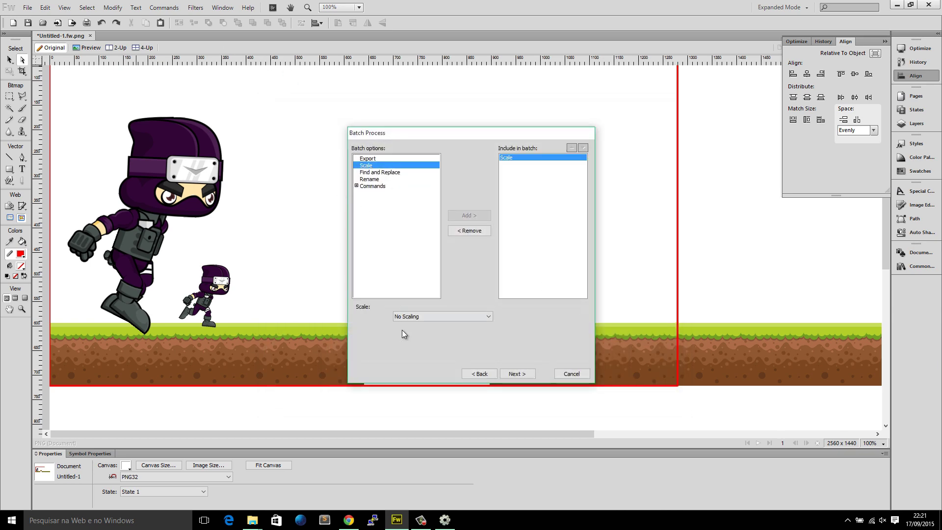
{"action": "left_click", "coordinate": [434, 317]}
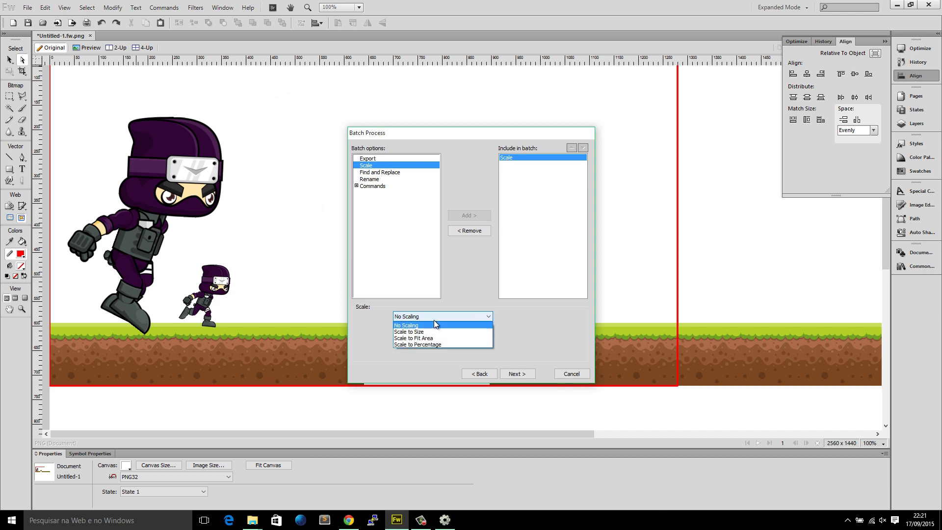
{"action": "left_click", "coordinate": [417, 344]}
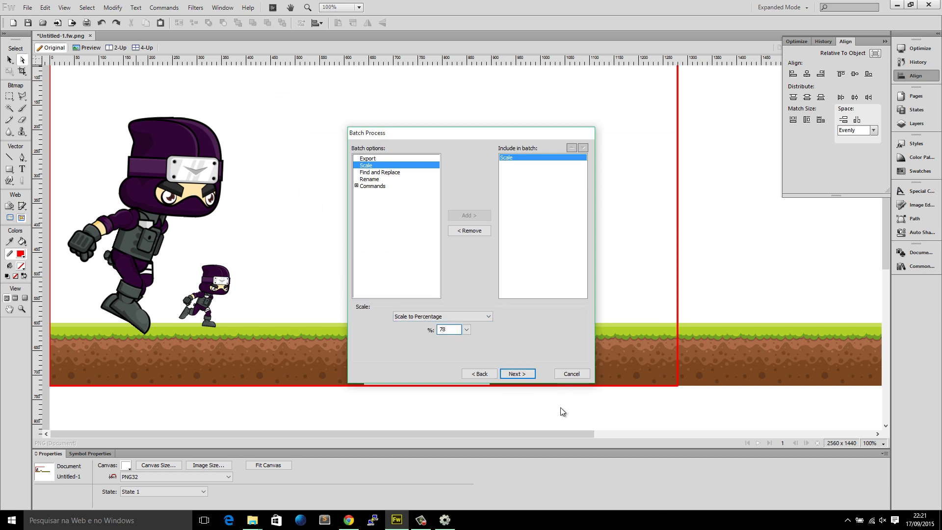
{"action": "left_click", "coordinate": [525, 376]}
{"action": "left_click", "coordinate": [525, 375]}
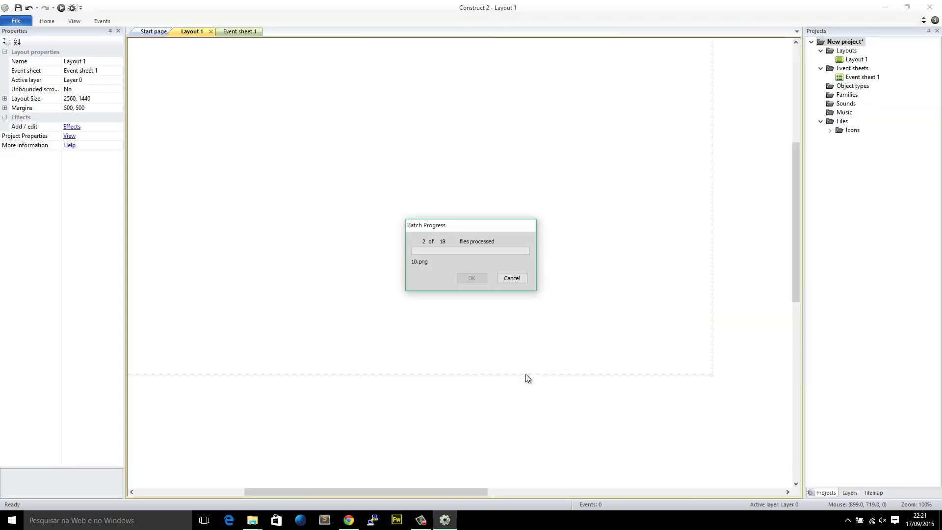
Switch to File Explorer and open the Go Ninja > freetileset > png > Tiles folder with the processed tiles.
{"action": "left_click", "coordinate": [254, 520]}
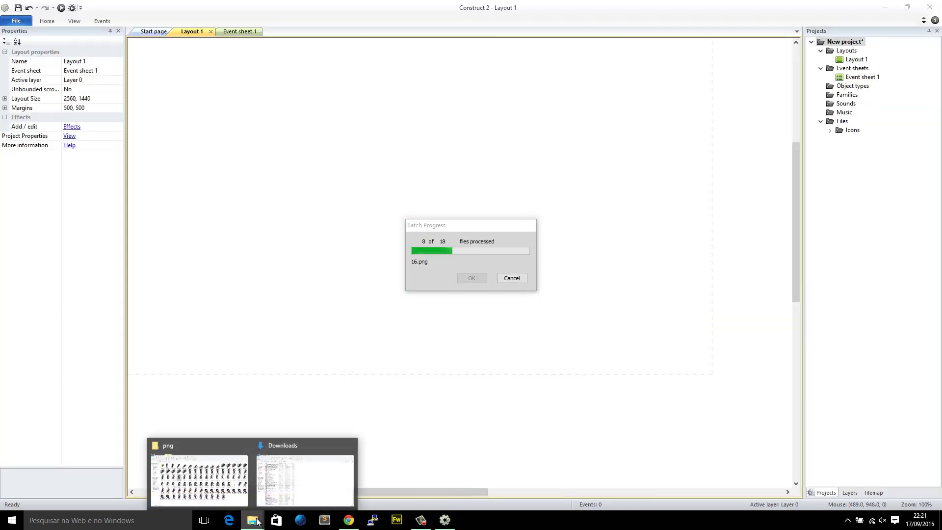
{"action": "left_click", "coordinate": [207, 472]}
{"action": "left_click", "coordinate": [78, 77]}
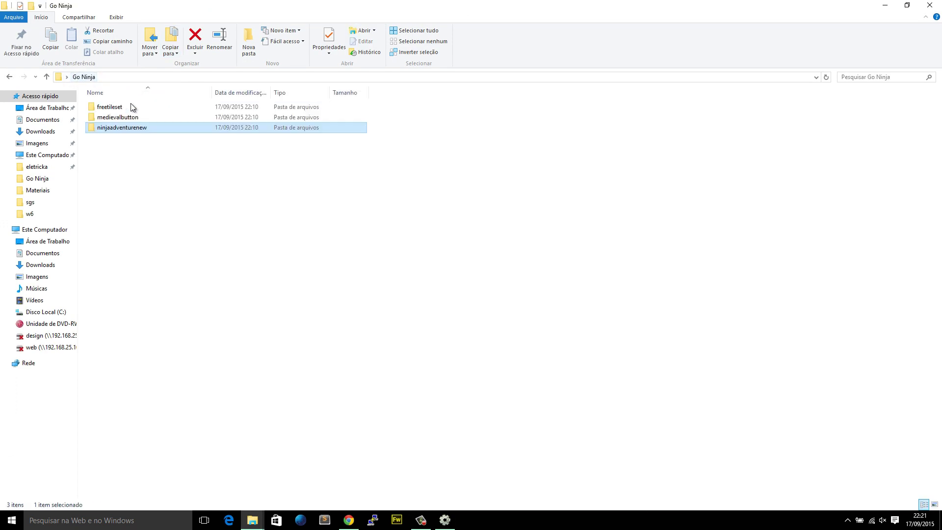
{"action": "double_click", "coordinate": [122, 104]}
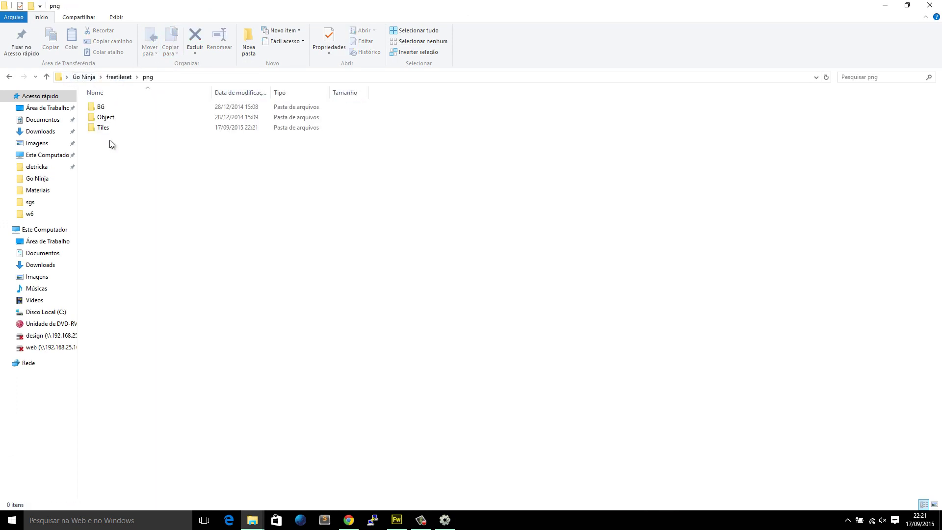
{"action": "double_click", "coordinate": [119, 128]}
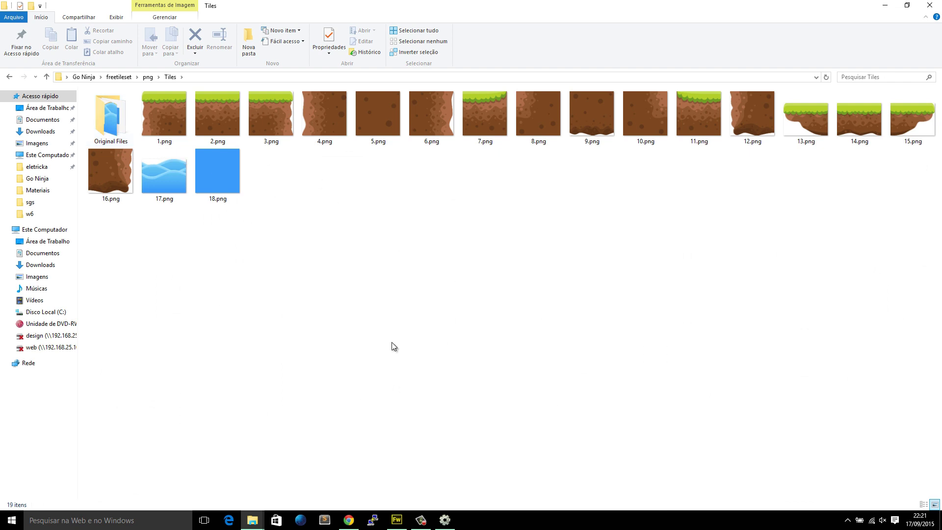
Place the scaled 2.png tile in the Fireworks mockup at about X 986, Y 332, and return to the Tiles folder.
{"action": "left_click", "coordinate": [409, 513]}
{"action": "left_click", "coordinate": [466, 278]}
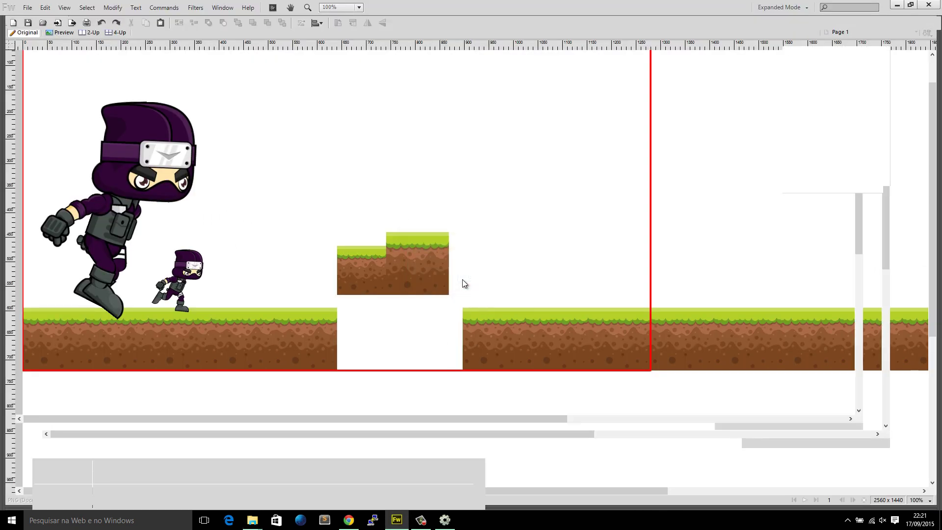
{"action": "key", "text": "alt+Tab"}
{"action": "left_click", "coordinate": [207, 127]}
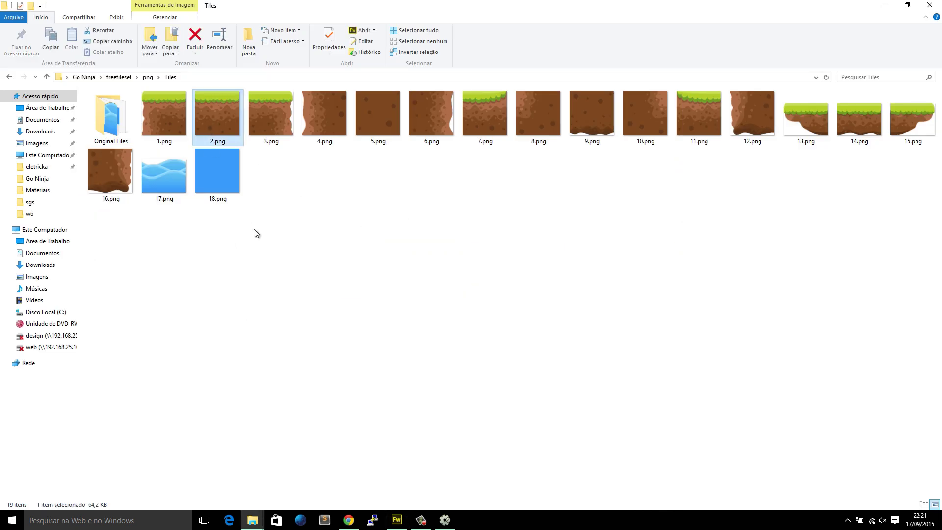
{"action": "left_click_drag", "start_coordinate": [223, 130], "coordinate": [561, 214]}
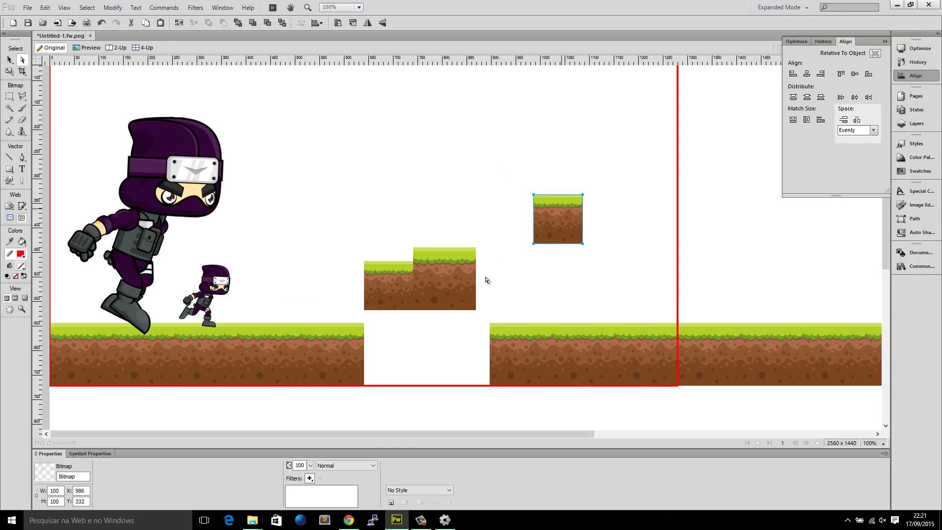
{"action": "left_click", "coordinate": [265, 368]}
{"action": "left_click", "coordinate": [252, 520]}
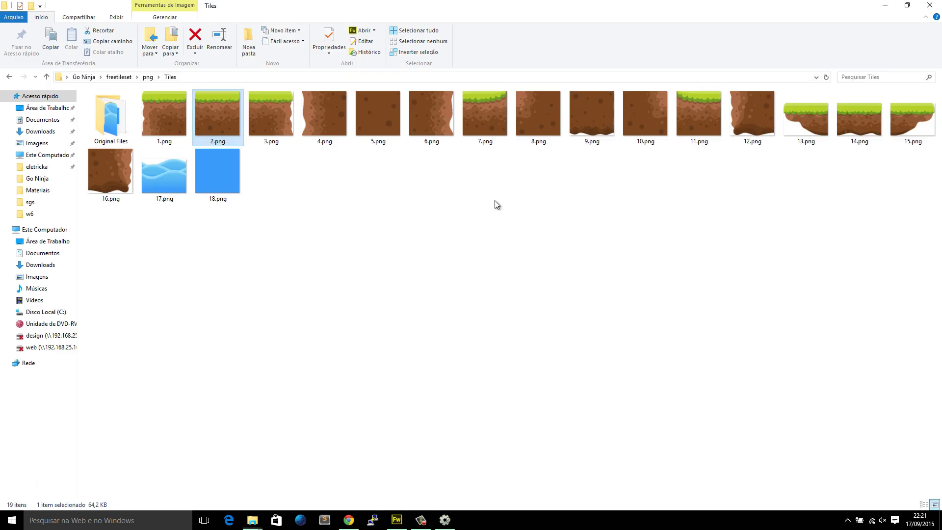
Place the scaled 1.png, 3.png and 4.png tiles in the Fireworks mockup, with 4.png at about X 709, Y 193, and return to File Explorer.
{"action": "left_click", "coordinate": [173, 118]}
{"action": "left_click_drag", "start_coordinate": [172, 116], "coordinate": [493, 163]}
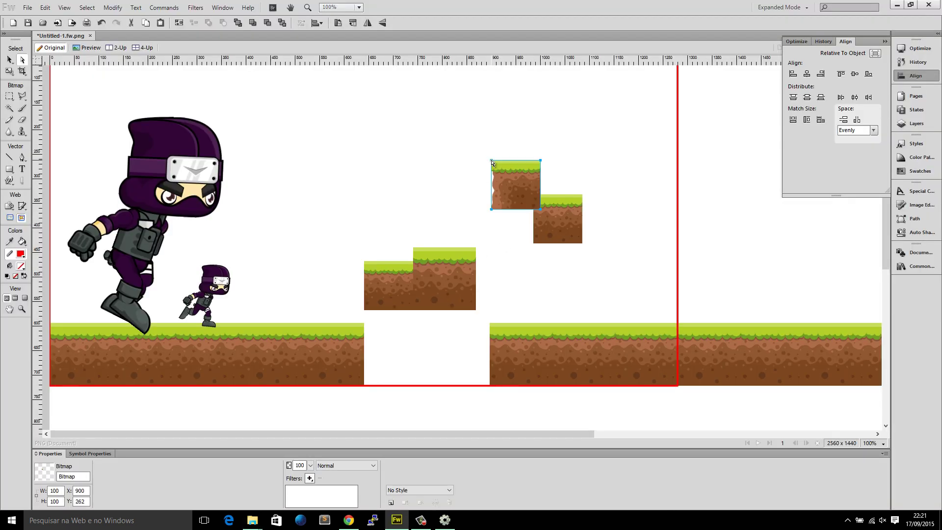
{"action": "key", "text": "alt+Tab"}
{"action": "left_click_drag", "start_coordinate": [256, 116], "coordinate": [479, 145]}
{"action": "key", "text": "alt+Tab"}
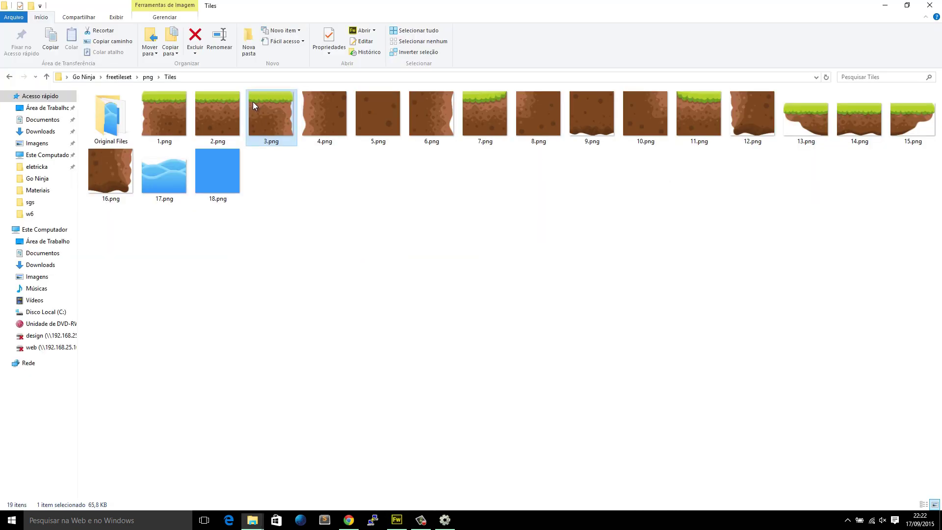
{"action": "left_click_drag", "start_coordinate": [320, 117], "coordinate": [398, 129]}
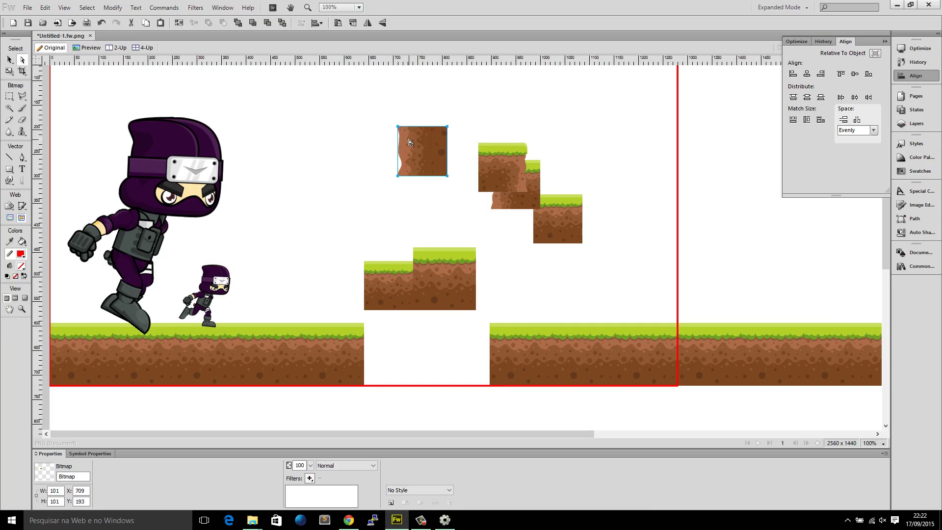
{"action": "key", "text": "alt+Tab"}
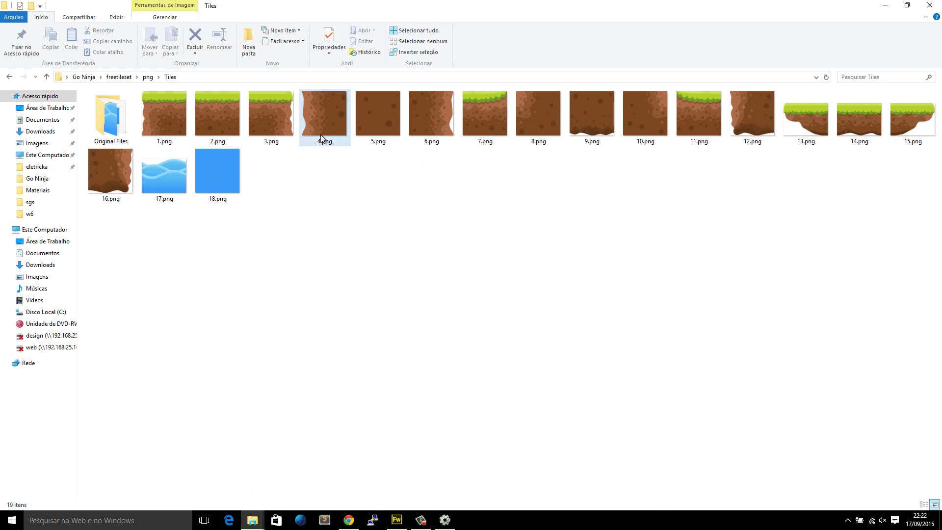
Open the Original Files folder and place its unscaled 4.png in the Fireworks mockup at about X 538, Y 367 for size comparison.
{"action": "left_click", "coordinate": [322, 138]}
{"action": "left_click", "coordinate": [355, 223]}
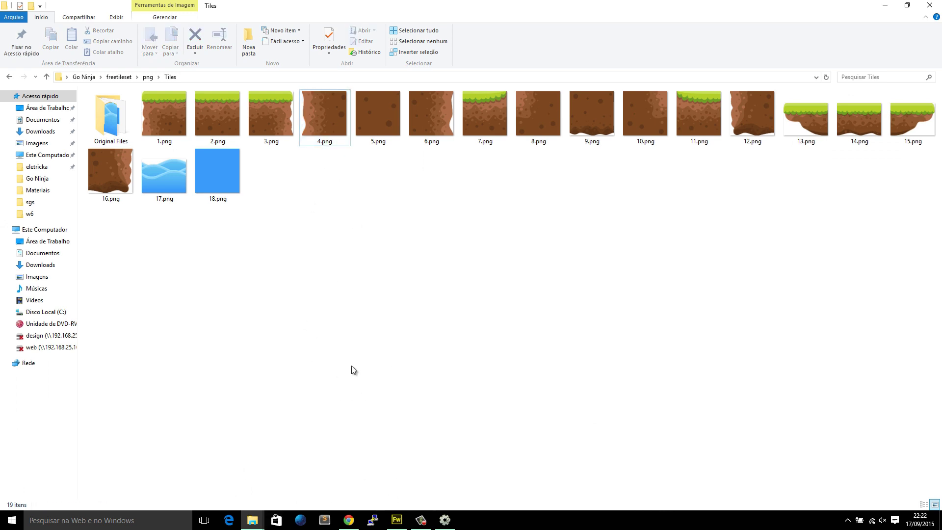
{"action": "left_click", "coordinate": [342, 124]}
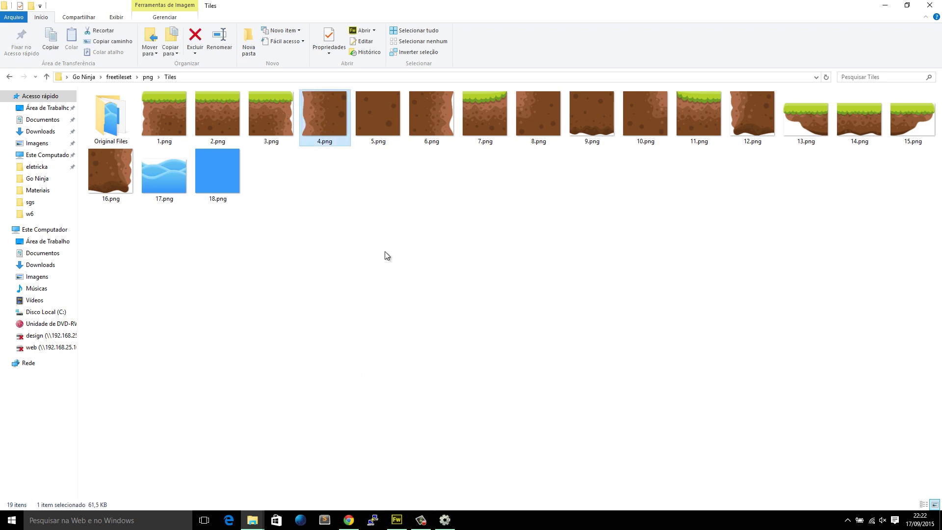
{"action": "left_click", "coordinate": [361, 153]}
{"action": "double_click", "coordinate": [99, 129]}
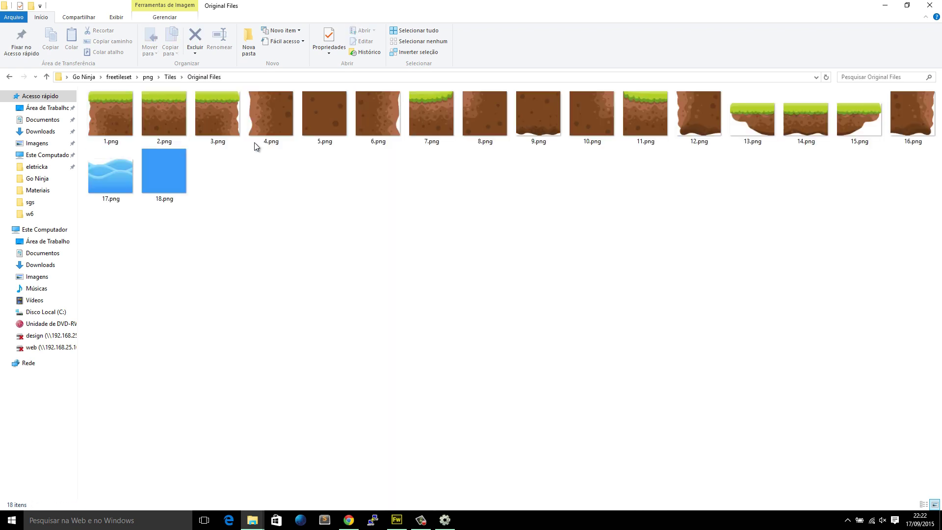
{"action": "left_click_drag", "start_coordinate": [255, 135], "coordinate": [272, 175]}
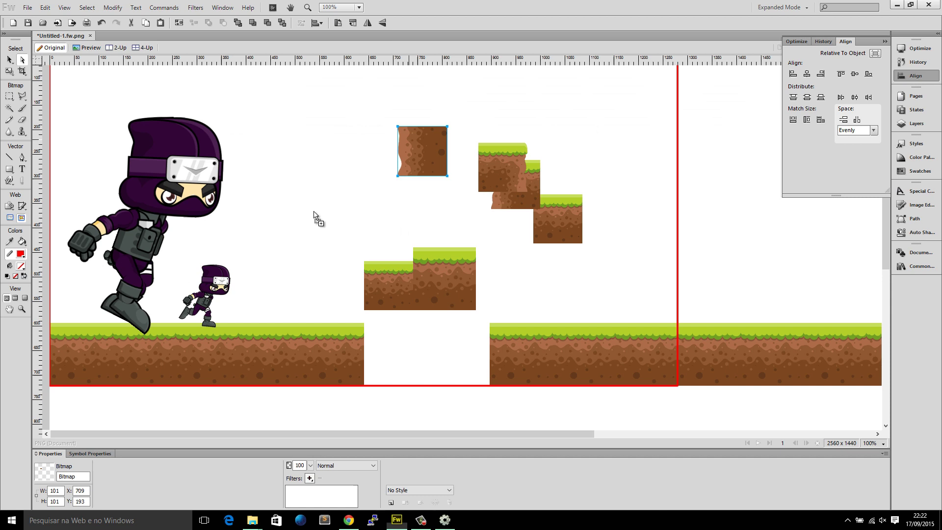
{"action": "left_click_drag", "start_coordinate": [316, 217], "coordinate": [314, 214]}
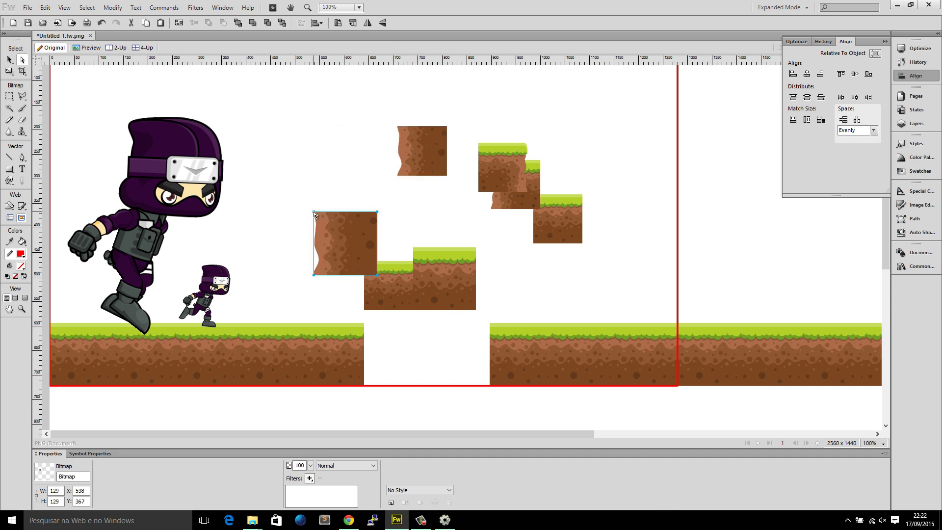
{"action": "left_click", "coordinate": [230, 268]}
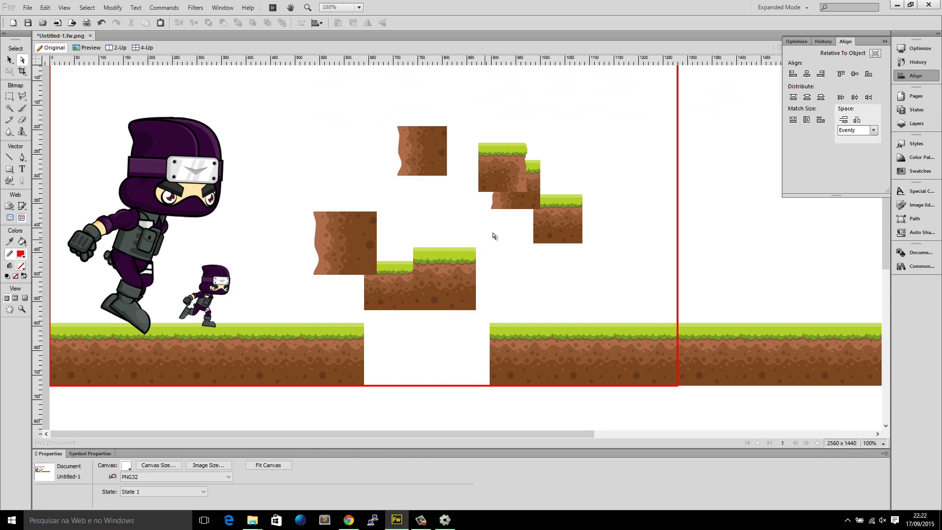
Delete all ground and platform tiles from the mockup, keeping both ninjas and the red frame, and return to the Tiles folder in File Explorer.
{"action": "scroll", "coordinate": [616, 118], "scroll_direction": "up", "scroll_amount": 2}
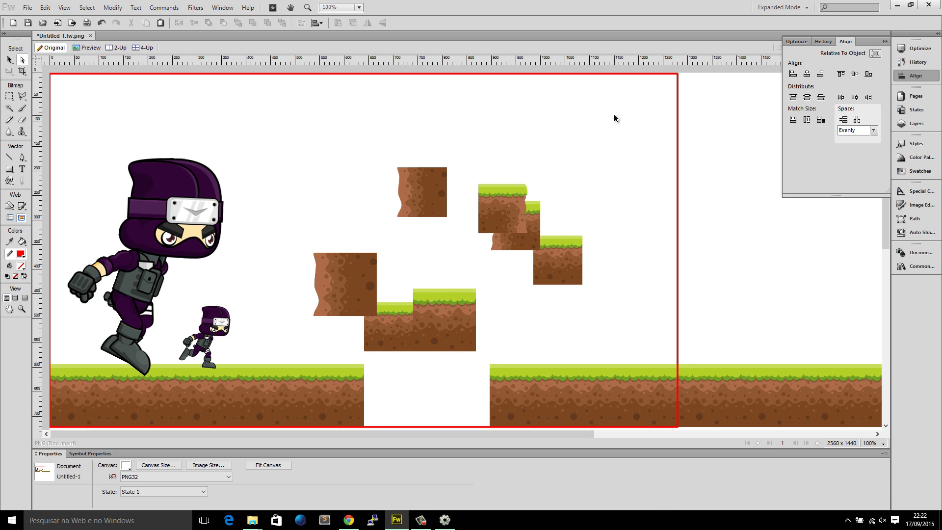
{"action": "key", "text": "v"}
{"action": "left_click_drag", "start_coordinate": [614, 118], "coordinate": [399, 387]}
{"action": "key", "text": "Delete"}
{"action": "key", "text": "alt+Tab"}
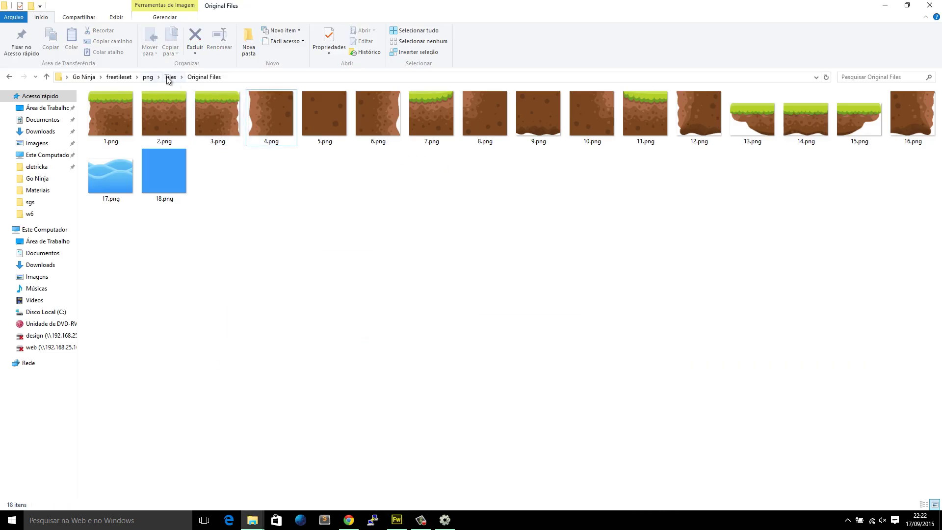
{"action": "left_click", "coordinate": [170, 77]}
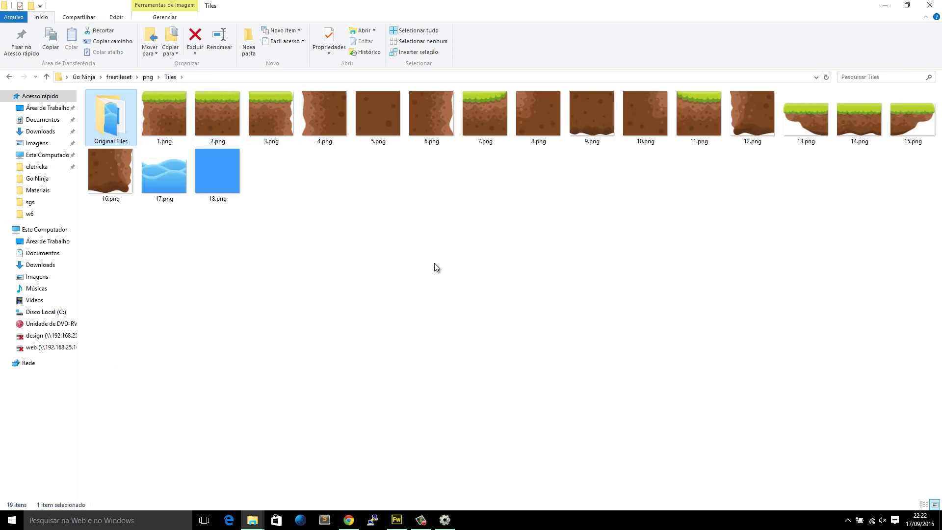
{"action": "left_click", "coordinate": [464, 291]}
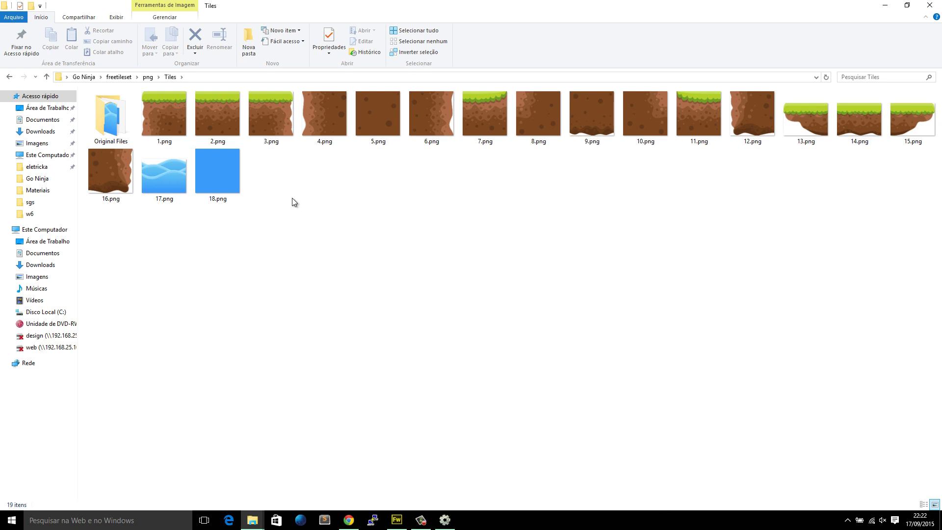
Add the 2.png, 3.png and 1.png tiles from the Tiles folder as sprites to Layout 1 in Construct 2.
{"action": "left_click_drag", "start_coordinate": [218, 115], "coordinate": [278, 220]}
{"action": "key", "text": "alt+Tab"}
{"action": "left_click_drag", "start_coordinate": [266, 129], "coordinate": [378, 292]}
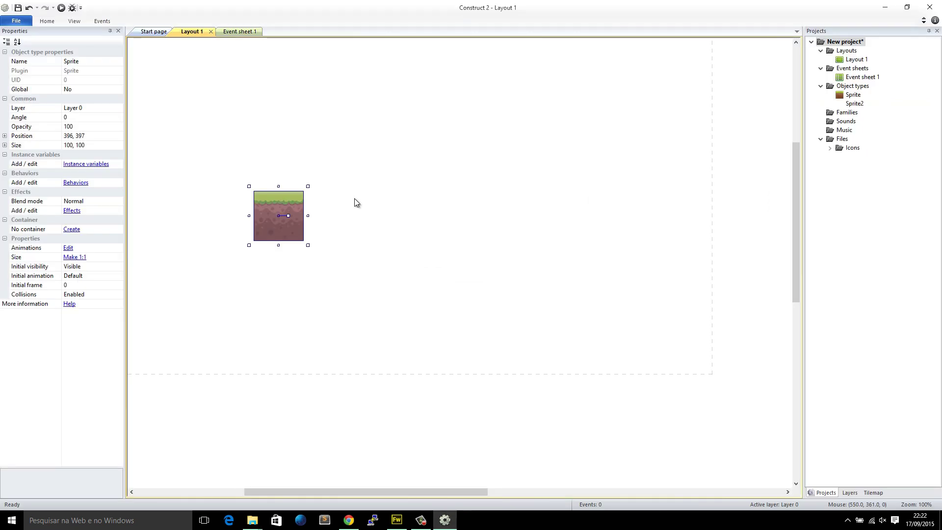
{"action": "key", "text": "alt+Tab"}
{"action": "left_click_drag", "start_coordinate": [164, 110], "coordinate": [187, 206]}
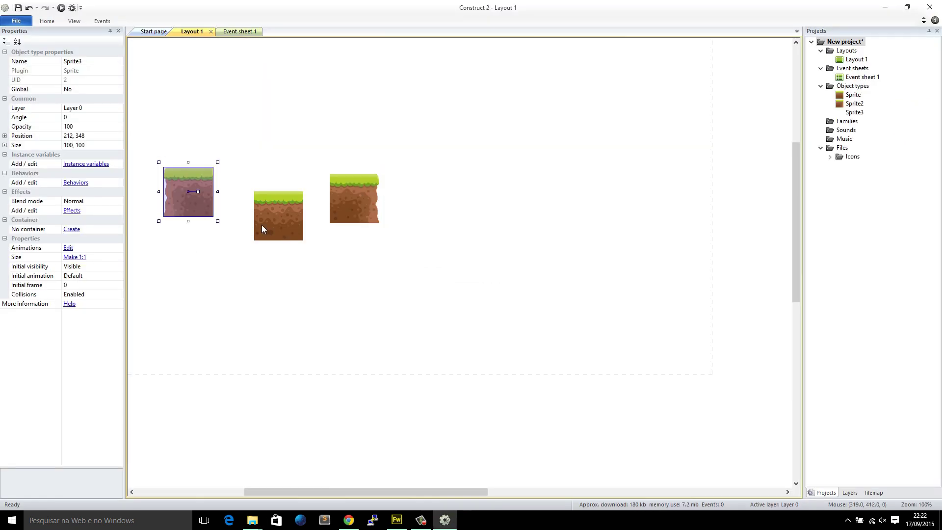
Build a platform row from the 1.png tile and three 2.png tiles, and move the 3.png tile beyond its end.
{"action": "left_click_drag", "start_coordinate": [262, 229], "coordinate": [230, 204]}
{"action": "scroll", "coordinate": [231, 204], "scroll_direction": "up", "scroll_amount": 5, "text": "ctrl"}
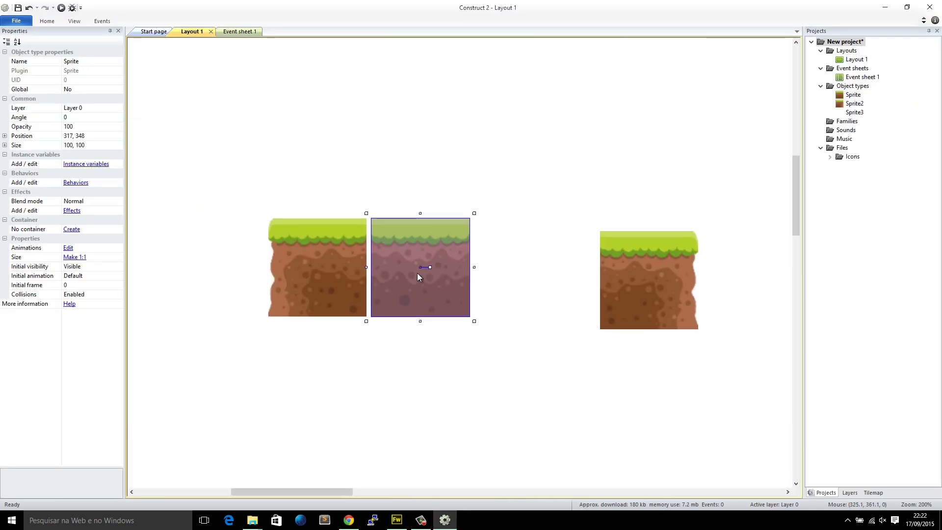
{"action": "left_click_drag", "start_coordinate": [417, 277], "coordinate": [616, 287]}
{"action": "left_click_drag", "start_coordinate": [640, 319], "coordinate": [727, 319]}
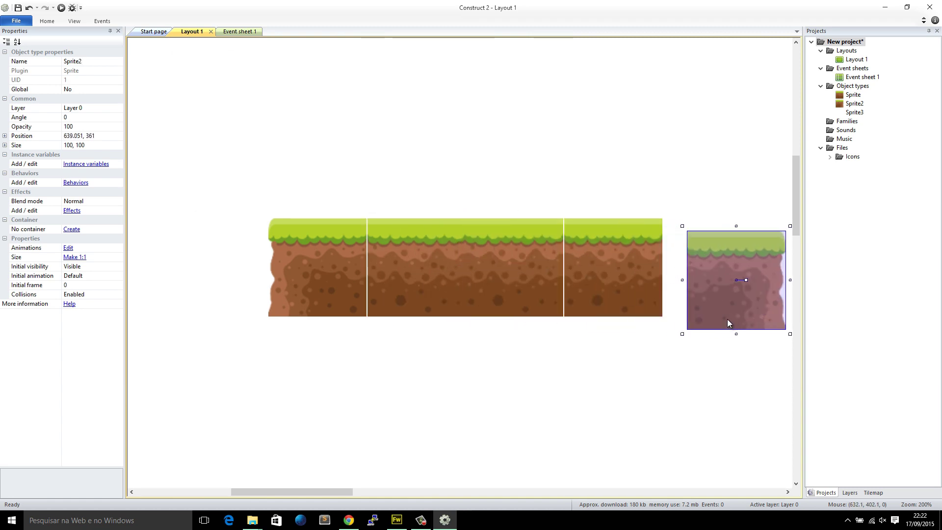
Delete the test tiles from Layout 1 and remove the Sprite, Sprite2 and Sprite3 object types from the project.
{"action": "scroll", "coordinate": [727, 319], "scroll_direction": "down", "scroll_amount": 5, "text": "ctrl"}
{"action": "left_click_drag", "start_coordinate": [479, 302], "coordinate": [216, 216]}
{"action": "key", "text": "Delete"}
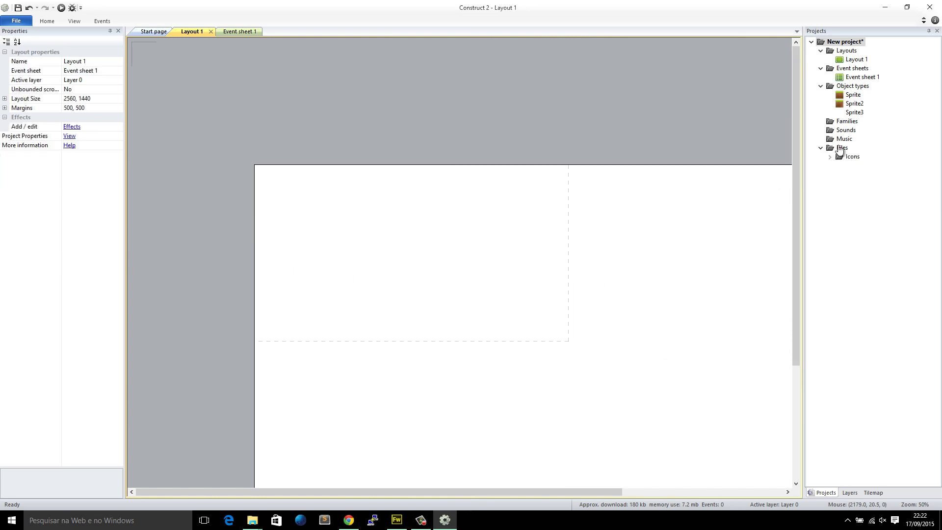
{"action": "left_click", "coordinate": [851, 95]}
{"action": "key", "text": "Delete"}
{"action": "key", "text": "Return"}
{"action": "key", "text": "Delete"}
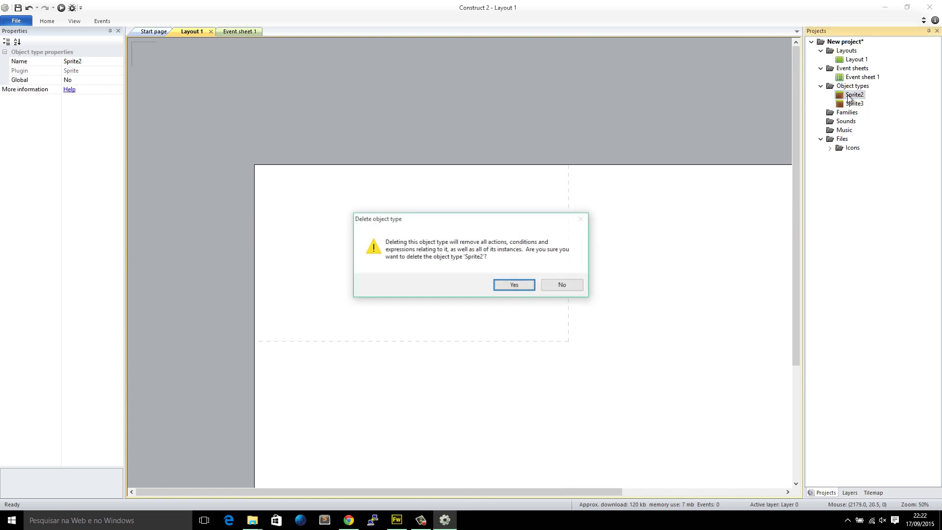
{"action": "key", "text": "Return"}
{"action": "left_click", "coordinate": [850, 96]}
{"action": "key", "text": "Delete"}
{"action": "key", "text": "Return"}
{"action": "key", "text": "alt+Tab"}
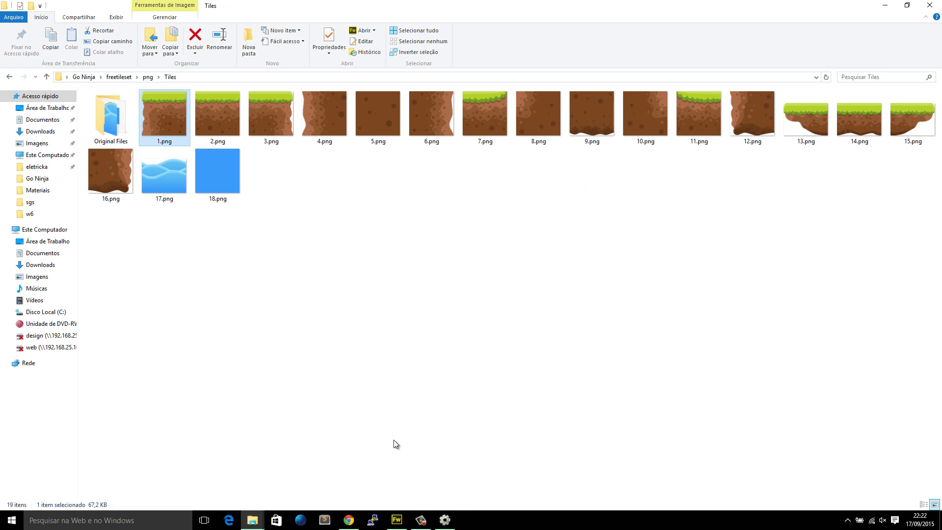
{"action": "left_click", "coordinate": [397, 520]}
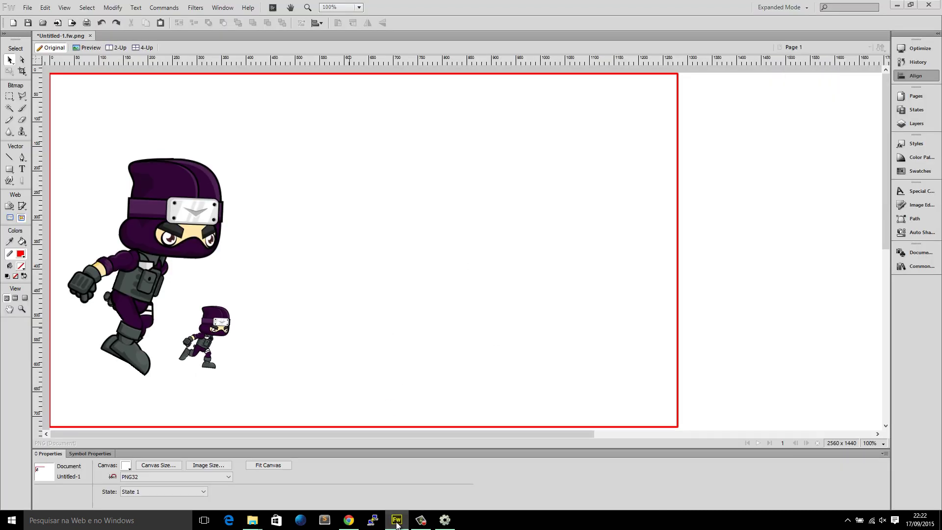
{"action": "left_click", "coordinate": [397, 521]}
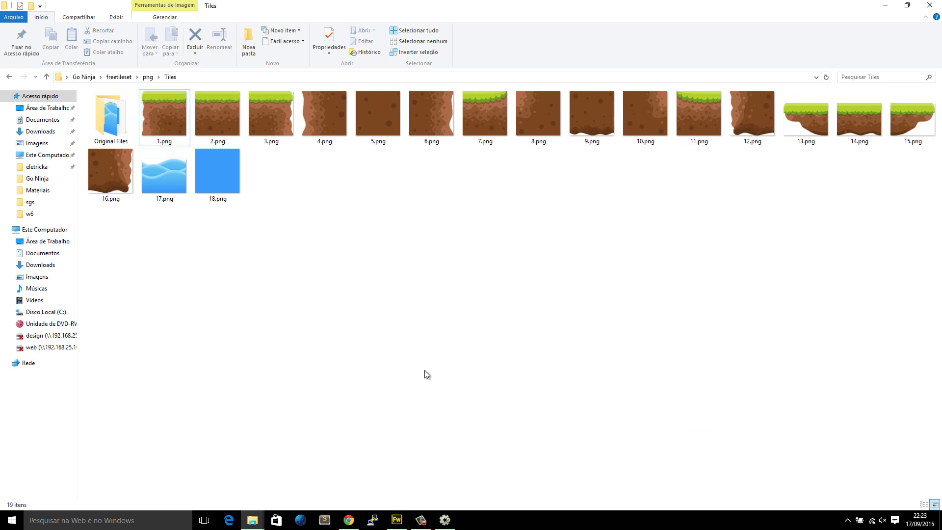
{"action": "left_click", "coordinate": [164, 118]}
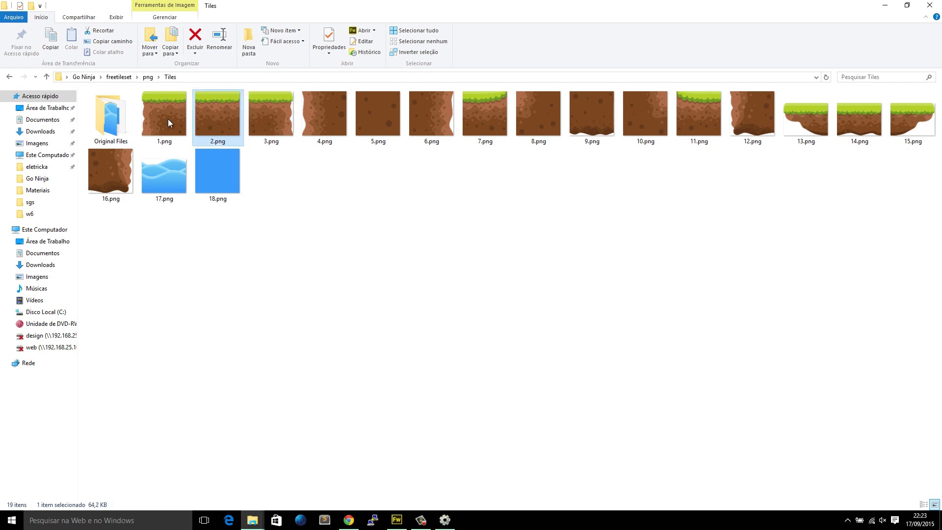
Switch to Fireworks and create a new document 300 pixels wide and 800 pixels high.
{"action": "left_click", "coordinate": [397, 520]}
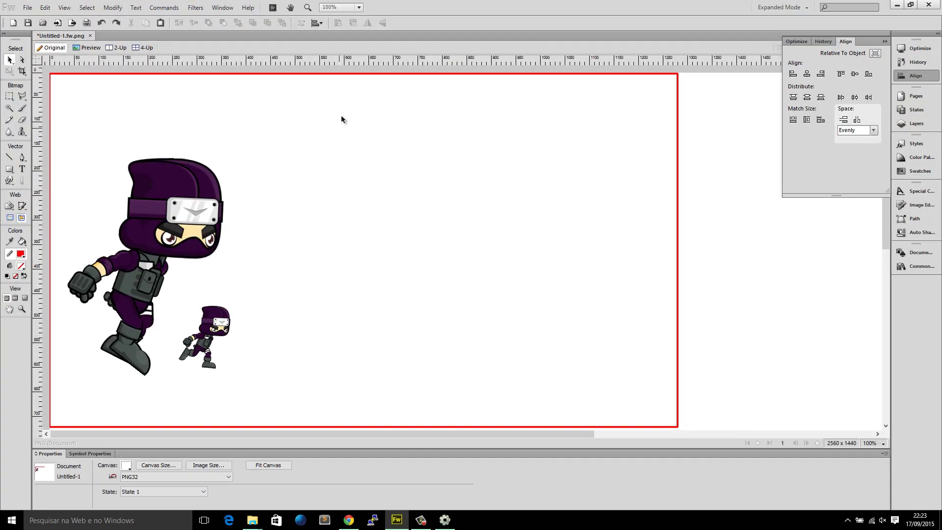
{"action": "left_click_drag", "start_coordinate": [703, 154], "coordinate": [779, 337]}
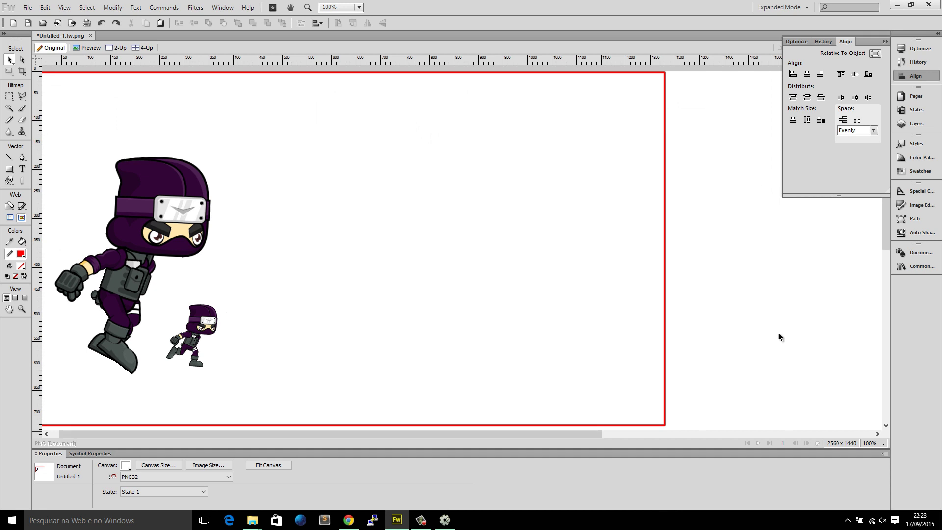
{"action": "left_click", "coordinate": [28, 8]}
{"action": "left_click", "coordinate": [39, 18]}
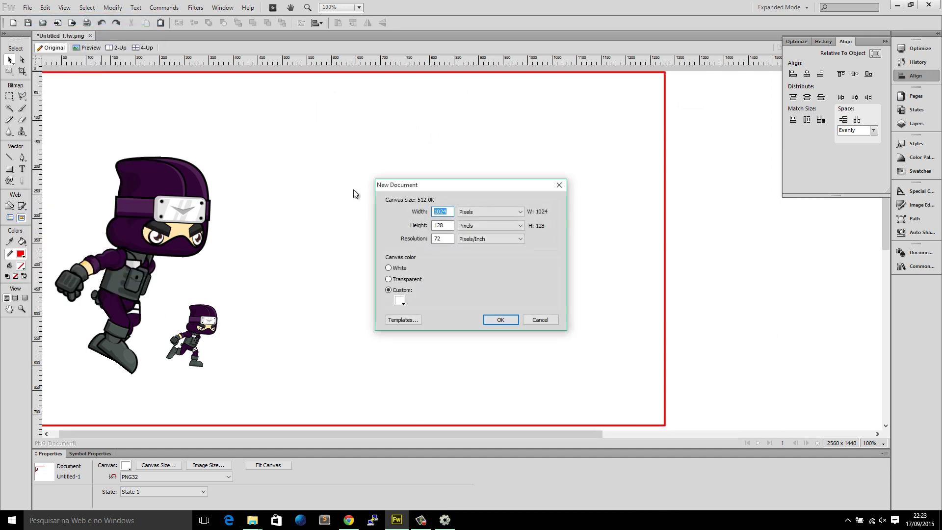
{"action": "type", "text": "300"}
{"action": "key", "text": "Tab"}
{"action": "type", "text": "800"}
{"action": "key", "text": "Return"}
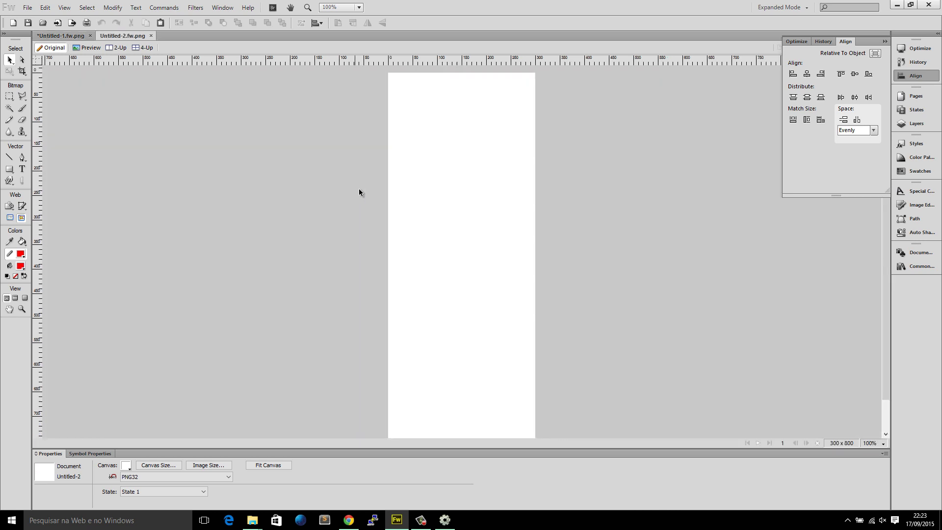
Set the new document's canvas height to 400 pixels.
{"action": "key", "text": "ctrl+minus"}
{"action": "key", "text": "ctrl+equal"}
{"action": "left_click", "coordinate": [157, 465]}
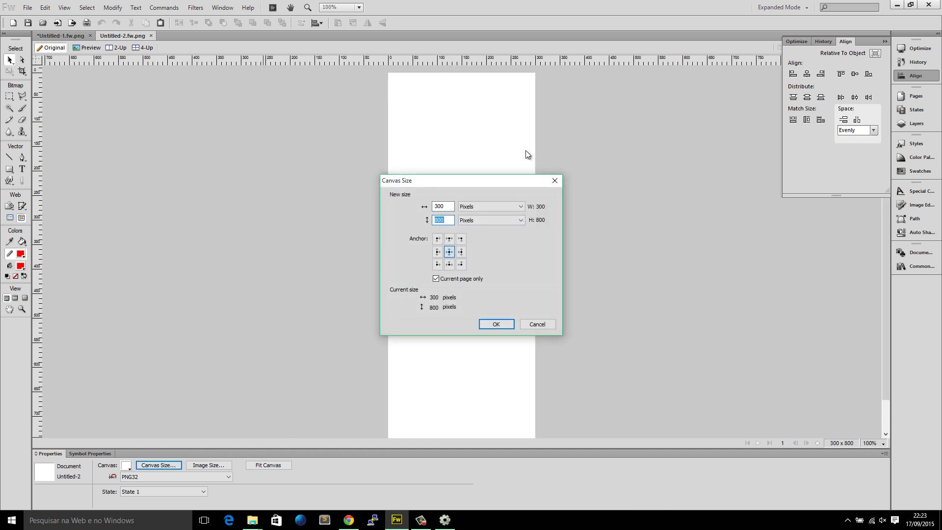
{"action": "type", "text": "500"}
{"action": "key", "text": "BackSpace"}
{"action": "key", "text": "BackSpace"}
{"action": "key", "text": "BackSpace"}
{"action": "type", "text": "400"}
{"action": "key", "text": "Return"}
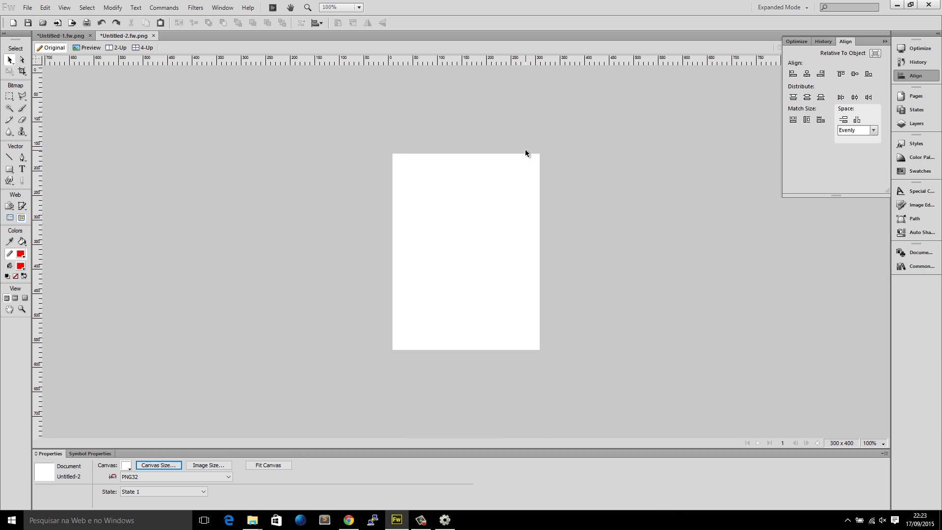
{"action": "left_click", "coordinate": [64, 7]}
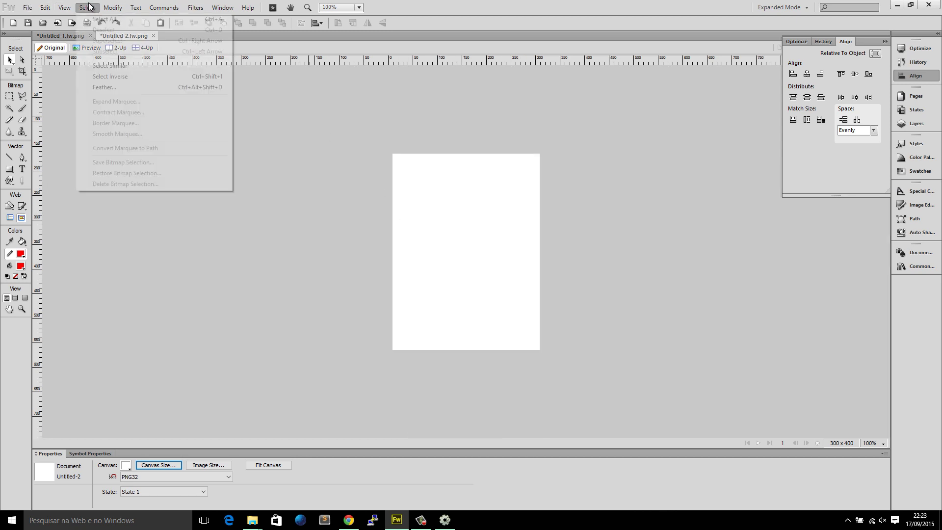
{"action": "mouse_move", "coordinate": [109, 140]}
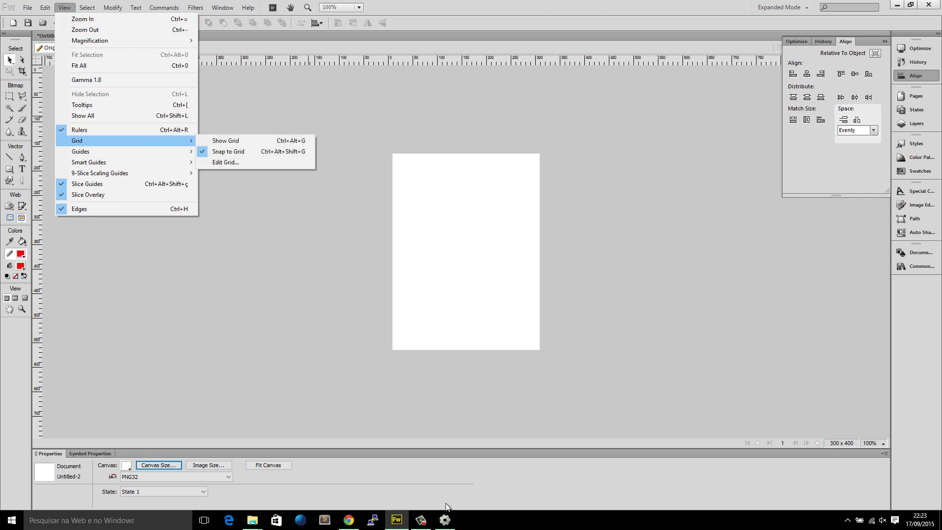
Switch to Construct 2 and show the grid on Layout 1.
{"action": "left_click", "coordinate": [444, 520]}
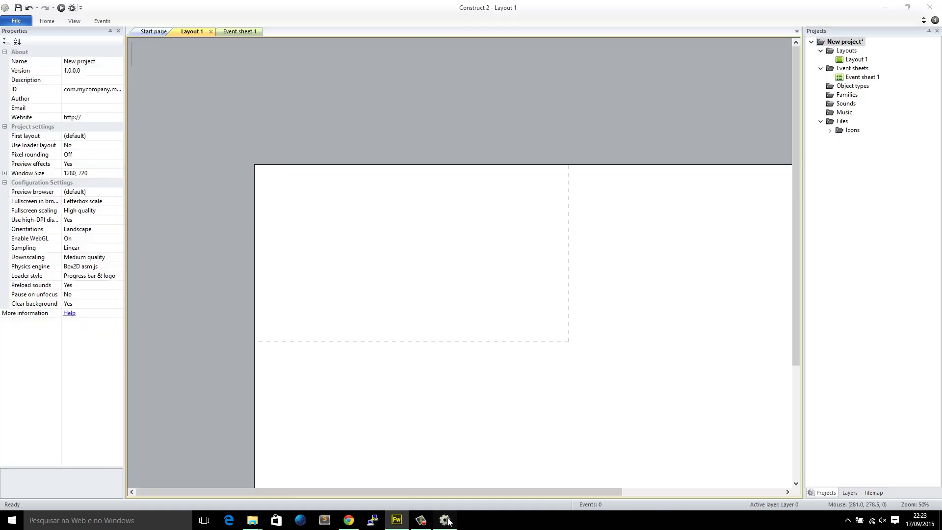
{"action": "left_click", "coordinate": [75, 21]}
{"action": "left_click", "coordinate": [229, 45]}
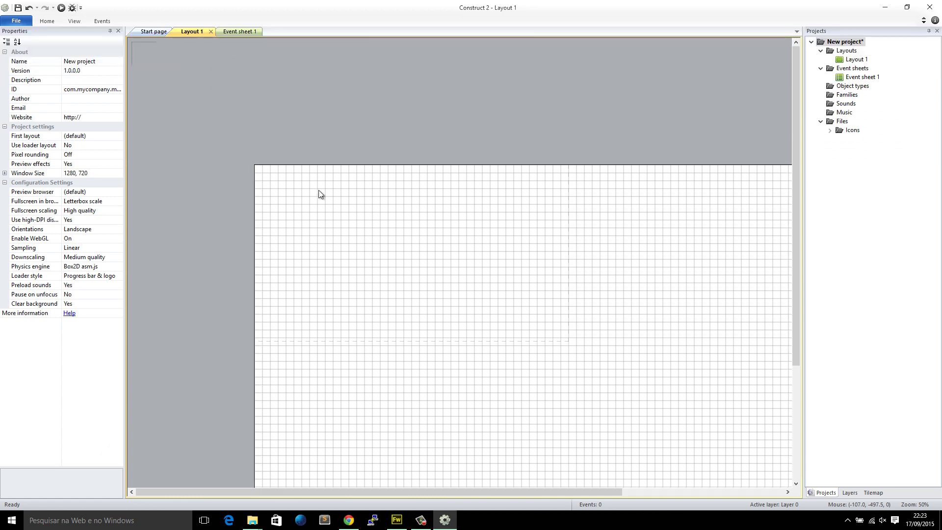
{"action": "mouse_move", "coordinate": [271, 170]}
{"action": "left_mouse_down"}
{"action": "mouse_move", "coordinate": [337, 225]}
{"action": "mouse_move", "coordinate": [283, 175]}
{"action": "left_mouse_up"}
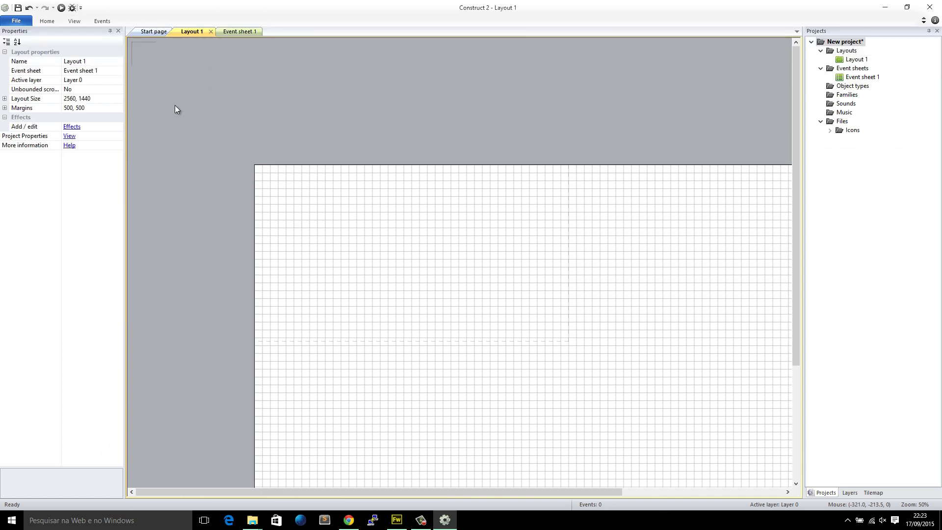
Set the Layout 1 grid to a width of 100 and a height of 100.
{"action": "left_click", "coordinate": [79, 24]}
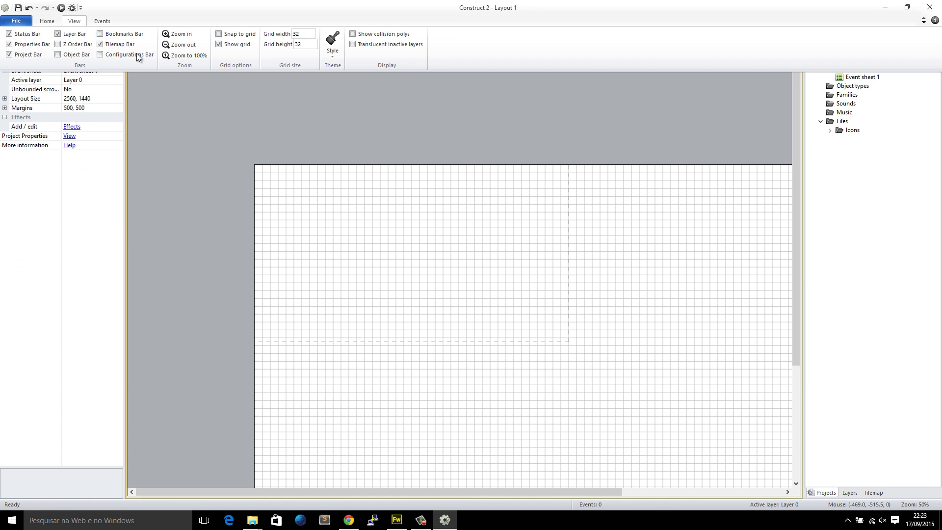
{"action": "left_click", "coordinate": [298, 45]}
{"action": "key", "text": "Return"}
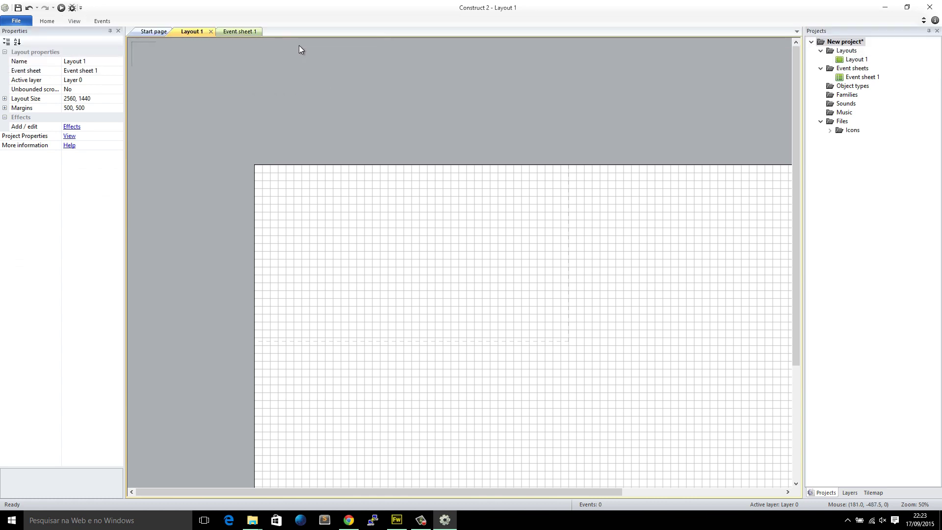
{"action": "left_click", "coordinate": [82, 23]}
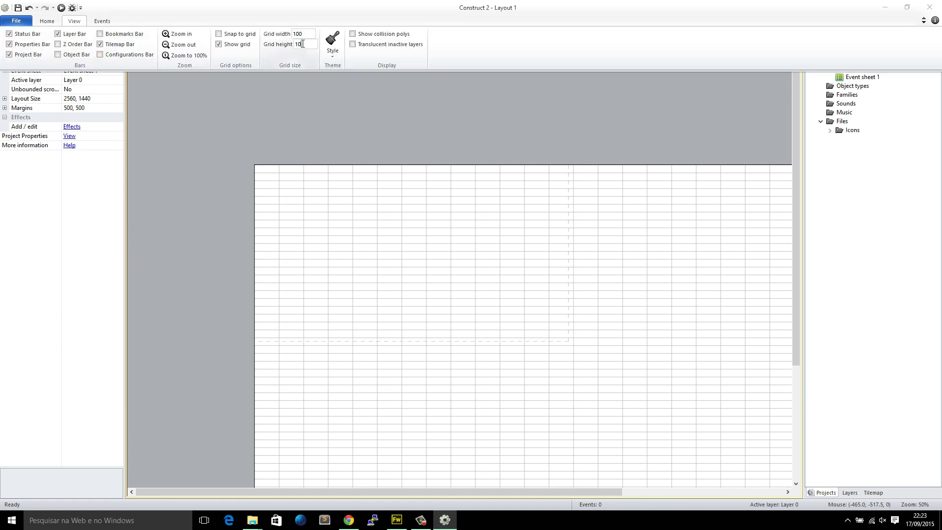
{"action": "key", "text": "Return"}
{"action": "left_click", "coordinate": [114, 51]}
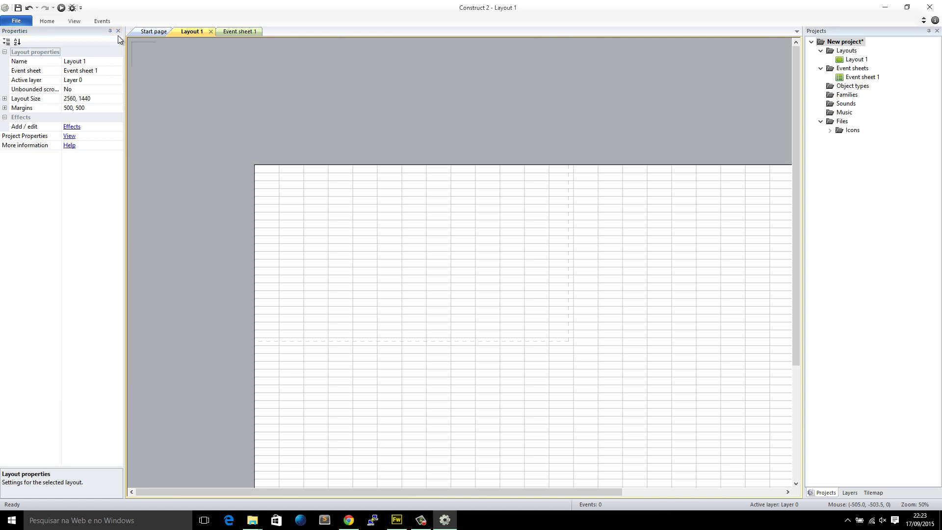
{"action": "left_click", "coordinate": [78, 22]}
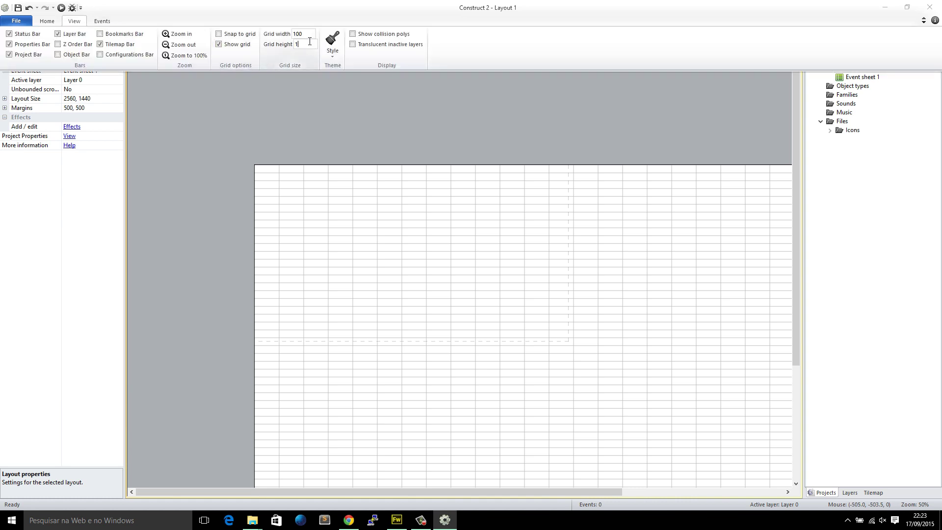
{"action": "key", "text": "Return"}
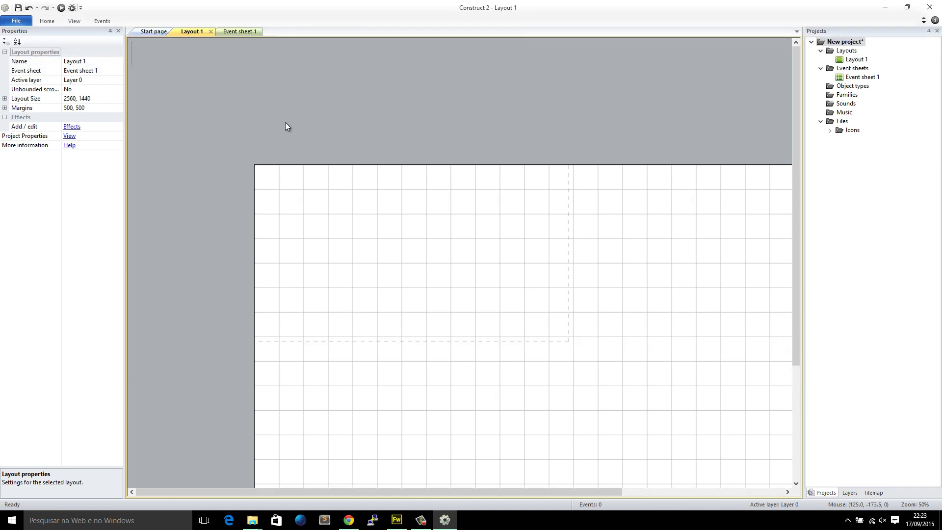
Switch to Fireworks, display a 100 x 100 pixel grid on the new document and make its canvas black.
{"action": "left_click", "coordinate": [397, 520]}
{"action": "left_click", "coordinate": [52, 6]}
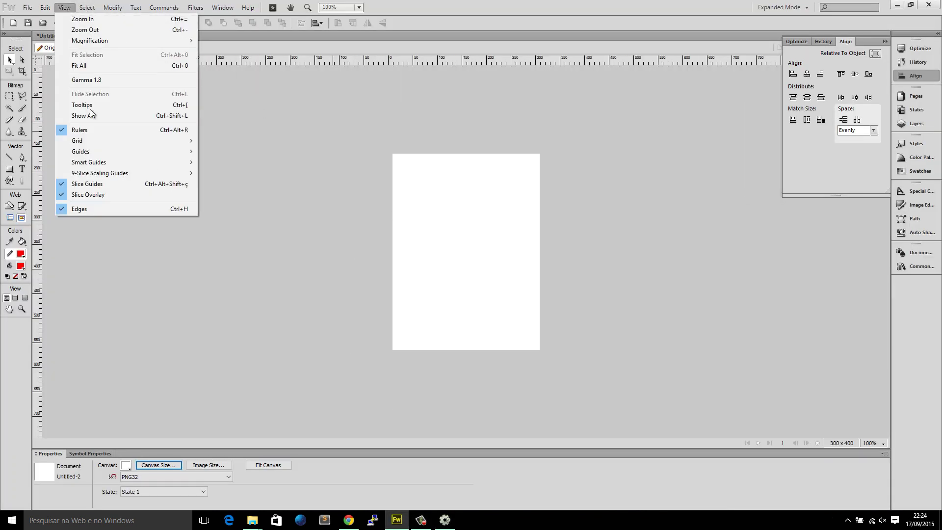
{"action": "mouse_move", "coordinate": [96, 142]}
{"action": "left_click", "coordinate": [260, 141]}
{"action": "left_click", "coordinate": [64, 8]}
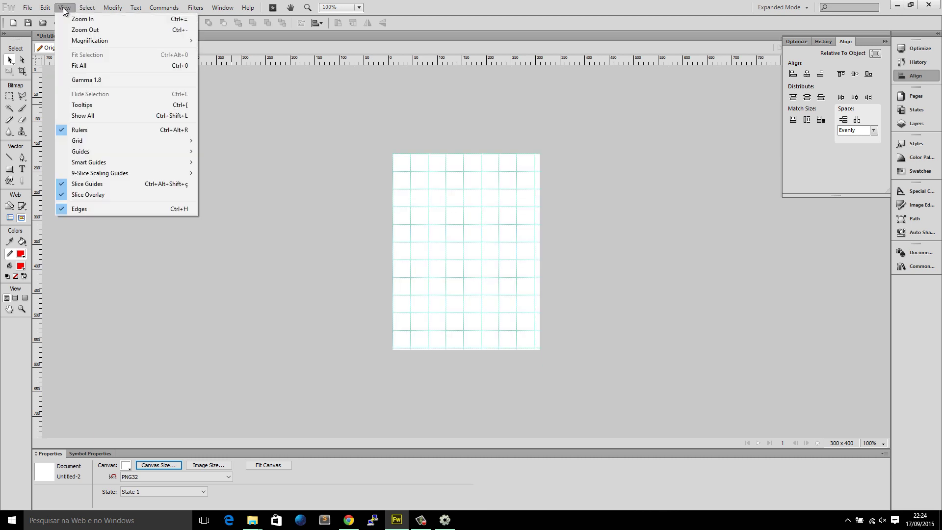
{"action": "mouse_move", "coordinate": [130, 142]}
{"action": "left_click", "coordinate": [244, 163]}
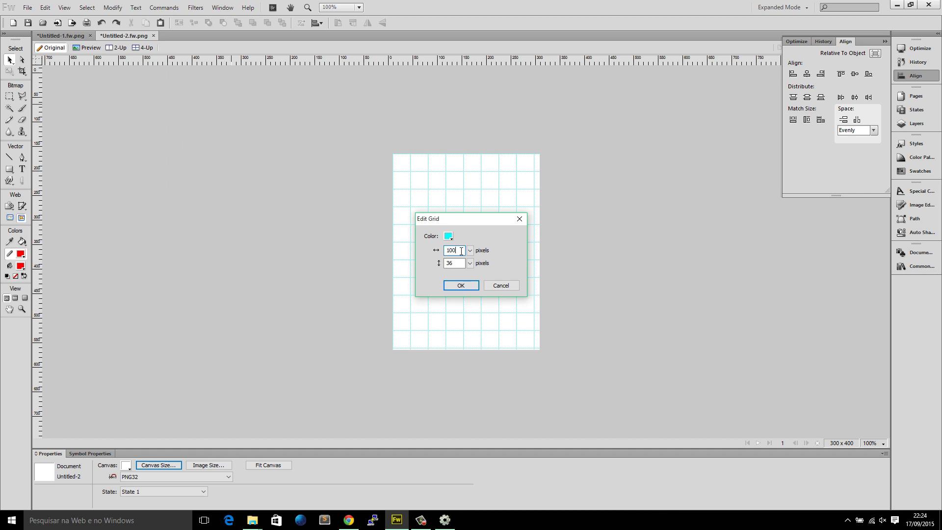
{"action": "key", "text": "Return"}
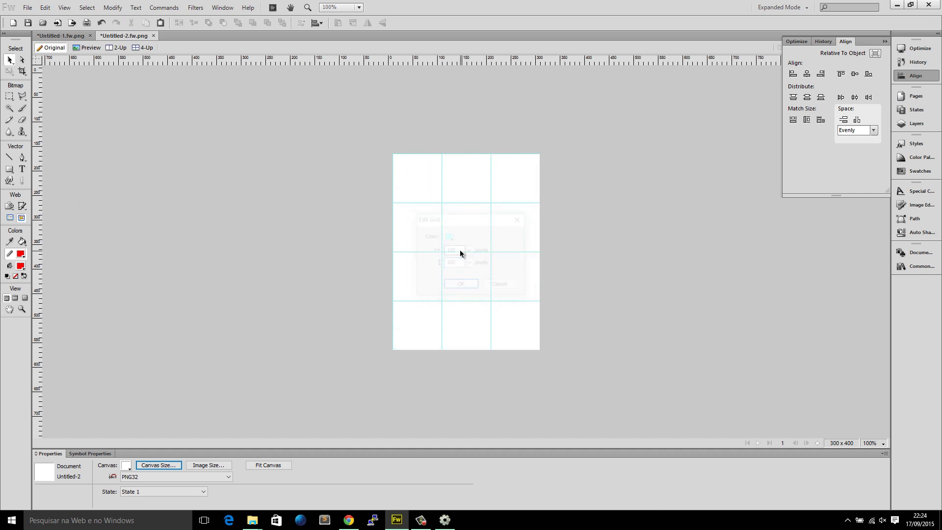
{"action": "left_click", "coordinate": [126, 465]}
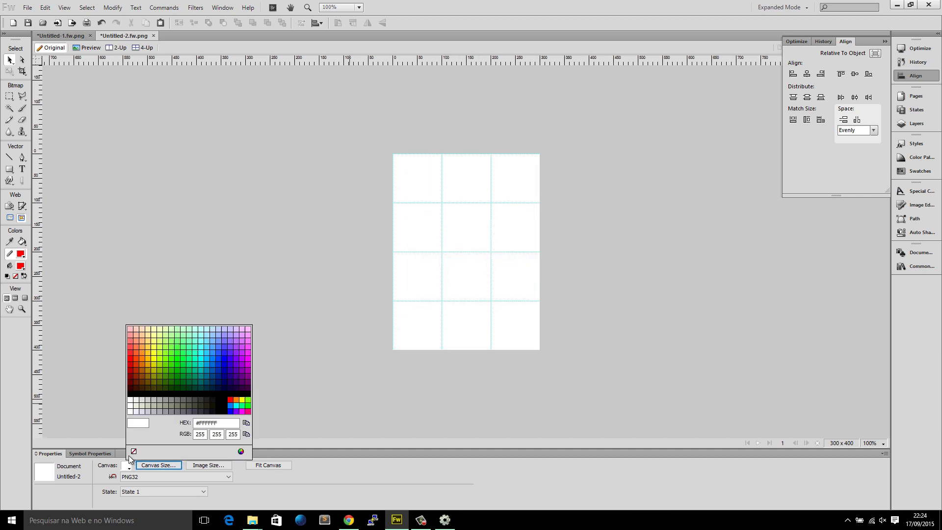
{"action": "left_click", "coordinate": [130, 398]}
Bring 1.png from the Tiles folder into the document and align it to the first grid cell at X 0, Y 0.
{"action": "key", "text": "alt+Tab"}
{"action": "key", "text": "Tab"}
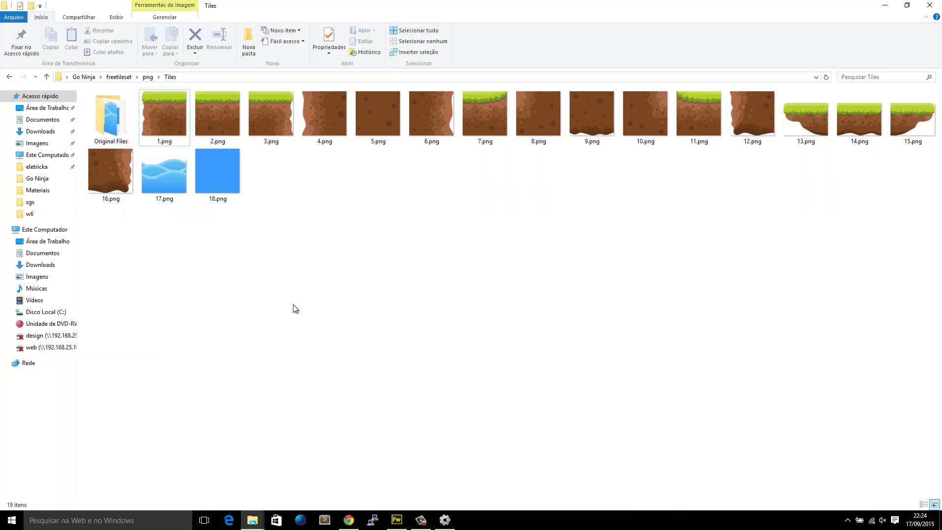
{"action": "left_click_drag", "start_coordinate": [166, 108], "coordinate": [418, 195]}
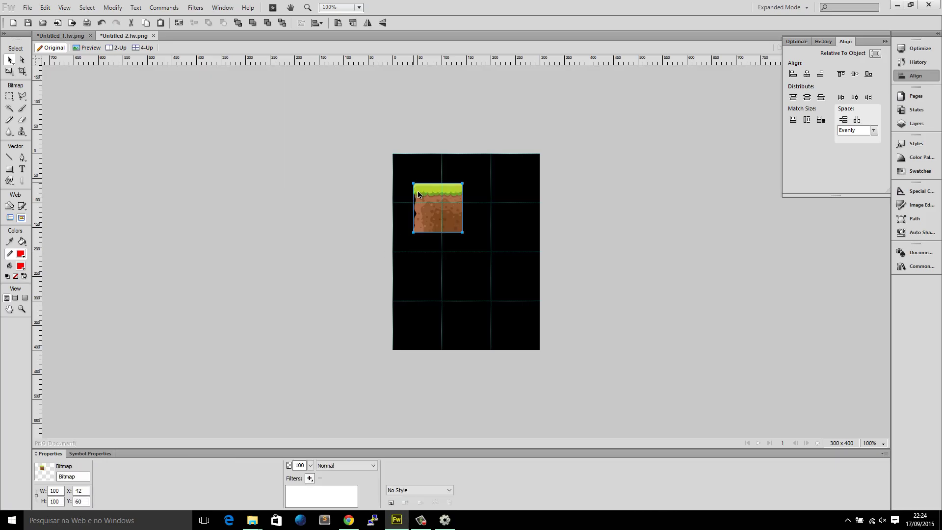
{"action": "scroll", "coordinate": [421, 206], "scroll_direction": "up", "scroll_amount": 3, "text": "ctrl"}
{"action": "scroll", "coordinate": [423, 214], "scroll_direction": "up", "scroll_amount": 1, "text": "ctrl"}
{"action": "left_click_drag", "start_coordinate": [389, 225], "coordinate": [312, 132]}
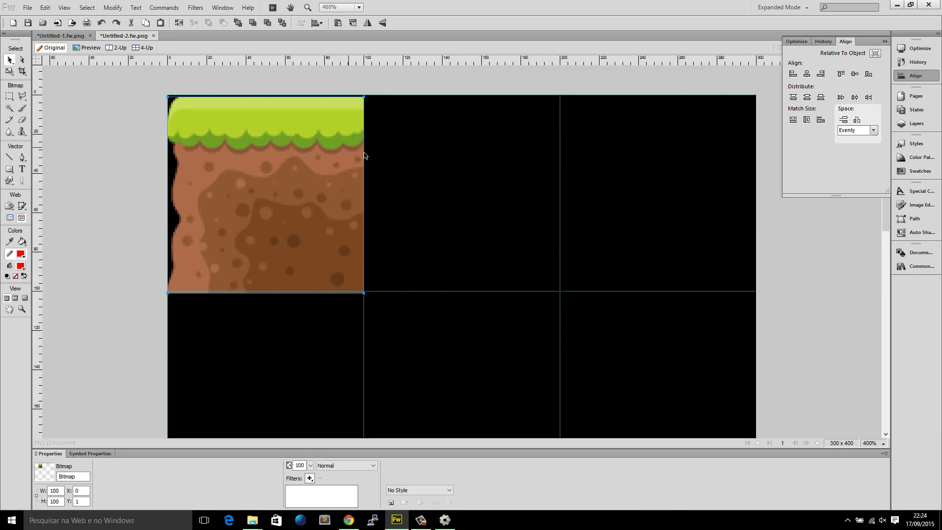
{"action": "key", "text": "Up"}
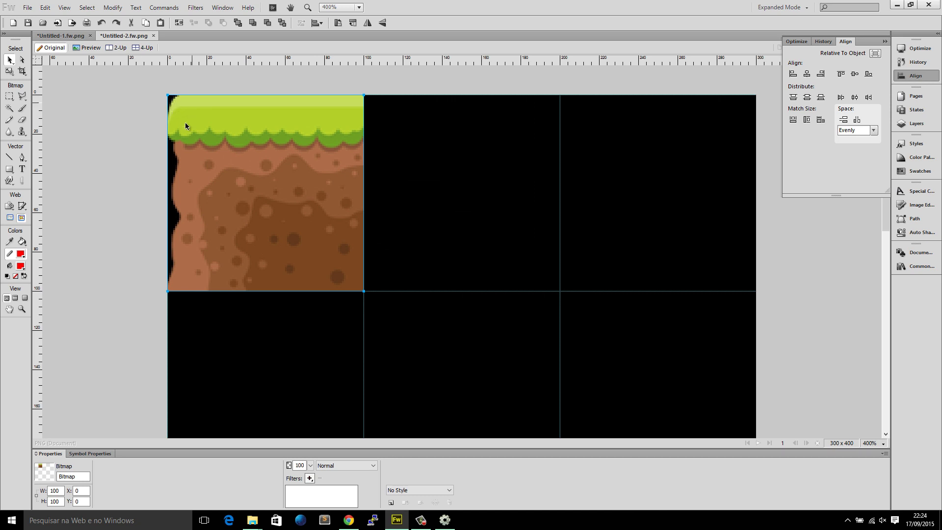
Bring 2.png from the Tiles folder into the middle grid cell of the first row.
{"action": "key", "text": "alt+Tab"}
{"action": "left_click", "coordinate": [469, 208]}
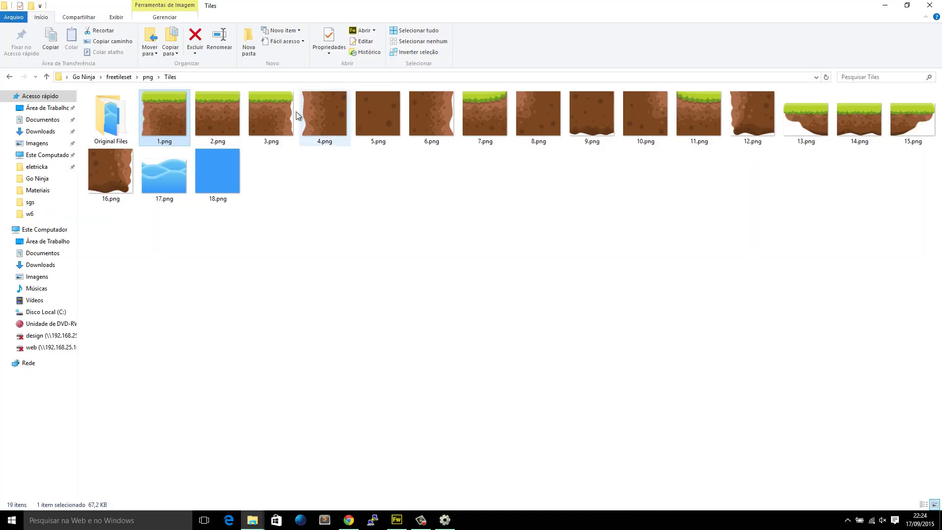
{"action": "left_click_drag", "start_coordinate": [202, 108], "coordinate": [439, 170]}
{"action": "key", "text": "Up"}
{"action": "key", "text": "Up"}
{"action": "key", "text": "Left"}
Bring 3.png from the Tiles folder into the last grid cell of the first row.
{"action": "key", "text": "alt+Tab"}
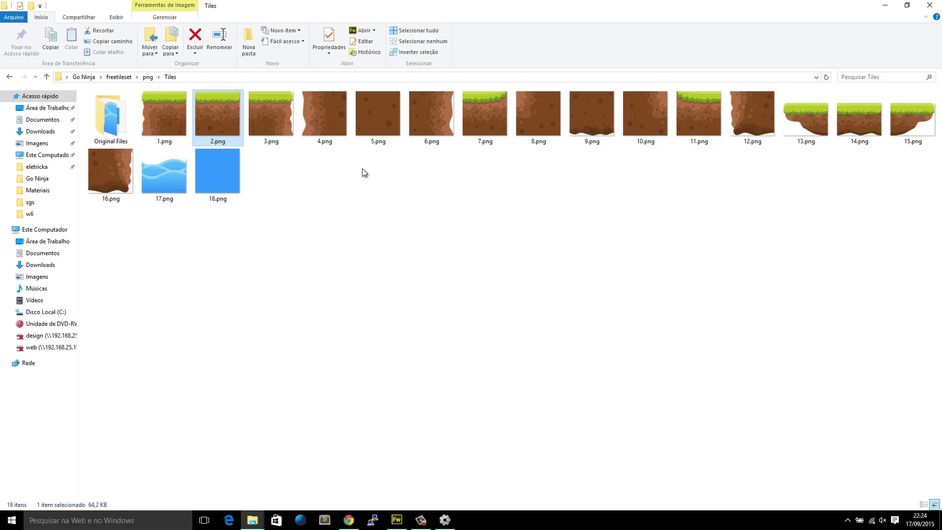
{"action": "left_click_drag", "start_coordinate": [274, 119], "coordinate": [537, 222]}
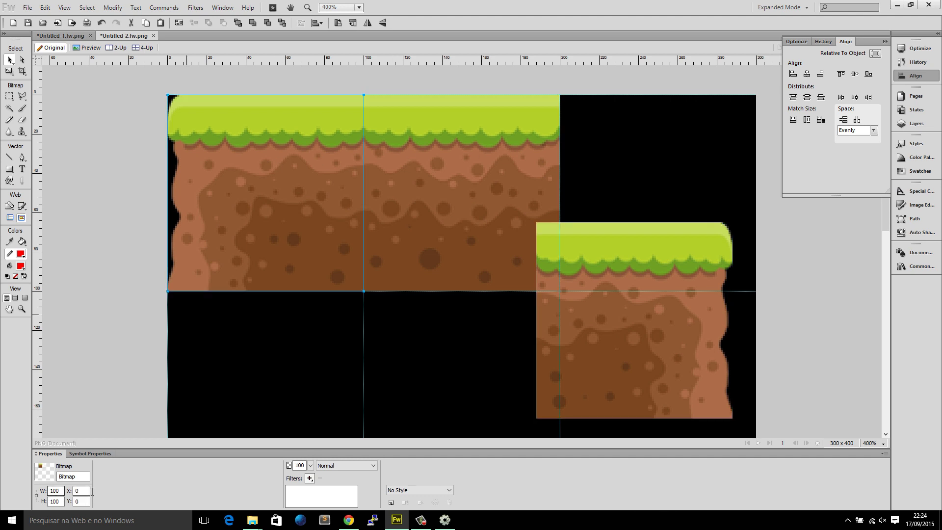
{"action": "left_click_drag", "start_coordinate": [616, 309], "coordinate": [643, 183]}
Bring in 4.png, resize it to 100 x 100 pixels and fit it into the first grid cell of the second row.
{"action": "key", "text": "alt+Tab"}
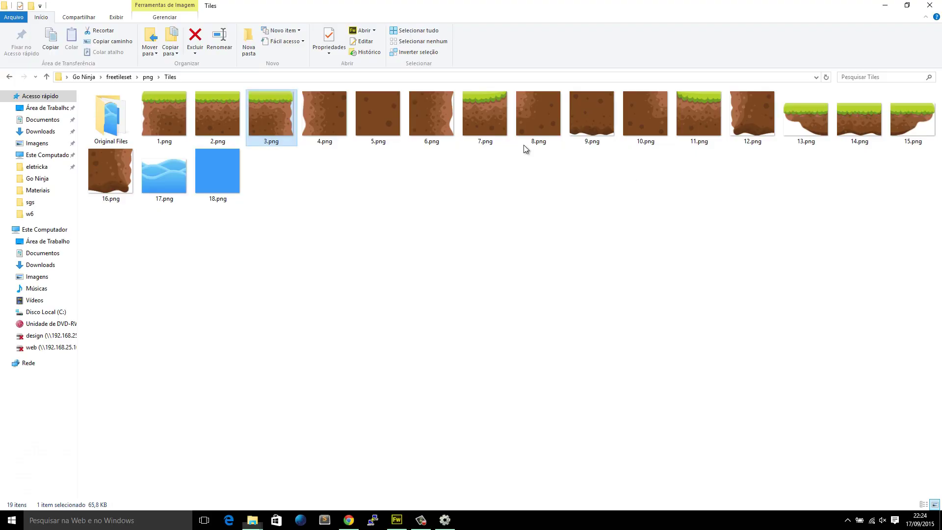
{"action": "left_click_drag", "start_coordinate": [313, 124], "coordinate": [351, 278]}
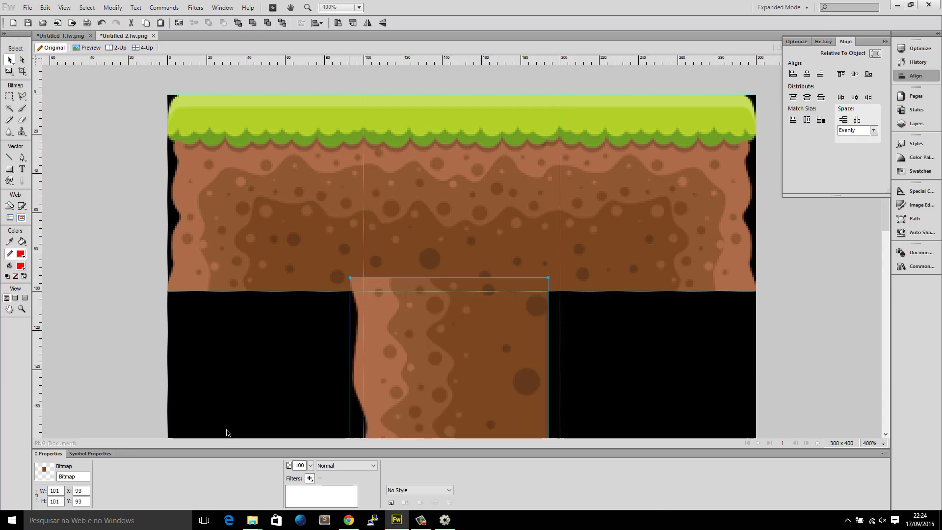
{"action": "double_click", "coordinate": [58, 491]}
{"action": "type", "text": "100"}
{"action": "key", "text": "Tab"}
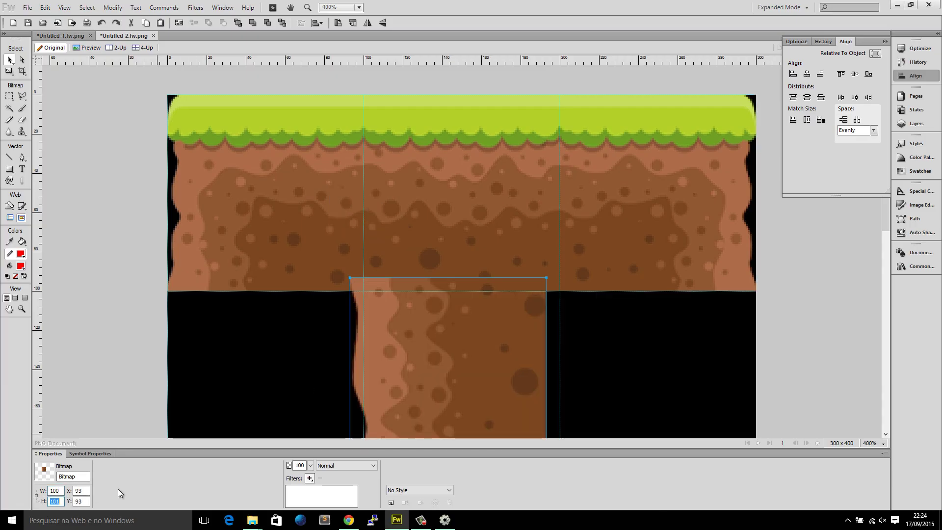
{"action": "key", "text": "BackSpace"}
{"action": "type", "text": "0"}
{"action": "key", "text": "Return"}
{"action": "scroll", "coordinate": [515, 319], "scroll_direction": "down", "scroll_amount": 3}
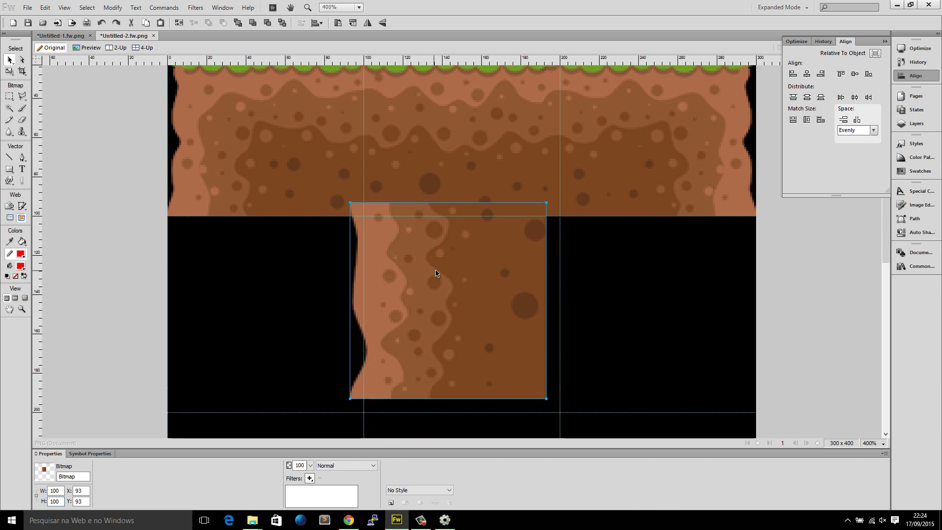
{"action": "key", "text": "ctrl+d"}
{"action": "left_click_drag", "start_coordinate": [514, 319], "coordinate": [294, 315]}
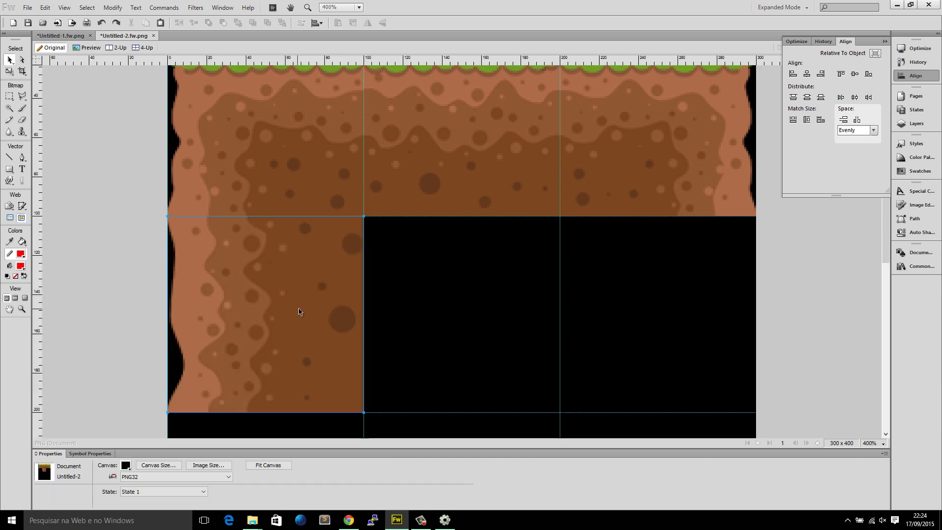
{"action": "left_click", "coordinate": [454, 350]}
Bring 5.png from the Tiles folder into the middle grid cell of the second row at X 100, Y 100.
{"action": "key", "text": "alt+Tab"}
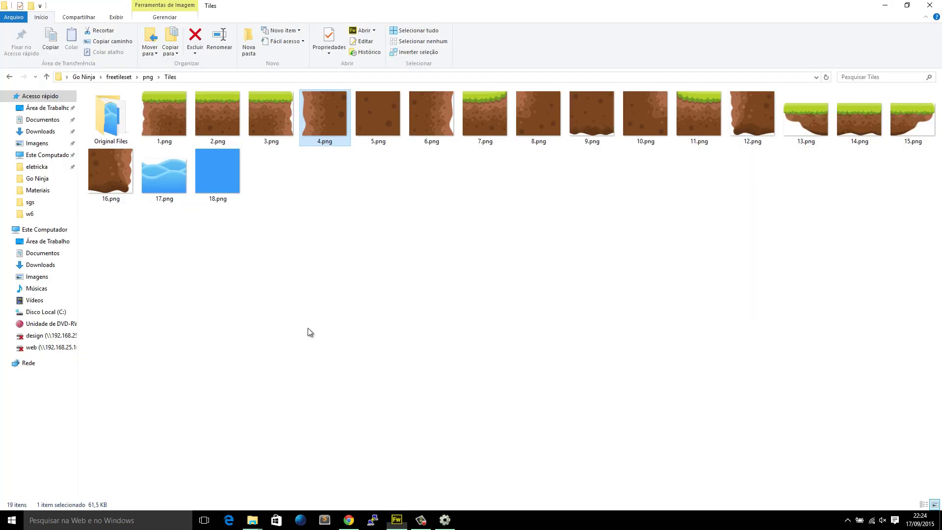
{"action": "left_click_drag", "start_coordinate": [389, 128], "coordinate": [401, 314]}
{"action": "key", "text": "alt+Tab"}
{"action": "left_click_drag", "start_coordinate": [433, 350], "coordinate": [397, 255]}
{"action": "key", "text": "ctrl+z"}
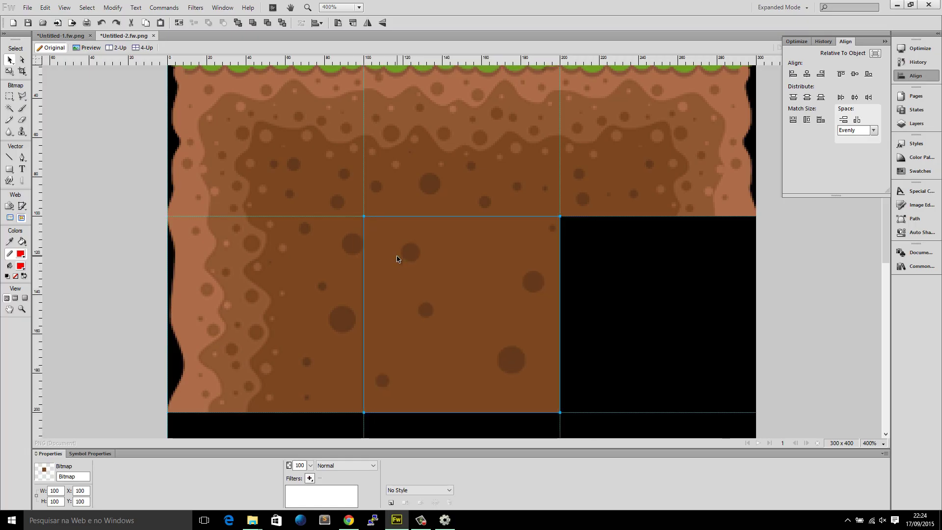
{"action": "left_click", "coordinate": [612, 332]}
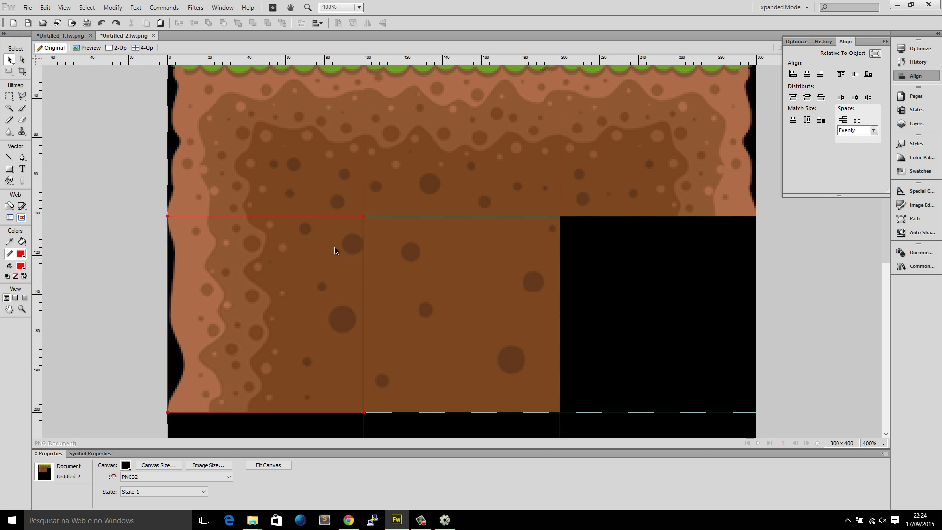
Bring 6.png from the Tiles folder into the last grid cell of the second row.
{"action": "key", "text": "alt+Tab"}
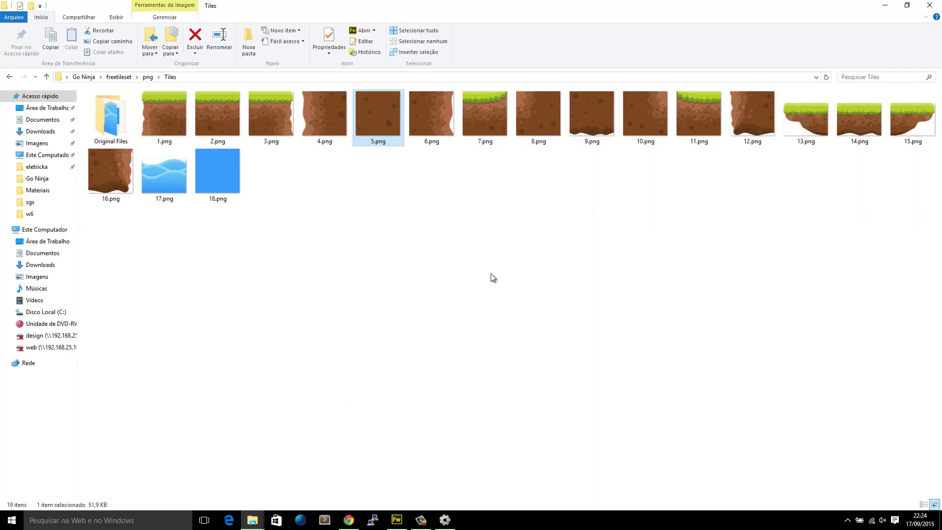
{"action": "left_click_drag", "start_coordinate": [431, 114], "coordinate": [593, 274]}
{"action": "key", "text": "alt+Tab"}
Bring 7.png from the Tiles folder into the first grid cell of the third row.
{"action": "key", "text": "alt+Tab"}
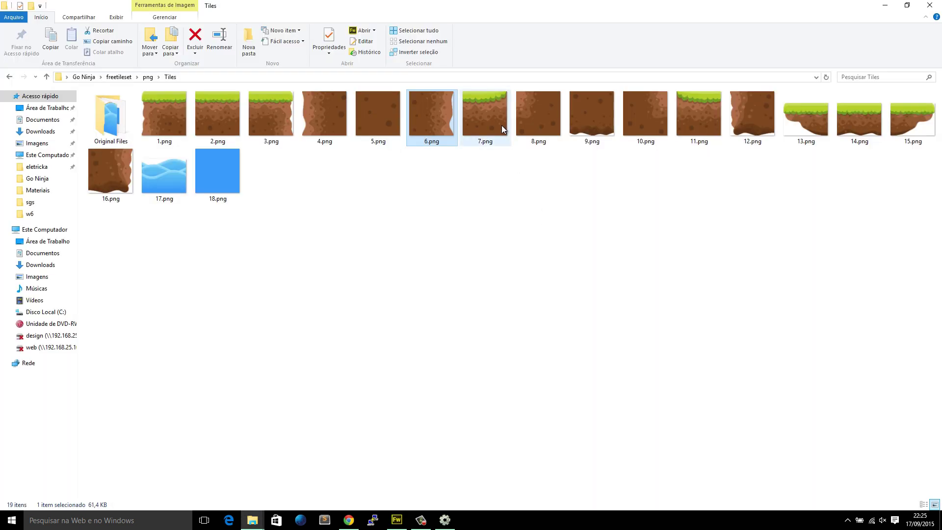
{"action": "key", "text": "Right"}
{"action": "key", "text": "alt+Tab"}
{"action": "left_click_drag", "start_coordinate": [500, 209], "coordinate": [232, 340]}
{"action": "scroll", "coordinate": [326, 269], "scroll_direction": "down", "scroll_amount": 5}
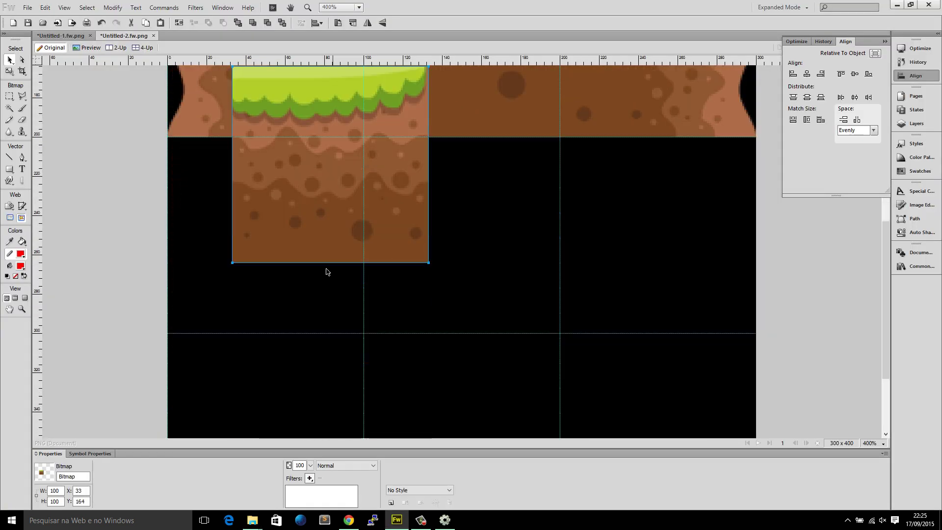
{"action": "left_click_drag", "start_coordinate": [323, 169], "coordinate": [251, 273]}
{"action": "scroll", "coordinate": [297, 287], "scroll_direction": "up", "scroll_amount": 5}
Bring 8.png from the Tiles folder into the middle grid cell of the third row.
{"action": "key", "text": "alt+Tab"}
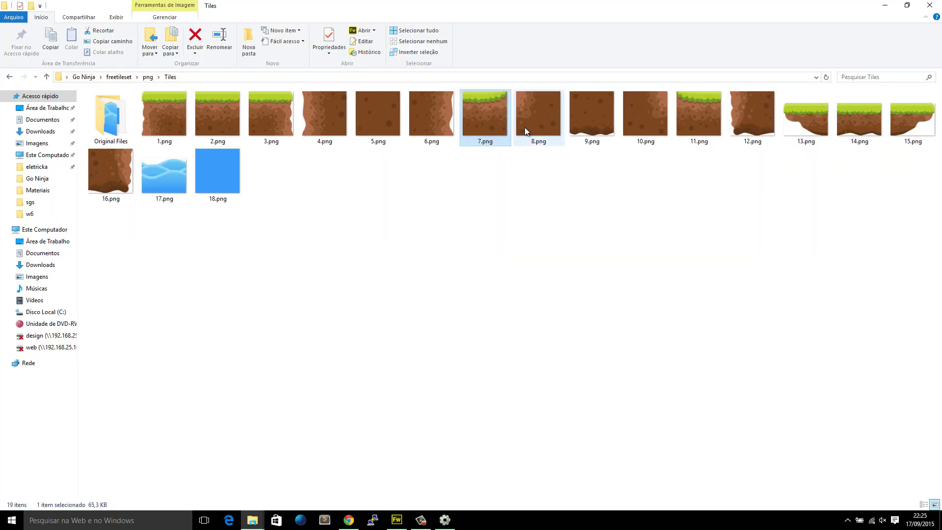
{"action": "left_click_drag", "start_coordinate": [525, 128], "coordinate": [425, 224]}
{"action": "key", "text": "alt+Tab"}
Bring 9.png from the Tiles folder into the last grid cell of the third row at X 200, Y 200.
{"action": "key", "text": "alt+Tab"}
{"action": "left_click_drag", "start_coordinate": [585, 126], "coordinate": [604, 202]}
{"action": "key", "text": "alt+Tab"}
{"action": "key", "text": "ctrl+1"}
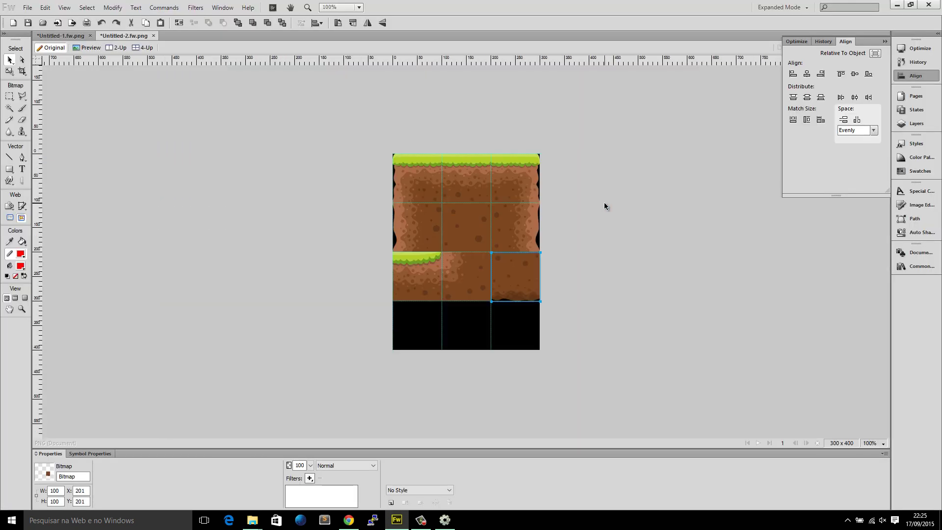
{"action": "key", "text": "ctrl+4"}
{"action": "key", "text": "Up"}
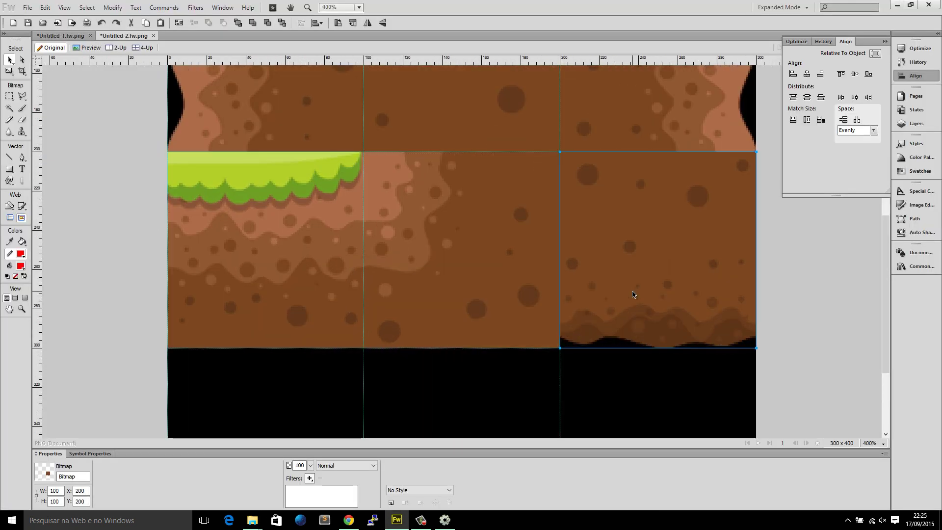
{"action": "key", "text": "ctrl+1"}
{"action": "left_click", "coordinate": [518, 357]}
Extend the canvas height to 600 pixels, anchoring the existing tiles at the top centre.
{"action": "key", "text": "alt+Tab"}
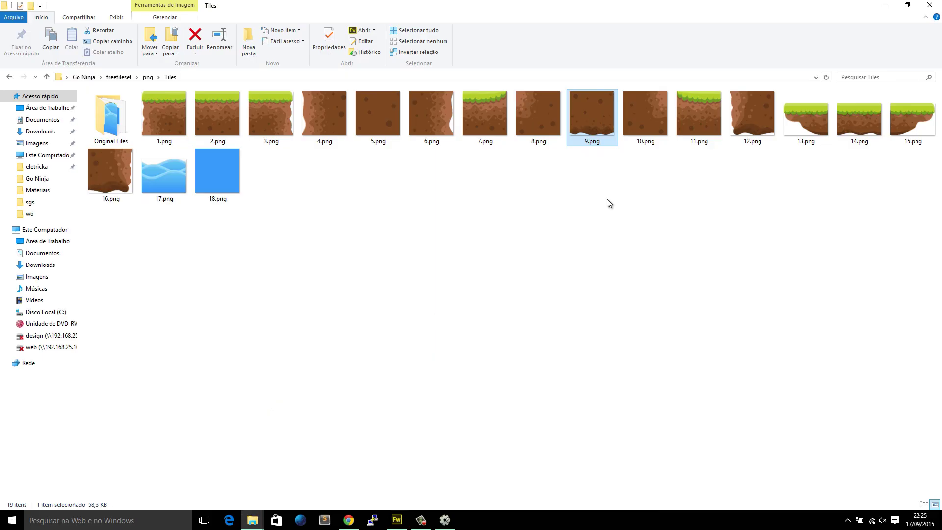
{"action": "key", "text": "alt+Tab"}
{"action": "left_click", "coordinate": [158, 466]}
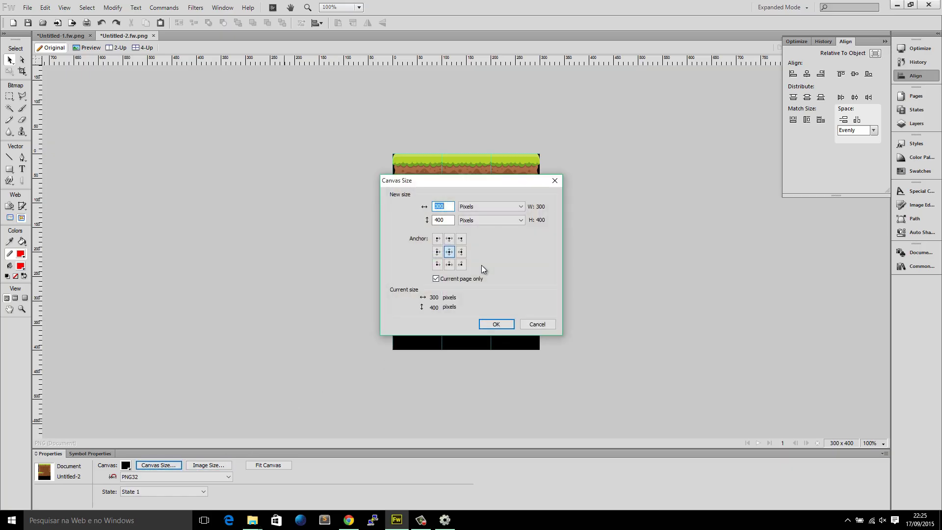
{"action": "key", "text": "Tab"}
{"action": "type", "text": "600"}
{"action": "left_click", "coordinate": [450, 239]}
{"action": "left_click", "coordinate": [450, 240]}
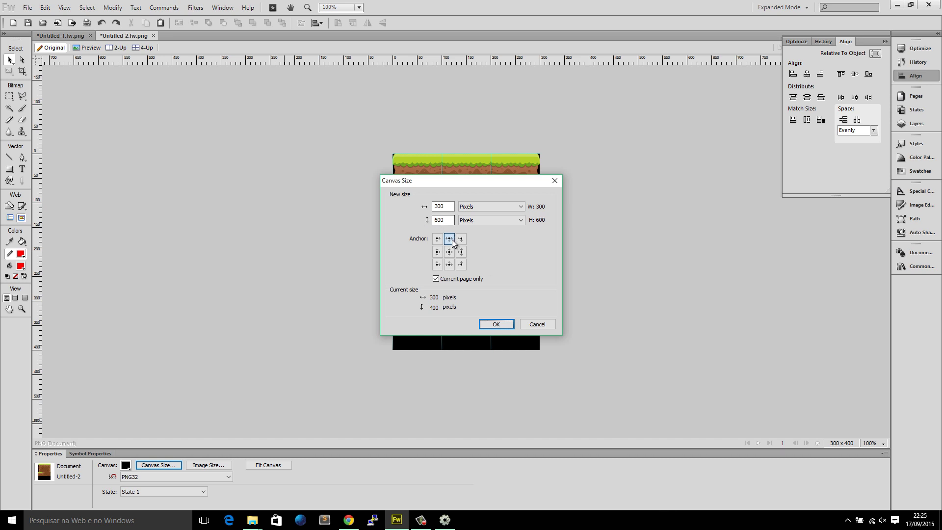
{"action": "left_click", "coordinate": [450, 240]}
{"action": "left_click", "coordinate": [493, 324]}
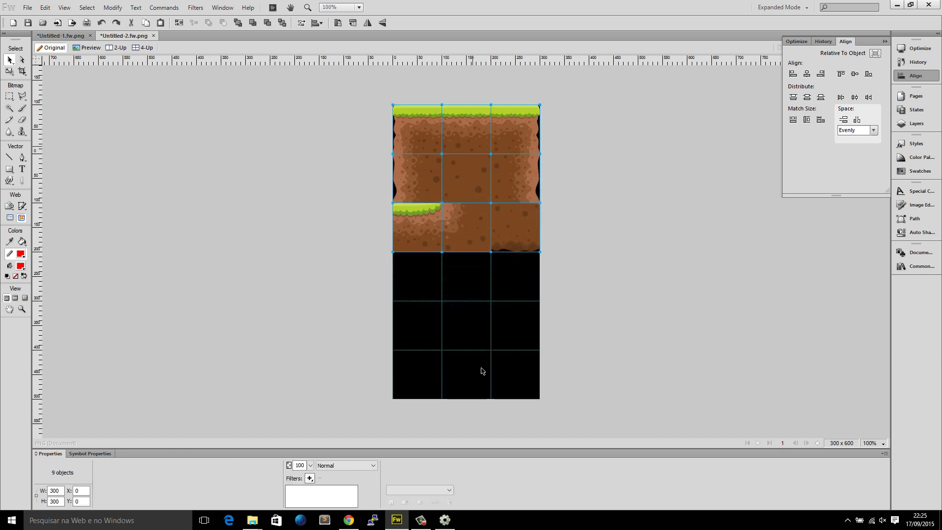
Bring 10.png from the Tiles folder into the first grid cell of the fourth row.
{"action": "key", "text": "alt+Tab"}
{"action": "key", "text": "alt+Tab"}
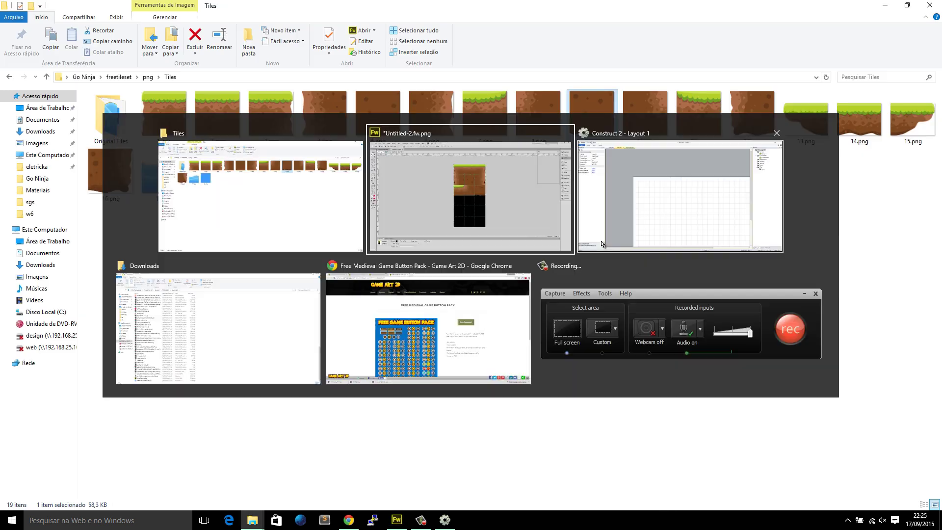
{"action": "key", "text": "alt+Tab"}
{"action": "left_click", "coordinate": [649, 109]}
{"action": "left_click_drag", "start_coordinate": [649, 109], "coordinate": [417, 285]}
{"action": "key", "text": "alt+Tab"}
{"action": "key", "text": "ctrl+4"}
{"action": "left_click_drag", "start_coordinate": [272, 260], "coordinate": [274, 226]}
Bring 11.png from the Tiles folder into the middle grid cell of the fourth row at X 100, Y 300.
{"action": "key", "text": "alt+Tab"}
{"action": "left_click_drag", "start_coordinate": [699, 114], "coordinate": [400, 170]}
{"action": "key", "text": "alt+Tab"}
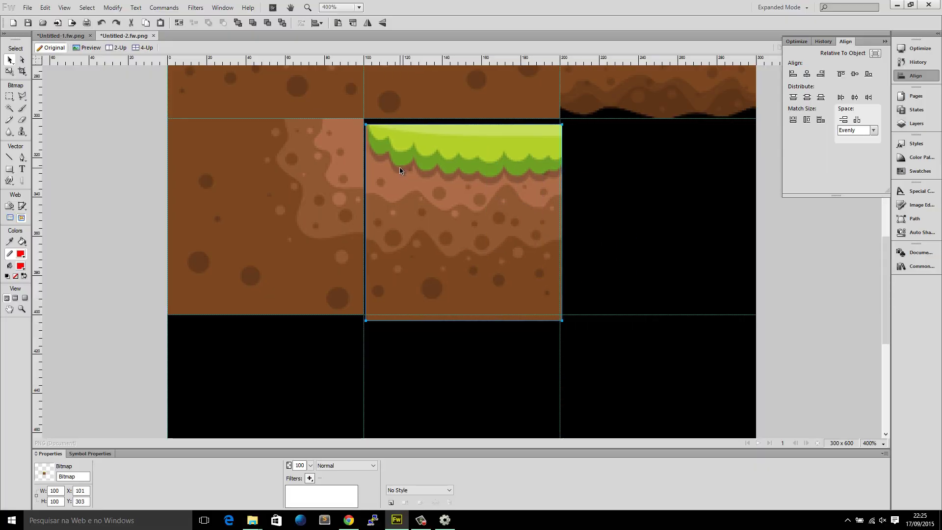
{"action": "key", "text": "Up"}
{"action": "key", "text": "Up"}
{"action": "key", "text": "Left"}
{"action": "key", "text": "Up"}
Bring 12.png from the Tiles folder into the last grid cell of the fourth row at X 200, Y 300.
{"action": "key", "text": "alt+Tab"}
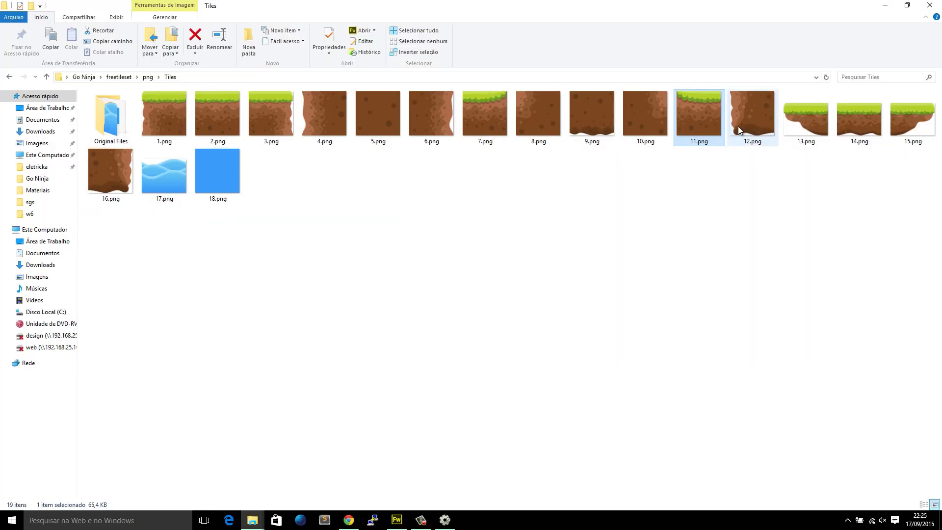
{"action": "left_click_drag", "start_coordinate": [751, 118], "coordinate": [607, 168]}
{"action": "key", "text": "alt+Tab"}
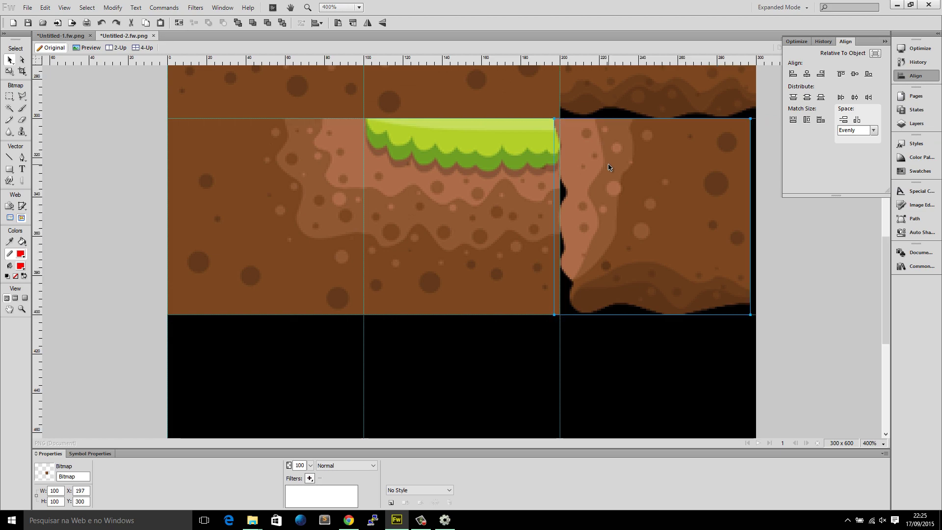
{"action": "key", "text": "Right"}
{"action": "key", "text": "Right"}
{"action": "key", "text": "Right"}
Bring 13.png from the Tiles folder into the first grid cell of the fifth row at X 0, Y 400.
{"action": "key", "text": "alt+Tab"}
{"action": "left_click_drag", "start_coordinate": [805, 120], "coordinate": [227, 296]}
{"action": "key", "text": "alt+Tab"}
{"action": "key", "text": "Left"}
{"action": "key", "text": "Left"}
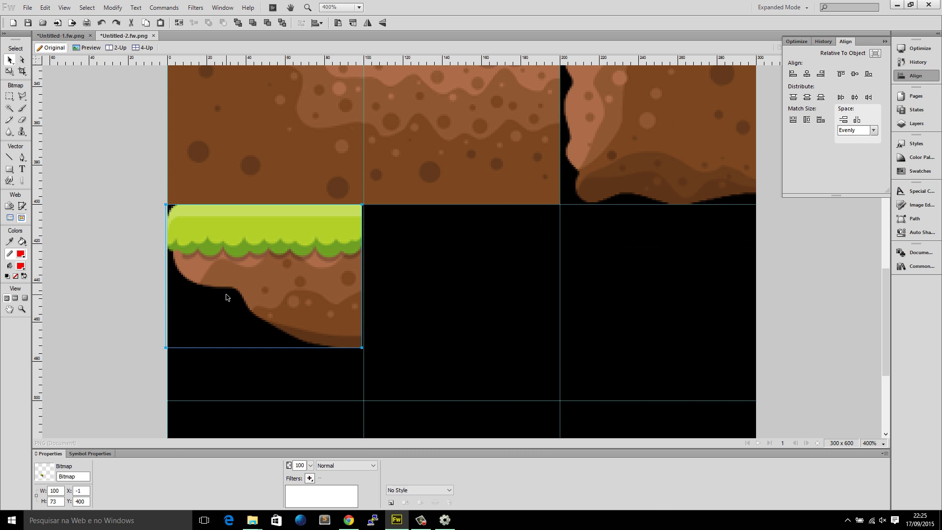
{"action": "key", "text": "Right"}
Bring 14.png from the Tiles folder into the middle grid cell of the fifth row at X 100, Y 400.
{"action": "key", "text": "alt+Tab"}
{"action": "left_click_drag", "start_coordinate": [855, 142], "coordinate": [384, 230]}
{"action": "key", "text": "alt+Tab"}
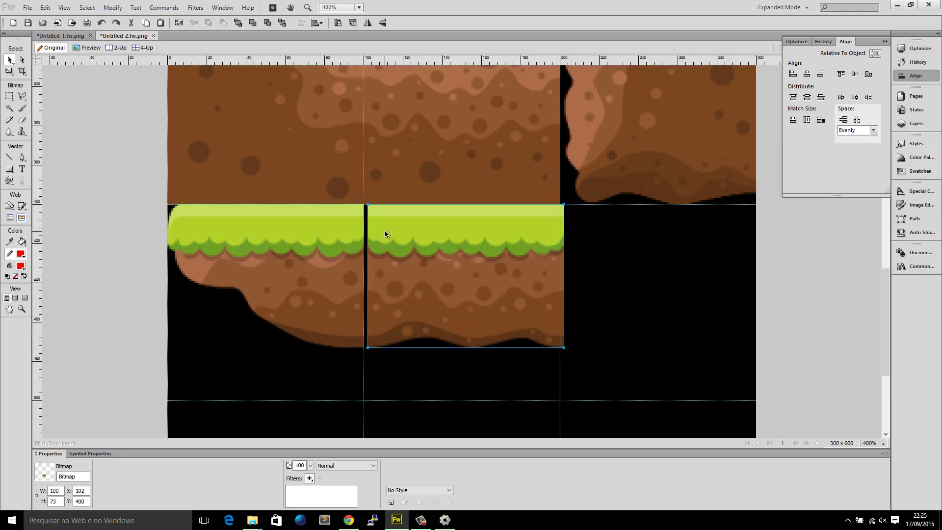
{"action": "key", "text": "Left"}
{"action": "key", "text": "Left"}
Bring 15.png from the Tiles folder into the last grid cell of the fifth row.
{"action": "key", "text": "alt+Tab"}
{"action": "left_click_drag", "start_coordinate": [912, 118], "coordinate": [605, 251]}
{"action": "key", "text": "alt+Tab"}
{"action": "key", "text": "Left"}
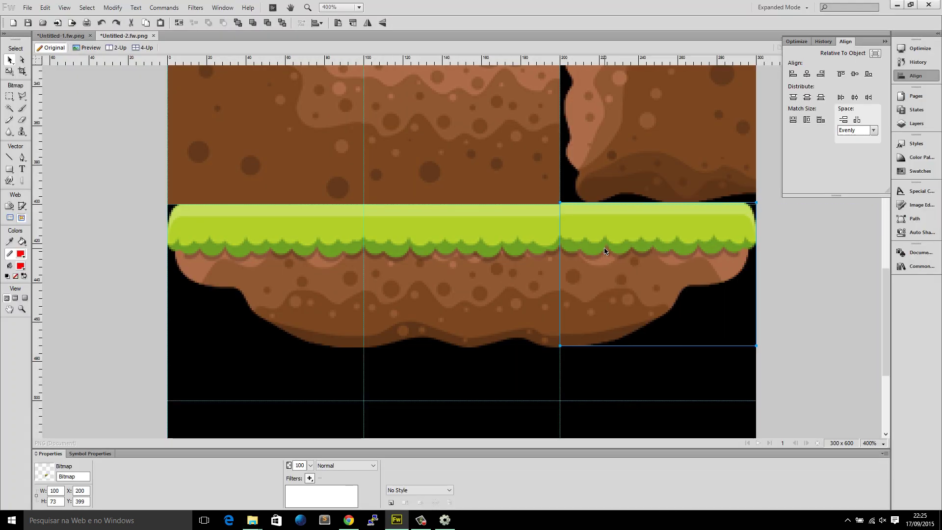
Bring 16.png from the Tiles folder into the first grid cell of the sixth row at X 0, Y 500.
{"action": "key", "text": "alt+Tab"}
{"action": "left_click_drag", "start_coordinate": [122, 198], "coordinate": [217, 248]}
{"action": "key", "text": "alt+Tab"}
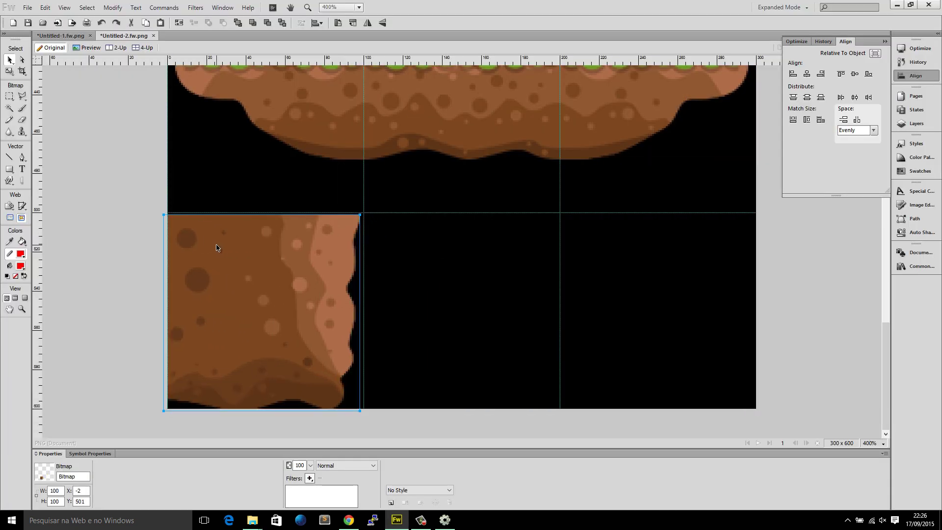
{"action": "key", "text": "Up"}
{"action": "key", "text": "Right"}
{"action": "key", "text": "Right"}
Bring 17.png from the Tiles folder into the middle grid cell of the sixth row at X 100, Y 500.
{"action": "key", "text": "alt+Tab"}
{"action": "key", "text": "Right"}
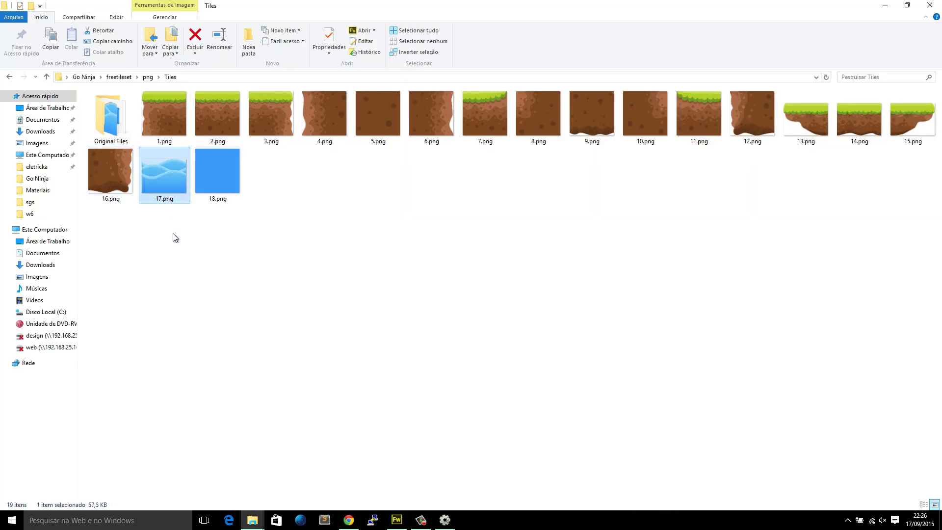
{"action": "left_click_drag", "start_coordinate": [171, 196], "coordinate": [425, 249]}
{"action": "key", "text": "alt+Tab"}
{"action": "key", "text": "Up"}
{"action": "key", "text": "alt+Tab"}
{"action": "key", "text": "Right"}
Bring 18.png into the last grid cell of the sixth row at X 200, Y 500, and check the wave tile's alignment.
{"action": "key", "text": "alt+Tab"}
{"action": "left_click_drag", "start_coordinate": [219, 191], "coordinate": [602, 257]}
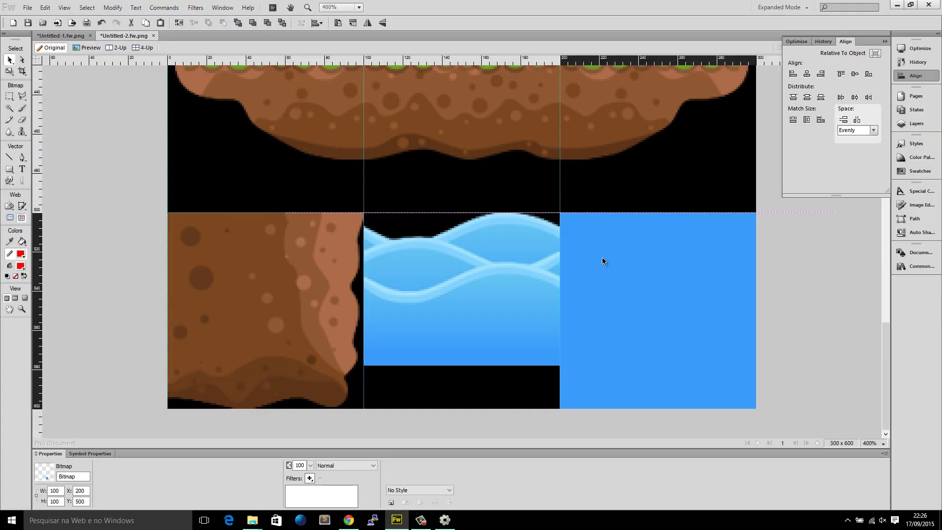
{"action": "left_click", "coordinate": [556, 265]}
{"action": "key", "text": "ctrl+equal"}
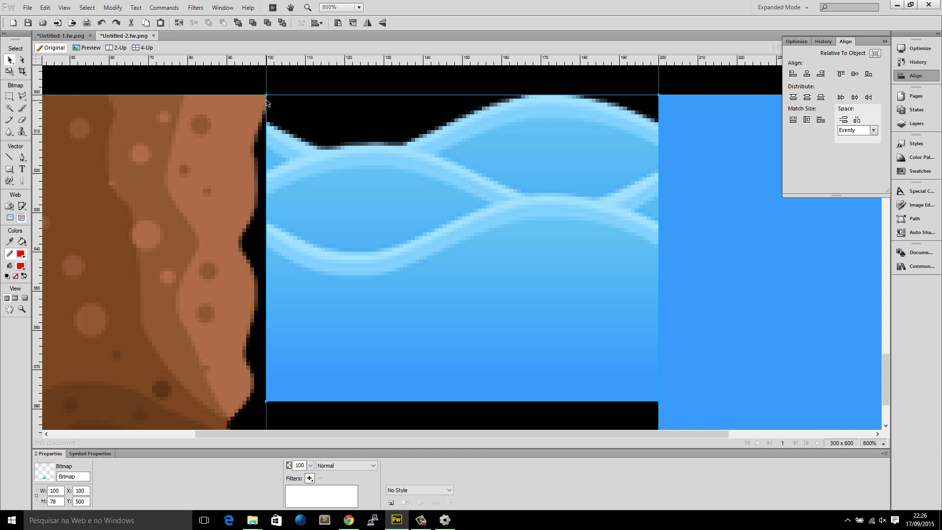
{"action": "scroll", "coordinate": [301, 150], "scroll_direction": "down", "scroll_amount": 3}
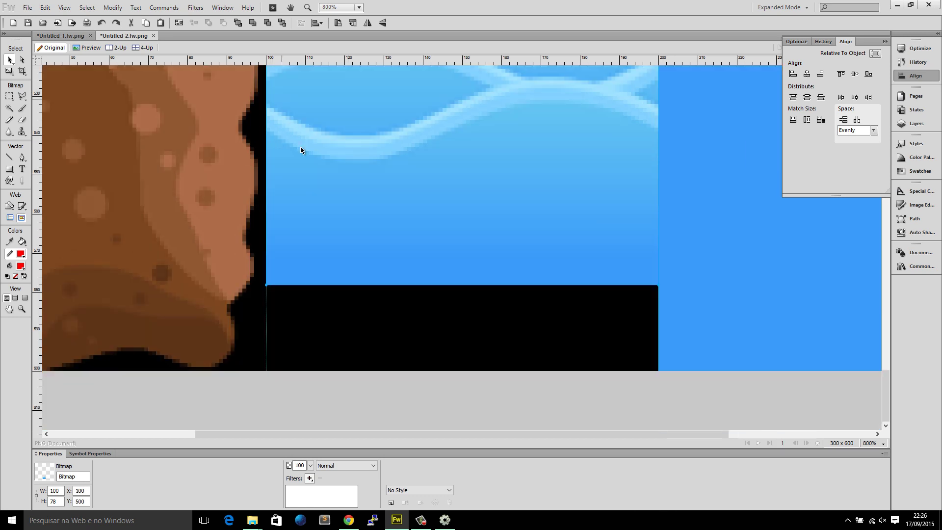
{"action": "key", "text": "ctrl+1"}
{"action": "left_click", "coordinate": [237, 223]}
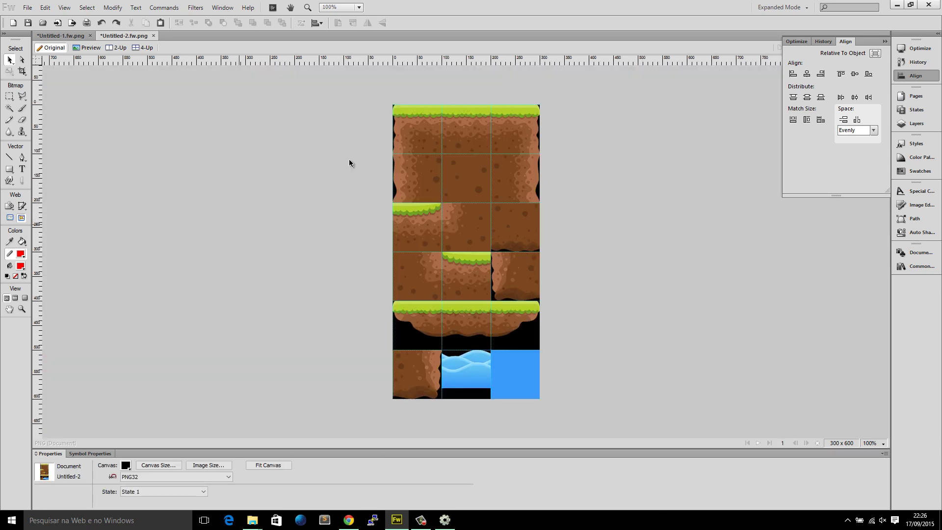
Hide the grid over the tileset to expose the seams between the tiles.
{"action": "left_click", "coordinate": [436, 192]}
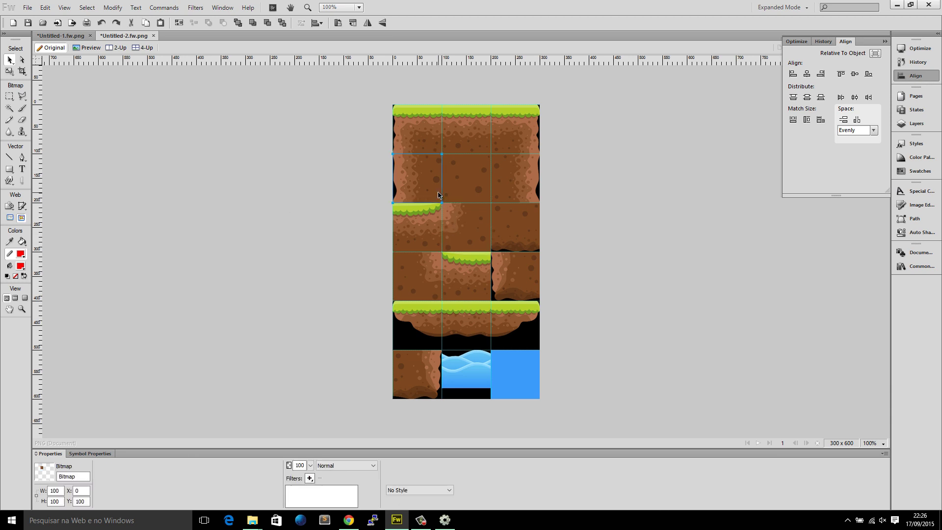
{"action": "key", "text": "ctrl+2"}
{"action": "key", "text": "ctrl+3"}
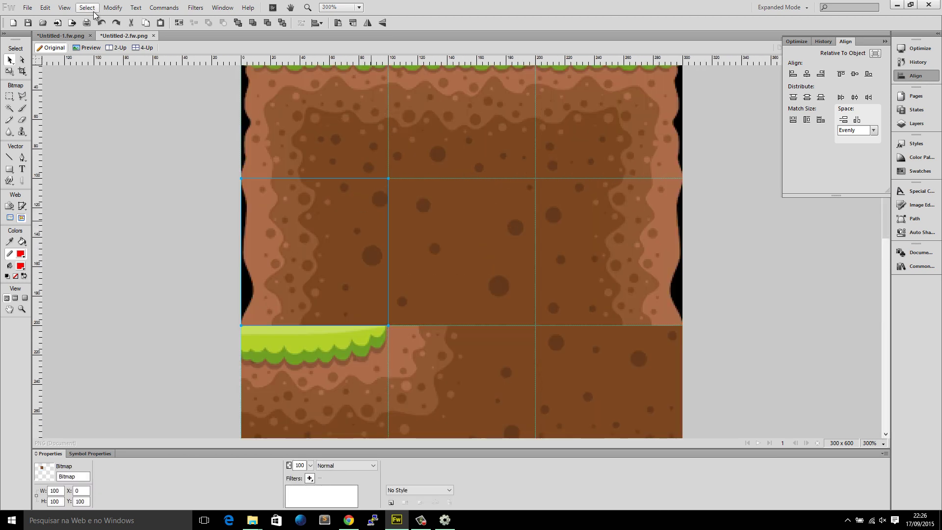
{"action": "left_click", "coordinate": [65, 8]}
{"action": "mouse_move", "coordinate": [86, 141]}
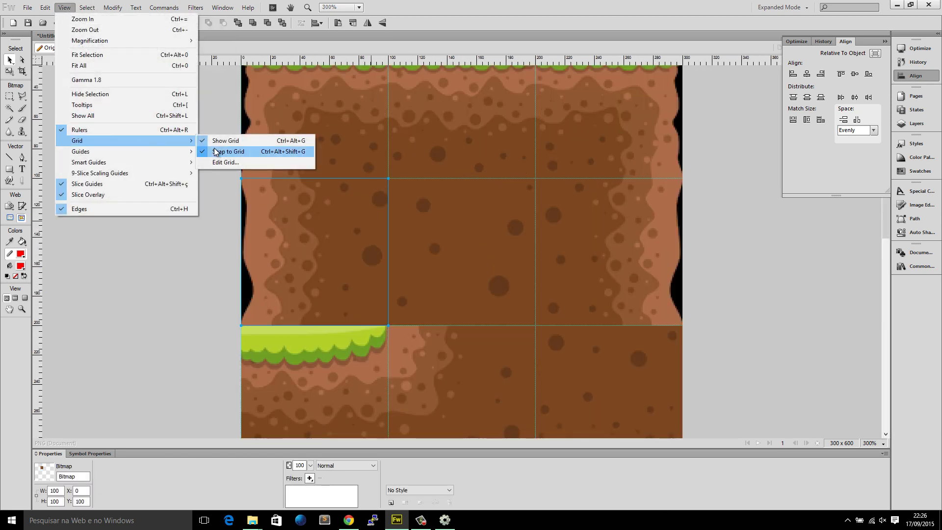
{"action": "left_click", "coordinate": [204, 250]}
{"action": "key", "text": "ctrl+alt+g"}
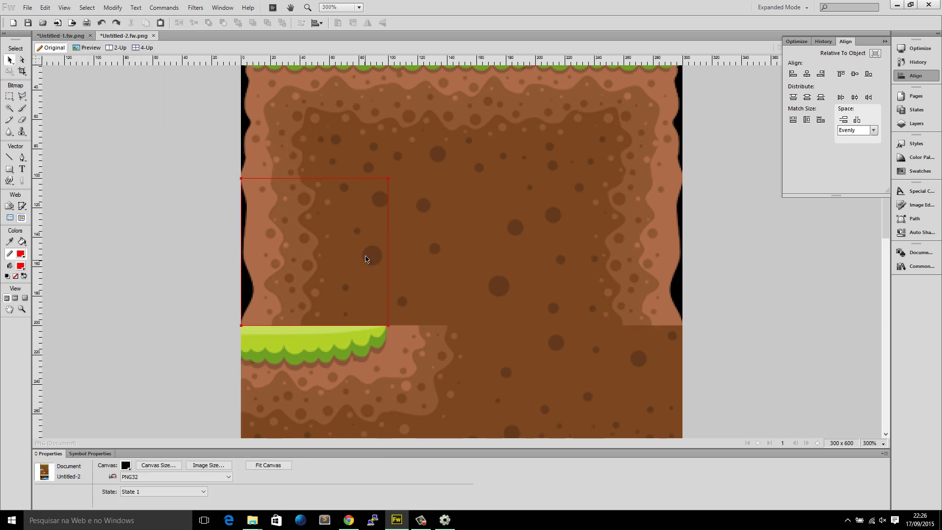
Select the first tile of the second row and examine the seam along its right edge.
{"action": "key", "text": "ctrl+8"}
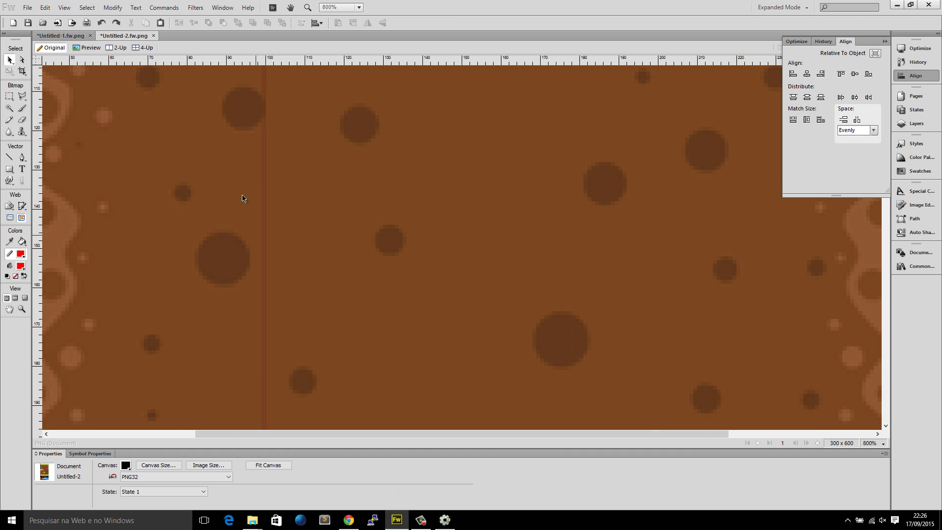
{"action": "scroll", "coordinate": [257, 157], "scroll_direction": "up", "scroll_amount": 1}
{"action": "scroll", "coordinate": [255, 196], "scroll_direction": "down", "scroll_amount": 2}
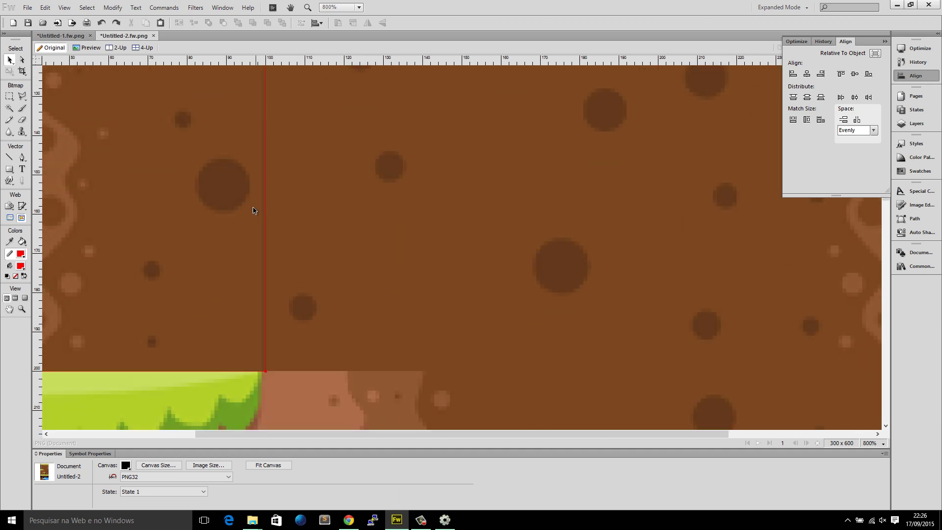
{"action": "left_click", "coordinate": [245, 283]}
{"action": "scroll", "coordinate": [244, 283], "scroll_direction": "up", "scroll_amount": 2}
{"action": "scroll", "coordinate": [245, 286], "scroll_direction": "up", "scroll_amount": 1}
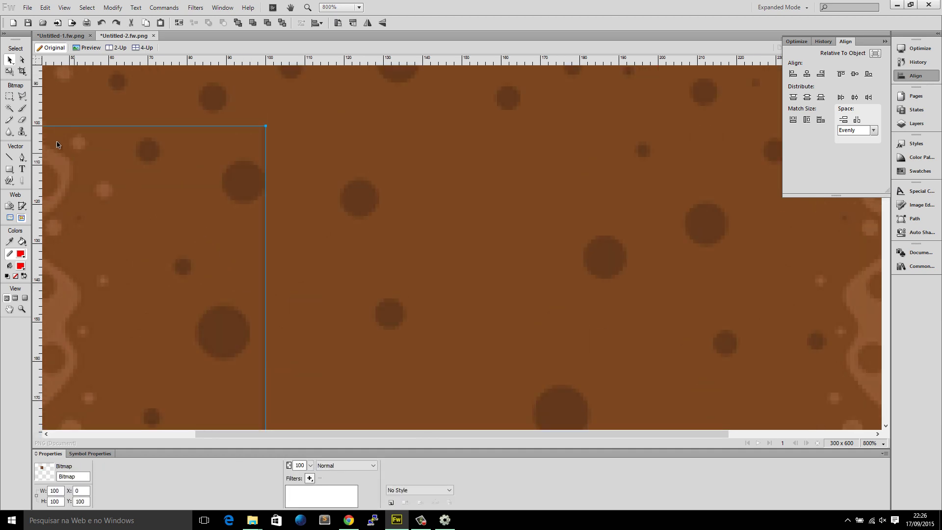
{"action": "left_click", "coordinate": [10, 98]}
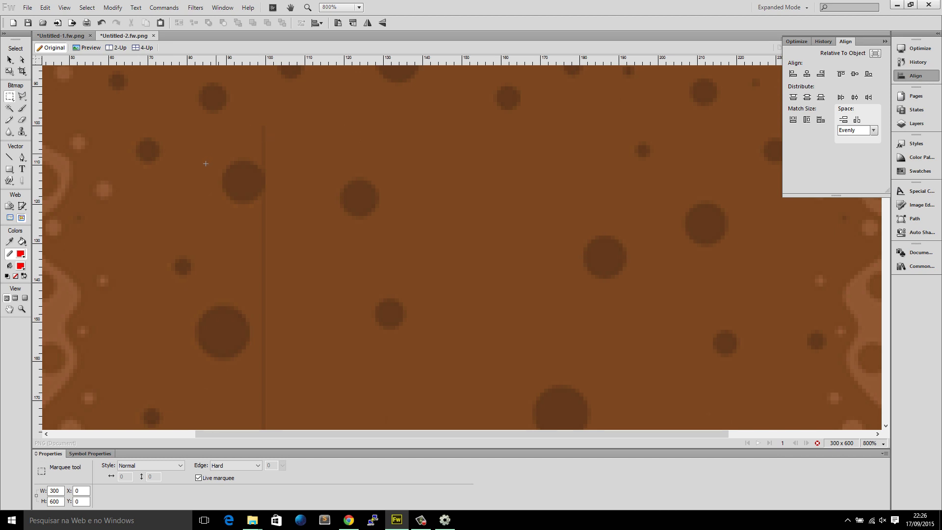
{"action": "key", "text": "ctrl+z"}
{"action": "scroll", "coordinate": [218, 223], "scroll_direction": "left", "scroll_amount": 1}
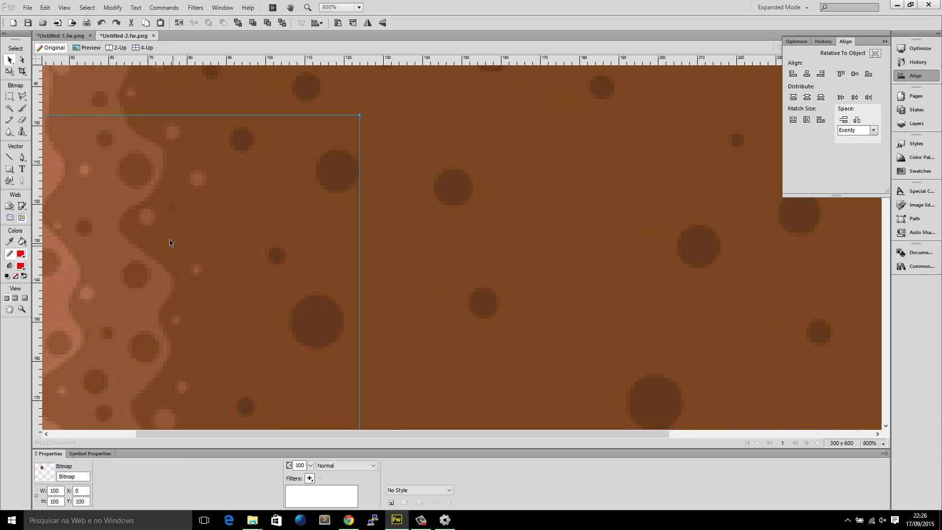
Marquee a strip about 3 by 102 pixels from X 99 over the tile's right edge, delete its pixels and clear the selection.
{"action": "left_click", "coordinate": [11, 100]}
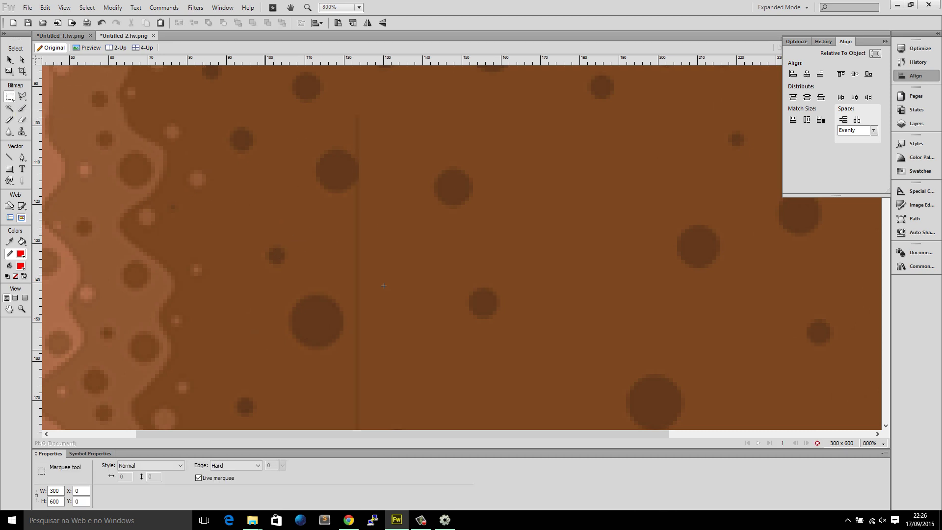
{"action": "left_click_drag", "start_coordinate": [366, 108], "coordinate": [355, 286]}
{"action": "scroll", "coordinate": [356, 149], "scroll_direction": "down", "scroll_amount": 3}
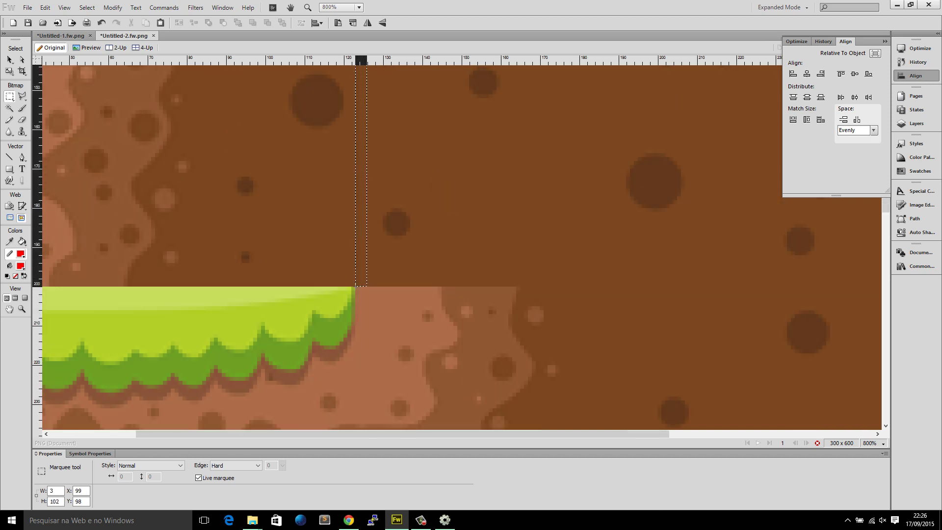
{"action": "scroll", "coordinate": [358, 245], "scroll_direction": "up", "scroll_amount": 5}
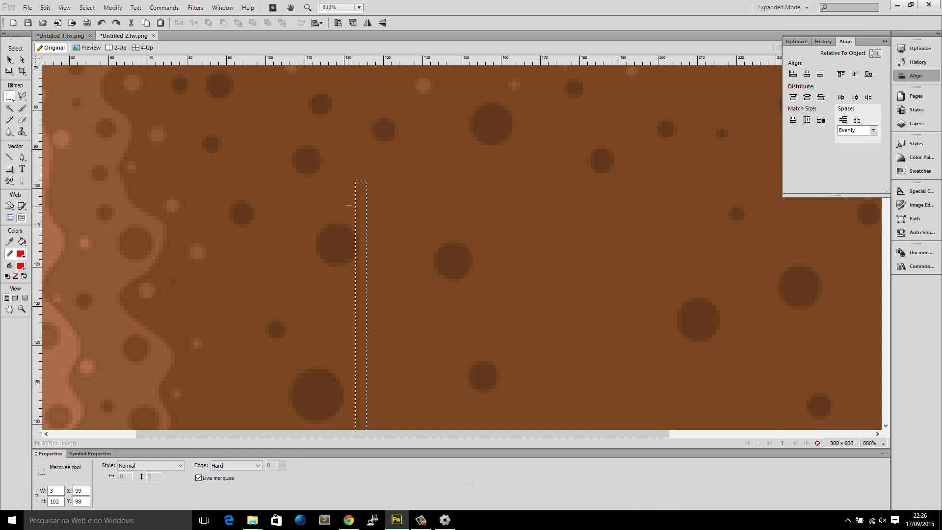
{"action": "scroll", "coordinate": [470, 199], "scroll_direction": "up", "scroll_amount": 2, "text": "ctrl"}
{"action": "key", "text": "Delete"}
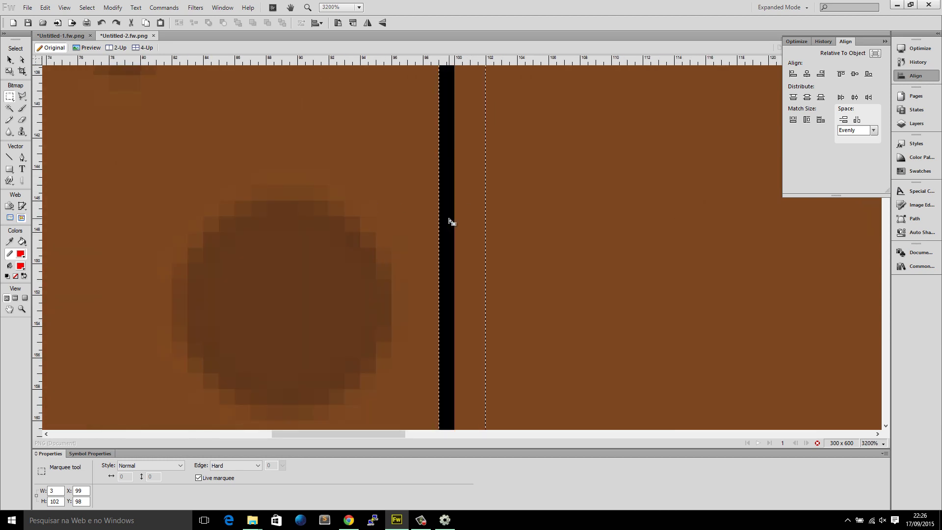
{"action": "key", "text": "ctrl+d"}
Set the trimmed tile's width to 100 pixels so it fills its grid cell.
{"action": "left_click", "coordinate": [9, 60]}
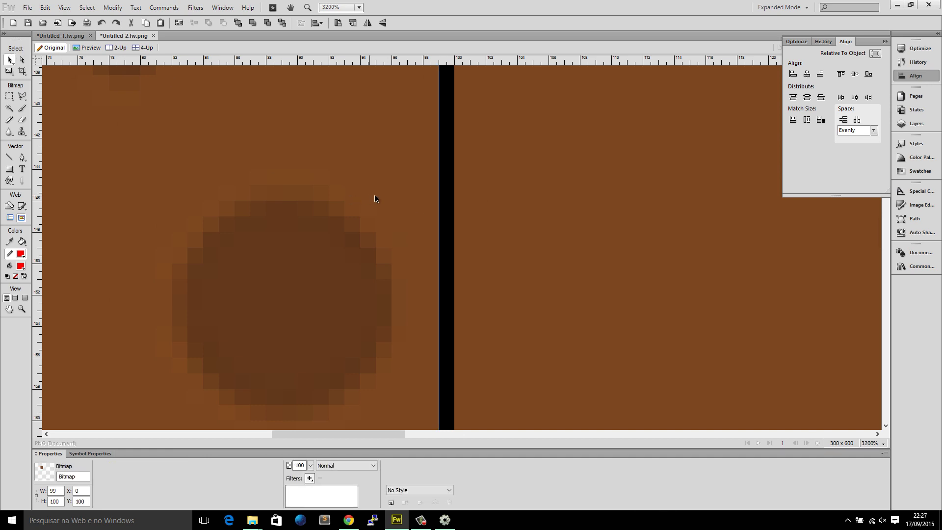
{"action": "left_click_drag", "start_coordinate": [60, 491], "coordinate": [43, 489]}
{"action": "key", "text": "Return"}
{"action": "key", "text": "ctrl+1"}
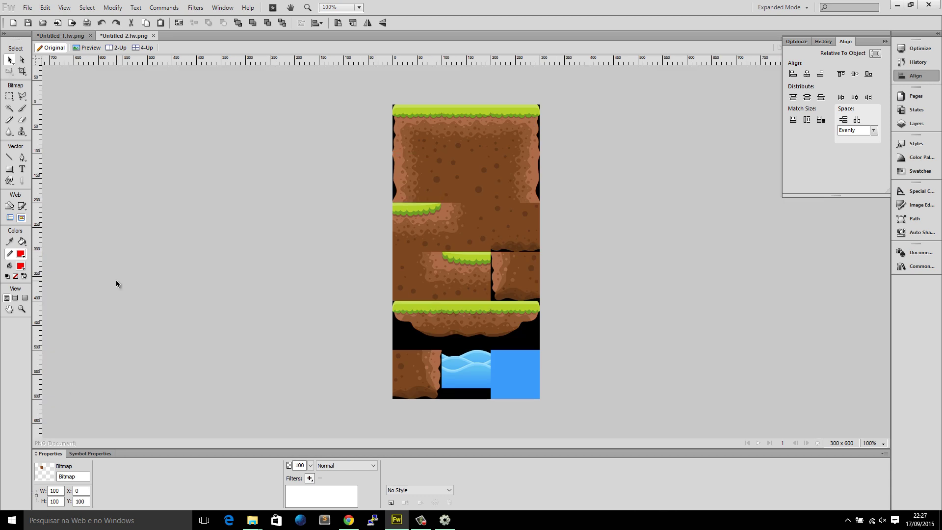
Make the canvas of the tileset document transparent.
{"action": "left_click", "coordinate": [116, 280]}
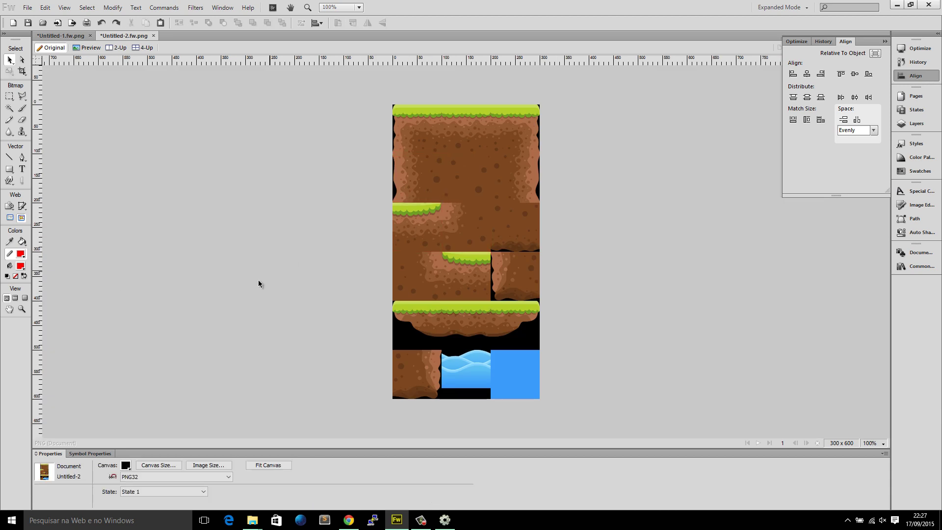
{"action": "left_click", "coordinate": [126, 465]}
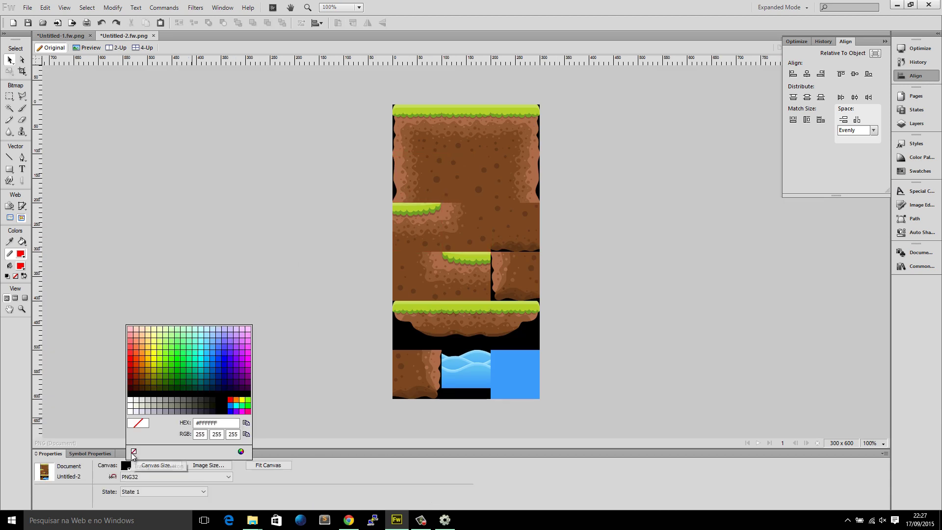
{"action": "left_click", "coordinate": [133, 452]}
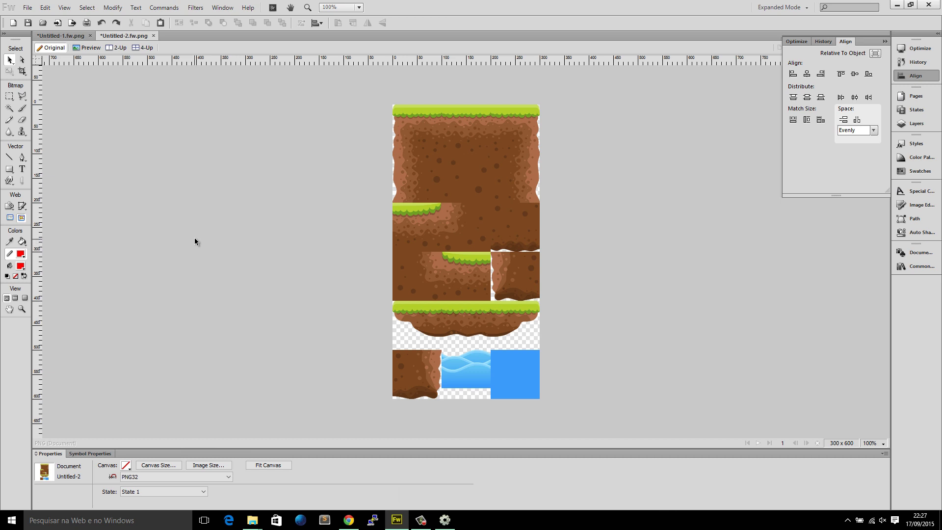
Export the tileset as a PNG 32 image named tilemap_floresta in the Go Ninja folder.
{"action": "key", "text": "ctrl+shift+x"}
{"action": "left_click", "coordinate": [809, 343]}
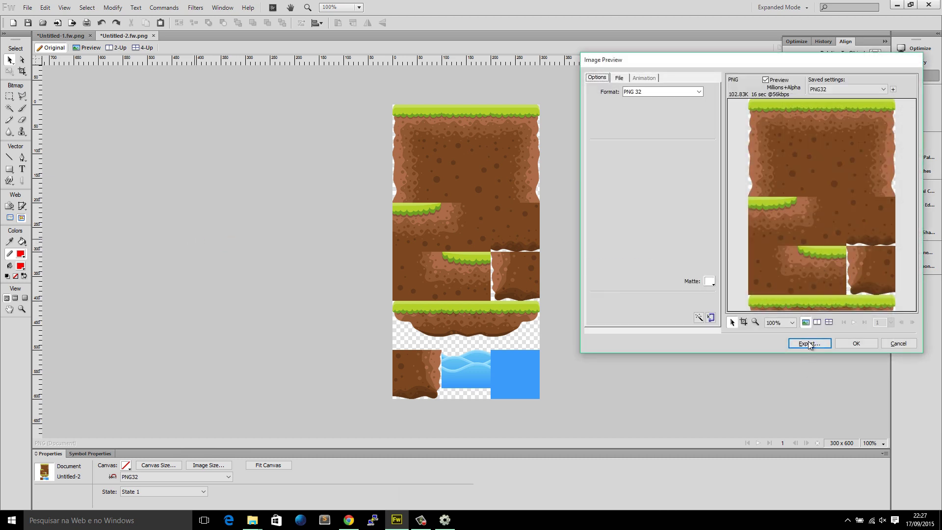
{"action": "double_click", "coordinate": [752, 118]}
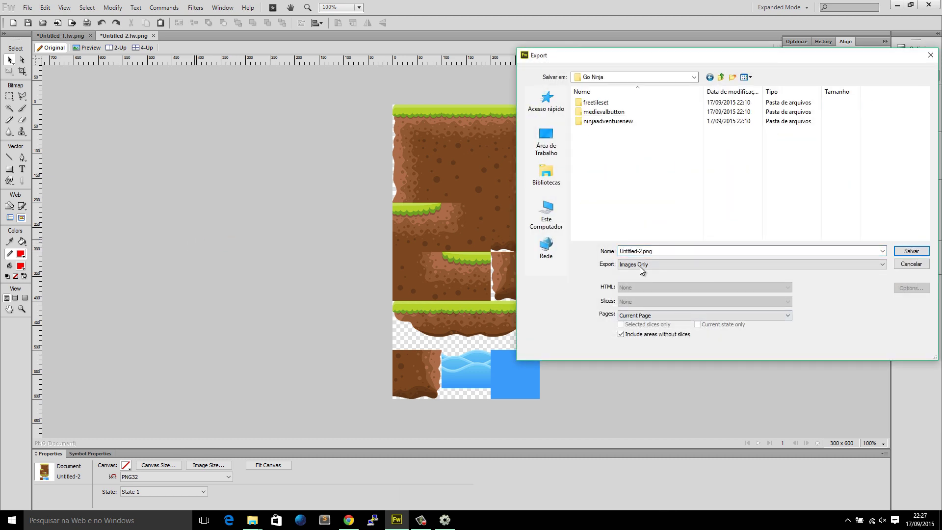
{"action": "type", "text": "tilemap_floresta"}
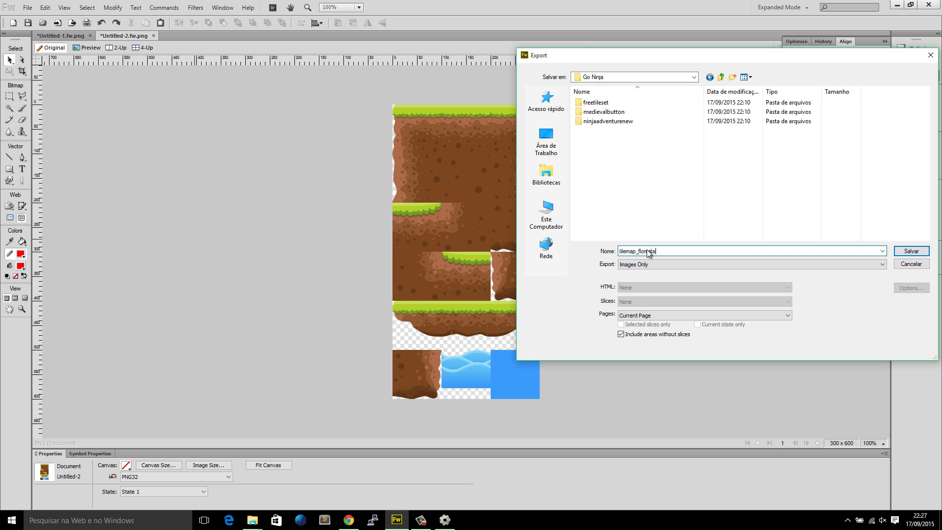
{"action": "key", "text": "Return"}
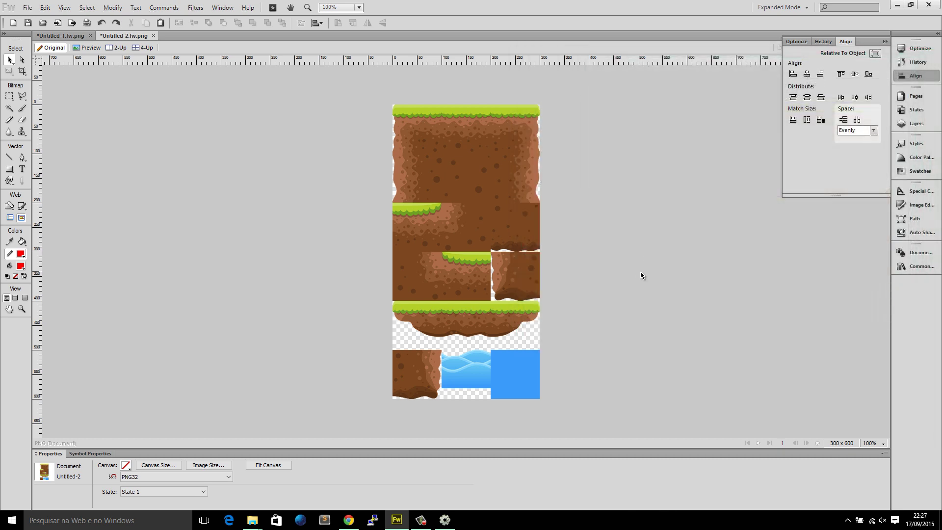
Switch to Construct 2 and close the Start page, leaving Layout 1 in view.
{"action": "left_click", "coordinate": [444, 519]}
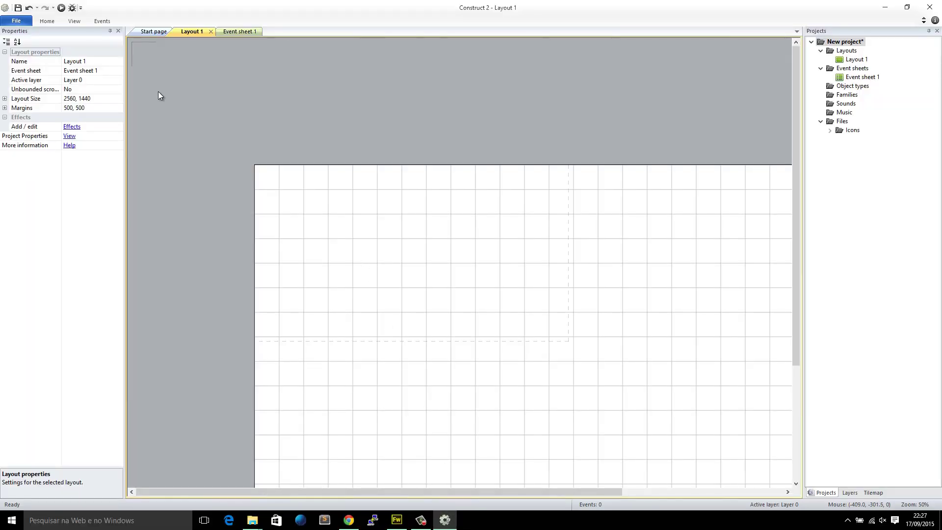
{"action": "left_click", "coordinate": [146, 32]}
{"action": "left_click", "coordinate": [188, 33]}
{"action": "left_click", "coordinate": [163, 33]}
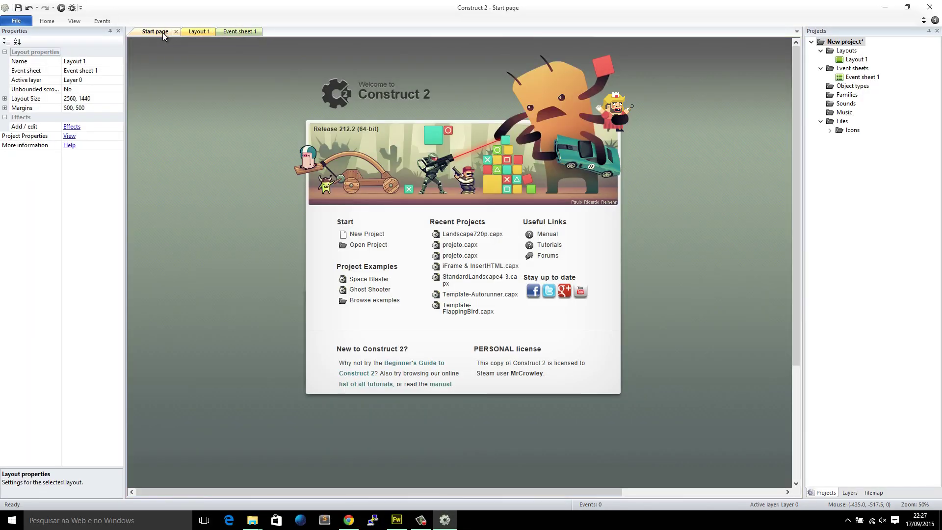
{"action": "left_click", "coordinate": [177, 32]}
{"action": "left_click", "coordinate": [162, 32]}
{"action": "left_click", "coordinate": [74, 21]}
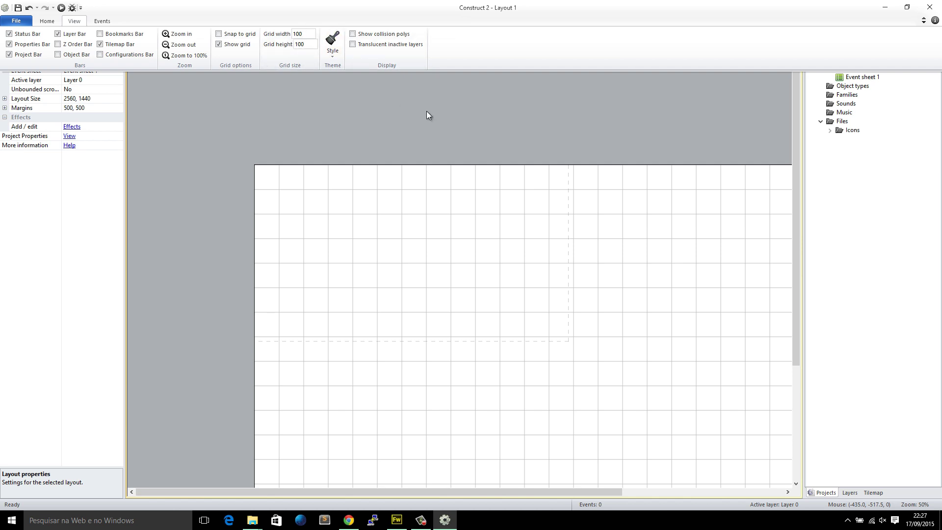
{"action": "left_click", "coordinate": [305, 225]}
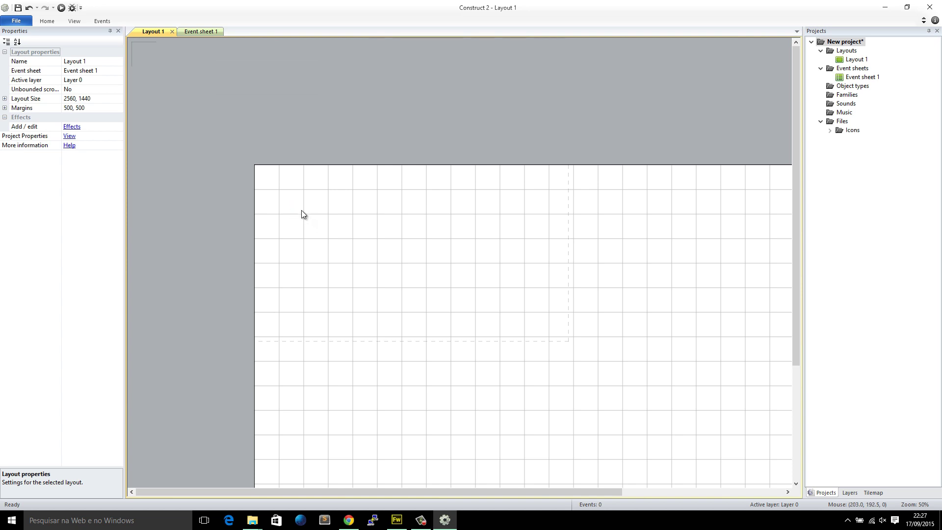
Insert a Tilemap object into Layout 1.
{"action": "mouse_move", "coordinate": [311, 220]}
{"action": "left_mouse_down"}
{"action": "mouse_move", "coordinate": [299, 202]}
{"action": "mouse_move", "coordinate": [298, 211]}
{"action": "left_mouse_up"}
{"action": "scroll", "coordinate": [723, 367], "scroll_direction": "down", "scroll_amount": 3}
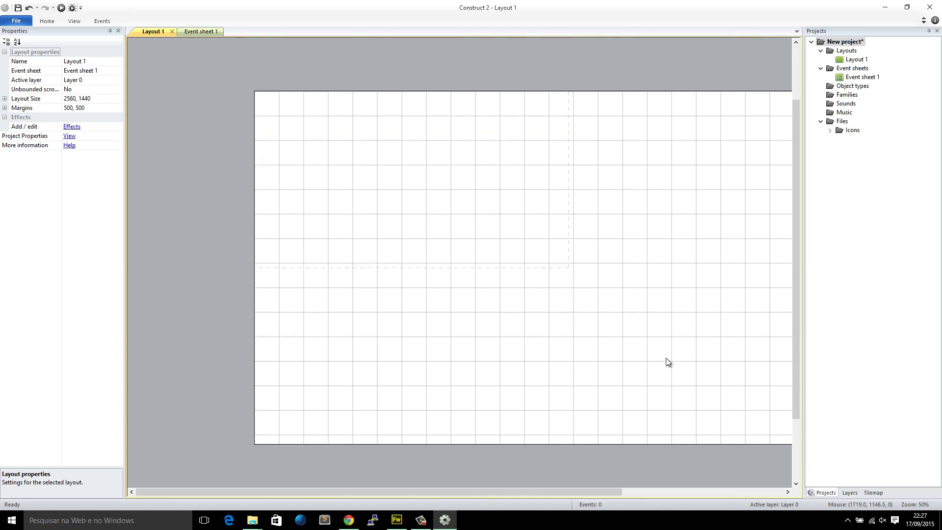
{"action": "double_click", "coordinate": [332, 189]}
{"action": "scroll", "coordinate": [331, 191], "scroll_direction": "down", "scroll_amount": 5}
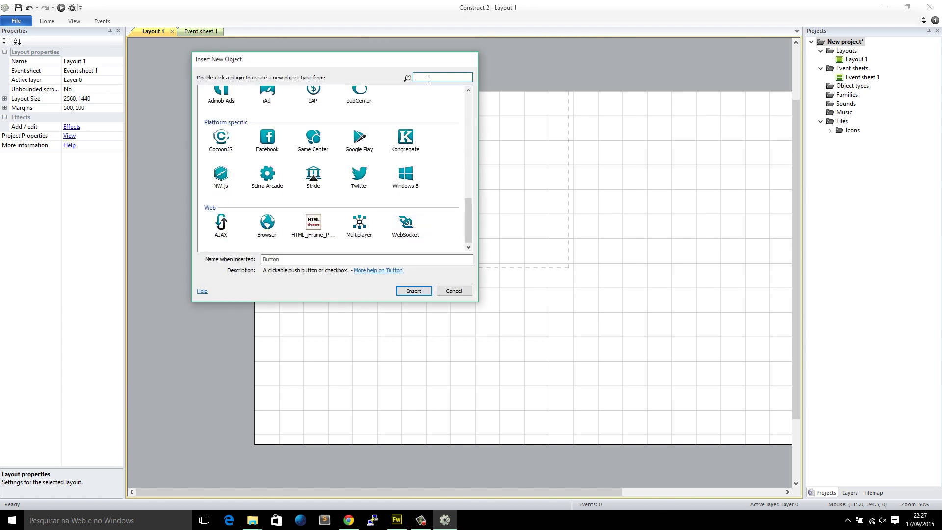
{"action": "type", "text": "tilema"}
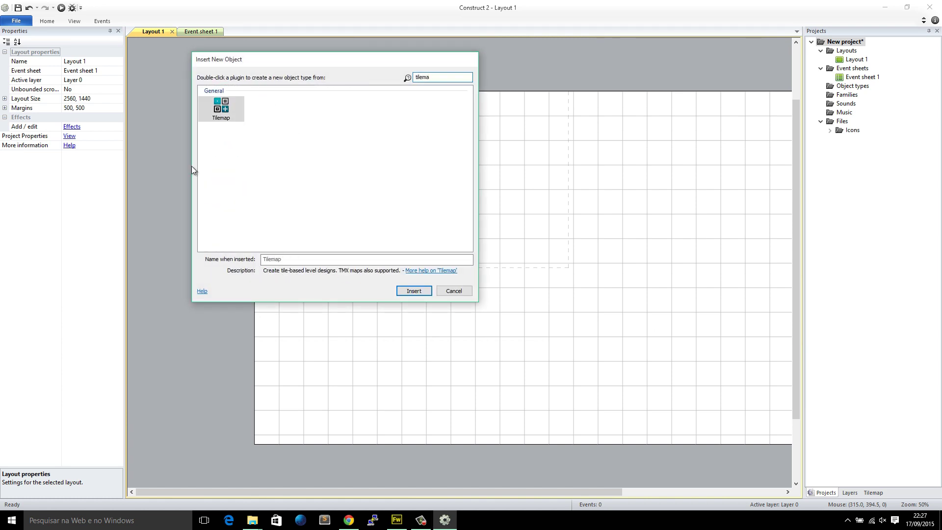
{"action": "double_click", "coordinate": [222, 107]}
{"action": "left_click", "coordinate": [353, 172]}
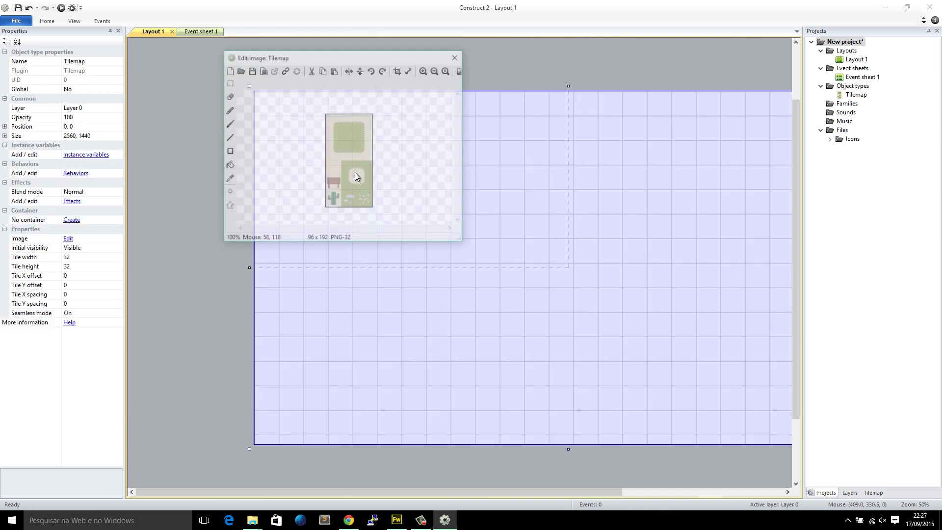
Load tilemap_floresta.png from the desktop's Go Ninja folder as the tilemap's image and close the image editor.
{"action": "left_click", "coordinate": [239, 70]}
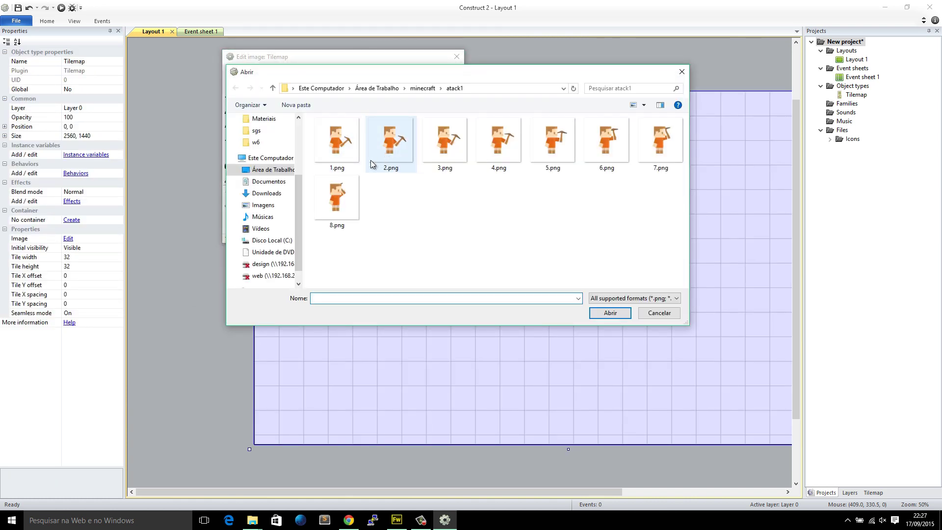
{"action": "left_click", "coordinate": [272, 169]}
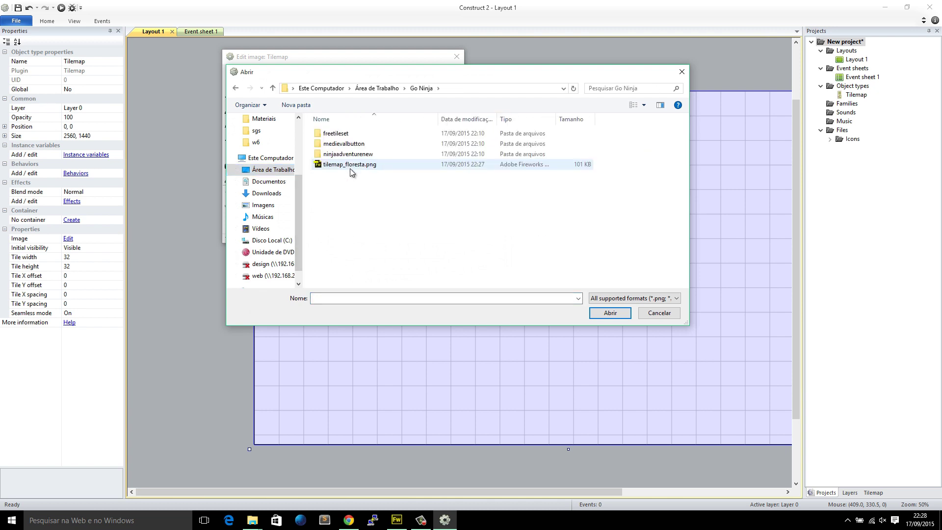
{"action": "double_click", "coordinate": [350, 167]}
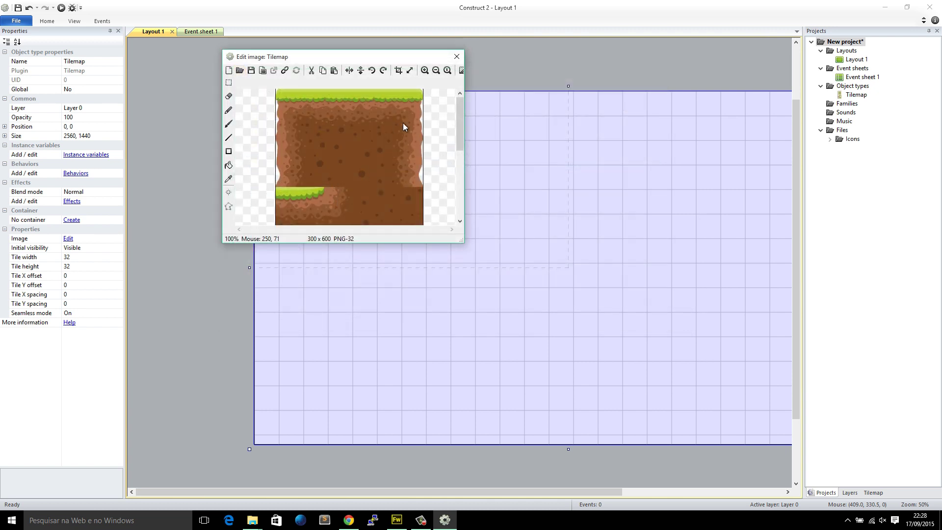
{"action": "left_click", "coordinate": [456, 56]}
{"action": "left_click", "coordinate": [196, 230]}
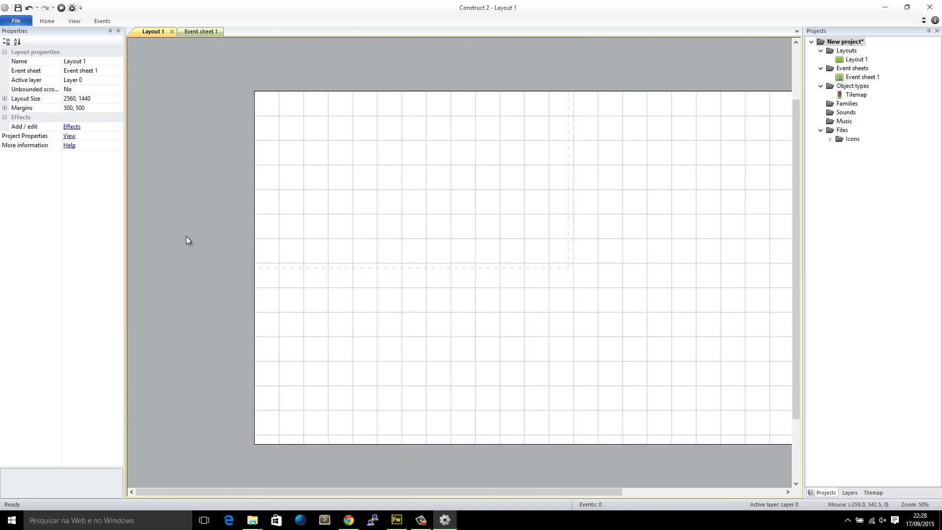
Set the width of the tilemap object to 2500.
{"action": "left_click", "coordinate": [273, 178]}
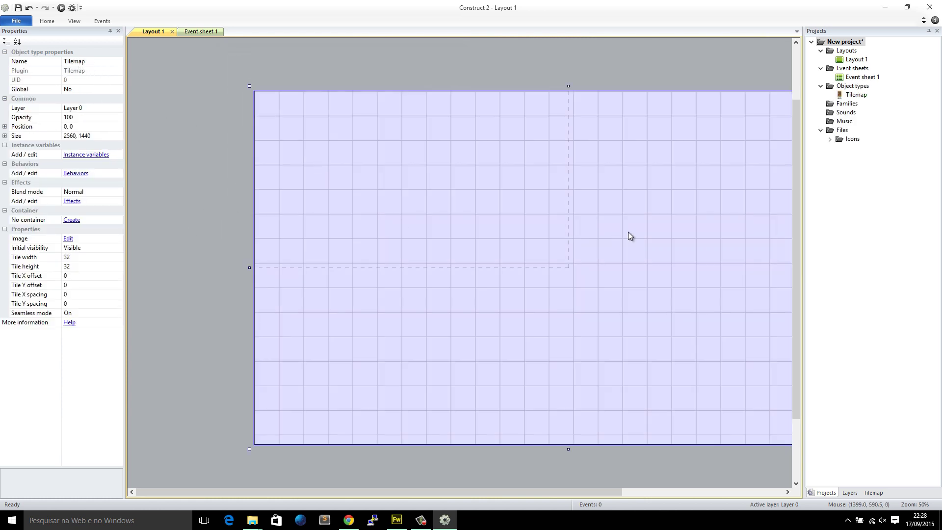
{"action": "middle_click_drag", "start_coordinate": [699, 265], "coordinate": [530, 198]}
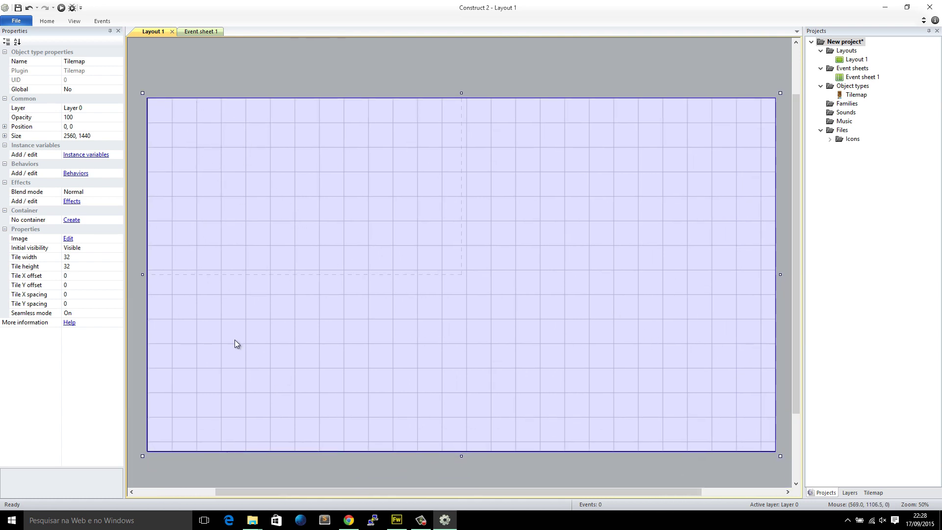
{"action": "middle_click_drag", "start_coordinate": [283, 200], "coordinate": [310, 216]}
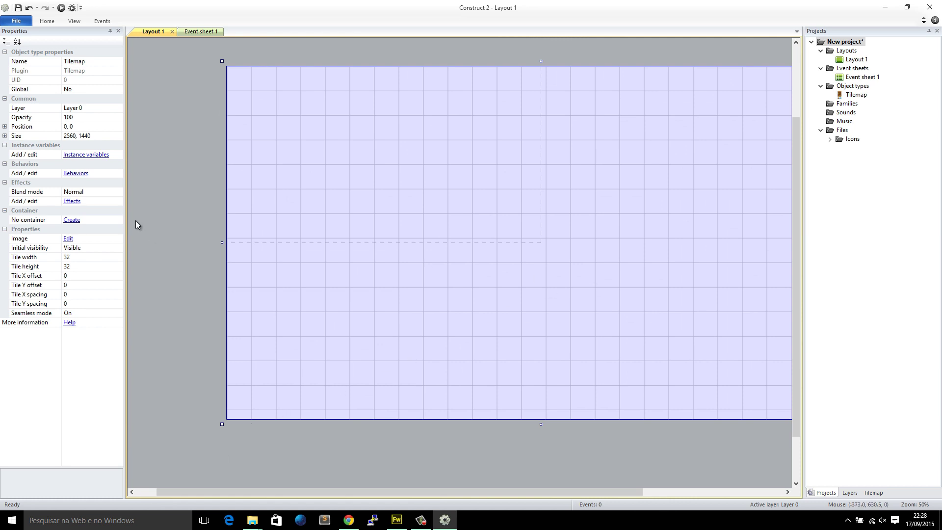
{"action": "left_click", "coordinate": [72, 137]}
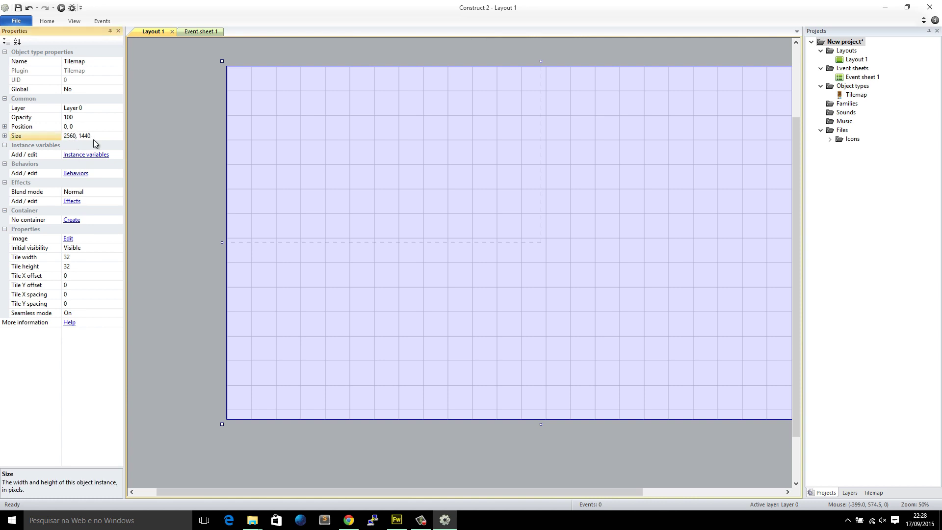
{"action": "type", "text": "00"}
{"action": "key", "text": "Return"}
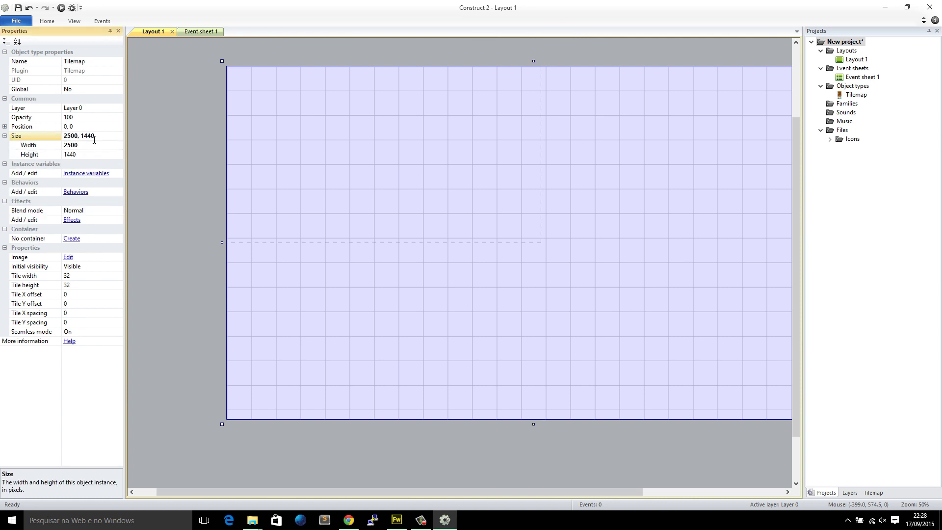
{"action": "left_click", "coordinate": [177, 199]}
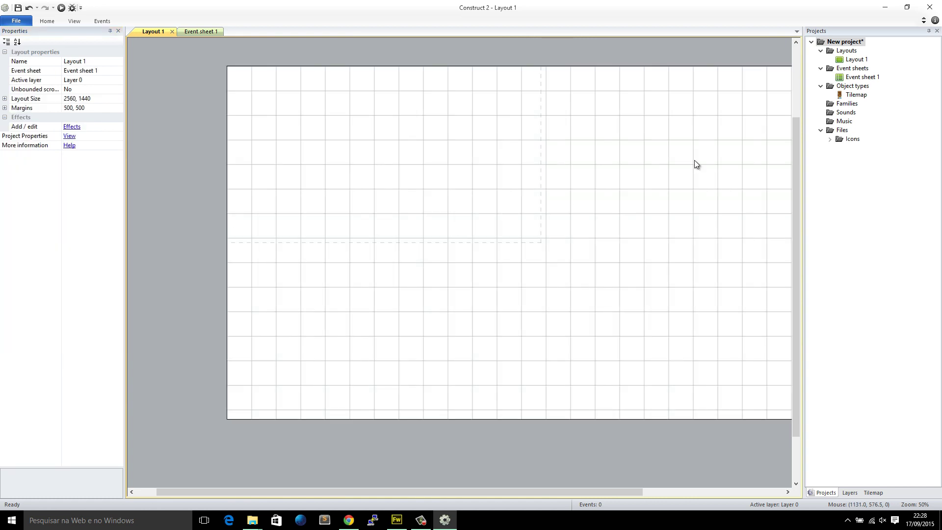
Set the size of Layout 1 to 2500, 1400.
{"action": "left_click", "coordinate": [854, 60]}
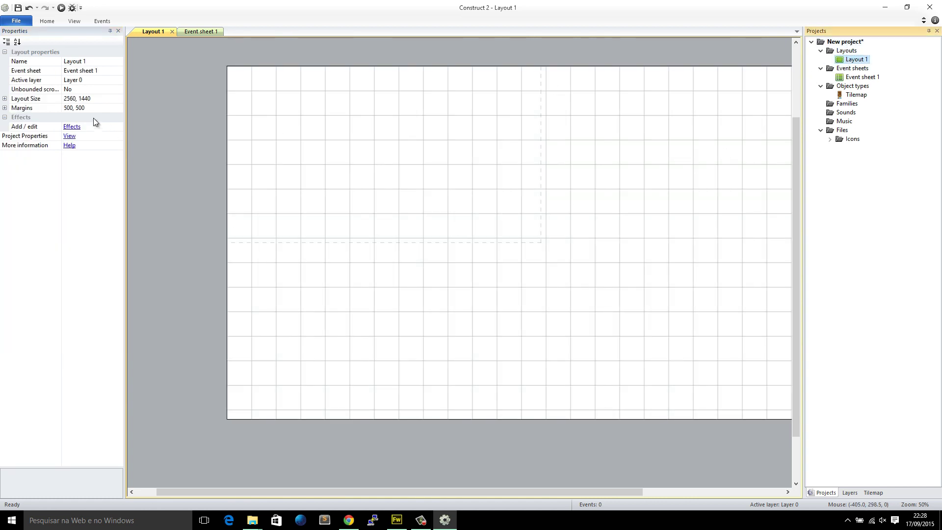
{"action": "left_click", "coordinate": [110, 99]}
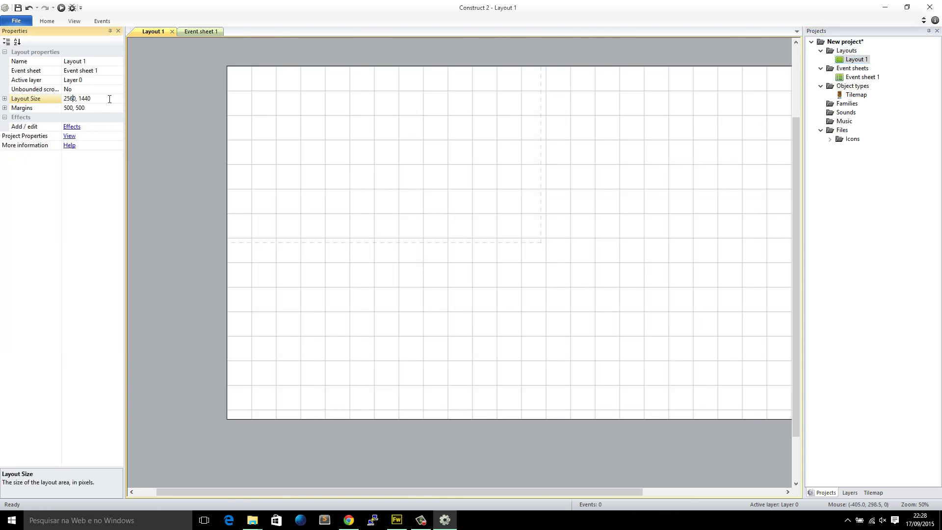
{"action": "type", "text": "0"}
{"action": "key", "text": "Return"}
{"action": "left_click", "coordinate": [109, 98]}
{"action": "key", "text": "End"}
{"action": "left_click_drag", "start_coordinate": [89, 99], "coordinate": [128, 102]}
{"action": "type", "text": "00"}
{"action": "key", "text": "Return"}
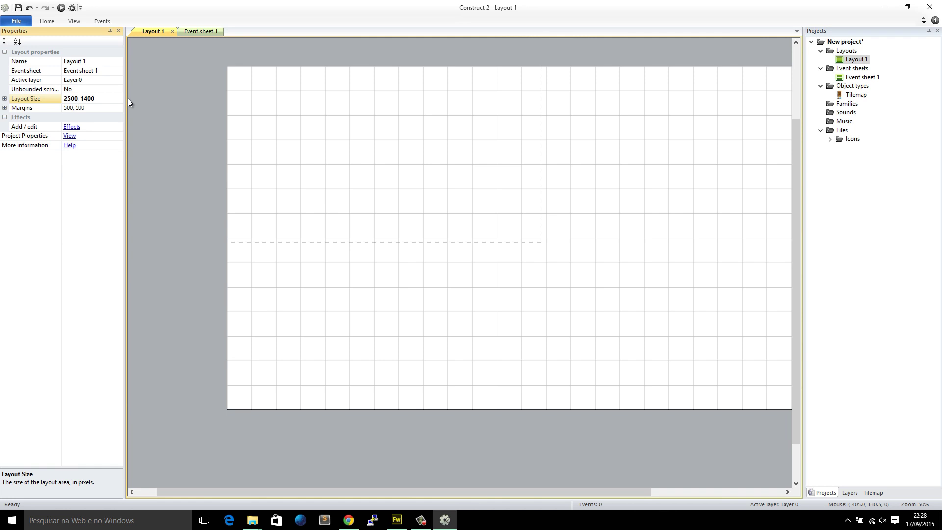
Rename the Tilemap object as floresta_level1.
{"action": "left_click", "coordinate": [410, 425]}
{"action": "middle_click_drag", "start_coordinate": [410, 425], "coordinate": [358, 396]}
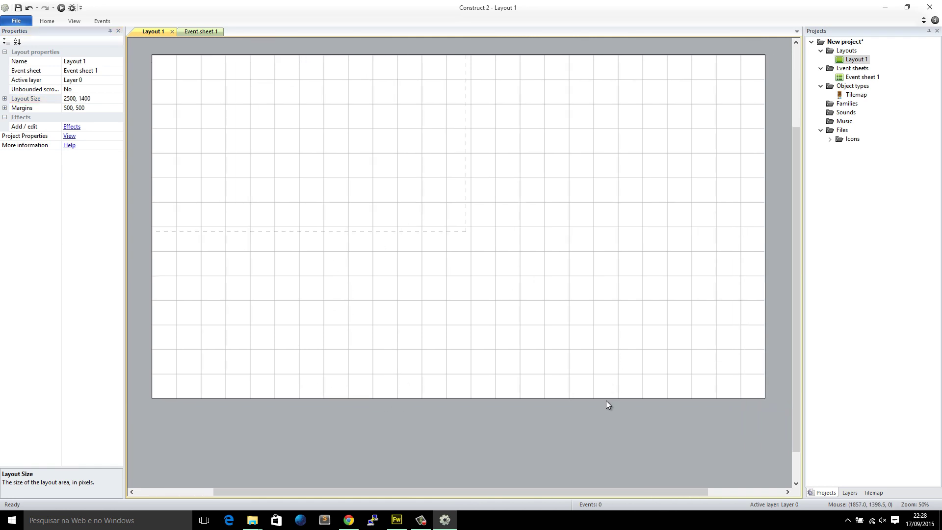
{"action": "middle_click_drag", "start_coordinate": [607, 404], "coordinate": [564, 393]}
{"action": "left_click", "coordinate": [564, 393]}
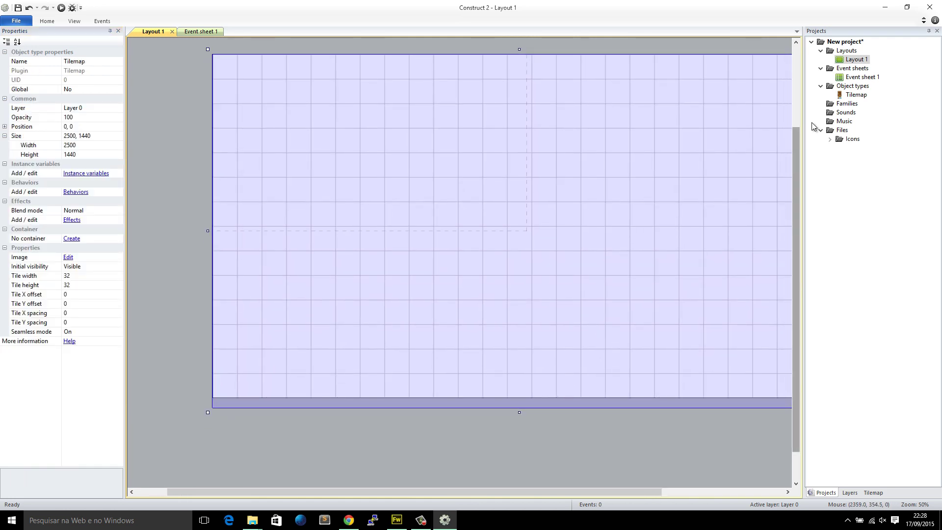
{"action": "scroll", "coordinate": [574, 157], "scroll_direction": "up", "scroll_amount": 2}
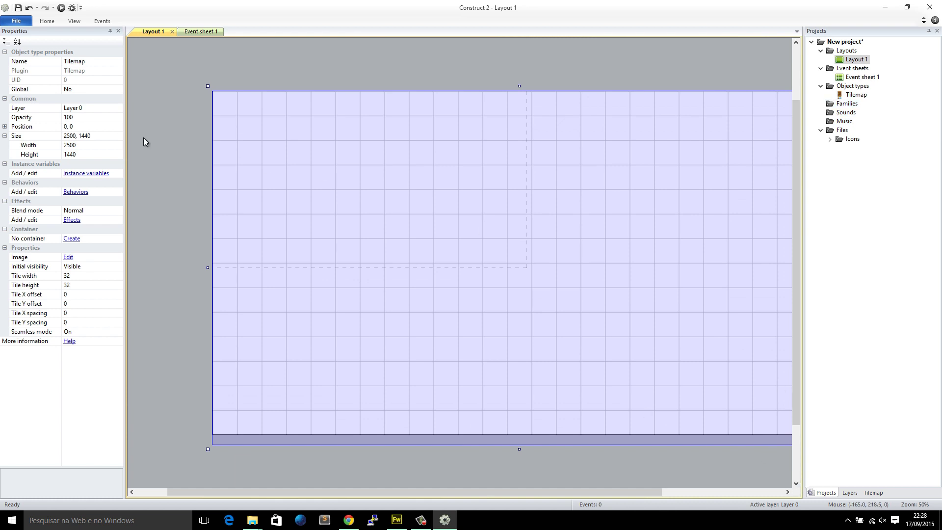
{"action": "left_click", "coordinate": [93, 61]}
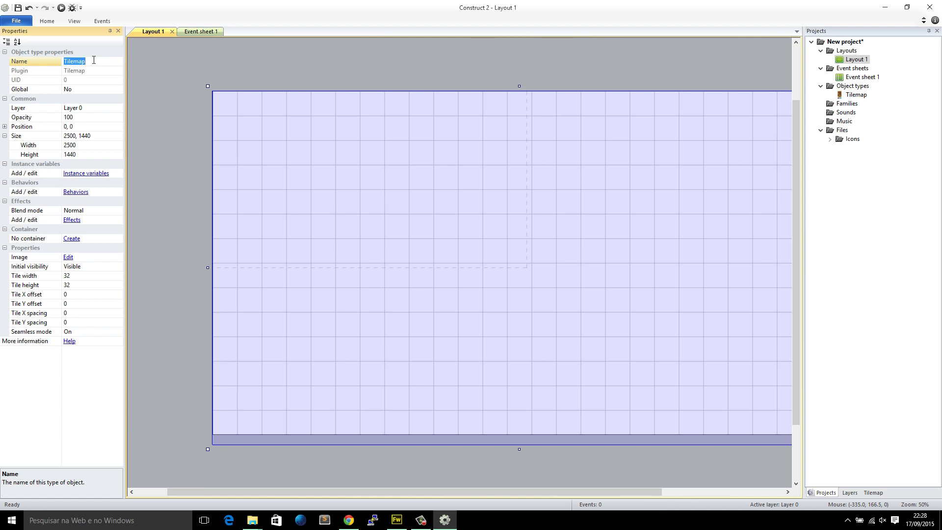
{"action": "type", "text": "floresta_level1"}
{"action": "key", "text": "Return"}
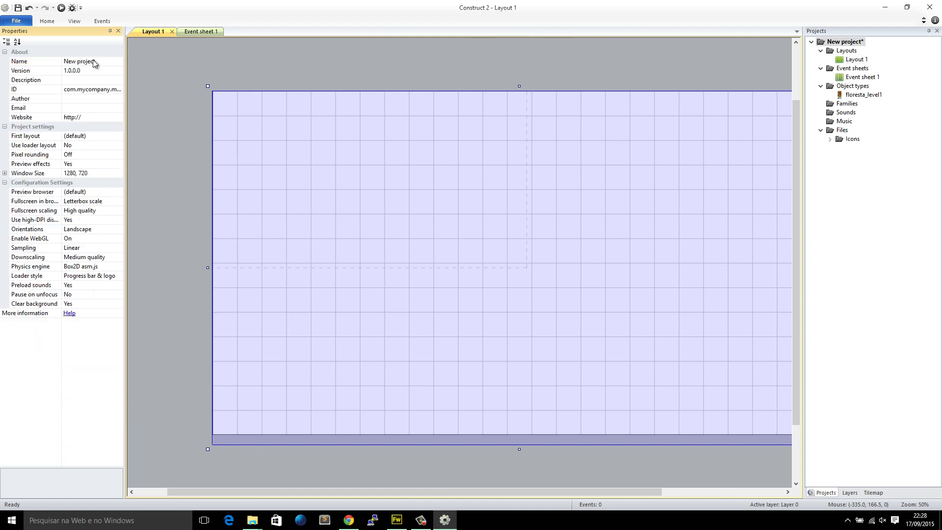
{"action": "left_click", "coordinate": [262, 176]}
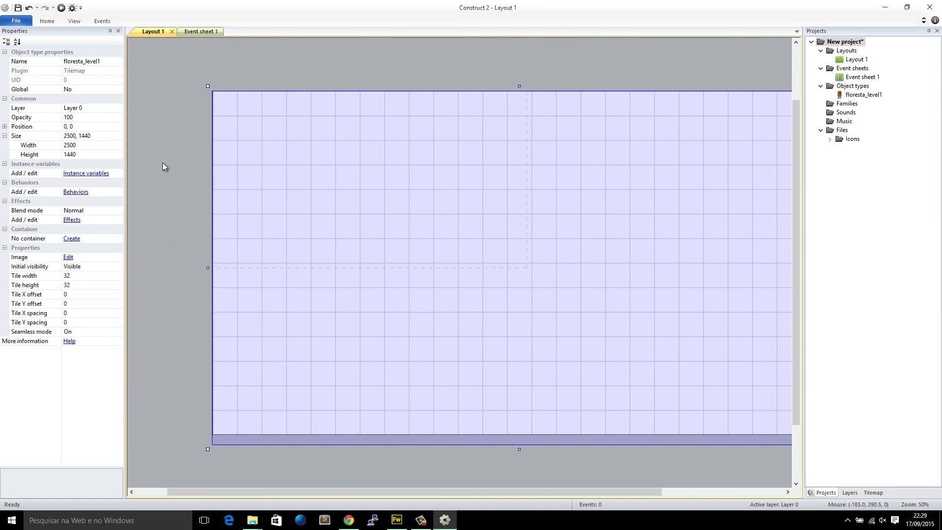
{"action": "left_click_drag", "start_coordinate": [305, 278], "coordinate": [353, 275]}
{"action": "key", "text": "ctrl+z"}
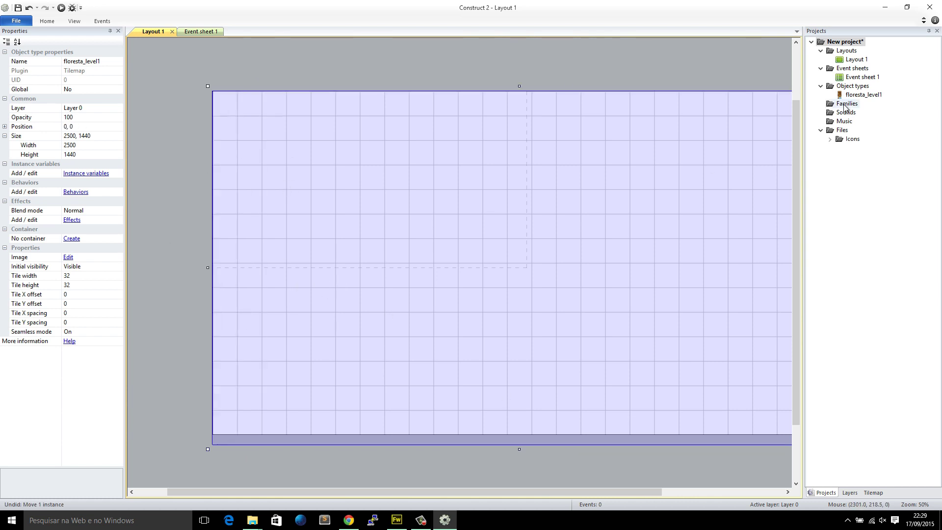
Set the height of the floresta_level1 tilemap to 1400.
{"action": "left_click", "coordinate": [856, 59]}
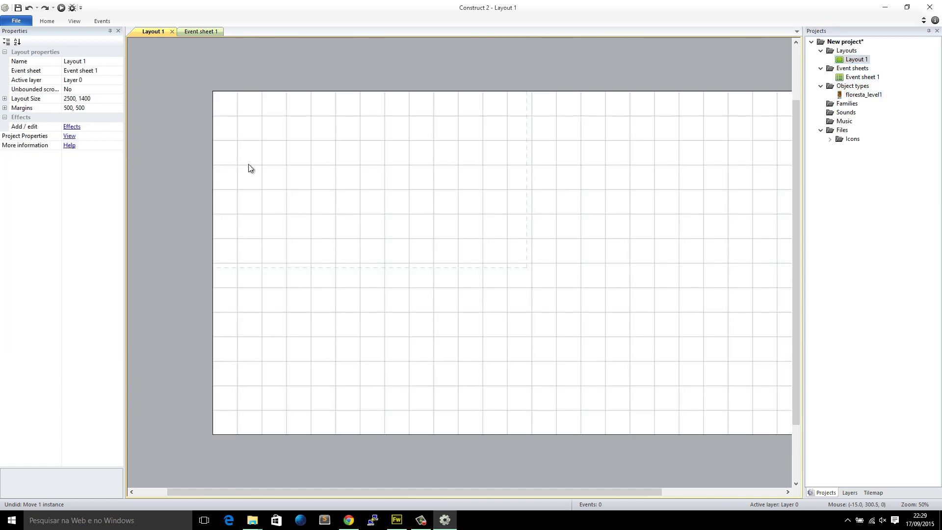
{"action": "left_click", "coordinate": [301, 176]}
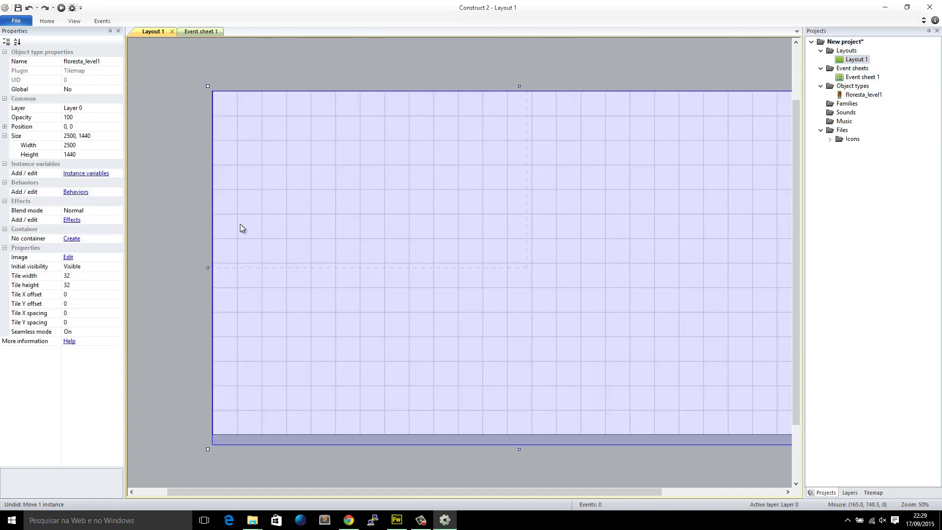
{"action": "left_click", "coordinate": [93, 136]}
{"action": "left_click_drag", "start_coordinate": [84, 136], "coordinate": [106, 136]}
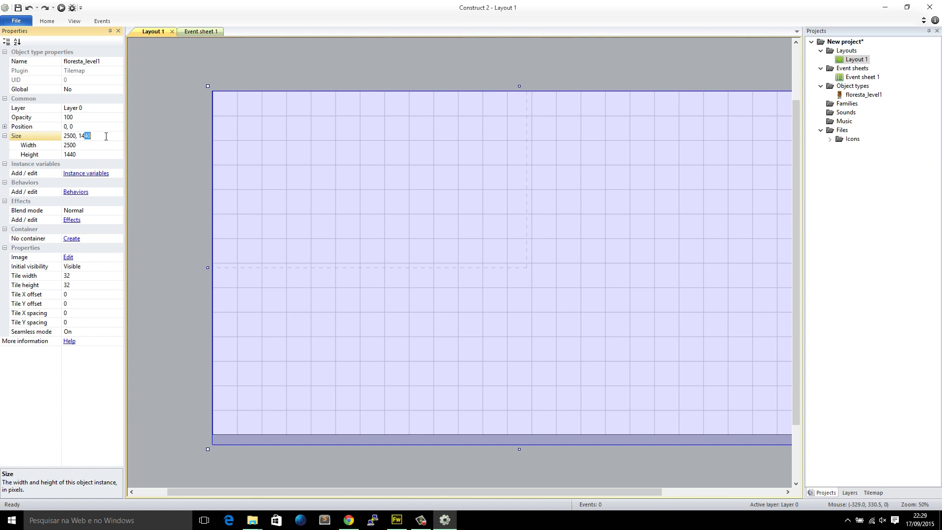
{"action": "type", "text": "00"}
{"action": "key", "text": "Return"}
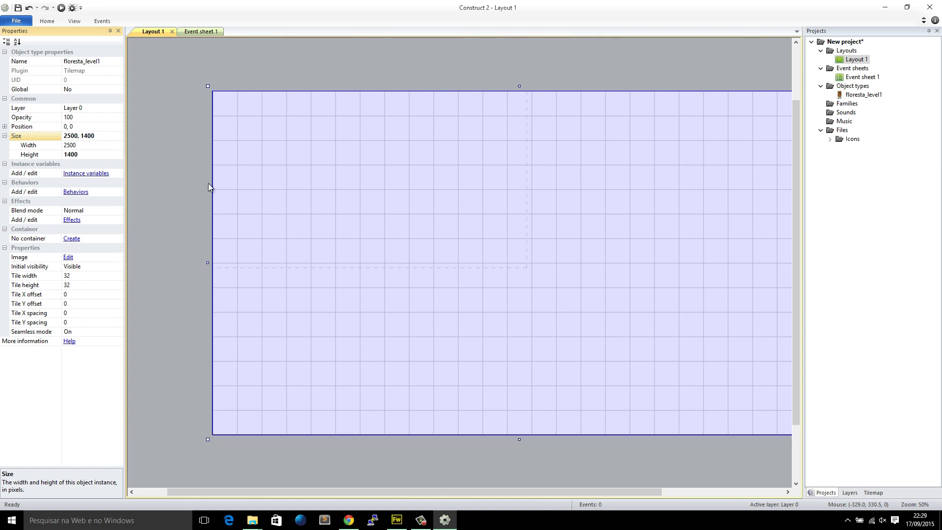
Set the size of Layout 1 to 4000, 1400.
{"action": "middle_click_drag", "start_coordinate": [499, 219], "coordinate": [400, 197]}
{"action": "left_click", "coordinate": [854, 60]}
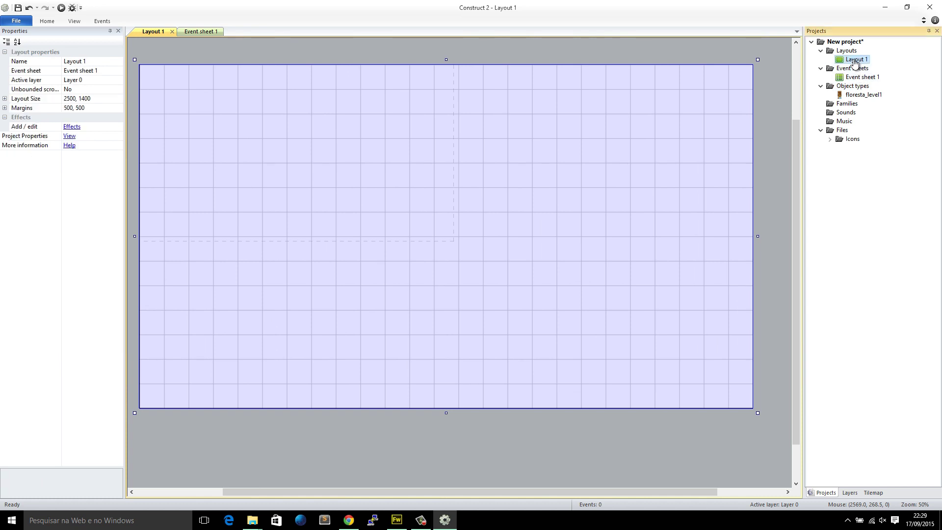
{"action": "left_click", "coordinate": [81, 99]}
{"action": "left_click_drag", "start_coordinate": [63, 98], "coordinate": [67, 99]}
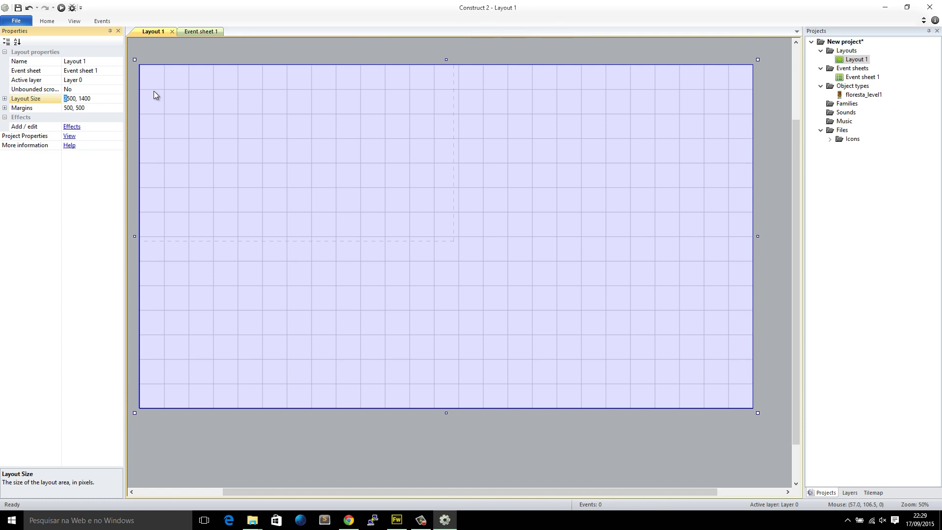
{"action": "type", "text": "4"}
{"action": "key", "text": "shift+Right"}
{"action": "type", "text": "0"}
{"action": "key", "text": "Return"}
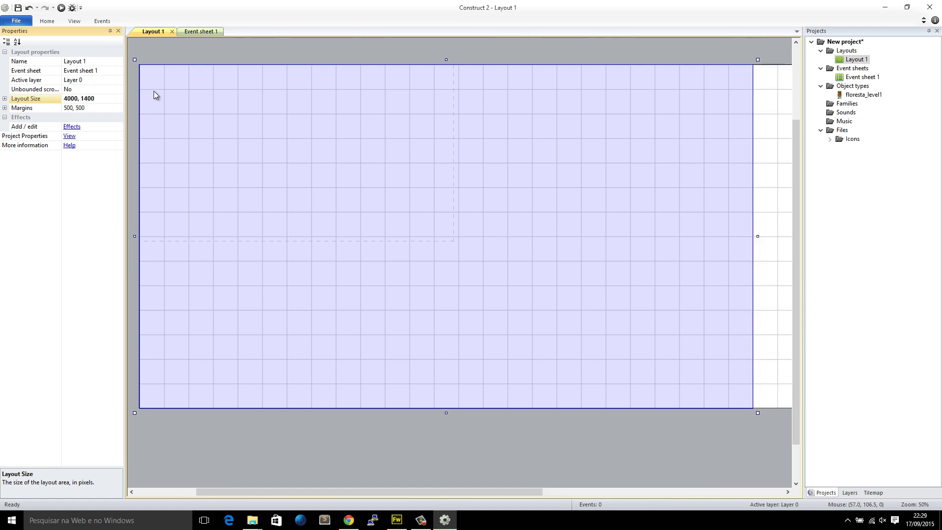
Set the width of the floresta_level1 tilemap to 4000 to match the layout.
{"action": "middle_click_drag", "start_coordinate": [591, 406], "coordinate": [335, 390]}
{"action": "middle_click_drag", "start_coordinate": [525, 380], "coordinate": [346, 324]}
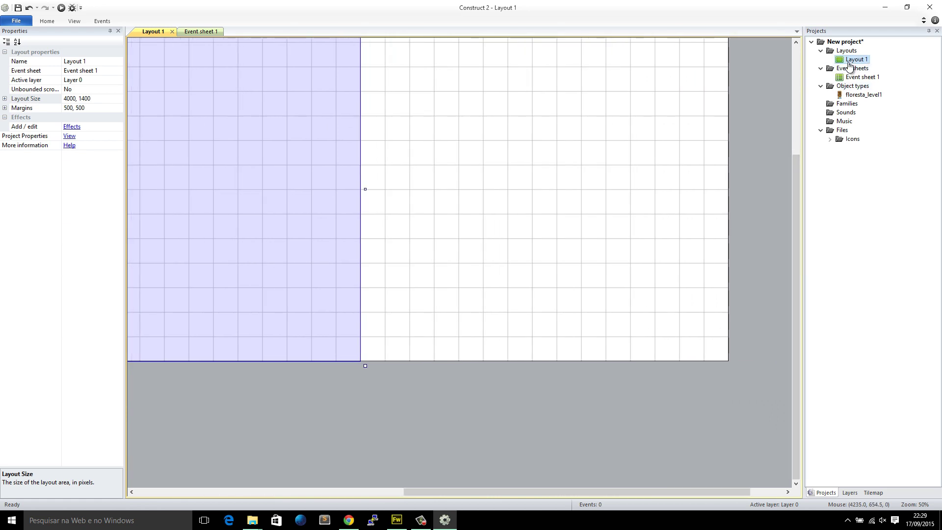
{"action": "left_click", "coordinate": [370, 416]}
{"action": "left_click", "coordinate": [196, 181]}
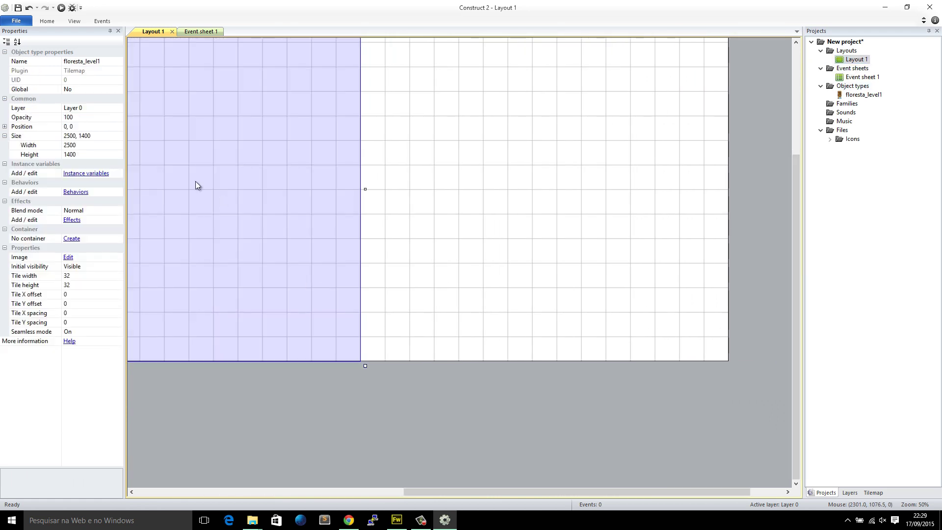
{"action": "left_click", "coordinate": [82, 135]}
{"action": "key", "text": "shift+Left"}
{"action": "key", "text": "shift+Left"}
{"action": "key", "text": "shift+Left"}
{"action": "key", "text": "shift+Left"}
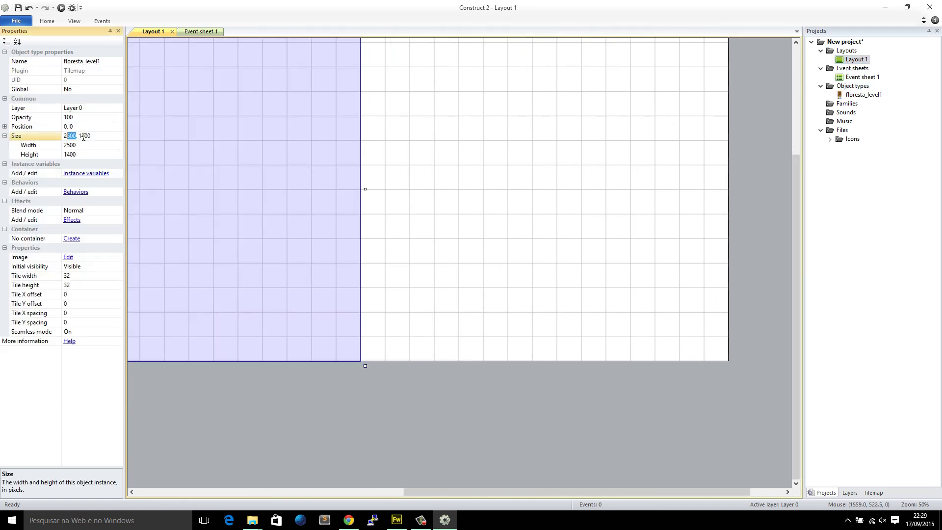
{"action": "type", "text": "4000"}
{"action": "key", "text": "Return"}
{"action": "left_click", "coordinate": [358, 420]}
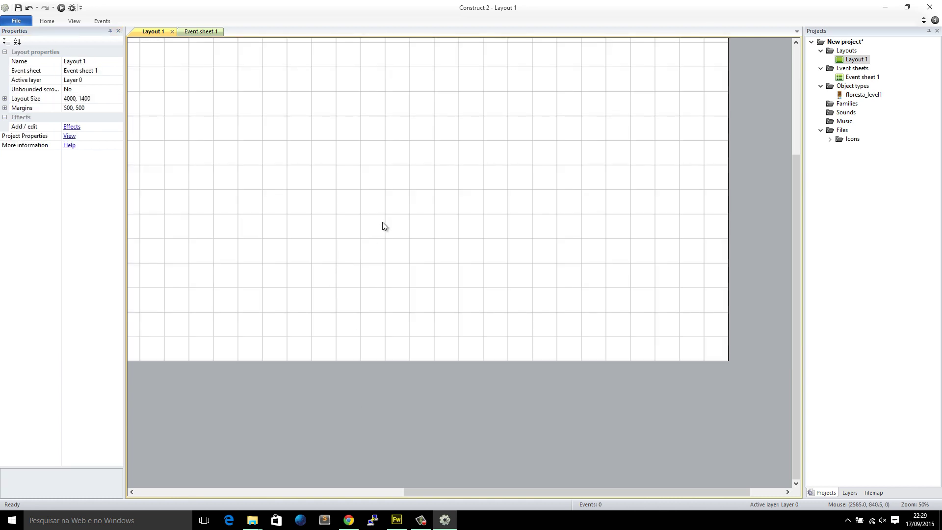
{"action": "left_click", "coordinate": [423, 220]}
{"action": "scroll", "coordinate": [555, 196], "scroll_direction": "up", "scroll_amount": 3}
{"action": "scroll", "coordinate": [461, 189], "scroll_direction": "left", "scroll_amount": 4}
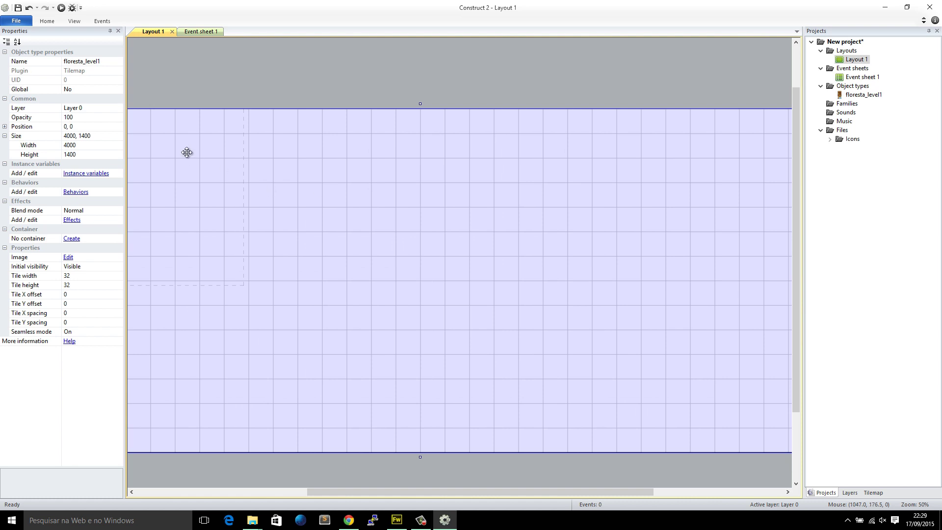
Show the tileset of floresta_level1 and set its tile width and tile height to 100.
{"action": "middle_click_drag", "start_coordinate": [185, 151], "coordinate": [891, 479]}
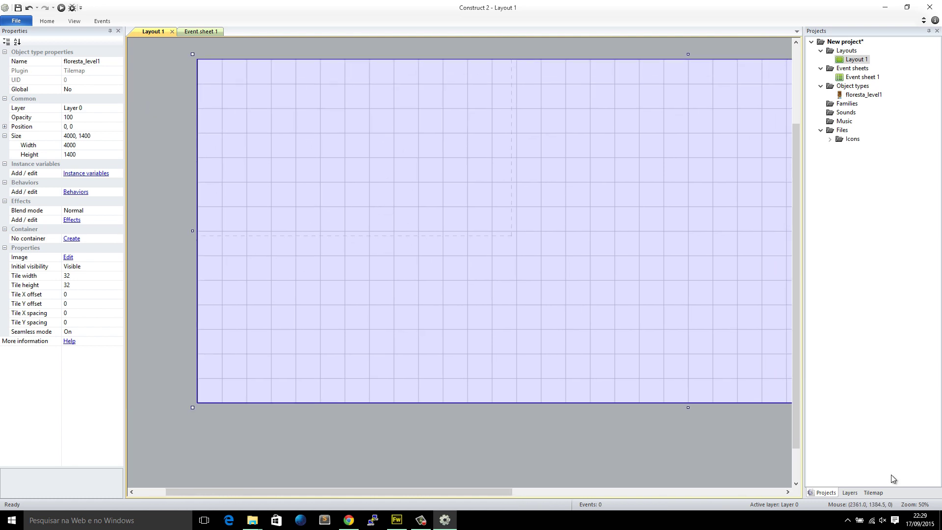
{"action": "left_click", "coordinate": [874, 492]}
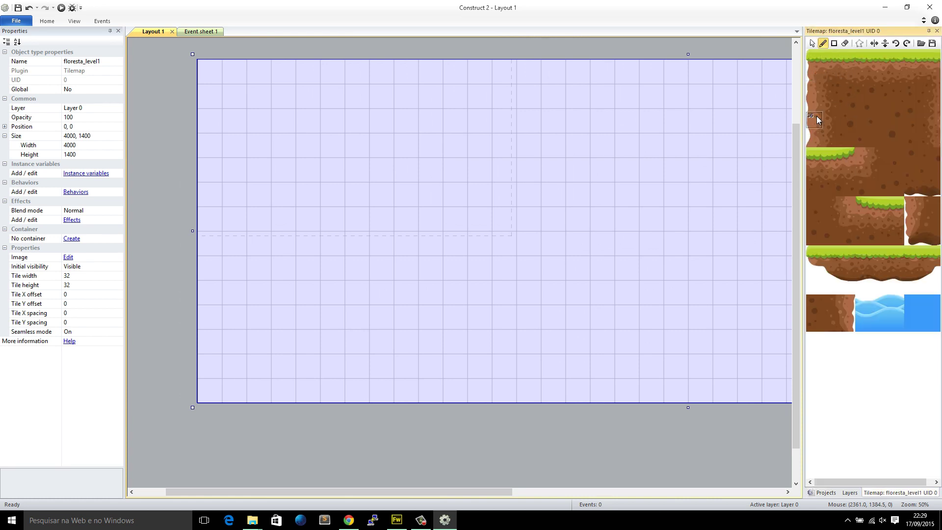
{"action": "mouse_move", "coordinate": [814, 62]}
{"action": "left_mouse_down"}
{"action": "mouse_move", "coordinate": [870, 158]}
{"action": "mouse_move", "coordinate": [835, 110]}
{"action": "mouse_move", "coordinate": [817, 58]}
{"action": "left_mouse_up"}
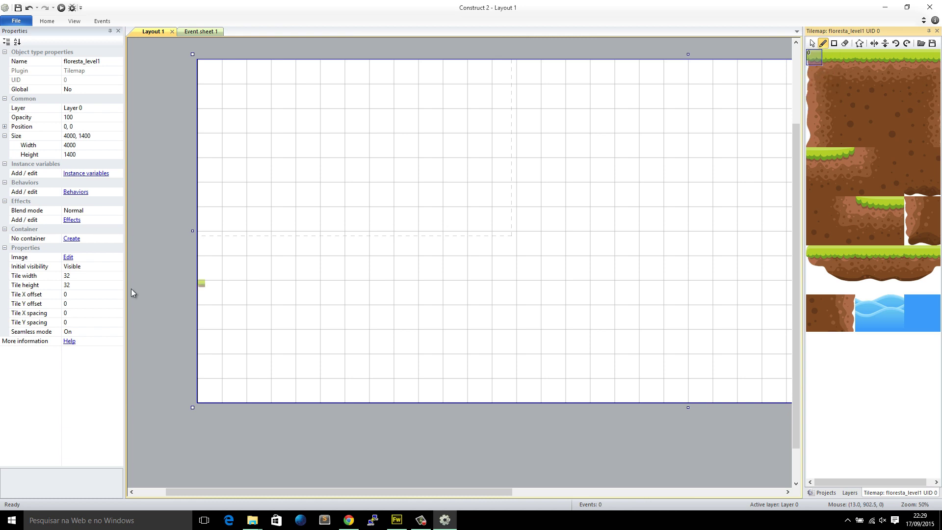
{"action": "left_click", "coordinate": [812, 43]}
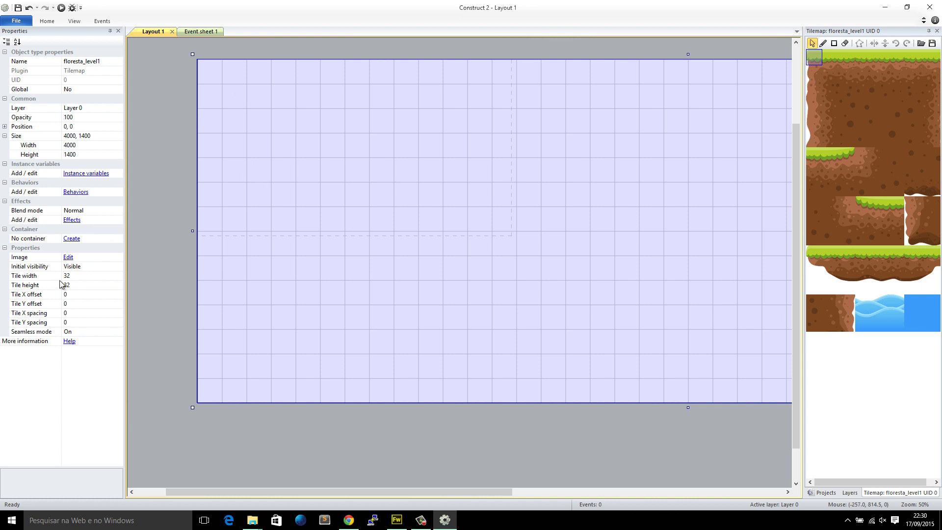
{"action": "left_click", "coordinate": [88, 275]}
{"action": "type", "text": "100"}
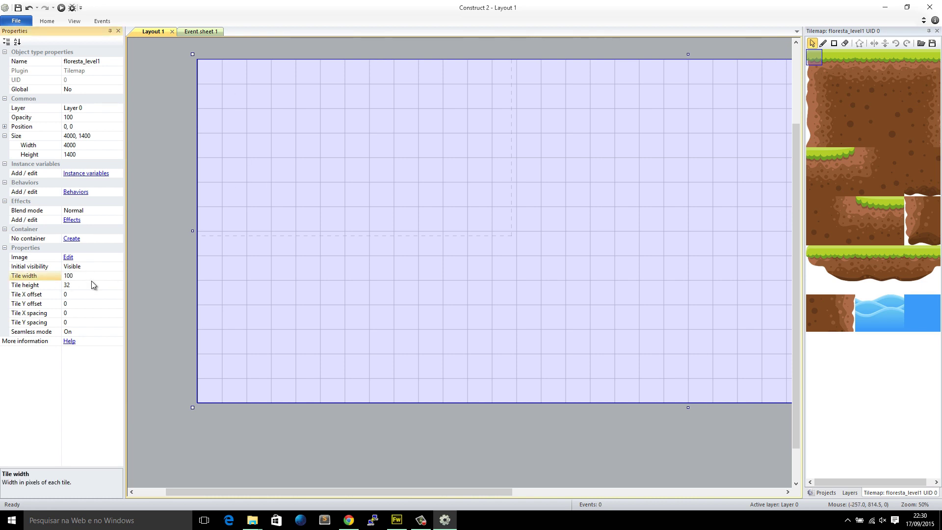
{"action": "left_click", "coordinate": [91, 285]}
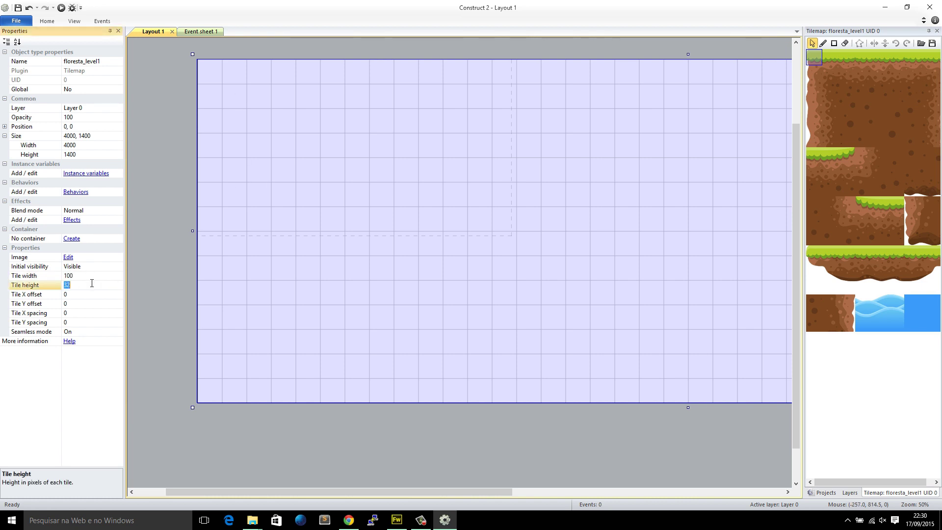
{"action": "type", "text": "100"}
{"action": "left_click", "coordinate": [262, 410]}
{"action": "left_click", "coordinate": [278, 328]}
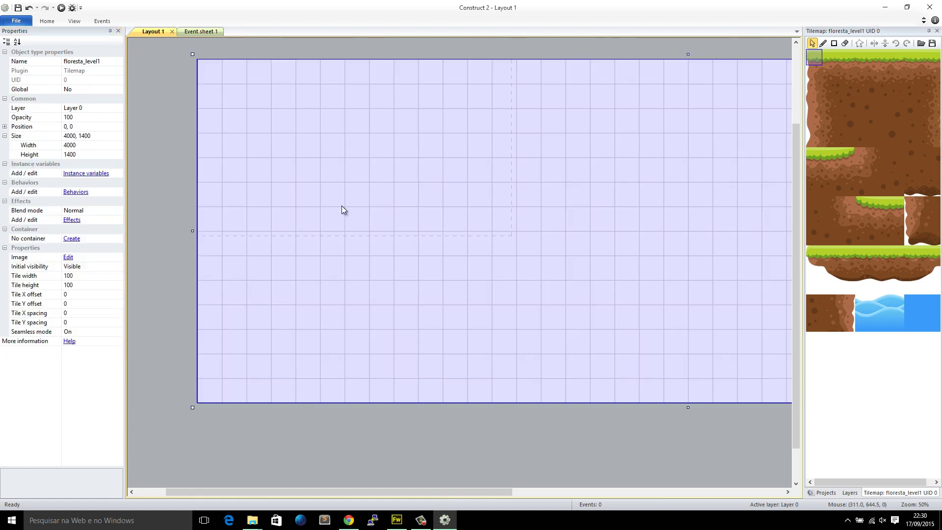
Add the Solid behavior to the floresta_level1 tilemap and close the behaviors dialog.
{"action": "left_click", "coordinate": [79, 192]}
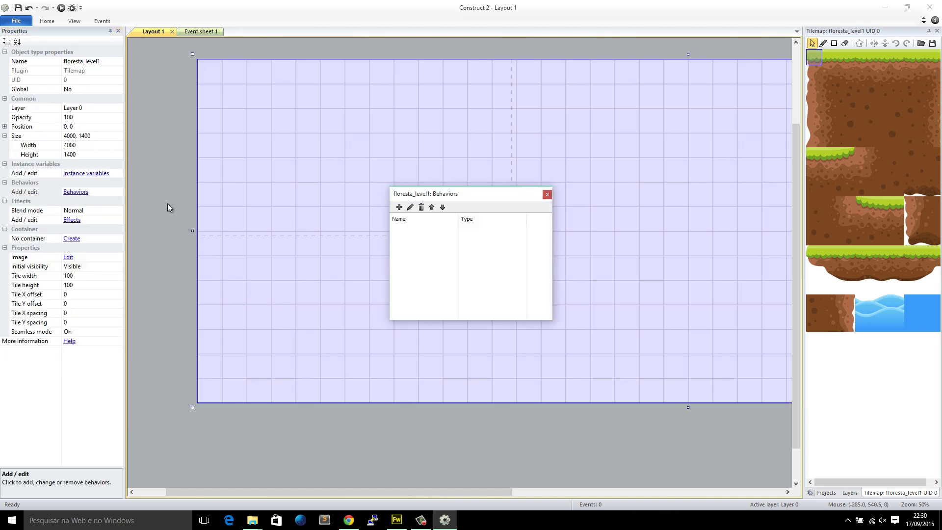
{"action": "left_click", "coordinate": [399, 207]}
{"action": "double_click", "coordinate": [388, 239]}
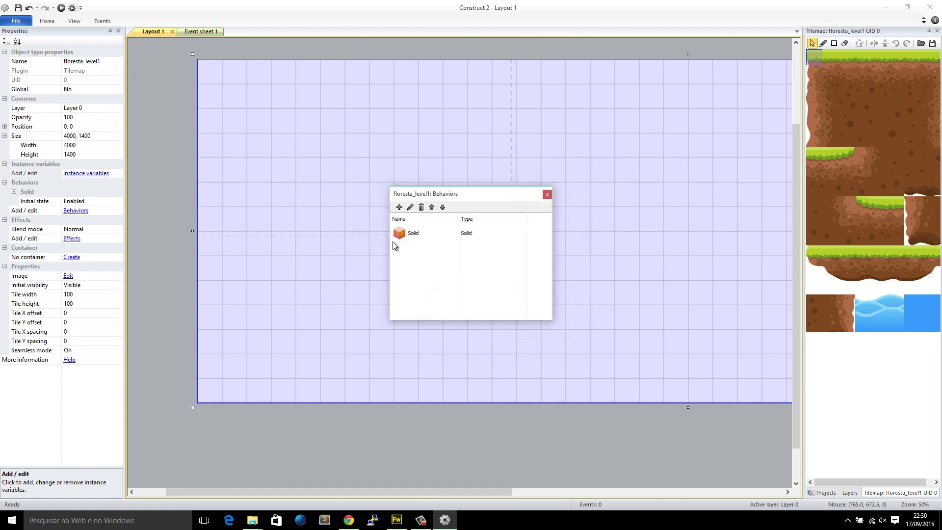
{"action": "left_click", "coordinate": [547, 195]}
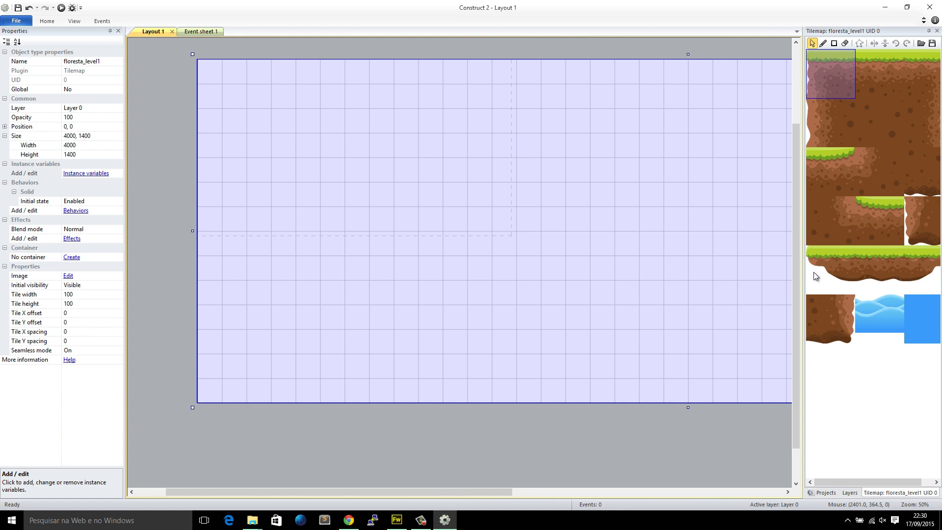
Examine the collision polygon of the dirt corner tile beside the water tile in an enlarged editor, and close it.
{"action": "left_click", "coordinate": [818, 313]}
{"action": "double_click", "coordinate": [834, 309]}
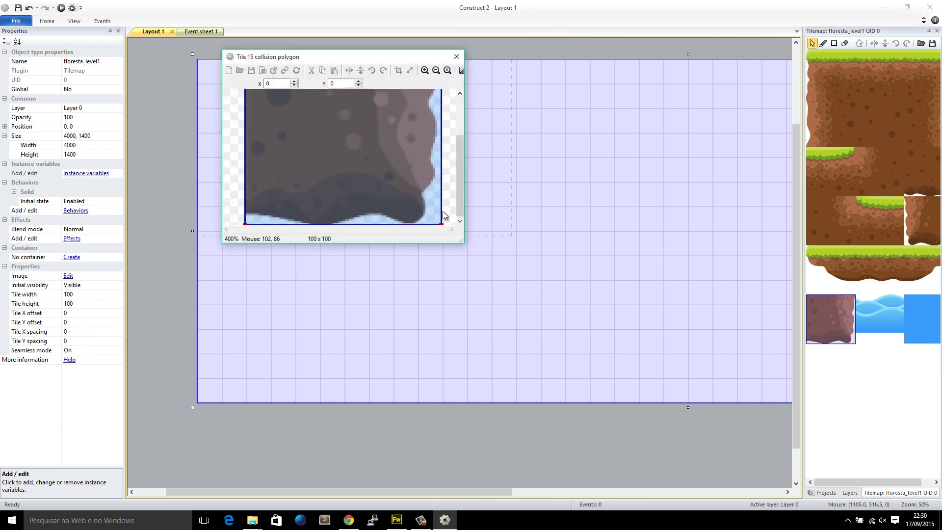
{"action": "left_click_drag", "start_coordinate": [464, 243], "coordinate": [594, 393]}
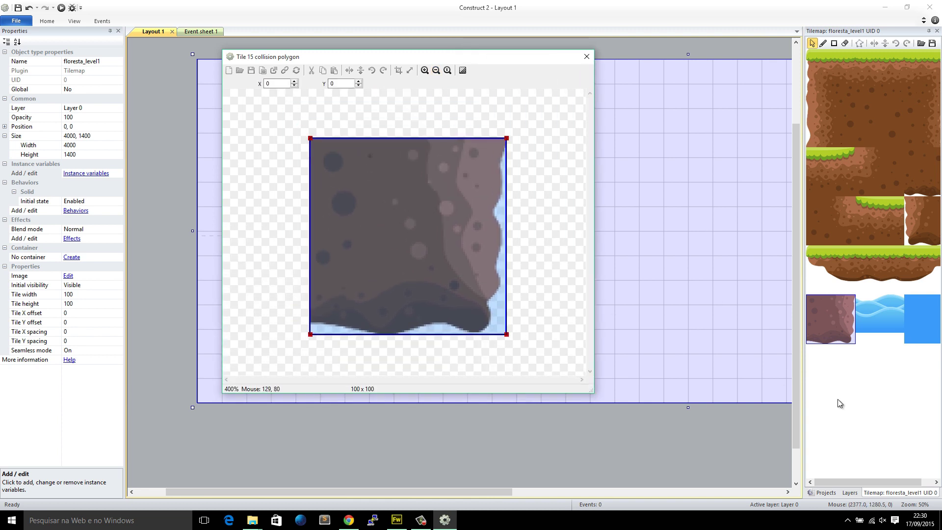
{"action": "left_click", "coordinate": [586, 57]}
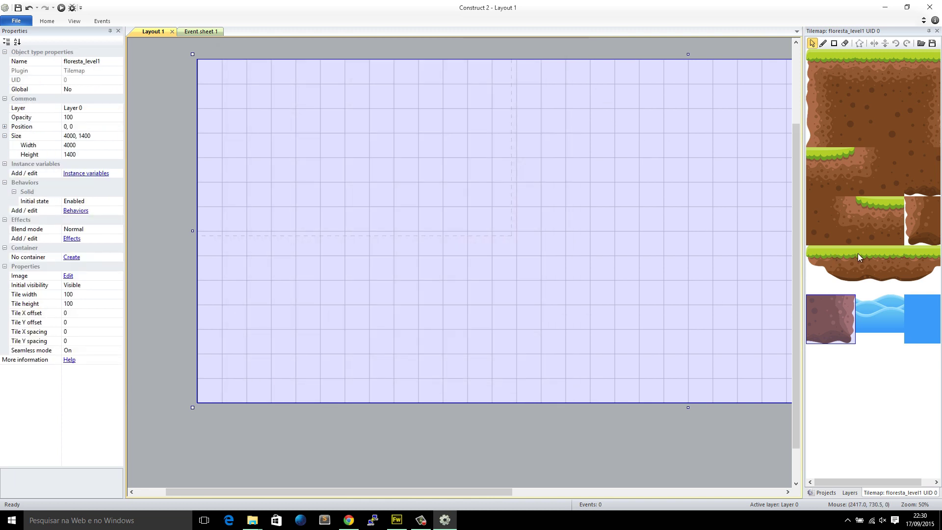
Try moving the lower-left collision point of the first grass tile to about 3, 26, undo it, and recheck the polygon.
{"action": "double_click", "coordinate": [823, 64]}
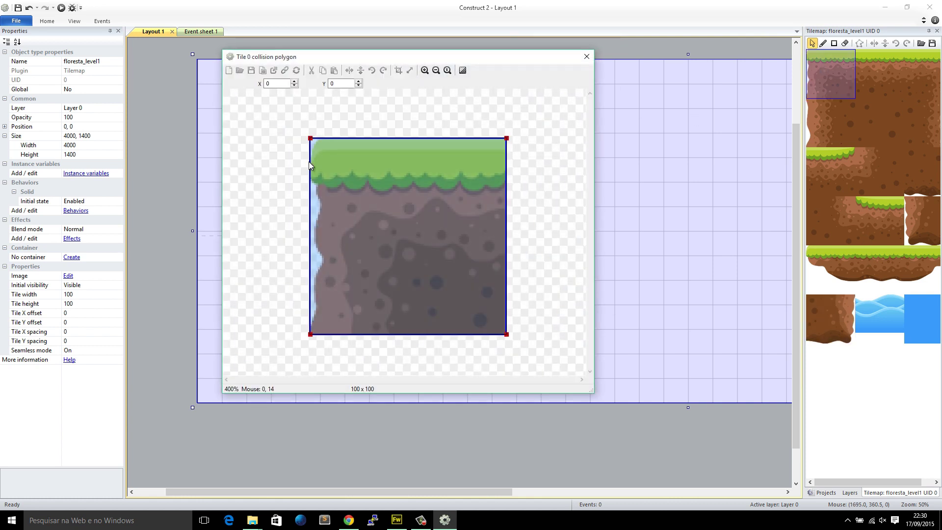
{"action": "left_click_drag", "start_coordinate": [311, 336], "coordinate": [316, 184]}
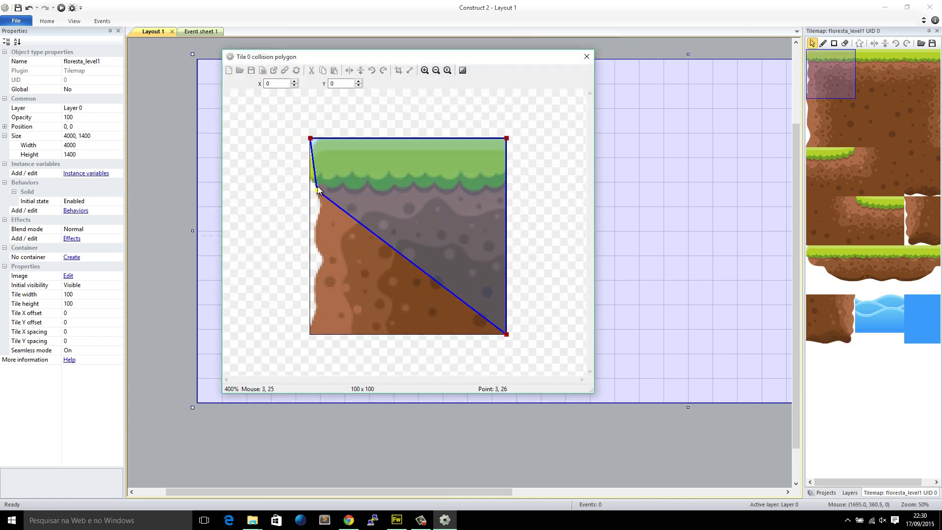
{"action": "key", "text": "ctrl+z"}
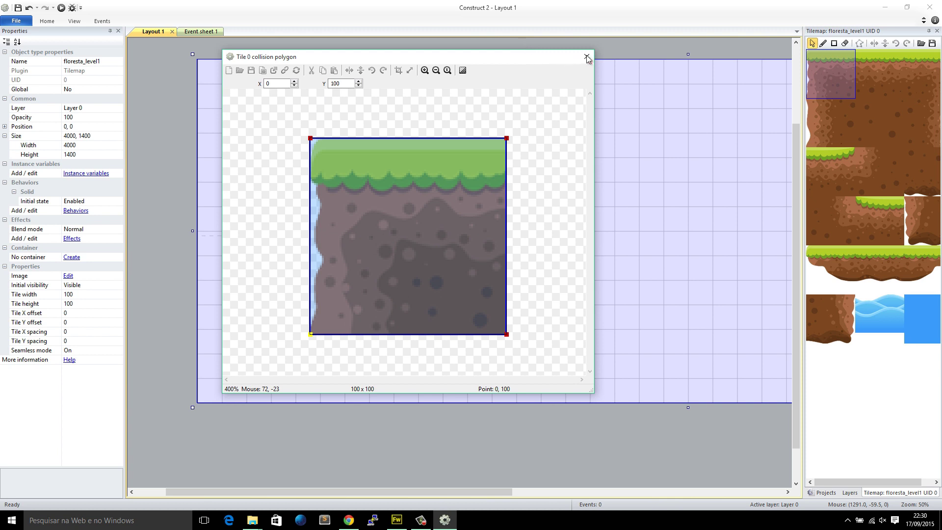
{"action": "left_click", "coordinate": [587, 57]}
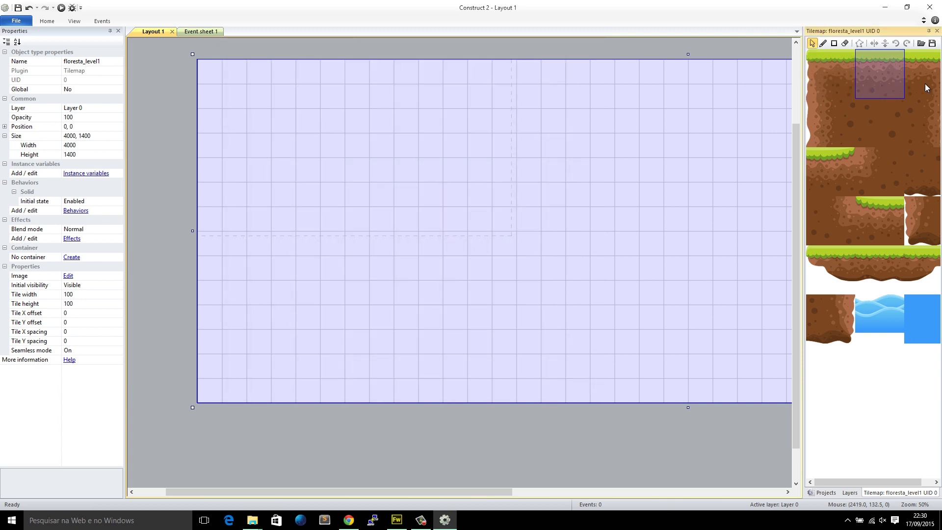
{"action": "double_click", "coordinate": [818, 88]}
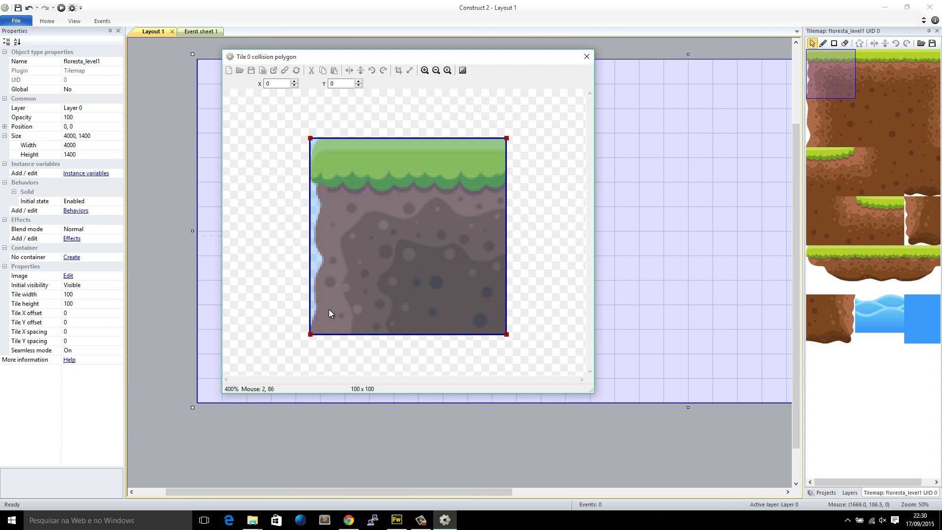
{"action": "left_click", "coordinate": [587, 57]}
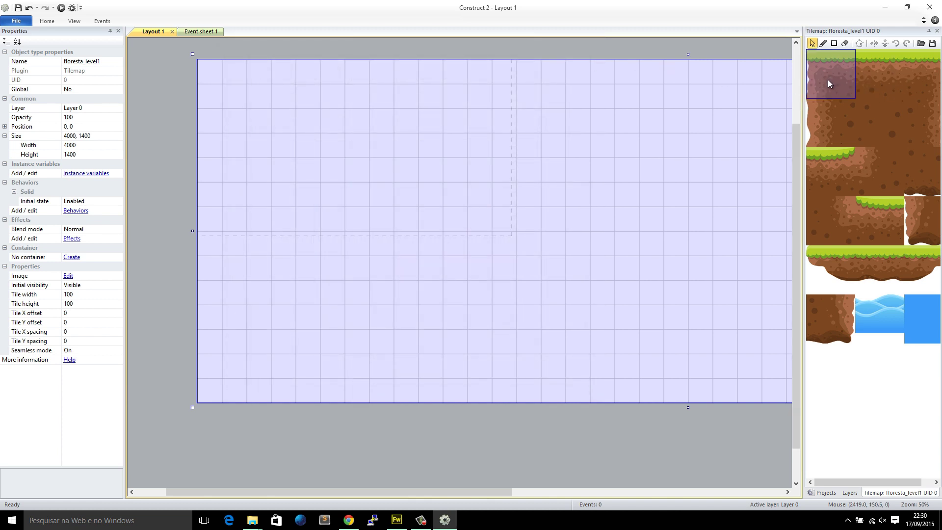
Draw the first grass tile into the second cell of the layout's bottom row with the pencil tool.
{"action": "left_click", "coordinate": [823, 44]}
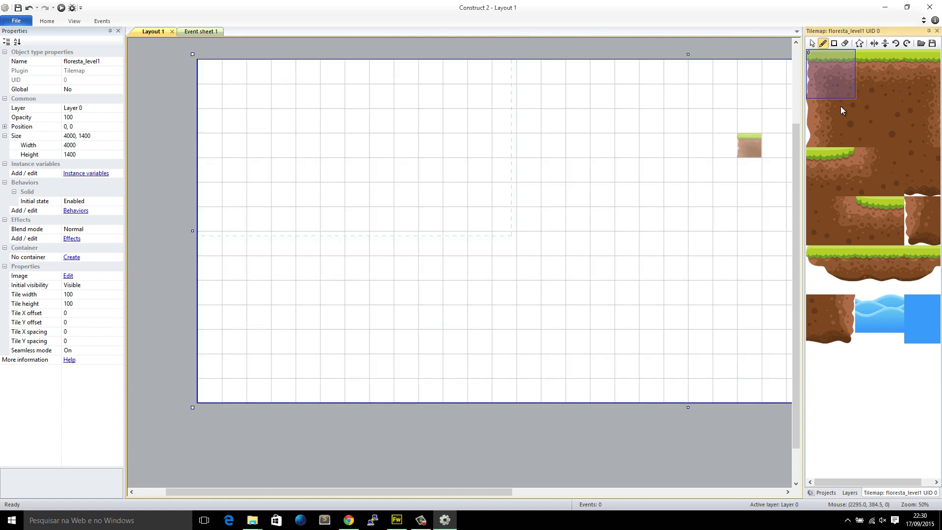
{"action": "left_click", "coordinate": [844, 44]}
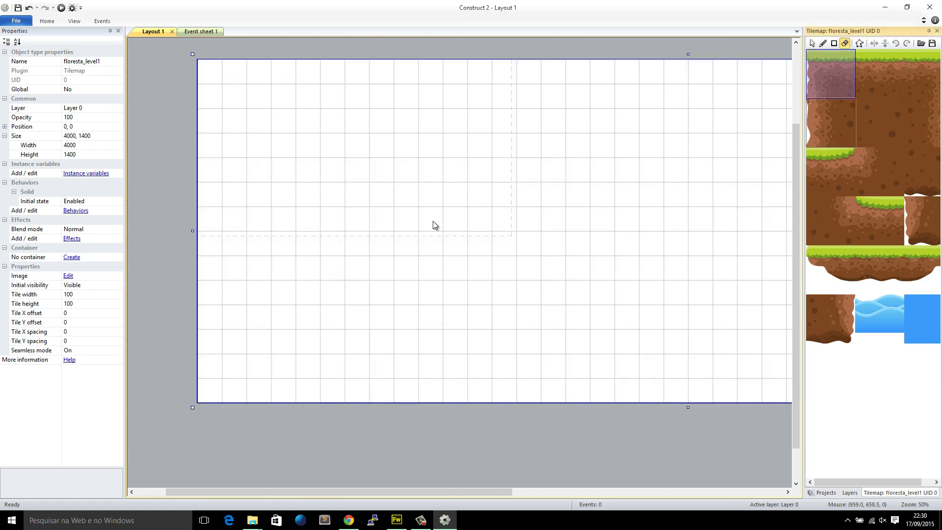
{"action": "left_click", "coordinate": [823, 44]}
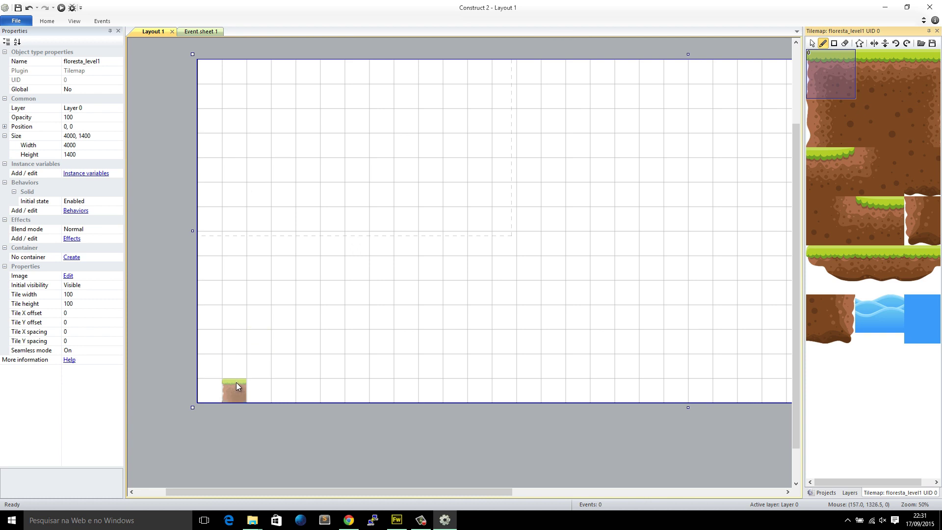
{"action": "left_click", "coordinate": [233, 388]}
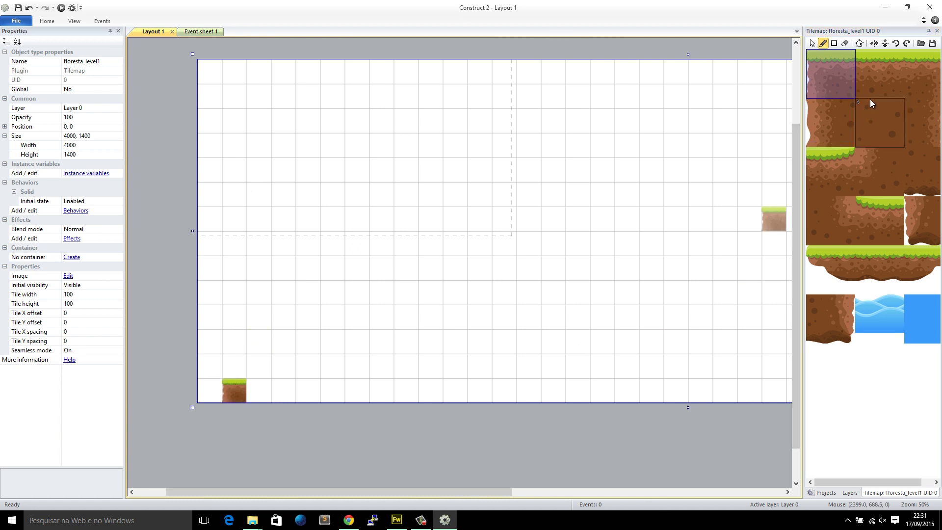
Extend the ground along the layout's bottom row with five middle grass tiles and finish it with the right-edge grass tile.
{"action": "left_click", "coordinate": [880, 74]}
{"action": "left_click_drag", "start_coordinate": [259, 391], "coordinate": [336, 394]}
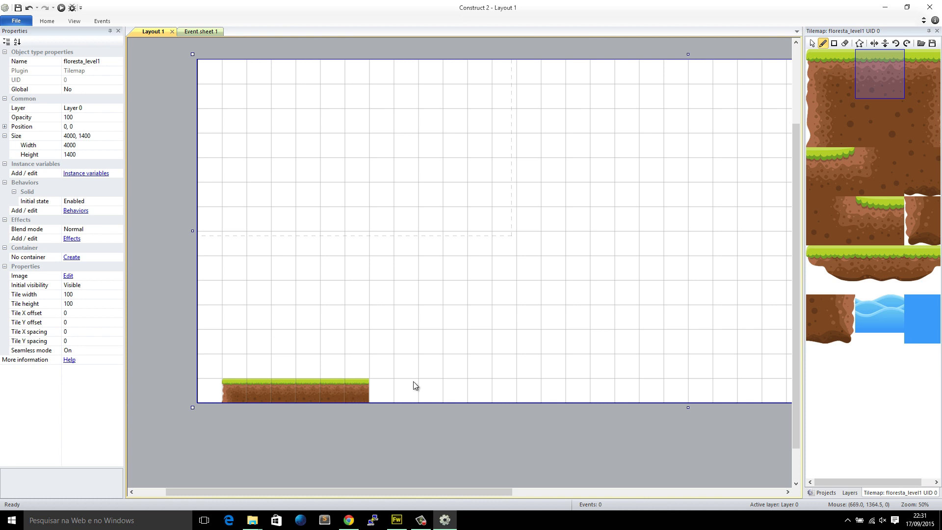
{"action": "left_click", "coordinate": [922, 74]}
{"action": "left_click", "coordinate": [380, 385]}
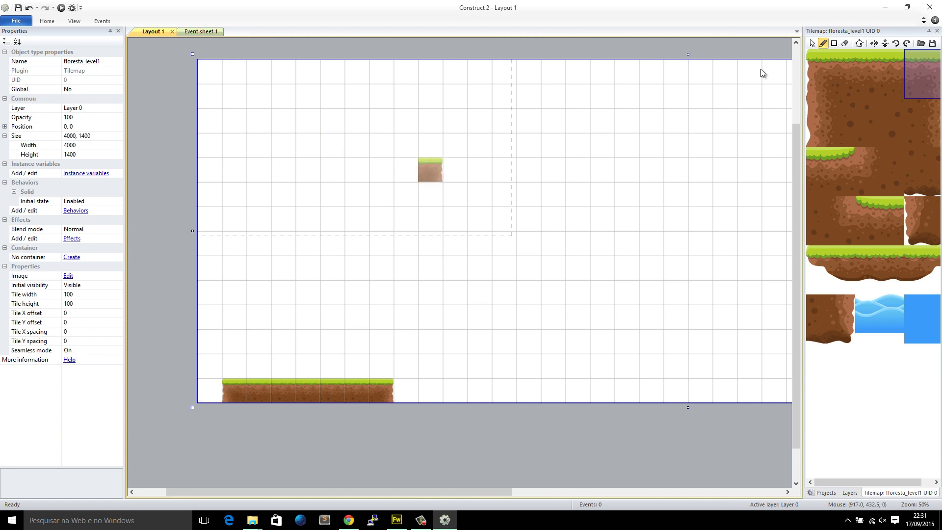
Leave tile drawing and insert a new Sprite object above the start of the ground.
{"action": "left_click", "coordinate": [812, 44]}
{"action": "left_click", "coordinate": [182, 243]}
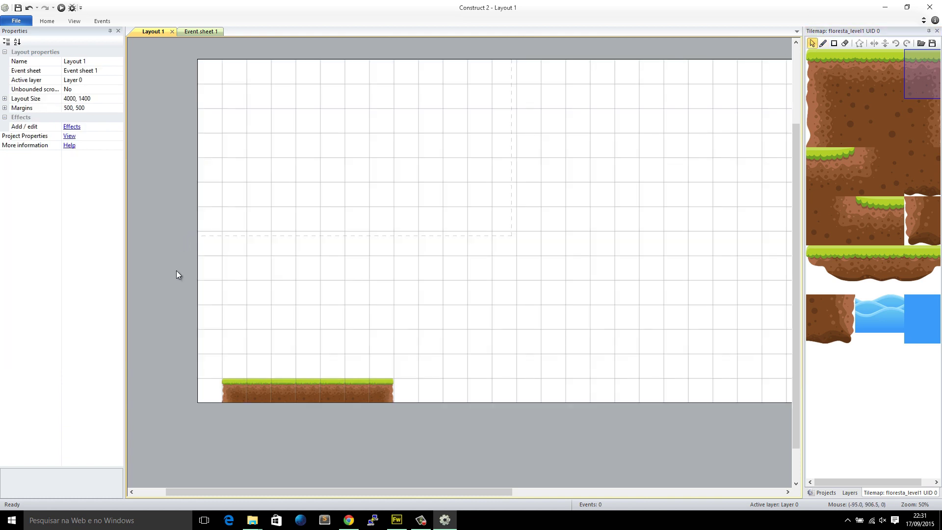
{"action": "double_click", "coordinate": [161, 255]}
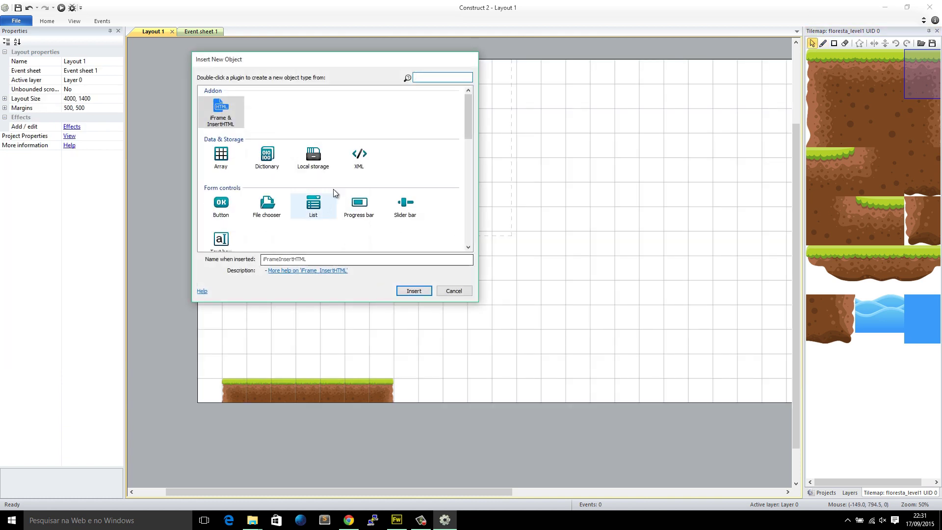
{"action": "scroll", "coordinate": [366, 164], "scroll_direction": "down", "scroll_amount": 4}
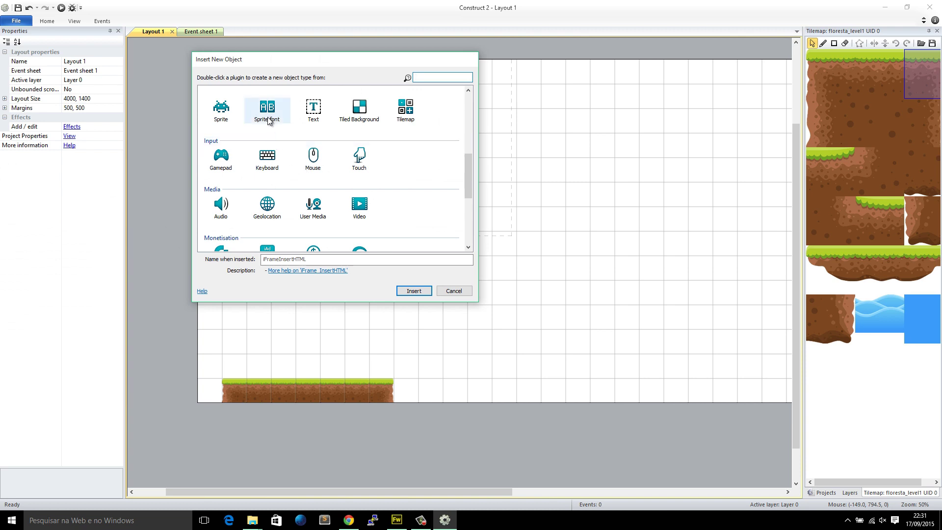
{"action": "type", "text": "sp"}
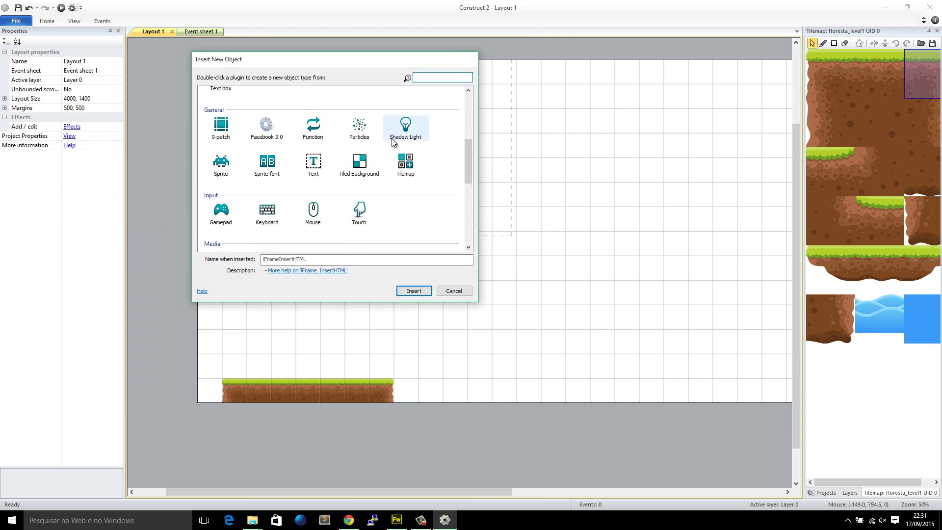
{"action": "type", "text": "rite"}
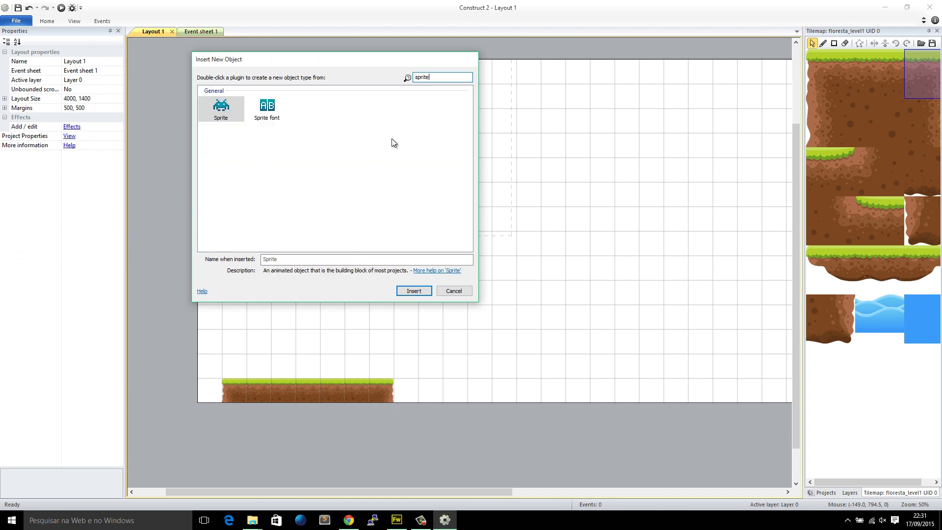
{"action": "double_click", "coordinate": [222, 109]}
{"action": "left_click", "coordinate": [260, 361]}
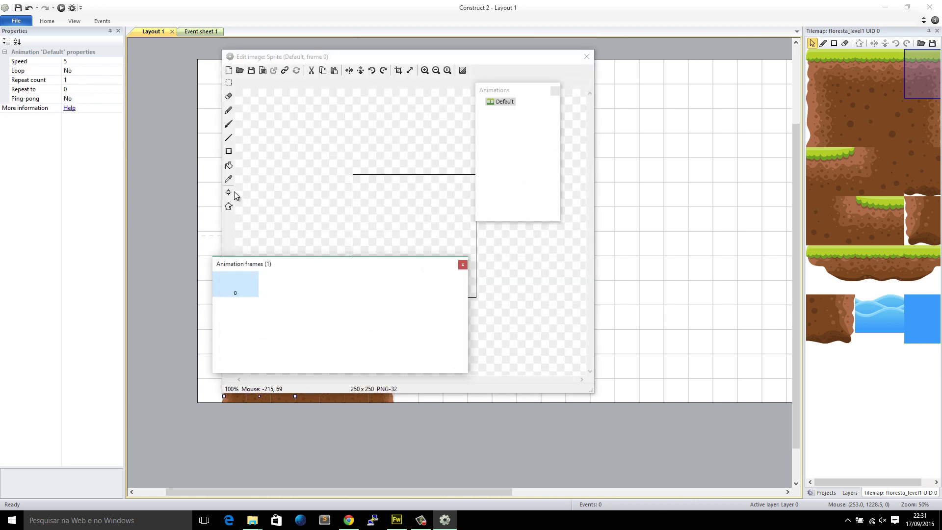
Fill the sprite's image with red (223, 44, 31) and close the image editor.
{"action": "left_click", "coordinate": [228, 165]}
{"action": "left_click", "coordinate": [106, 147]}
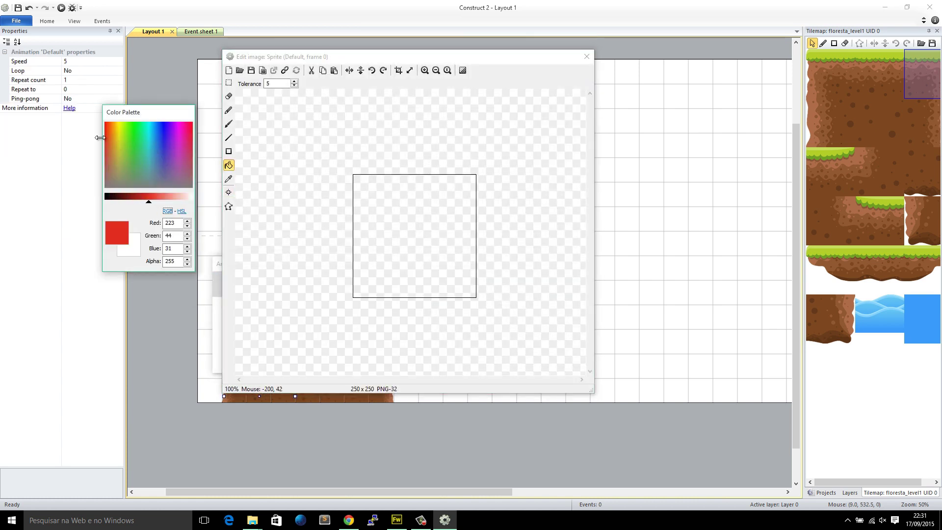
{"action": "left_click", "coordinate": [399, 216]}
{"action": "left_click", "coordinate": [587, 56]}
Name the sprite player, shrink it to about 74 x 132, and stand it on the ground at about 191, 1238.
{"action": "left_click", "coordinate": [83, 65]}
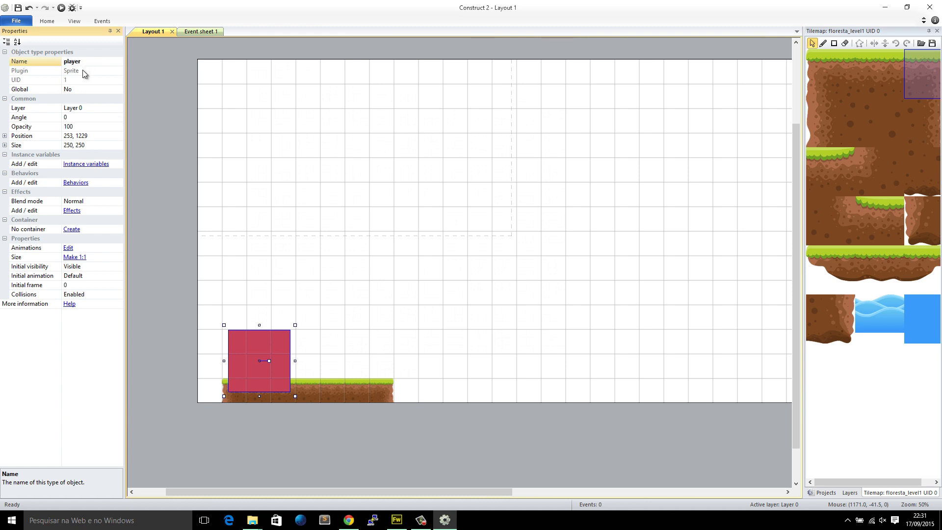
{"action": "left_click_drag", "start_coordinate": [244, 370], "coordinate": [249, 353]}
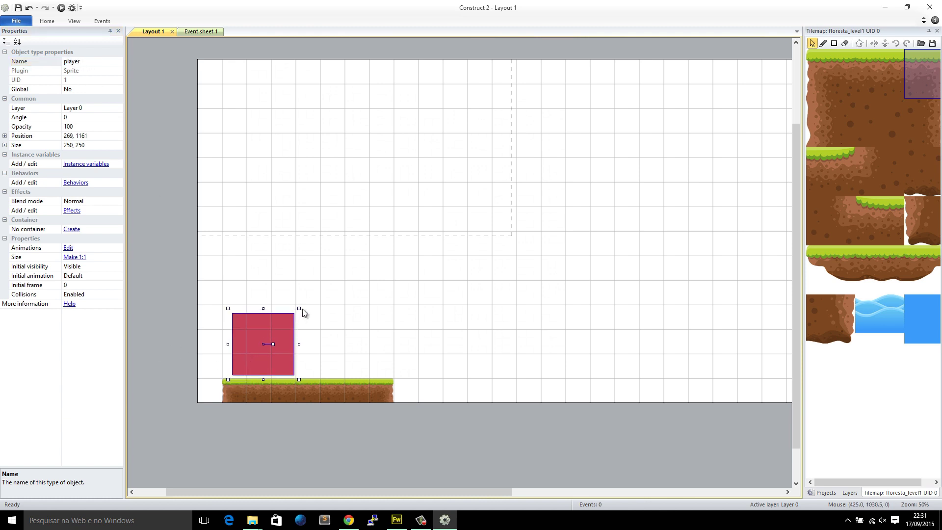
{"action": "left_click_drag", "start_coordinate": [300, 309], "coordinate": [252, 347]}
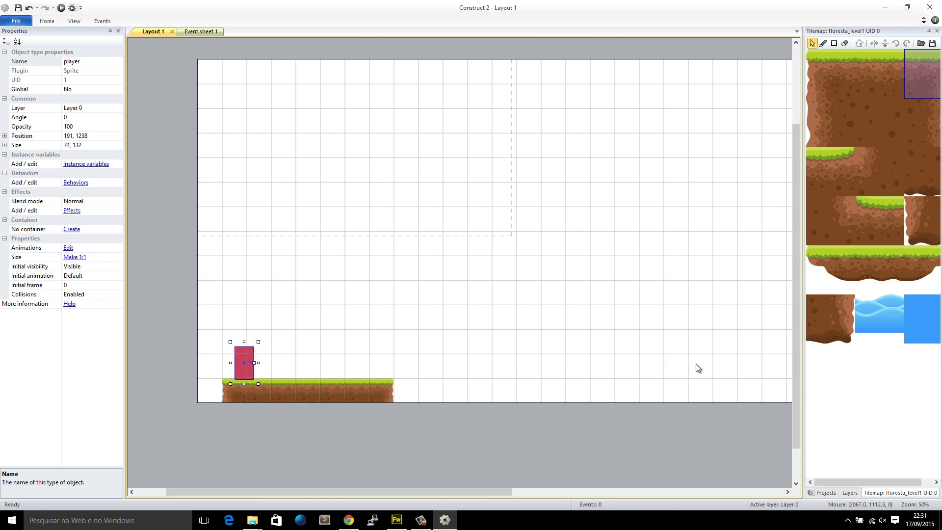
Add the Platform behavior to the player sprite, close the behaviors dialog, and check the tilemap's properties.
{"action": "left_click", "coordinate": [822, 493]}
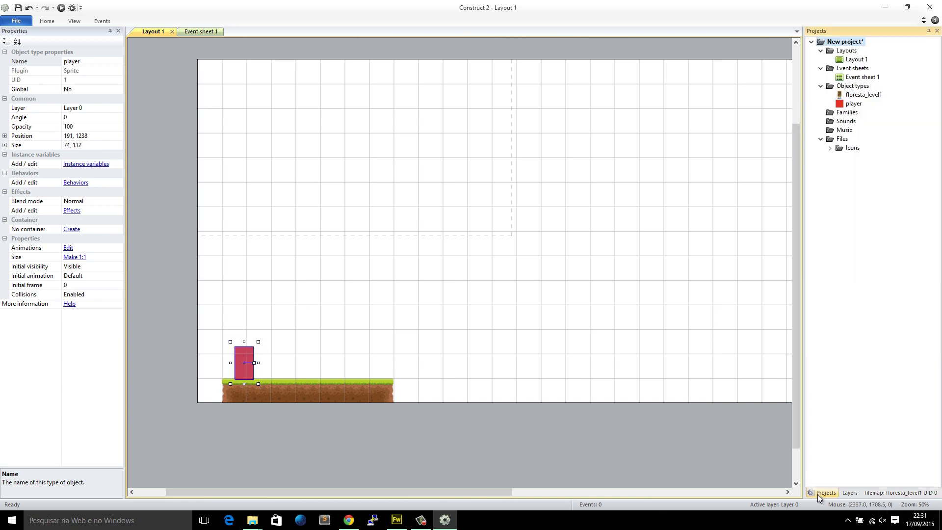
{"action": "left_click", "coordinate": [83, 183]}
{"action": "left_click", "coordinate": [398, 207]}
{"action": "type", "text": "pl"}
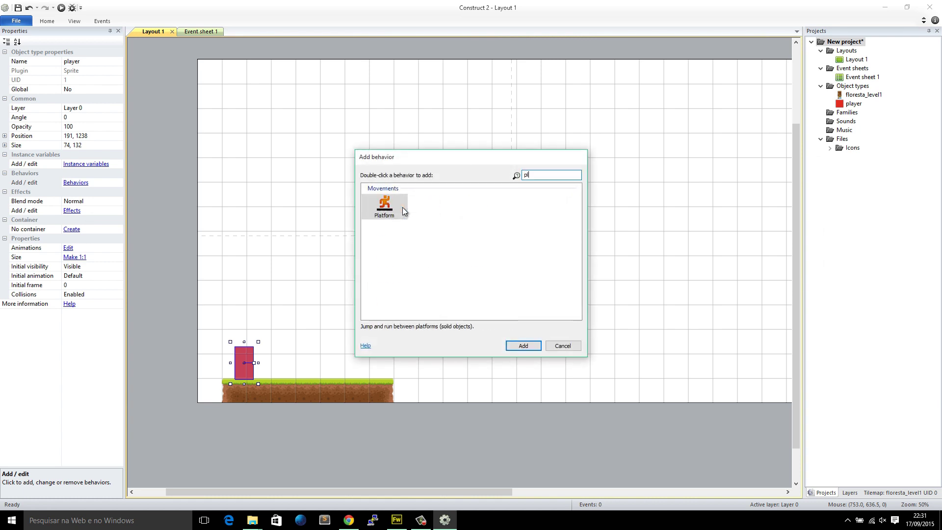
{"action": "double_click", "coordinate": [401, 207]}
{"action": "left_click", "coordinate": [548, 195]}
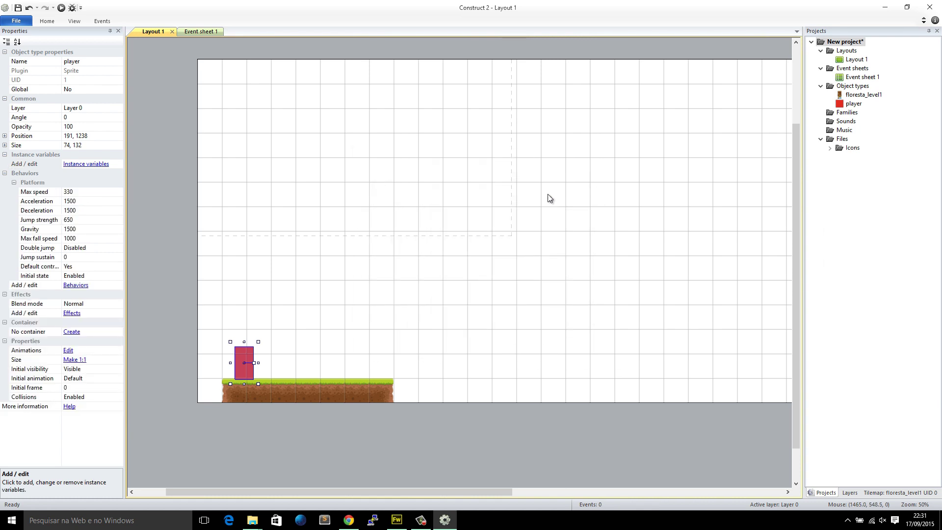
{"action": "left_click", "coordinate": [256, 399]}
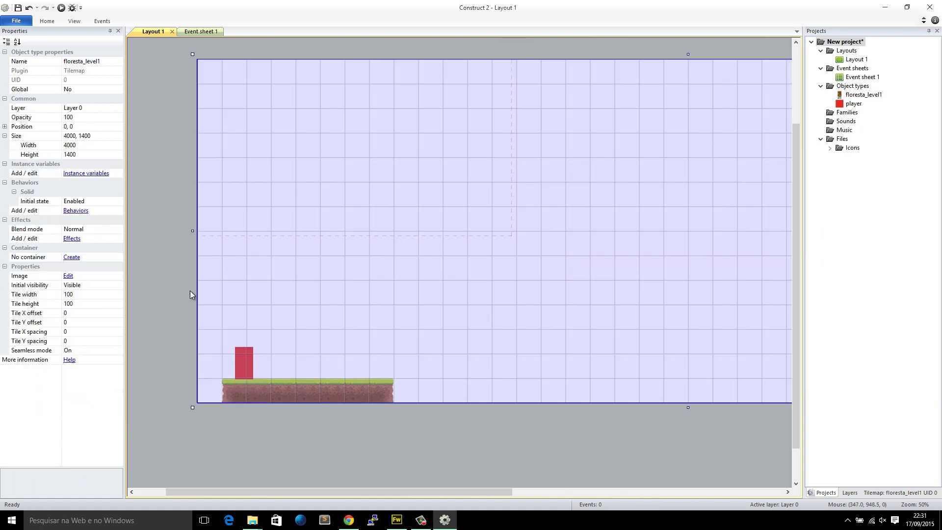
{"action": "left_click", "coordinate": [146, 223]}
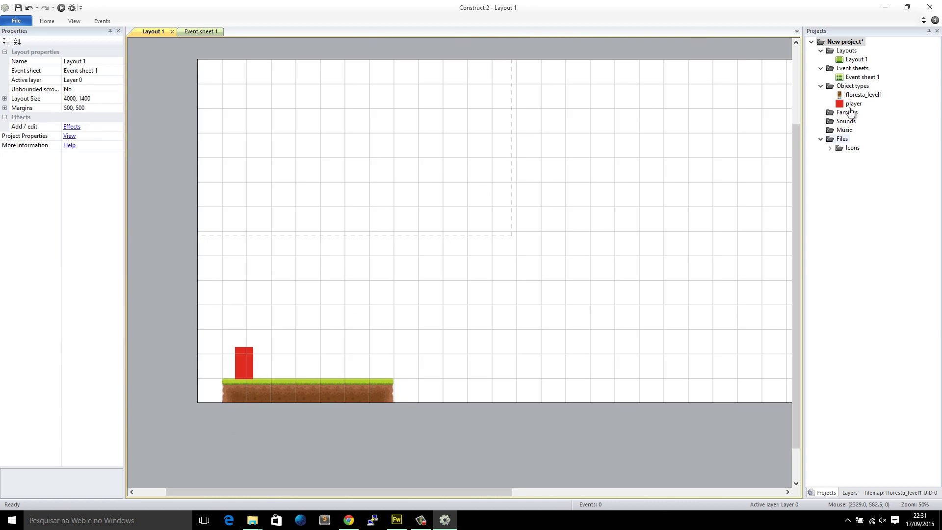
Set the project's preview browser to Chrome, preview the layout in it, and return to Construct 2.
{"action": "left_click", "coordinate": [836, 44]}
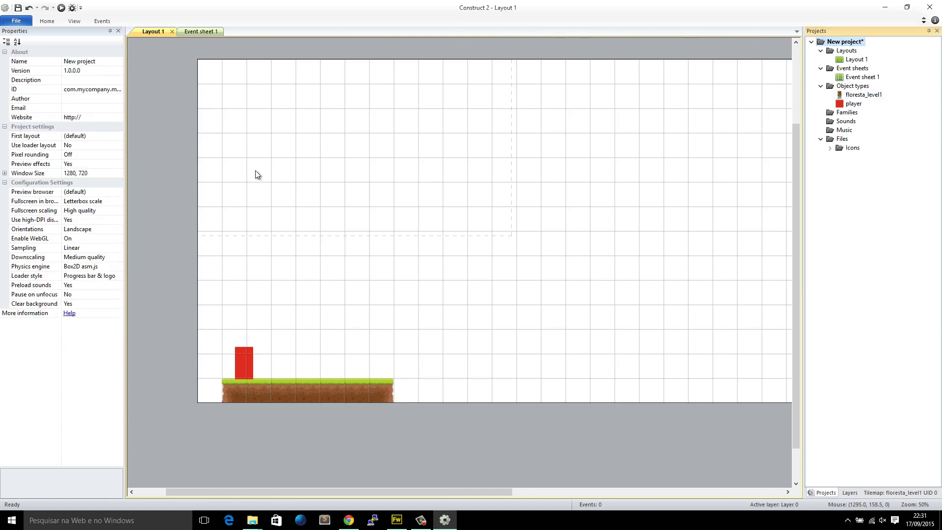
{"action": "left_click", "coordinate": [118, 191]}
{"action": "left_click", "coordinate": [107, 209]}
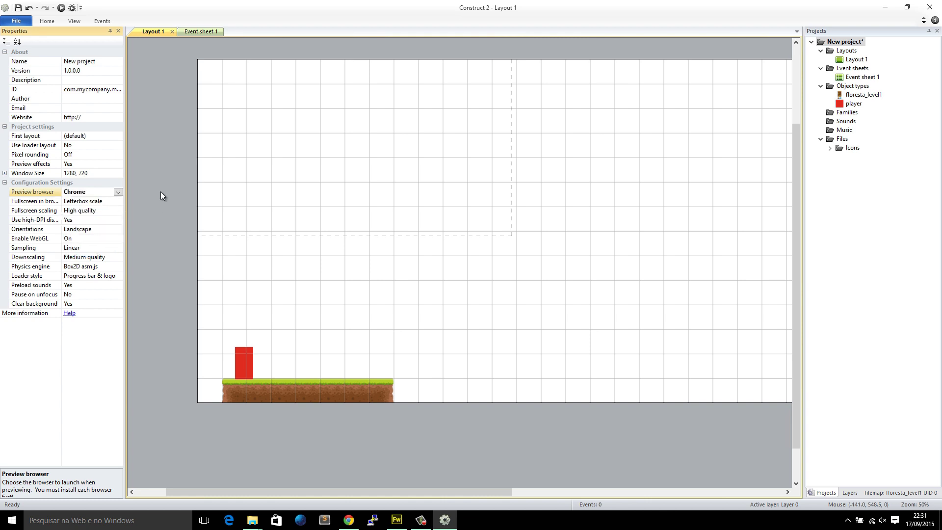
{"action": "left_click", "coordinate": [160, 192]}
{"action": "left_click", "coordinate": [62, 9]}
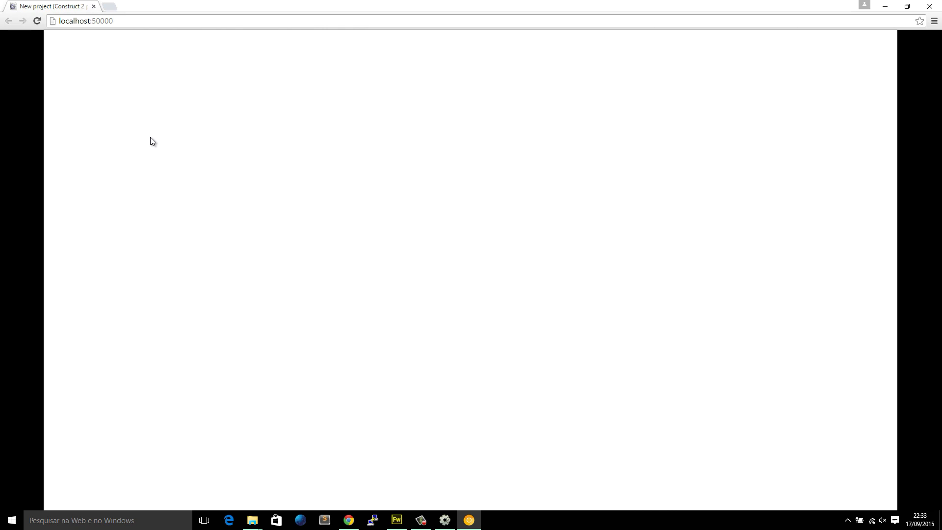
{"action": "left_click", "coordinate": [444, 520]}
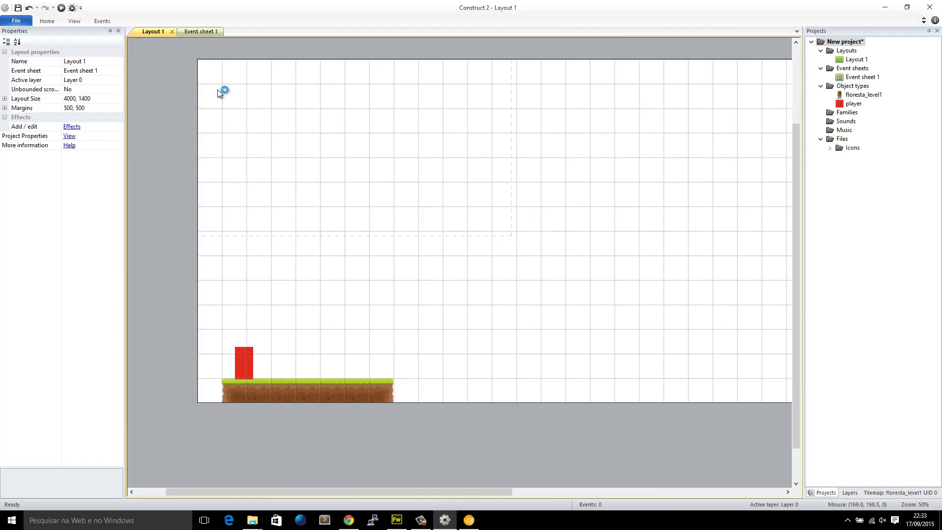
Add the Scroll To behavior to the player sprite and close the behaviors dialog.
{"action": "left_click", "coordinate": [244, 362]}
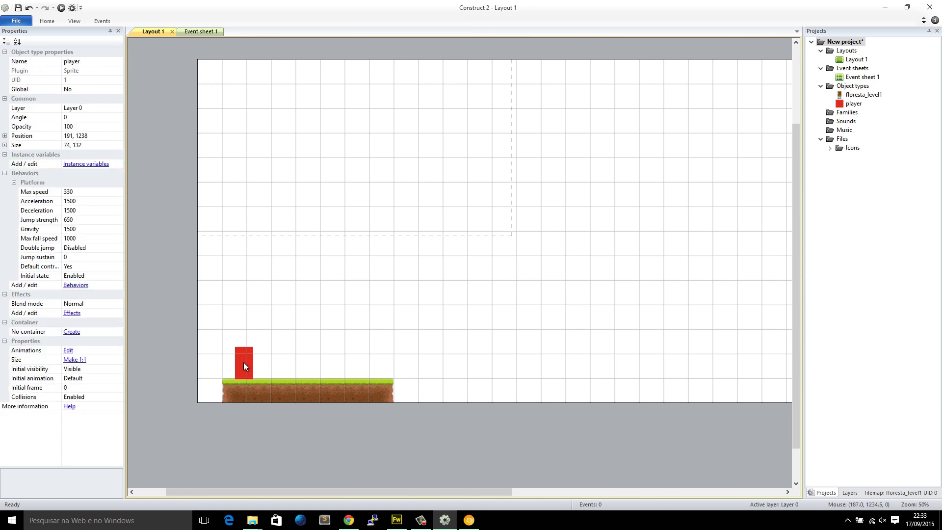
{"action": "left_click", "coordinate": [190, 337]}
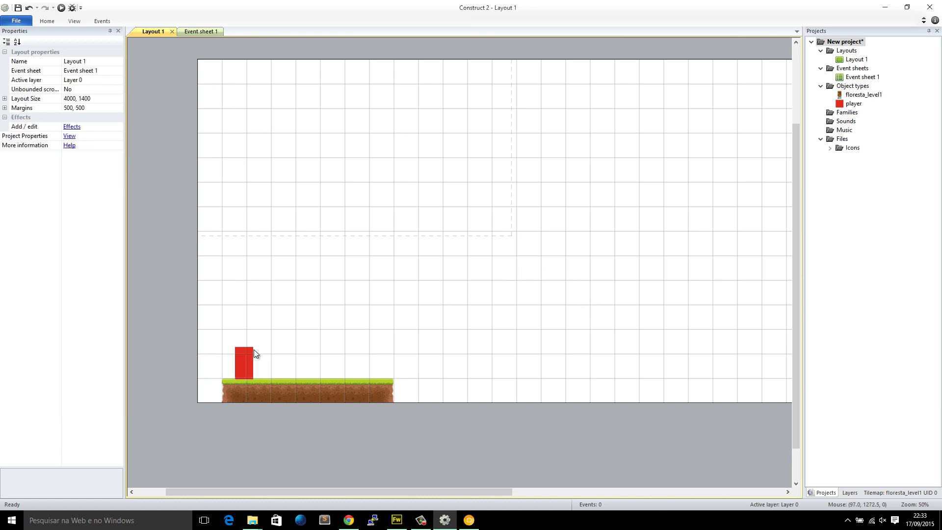
{"action": "left_click", "coordinate": [255, 350]}
{"action": "left_click", "coordinate": [245, 354]}
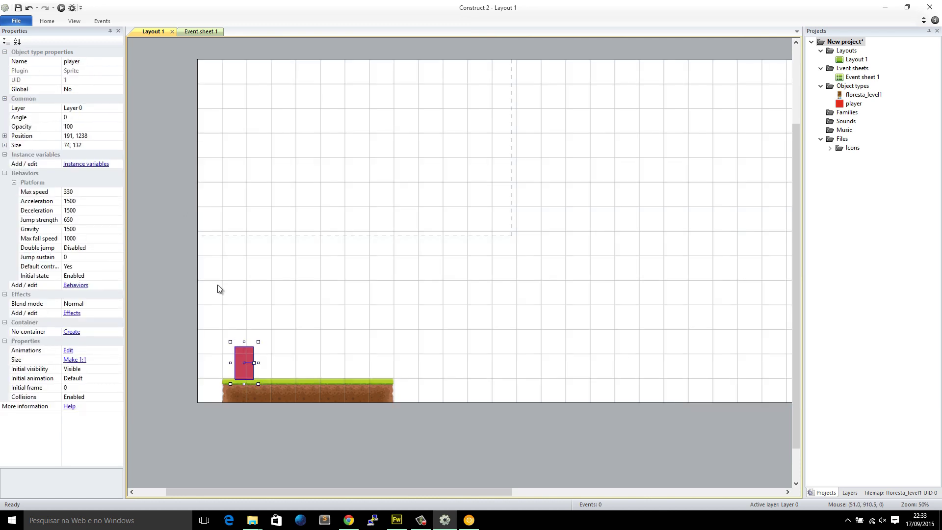
{"action": "left_click", "coordinate": [84, 285]}
{"action": "left_click", "coordinate": [400, 207]}
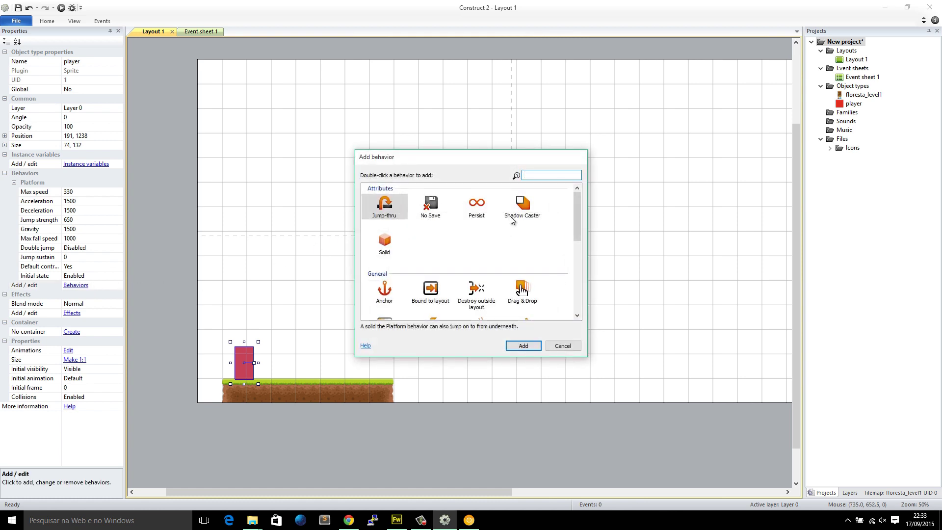
{"action": "scroll", "coordinate": [399, 237], "scroll_direction": "down", "scroll_amount": 5}
{"action": "scroll", "coordinate": [399, 237], "scroll_direction": "up", "scroll_amount": 1}
{"action": "double_click", "coordinate": [385, 277]}
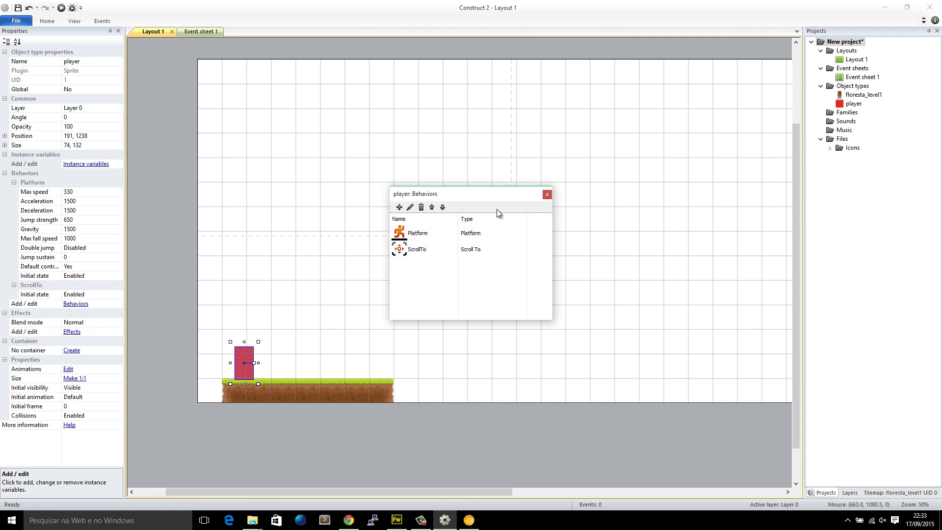
{"action": "left_click", "coordinate": [546, 195]}
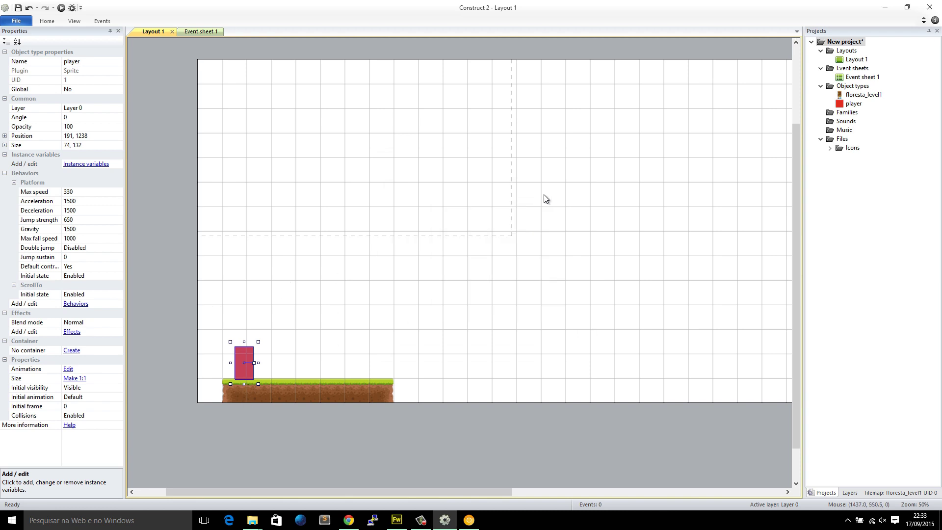
Preview the layout with the scrolling player in the browser and switch back to Construct 2.
{"action": "left_click", "coordinate": [60, 8]}
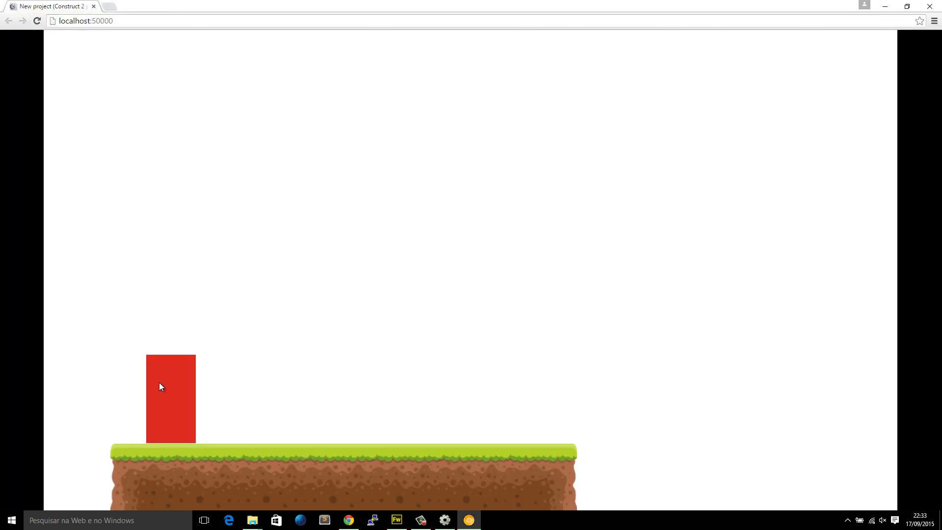
{"action": "left_click", "coordinate": [443, 521]}
{"action": "left_click_drag", "start_coordinate": [168, 433], "coordinate": [461, 336]}
Try moving the tilemap to about -32, -668 and the player to about 1019, -28, and undo both moves.
{"action": "double_click", "coordinate": [362, 391]}
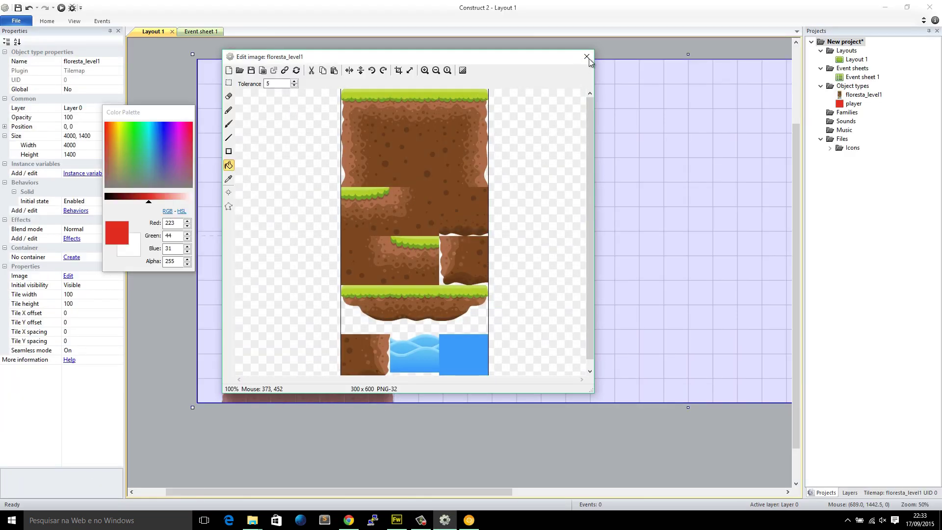
{"action": "left_click", "coordinate": [589, 58]}
{"action": "left_click_drag", "start_coordinate": [337, 378], "coordinate": [330, 220]}
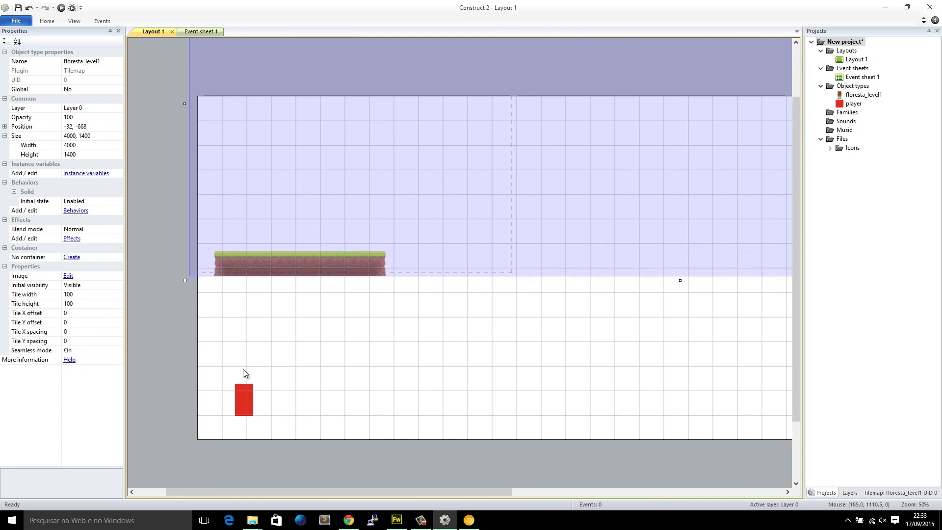
{"action": "left_click", "coordinate": [242, 408]}
{"action": "left_click_drag", "start_coordinate": [242, 408], "coordinate": [446, 100]}
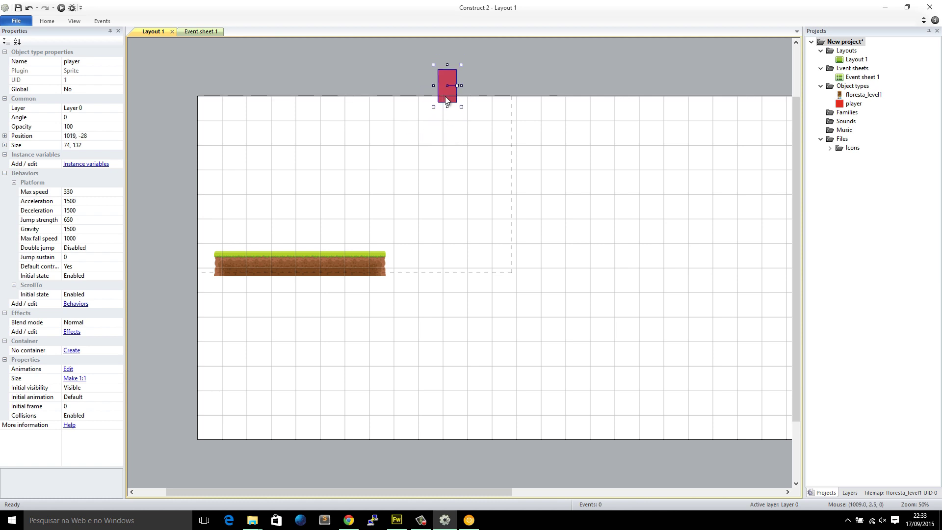
{"action": "key", "text": "ctrl+z"}
{"action": "key", "text": "ctrl+z"}
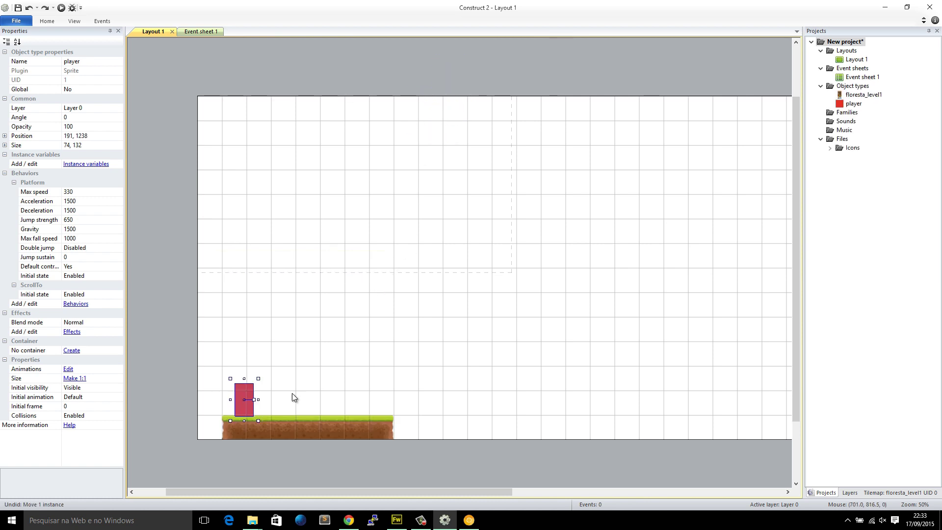
Try moving the player to about 2001, 264, undo the move, and deselect the player.
{"action": "left_click", "coordinate": [231, 464]}
{"action": "left_click", "coordinate": [242, 417]}
{"action": "left_click_drag", "start_coordinate": [292, 374], "coordinate": [688, 174]}
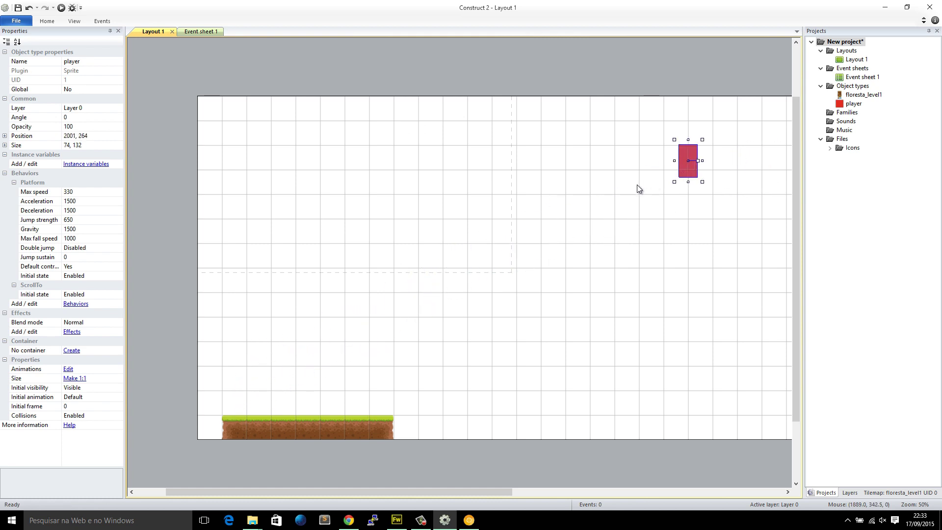
{"action": "key", "text": "ctrl+z"}
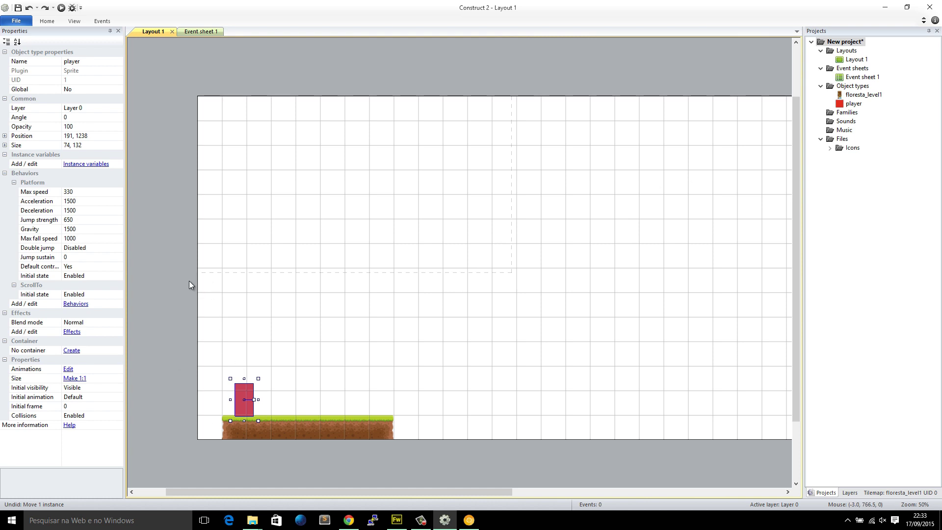
{"action": "left_click", "coordinate": [257, 253]}
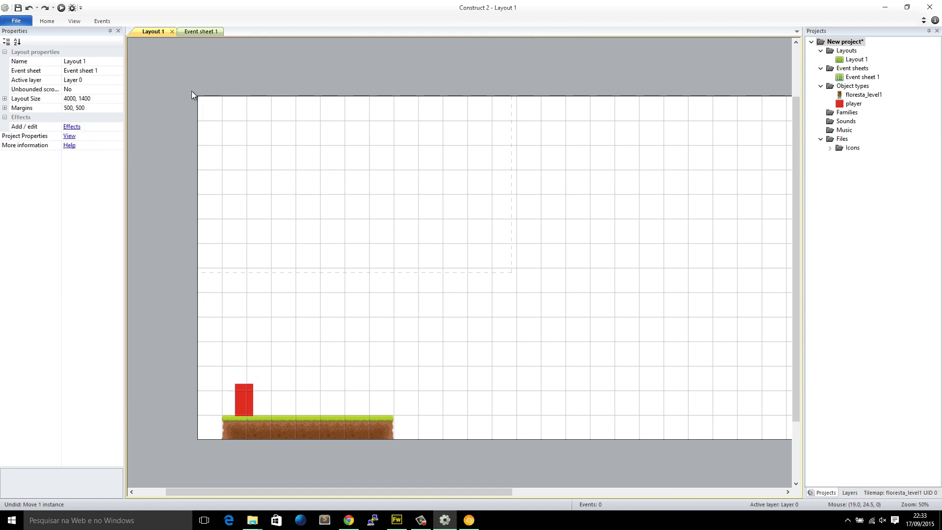
Preview the layout in the browser, test walking and jumping with the player, and return to Construct 2.
{"action": "key", "text": "F5"}
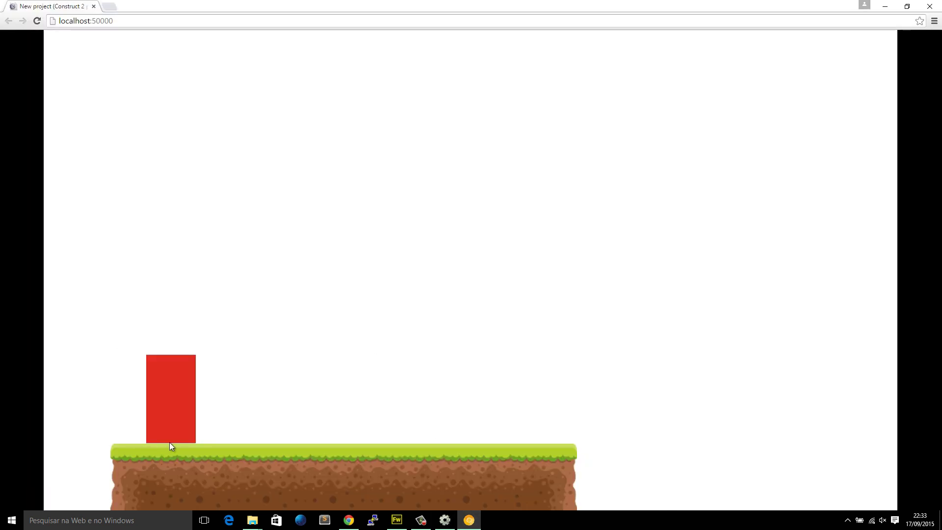
{"action": "key", "text": "Right"}
{"action": "key", "text": "Up"}
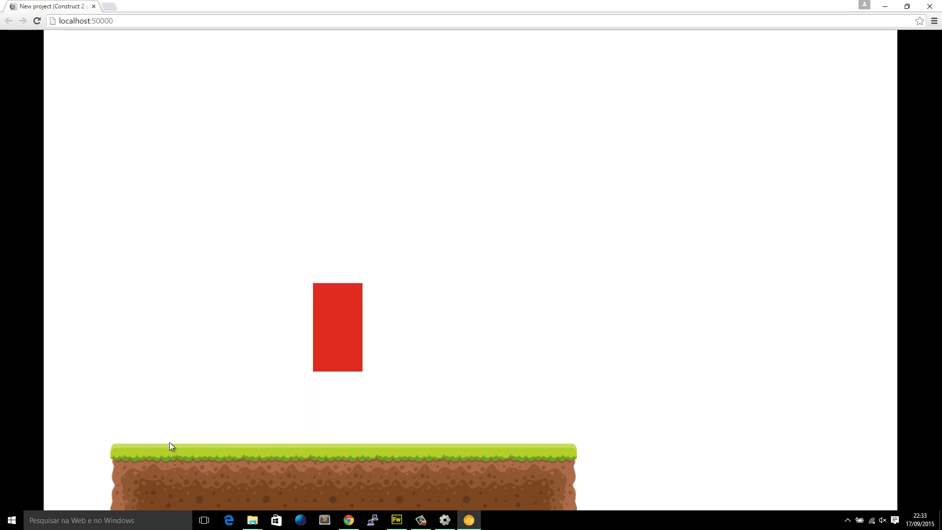
{"action": "key", "text": "Left"}
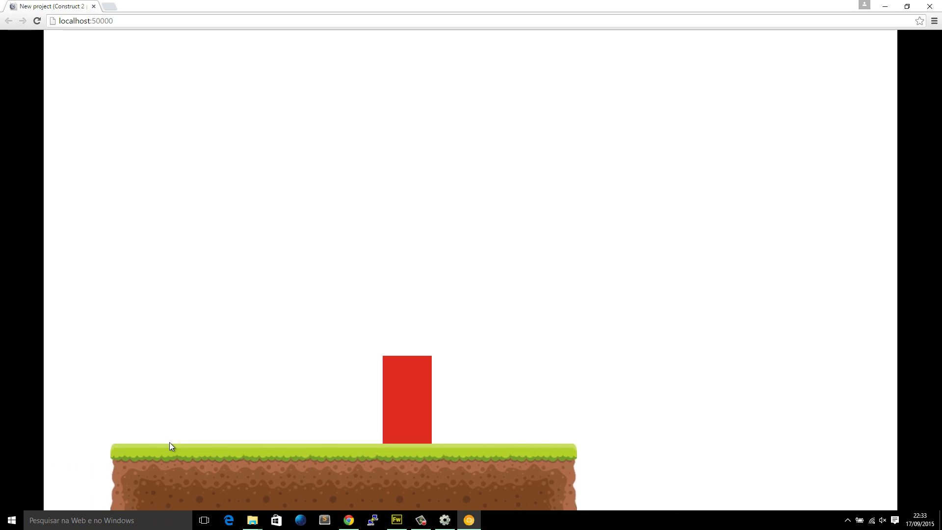
{"action": "key", "text": "Right"}
{"action": "key", "text": "Up"}
{"action": "key", "text": "Left"}
{"action": "key", "text": "Up"}
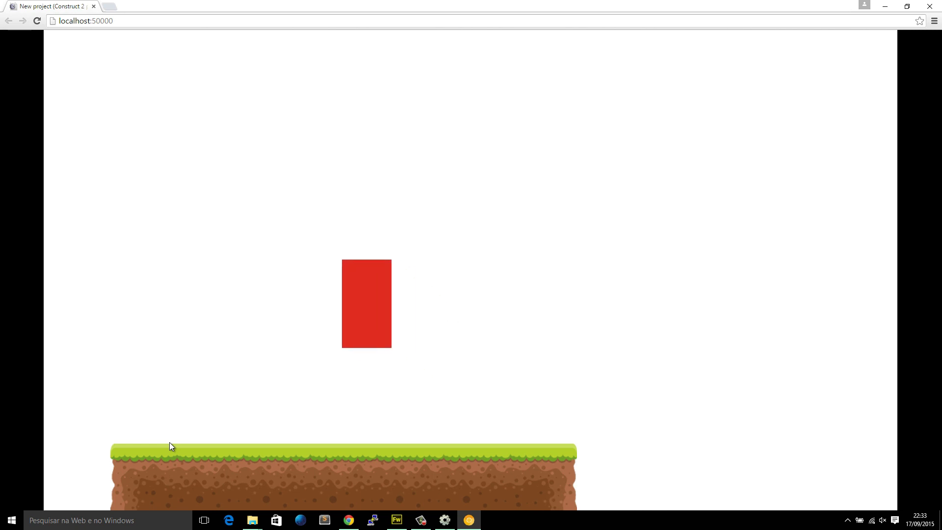
{"action": "key", "text": "Right"}
{"action": "left_click", "coordinate": [442, 519]}
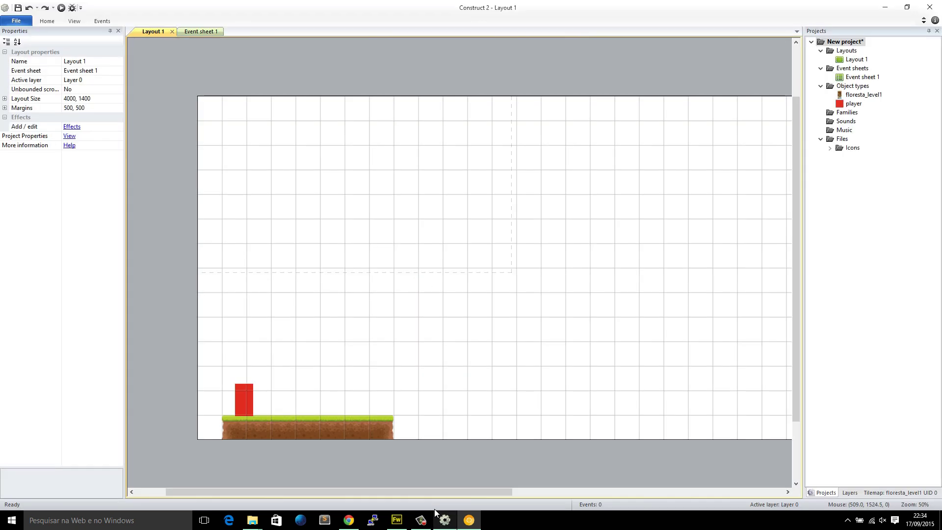
Review the behaviors assigned to the player sprite and close the behaviors dialog.
{"action": "left_click", "coordinate": [248, 401]}
{"action": "left_click", "coordinate": [76, 304]}
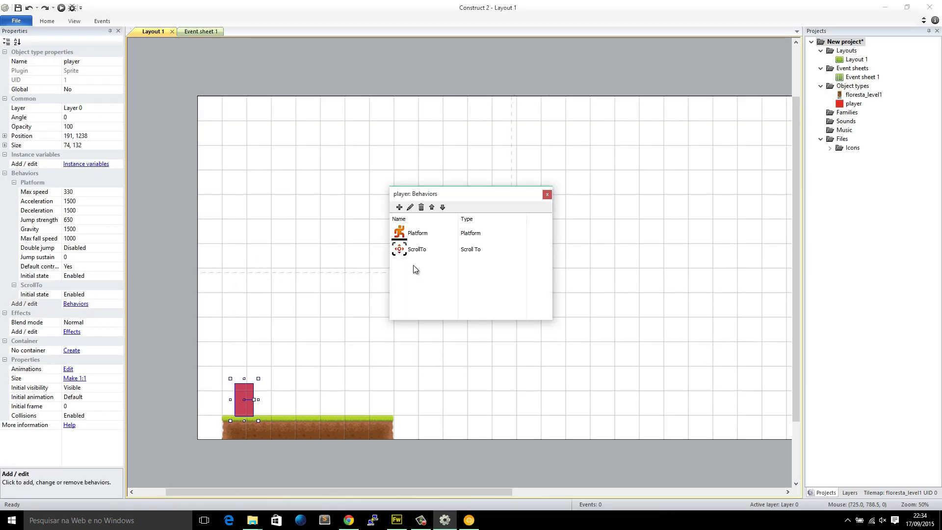
{"action": "left_click", "coordinate": [550, 196]}
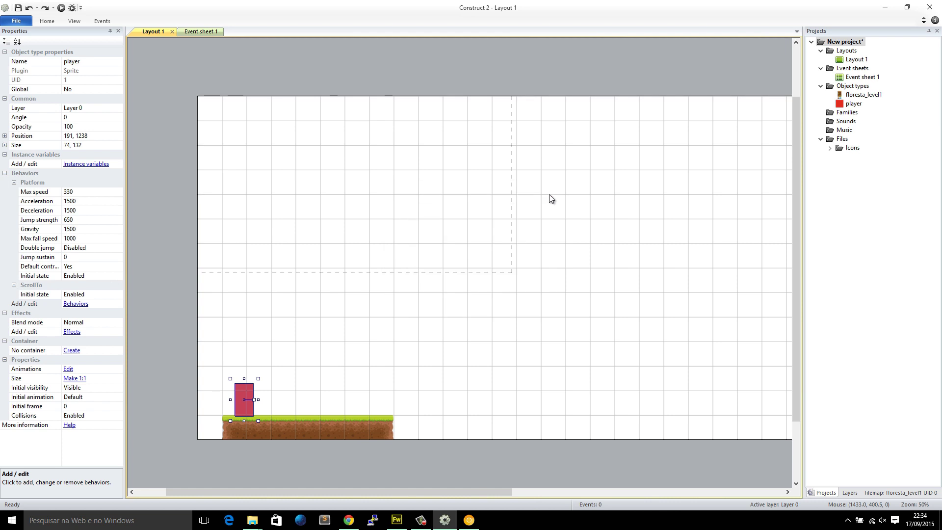
Paint six floating platforms above and beside the ground with the three-tile floating grass platform from the tileset.
{"action": "left_click", "coordinate": [894, 493]}
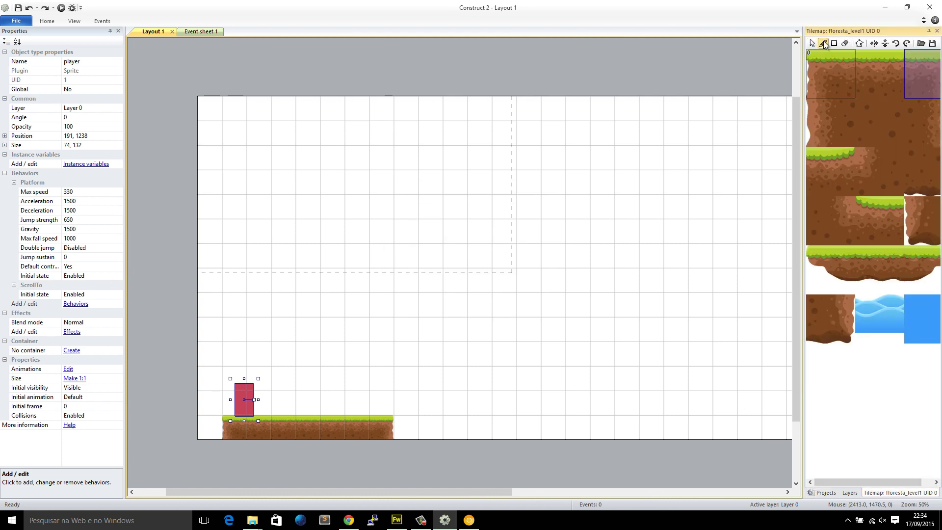
{"action": "mouse_move", "coordinate": [835, 248]}
{"action": "left_mouse_down"}
{"action": "mouse_move", "coordinate": [902, 250]}
{"action": "mouse_move", "coordinate": [920, 267]}
{"action": "left_mouse_up"}
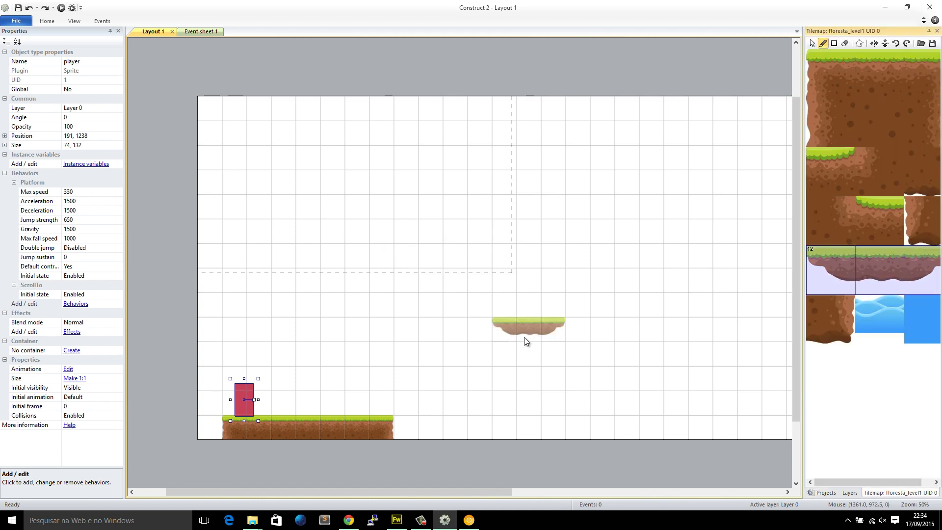
{"action": "left_click", "coordinate": [460, 402]}
{"action": "left_click", "coordinate": [538, 376]}
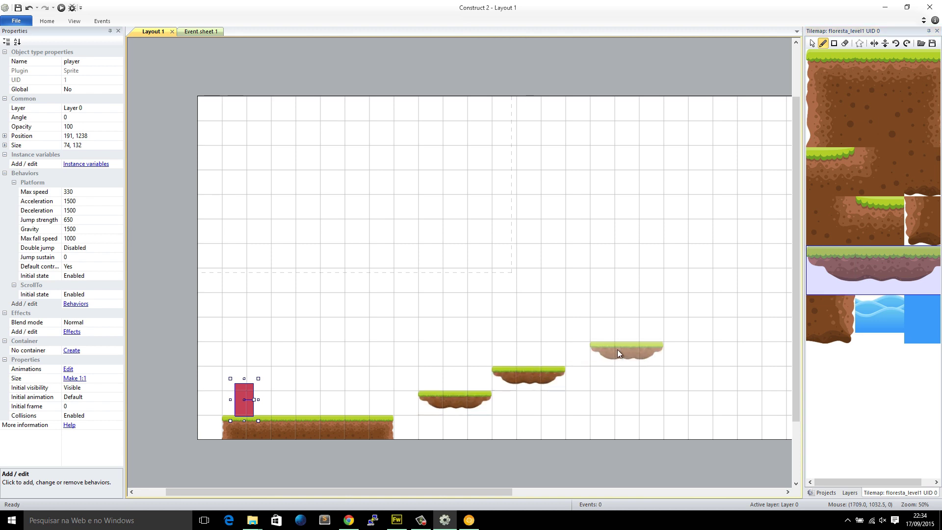
{"action": "left_click", "coordinate": [611, 350]}
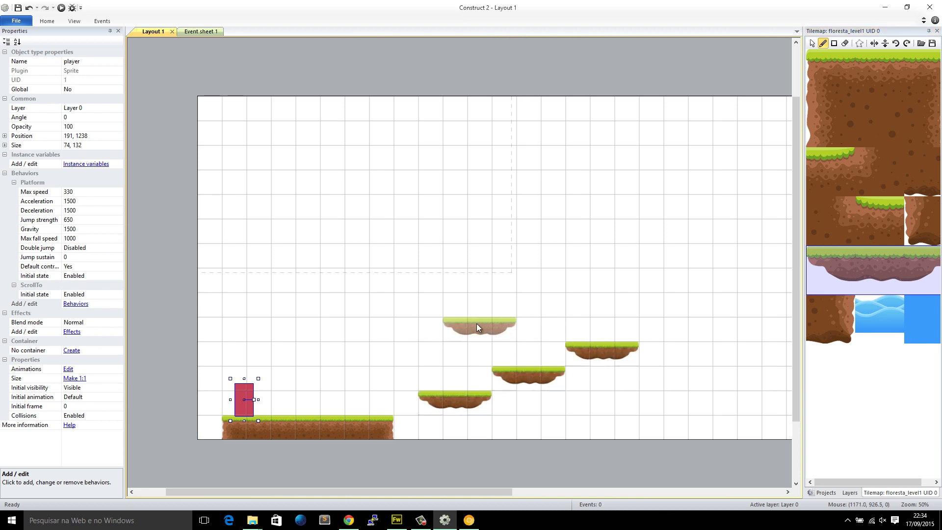
{"action": "left_click", "coordinate": [431, 323]}
{"action": "left_click", "coordinate": [308, 304]}
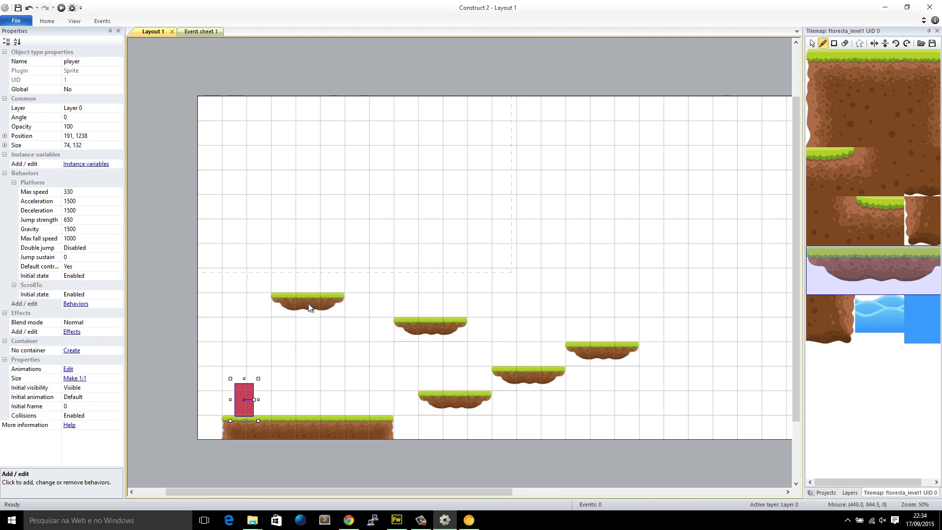
{"action": "left_click", "coordinate": [206, 275]}
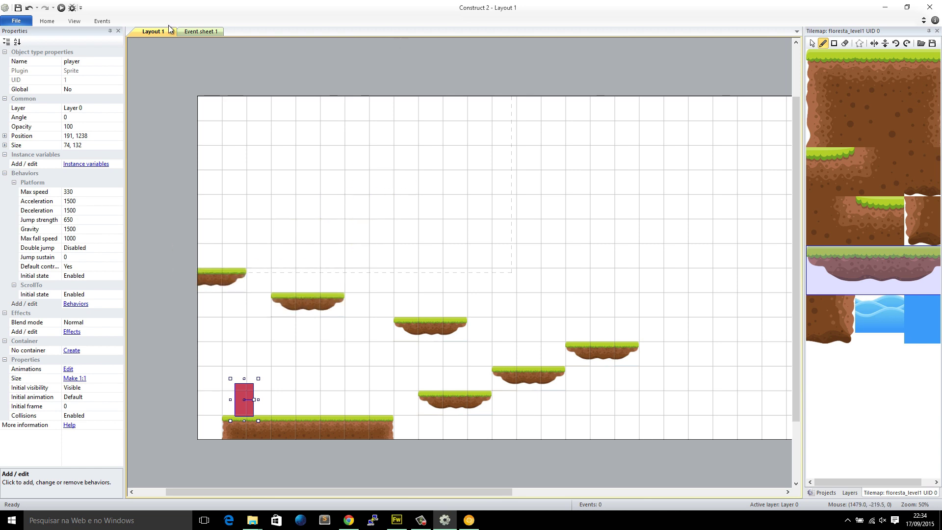
Preview the layout in the browser, test jumping across the floating platforms, and return to Construct 2.
{"action": "left_click", "coordinate": [62, 8]}
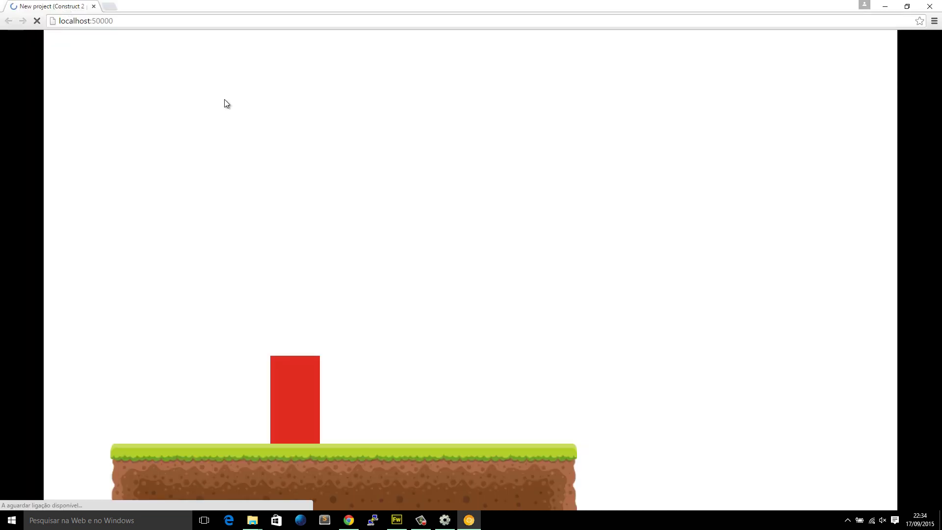
{"action": "key", "text": "Right"}
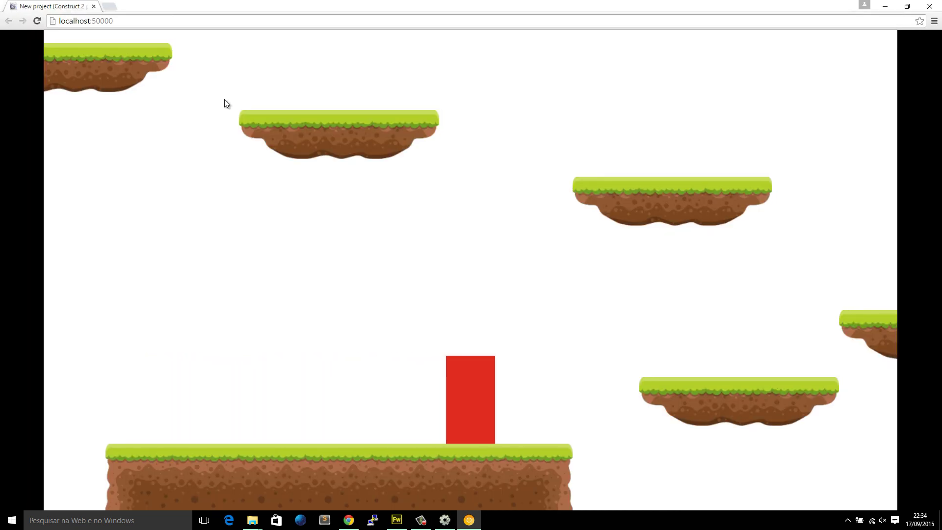
{"action": "key", "text": "Up"}
{"action": "key", "text": "Up"}
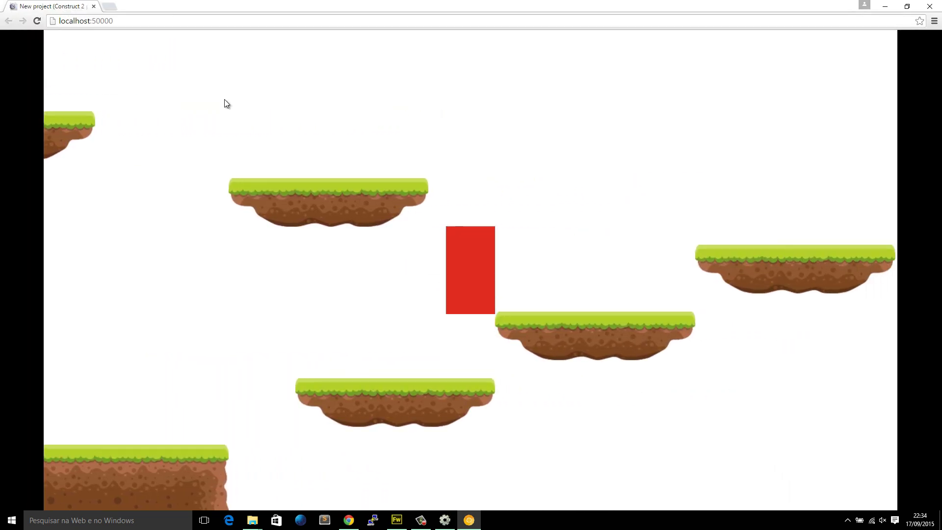
{"action": "key", "text": "Up"}
{"action": "key", "text": "Up"}
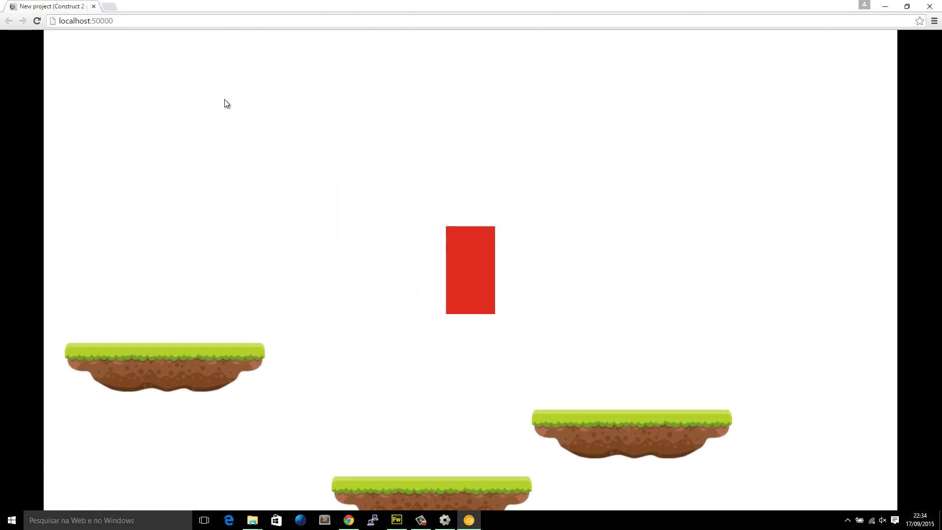
{"action": "key", "text": "Up"}
{"action": "key", "text": "Left"}
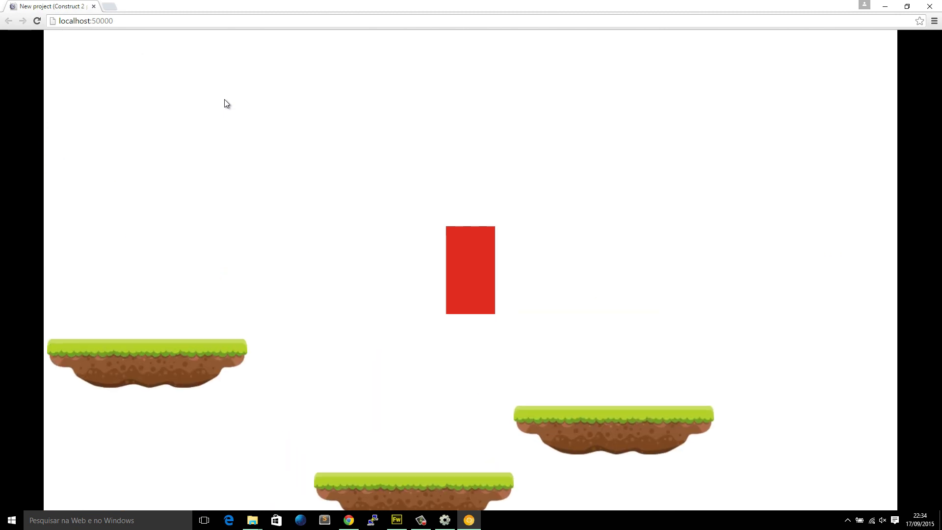
{"action": "key", "text": "Up"}
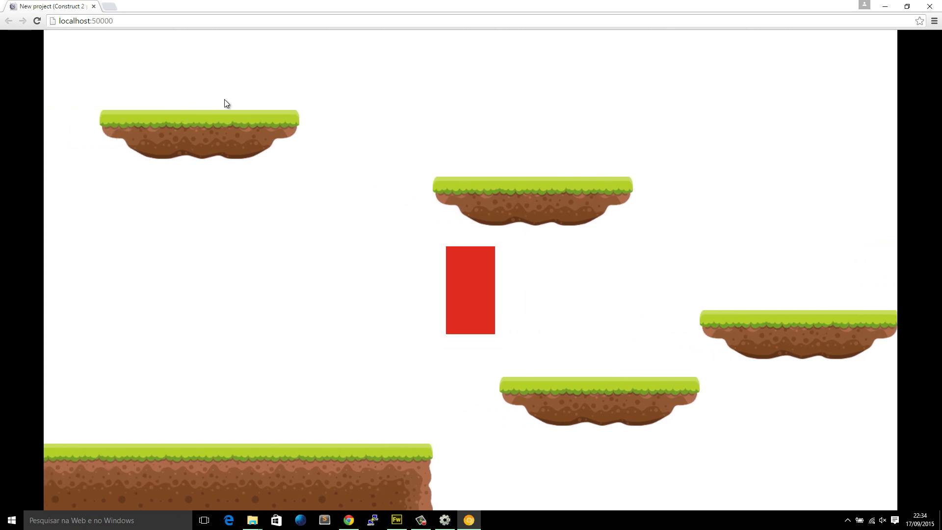
{"action": "key", "text": "alt+Tab"}
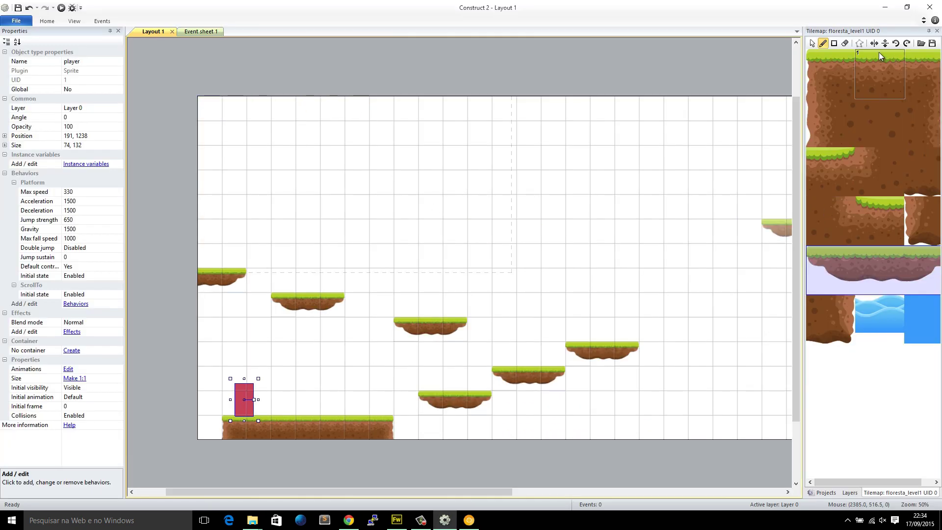
Erase all six floating platforms from the tilemap.
{"action": "left_click", "coordinate": [844, 43]}
{"action": "mouse_move", "coordinate": [256, 286]}
{"action": "left_mouse_down"}
{"action": "mouse_move", "coordinate": [211, 284]}
{"action": "mouse_move", "coordinate": [436, 330]}
{"action": "mouse_move", "coordinate": [547, 377]}
{"action": "left_mouse_up"}
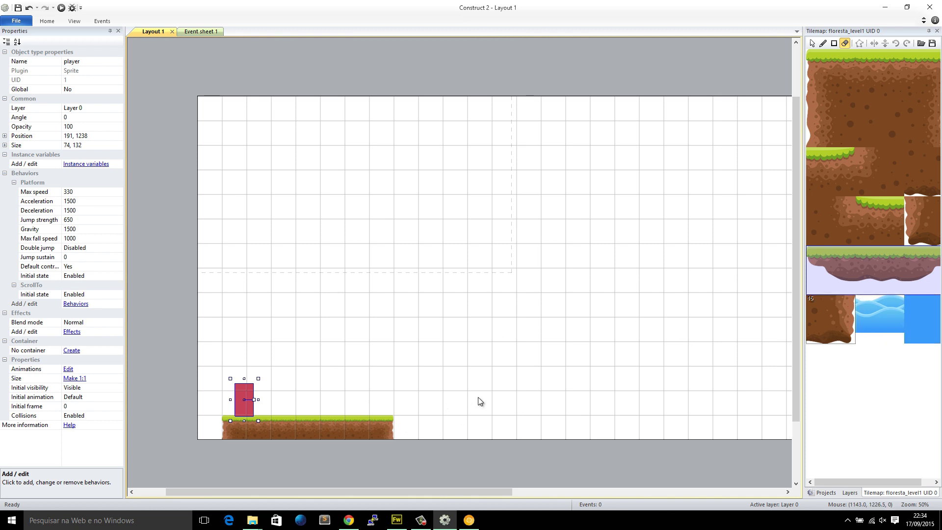
Examine the images in the freetileset Object folder in File Explorer and glance at the tile sheet in Fireworks.
{"action": "left_click", "coordinate": [252, 520]}
{"action": "left_click", "coordinate": [222, 478]}
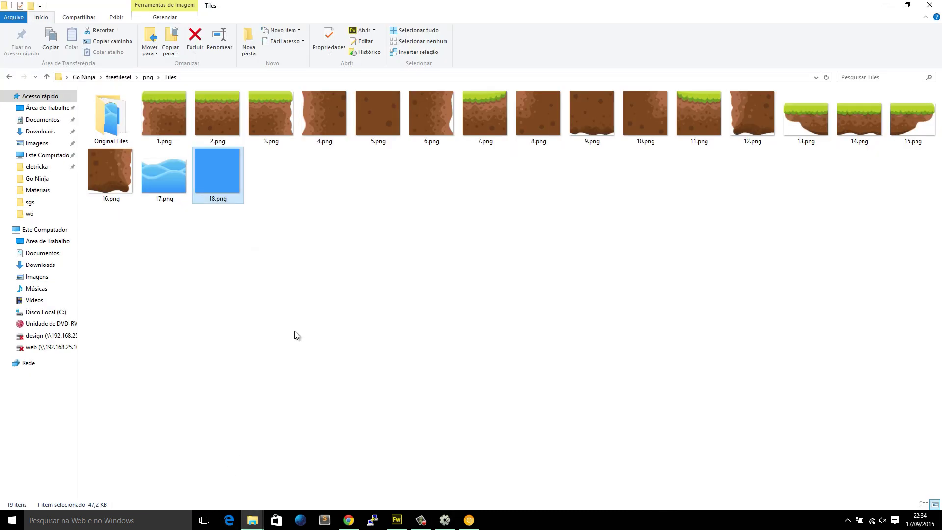
{"action": "left_click", "coordinate": [150, 78]}
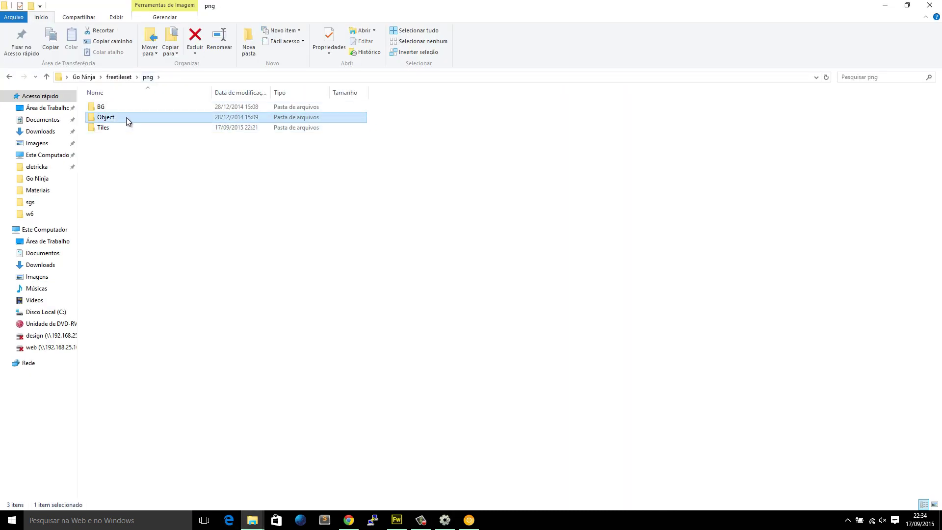
{"action": "double_click", "coordinate": [126, 118]}
{"action": "left_click", "coordinate": [340, 131]}
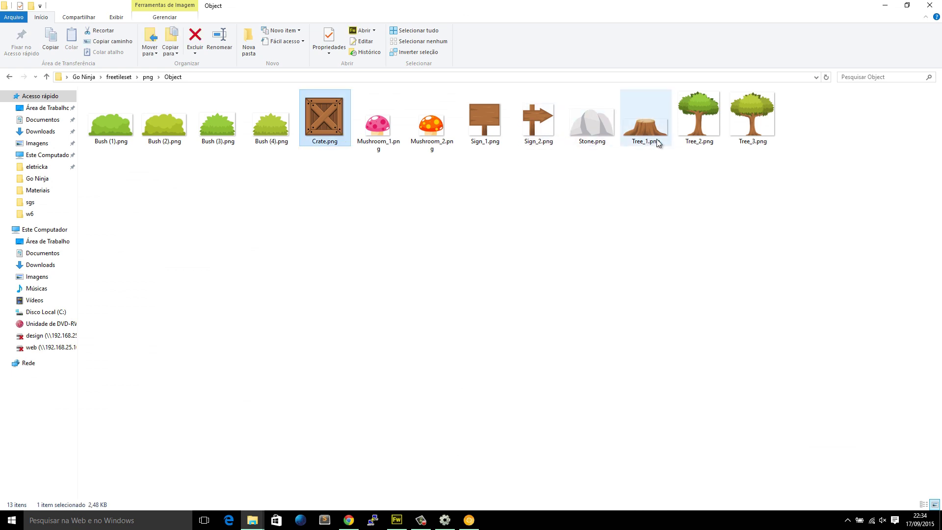
{"action": "left_click", "coordinate": [887, 5]}
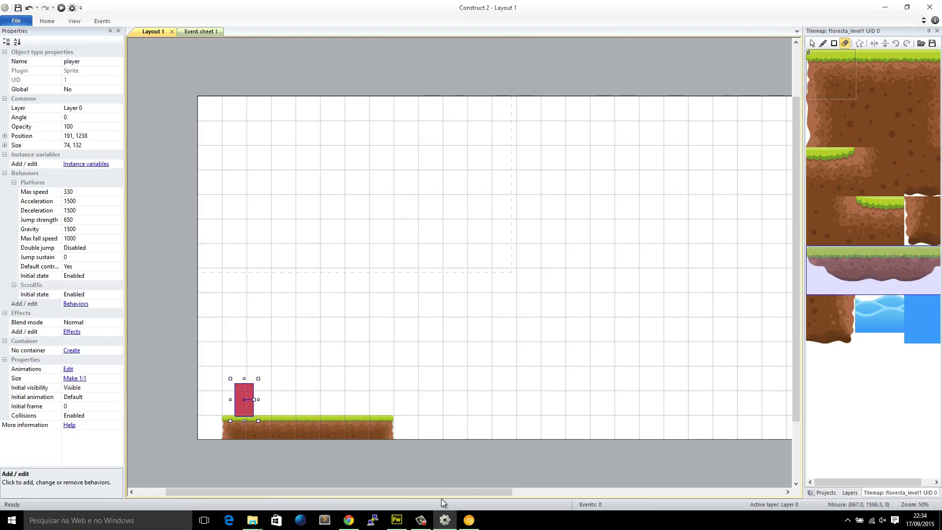
{"action": "left_click", "coordinate": [397, 520]}
{"action": "left_click", "coordinate": [397, 520]}
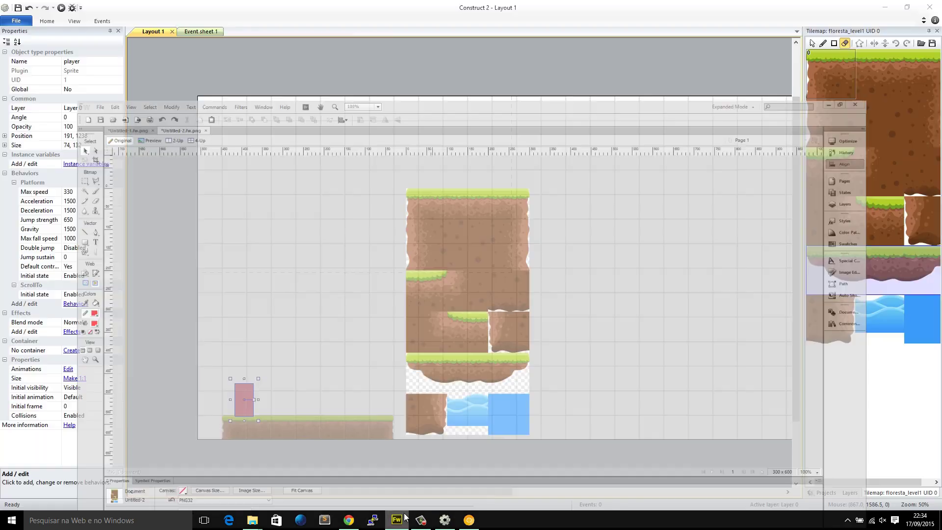
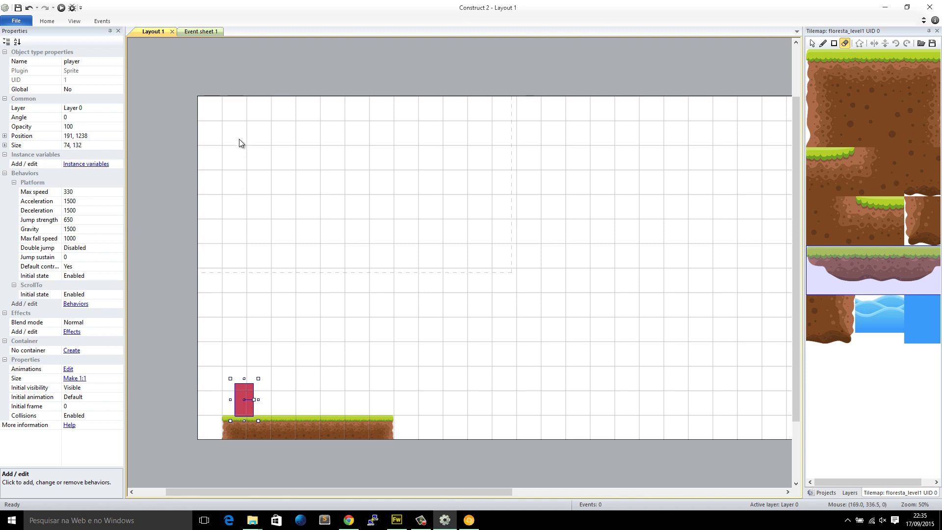
Rename the tilemap to floresta_level1_solidos and deselect it.
{"action": "left_click", "coordinate": [812, 43]}
{"action": "left_click", "coordinate": [494, 189]}
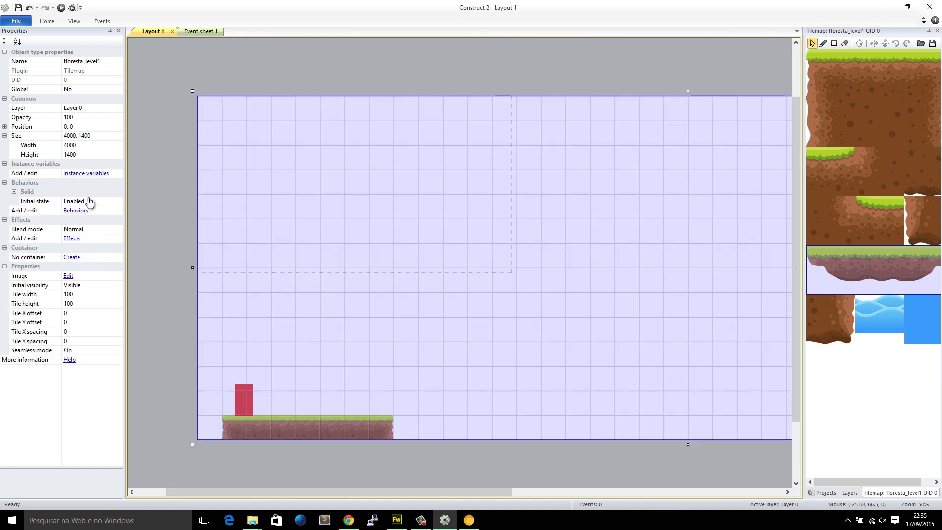
{"action": "left_click", "coordinate": [108, 60]}
{"action": "left_click", "coordinate": [101, 61]}
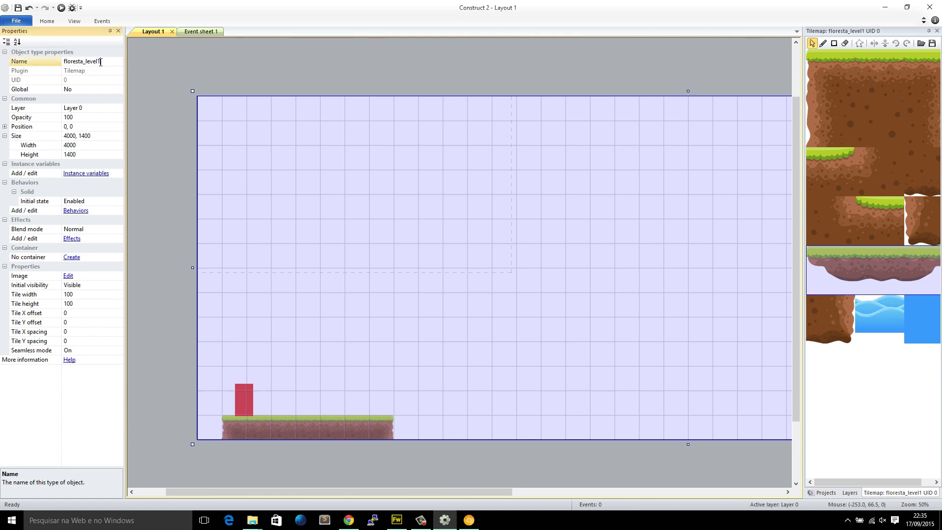
{"action": "left_click_drag", "start_coordinate": [98, 61], "coordinate": [107, 60]}
{"action": "key", "text": "Return"}
{"action": "key", "text": "Return"}
{"action": "left_click", "coordinate": [181, 112]}
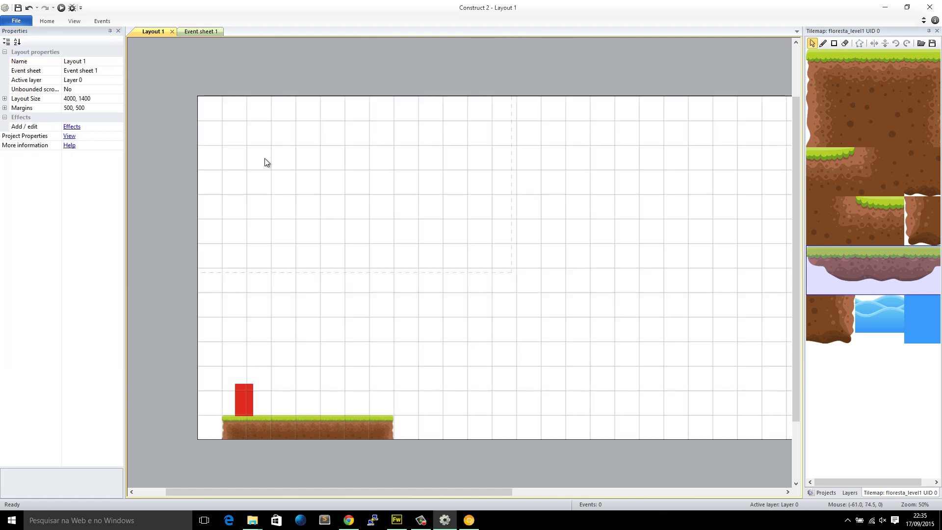
{"action": "left_click", "coordinate": [265, 158]}
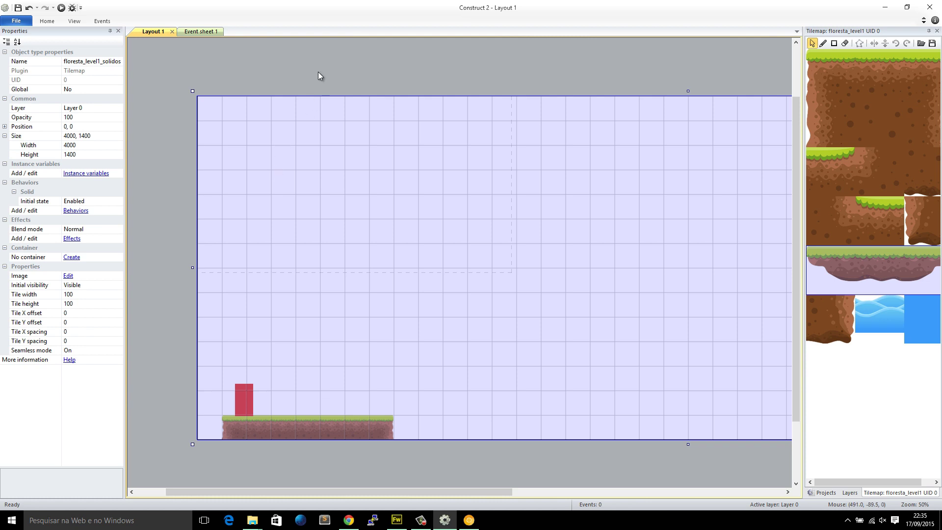
{"action": "left_click", "coordinate": [344, 79]}
Pick tile 1, the grass-topped middle tile, for drawing and erase the right end tile of the ground platform.
{"action": "mouse_move", "coordinate": [319, 69]}
{"action": "middle_mouse_down"}
{"action": "mouse_move", "coordinate": [259, 68]}
{"action": "mouse_move", "coordinate": [315, 92]}
{"action": "mouse_move", "coordinate": [564, 80]}
{"action": "mouse_move", "coordinate": [521, 58]}
{"action": "mouse_move", "coordinate": [560, 51]}
{"action": "middle_mouse_up"}
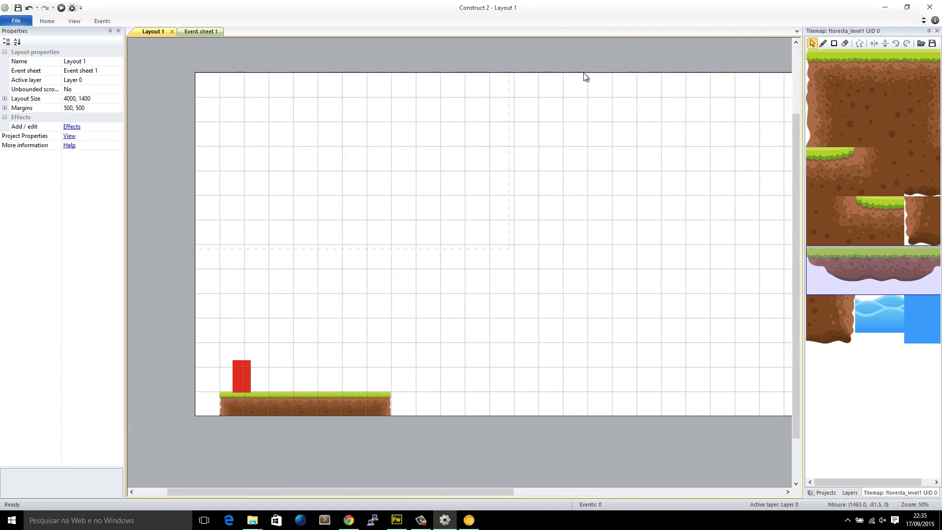
{"action": "left_click", "coordinate": [823, 43]}
{"action": "left_click", "coordinate": [819, 66]}
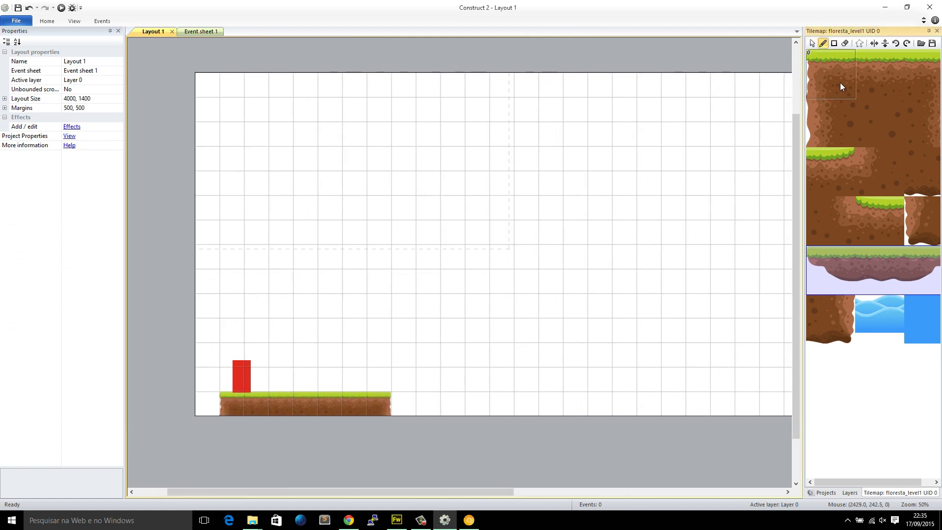
{"action": "left_click", "coordinate": [862, 83]}
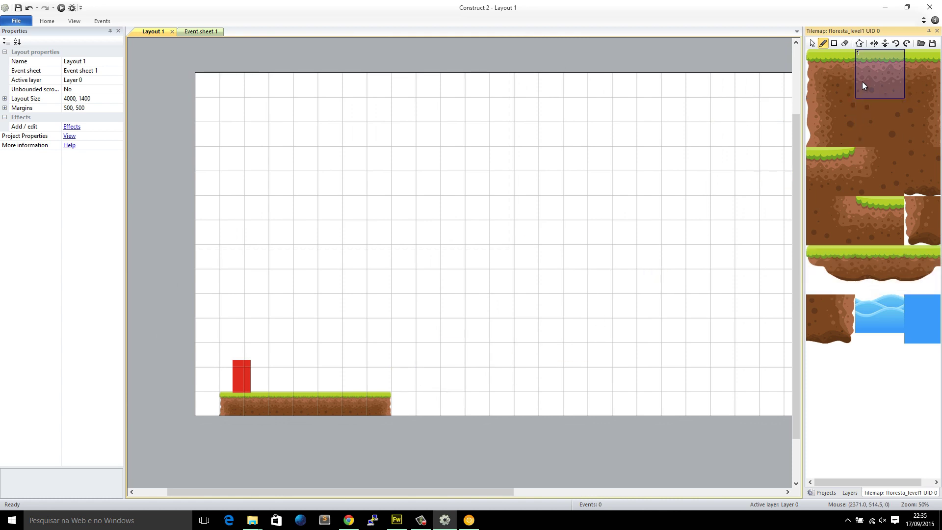
{"action": "left_click", "coordinate": [845, 43]}
{"action": "left_click", "coordinate": [390, 403]}
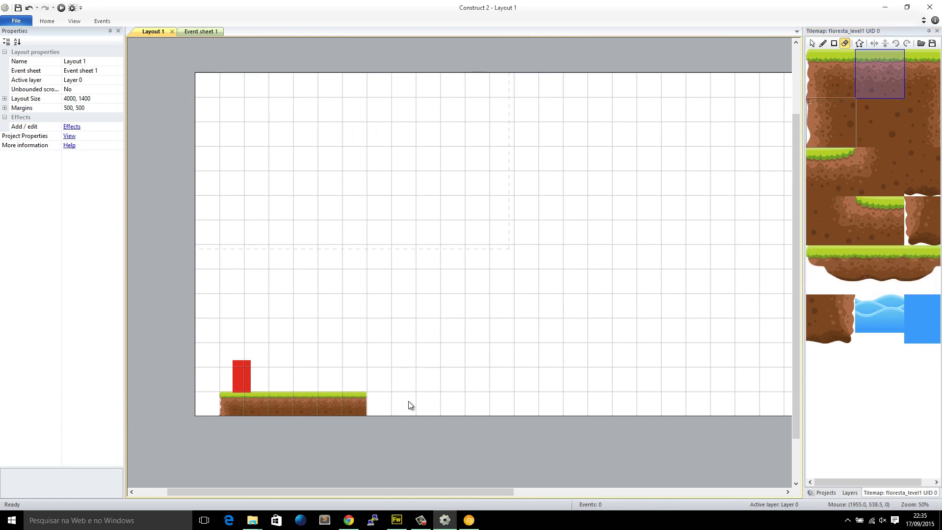
Extend the ground platform with six more grass-topped middle tiles and close it with the grass-topped right end tile.
{"action": "left_click", "coordinate": [823, 43]}
{"action": "left_click", "coordinate": [390, 411]}
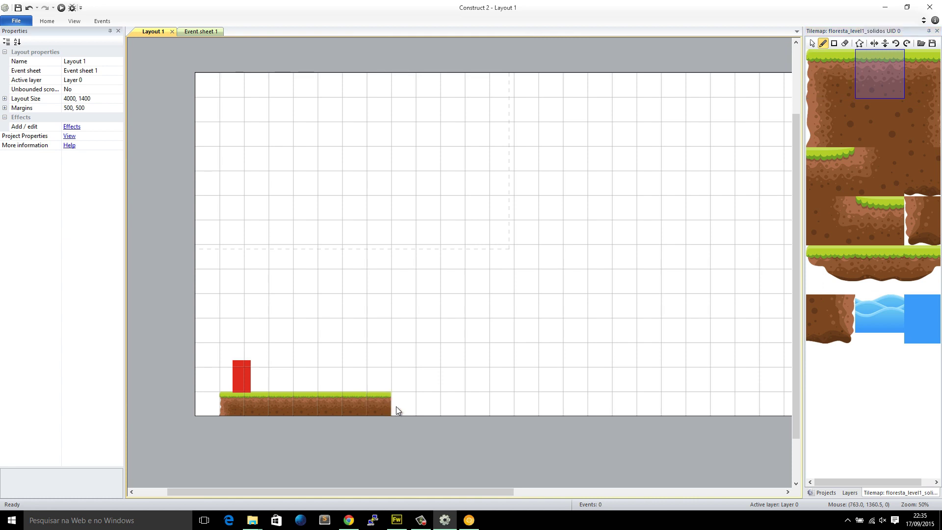
{"action": "left_click_drag", "start_coordinate": [396, 406], "coordinate": [512, 402]}
{"action": "left_click", "coordinate": [907, 89]}
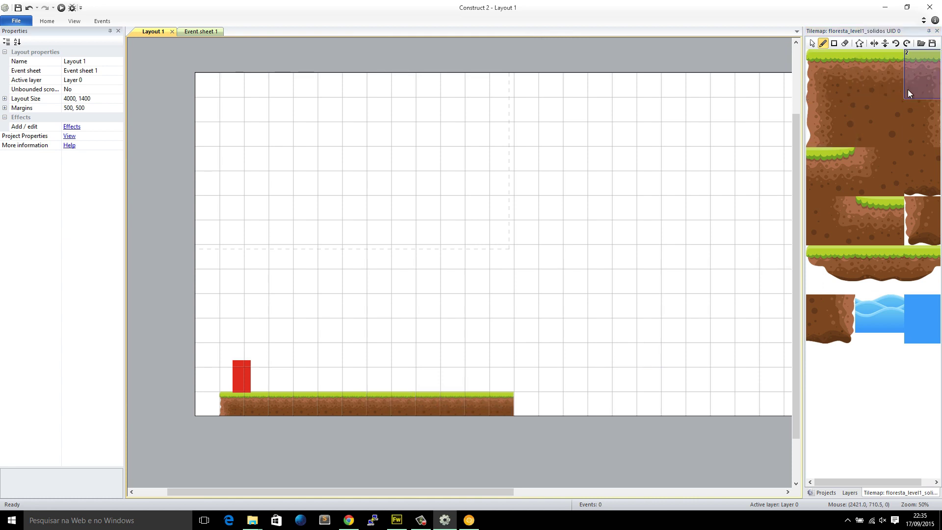
{"action": "left_click_drag", "start_coordinate": [861, 484], "coordinate": [871, 484]}
{"action": "left_click", "coordinate": [525, 412]}
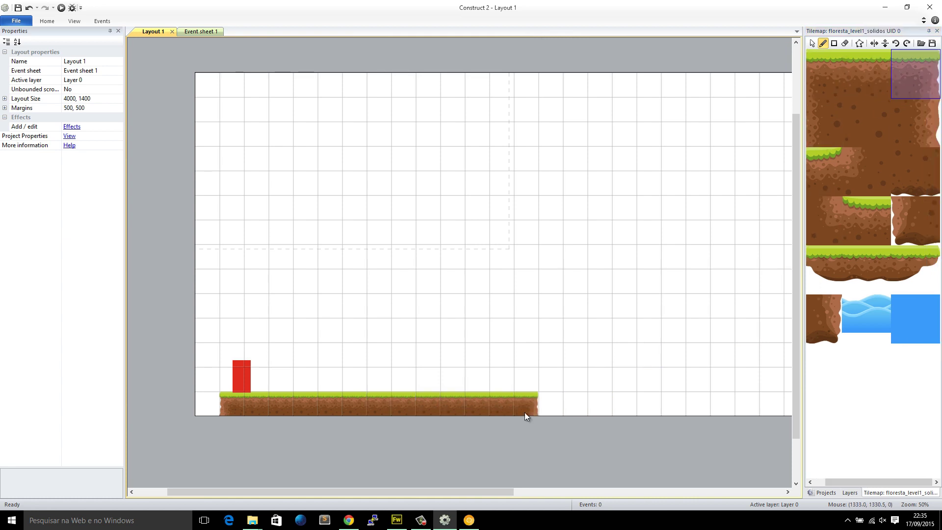
Place the three-tile floating platform one row above the ground, two tiles past the ground platform's right end.
{"action": "left_click_drag", "start_coordinate": [496, 493], "coordinate": [581, 492]}
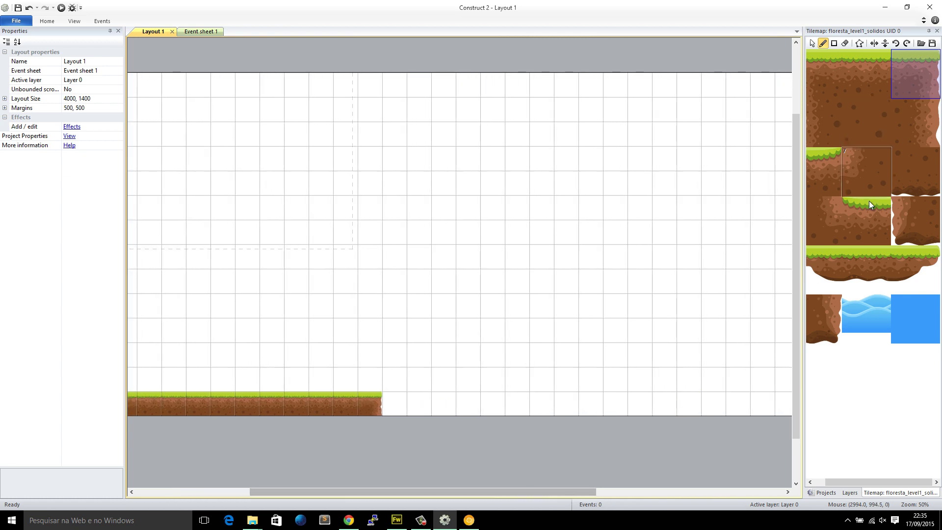
{"action": "left_click_drag", "start_coordinate": [831, 259], "coordinate": [907, 259]}
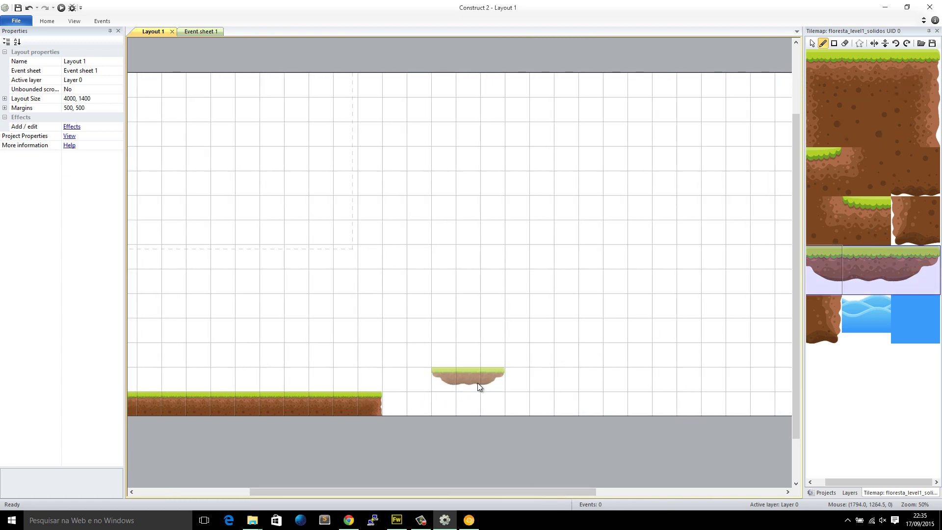
{"action": "left_click", "coordinate": [477, 383]}
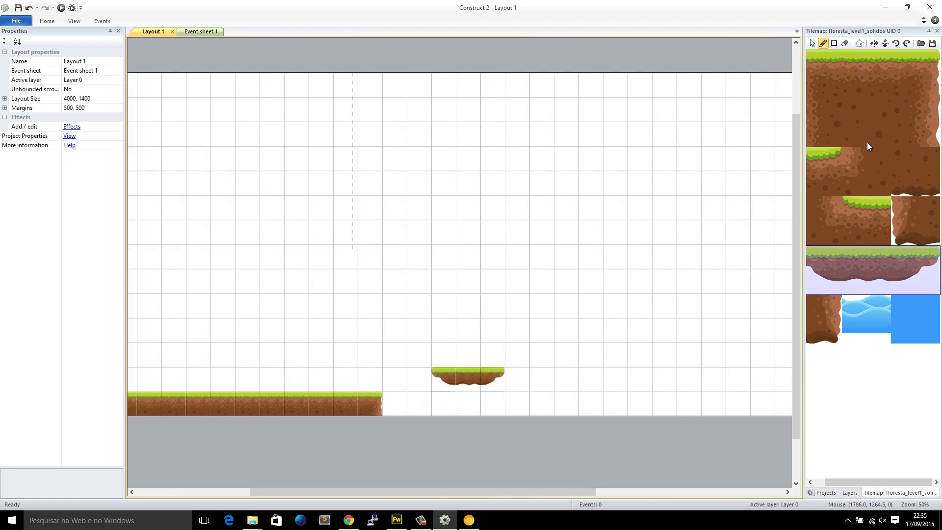
Build a two-tile-high left column, grass-topped corner over left dirt edge, one tile past the floating platform.
{"action": "left_click", "coordinate": [829, 84]}
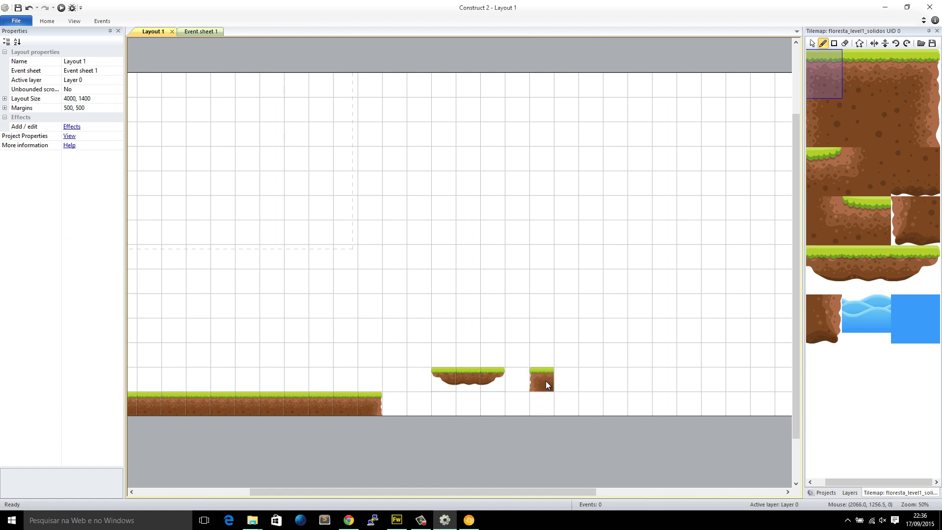
{"action": "scroll", "coordinate": [554, 387], "scroll_direction": "up", "scroll_amount": 6, "text": "ctrl"}
{"action": "scroll", "coordinate": [473, 440], "scroll_direction": "down", "scroll_amount": 5}
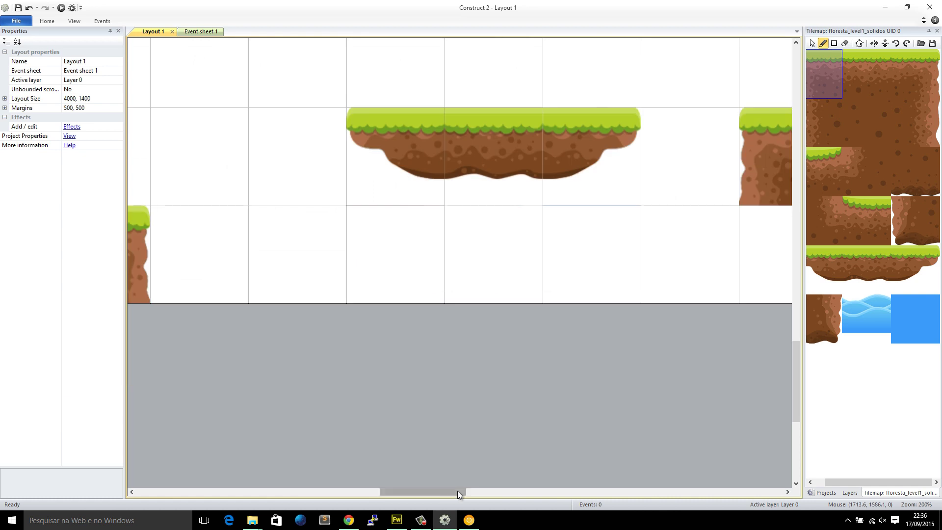
{"action": "left_click_drag", "start_coordinate": [457, 490], "coordinate": [507, 491]}
{"action": "left_click", "coordinate": [830, 130]}
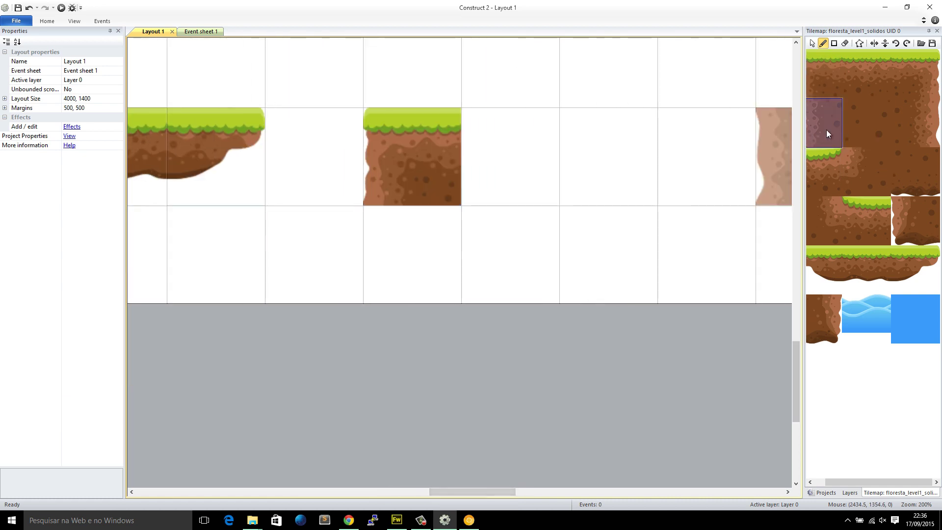
{"action": "left_click", "coordinate": [373, 282]}
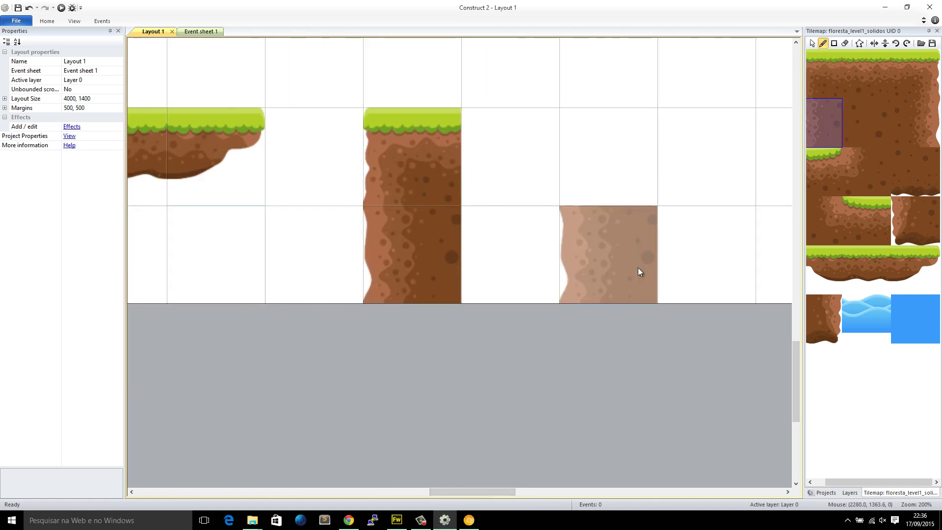
Add two middle columns to the raised block, with grass-topped middle tiles above plain dirt tiles.
{"action": "scroll", "coordinate": [645, 272], "scroll_direction": "up", "scroll_amount": 1}
{"action": "left_click", "coordinate": [856, 122]}
{"action": "left_click", "coordinate": [490, 287]}
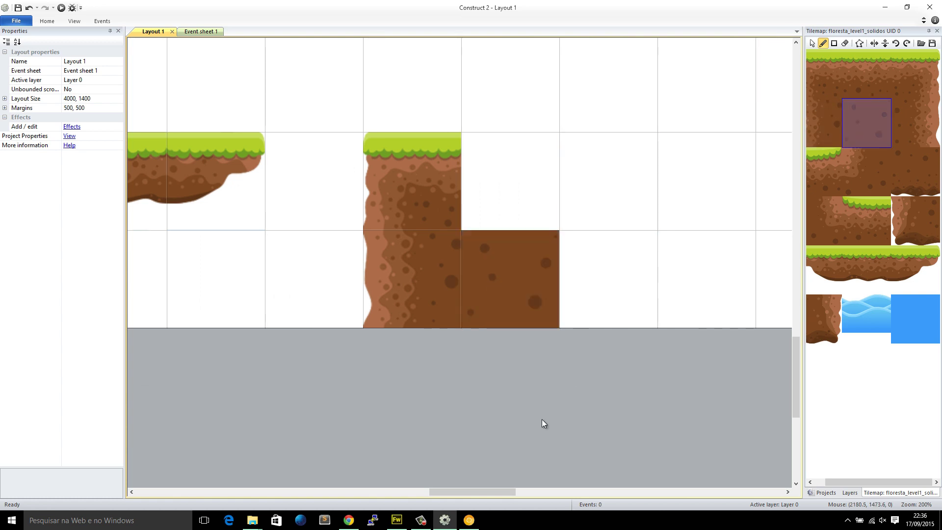
{"action": "left_click", "coordinate": [867, 73]}
{"action": "left_click", "coordinate": [527, 175]}
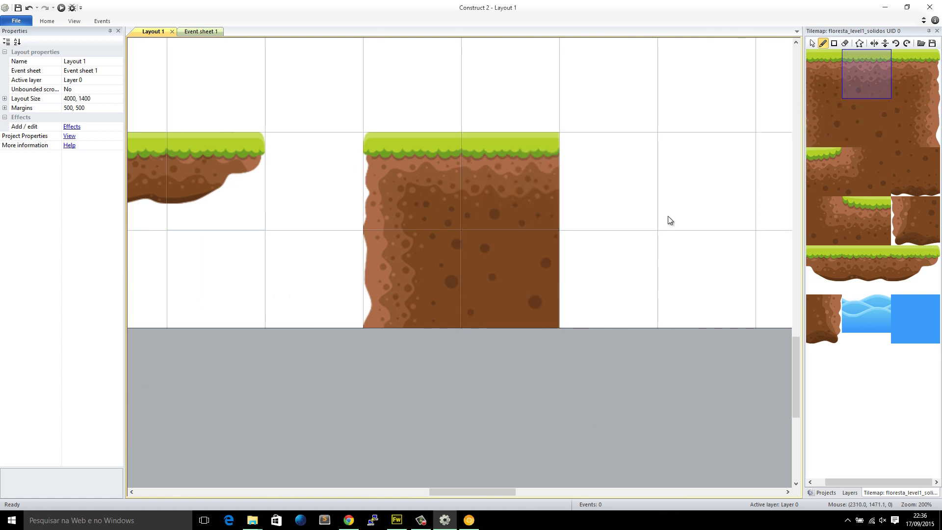
{"action": "left_click", "coordinate": [593, 184]}
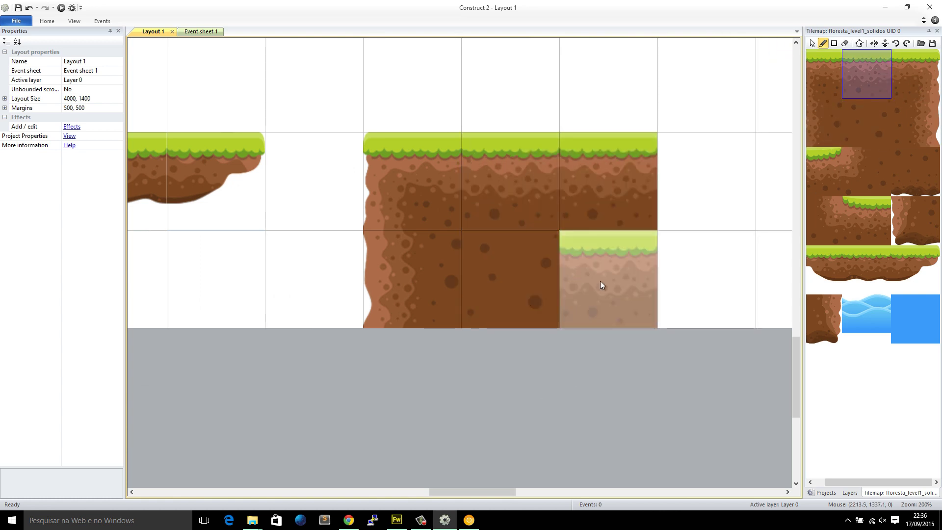
{"action": "left_click", "coordinate": [867, 123]}
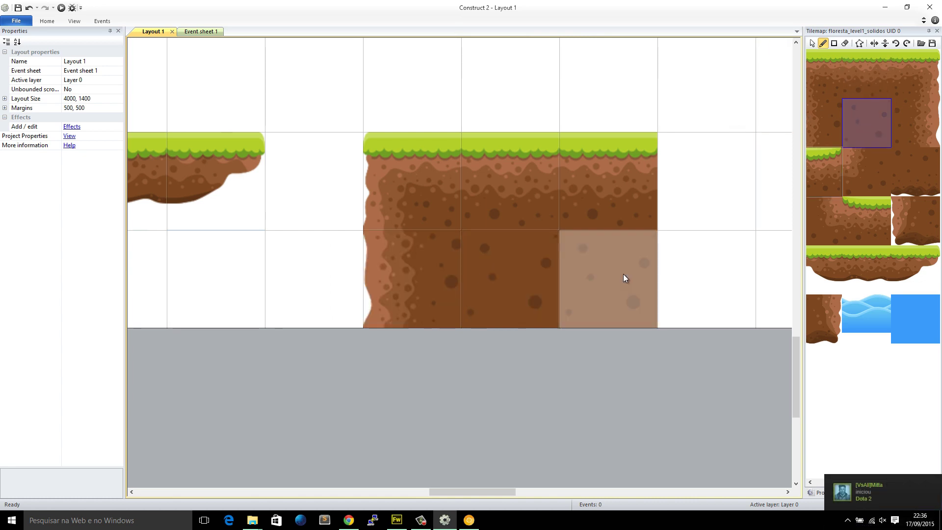
{"action": "left_click", "coordinate": [623, 274]}
Finish the raised block's right column with a plain dirt tile below a grass-topped right end tile.
{"action": "left_click_drag", "start_coordinate": [432, 491], "coordinate": [452, 491]}
{"action": "left_click", "coordinate": [550, 277]}
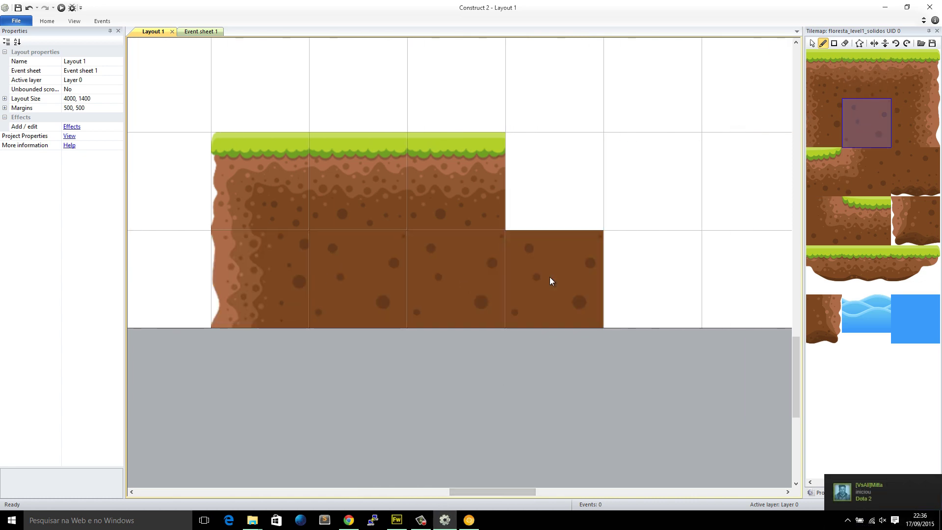
{"action": "left_click", "coordinate": [908, 82]}
{"action": "left_click", "coordinate": [544, 148]}
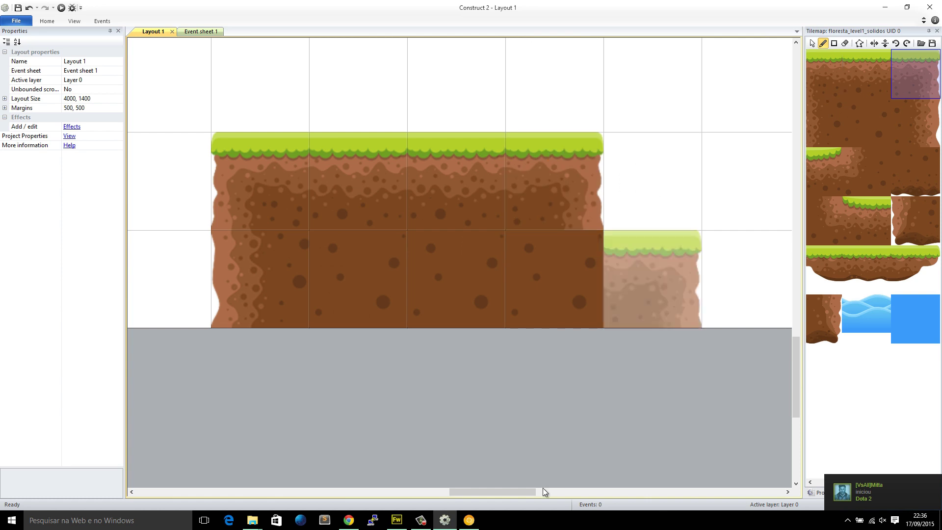
Place a second three-tile floating platform two tiles past the raised block and one row higher than its top.
{"action": "left_click_drag", "start_coordinate": [519, 490], "coordinate": [544, 488]}
{"action": "scroll", "coordinate": [564, 417], "scroll_direction": "up", "scroll_amount": 1}
{"action": "scroll", "coordinate": [543, 261], "scroll_direction": "down", "scroll_amount": 6, "text": "ctrl"}
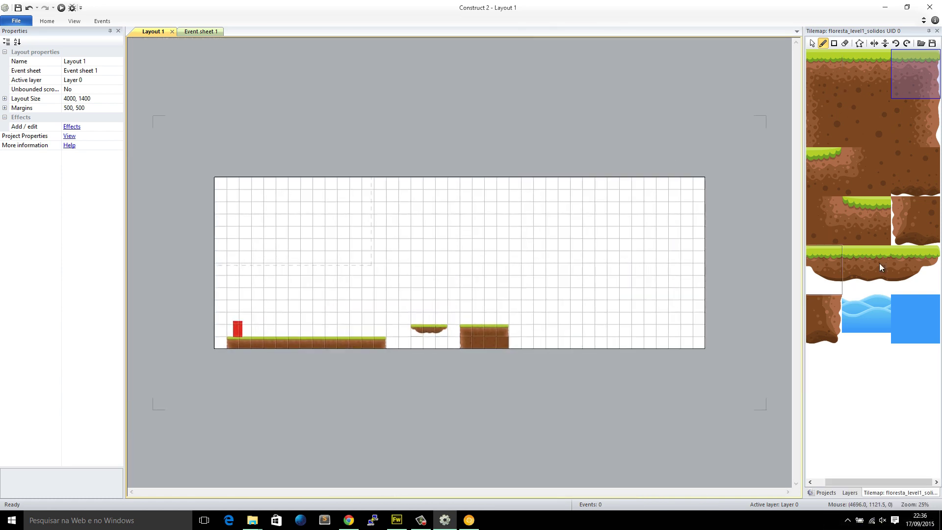
{"action": "left_click_drag", "start_coordinate": [829, 267], "coordinate": [910, 261]}
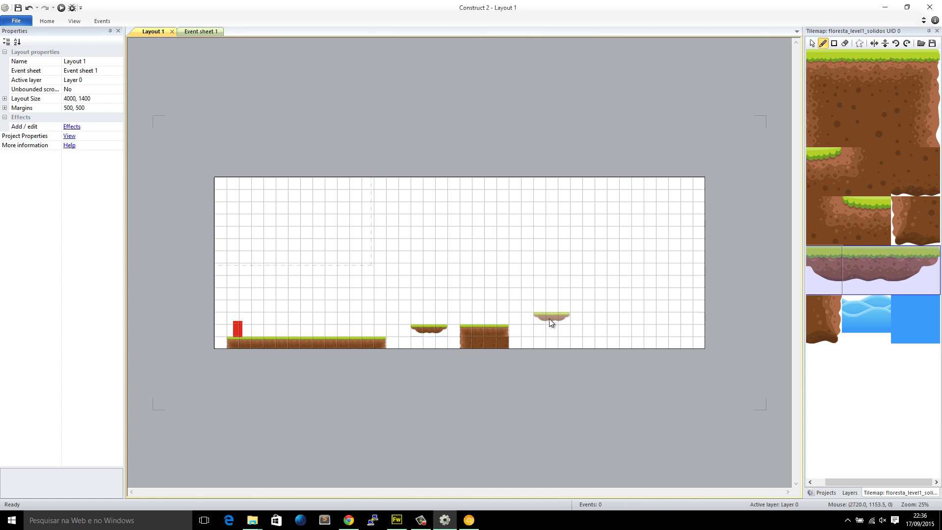
Build a four-tile-high left column three tiles past the second floating platform, using the grass-topped corner and left dirt edge tiles.
{"action": "left_click", "coordinate": [838, 93]}
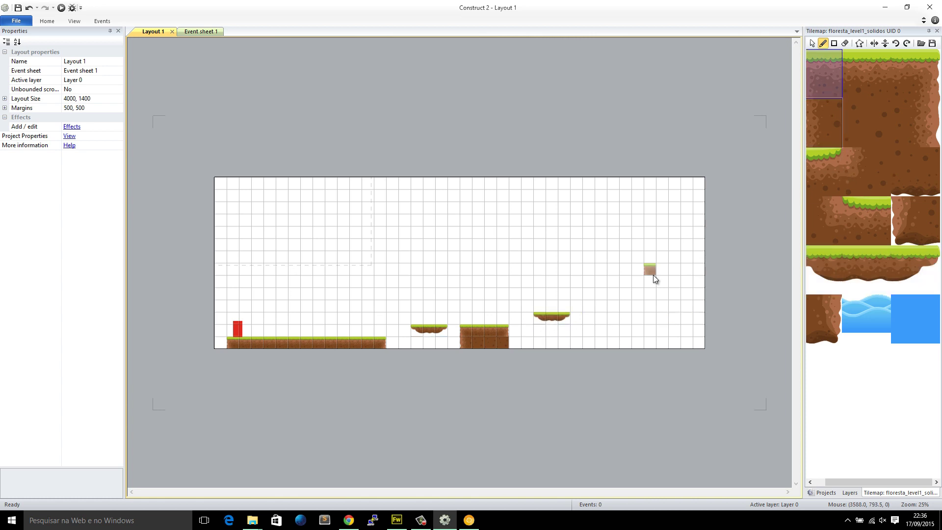
{"action": "left_click", "coordinate": [611, 309]}
{"action": "left_click", "coordinate": [834, 118]}
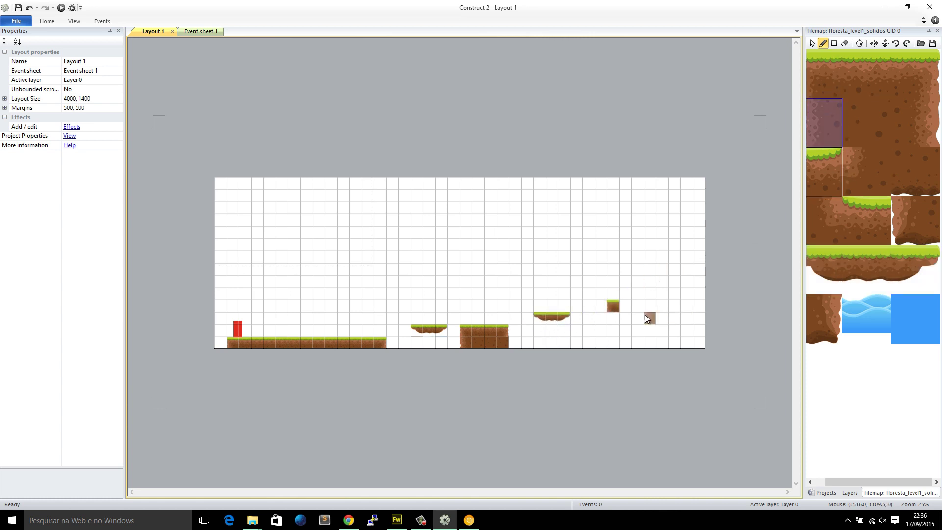
{"action": "left_click_drag", "start_coordinate": [616, 316], "coordinate": [617, 344]}
Top the tall block with four grass-topped middle tiles and fill the three rows beneath them with plain dirt.
{"action": "left_click", "coordinate": [866, 81]}
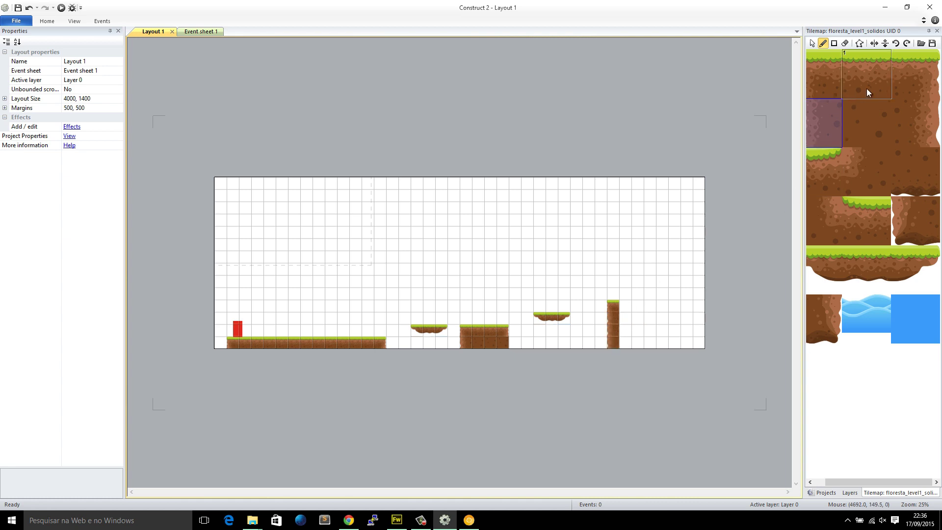
{"action": "left_click", "coordinate": [631, 307]}
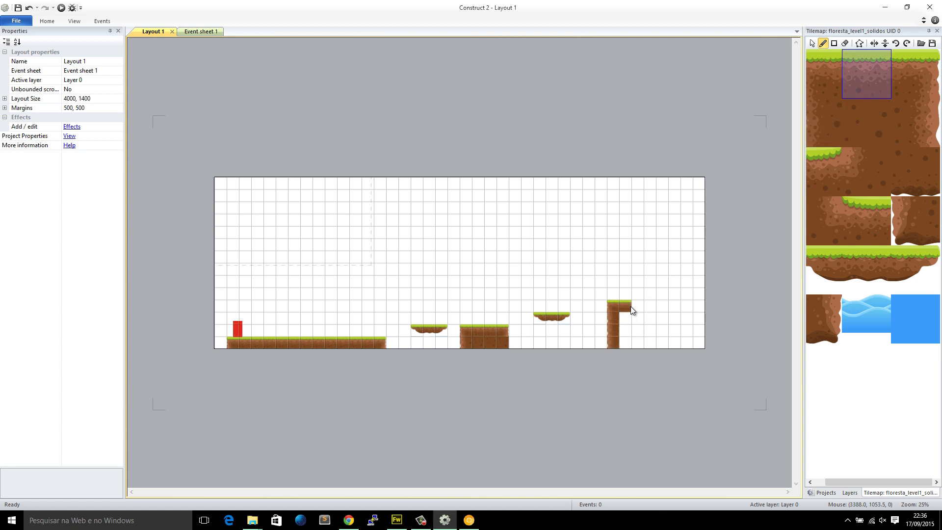
{"action": "left_click", "coordinate": [660, 306]}
{"action": "left_click", "coordinate": [867, 122]}
{"action": "left_click_drag", "start_coordinate": [627, 320], "coordinate": [654, 324]}
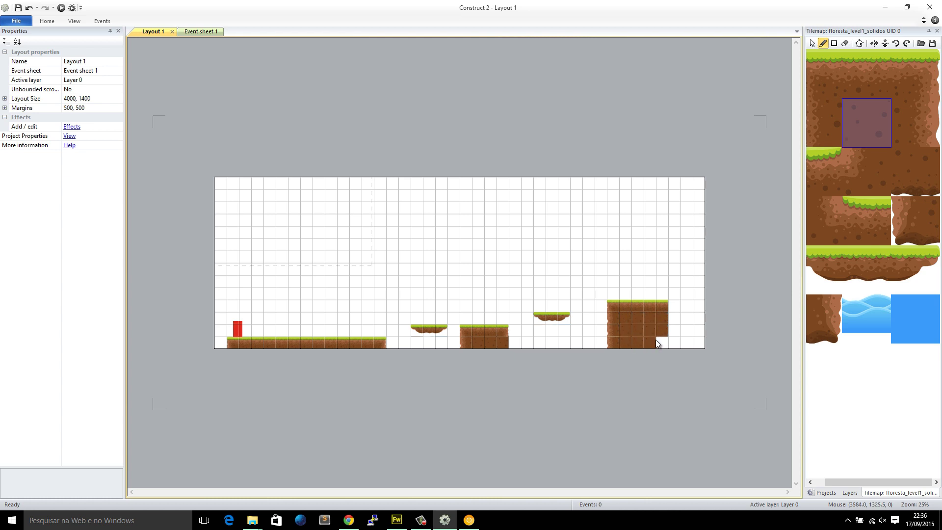
{"action": "left_click", "coordinate": [658, 342]}
Close the tall block with a grass-topped right corner and right dirt edge tiles down to the layout's bottom.
{"action": "left_click", "coordinate": [911, 67]}
{"action": "left_click", "coordinate": [672, 308]}
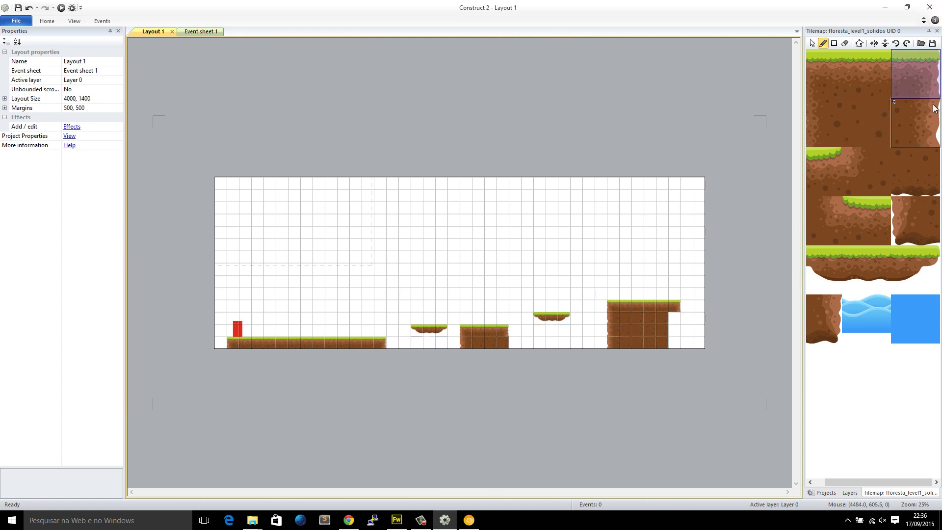
{"action": "left_click", "coordinate": [934, 109]}
{"action": "left_click_drag", "start_coordinate": [674, 315], "coordinate": [677, 345]}
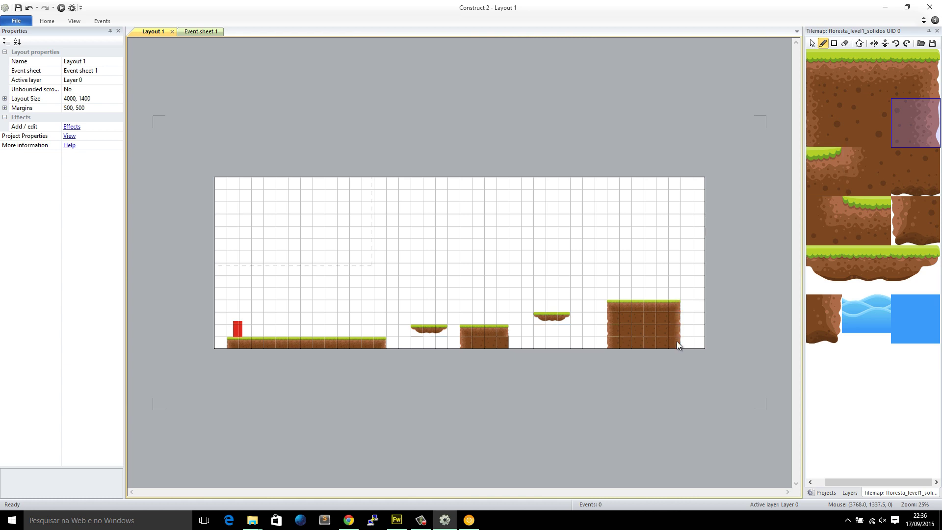
Switch from tile drawing back to object selection and leave the tilemap deselected.
{"action": "left_click", "coordinate": [812, 43]}
{"action": "left_click", "coordinate": [618, 280]}
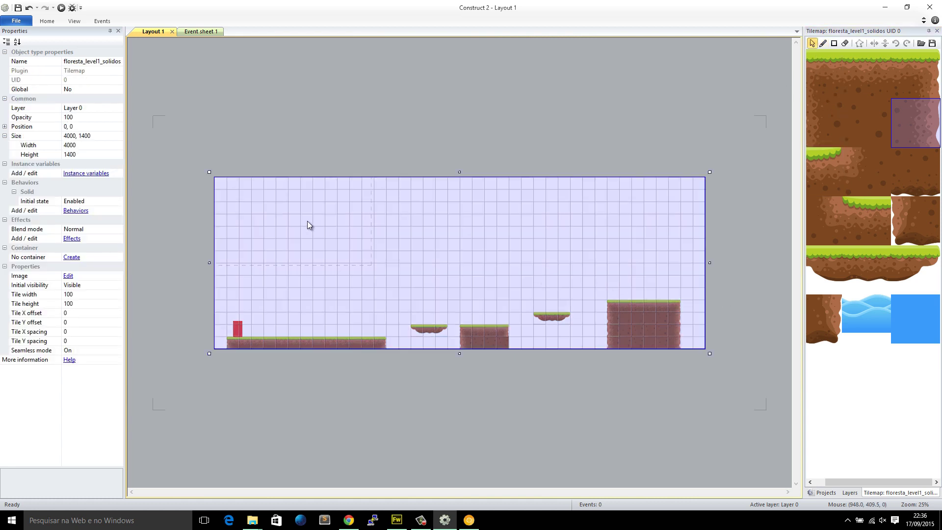
{"action": "left_click", "coordinate": [208, 162]}
{"action": "left_click", "coordinate": [340, 257]}
{"action": "left_click", "coordinate": [458, 113]}
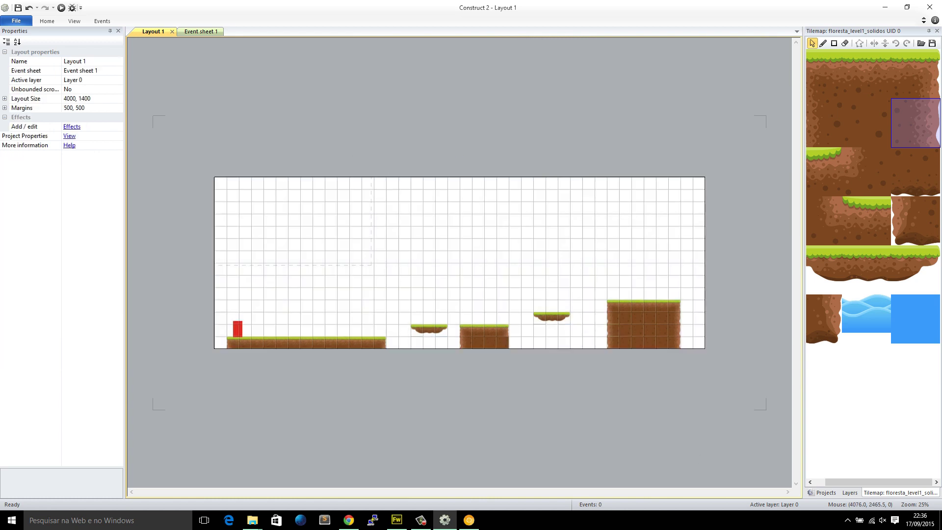
Set the layout size of Layout 1 to 6000, 1400.
{"action": "left_click", "coordinate": [818, 494]}
{"action": "left_click", "coordinate": [863, 62]}
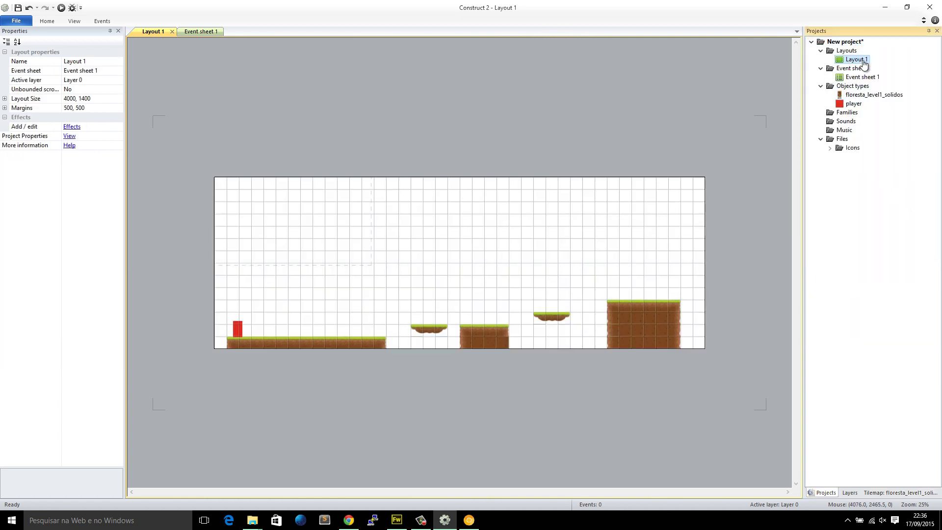
{"action": "left_click", "coordinate": [834, 42]}
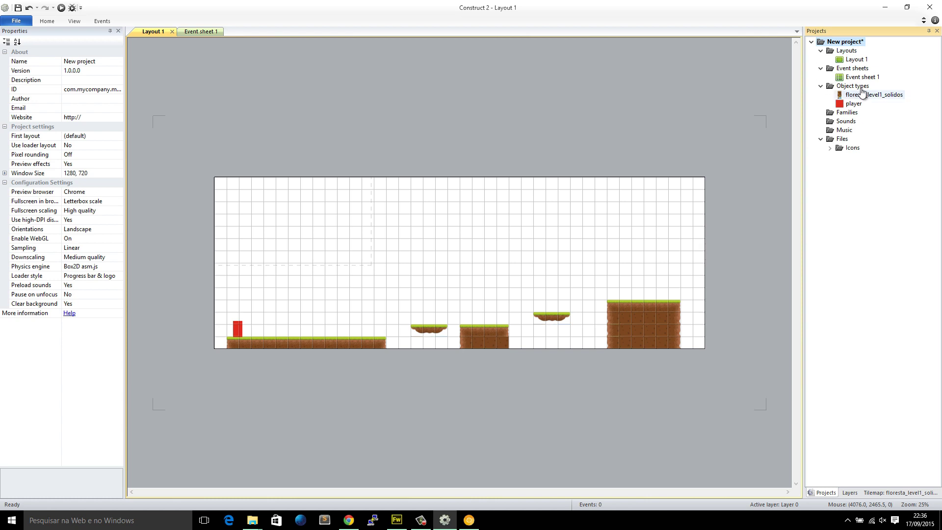
{"action": "left_click", "coordinate": [856, 60]}
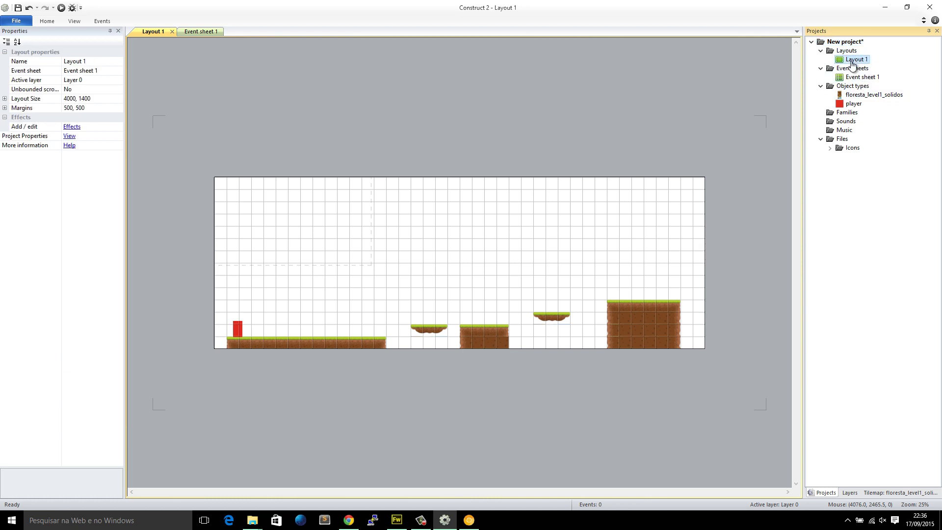
{"action": "left_click", "coordinate": [86, 98]}
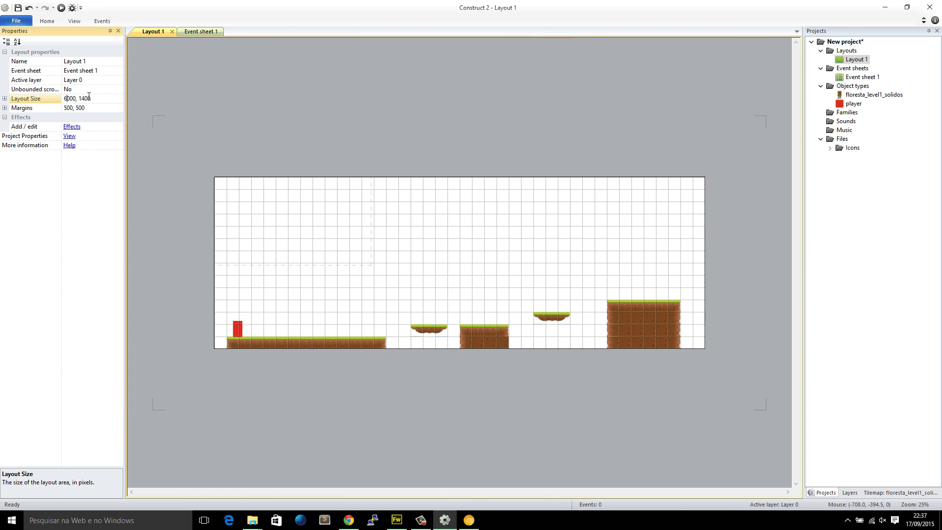
{"action": "left_click", "coordinate": [251, 125]}
Widen the floresta_level1_solidos tilemap to 6000 so it spans the whole layout.
{"action": "scroll", "coordinate": [429, 183], "scroll_direction": "right", "scroll_amount": 5}
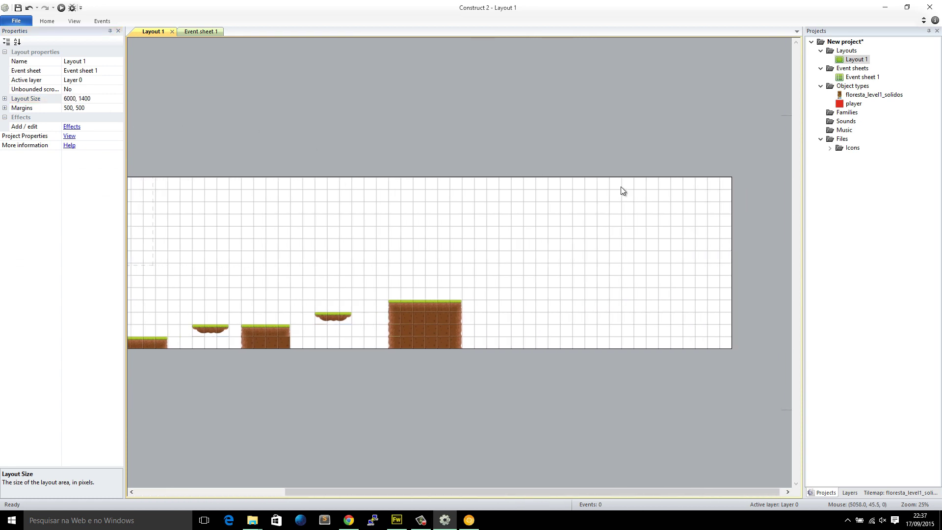
{"action": "left_click", "coordinate": [336, 270]}
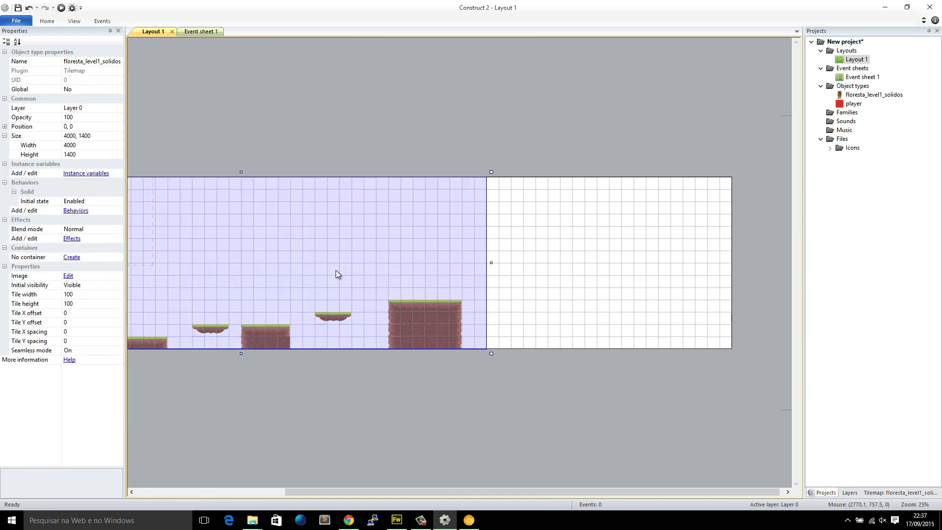
{"action": "left_click_drag", "start_coordinate": [492, 264], "coordinate": [688, 263]}
{"action": "left_click", "coordinate": [83, 146]}
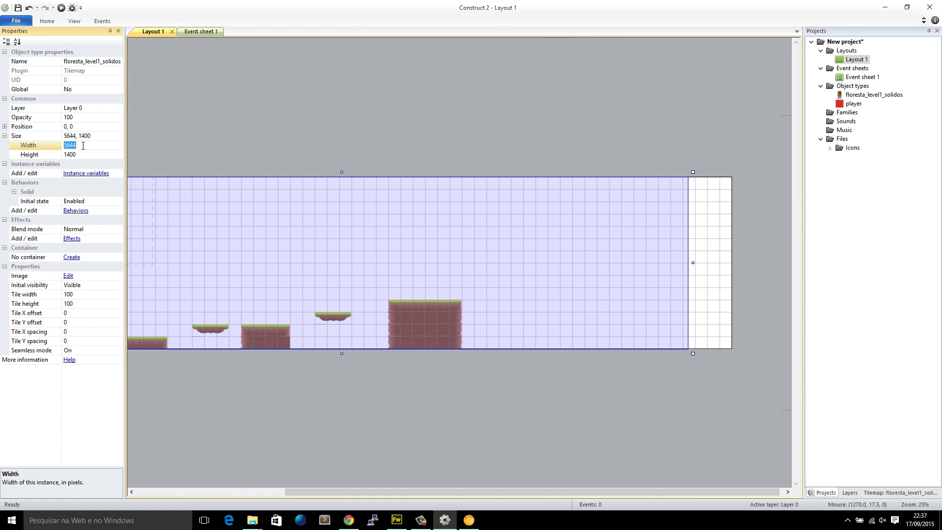
{"action": "type", "text": "6000"}
{"action": "key", "text": "Return"}
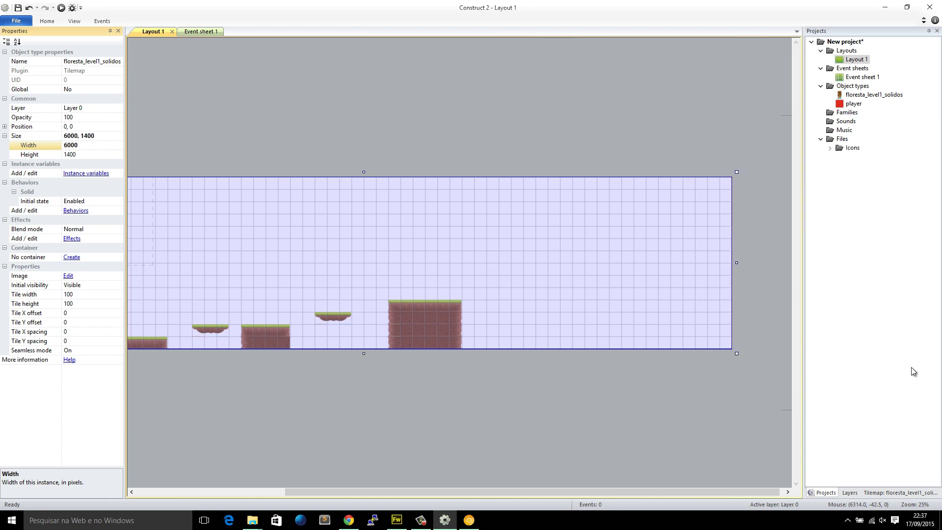
Start a two-tile-high block to the right of the tall block with a grass-topped left corner and a left dirt edge tile below it.
{"action": "left_click", "coordinate": [907, 492]}
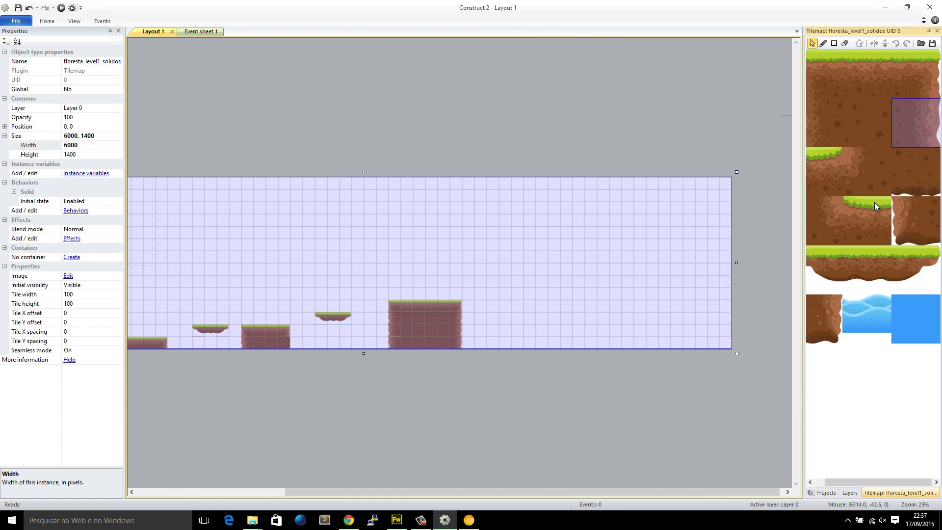
{"action": "left_click", "coordinate": [819, 58]}
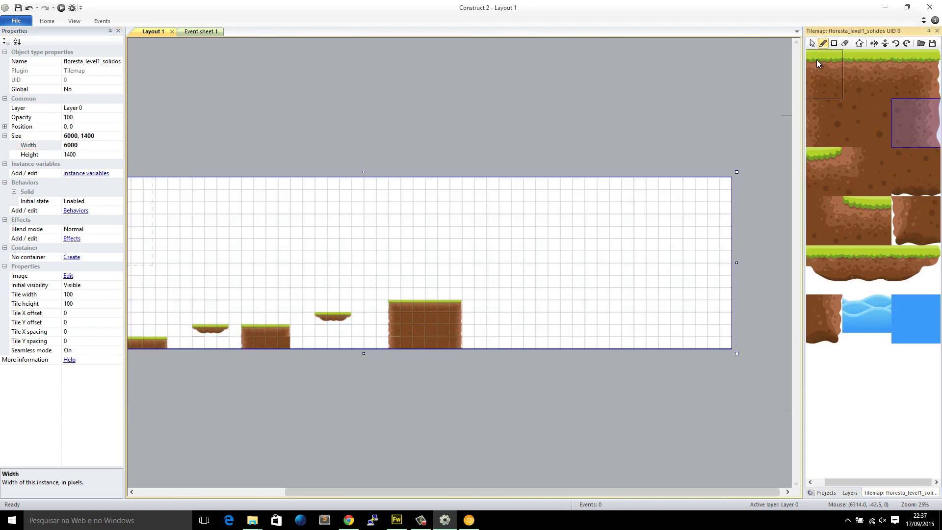
{"action": "left_click", "coordinate": [502, 331]}
{"action": "left_click", "coordinate": [824, 121]}
{"action": "left_click", "coordinate": [506, 342]}
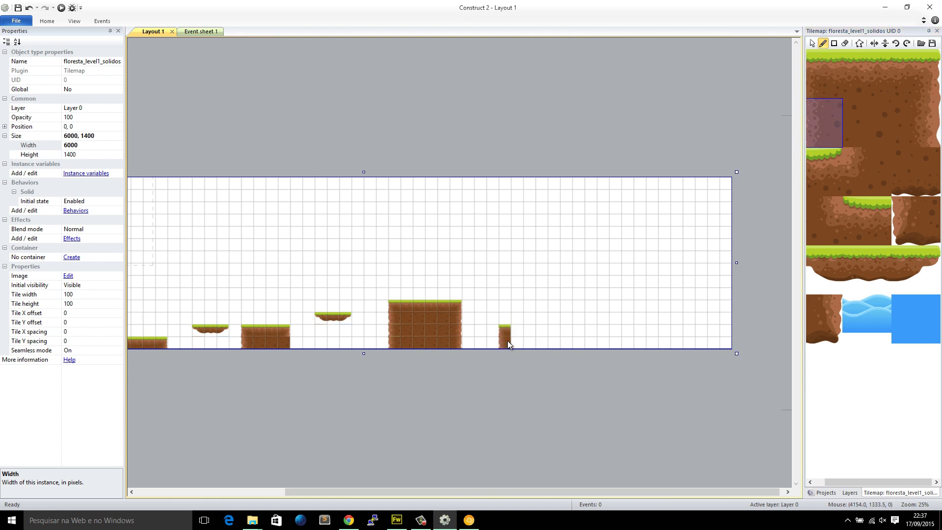
Extend the new block to eleven tiles wide with grass-topped tiles over dirt fill, and close it with a grass-topped right corner and right dirt edge.
{"action": "left_click", "coordinate": [851, 81]}
{"action": "left_click_drag", "start_coordinate": [519, 328], "coordinate": [616, 329]}
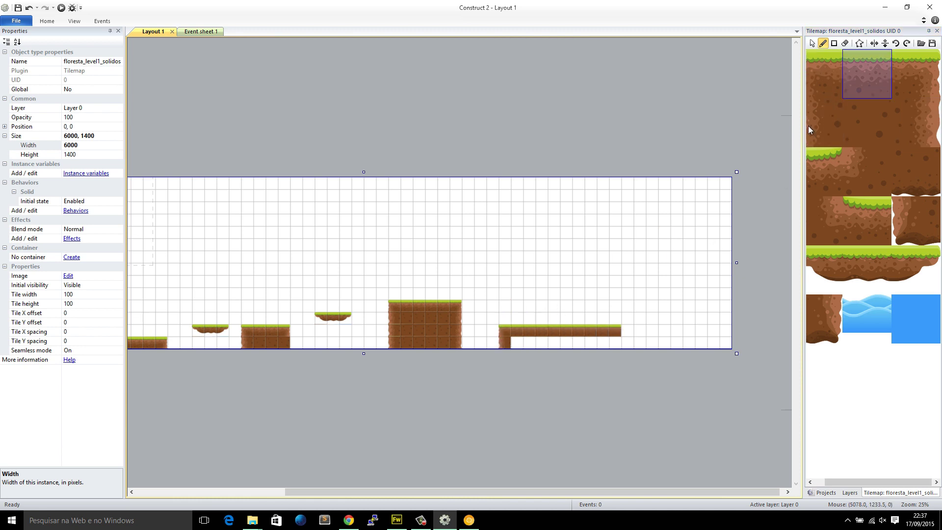
{"action": "left_click", "coordinate": [854, 120]}
{"action": "left_click_drag", "start_coordinate": [517, 343], "coordinate": [619, 342]}
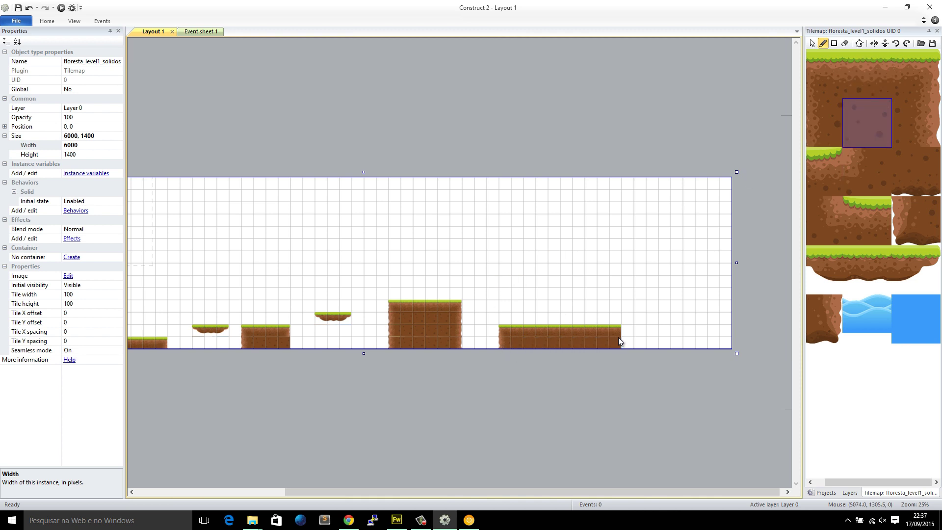
{"action": "left_click", "coordinate": [916, 73]}
{"action": "left_click", "coordinate": [625, 330]}
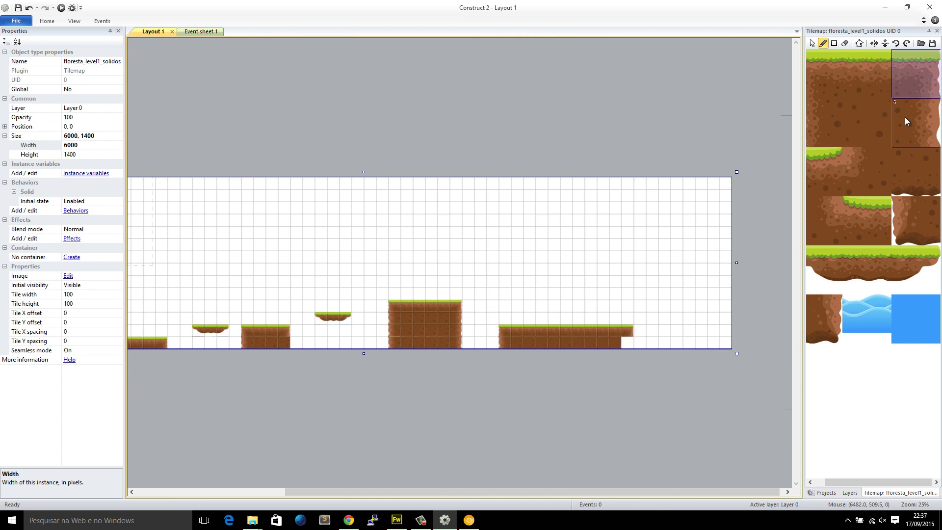
{"action": "left_click", "coordinate": [906, 121]}
{"action": "left_click", "coordinate": [628, 344]}
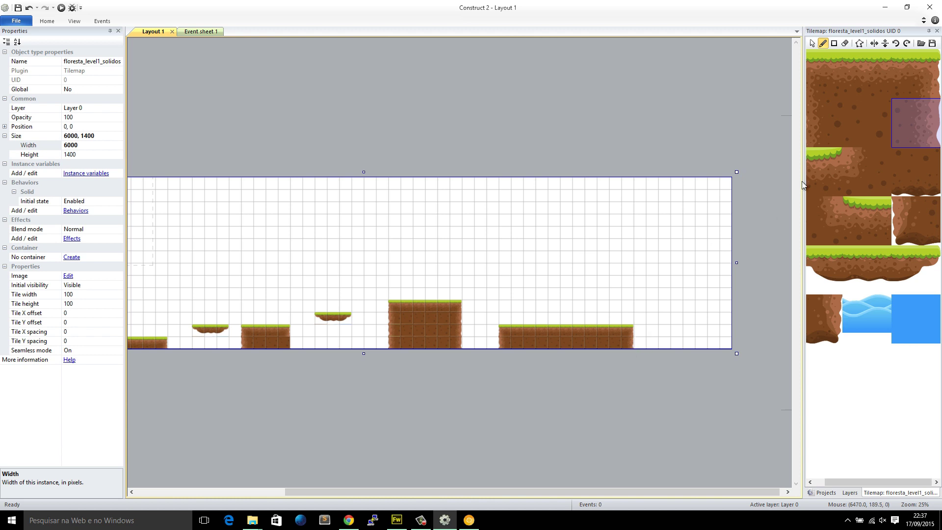
Paint a one-tile-high, five-tile-wide grass platform with left and right corner tiles on the layout's bottom row near its right end.
{"action": "left_click", "coordinate": [834, 86]}
{"action": "left_click", "coordinate": [663, 342]}
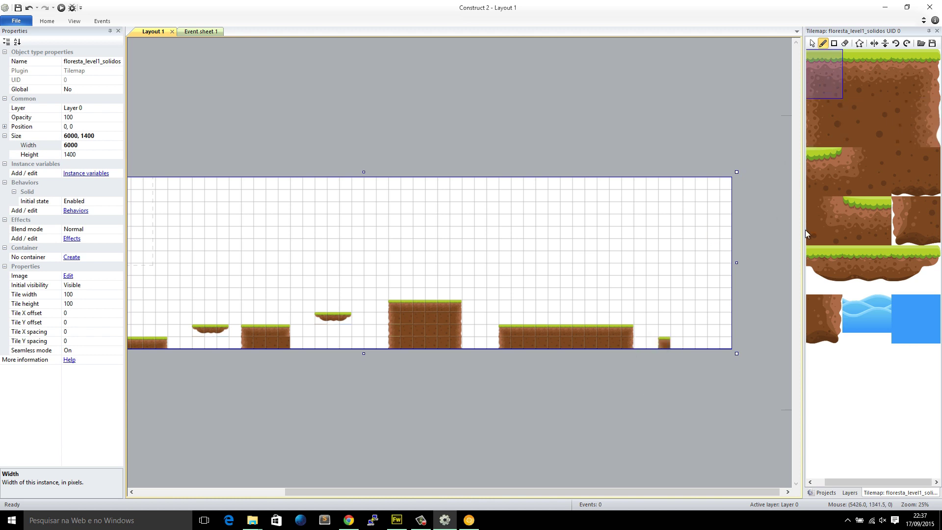
{"action": "left_click", "coordinate": [866, 74]}
{"action": "left_click_drag", "start_coordinate": [674, 343], "coordinate": [702, 344]}
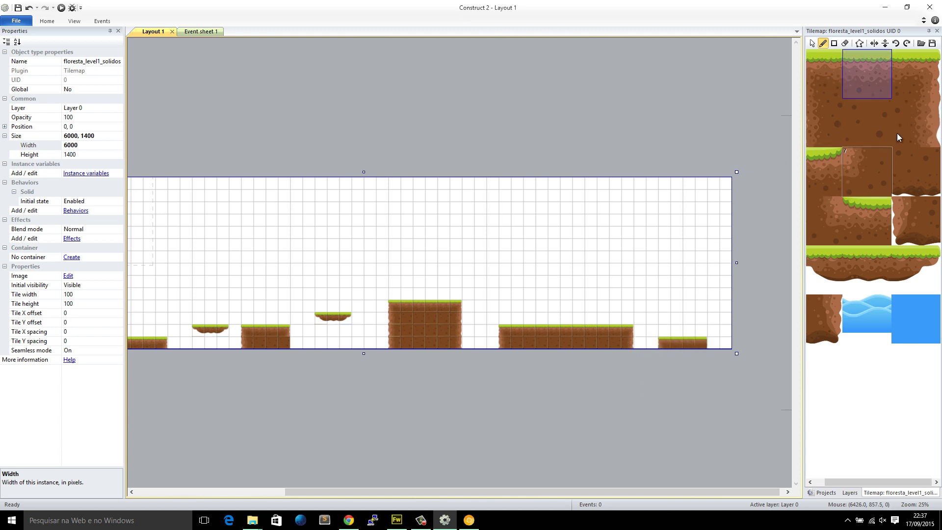
{"action": "left_click", "coordinate": [913, 74]}
{"action": "left_click", "coordinate": [711, 344]}
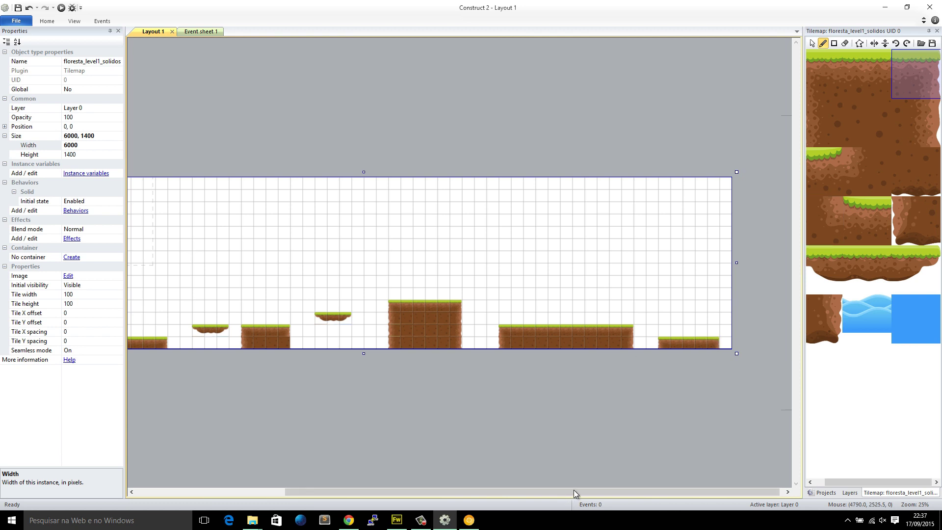
Run the layout preview and play from the starting ground over the first floating platform and the small block to test the jumps.
{"action": "left_click_drag", "start_coordinate": [575, 492], "coordinate": [431, 499]}
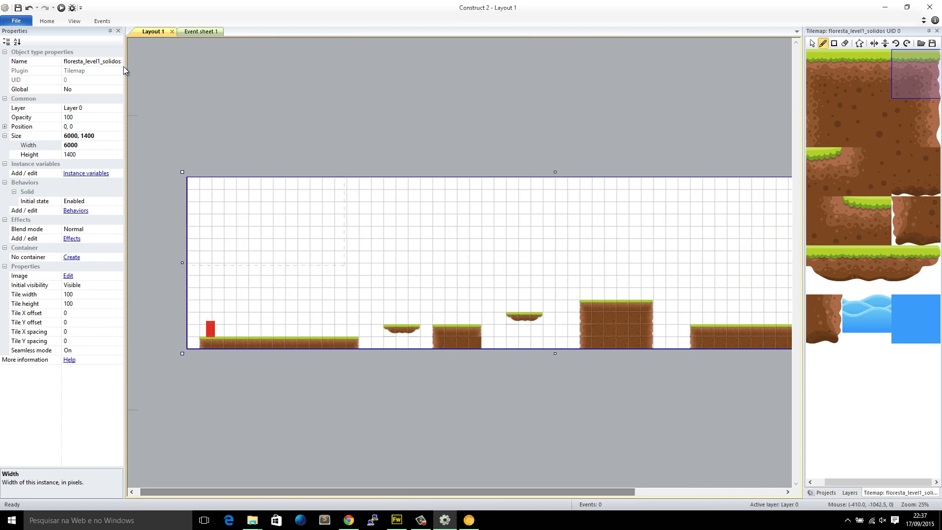
{"action": "left_click", "coordinate": [62, 8]}
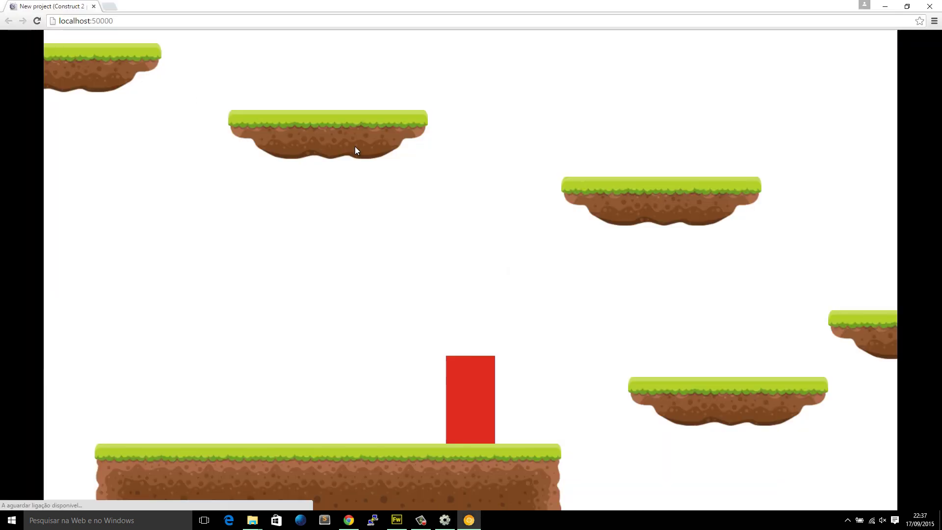
{"action": "key", "text": "Right"}
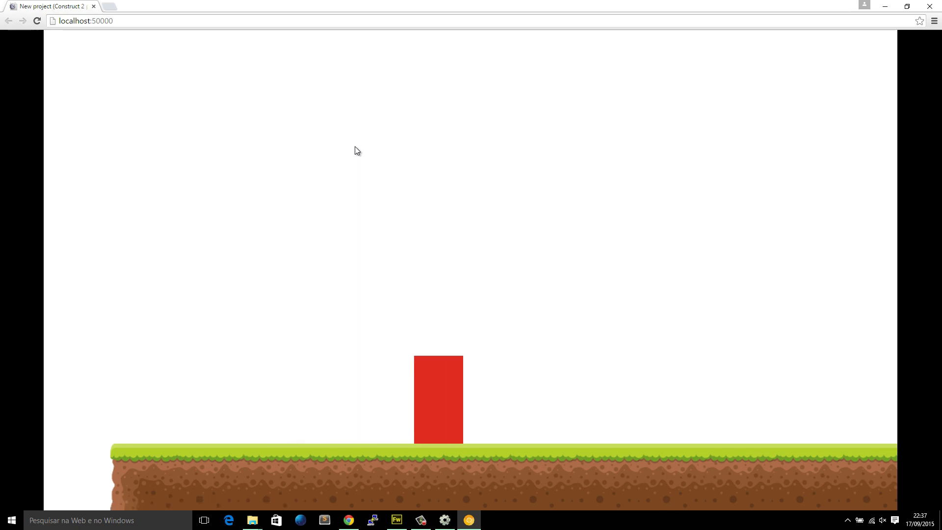
{"action": "key", "text": "Right"}
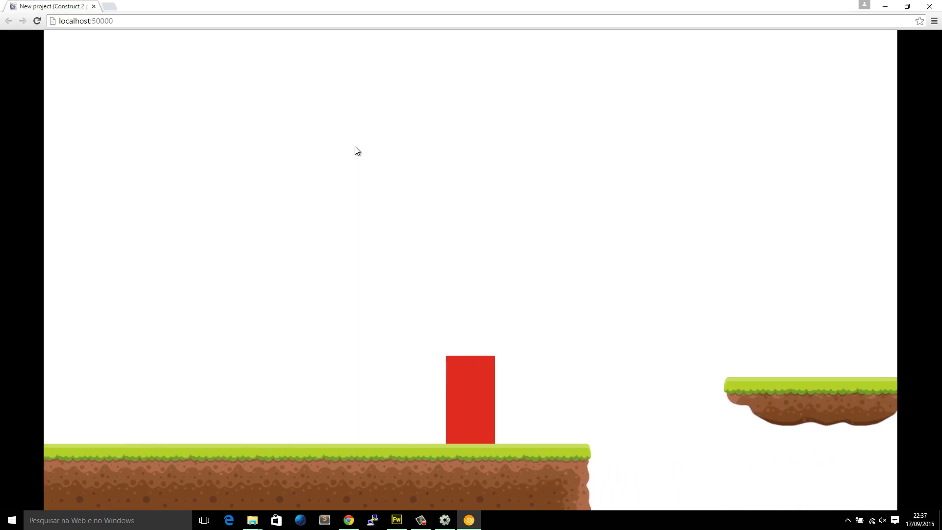
{"action": "key", "text": "Up"}
{"action": "key", "text": "Up"}
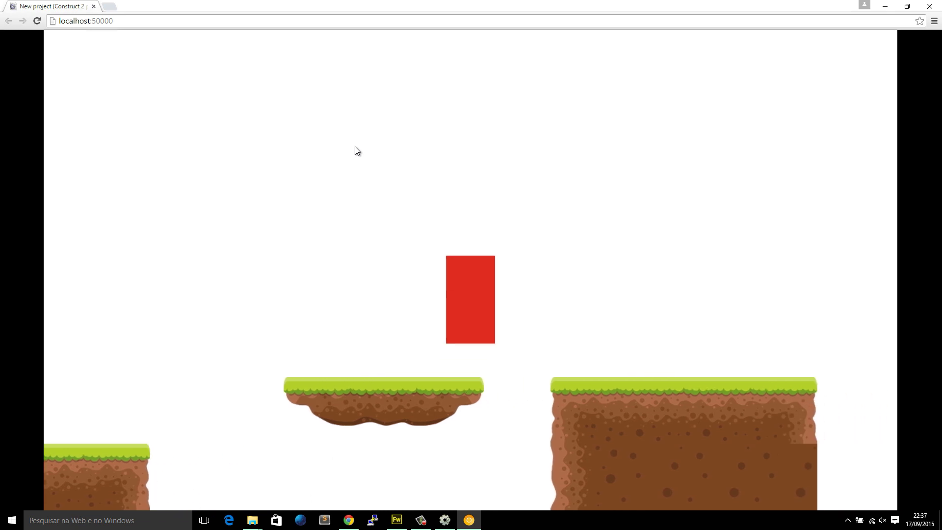
{"action": "key", "text": "Up"}
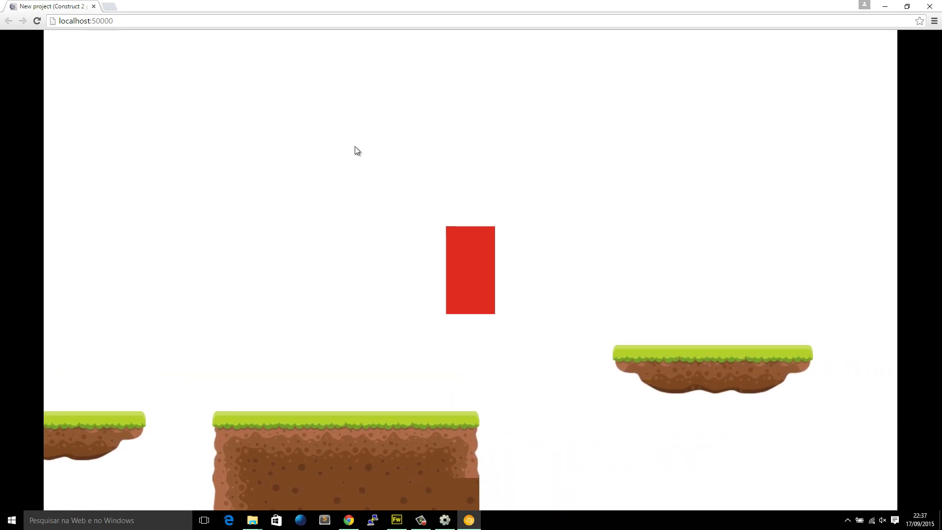
Return to the layout editor and replace the small block's lower-right tile with the right dirt edge tile.
{"action": "left_click", "coordinate": [449, 524]}
{"action": "scroll", "coordinate": [486, 376], "scroll_direction": "up", "scroll_amount": 5, "text": "ctrl"}
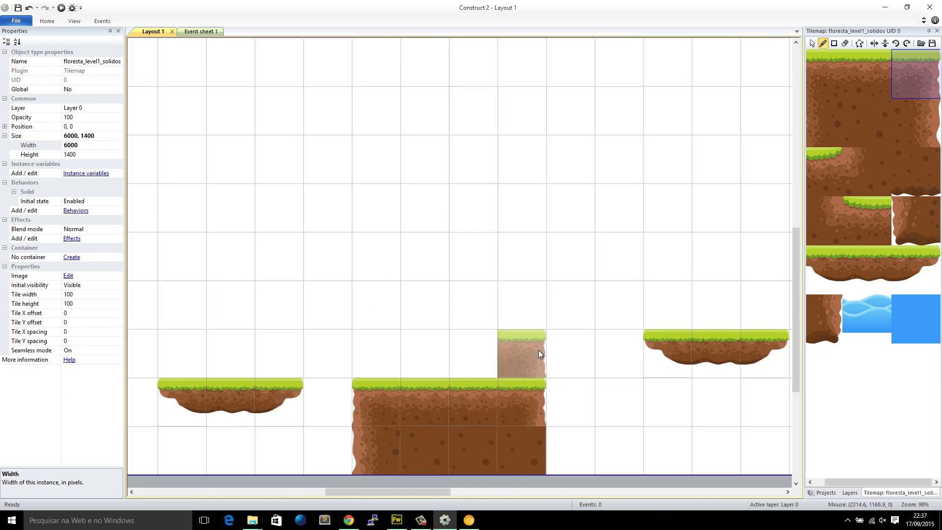
{"action": "scroll", "coordinate": [537, 350], "scroll_direction": "down", "scroll_amount": 3}
{"action": "left_click", "coordinate": [913, 125]}
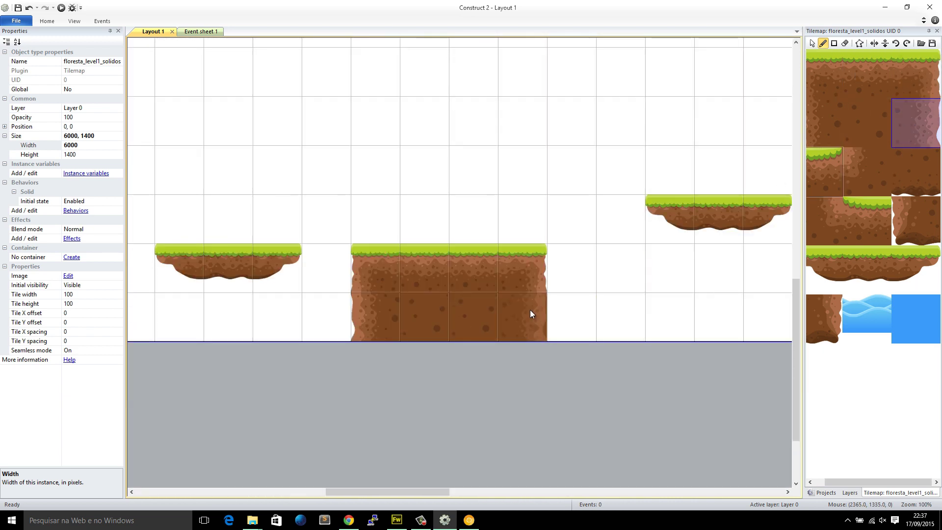
{"action": "left_click", "coordinate": [530, 314]}
Test in the browser preview the jumps from the small block over the second floating platform to the tall block.
{"action": "key", "text": "F5"}
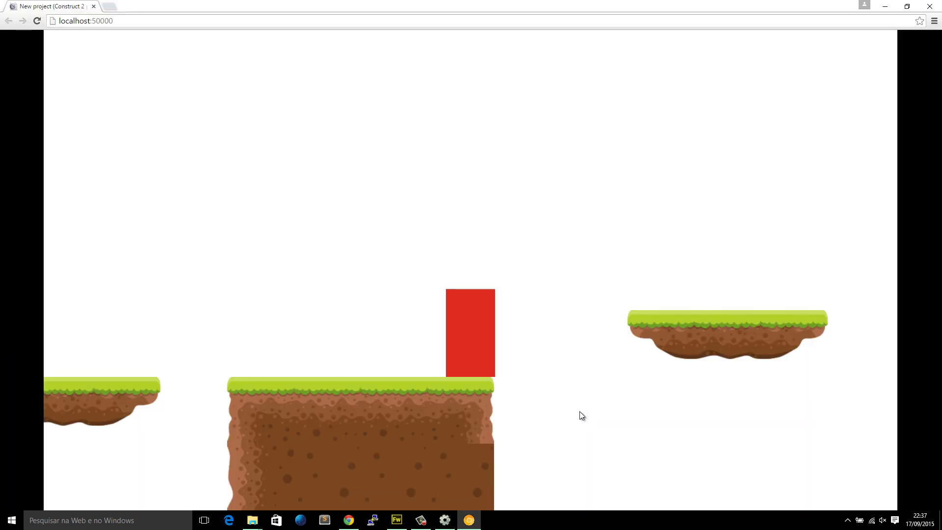
{"action": "key", "text": "Left"}
{"action": "key", "text": "Right"}
{"action": "key", "text": "Up"}
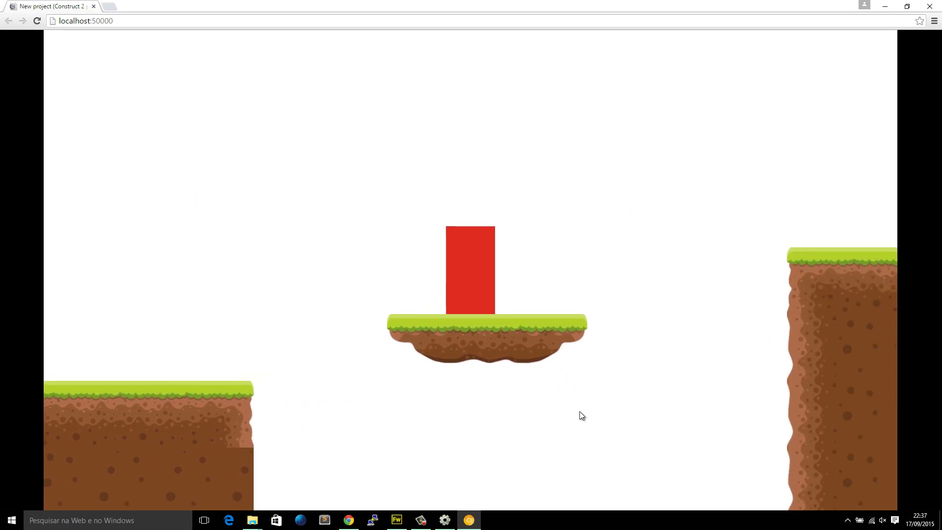
{"action": "key", "text": "Up"}
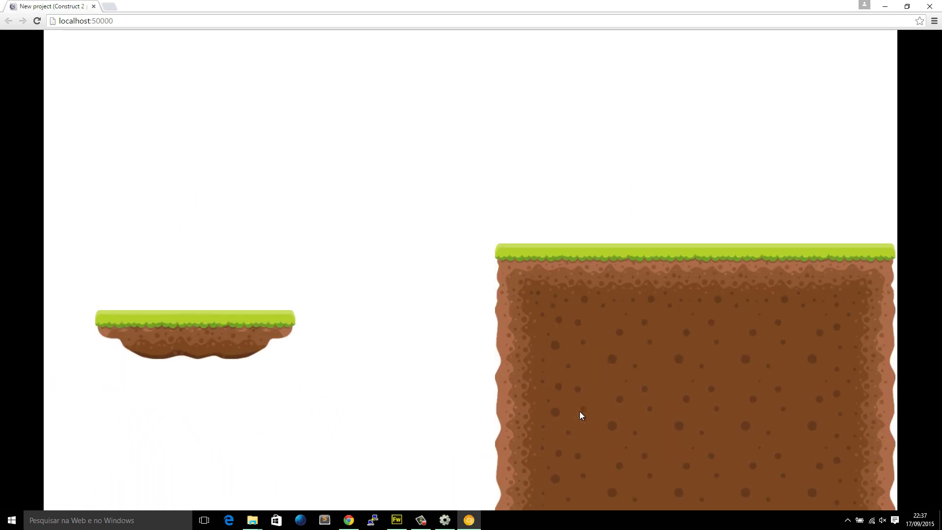
Return to the layout editor and erase the top two tile rows of the tall block.
{"action": "left_click", "coordinate": [445, 520]}
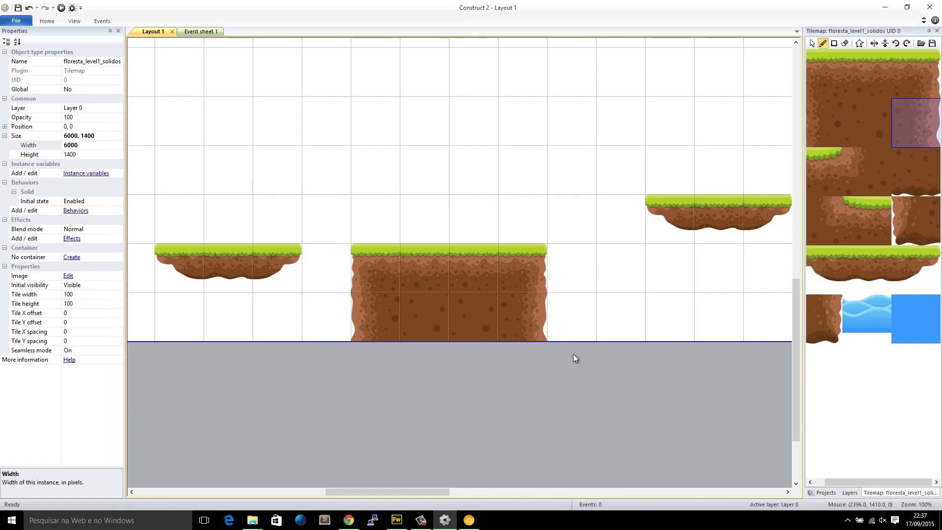
{"action": "left_click_drag", "start_coordinate": [406, 490], "coordinate": [497, 488]}
{"action": "left_click", "coordinate": [845, 43]}
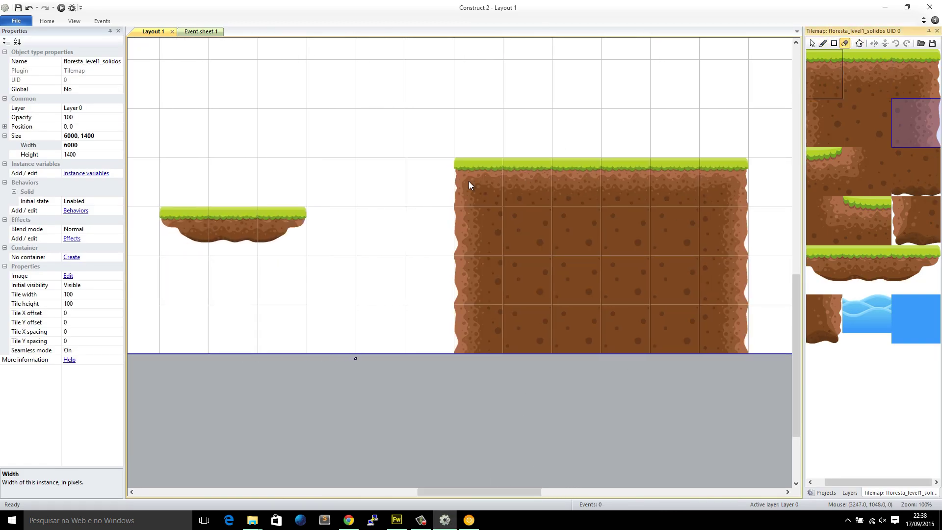
{"action": "left_click_drag", "start_coordinate": [469, 181], "coordinate": [715, 178]}
{"action": "left_click", "coordinate": [818, 84]}
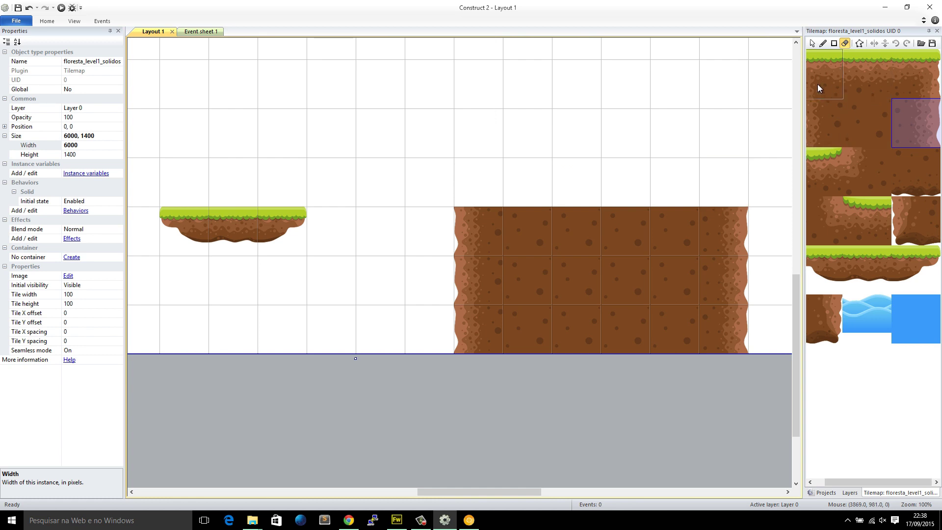
{"action": "left_click_drag", "start_coordinate": [474, 178], "coordinate": [747, 228]}
Cap the lowered block with a grass-topped left corner, four grass-topped middle tiles and a grass-topped right corner.
{"action": "left_click", "coordinate": [841, 71]}
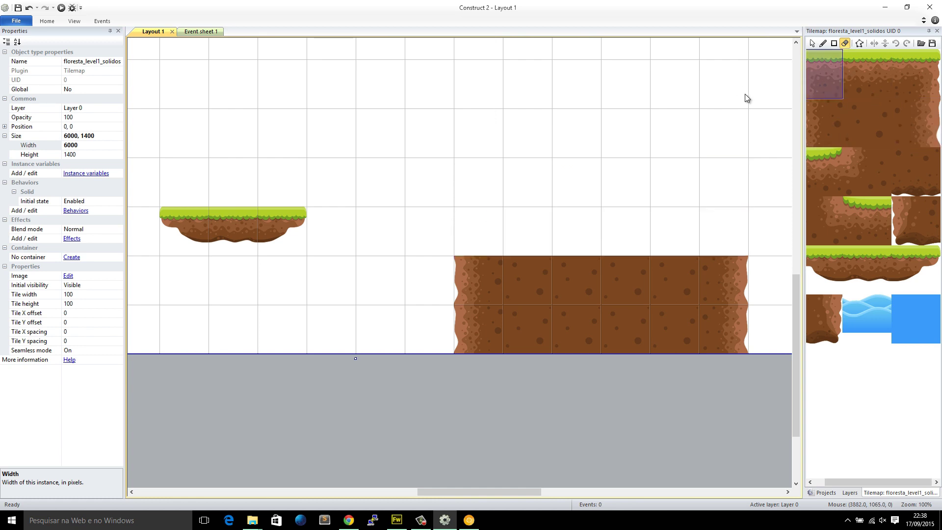
{"action": "left_click", "coordinate": [823, 44]}
{"action": "left_click", "coordinate": [474, 236]}
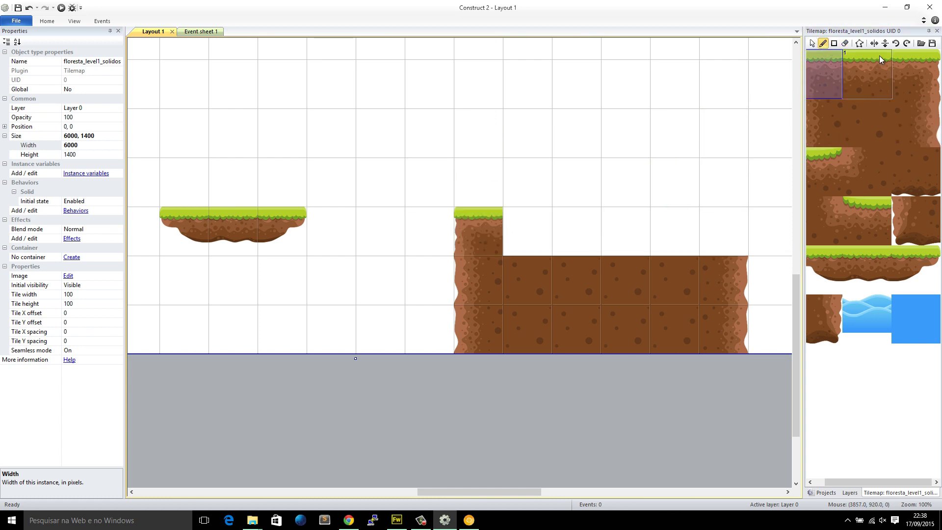
{"action": "left_click", "coordinate": [879, 59]}
{"action": "left_click_drag", "start_coordinate": [527, 231], "coordinate": [672, 219]}
{"action": "left_click", "coordinate": [898, 74]}
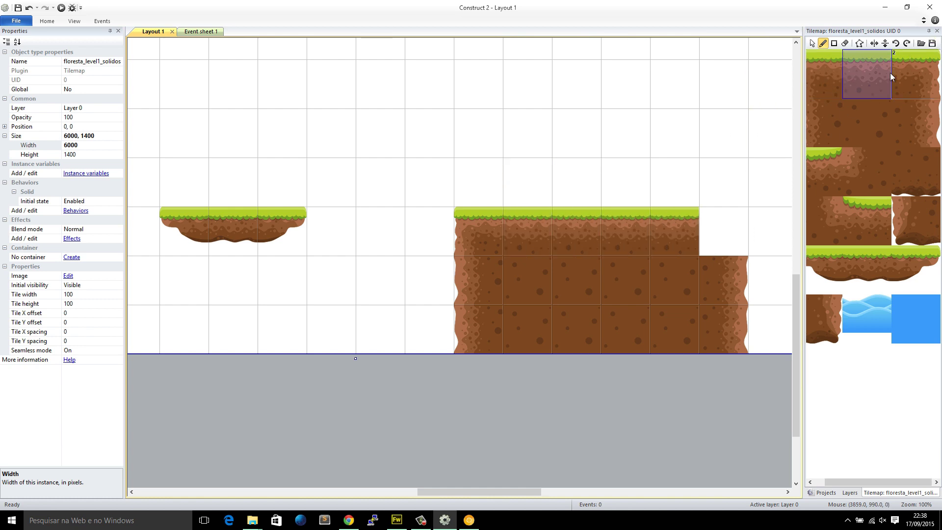
{"action": "left_click", "coordinate": [712, 215]}
Replace the lowered block's left edge column with a grass-topped middle tile and two dirt fill tiles.
{"action": "right_click_drag", "start_coordinate": [473, 234], "coordinate": [476, 328]}
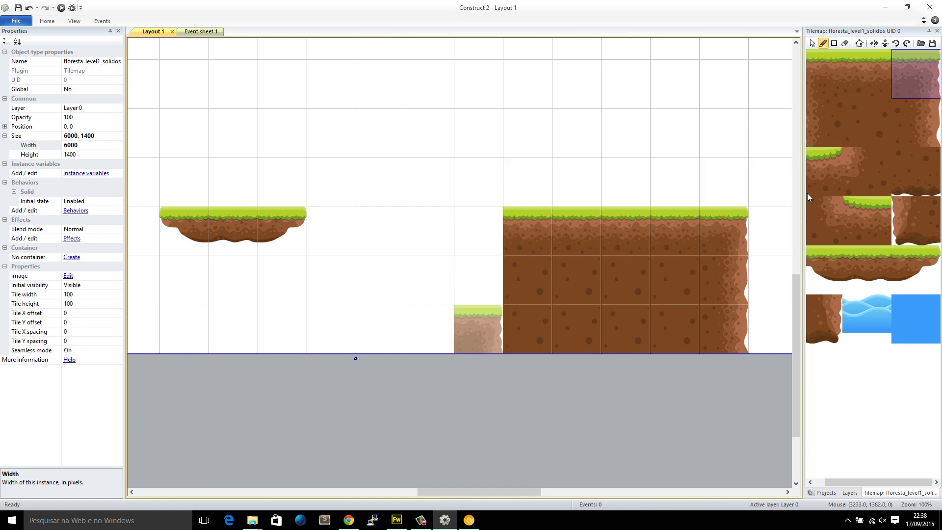
{"action": "left_click", "coordinate": [868, 74]}
{"action": "left_click", "coordinate": [482, 233]}
{"action": "left_click", "coordinate": [879, 123]}
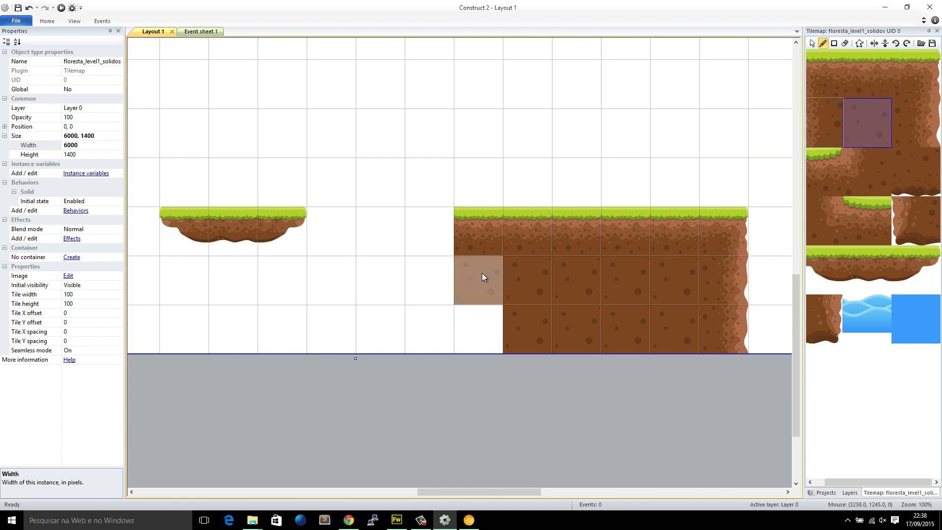
{"action": "left_click_drag", "start_coordinate": [479, 278], "coordinate": [479, 329]}
Add a column to the block's left side with a grass-topped left corner and two left dirt edge tiles beneath it.
{"action": "left_click", "coordinate": [819, 78]}
{"action": "left_click", "coordinate": [436, 236]}
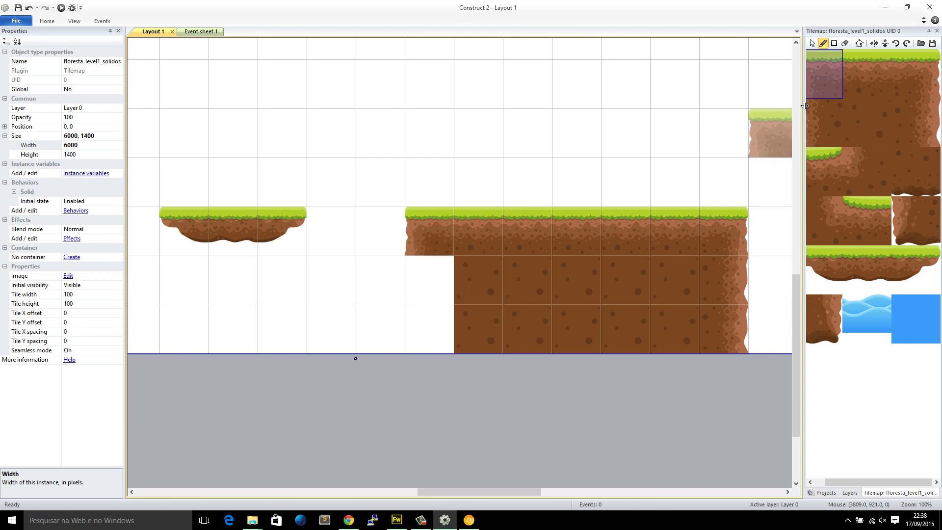
{"action": "left_click", "coordinate": [822, 115]}
{"action": "left_click_drag", "start_coordinate": [422, 292], "coordinate": [425, 334]}
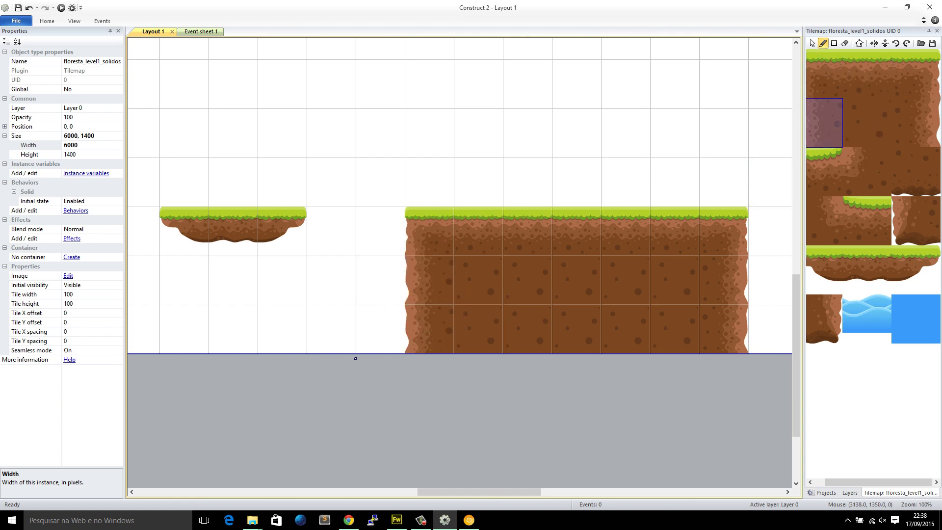
Run the layout preview and playtest the level by jumping across the floating platforms and blocks to the final block.
{"action": "left_click", "coordinate": [61, 8]}
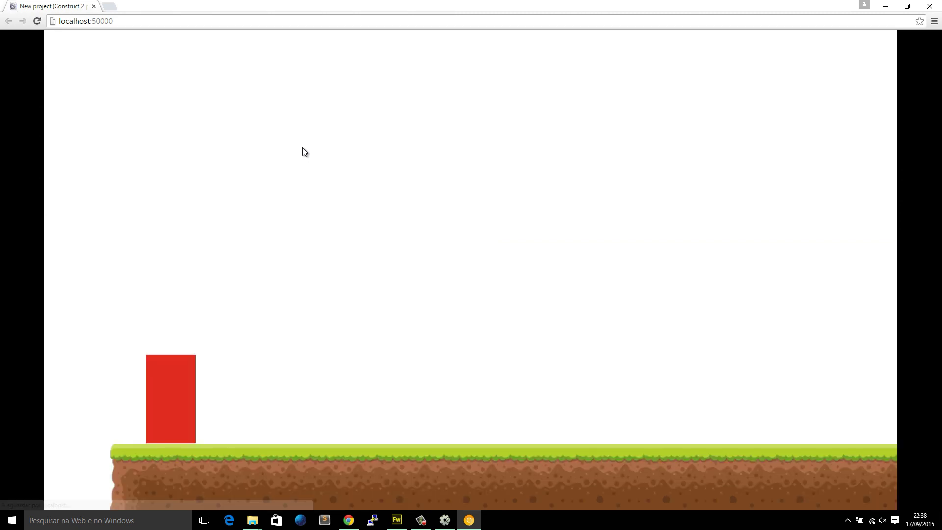
{"action": "key", "text": "Right"}
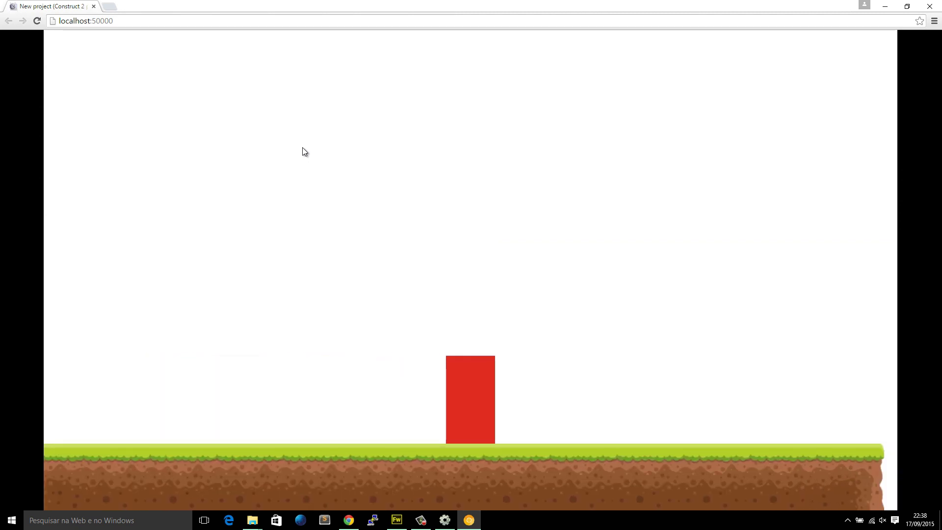
{"action": "key", "text": "Up"}
{"action": "key", "text": "Up"}
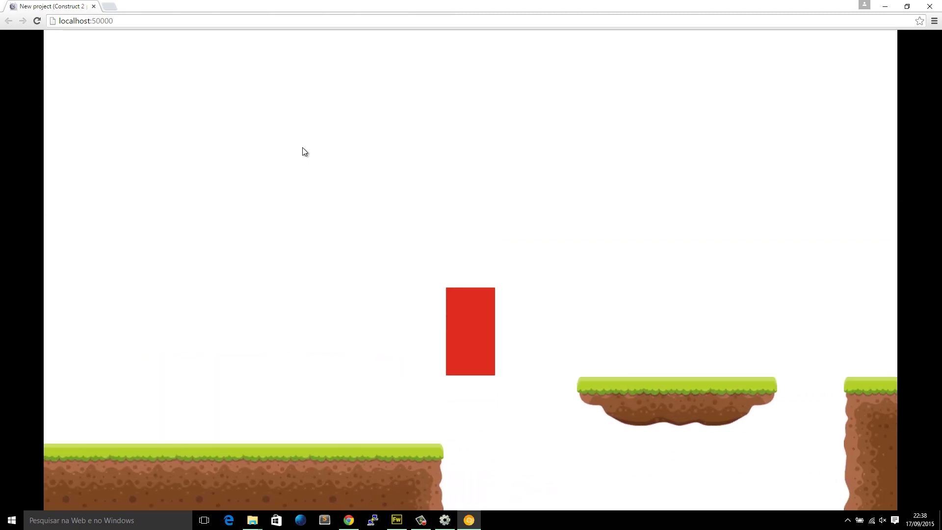
{"action": "key", "text": "Up"}
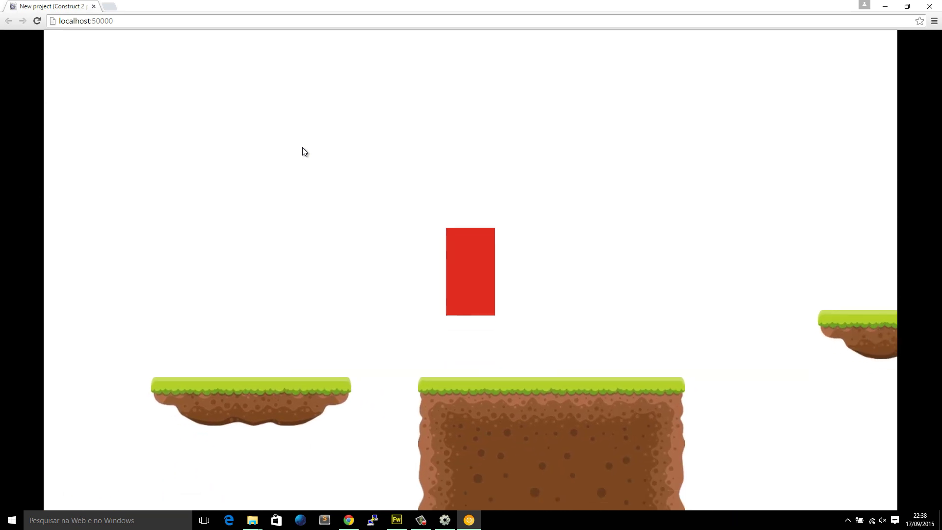
{"action": "key", "text": "Up"}
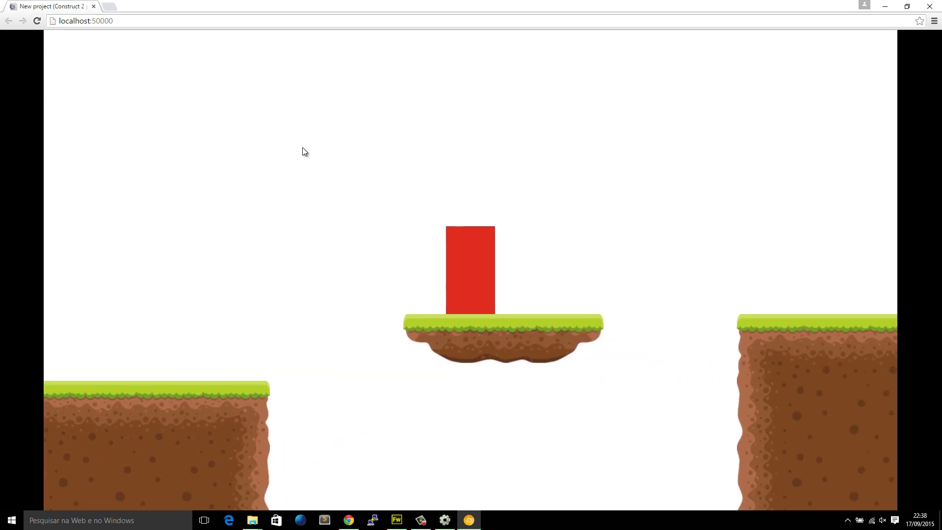
{"action": "key", "text": "Up"}
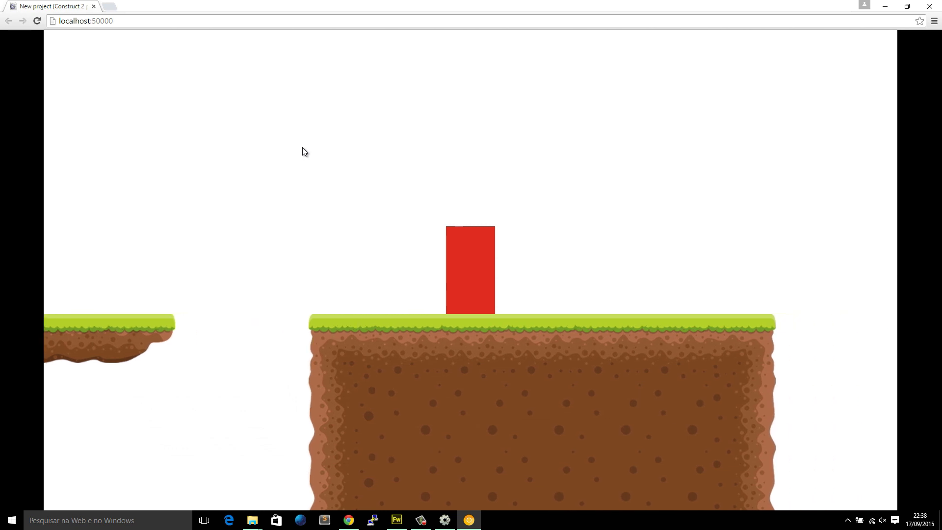
{"action": "key", "text": "Up"}
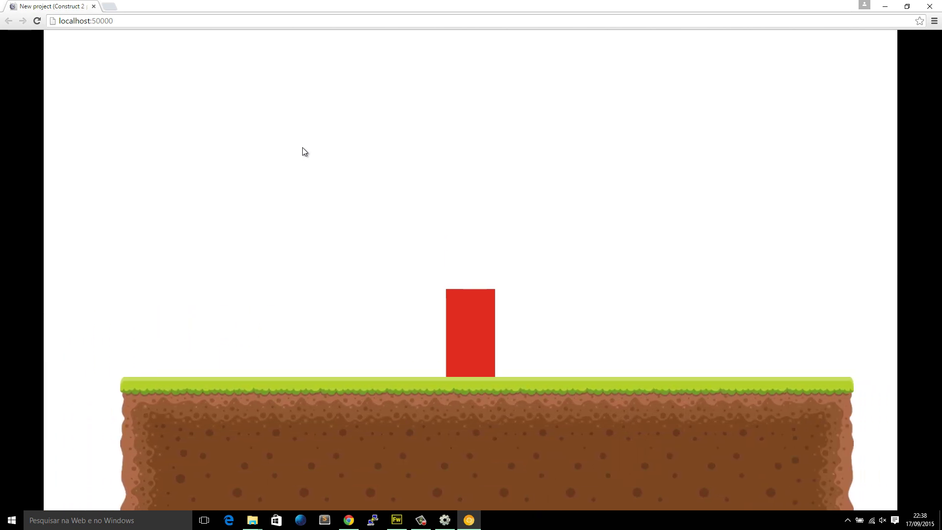
{"action": "key", "text": "Up"}
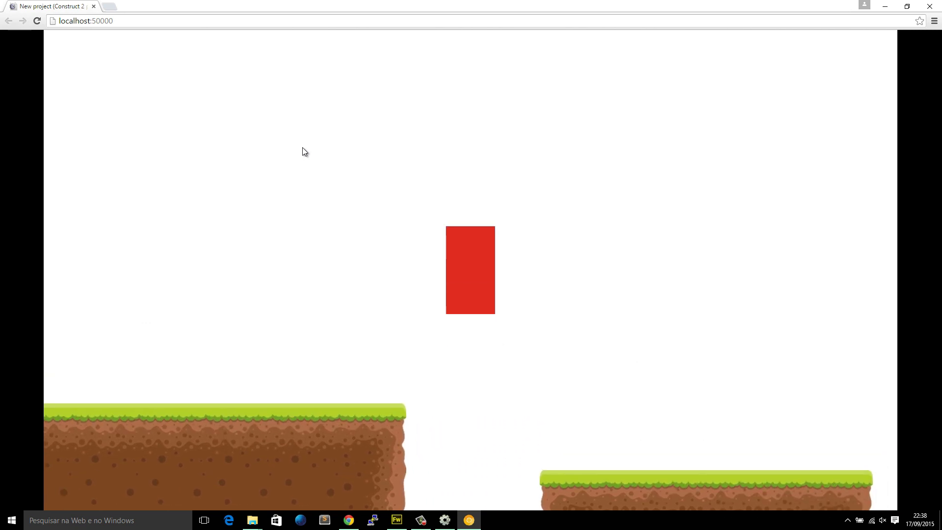
{"action": "key", "text": "Up"}
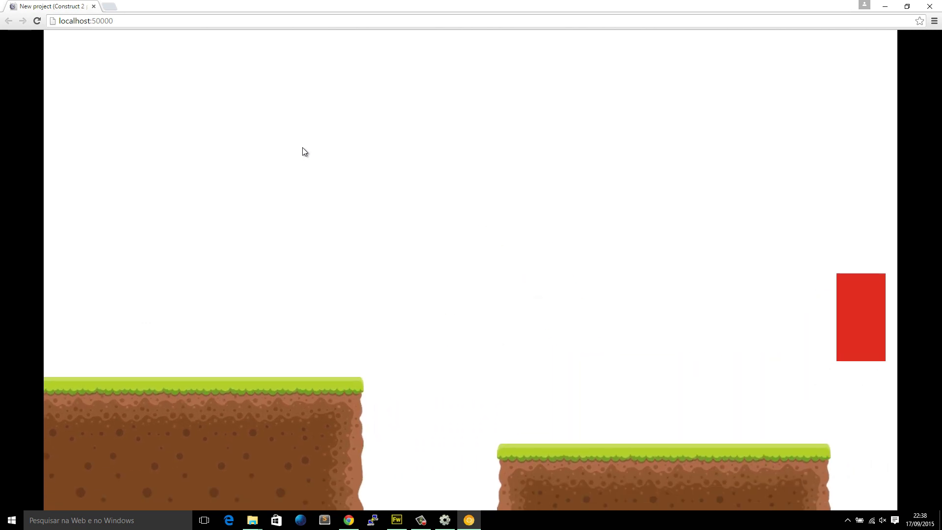
Playtest the return route from the final block back over the wide and tall blocks, and reload the preview.
{"action": "key", "text": "Up"}
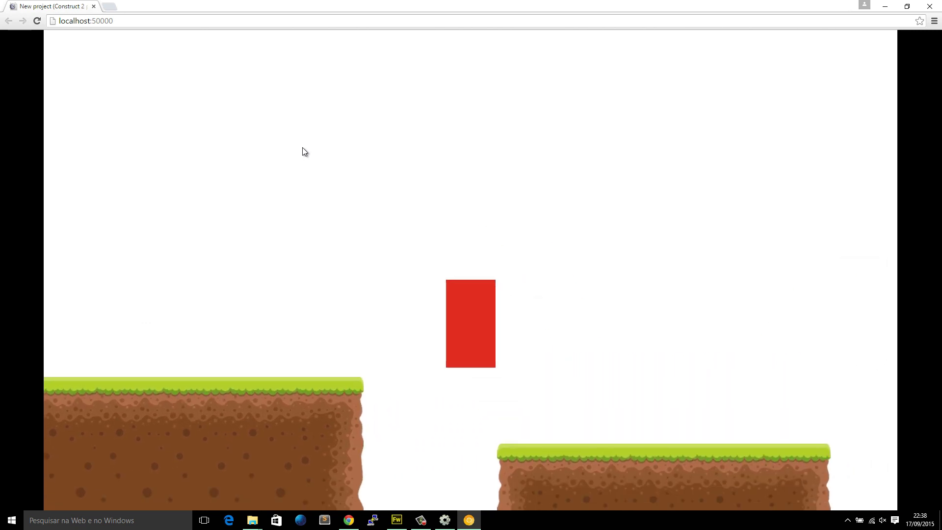
{"action": "key", "text": "Up"}
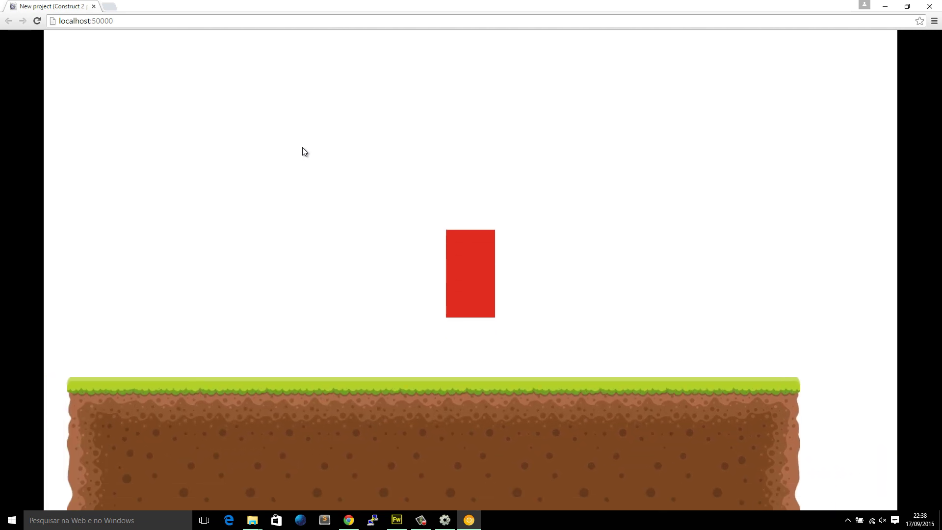
{"action": "key", "text": "Up"}
{"action": "key", "text": "Up"}
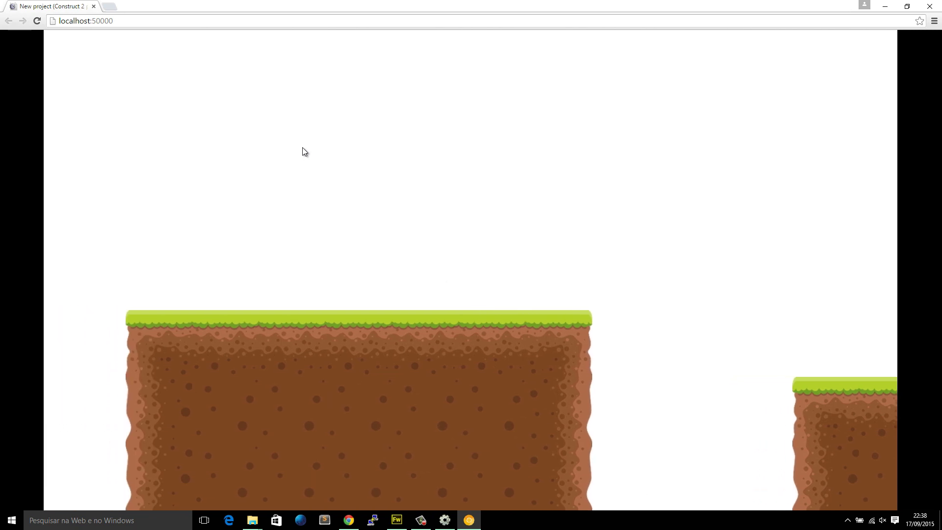
{"action": "left_click", "coordinate": [39, 20]}
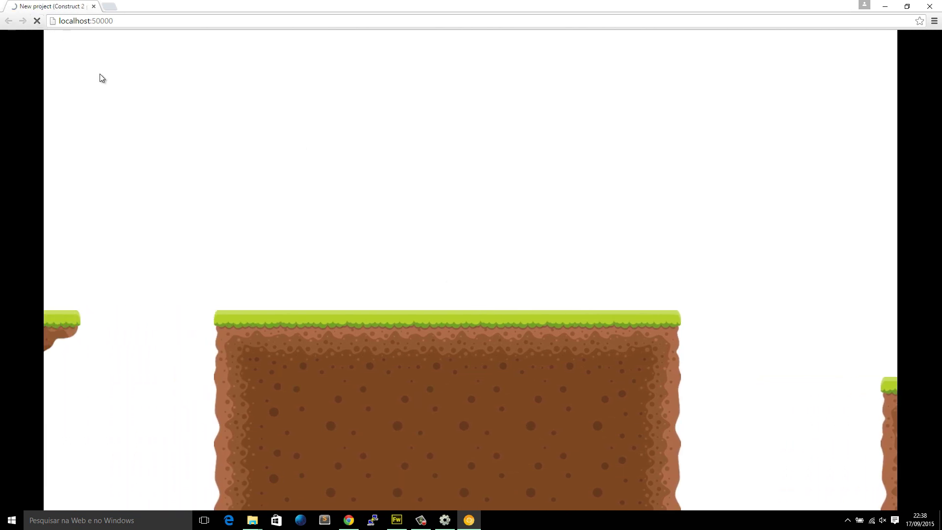
Return to the layout editor and save the project as projeto in the Go Ninja folder.
{"action": "left_click", "coordinate": [445, 519]}
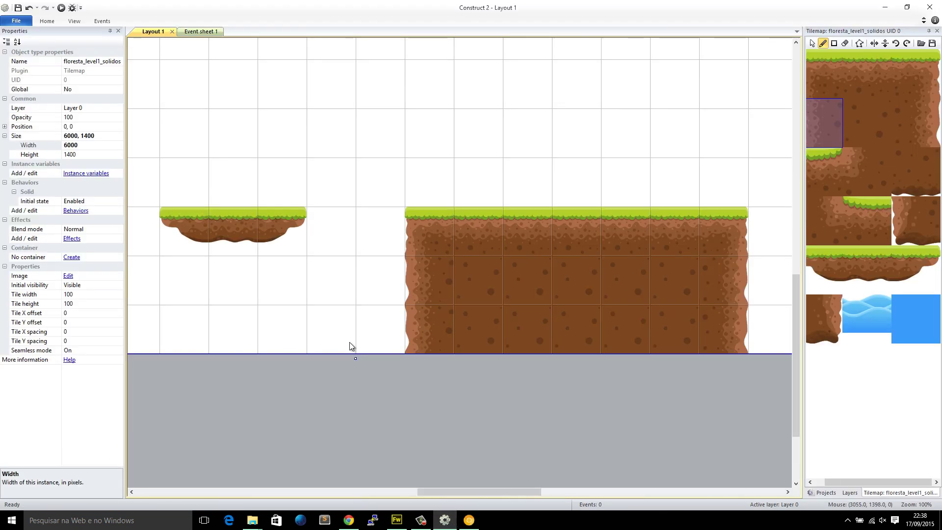
{"action": "middle_click_drag", "start_coordinate": [347, 331], "coordinate": [424, 137]}
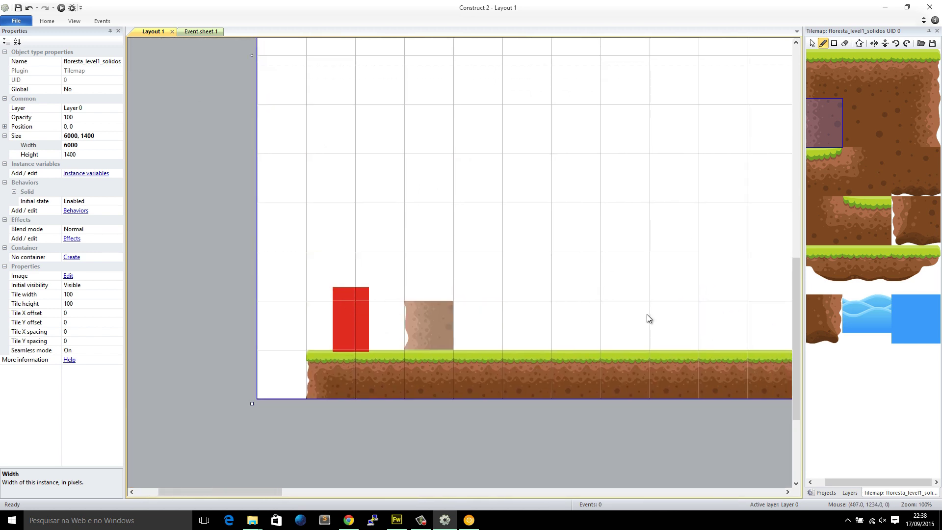
{"action": "left_click", "coordinate": [18, 8]}
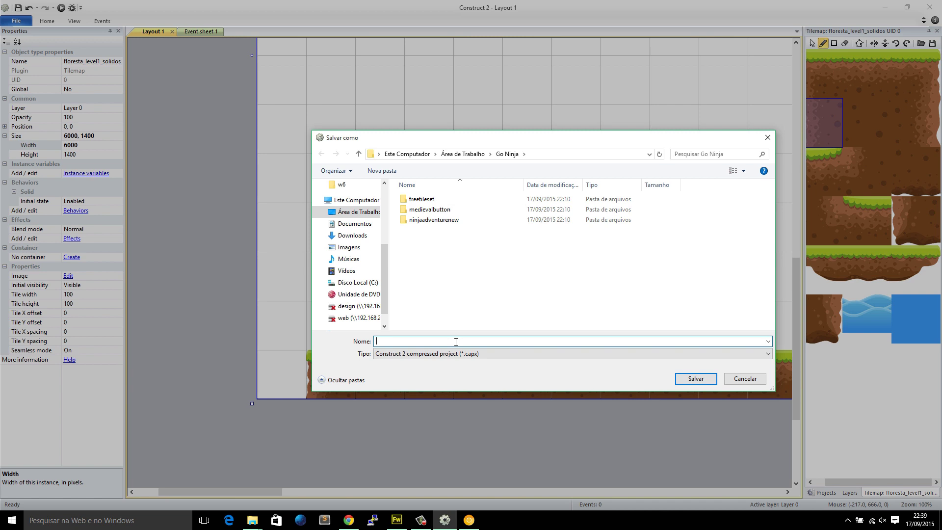
{"action": "type", "text": "projeto"}
{"action": "key", "text": "Return"}
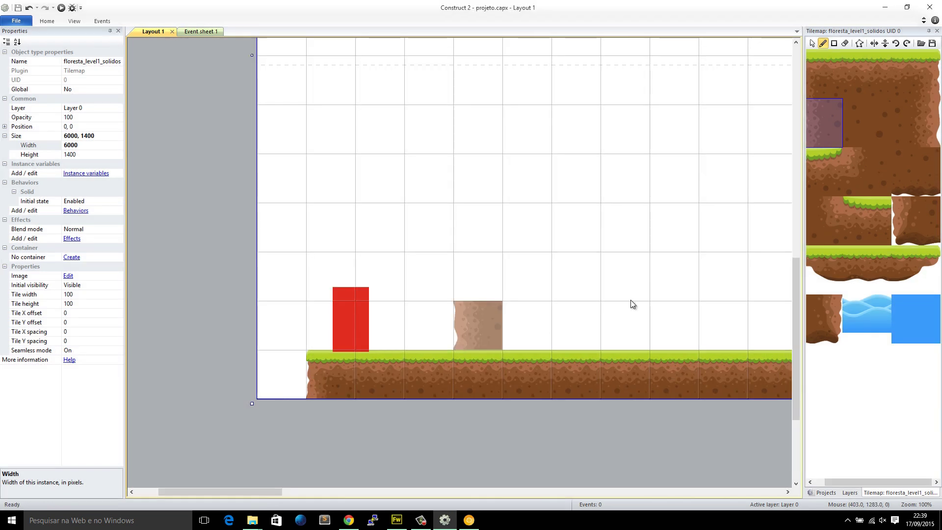
Try moving the player sprite and the solid tilemap within the layout, and undo the moves.
{"action": "left_click", "coordinate": [811, 43]}
{"action": "left_click", "coordinate": [360, 317]}
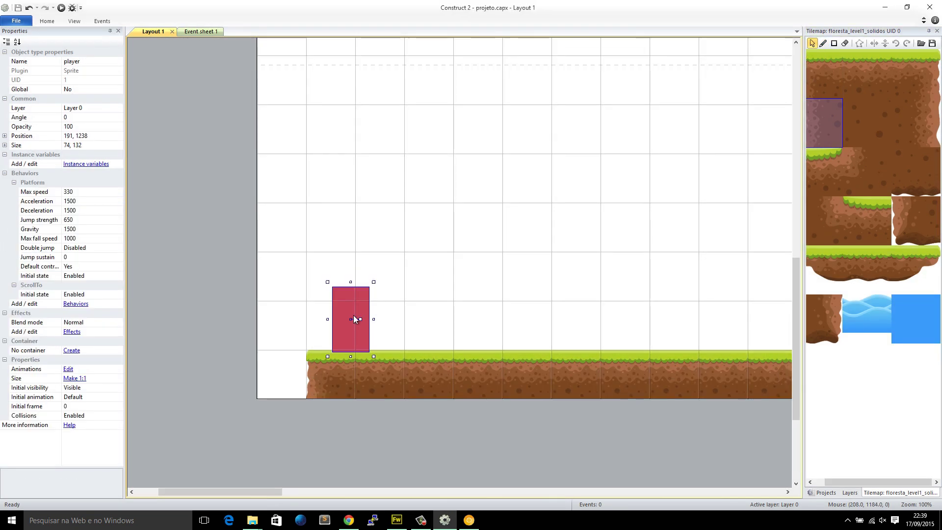
{"action": "left_click_drag", "start_coordinate": [359, 317], "coordinate": [491, 322]}
{"action": "left_click_drag", "start_coordinate": [585, 333], "coordinate": [287, 310]}
{"action": "key", "text": "ctrl+z"}
{"action": "scroll", "coordinate": [529, 318], "scroll_direction": "down", "scroll_amount": 9, "text": "ctrl"}
{"action": "left_click", "coordinate": [524, 320]}
{"action": "key", "text": "ctrl+z"}
{"action": "scroll", "coordinate": [324, 313], "scroll_direction": "down", "scroll_amount": 4, "text": "ctrl"}
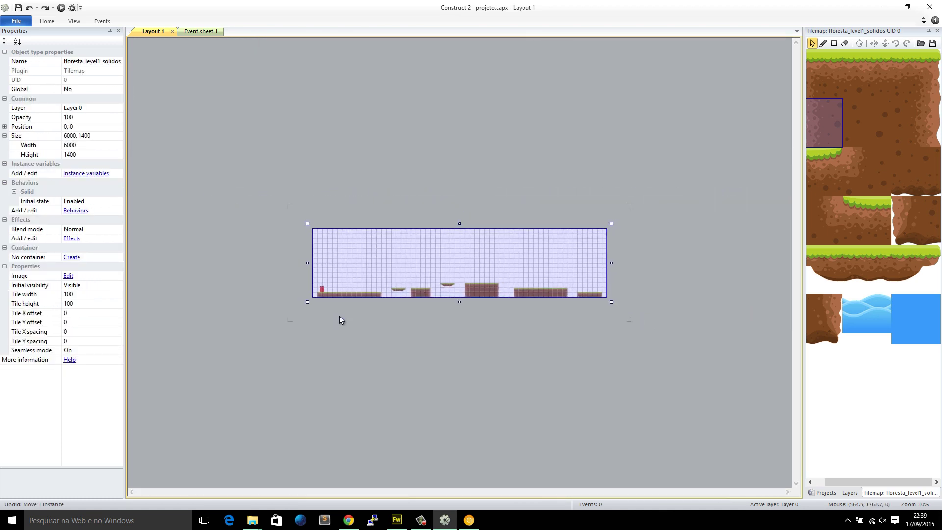
Duplicate the solid tilemap twice, stacking the copies above the layout at positions 0, -1471 and 0, -2997.
{"action": "left_click", "coordinate": [344, 309]}
{"action": "left_click", "coordinate": [365, 278]}
{"action": "left_click_drag", "start_coordinate": [409, 264], "coordinate": [463, 140], "text": "ctrl"}
{"action": "left_click", "coordinate": [487, 195]}
{"action": "left_click", "coordinate": [483, 129]}
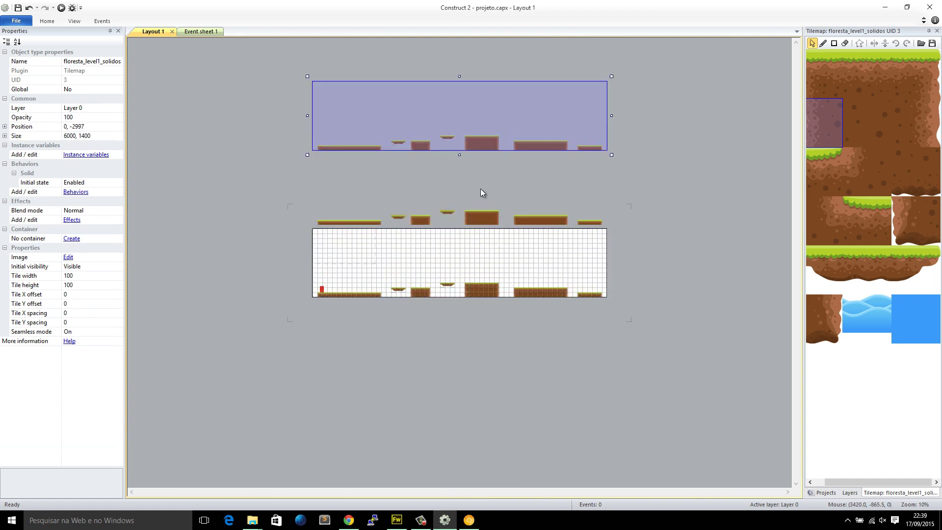
{"action": "left_click", "coordinate": [484, 208]}
{"action": "left_click", "coordinate": [496, 242]}
Raise the player above the ground and shift the original tilemap left to position -5075, 0.
{"action": "left_click_drag", "start_coordinate": [602, 274], "coordinate": [469, 273]}
{"action": "left_click", "coordinate": [322, 291]}
{"action": "scroll", "coordinate": [324, 295], "scroll_direction": "up", "scroll_amount": 6, "text": "ctrl"}
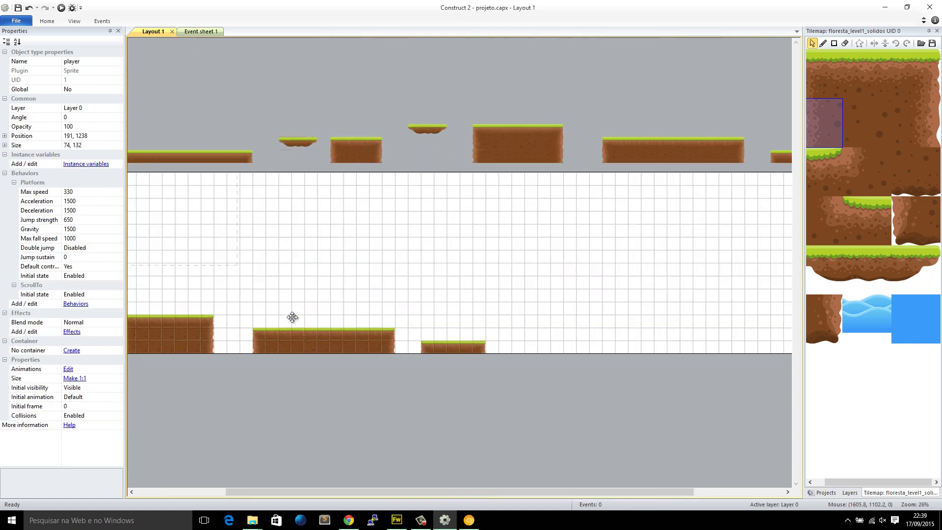
{"action": "left_click_drag", "start_coordinate": [268, 372], "coordinate": [275, 313]}
{"action": "key", "text": "ctrl+z"}
{"action": "key", "text": "ctrl+z"}
{"action": "left_click", "coordinate": [443, 348]}
{"action": "scroll", "coordinate": [443, 343], "scroll_direction": "down", "scroll_amount": 3, "text": "ctrl"}
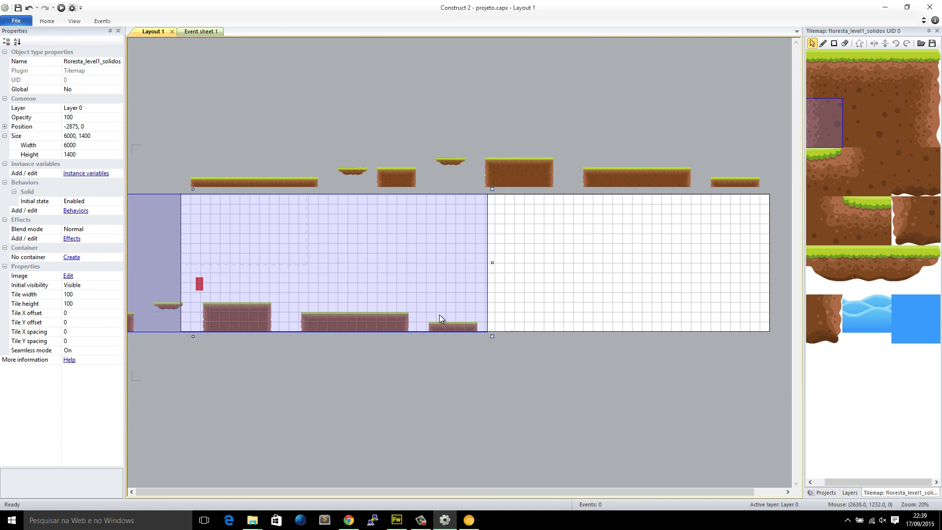
{"action": "left_click_drag", "start_coordinate": [447, 318], "coordinate": [233, 316]}
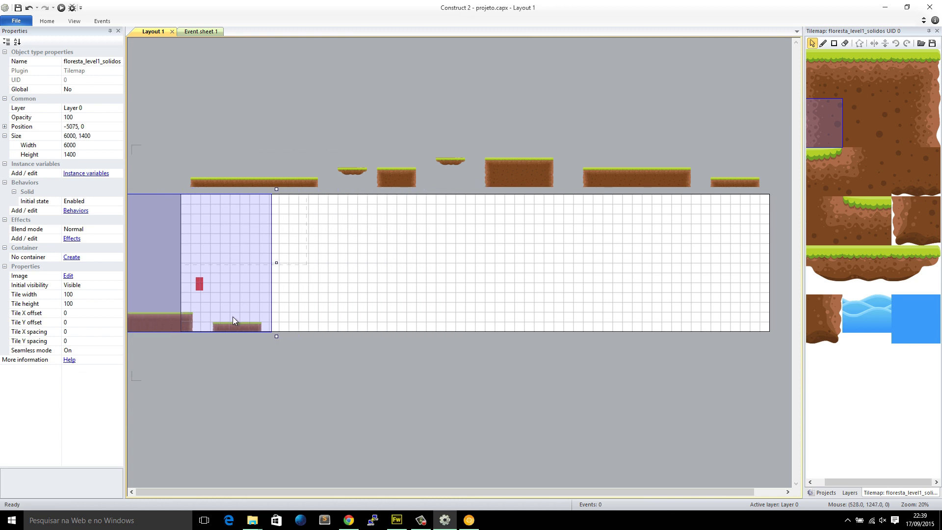
Line up both tilemap copies end to end after the original along the bottom of the layout.
{"action": "left_click_drag", "start_coordinate": [280, 181], "coordinate": [339, 327]}
{"action": "scroll", "coordinate": [338, 323], "scroll_direction": "down", "scroll_amount": 1, "text": "ctrl"}
{"action": "left_click", "coordinate": [426, 299]}
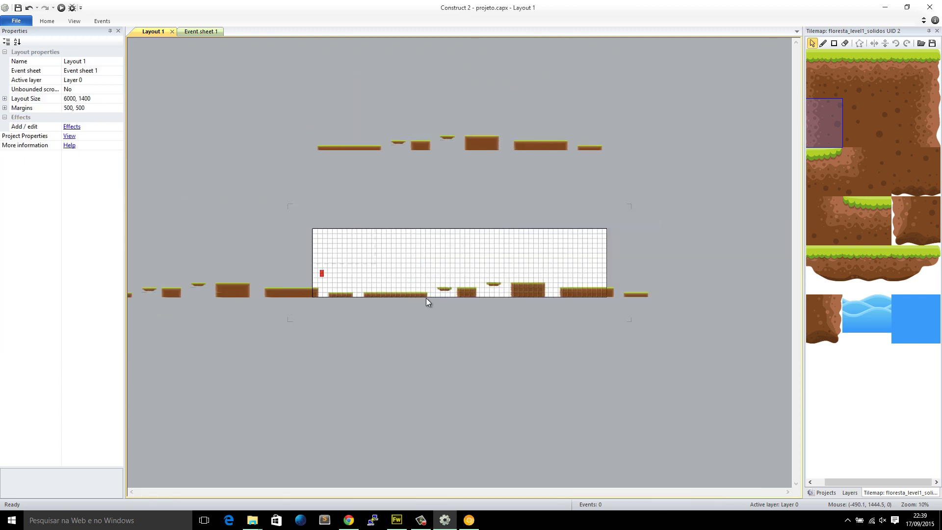
{"action": "left_click", "coordinate": [293, 295]}
{"action": "left_click", "coordinate": [455, 266], "text": "ctrl"}
{"action": "left_click_drag", "start_coordinate": [547, 273], "coordinate": [390, 272]}
{"action": "left_click_drag", "start_coordinate": [338, 144], "coordinate": [525, 285]}
{"action": "left_click", "coordinate": [270, 283]}
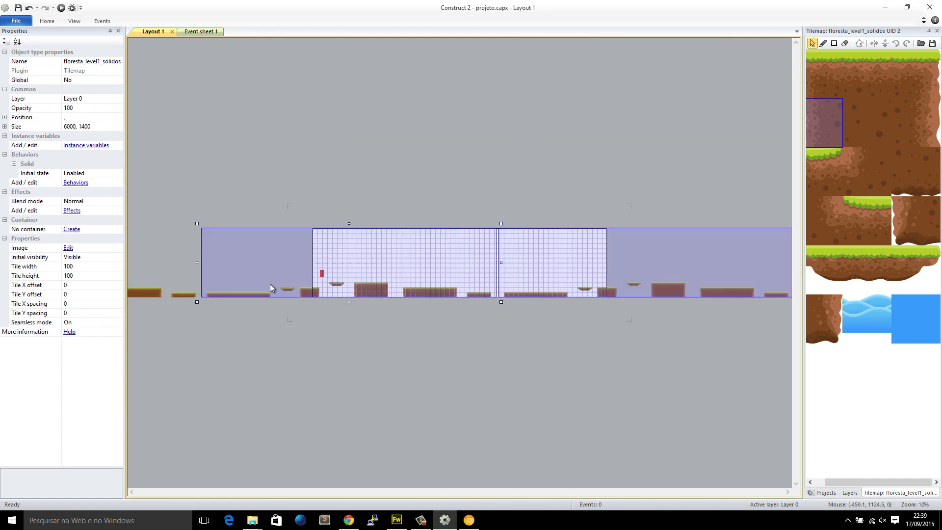
{"action": "left_click", "coordinate": [370, 301]}
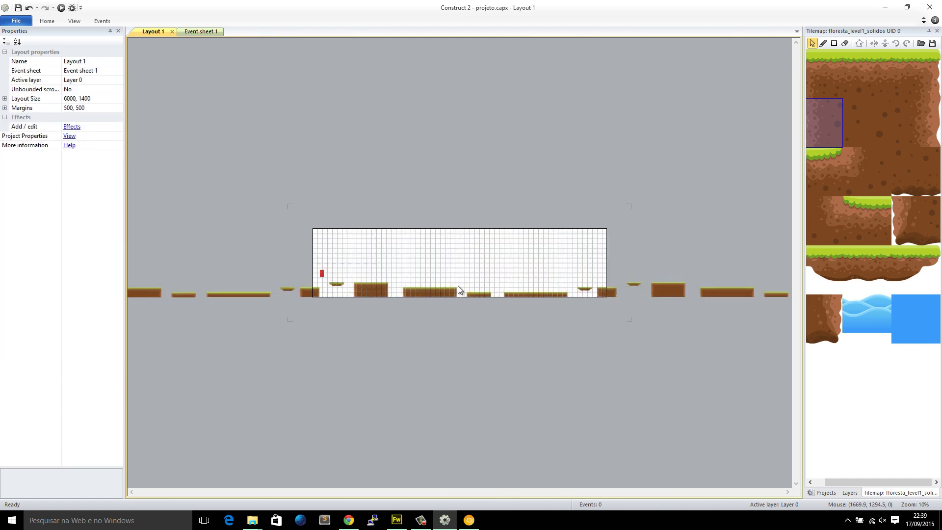
Try placing the last tilemap copy above the layout at position 3800, -1410.
{"action": "left_click", "coordinate": [675, 292]}
{"action": "left_click_drag", "start_coordinate": [457, 277], "coordinate": [619, 217]}
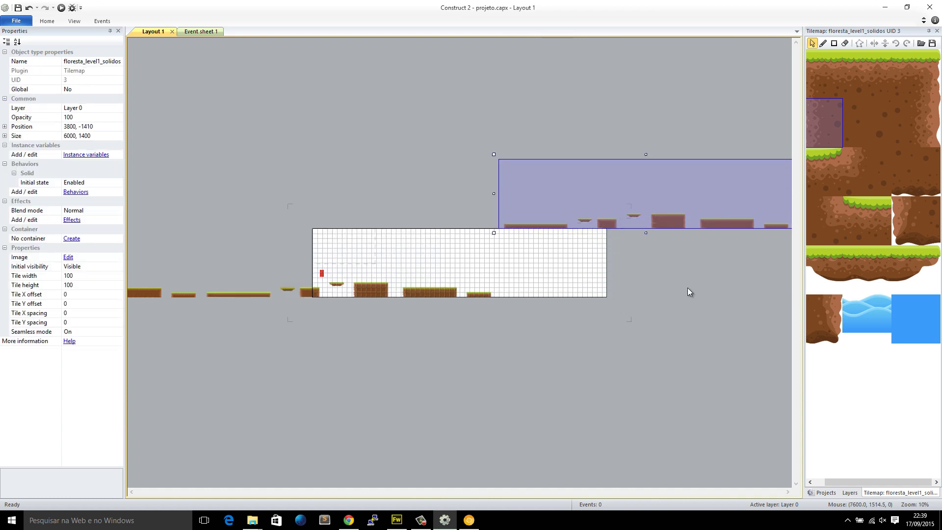
{"action": "left_click_drag", "start_coordinate": [689, 284], "coordinate": [600, 253]}
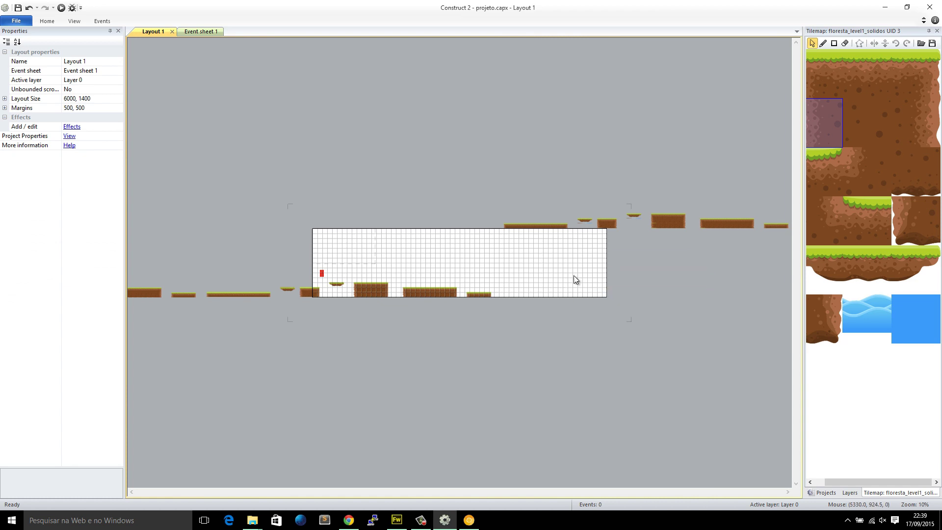
Undo the tilemap and player moves back to the stacked arrangement, with the original tilemap filling the layout.
{"action": "key", "text": "ctrl+z"}
{"action": "key", "text": "ctrl+z"}
{"action": "key", "text": "ctrl+z"}
{"action": "key", "text": "ctrl+z"}
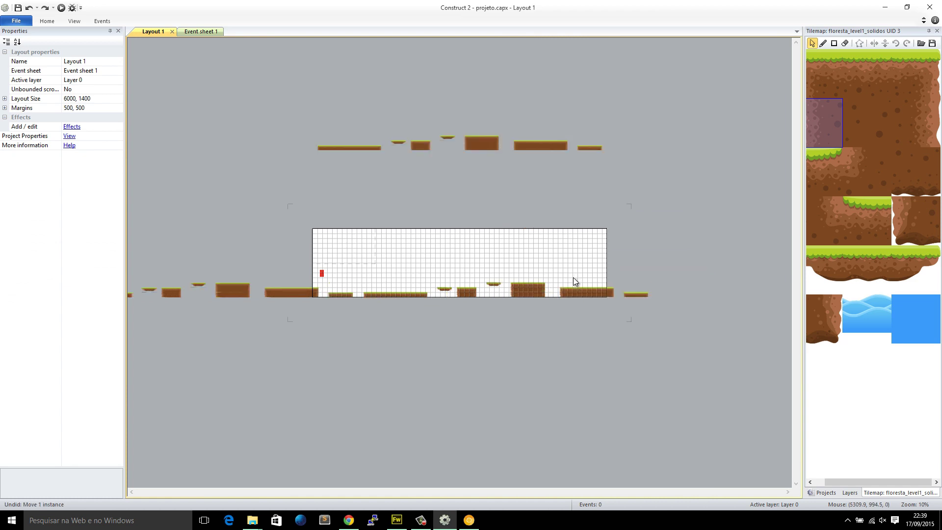
{"action": "key", "text": "ctrl+z"}
{"action": "key", "text": "ctrl+z"}
{"action": "key", "text": "ctrl+z"}
{"action": "key", "text": "ctrl+z"}
{"action": "key", "text": "ctrl+z"}
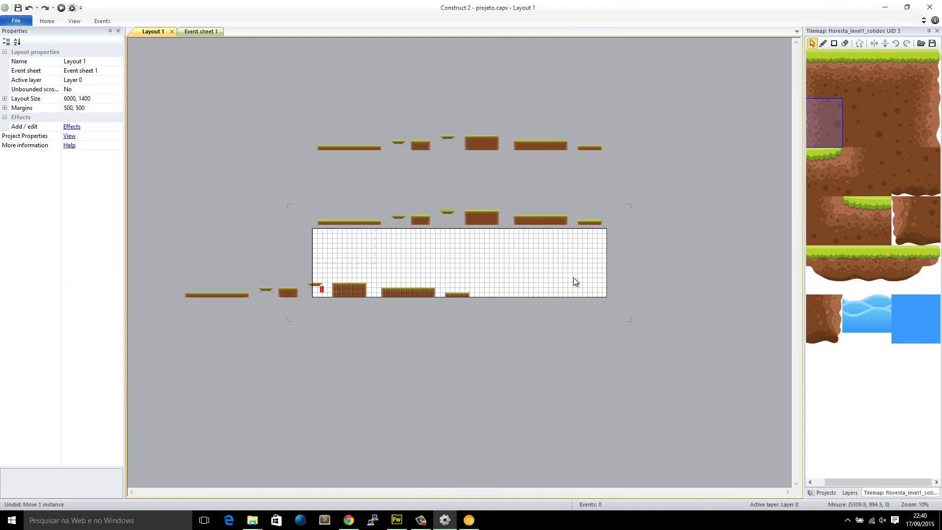
{"action": "key", "text": "ctrl+z"}
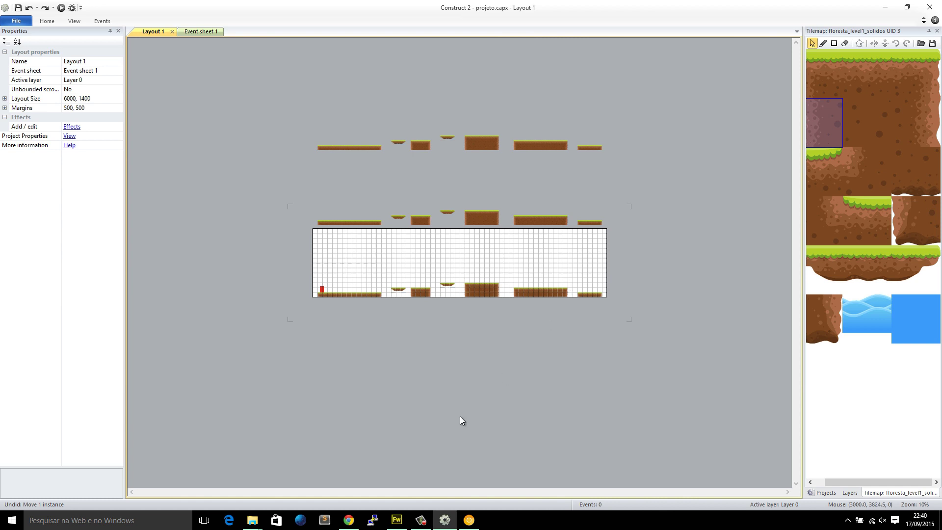
Delete both tilemap copies above the layout, keeping only the original inside it.
{"action": "left_click", "coordinate": [444, 268]}
{"action": "left_click", "coordinate": [463, 211]}
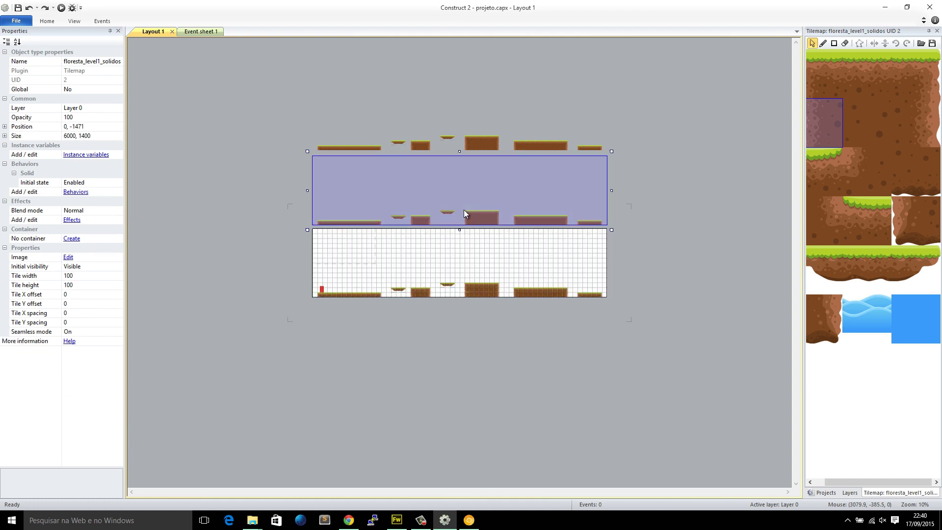
{"action": "key", "text": "Delete"}
{"action": "left_click", "coordinate": [482, 148]}
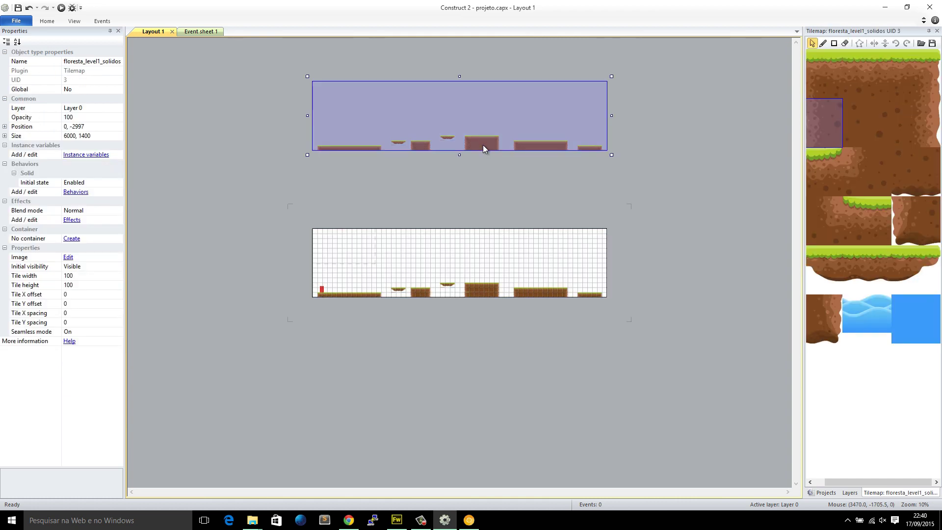
{"action": "key", "text": "Delete"}
{"action": "scroll", "coordinate": [419, 244], "scroll_direction": "up", "scroll_amount": 5, "text": "ctrl"}
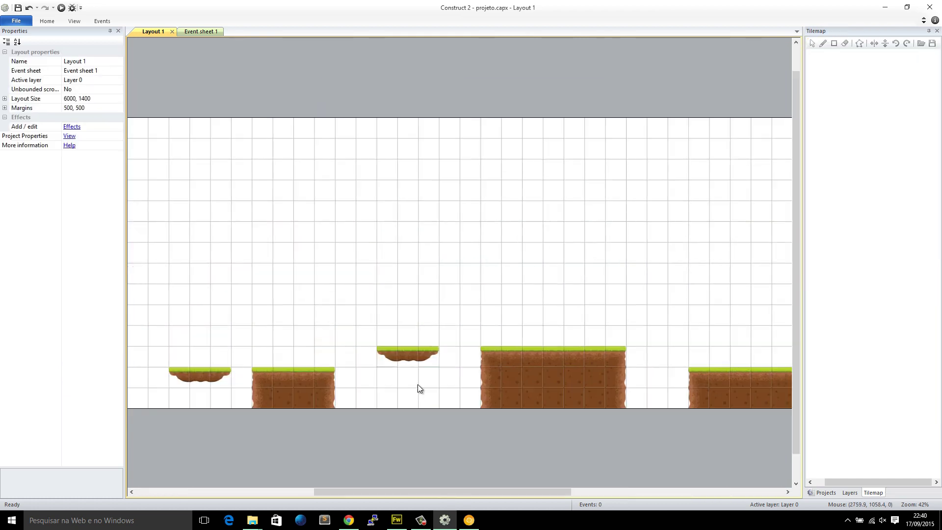
{"action": "middle_click_drag", "start_coordinate": [418, 387], "coordinate": [618, 280]}
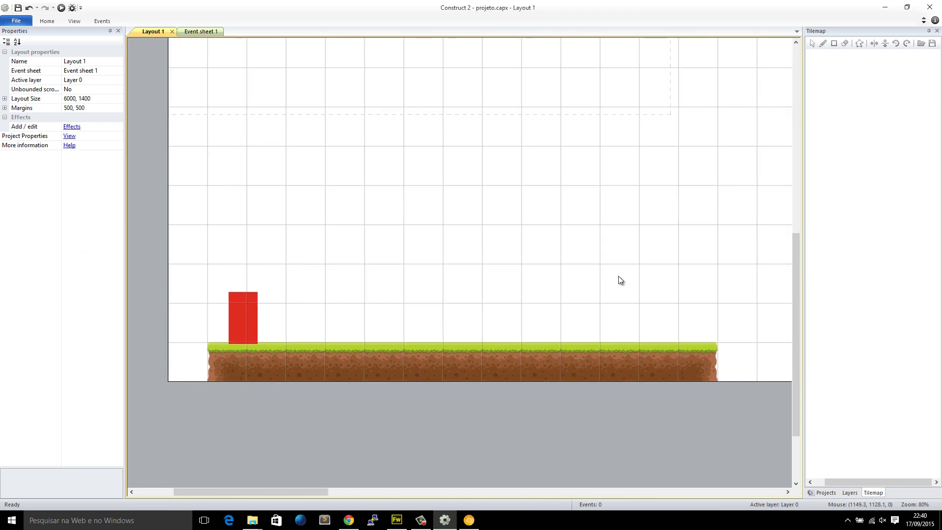
{"action": "left_click", "coordinate": [824, 492]}
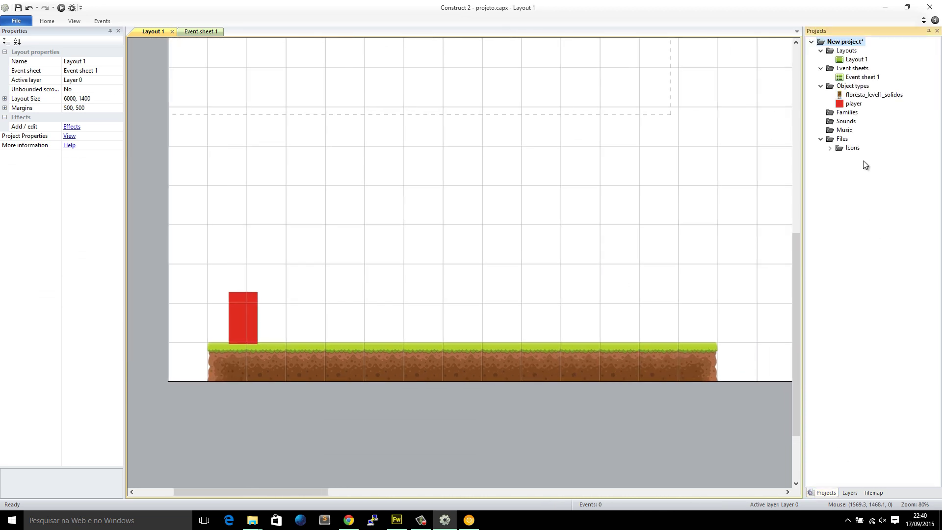
{"action": "left_click", "coordinate": [850, 118]}
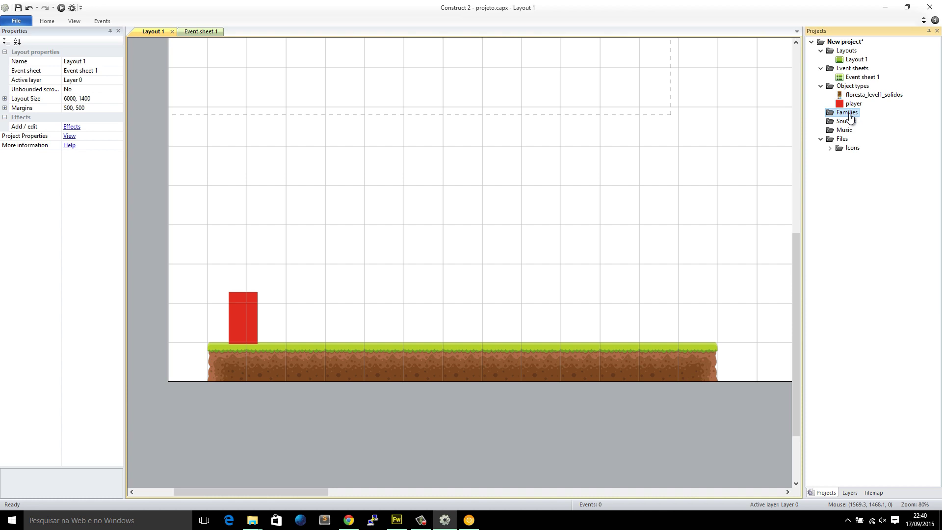
{"action": "right_click", "coordinate": [849, 116]}
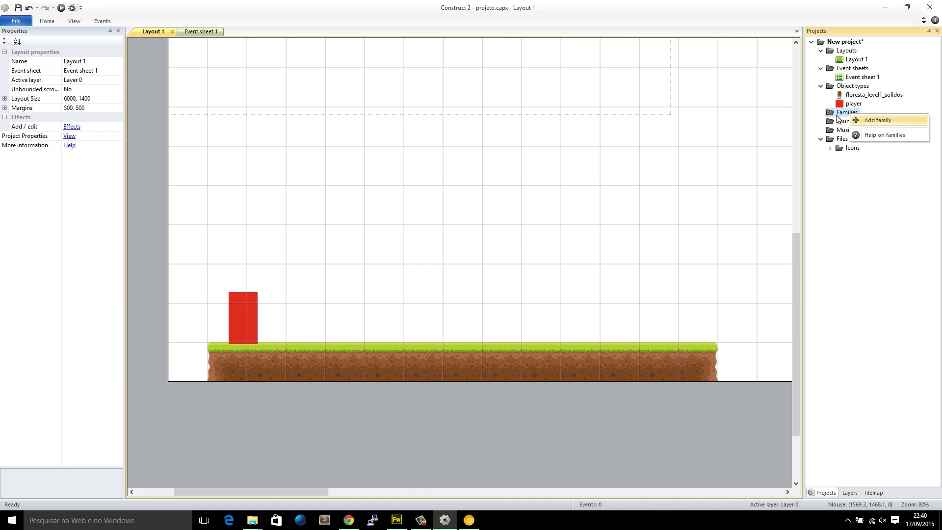
{"action": "left_click", "coordinate": [591, 231]}
Add the Bullet behavior to the floresta_level1_solidos tilemap.
{"action": "left_click", "coordinate": [482, 293]}
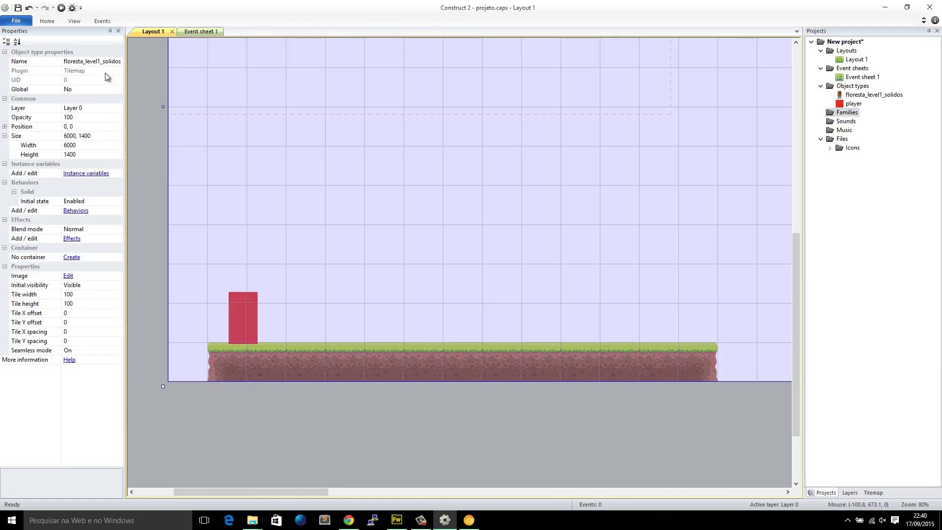
{"action": "left_click", "coordinate": [78, 210]}
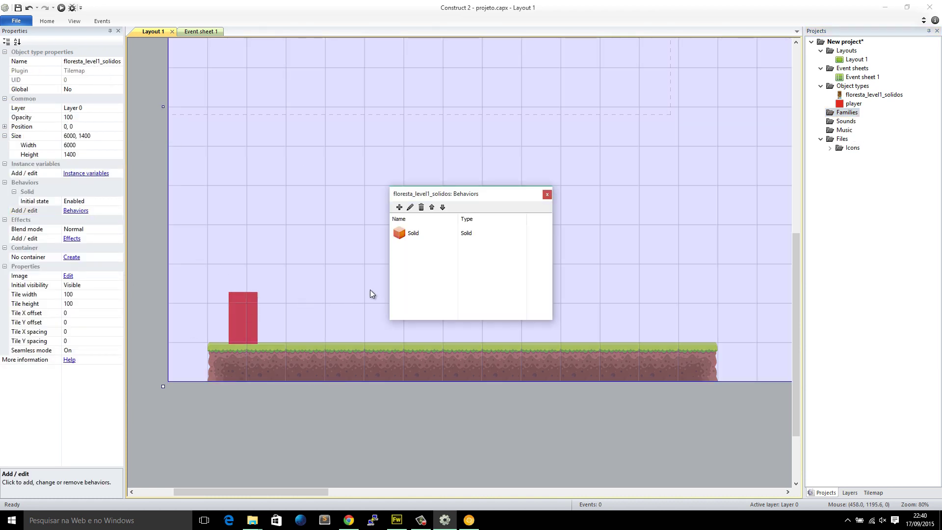
{"action": "left_click", "coordinate": [399, 207]}
{"action": "scroll", "coordinate": [432, 246], "scroll_direction": "down", "scroll_amount": 1}
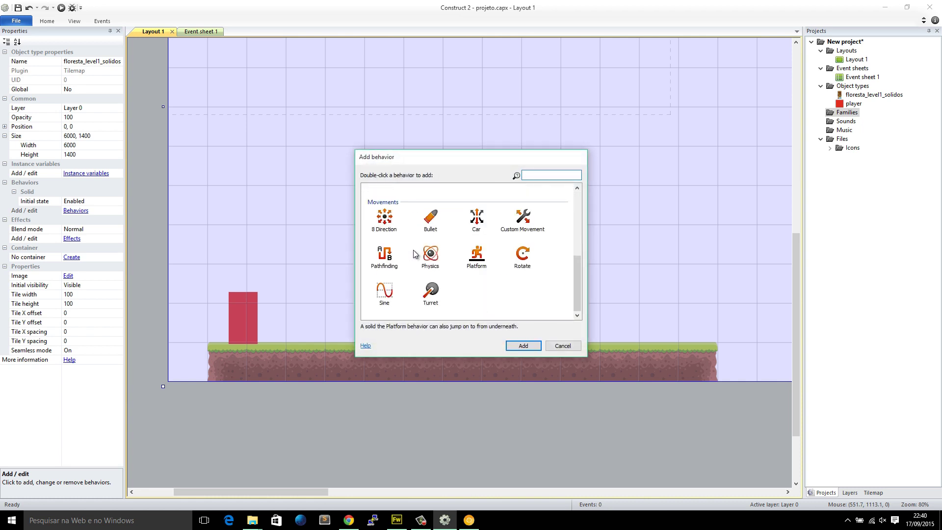
{"action": "double_click", "coordinate": [432, 221]}
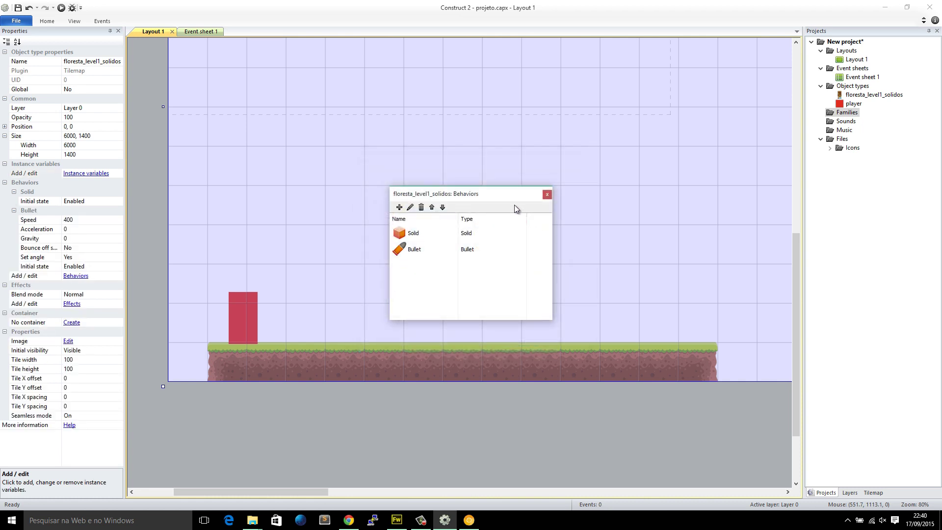
Remove the Bullet behavior from the floresta_level1_solidos tilemap and close its behavior list.
{"action": "left_click", "coordinate": [551, 425]}
{"action": "left_click", "coordinate": [452, 252]}
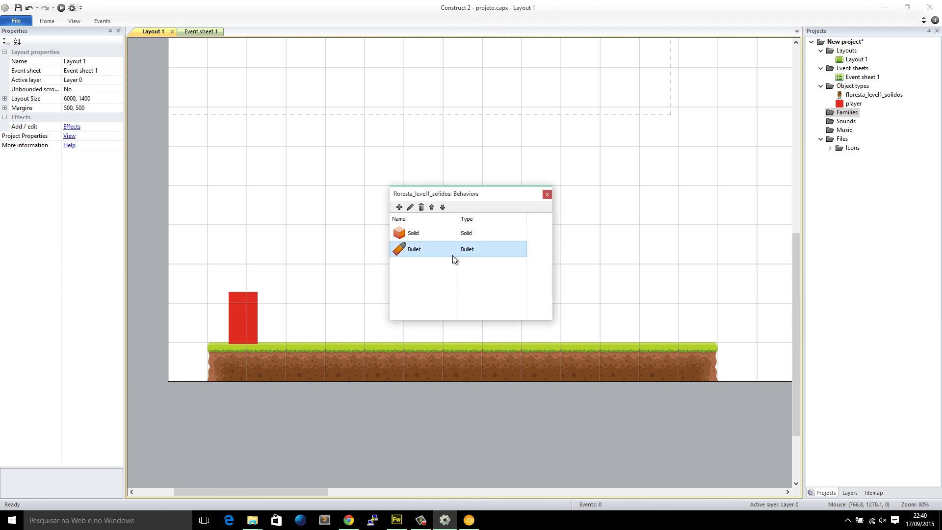
{"action": "key", "text": "Delete"}
{"action": "left_click", "coordinate": [510, 280]}
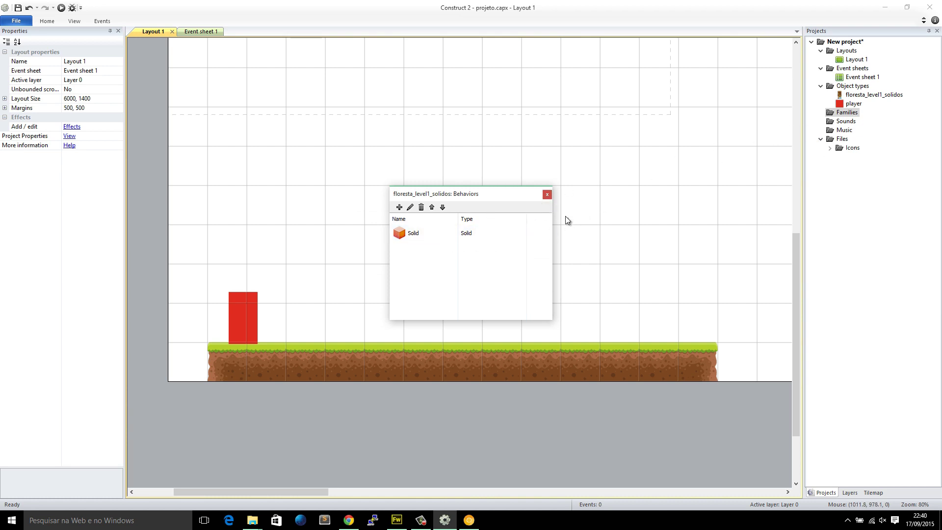
{"action": "left_click", "coordinate": [547, 195]}
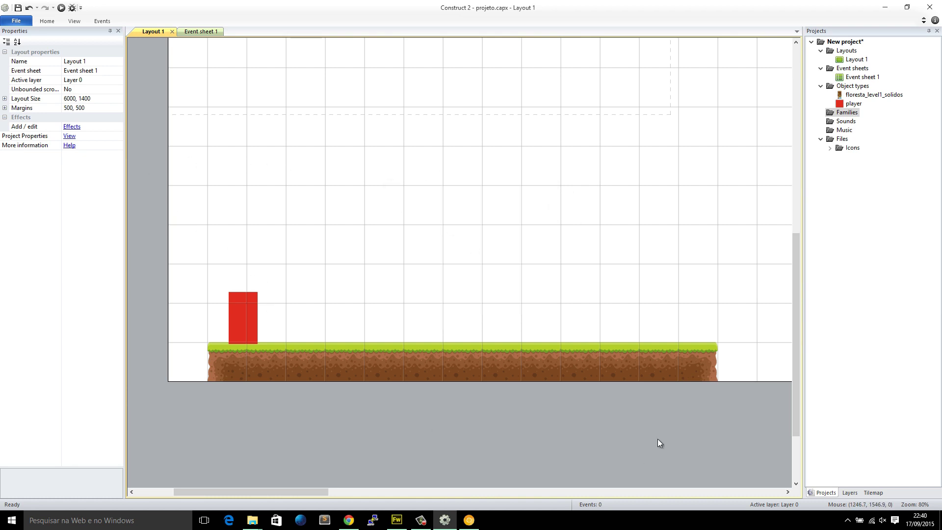
Start a new object family and add the floresta_level1_solidos tilemap to it.
{"action": "right_click", "coordinate": [843, 113]}
{"action": "left_click", "coordinate": [851, 122]}
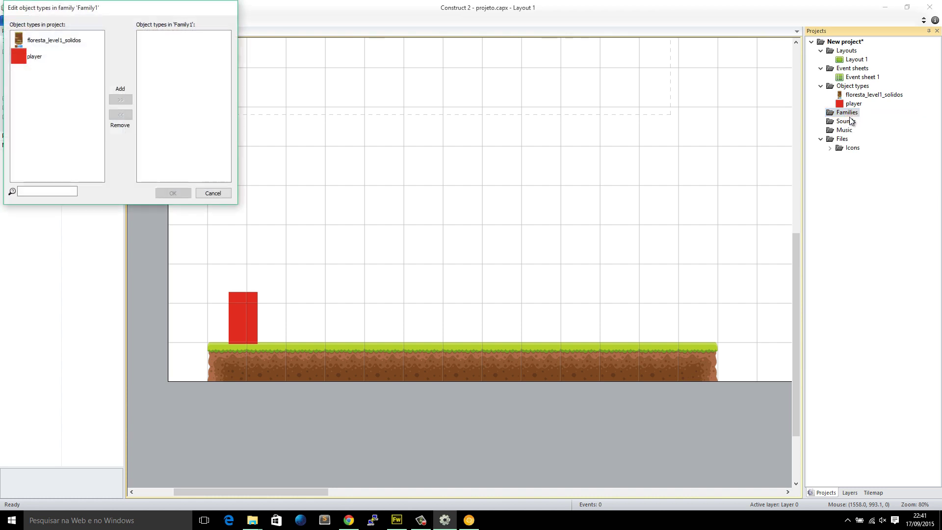
{"action": "left_click", "coordinate": [46, 45]}
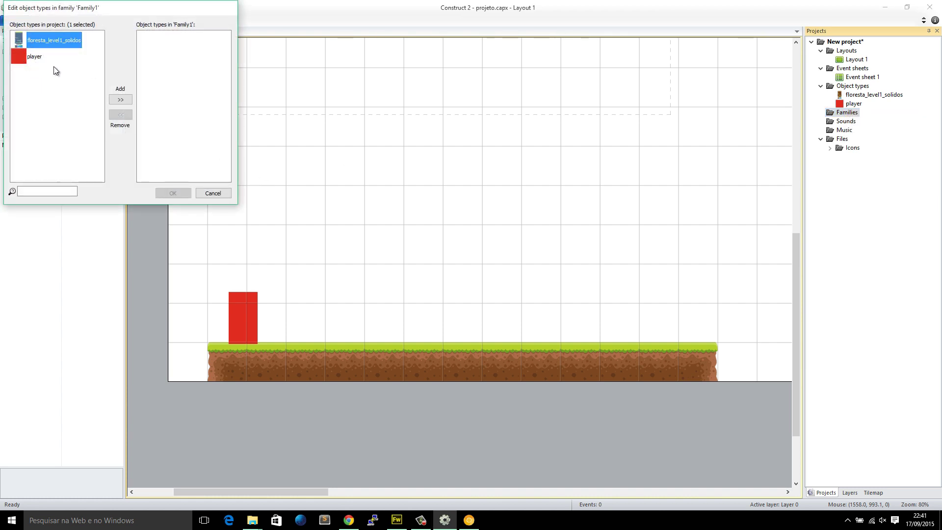
{"action": "double_click", "coordinate": [38, 42]}
Try the player sprite in the family instead of the tilemap, and put floresta_level1_solidos back.
{"action": "left_click", "coordinate": [157, 44]}
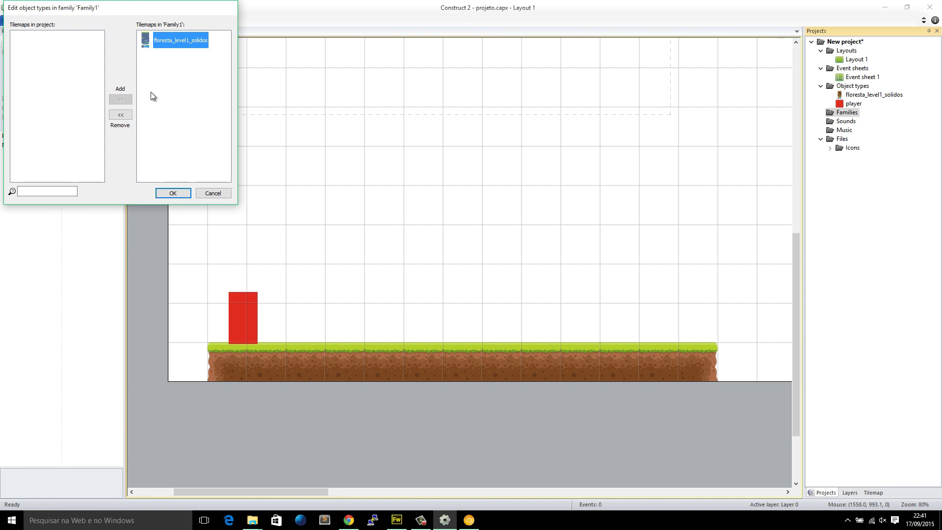
{"action": "left_click", "coordinate": [120, 115]}
{"action": "double_click", "coordinate": [31, 55]}
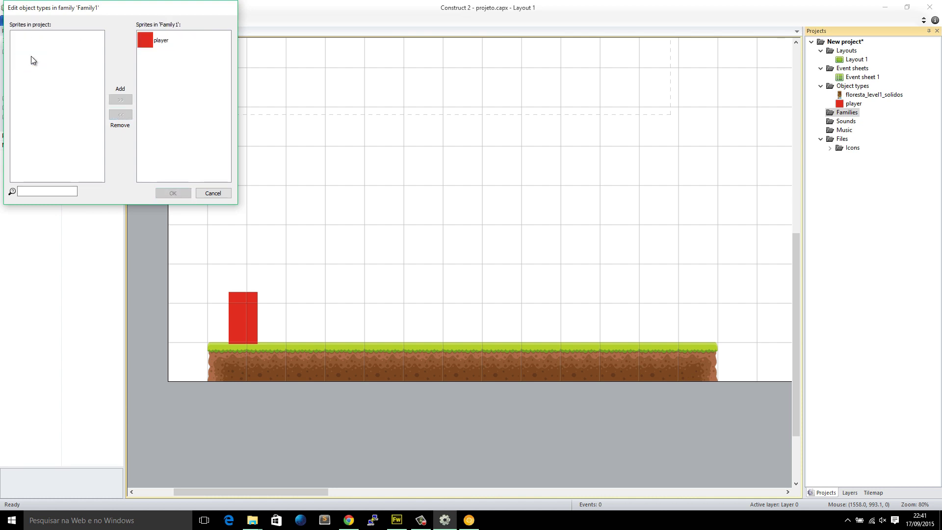
{"action": "double_click", "coordinate": [151, 42]}
{"action": "left_click", "coordinate": [54, 40]}
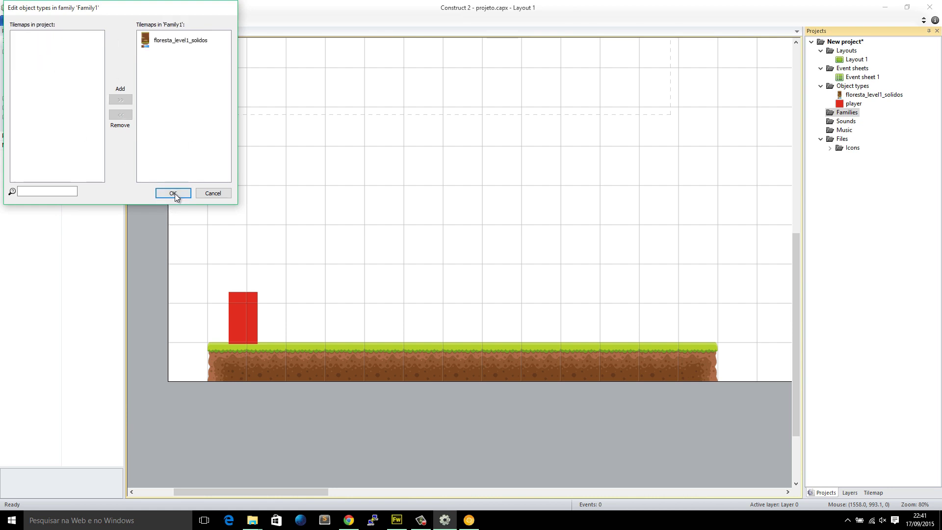
Confirm the tilemap family and name it levels.
{"action": "left_click", "coordinate": [172, 194]}
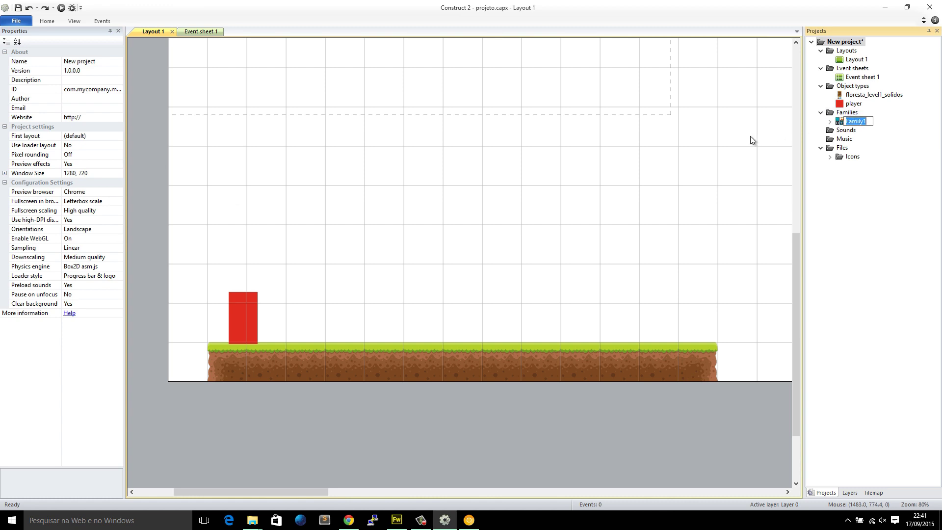
{"action": "type", "text": "levels"}
{"action": "key", "text": "Return"}
{"action": "left_click", "coordinate": [846, 122]}
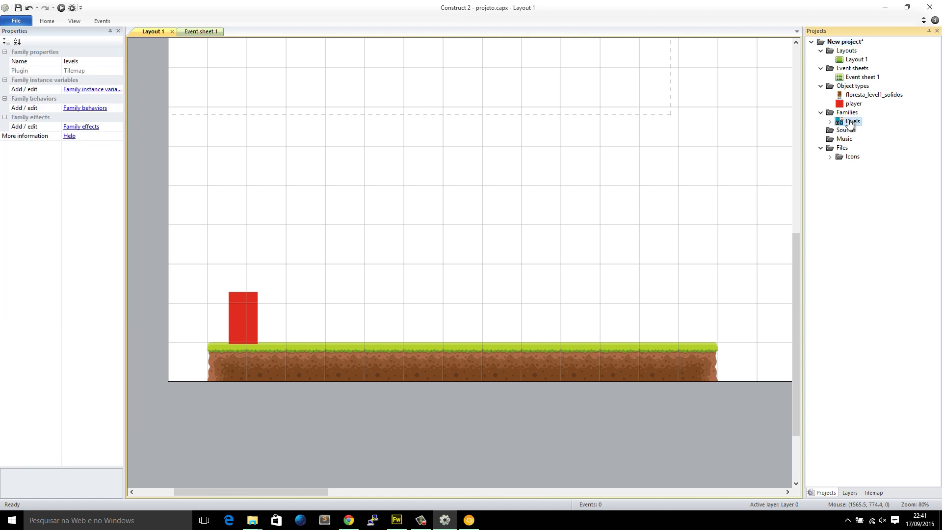
{"action": "left_click", "coordinate": [254, 149]}
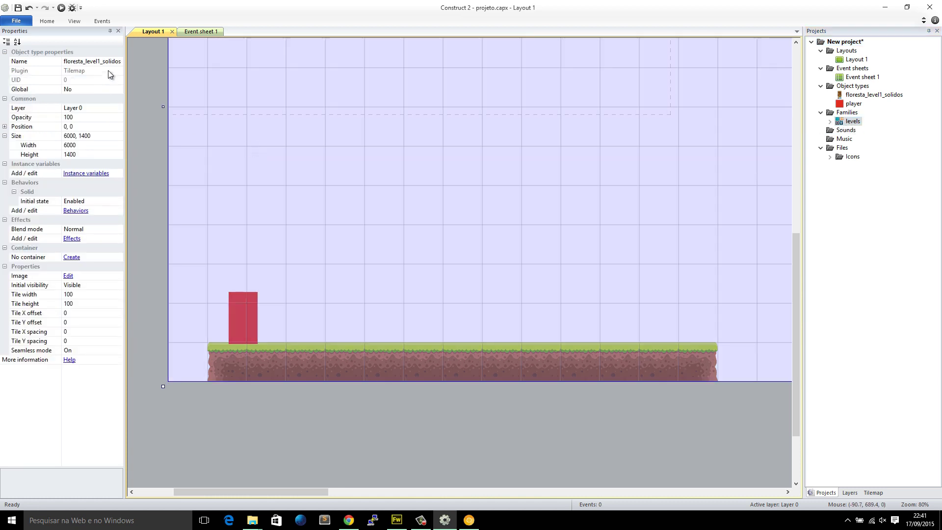
{"action": "left_click", "coordinate": [834, 122]}
{"action": "left_click", "coordinate": [649, 388]}
Add the Bullet movement behavior to the levels family.
{"action": "left_click", "coordinate": [853, 121]}
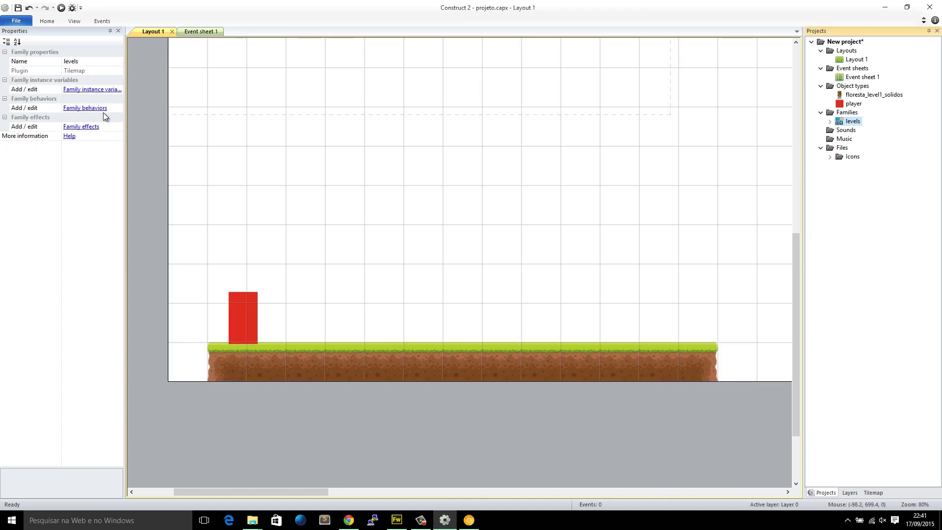
{"action": "left_click", "coordinate": [71, 109]}
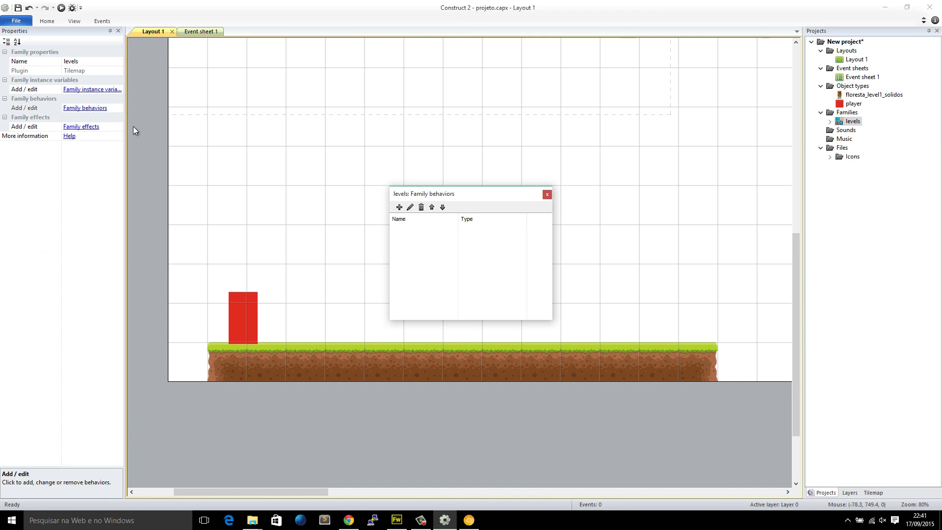
{"action": "left_click", "coordinate": [399, 207]}
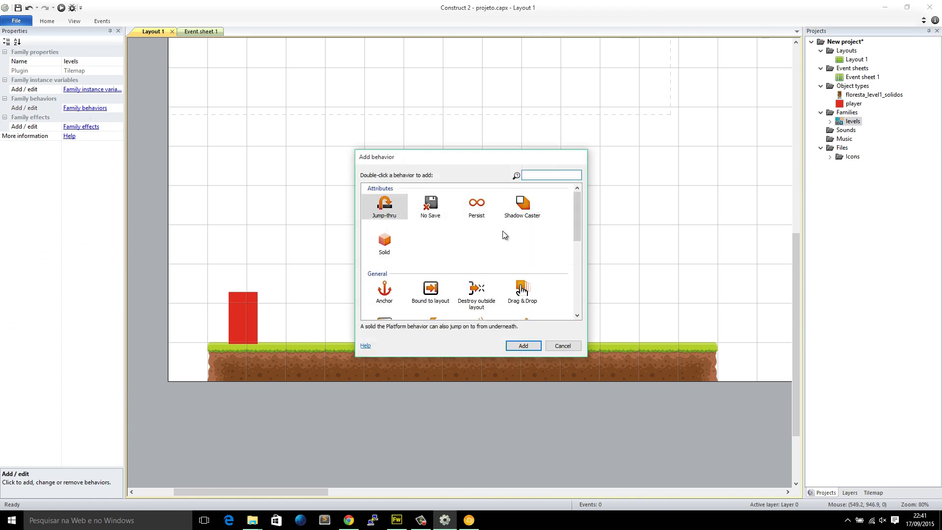
{"action": "scroll", "coordinate": [502, 234], "scroll_direction": "down", "scroll_amount": 3}
{"action": "scroll", "coordinate": [502, 235], "scroll_direction": "down", "scroll_amount": 1}
{"action": "left_click", "coordinate": [428, 249]}
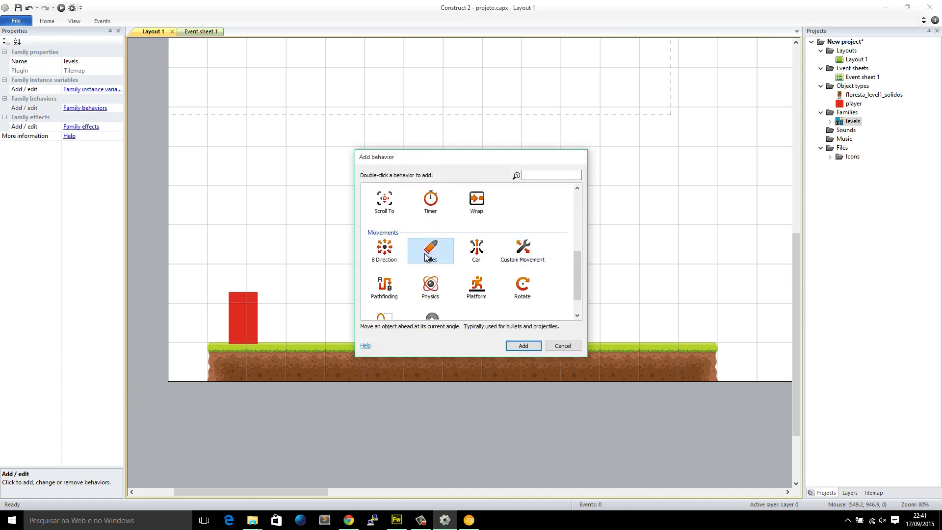
{"action": "double_click", "coordinate": [426, 252]}
{"action": "left_click", "coordinate": [547, 195]}
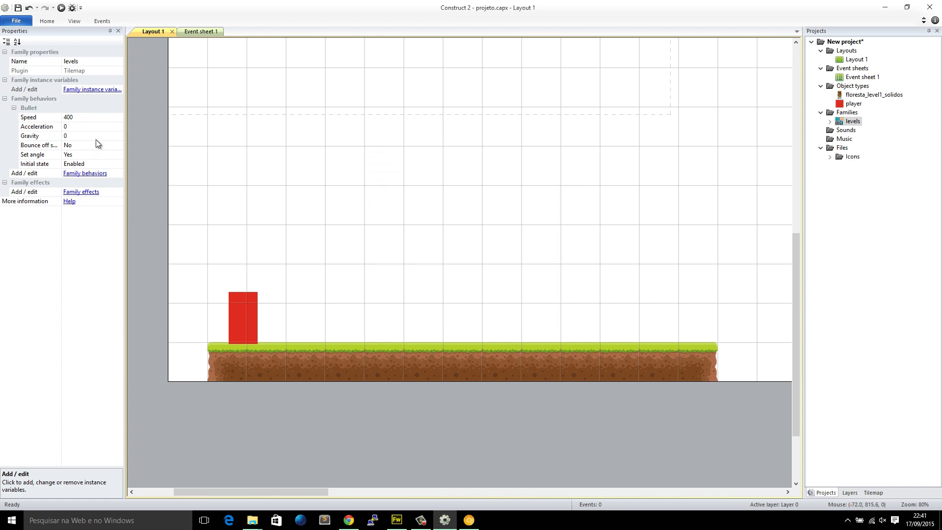
Set the levels family's Bullet behavior to Set angle No and a speed of 300.
{"action": "left_click", "coordinate": [86, 153]}
{"action": "left_click", "coordinate": [118, 155]}
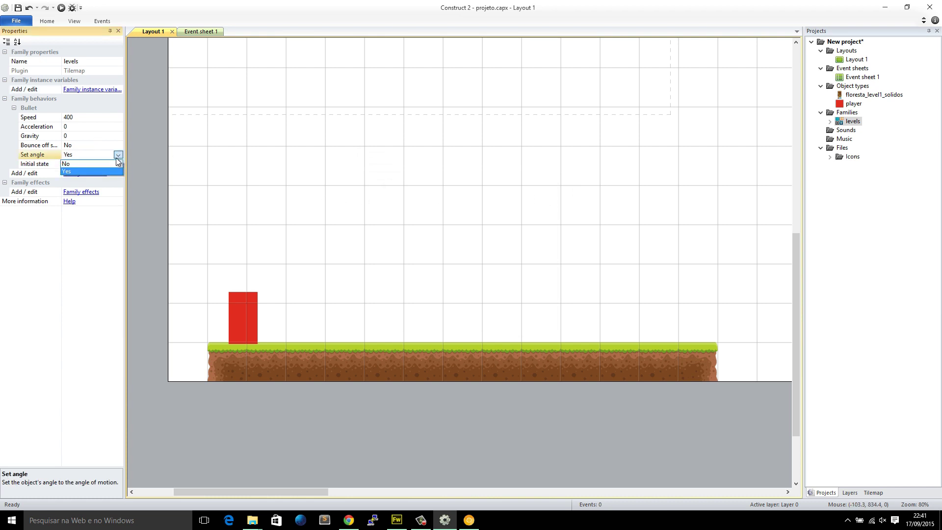
{"action": "left_click", "coordinate": [101, 167]}
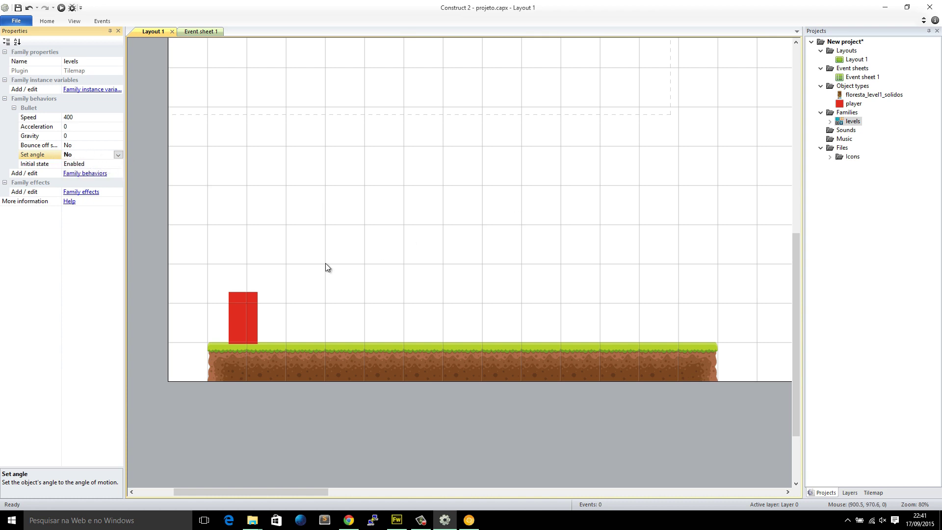
{"action": "left_click", "coordinate": [87, 119]}
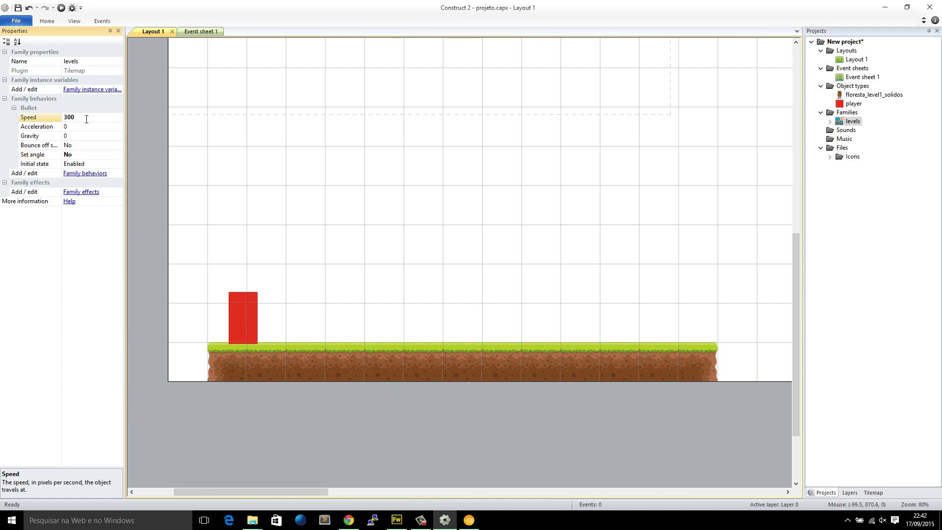
{"action": "left_click", "coordinate": [248, 269]}
Preview the layout in the browser, move and jump with the player to test the moving tilemap, and return to Construct 2.
{"action": "scroll", "coordinate": [248, 269], "scroll_direction": "up", "scroll_amount": 4}
{"action": "scroll", "coordinate": [264, 261], "scroll_direction": "down", "scroll_amount": 3}
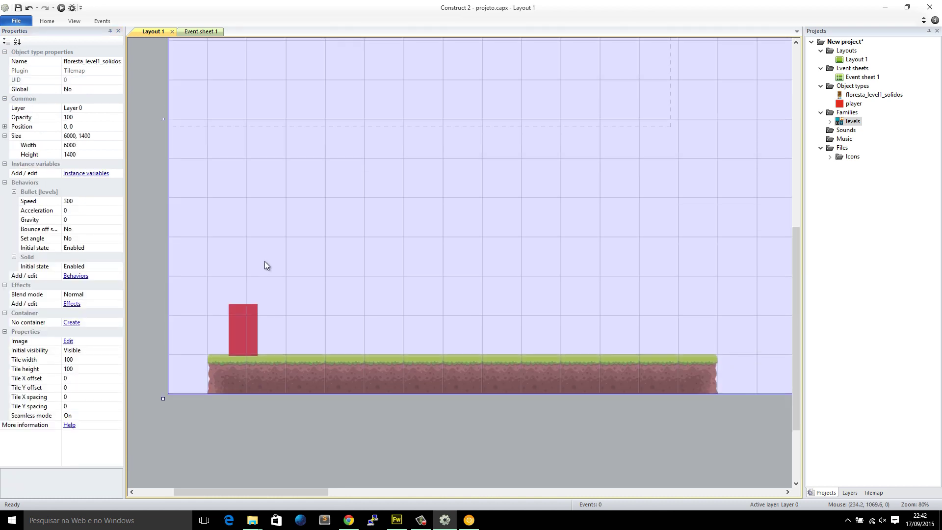
{"action": "scroll", "coordinate": [290, 249], "scroll_direction": "down", "scroll_amount": 5, "text": "ctrl"}
{"action": "scroll", "coordinate": [290, 253], "scroll_direction": "down", "scroll_amount": 1, "text": "ctrl"}
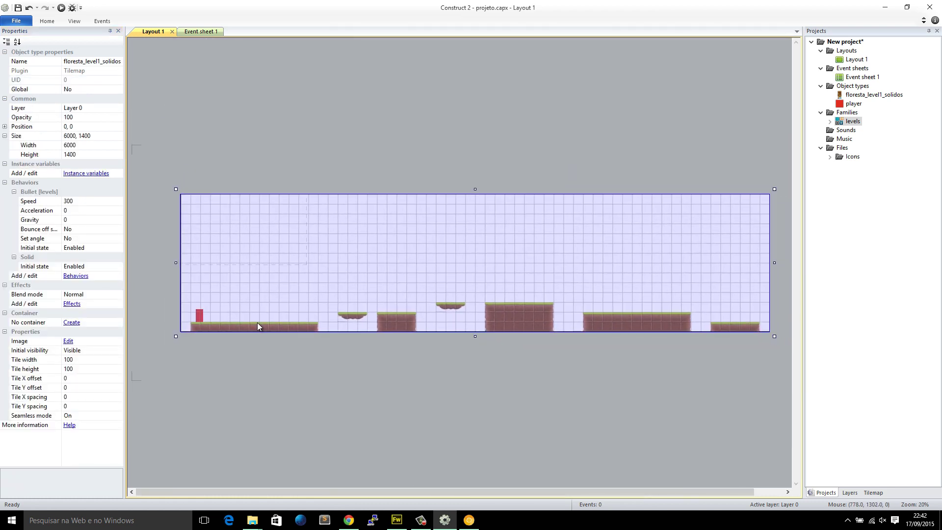
{"action": "left_click", "coordinate": [61, 8]}
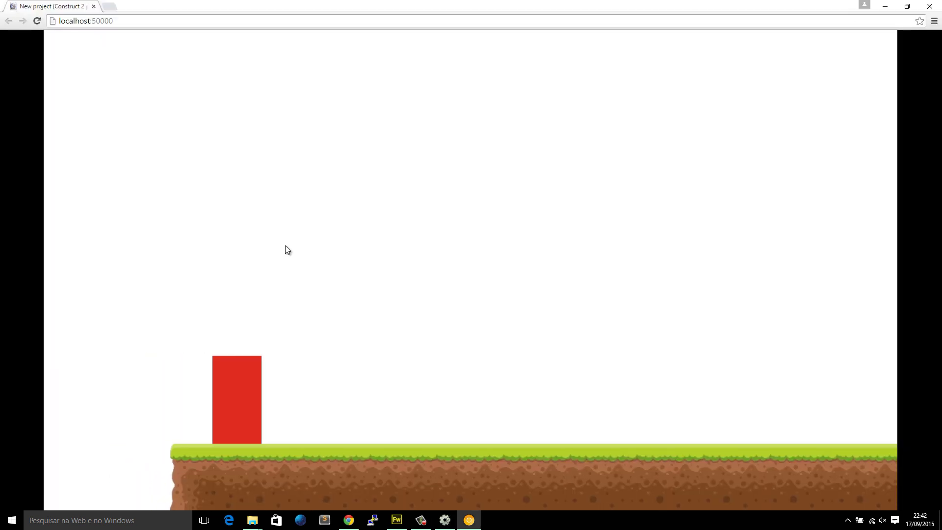
{"action": "key", "text": "Right"}
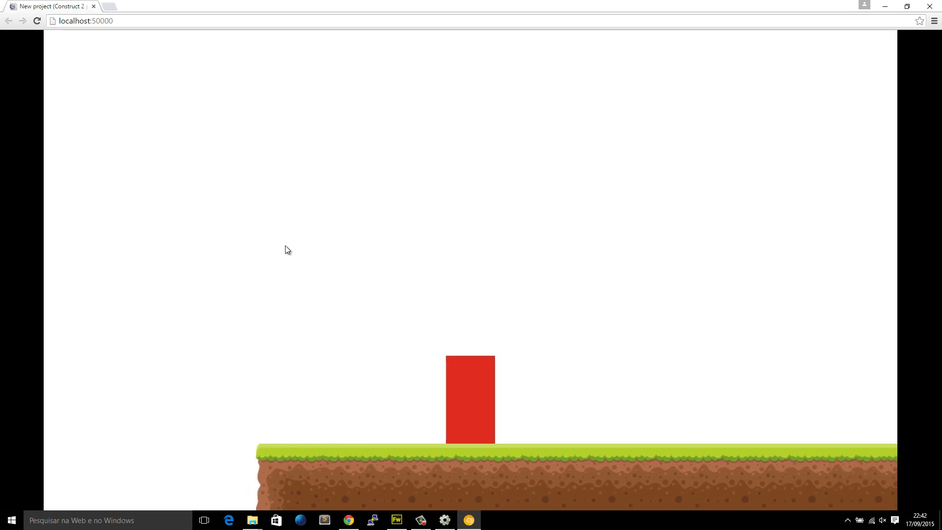
{"action": "key", "text": "Up"}
{"action": "key", "text": "Up"}
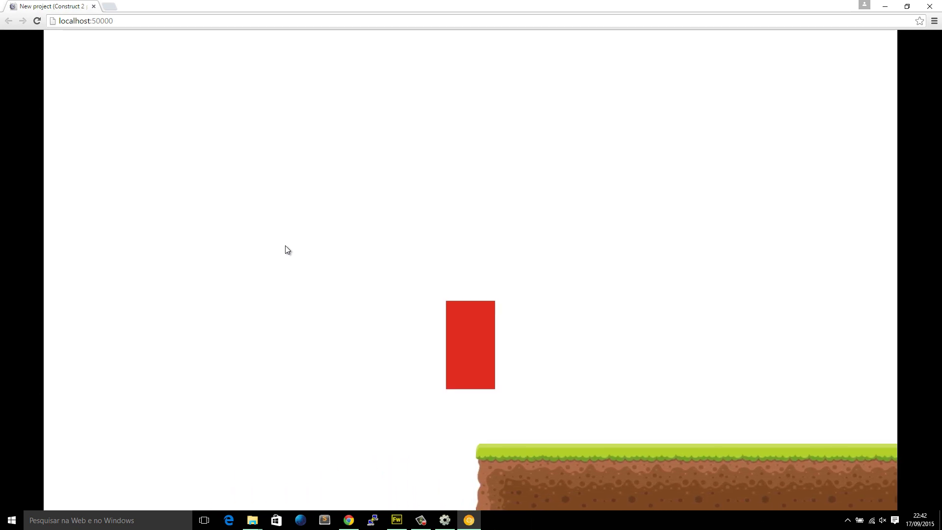
{"action": "key", "text": "Up"}
{"action": "key", "text": "Left"}
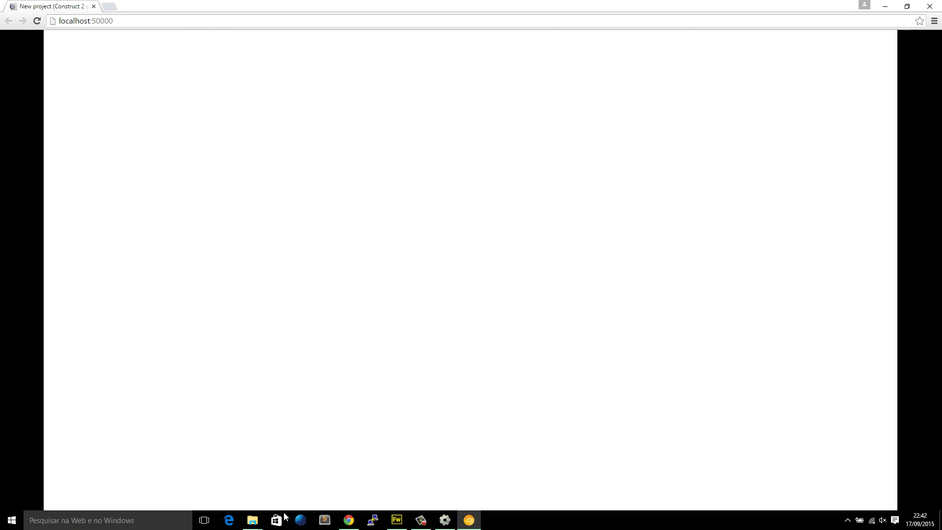
{"action": "left_click", "coordinate": [449, 525]}
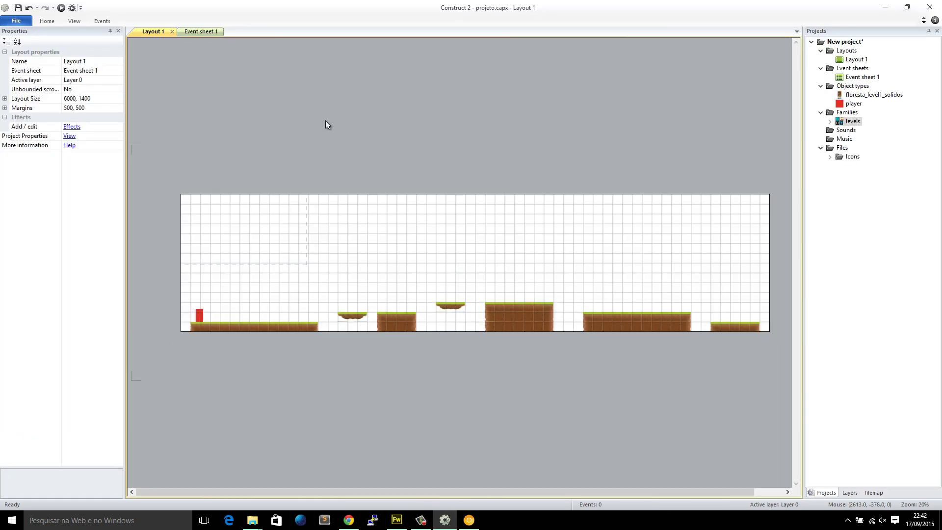
{"action": "left_click", "coordinate": [196, 32]}
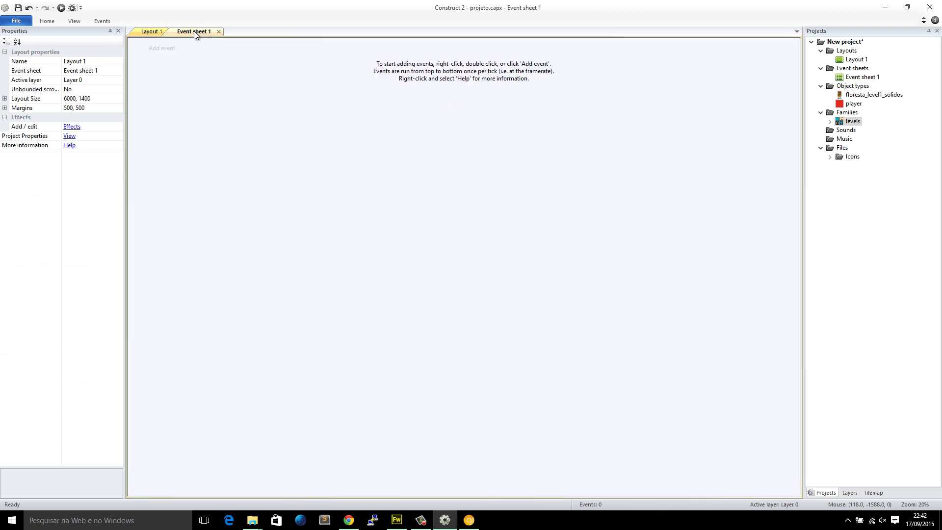
{"action": "left_click", "coordinate": [167, 48]}
{"action": "left_click", "coordinate": [388, 314]}
{"action": "left_click", "coordinate": [152, 32]}
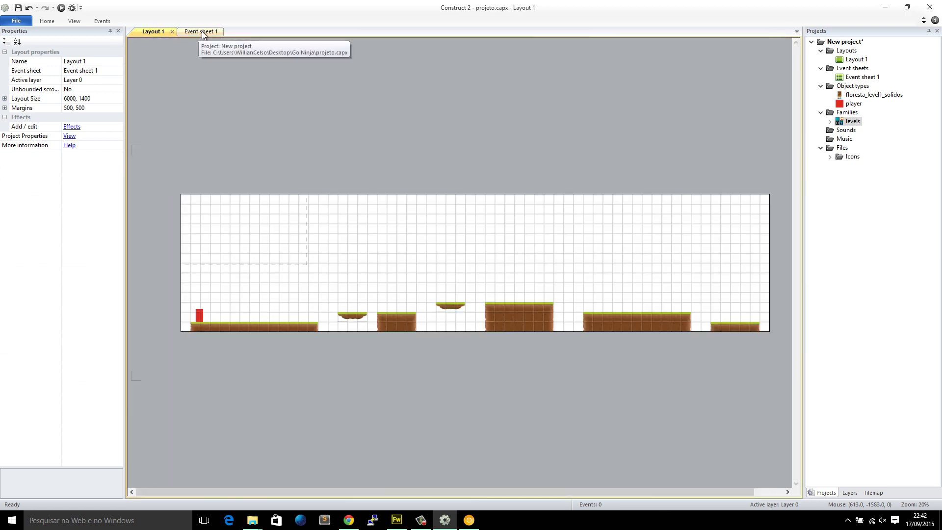
Open Event sheet 1 and add a System "On start of layout" event.
{"action": "left_click", "coordinate": [854, 59]}
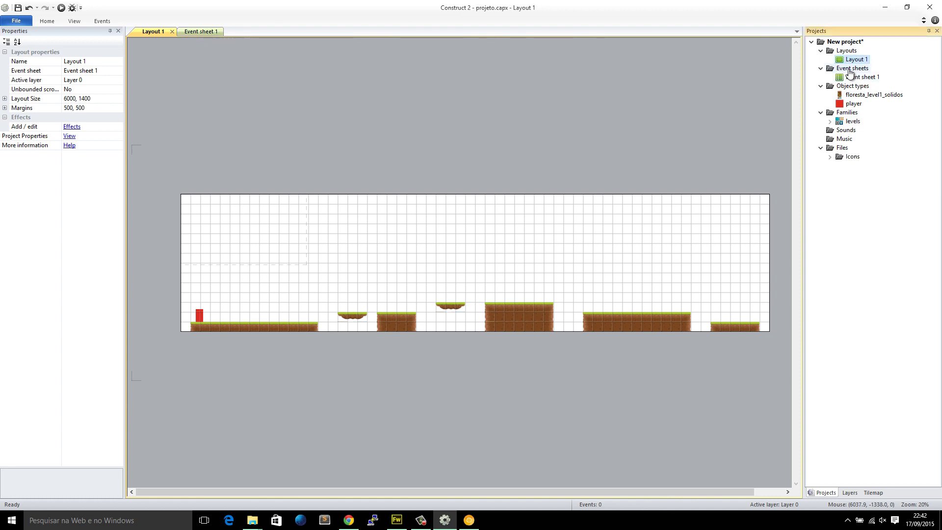
{"action": "double_click", "coordinate": [862, 77]}
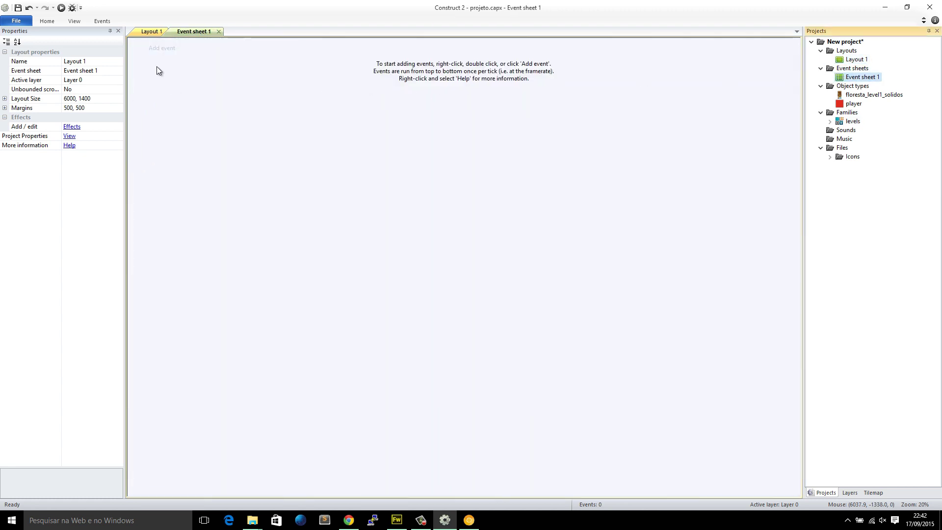
{"action": "left_click", "coordinate": [164, 49]}
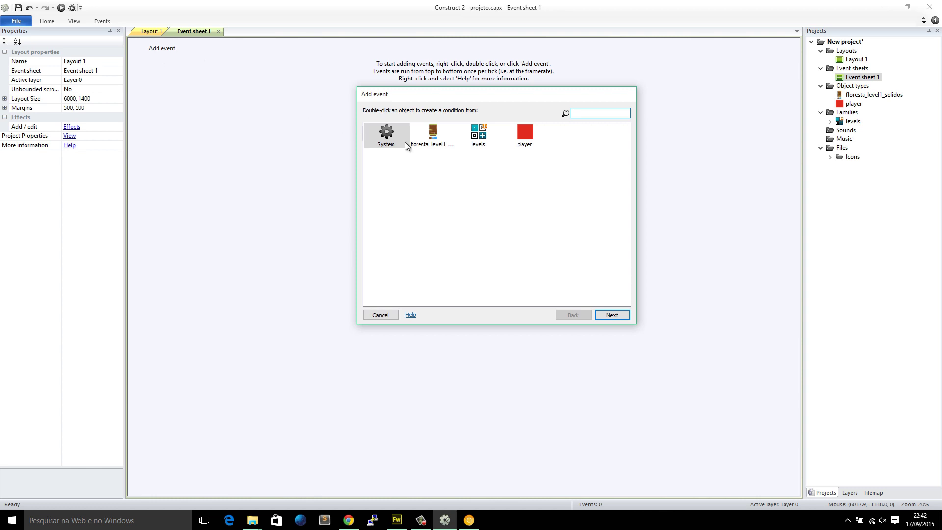
{"action": "double_click", "coordinate": [387, 136]}
{"action": "type", "text": "start"}
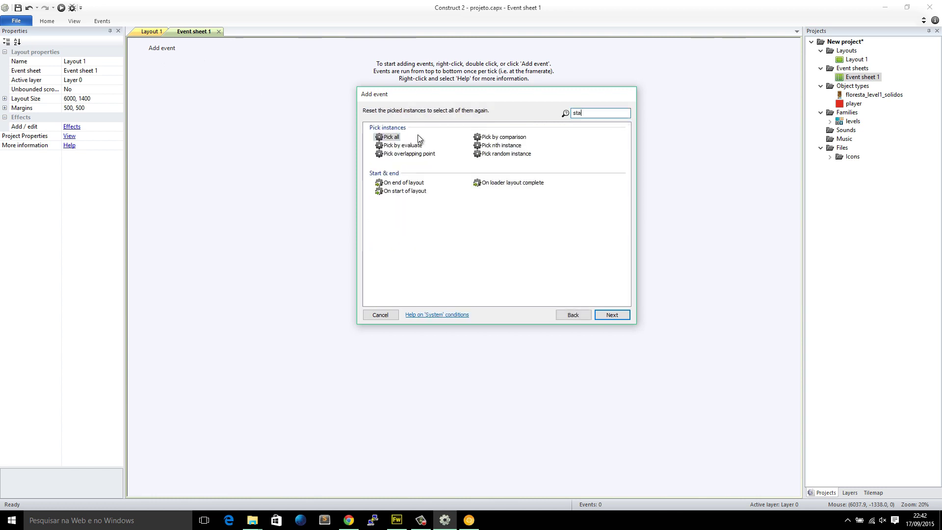
{"action": "double_click", "coordinate": [393, 140]}
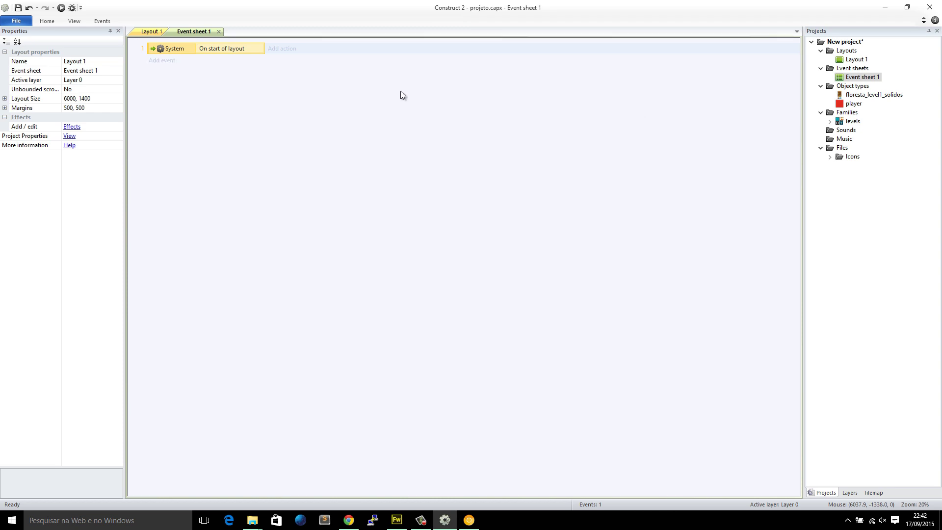
Add an action to the start-of-layout event that sets the levels family's Bullet angle of motion to 180 degrees.
{"action": "left_click", "coordinate": [291, 48]}
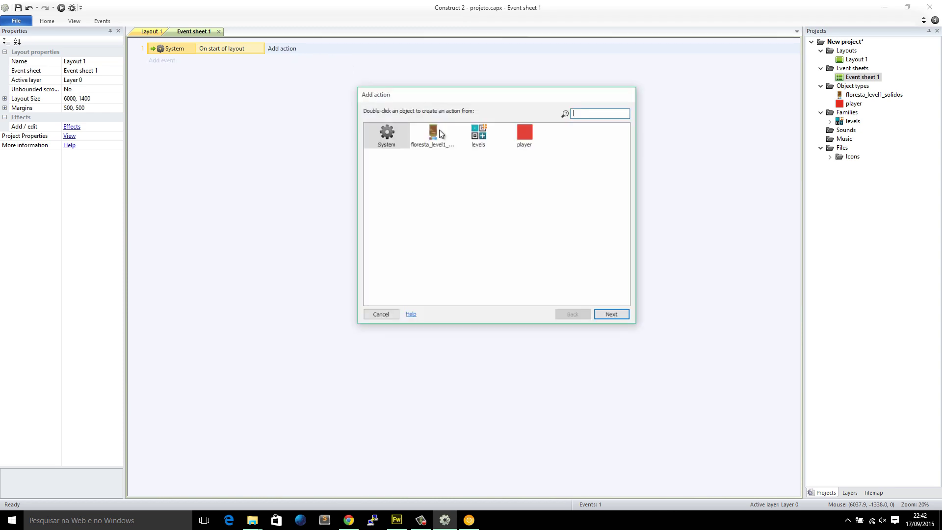
{"action": "double_click", "coordinate": [478, 135]}
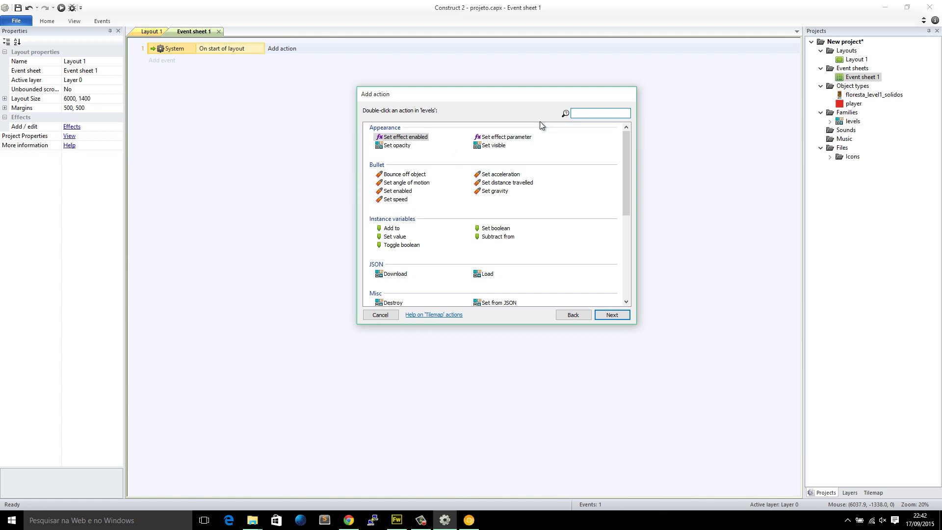
{"action": "type", "text": "ang"}
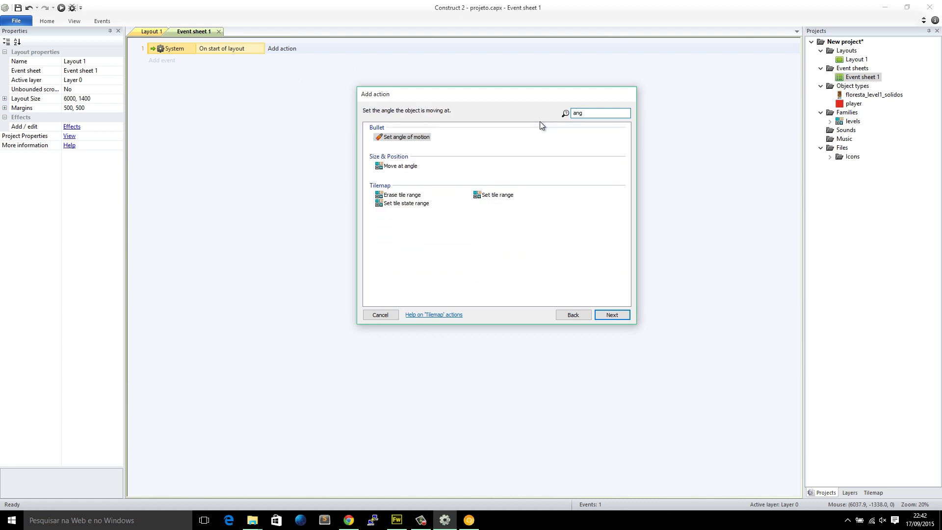
{"action": "double_click", "coordinate": [406, 136]}
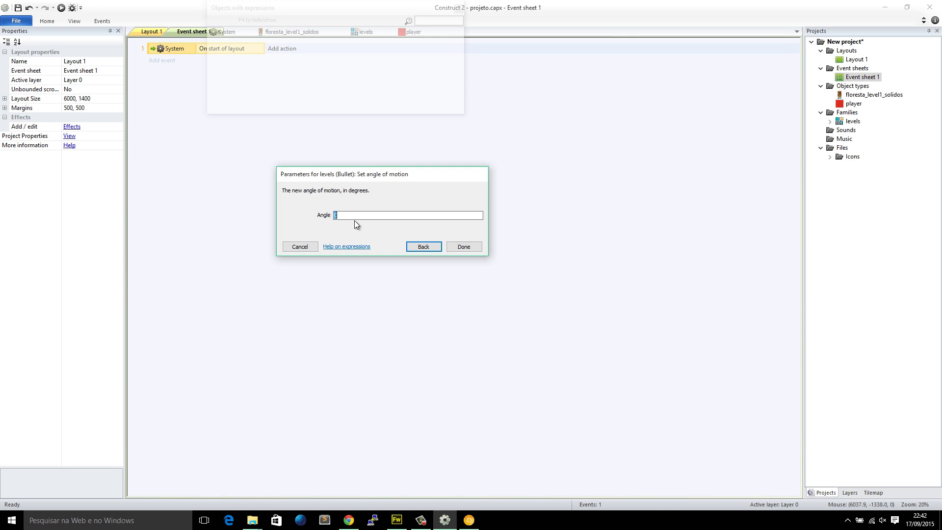
{"action": "key", "text": "Return"}
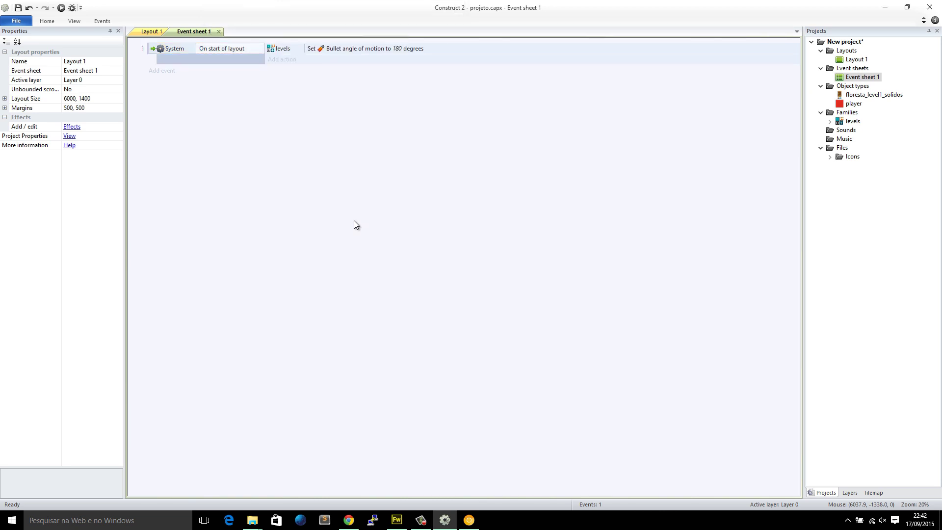
Preview Layout 1 in the browser, run and jump the player across the moving platforms, and return to Construct 2.
{"action": "left_click", "coordinate": [151, 31]}
{"action": "left_click", "coordinate": [61, 7]}
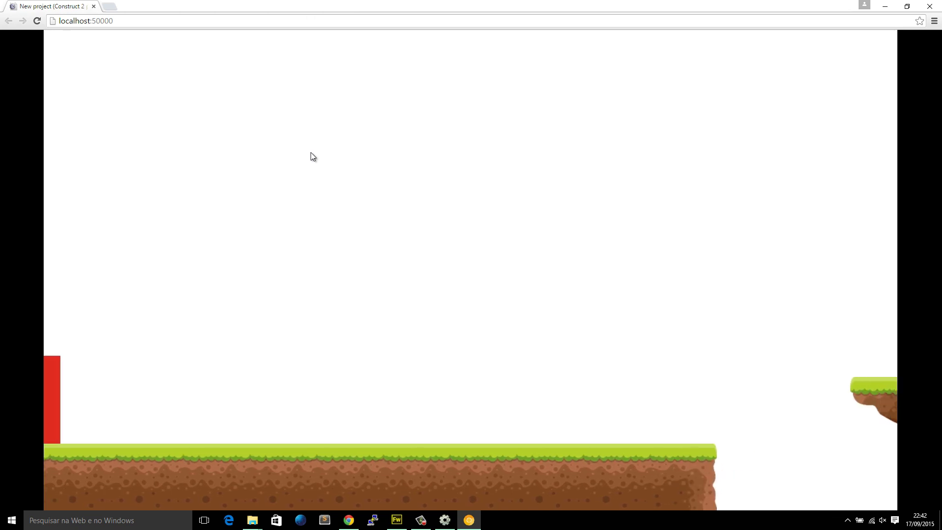
{"action": "key", "text": "Right"}
{"action": "key", "text": "Up"}
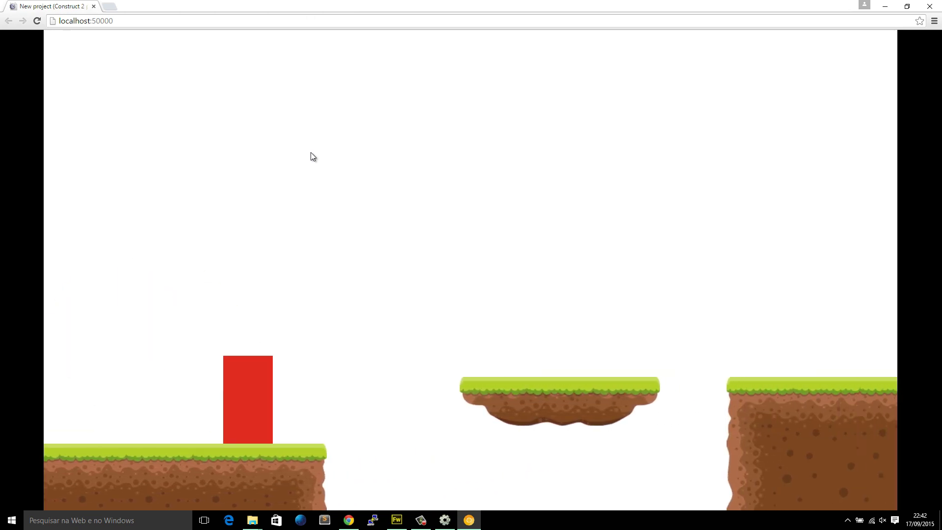
{"action": "key", "text": "Up"}
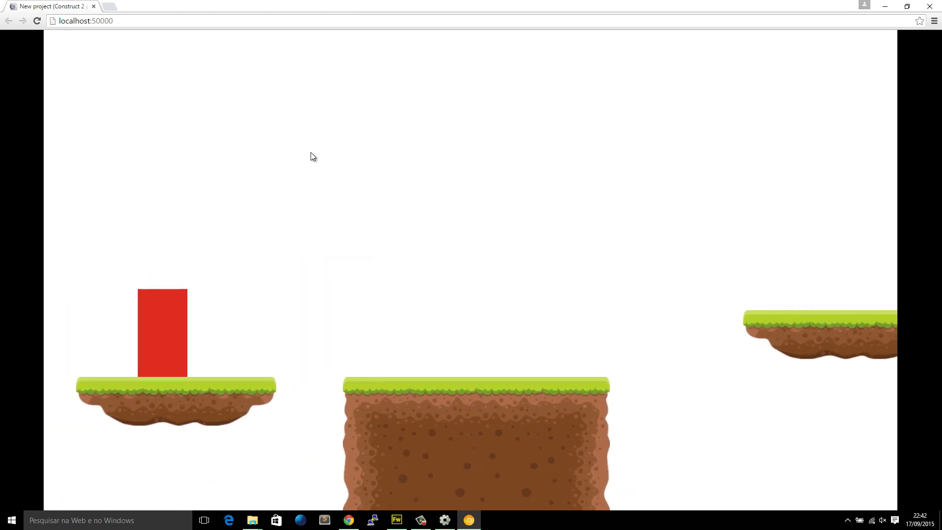
{"action": "key", "text": "Right"}
{"action": "key", "text": "Up"}
{"action": "key", "text": "Up"}
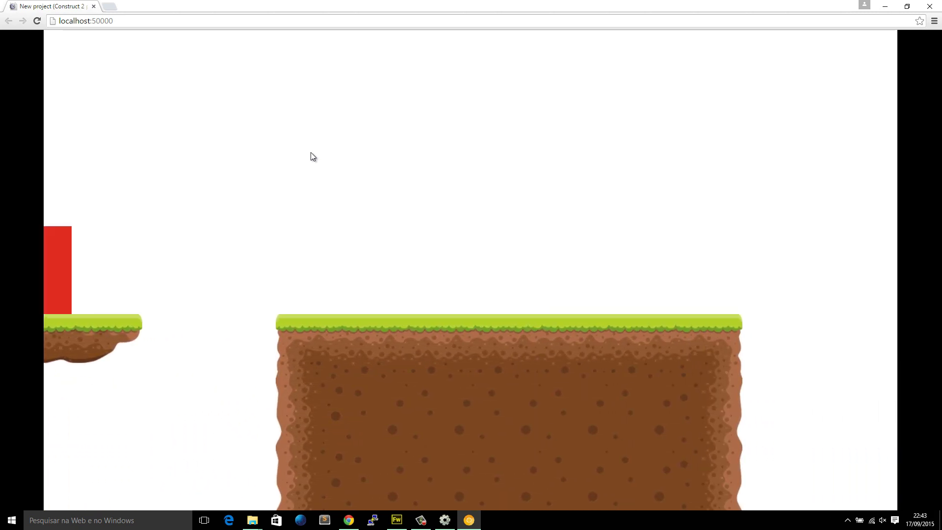
{"action": "key", "text": "Right"}
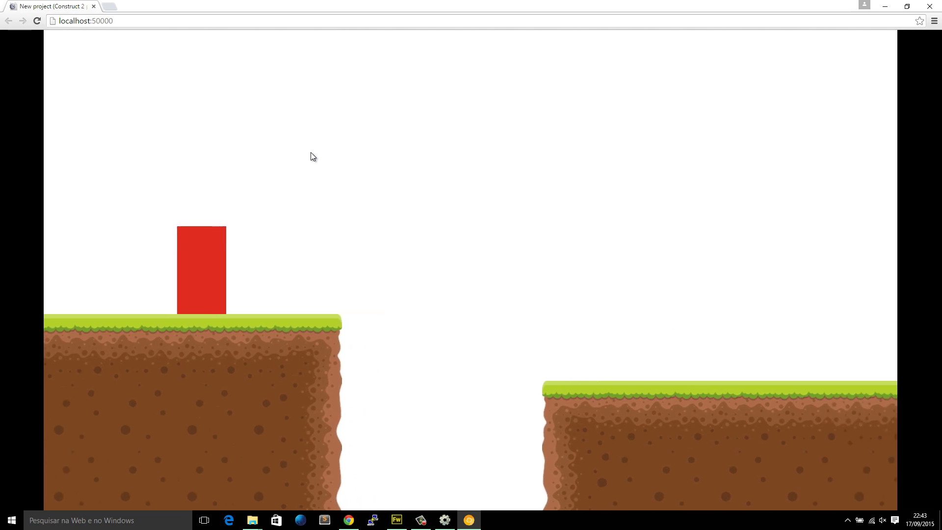
{"action": "key", "text": "Up"}
{"action": "key", "text": "Up"}
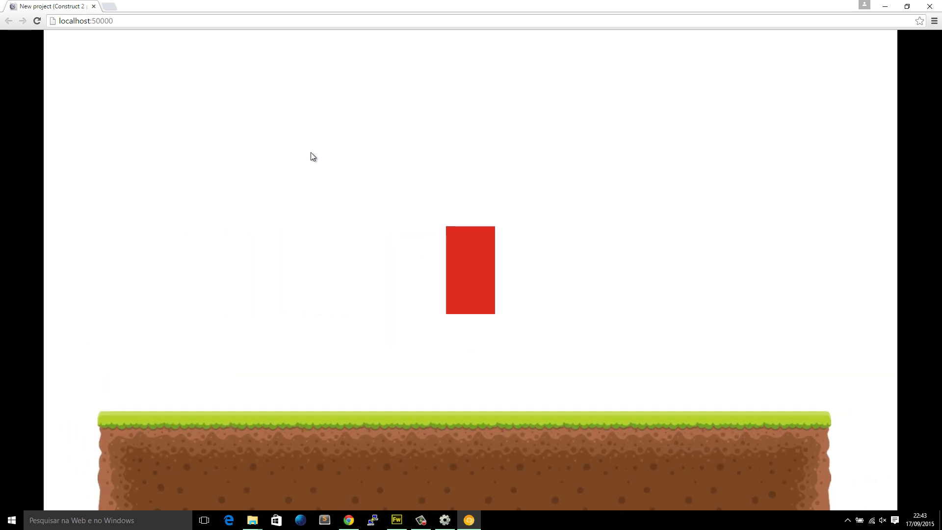
{"action": "key", "text": "Up"}
{"action": "key", "text": "Up"}
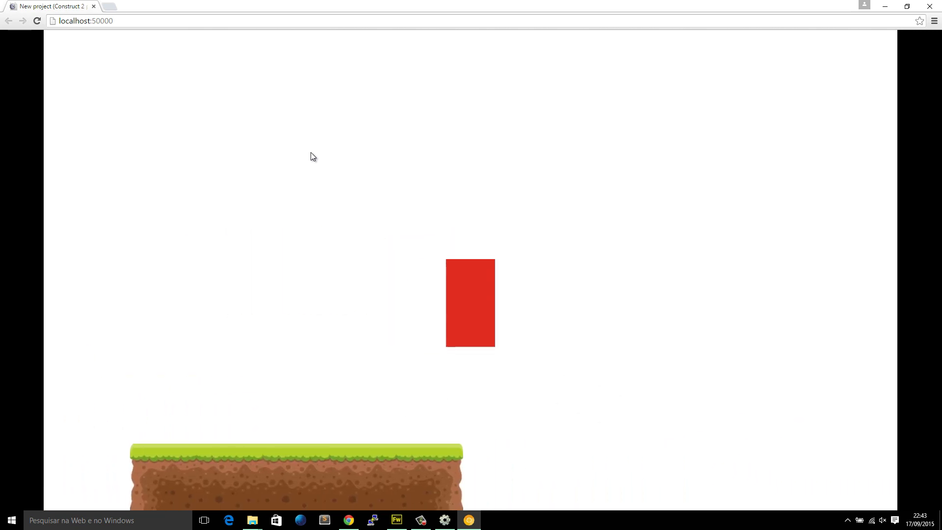
{"action": "left_click", "coordinate": [445, 520]}
Move the player sprite in Layout 1 to the start of the first ground platform, at position 150, 1239.
{"action": "scroll", "coordinate": [377, 408], "scroll_direction": "up", "scroll_amount": 6, "text": "ctrl"}
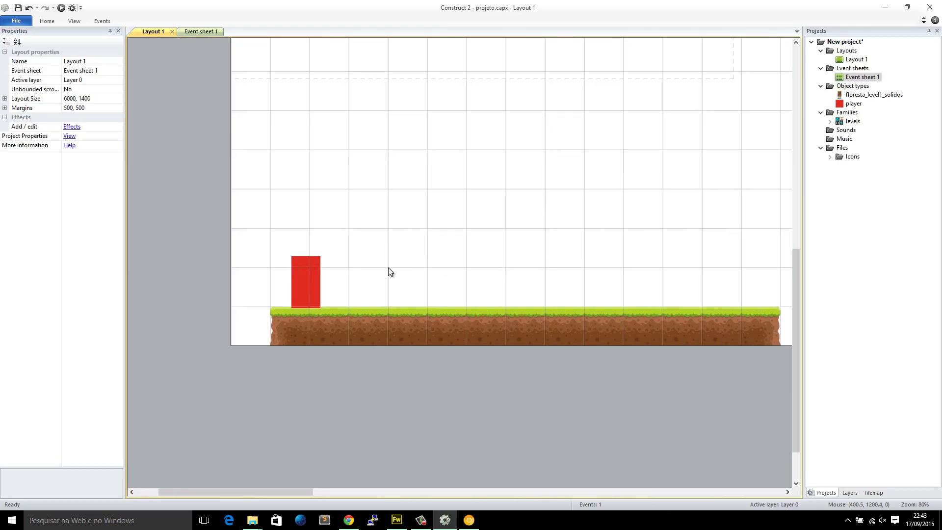
{"action": "key", "text": "ctrl+Tab"}
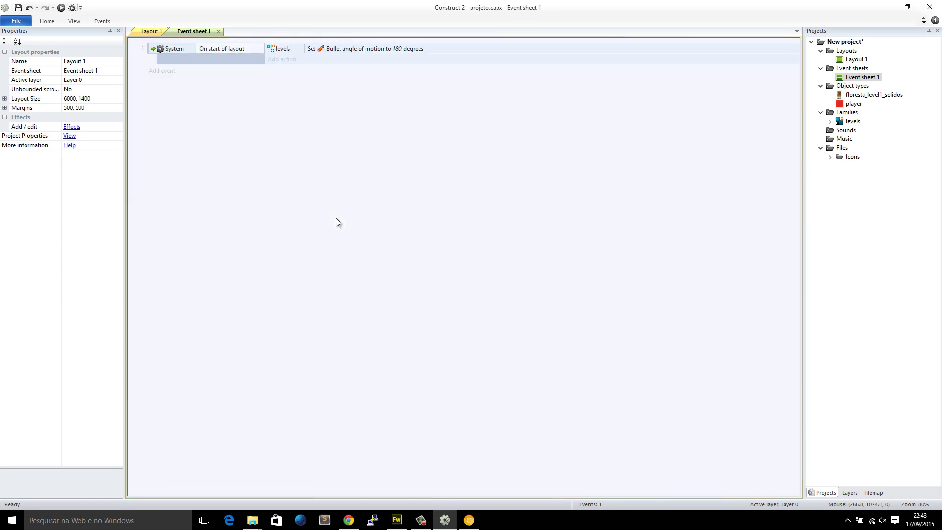
{"action": "key", "text": "ctrl+Tab"}
{"action": "left_click", "coordinate": [315, 283]}
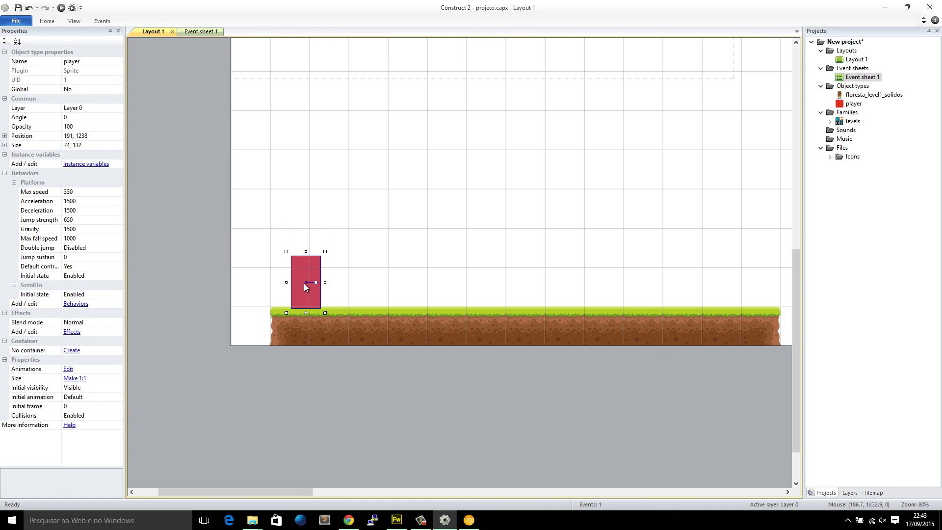
{"action": "mouse_move", "coordinate": [305, 287]}
{"action": "left_mouse_down"}
{"action": "mouse_move", "coordinate": [287, 286]}
{"action": "mouse_move", "coordinate": [293, 299]}
{"action": "left_mouse_up"}
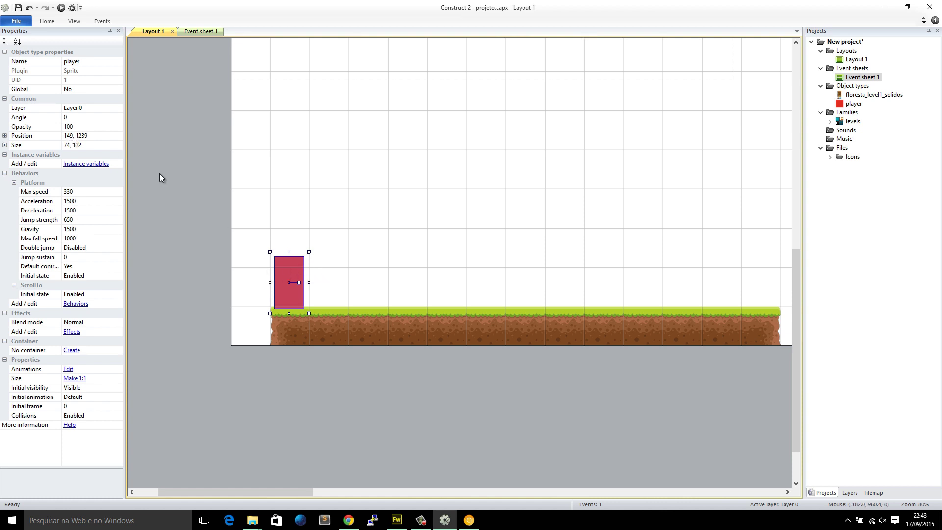
{"action": "key", "text": "Right"}
{"action": "key", "text": "Right"}
{"action": "key", "text": "Left"}
{"action": "key", "text": "Left"}
{"action": "key", "text": "Left"}
{"action": "key", "text": "Right"}
{"action": "key", "text": "Up"}
{"action": "key", "text": "Up"}
{"action": "left_click", "coordinate": [278, 397]}
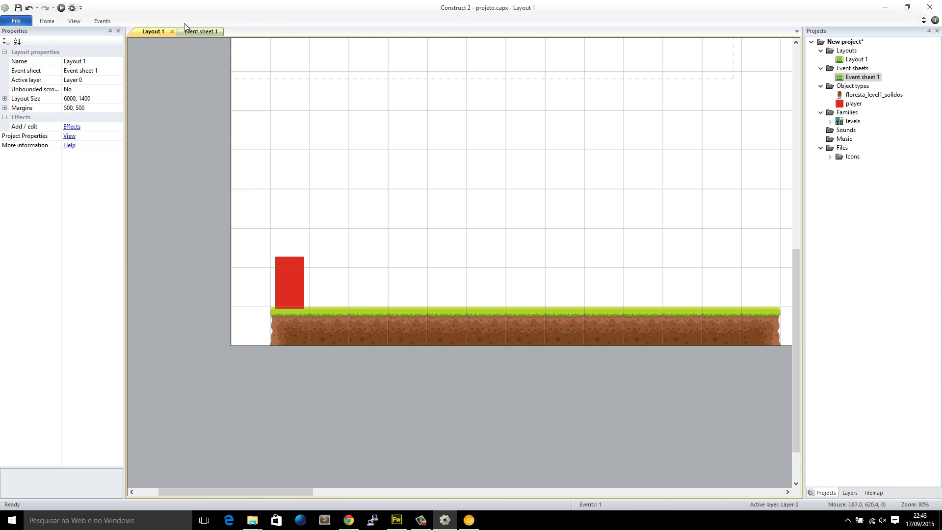
Add an event to Event sheet 1 with the player condition Compare X, Not equal to 150, checking it against the player's layout position.
{"action": "left_click", "coordinate": [193, 34]}
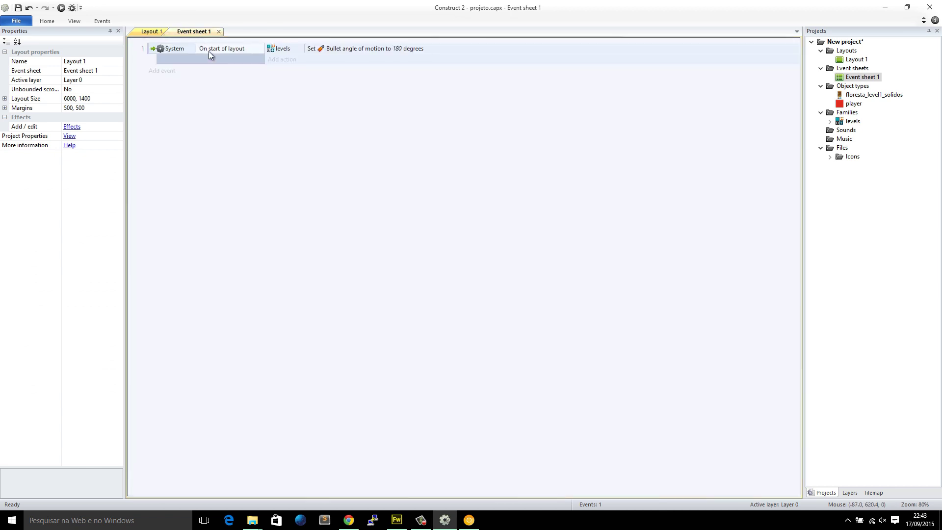
{"action": "left_click", "coordinate": [166, 70]}
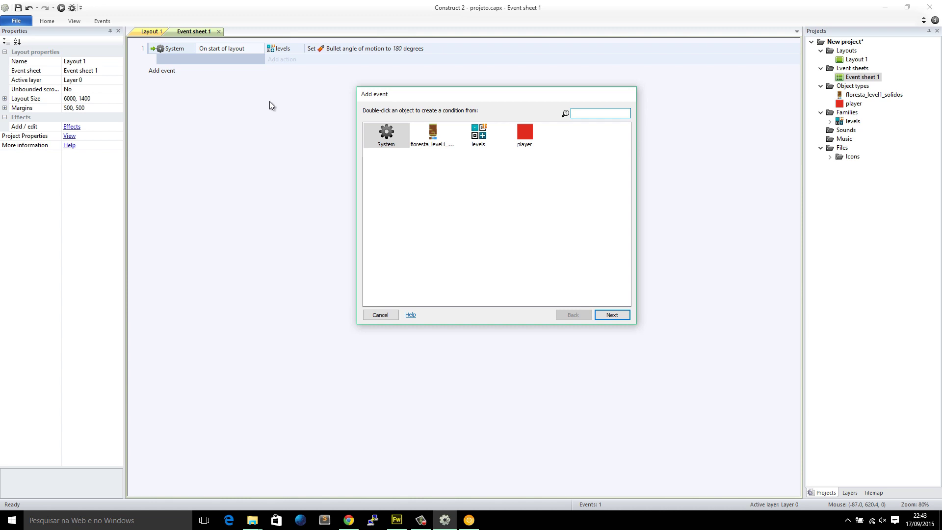
{"action": "left_click", "coordinate": [527, 141]}
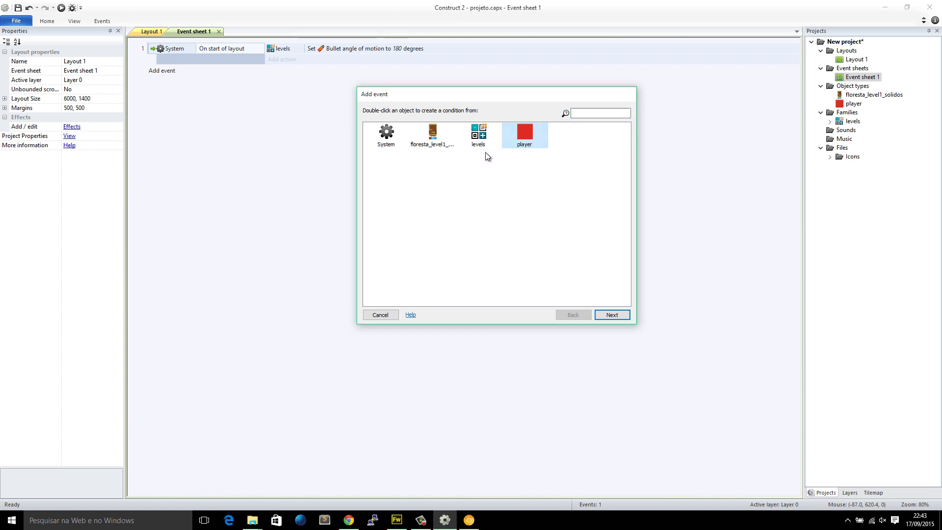
{"action": "double_click", "coordinate": [524, 140]}
{"action": "scroll", "coordinate": [525, 147], "scroll_direction": "down", "scroll_amount": 10}
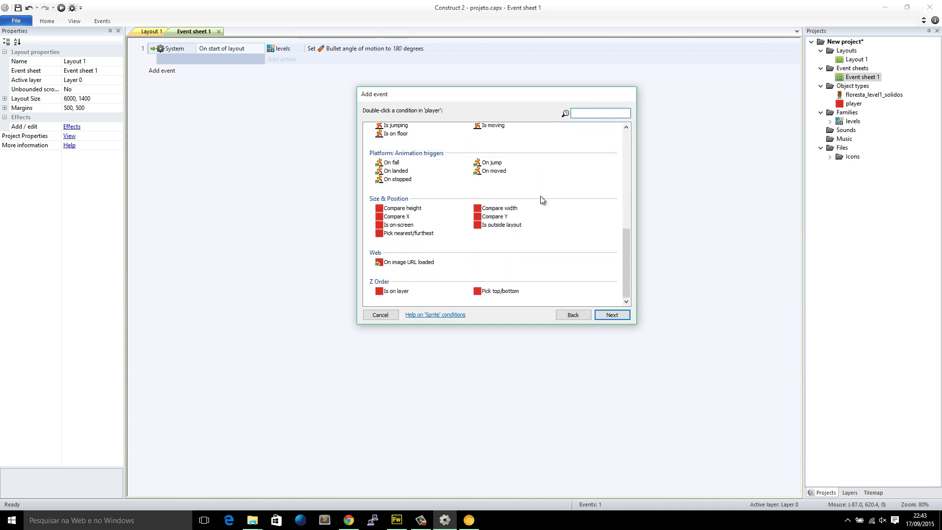
{"action": "double_click", "coordinate": [395, 216]}
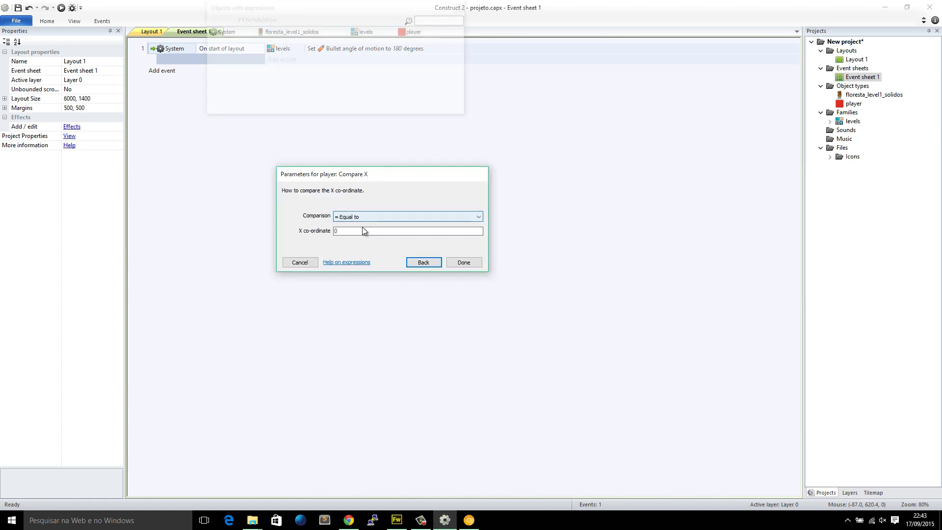
{"action": "left_click", "coordinate": [354, 218]}
{"action": "left_click", "coordinate": [349, 232]}
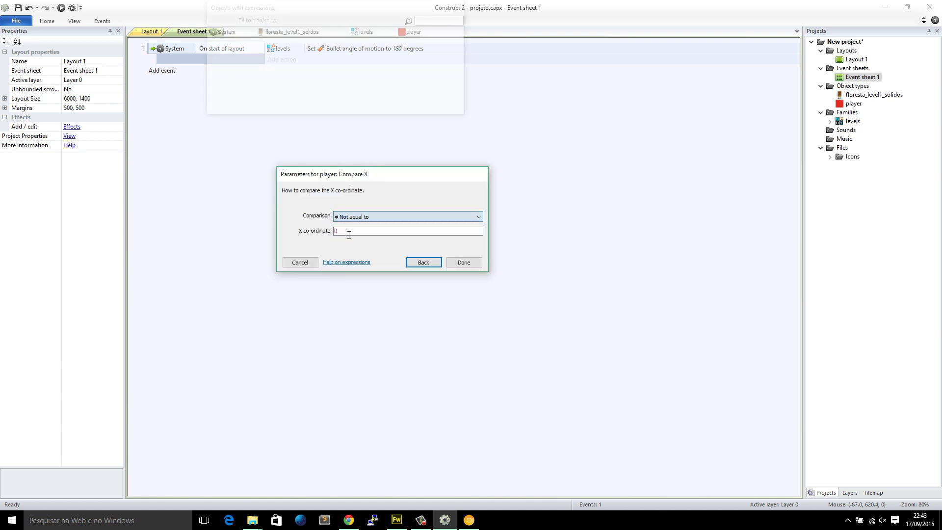
{"action": "type", "text": "150"}
{"action": "key", "text": "Return"}
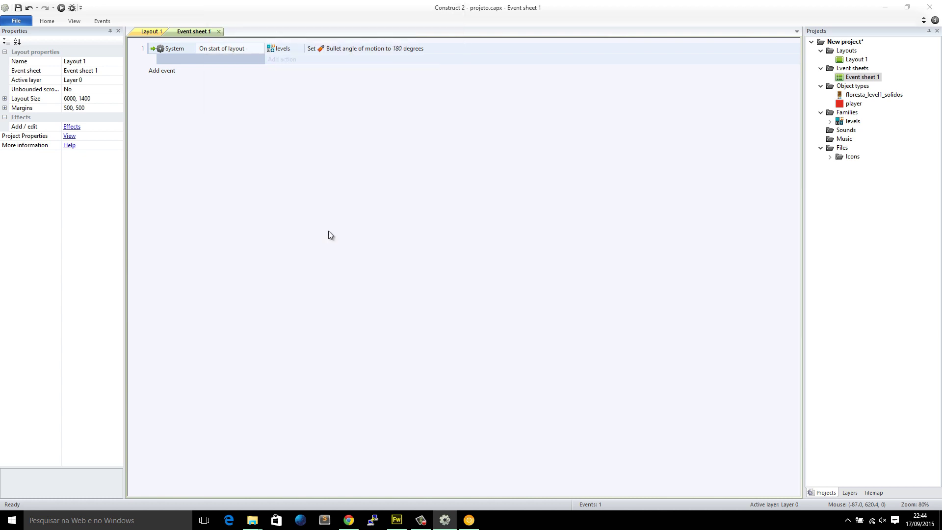
{"action": "left_click", "coordinate": [147, 32]}
{"action": "left_click", "coordinate": [283, 261]}
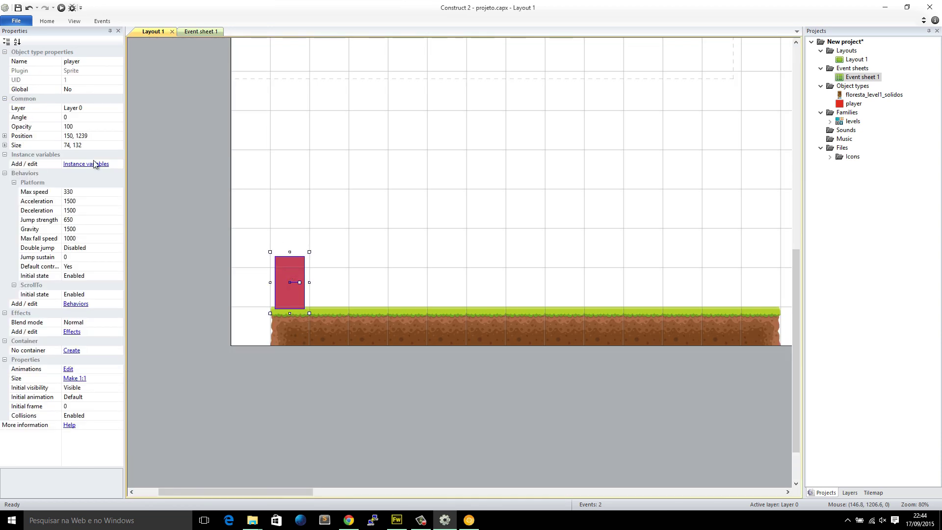
{"action": "left_click", "coordinate": [196, 32]}
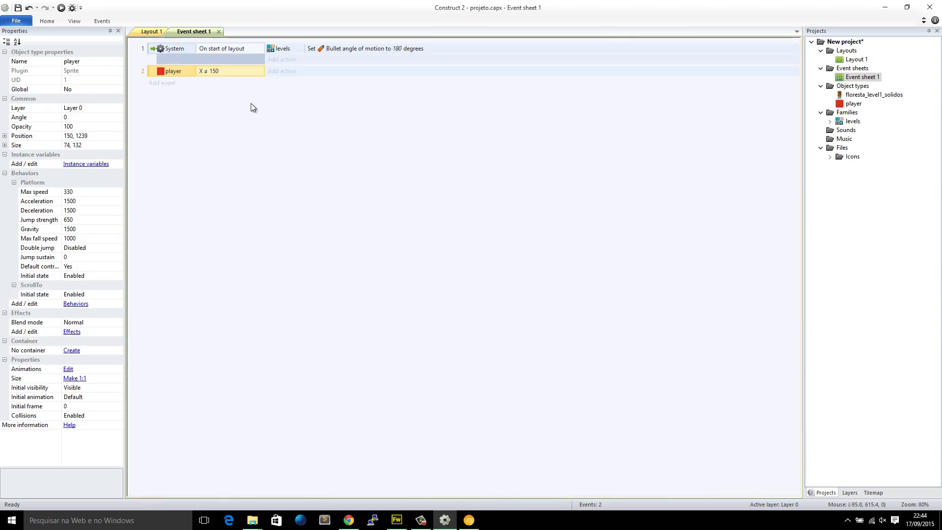
Add a player Set X action with the value 150 to the event that checks the player's X position.
{"action": "left_click", "coordinate": [282, 71]}
{"action": "double_click", "coordinate": [524, 137]}
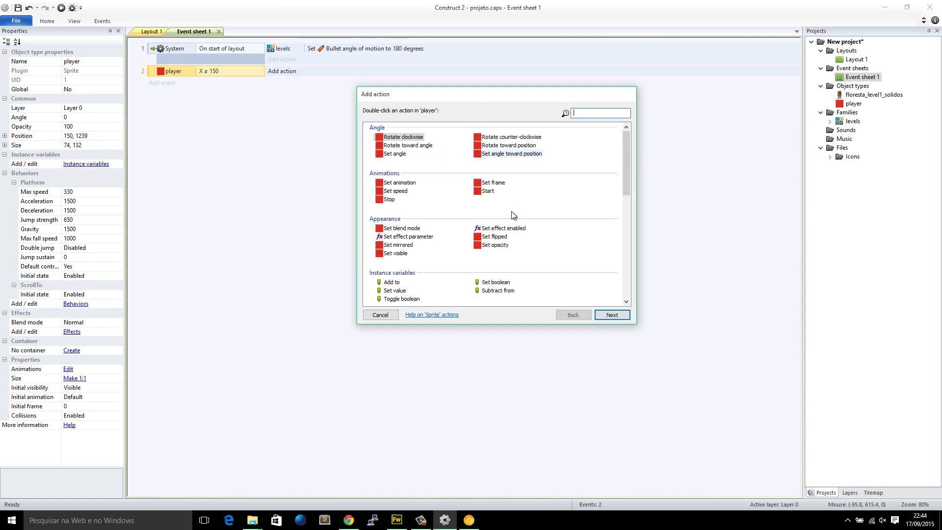
{"action": "scroll", "coordinate": [461, 256], "scroll_direction": "down", "scroll_amount": 5}
{"action": "double_click", "coordinate": [388, 259]}
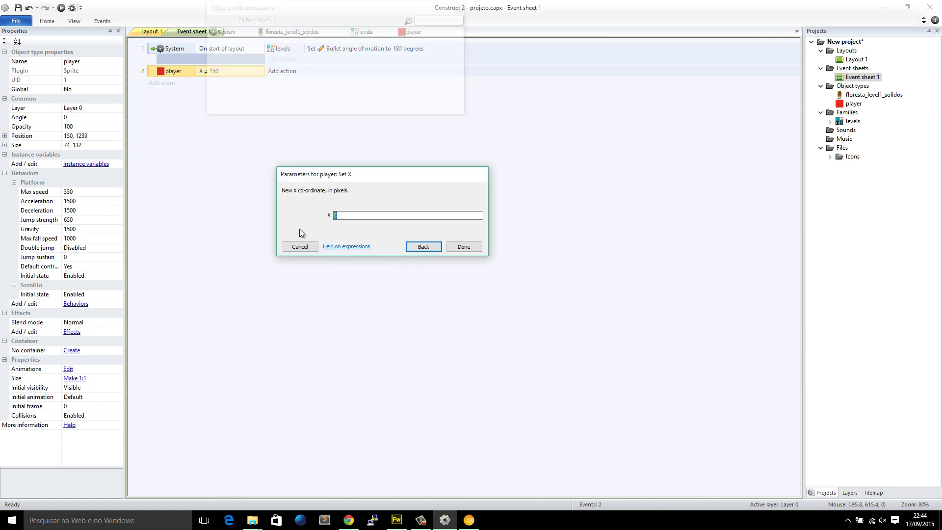
{"action": "type", "text": "150"}
{"action": "key", "text": "Return"}
Run Layout 1 in the browser preview, test the player's jumps across the moving platforms, and return to Construct 2.
{"action": "left_click", "coordinate": [152, 31]}
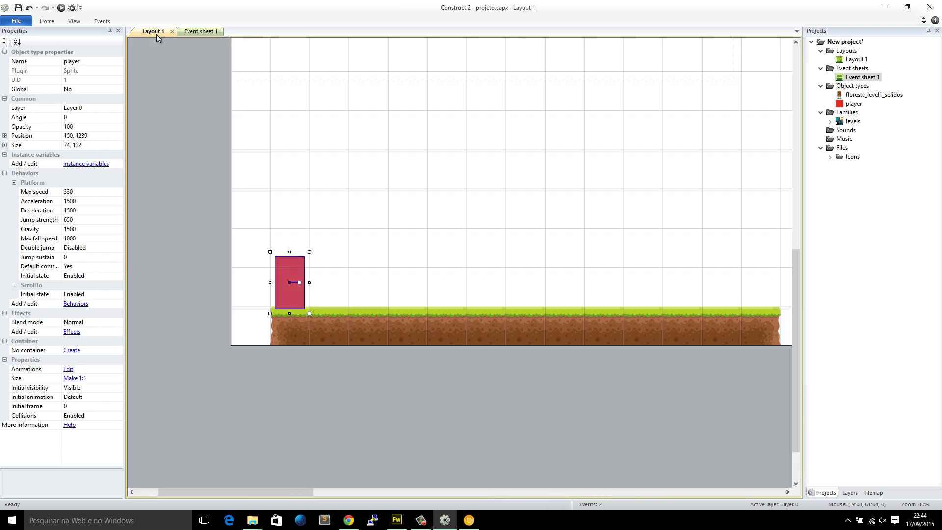
{"action": "left_click", "coordinate": [61, 8]}
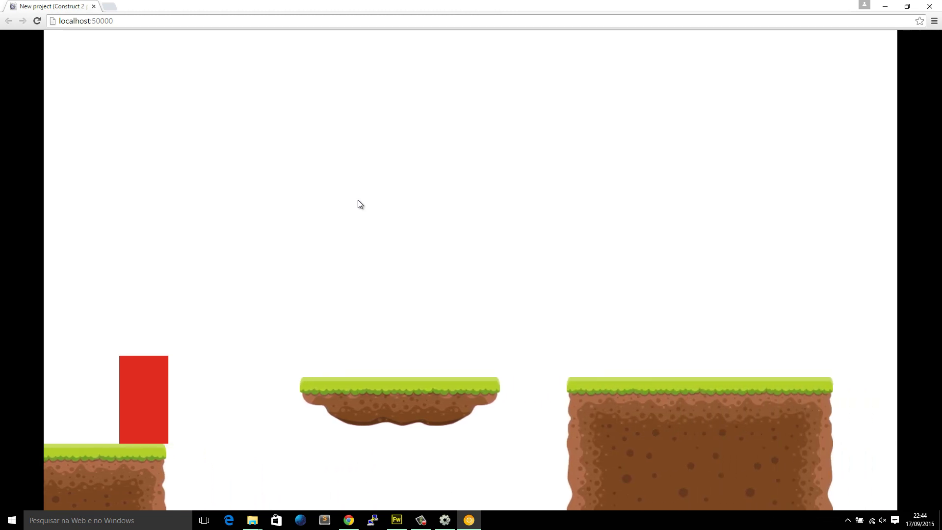
{"action": "key", "text": "Up"}
{"action": "key", "text": "Up"}
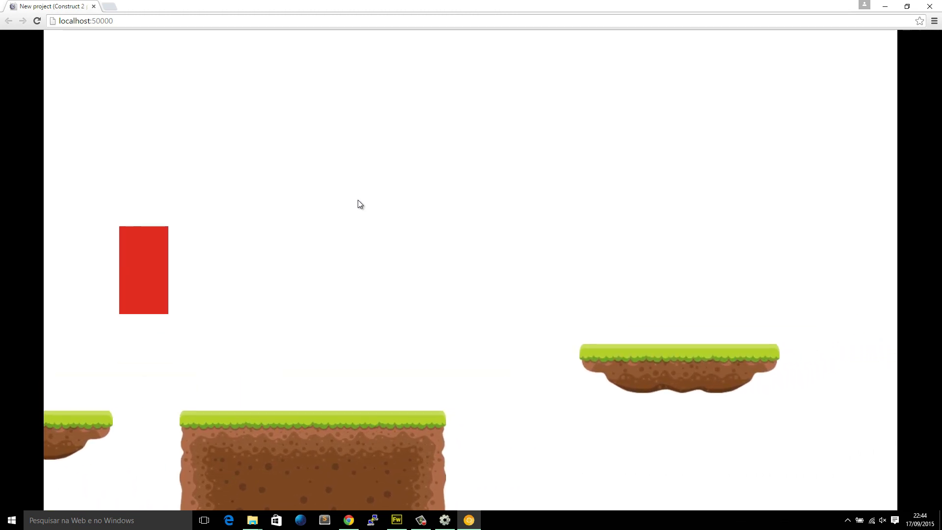
{"action": "key", "text": "Up"}
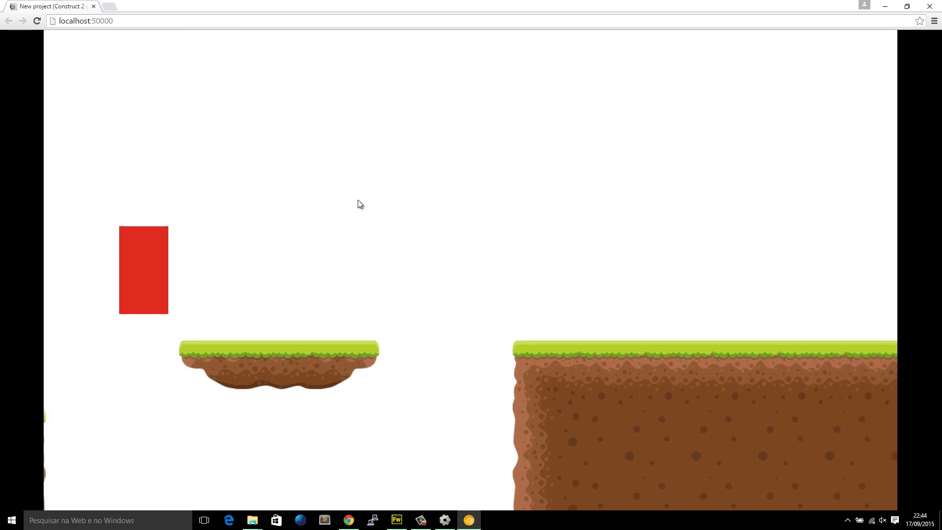
{"action": "key", "text": "Up"}
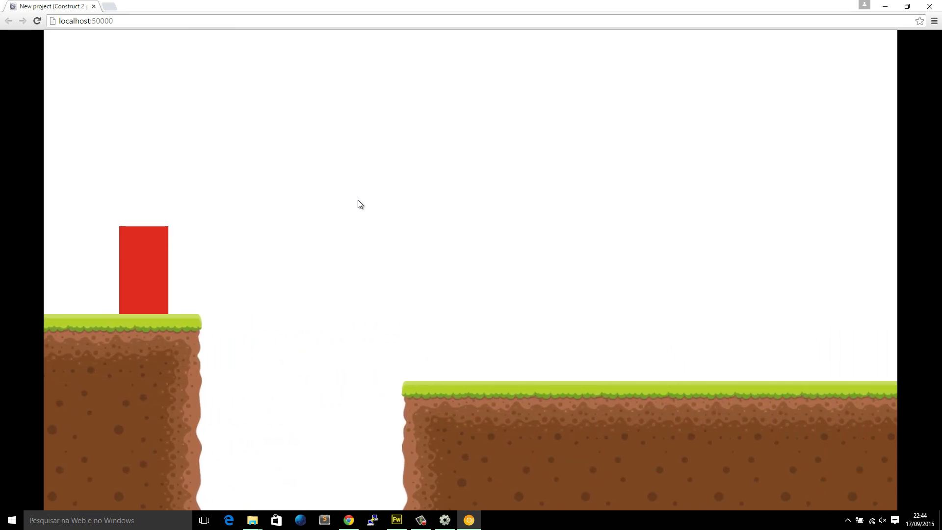
{"action": "key", "text": "Up"}
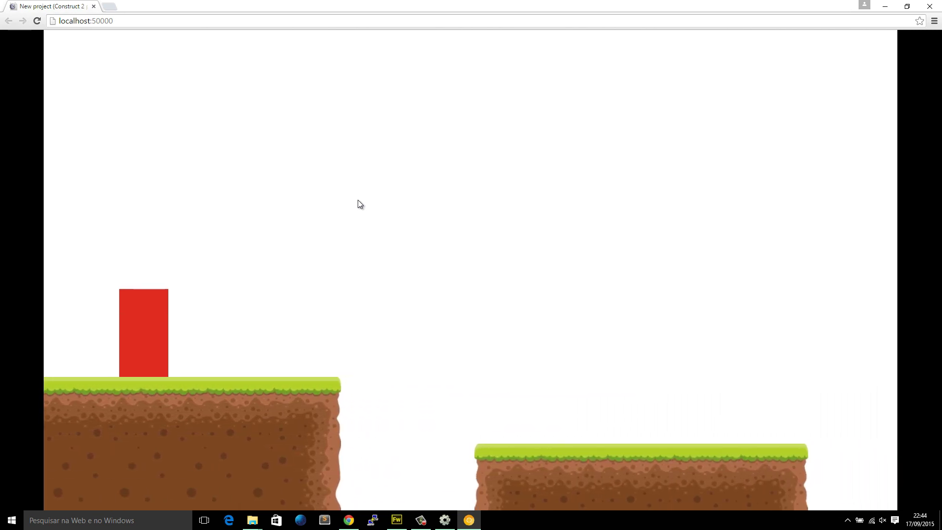
{"action": "key", "text": "Up"}
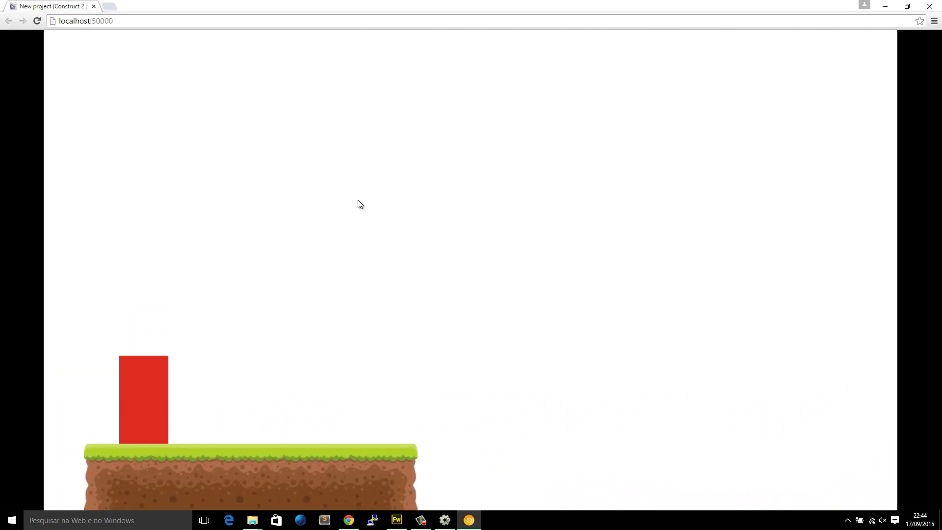
{"action": "key", "text": "Up"}
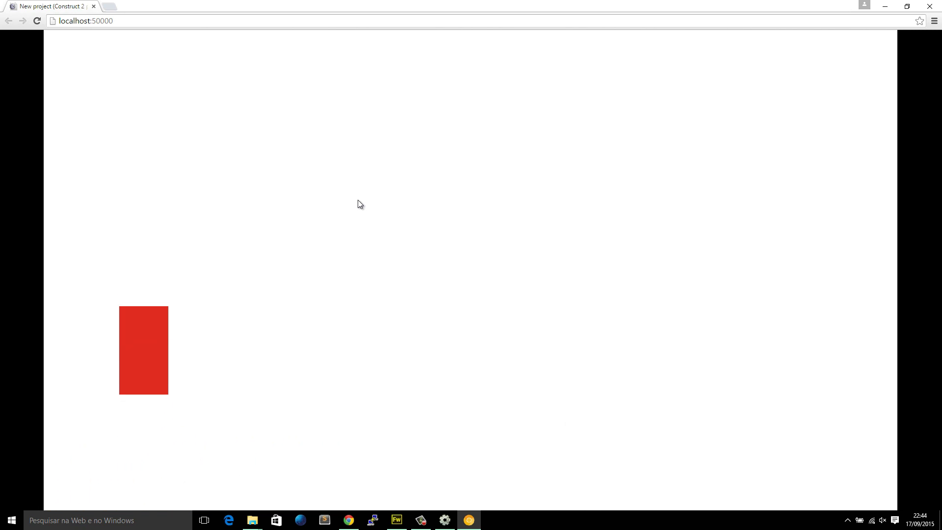
{"action": "left_click", "coordinate": [447, 521]}
Try moving the player onto the second-to-last ground platform, at about 4260, 1139, and undo the move.
{"action": "left_click", "coordinate": [646, 291]}
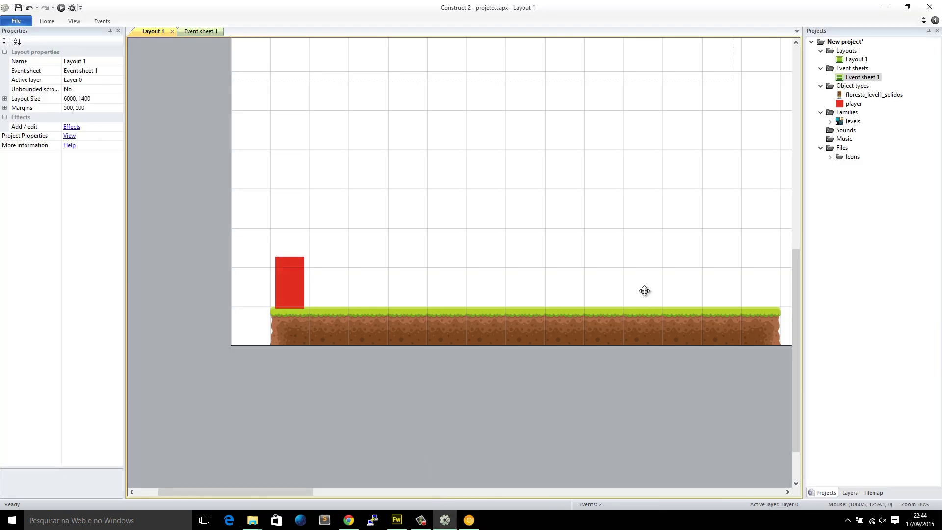
{"action": "middle_click_drag", "start_coordinate": [645, 291], "coordinate": [408, 237]}
{"action": "scroll", "coordinate": [409, 240], "scroll_direction": "down", "scroll_amount": 5, "text": "ctrl"}
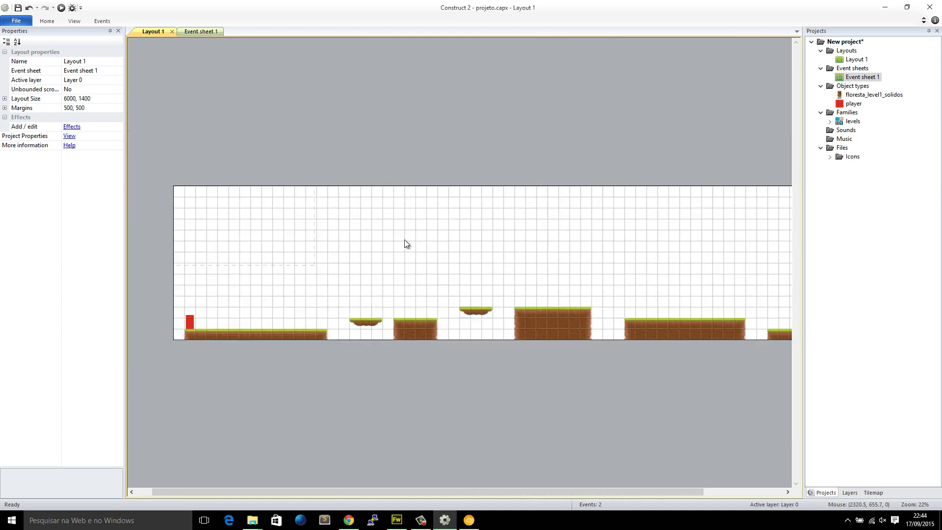
{"action": "left_click", "coordinate": [214, 309]}
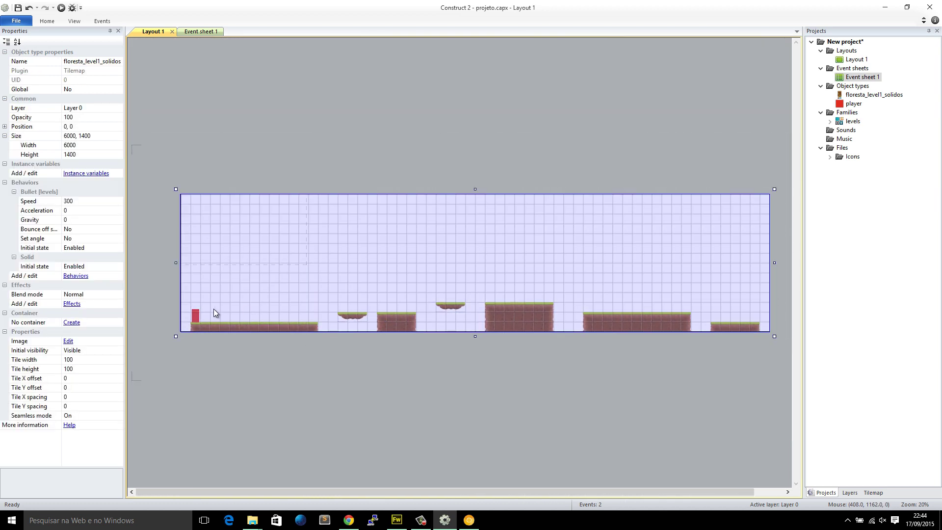
{"action": "left_click", "coordinate": [395, 353]}
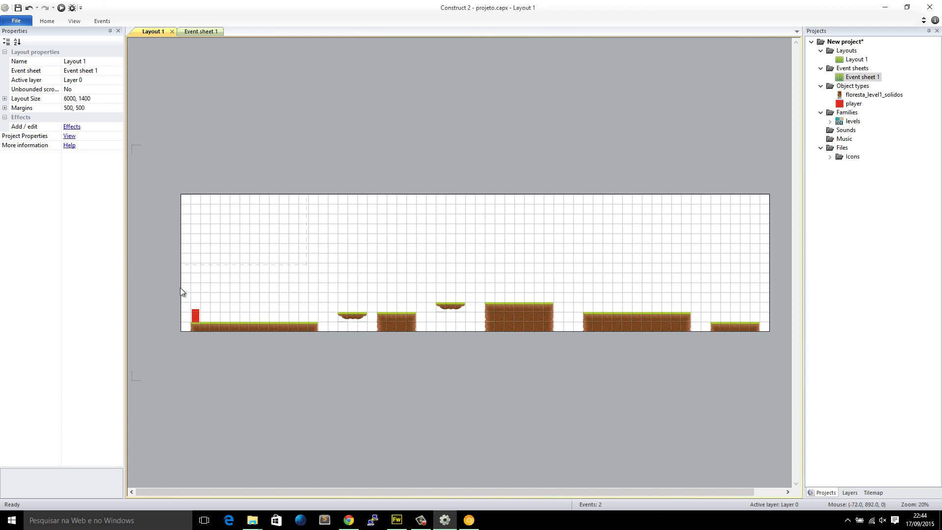
{"action": "left_click", "coordinate": [196, 319]}
{"action": "left_click_drag", "start_coordinate": [195, 318], "coordinate": [599, 308]}
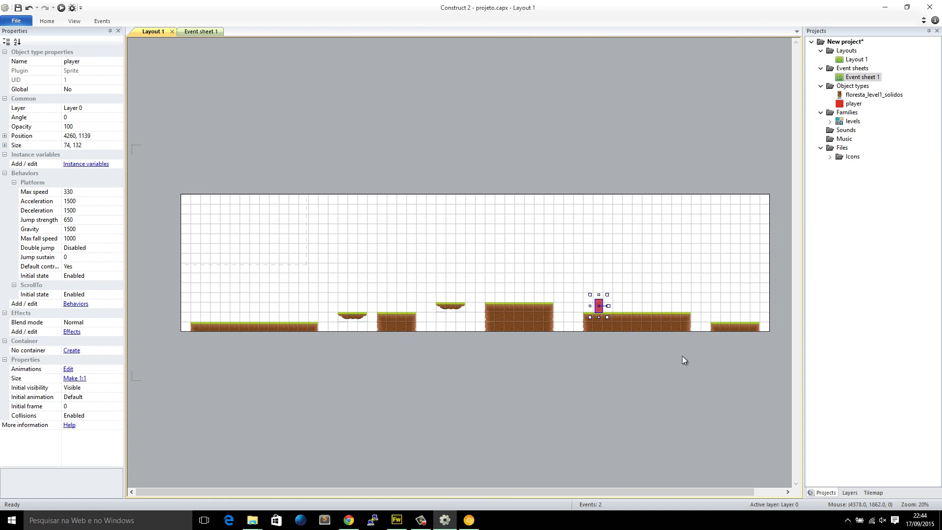
{"action": "middle_click_drag", "start_coordinate": [652, 352], "coordinate": [749, 341]}
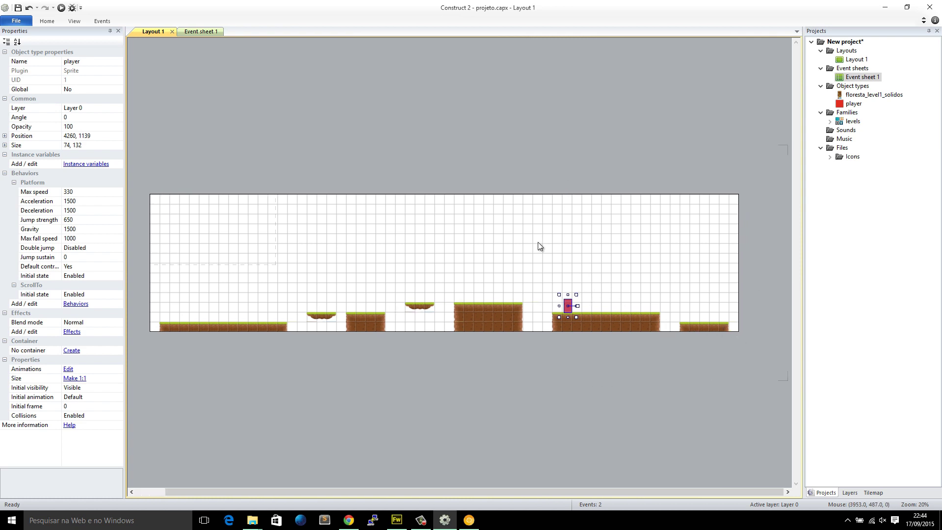
{"action": "key", "text": "ctrl+z"}
{"action": "left_click", "coordinate": [470, 373]}
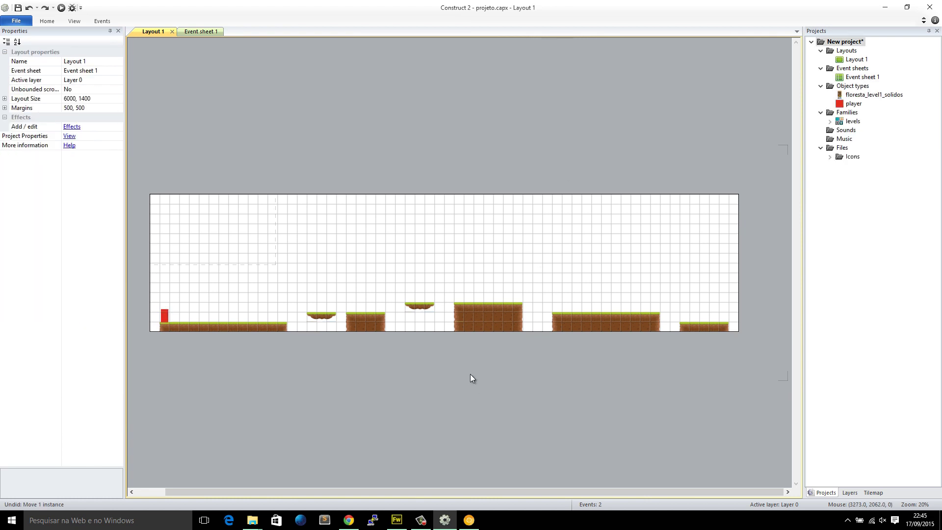
Insert a new Sprite object in the empty area above the layout.
{"action": "double_click", "coordinate": [246, 155]}
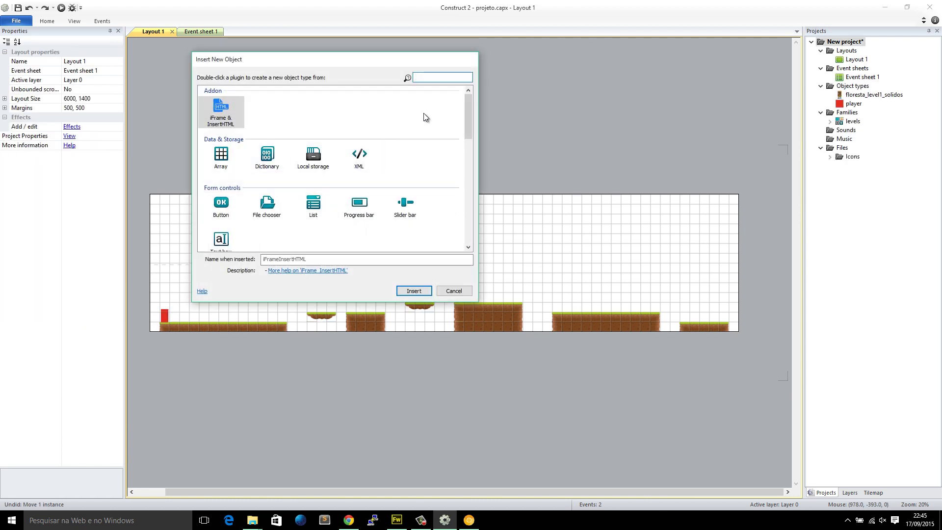
{"action": "type", "text": "sprite"}
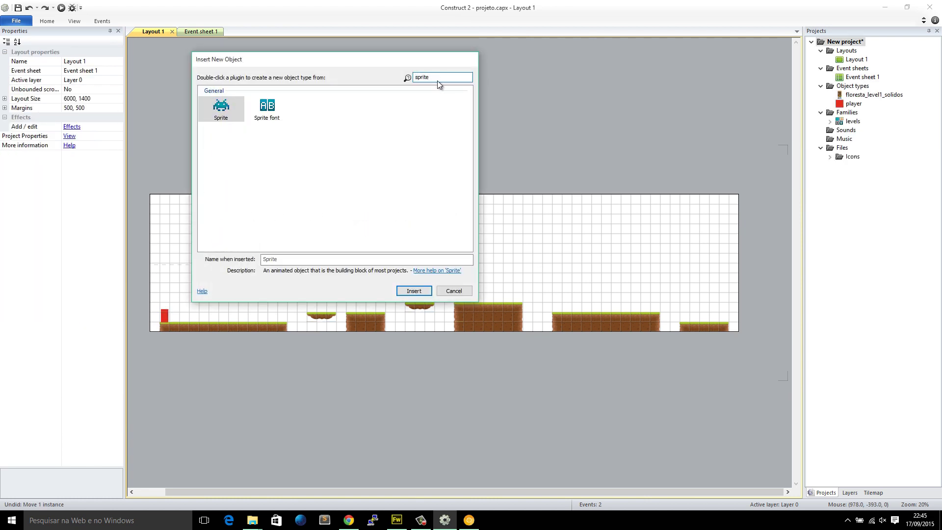
{"action": "double_click", "coordinate": [219, 115]}
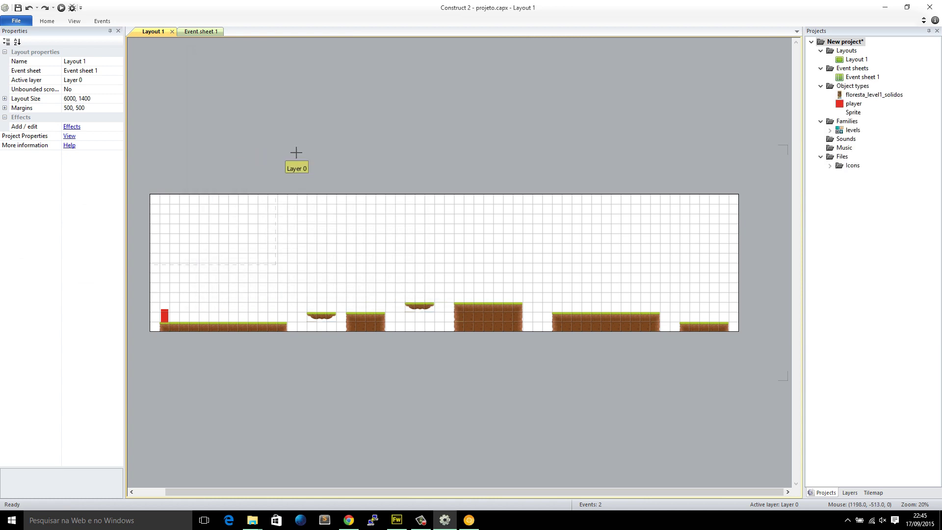
{"action": "left_click", "coordinate": [214, 153]}
Fill the new sprite's image with magenta (RGB 234, 20, 211) and close the image editor.
{"action": "left_click", "coordinate": [229, 165]}
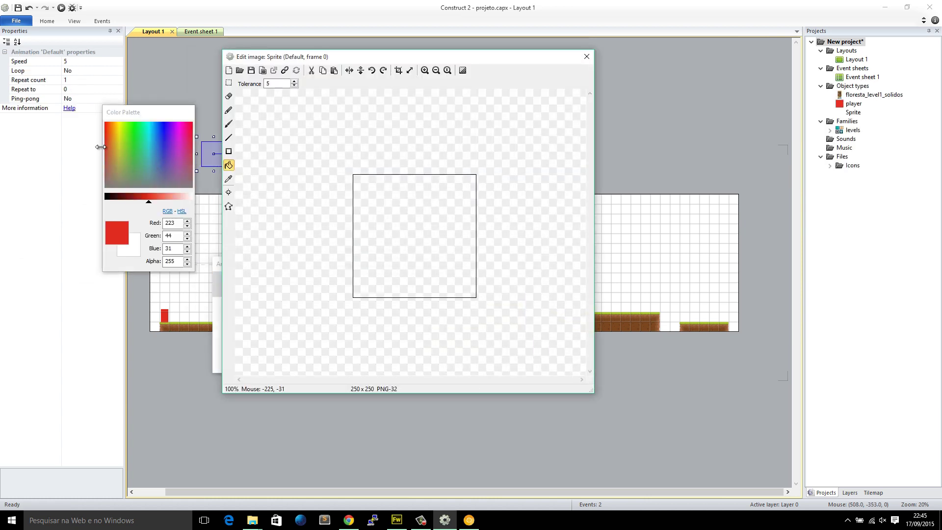
{"action": "left_click", "coordinate": [118, 140]}
{"action": "left_click", "coordinate": [113, 140]}
{"action": "left_click", "coordinate": [176, 133]}
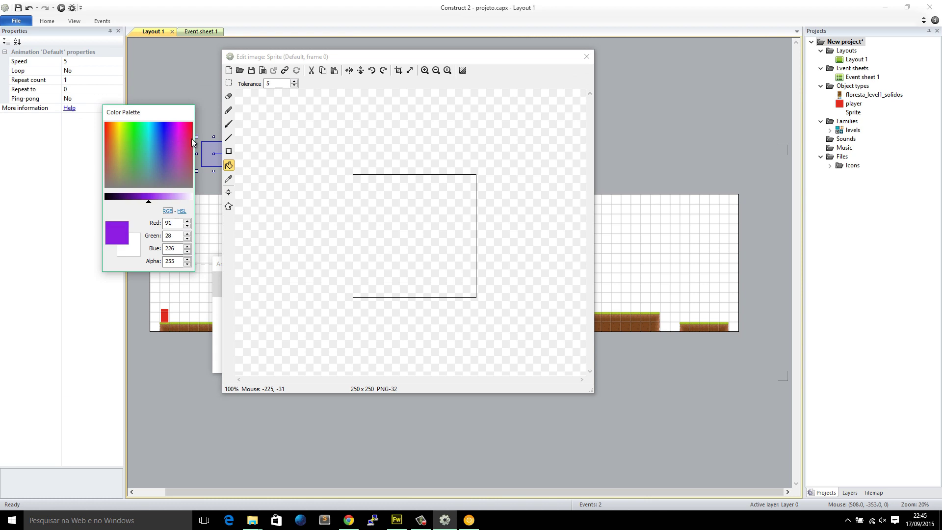
{"action": "left_click", "coordinate": [185, 132]}
{"action": "left_click", "coordinate": [408, 244]}
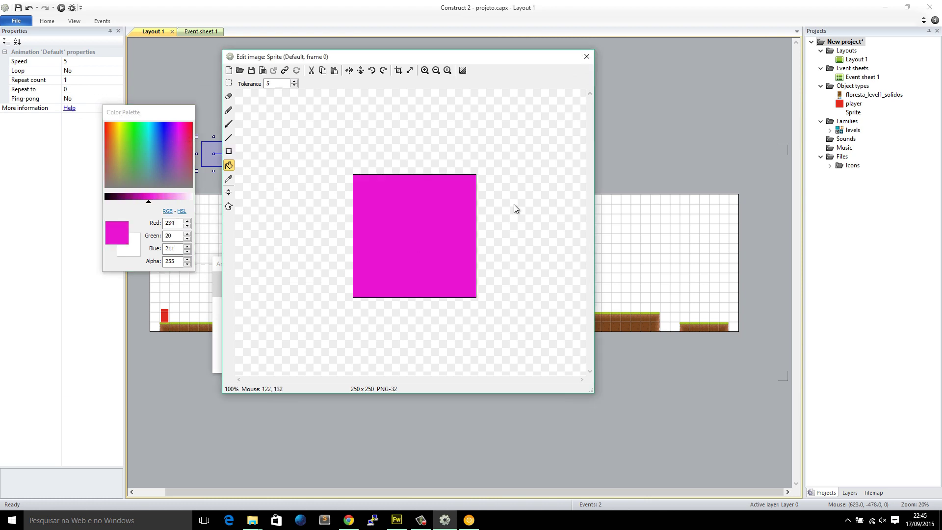
{"action": "left_click", "coordinate": [586, 57]}
Resize the magenta sprite to a full-height column of about 155 x 1475 and place it over the first platform at about 980, 699.
{"action": "left_click_drag", "start_coordinate": [219, 158], "coordinate": [574, 340]}
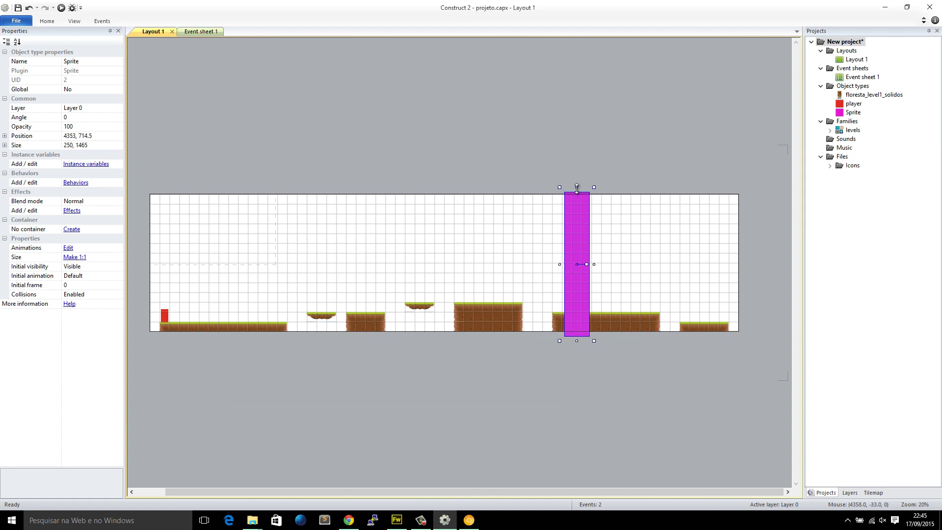
{"action": "left_click_drag", "start_coordinate": [596, 264], "coordinate": [242, 252]}
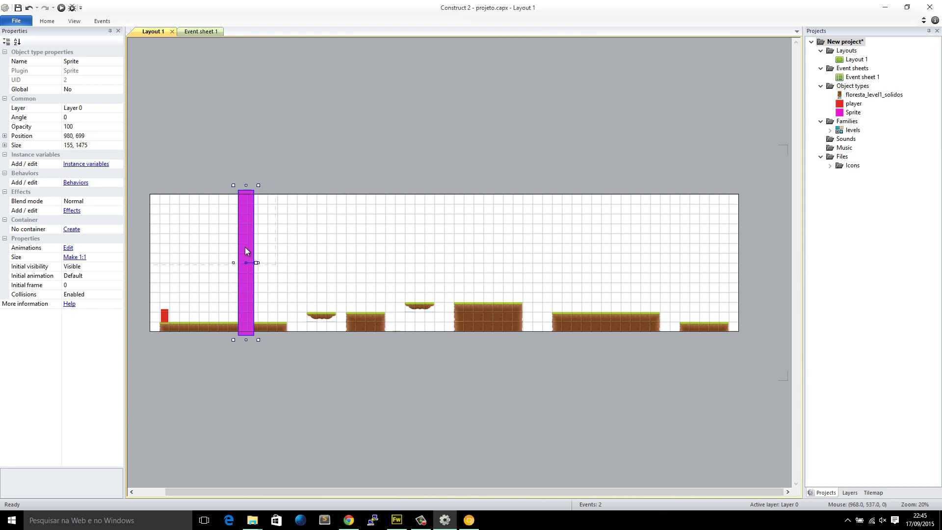
Preview the layout in the browser to test the magenta column while the player jumps, and return to Construct 2.
{"action": "left_click", "coordinate": [61, 9]}
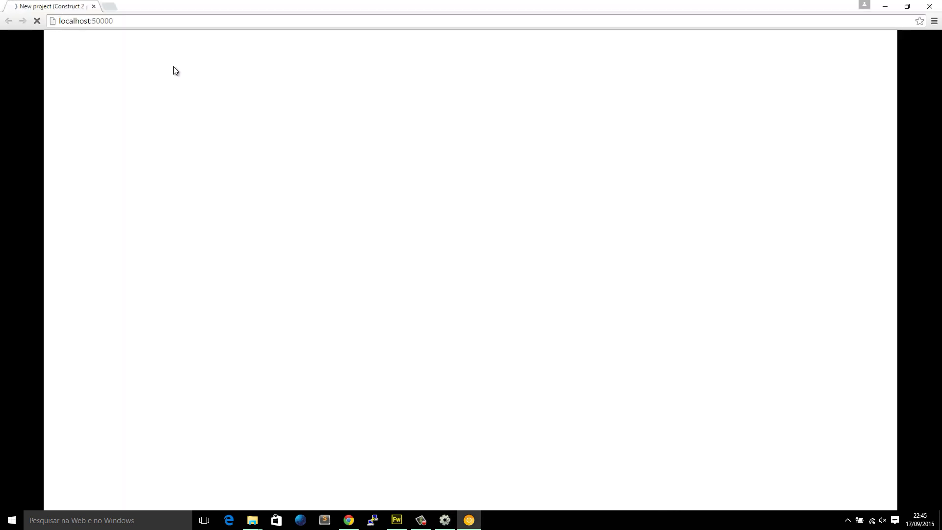
{"action": "key", "text": "Up"}
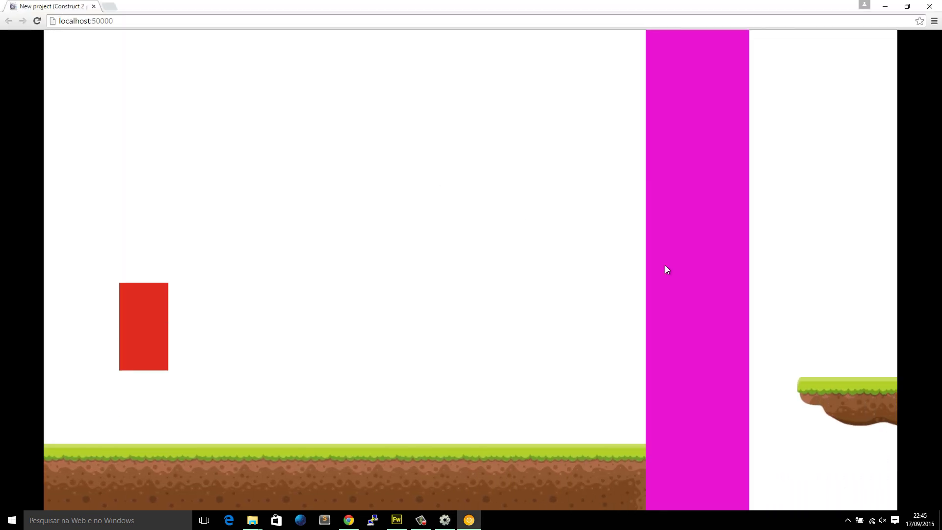
{"action": "key", "text": "alt+Tab"}
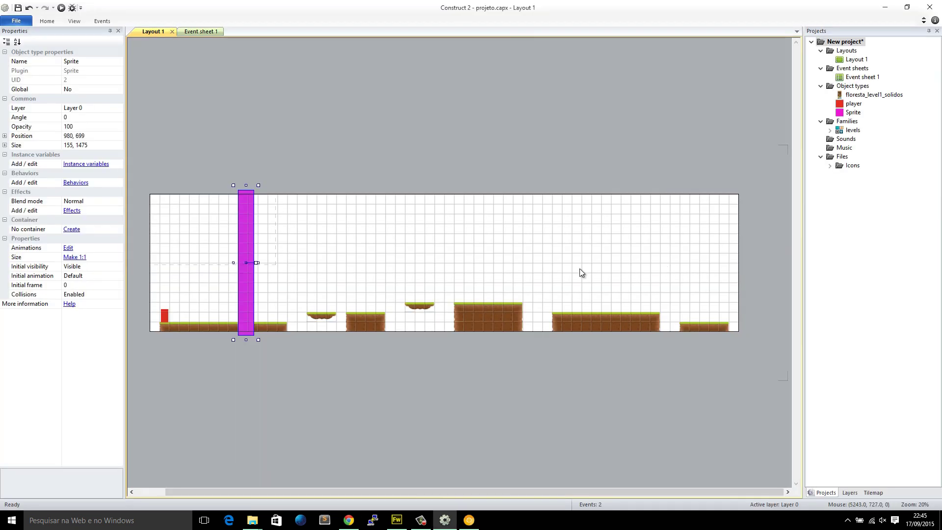
Compare the properties and behaviors of the tilemap, the magenta sprite and the levels family.
{"action": "left_click", "coordinate": [297, 282]}
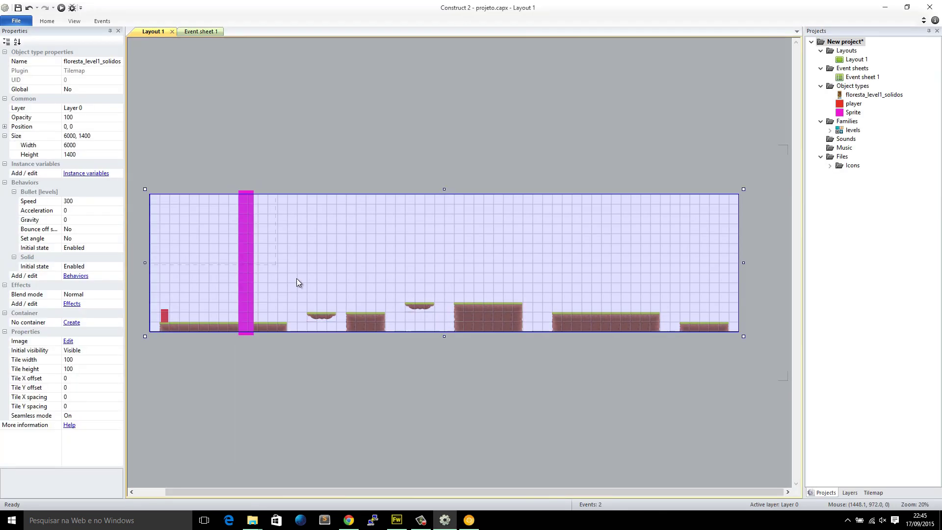
{"action": "left_click", "coordinate": [242, 222]}
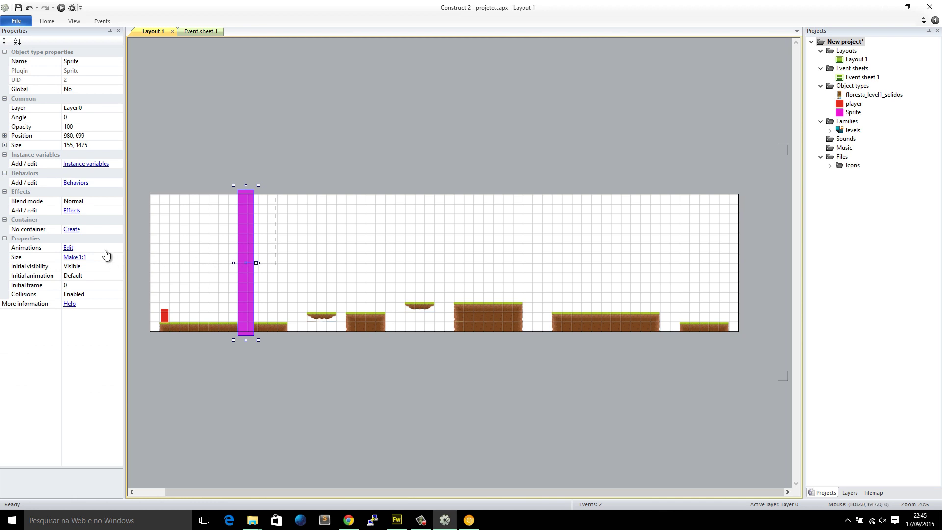
{"action": "left_click", "coordinate": [848, 132]}
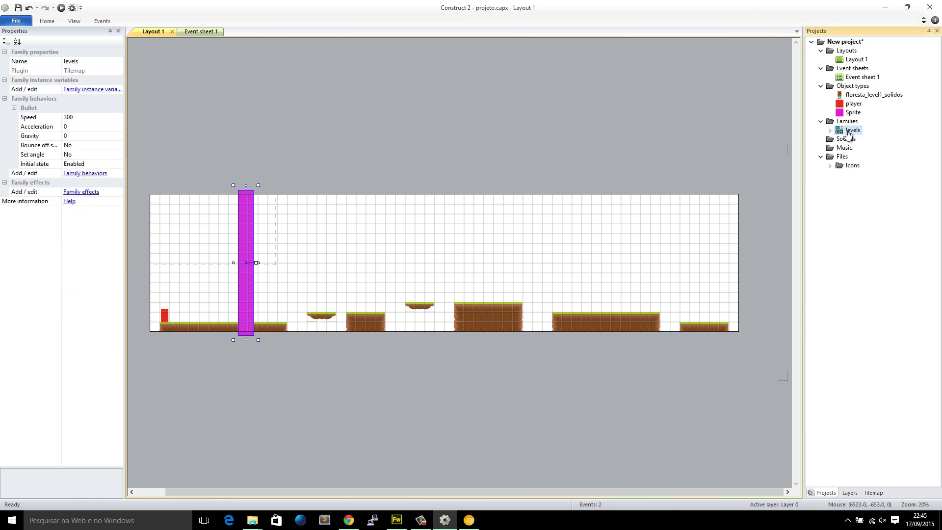
{"action": "left_click", "coordinate": [245, 218]}
{"action": "left_click", "coordinate": [396, 325]}
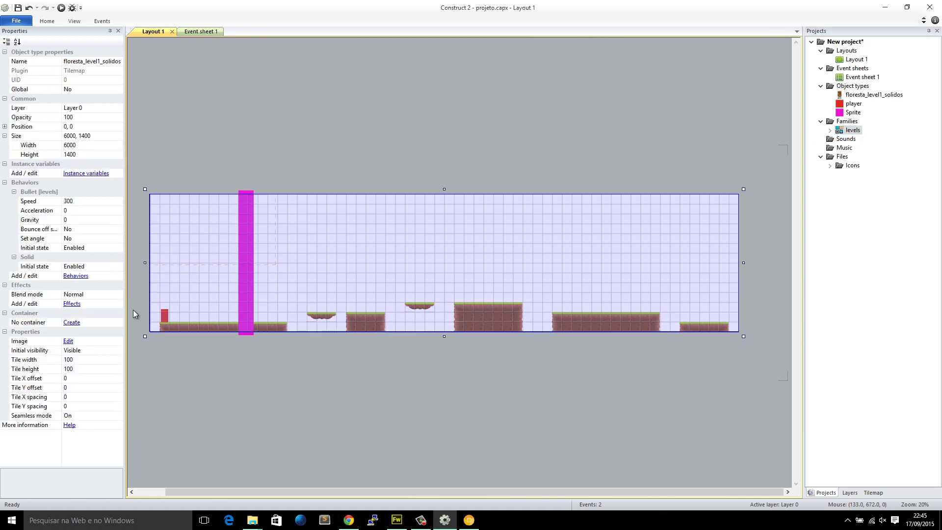
{"action": "left_click", "coordinate": [178, 379]}
Add the Bullet behavior to the magenta sprite.
{"action": "left_click", "coordinate": [246, 275]}
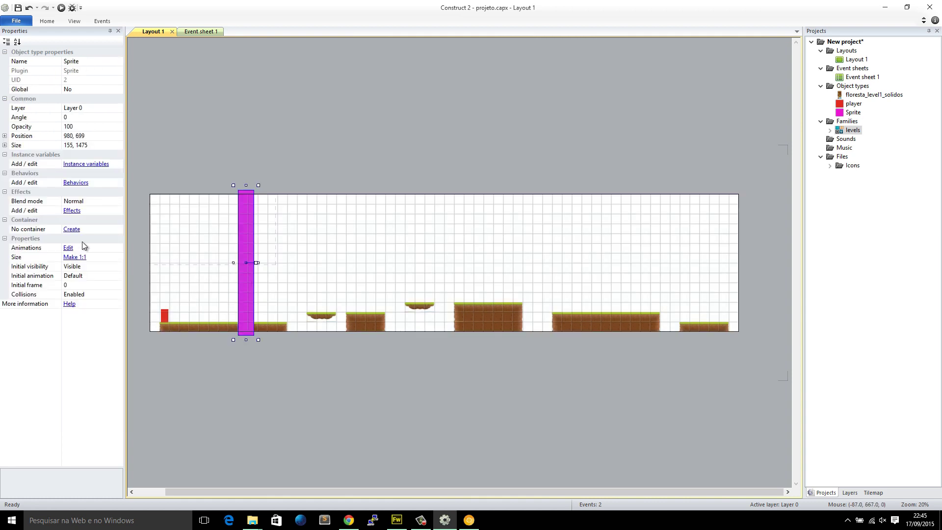
{"action": "left_click", "coordinate": [76, 183]}
{"action": "left_click", "coordinate": [398, 207]}
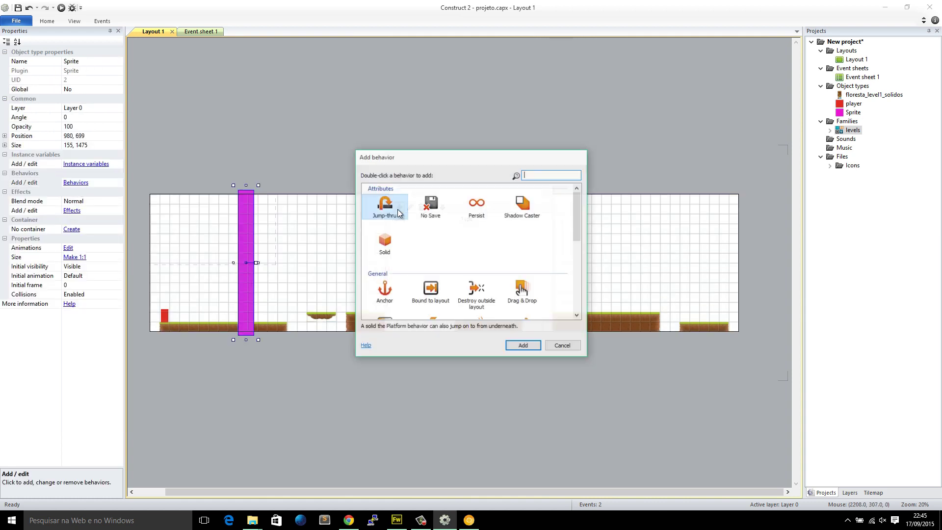
{"action": "scroll", "coordinate": [466, 282], "scroll_direction": "down", "scroll_amount": 5}
{"action": "double_click", "coordinate": [431, 249]}
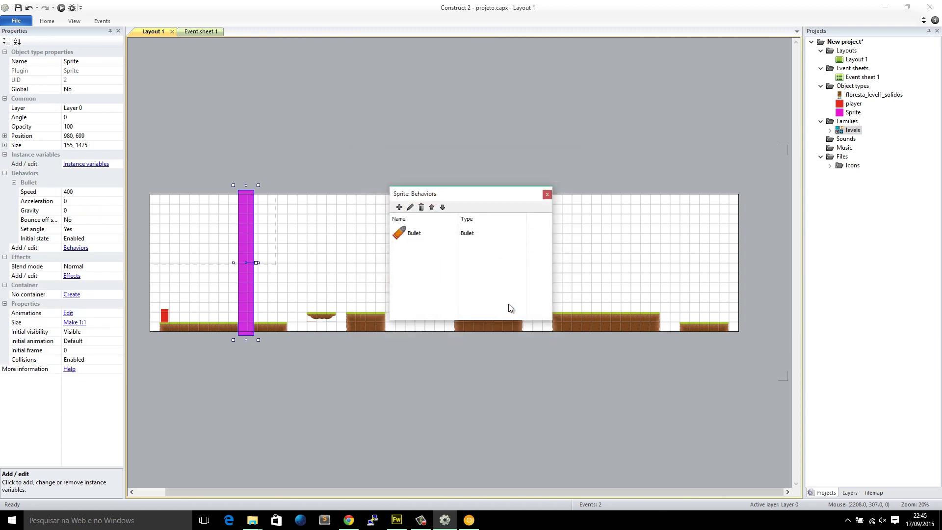
Close the magenta sprite's behaviors, preview the layout in the browser to check its Bullet movement, and return to Construct 2.
{"action": "left_click", "coordinate": [550, 192]}
{"action": "left_click", "coordinate": [549, 192]}
{"action": "left_click", "coordinate": [251, 200]}
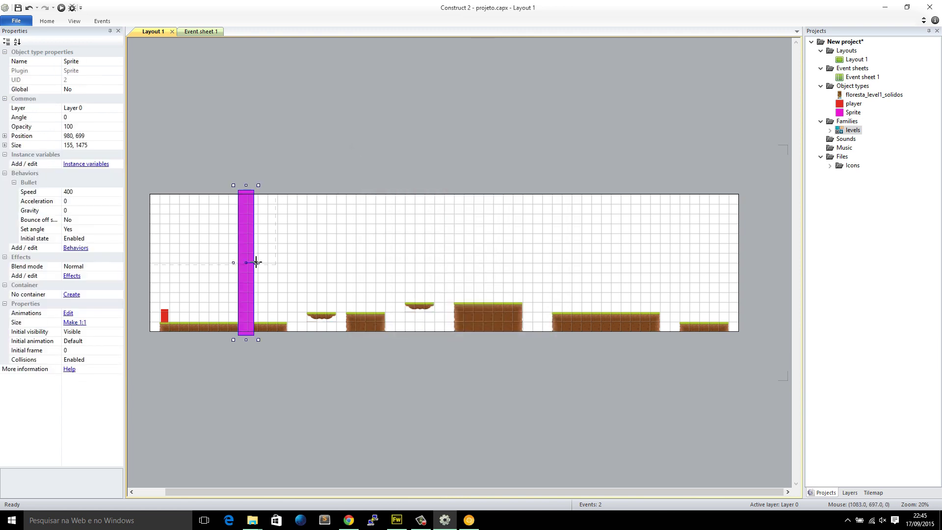
{"action": "scroll", "coordinate": [244, 279], "scroll_direction": "up", "scroll_amount": 3, "text": "ctrl"}
{"action": "middle_click_drag", "start_coordinate": [244, 280], "coordinate": [539, 323]}
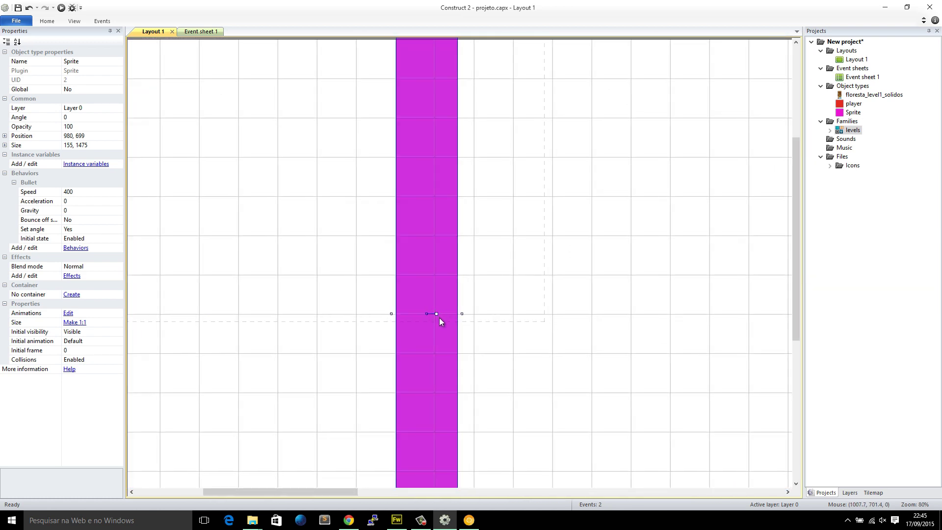
{"action": "left_click", "coordinate": [63, 9]}
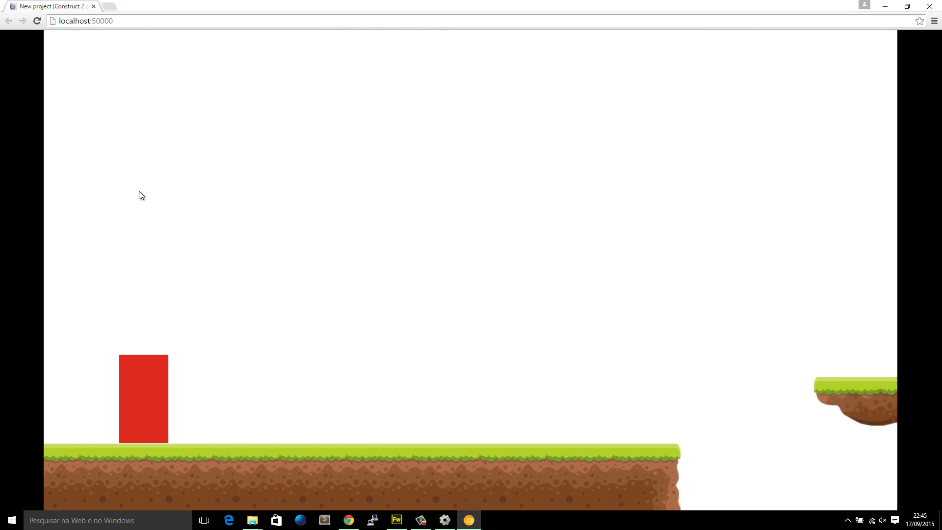
{"action": "left_click", "coordinate": [444, 522]}
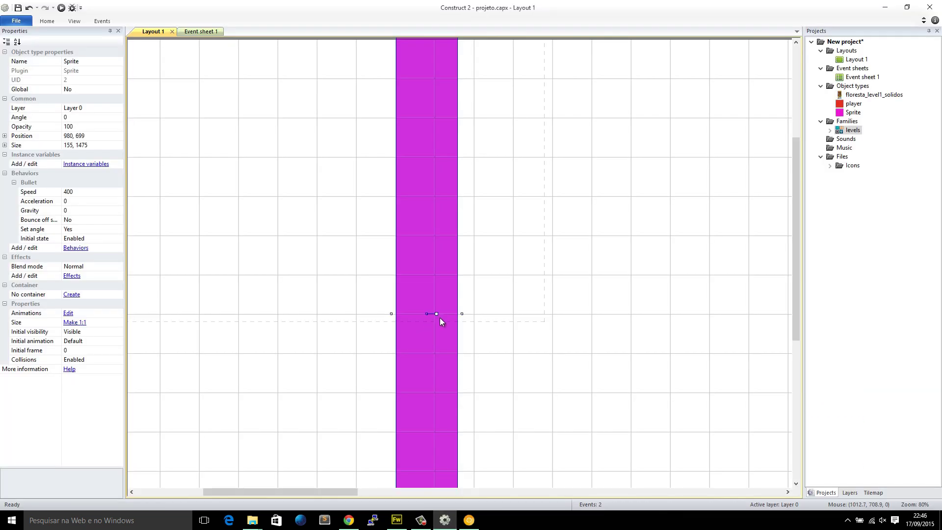
Rotate the magenta sprite to an angle of 180, preview its movement in the browser, and return to Construct 2.
{"action": "left_click_drag", "start_coordinate": [436, 314], "coordinate": [306, 312]}
{"action": "left_click", "coordinate": [61, 8]}
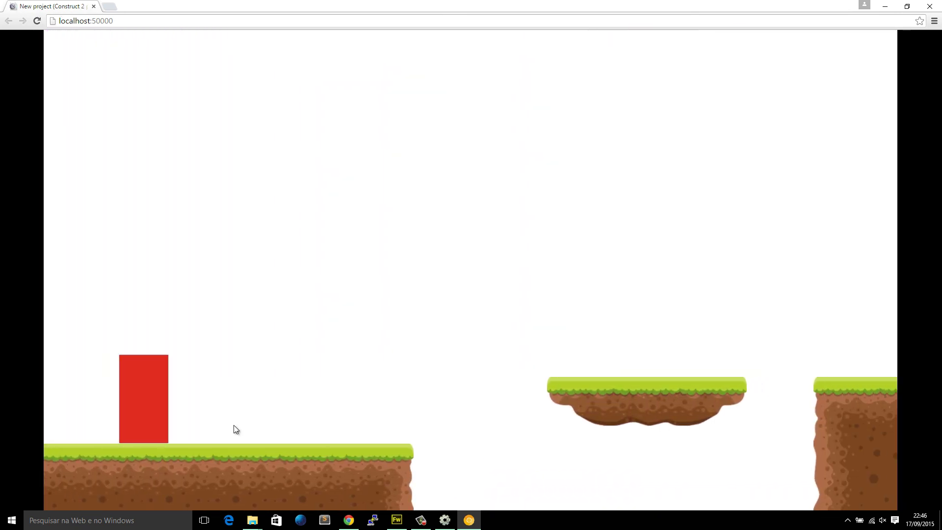
{"action": "key", "text": "alt+Tab"}
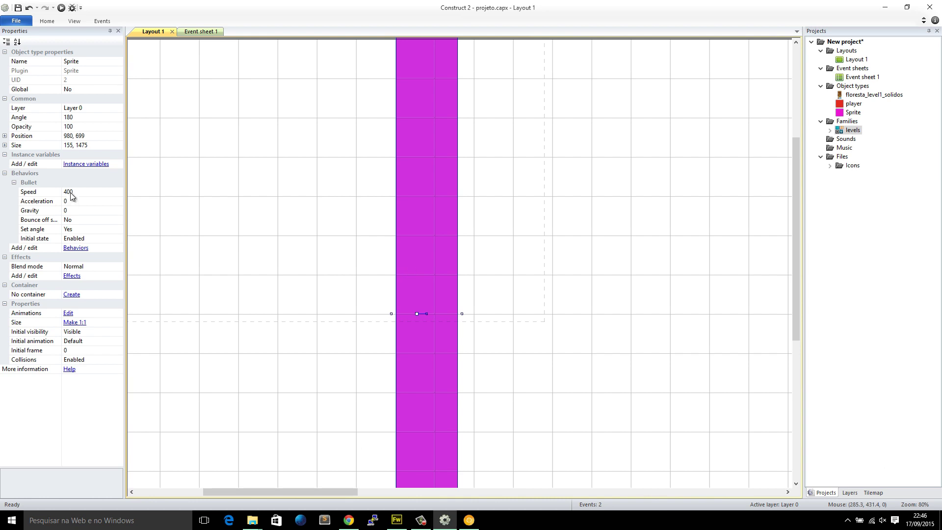
Set the magenta sprite's Bullet speed to 300 and compare its settings with the tilemap's.
{"action": "left_click", "coordinate": [852, 130]}
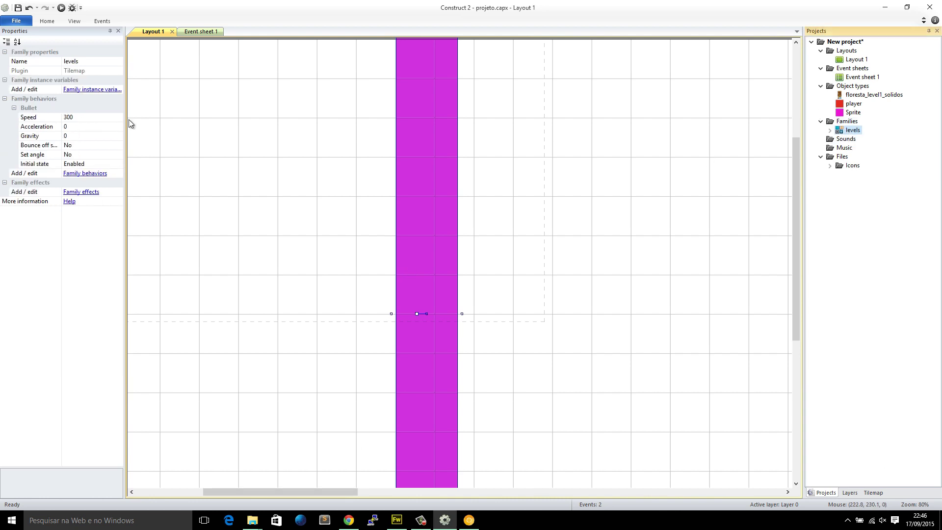
{"action": "left_click", "coordinate": [438, 140]}
{"action": "left_click", "coordinate": [86, 192]}
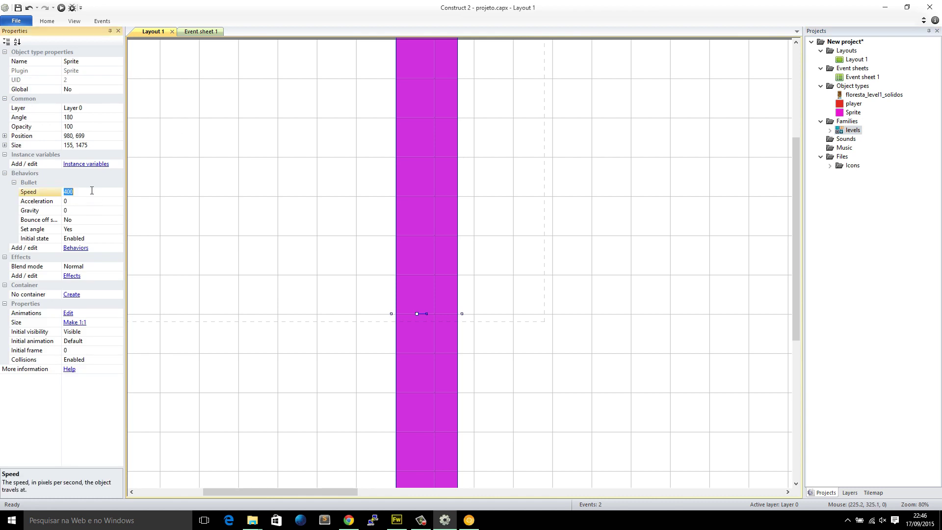
{"action": "type", "text": "300"}
{"action": "key", "text": "Return"}
{"action": "left_click", "coordinate": [167, 196]}
{"action": "scroll", "coordinate": [186, 196], "scroll_direction": "down", "scroll_amount": 3}
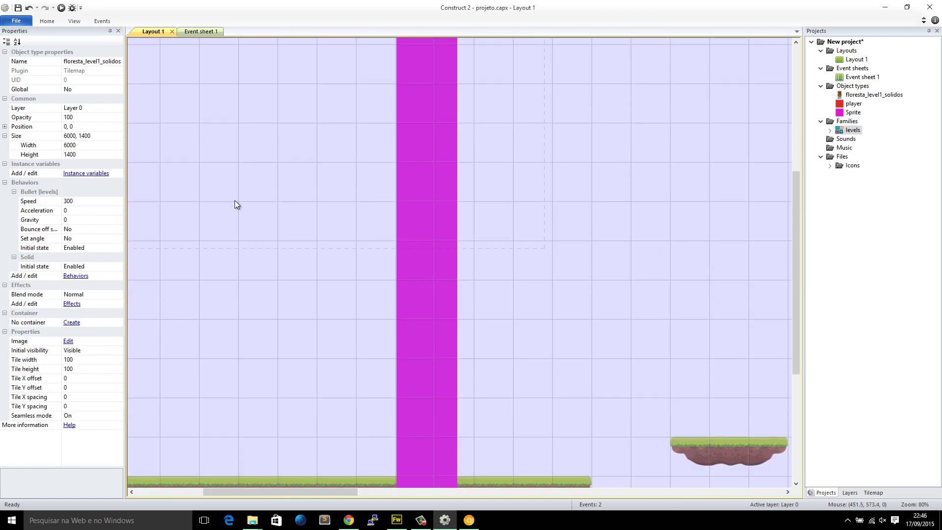
{"action": "scroll", "coordinate": [235, 200], "scroll_direction": "down", "scroll_amount": 4, "text": "ctrl"}
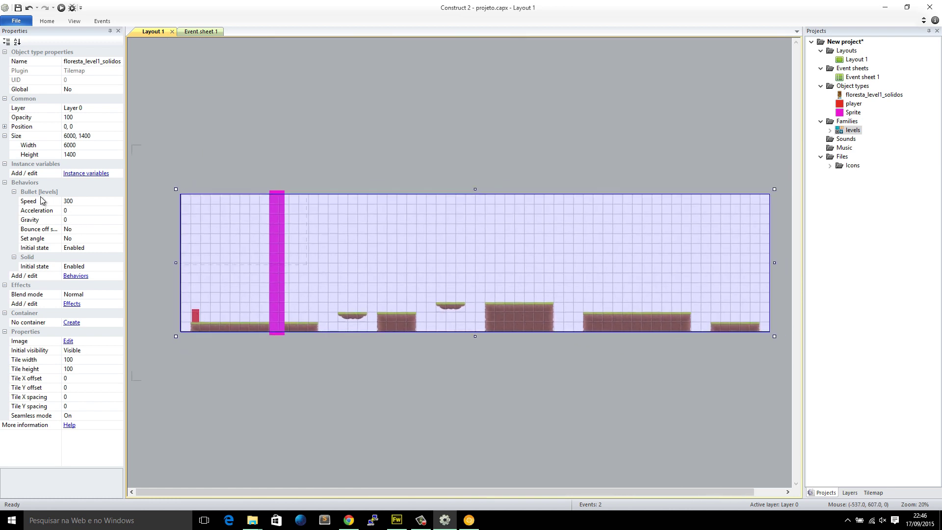
{"action": "left_click", "coordinate": [141, 252]}
{"action": "left_click", "coordinate": [276, 266]}
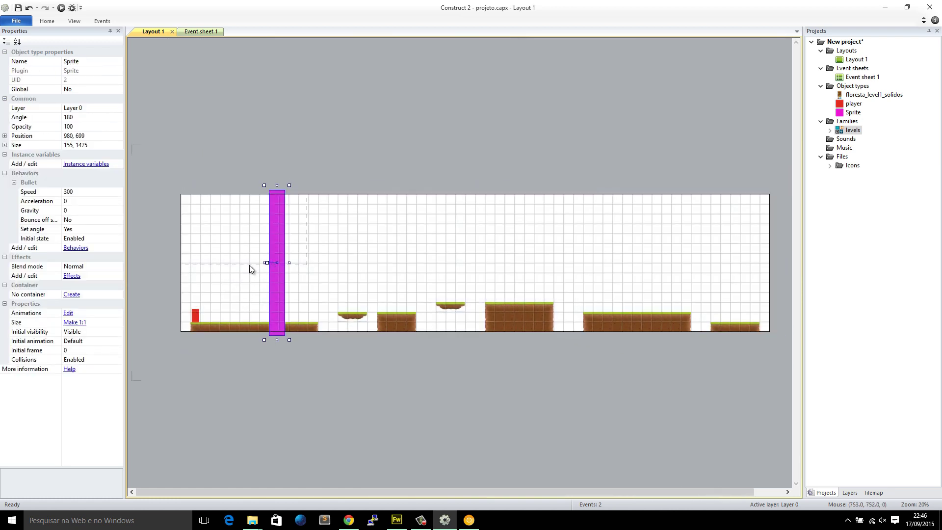
{"action": "left_click", "coordinate": [281, 172]}
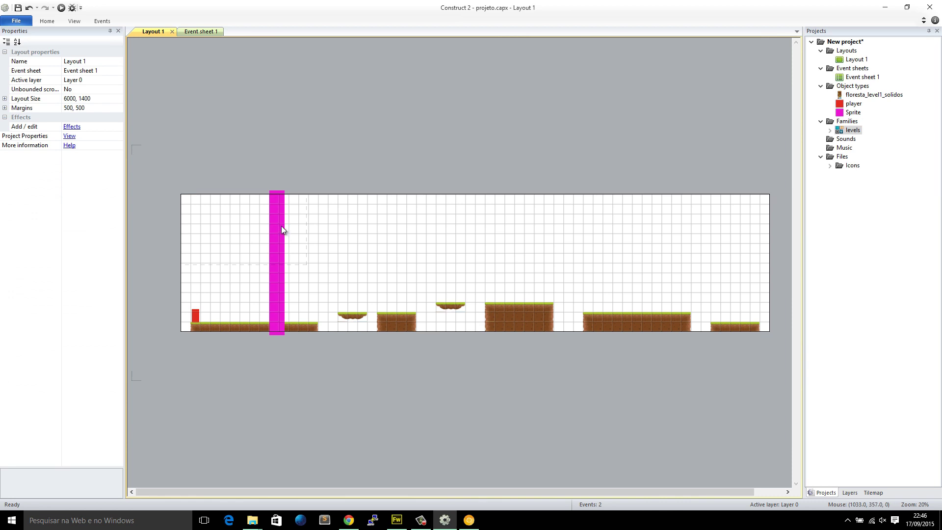
{"action": "left_click", "coordinate": [210, 30]}
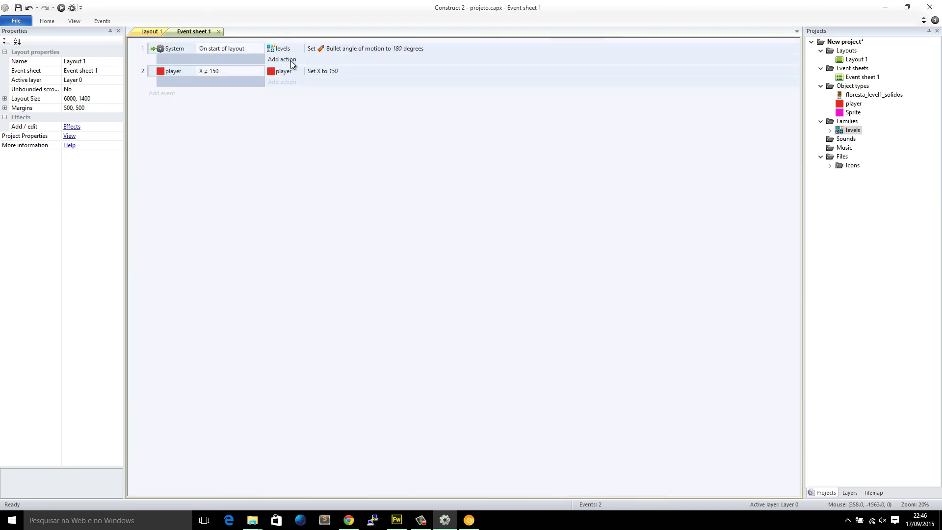
{"action": "left_click", "coordinate": [288, 60]}
{"action": "left_click", "coordinate": [479, 142]}
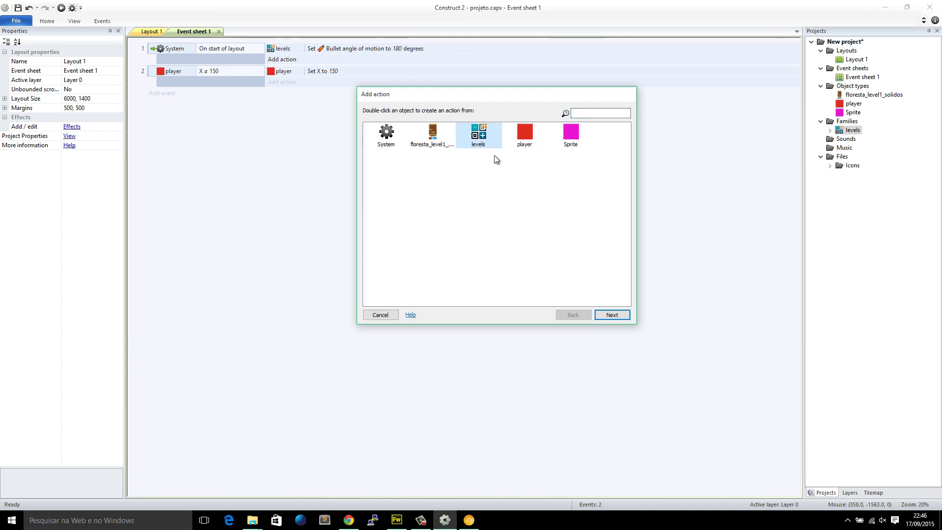
{"action": "left_click", "coordinate": [569, 140]}
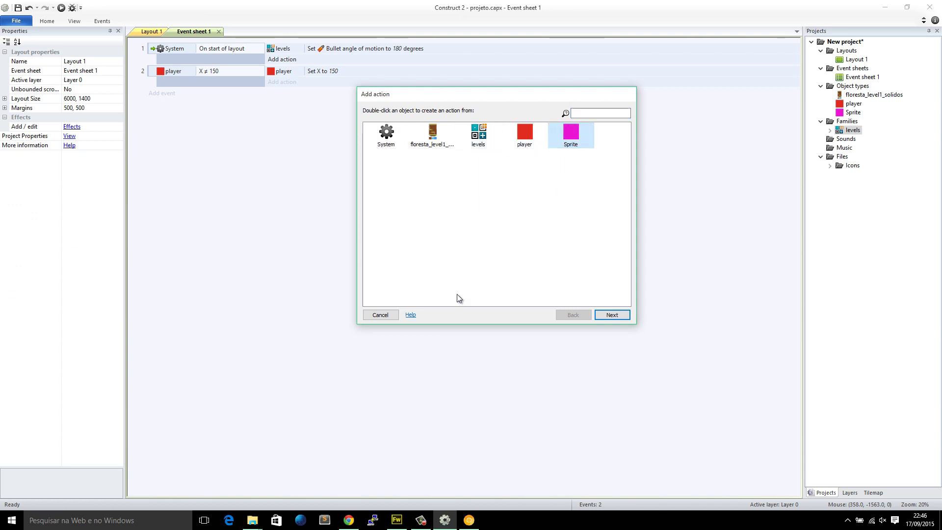
{"action": "left_click", "coordinate": [380, 315]}
Rename the magenta sprite in the layout as trigger.
{"action": "left_click", "coordinate": [147, 31]}
{"action": "left_click", "coordinate": [279, 203]}
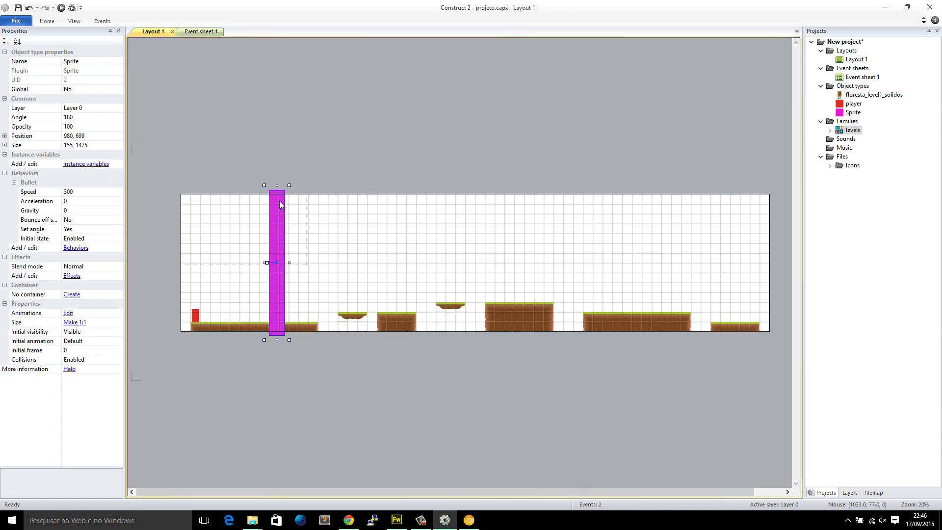
{"action": "left_click", "coordinate": [49, 60]}
{"action": "type", "text": "trigger"}
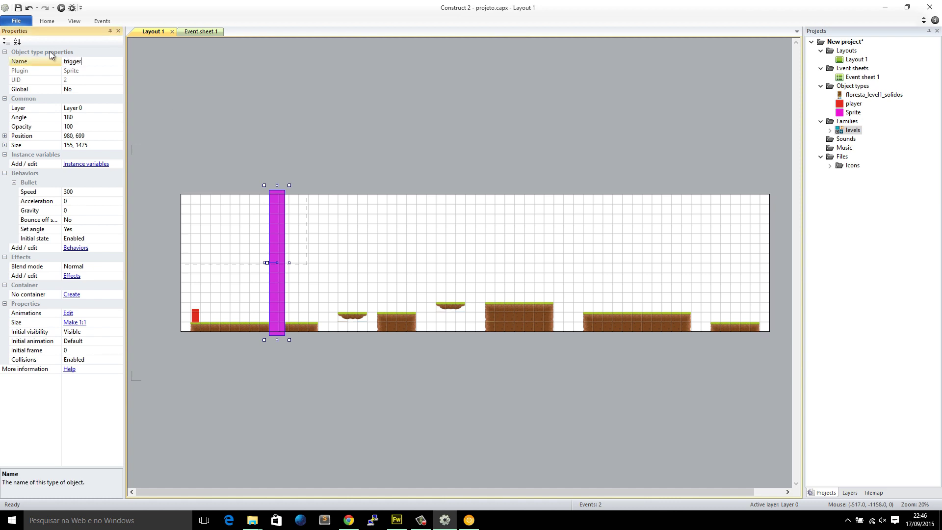
{"action": "key", "text": "Return"}
{"action": "left_click", "coordinate": [249, 167]}
{"action": "left_click", "coordinate": [278, 205]}
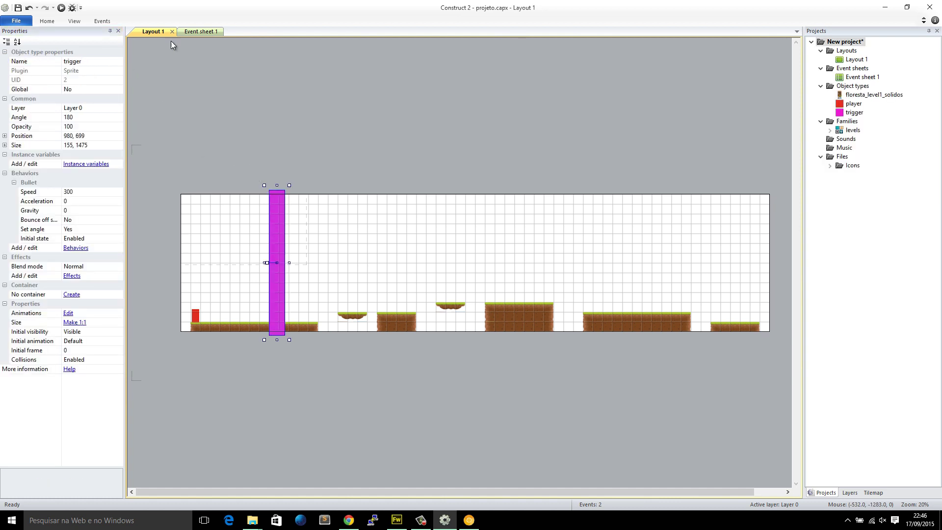
Start a Bullet Set speed action for the trigger object in the On start of layout event.
{"action": "left_click", "coordinate": [201, 31]}
{"action": "left_click", "coordinate": [287, 59]}
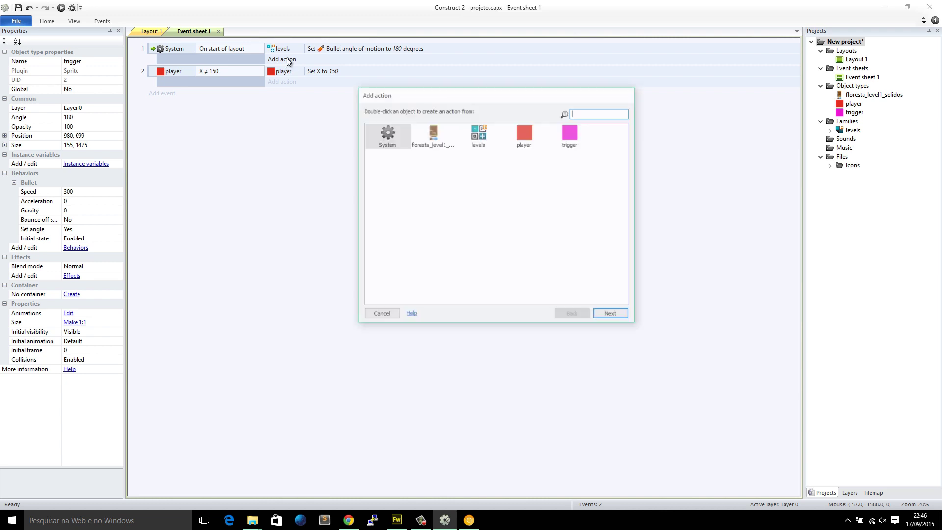
{"action": "left_click", "coordinate": [569, 137]}
{"action": "double_click", "coordinate": [569, 136]}
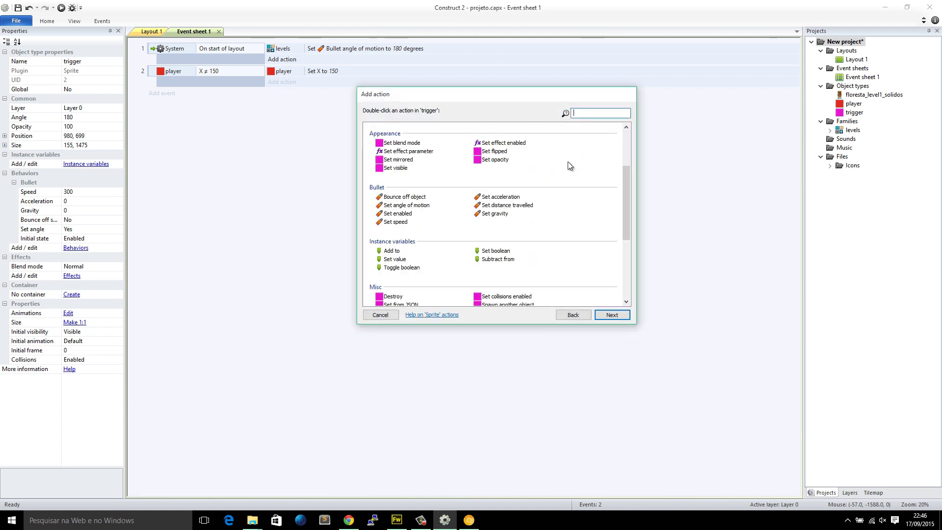
{"action": "scroll", "coordinate": [559, 181], "scroll_direction": "down", "scroll_amount": 2}
{"action": "scroll", "coordinate": [553, 197], "scroll_direction": "up", "scroll_amount": 2}
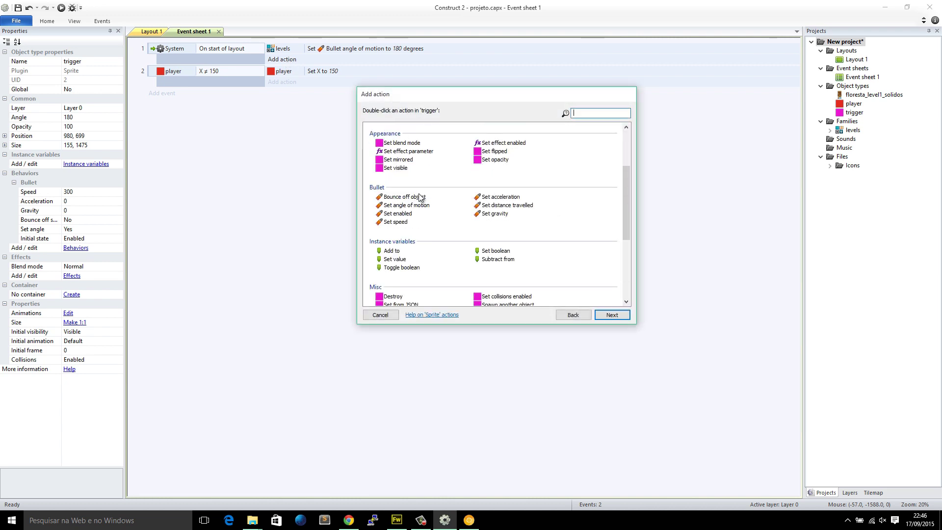
{"action": "double_click", "coordinate": [396, 223]}
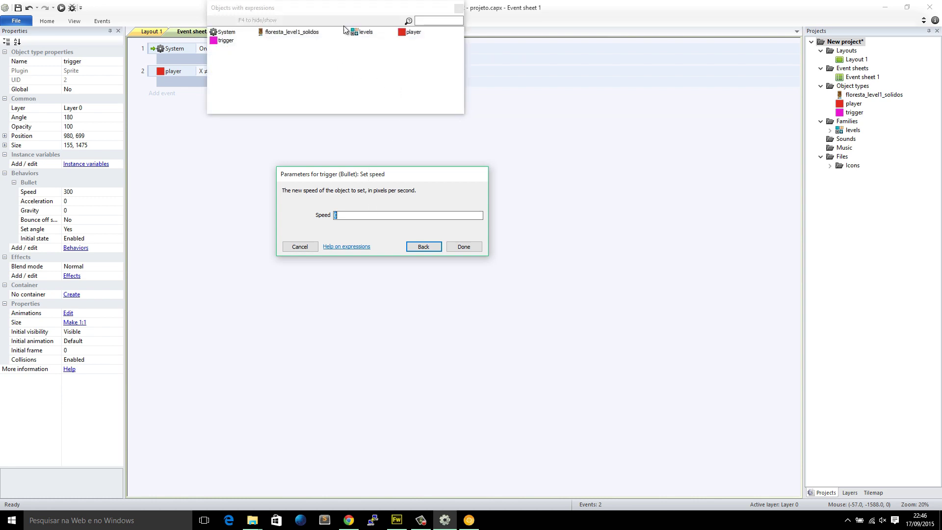
Set the action's speed expression to levels.Bullet.Speed and add the action to the event.
{"action": "type", "text": "le"}
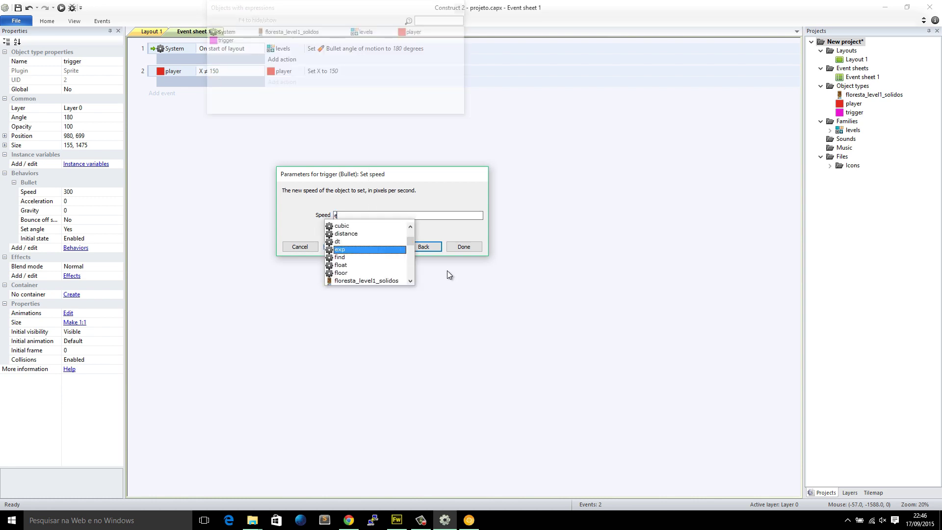
{"action": "type", "text": "vels."}
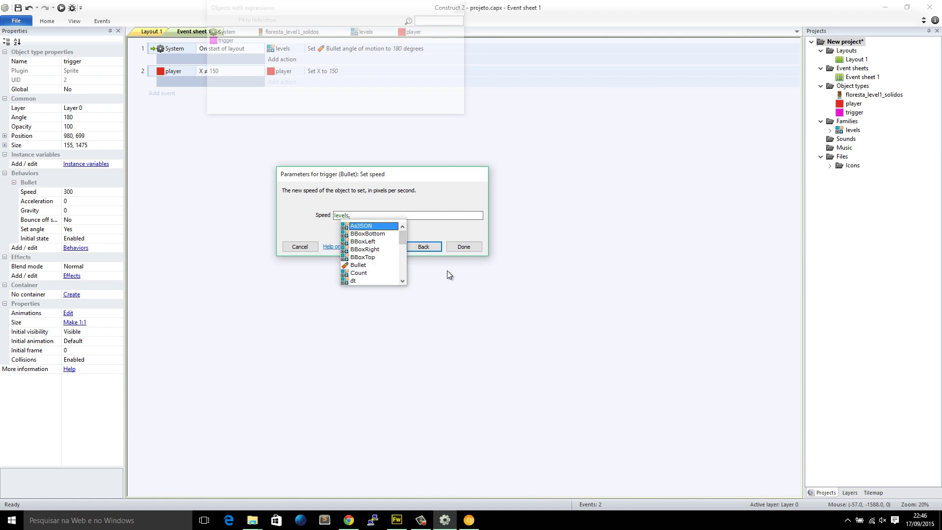
{"action": "key", "text": "Down"}
{"action": "key", "text": "Down"}
{"action": "key", "text": "Down"}
{"action": "key", "text": "Down"}
{"action": "key", "text": "Down"}
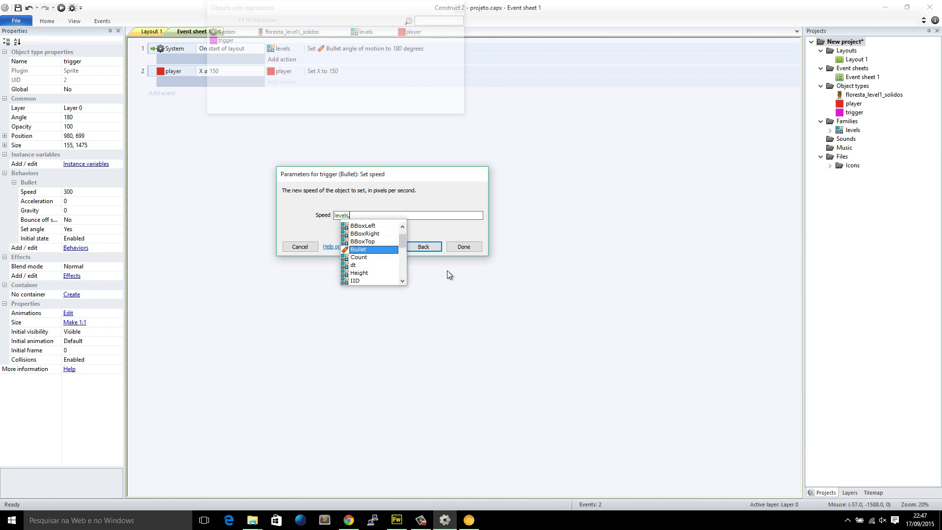
{"action": "key", "text": "Return"}
{"action": "type", "text": "."}
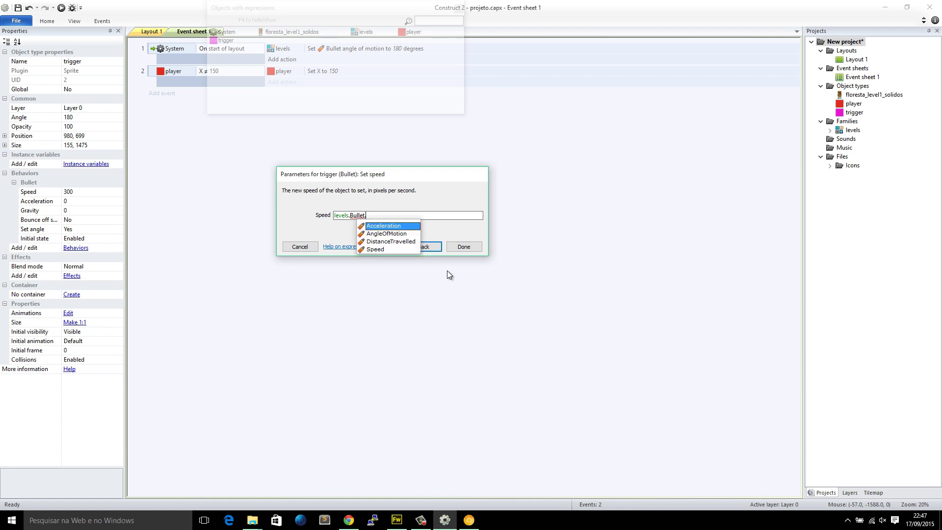
{"action": "key", "text": "Down"}
{"action": "key", "text": "Down"}
{"action": "key", "text": "Down"}
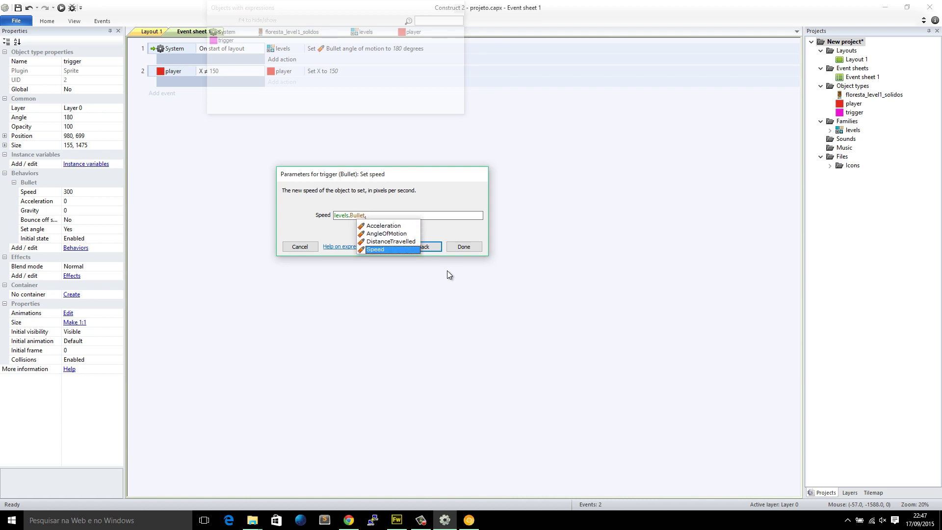
{"action": "key", "text": "Up"}
{"action": "key", "text": "Down"}
{"action": "key", "text": "Return"}
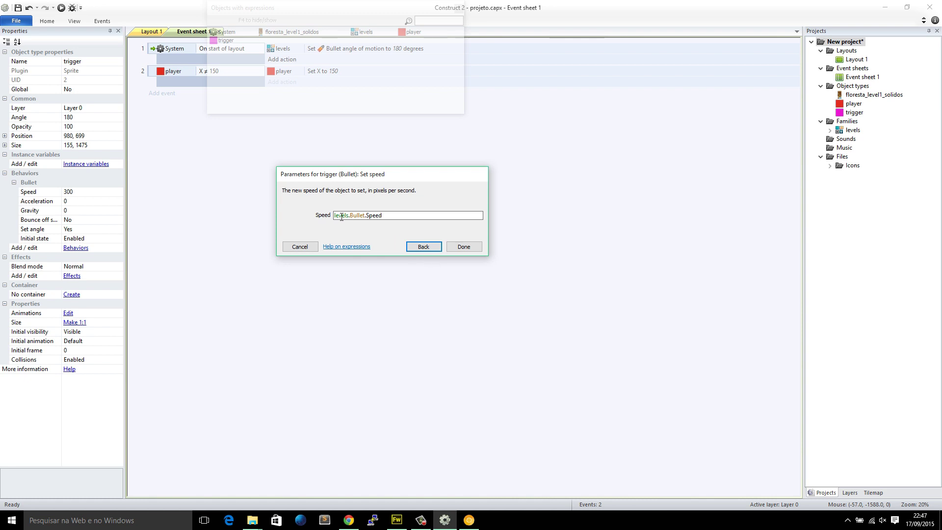
{"action": "left_click_drag", "start_coordinate": [350, 217], "coordinate": [366, 216]}
{"action": "left_click", "coordinate": [379, 215]}
{"action": "left_click", "coordinate": [457, 248]}
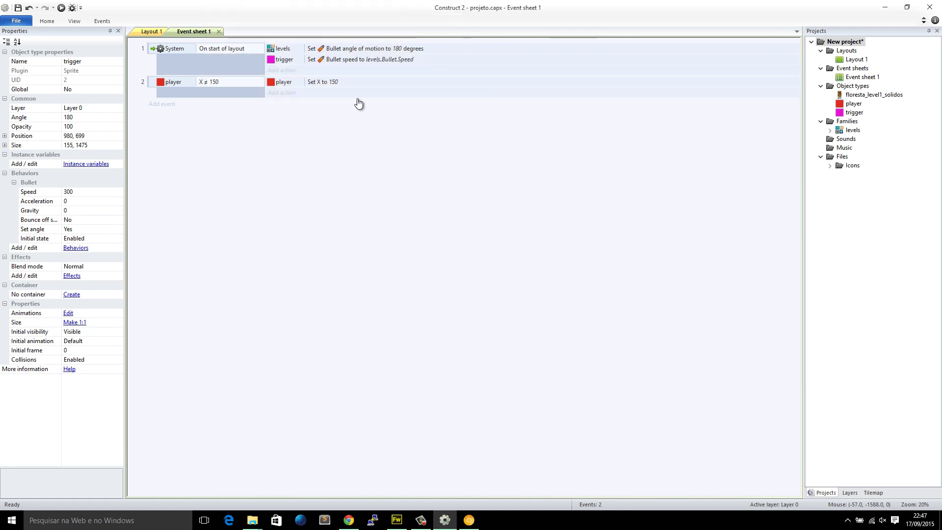
Move the trigger column in the layout to about 1465, 709, at the far end of the first platform.
{"action": "left_click", "coordinate": [150, 32]}
{"action": "left_click", "coordinate": [852, 130]}
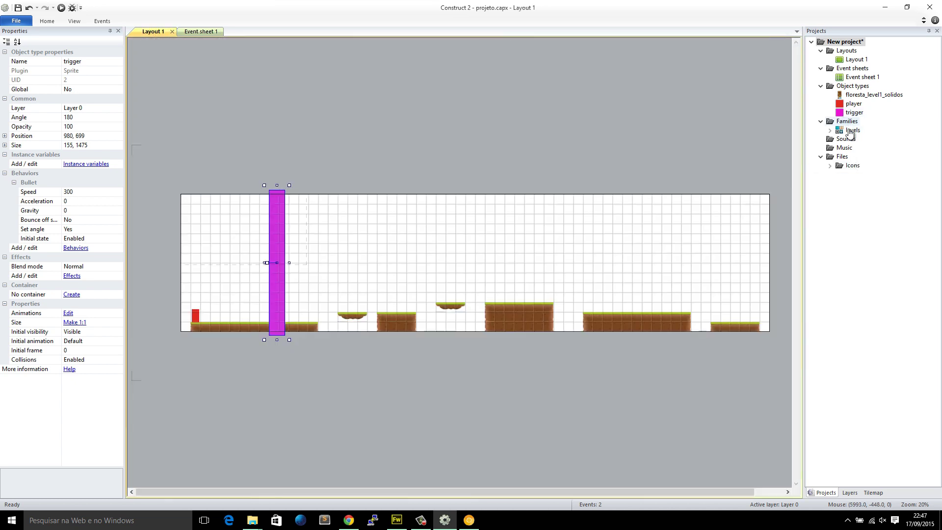
{"action": "left_click_drag", "start_coordinate": [273, 222], "coordinate": [323, 223]}
Set the levels family's Bullet speed to 500.
{"action": "left_click", "coordinate": [835, 130]}
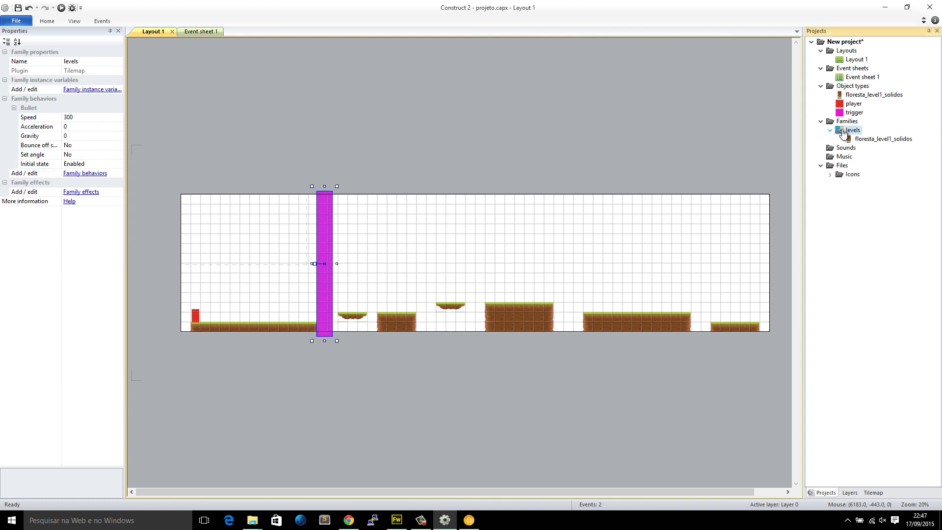
{"action": "left_click", "coordinate": [90, 117]}
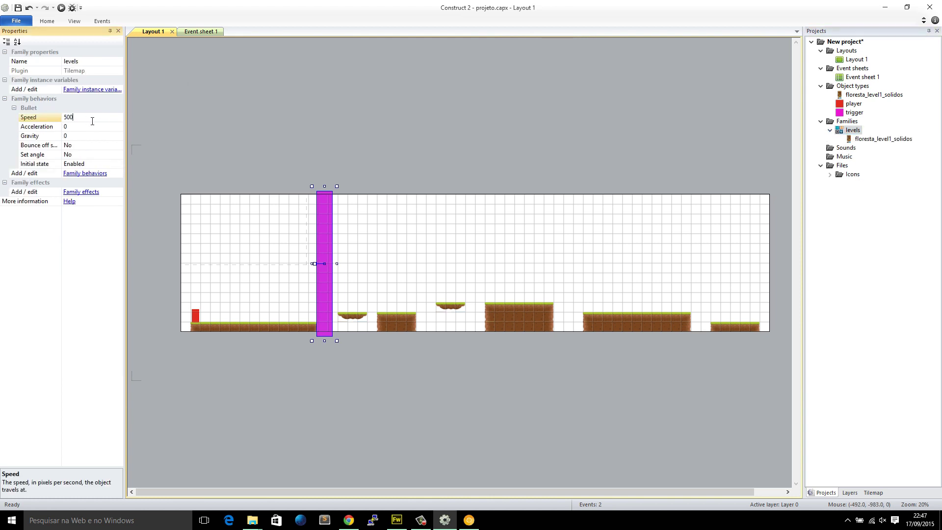
{"action": "left_click", "coordinate": [194, 124]}
Set the trigger's Bullet speed to 50 and open Event sheet 1.
{"action": "left_click", "coordinate": [322, 218]}
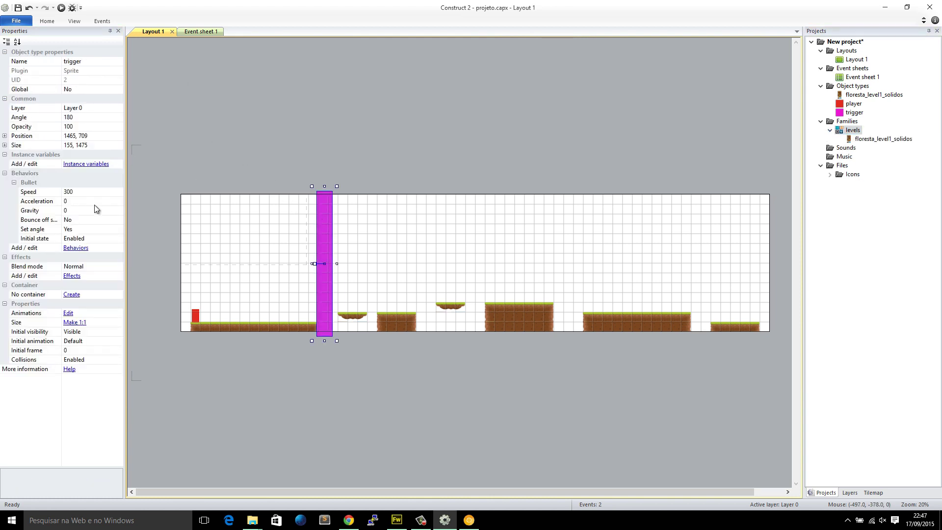
{"action": "left_click", "coordinate": [72, 193]}
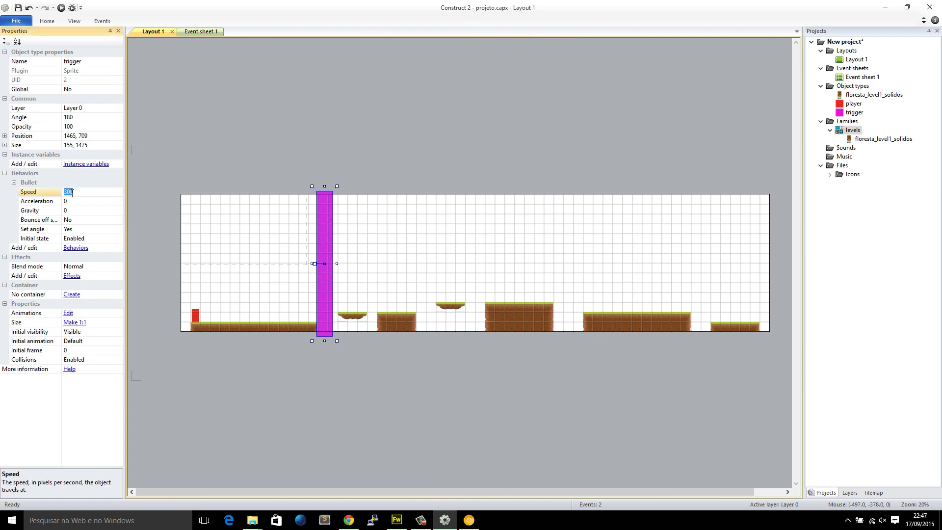
{"action": "type", "text": "50"}
{"action": "left_click", "coordinate": [202, 31]}
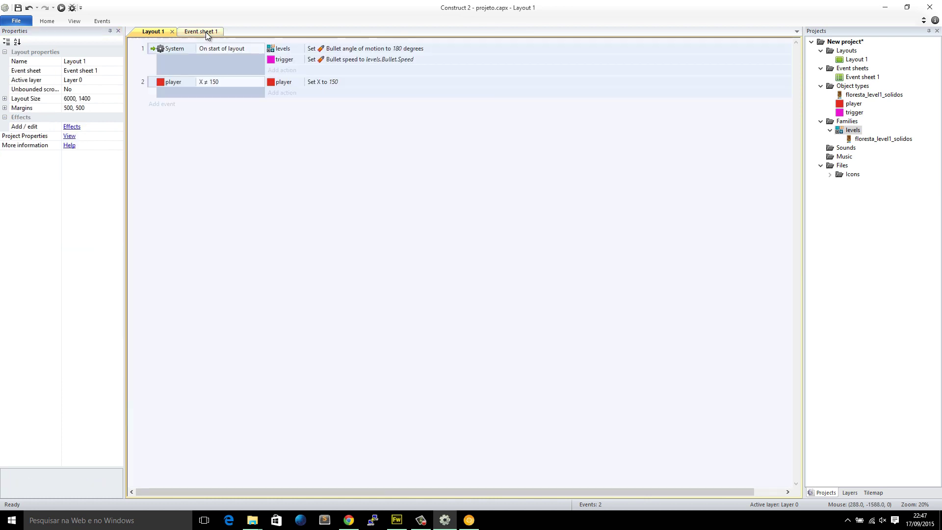
Preview Layout 1 in the browser, make the player jump as the trigger passes, and return to the editor.
{"action": "left_click", "coordinate": [152, 31]}
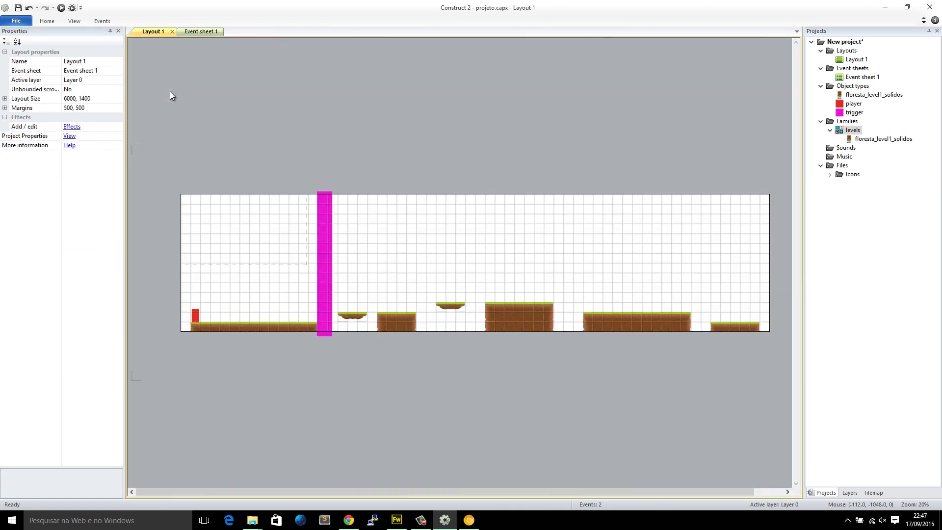
{"action": "left_click", "coordinate": [61, 8]}
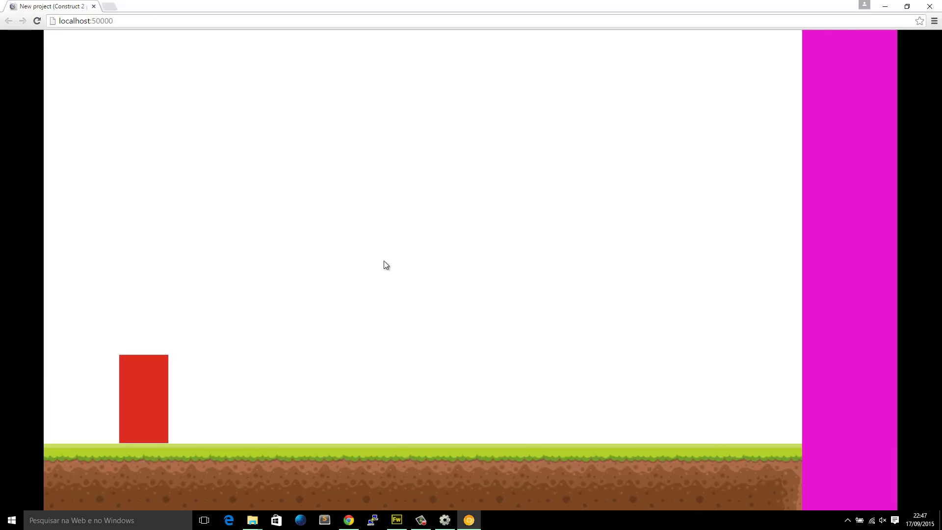
{"action": "key", "text": "Up"}
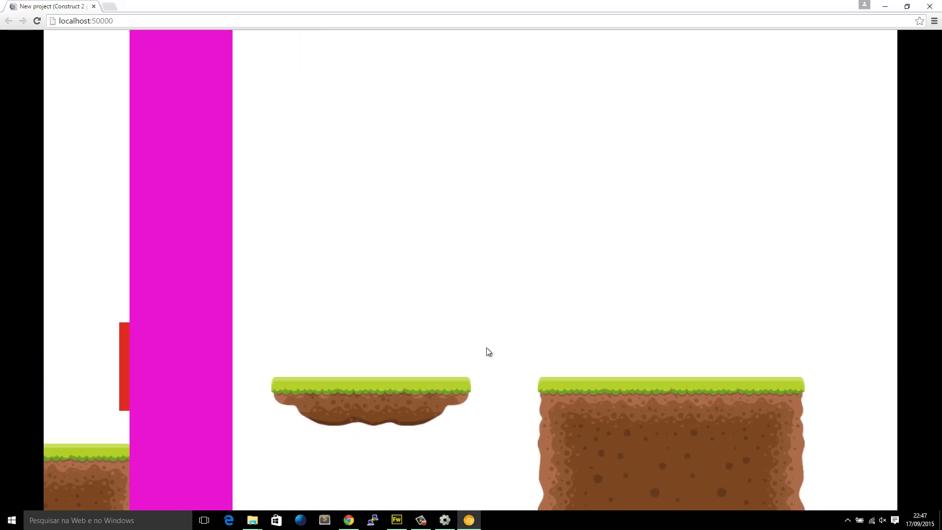
{"action": "key", "text": "alt+Tab"}
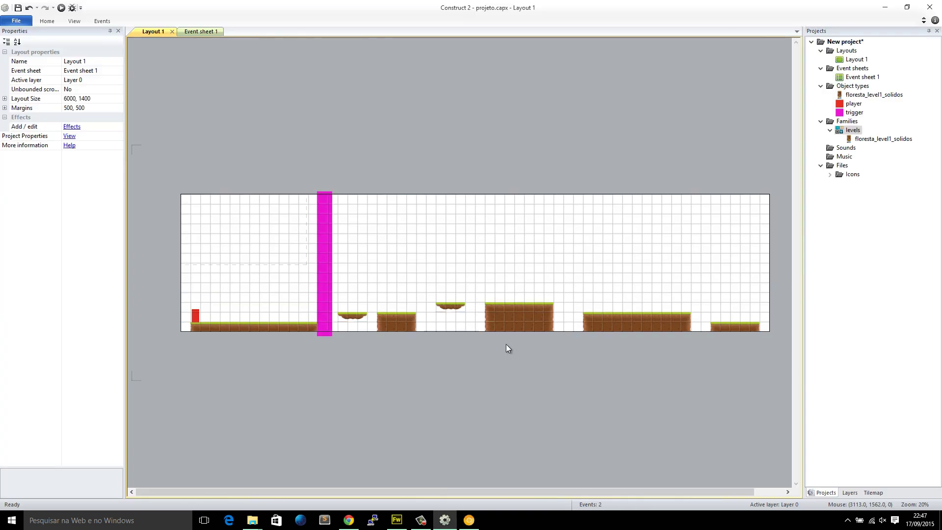
Move the trigger column back along the first platform to about 1212, 709.
{"action": "left_click", "coordinate": [326, 270]}
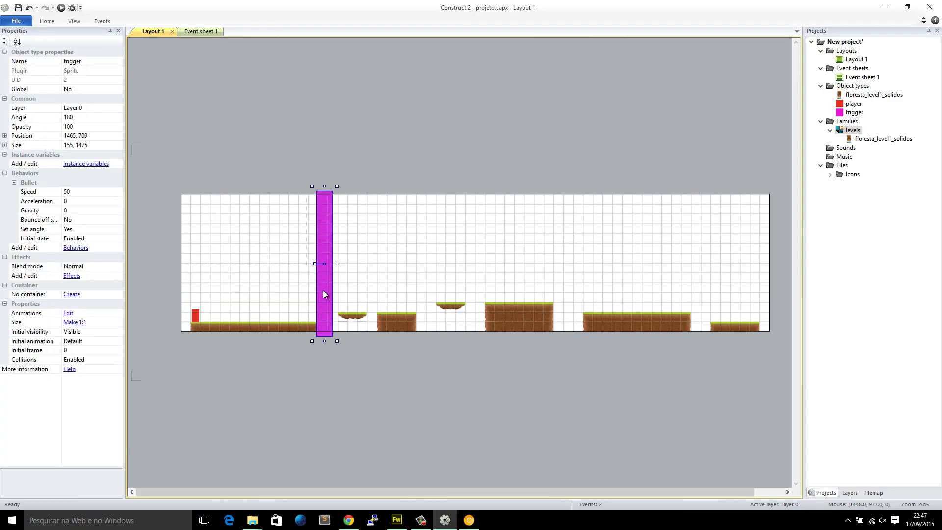
{"action": "scroll", "coordinate": [323, 278], "scroll_direction": "up", "scroll_amount": 2, "text": "ctrl"}
{"action": "middle_click_drag", "start_coordinate": [323, 278], "coordinate": [527, 313]}
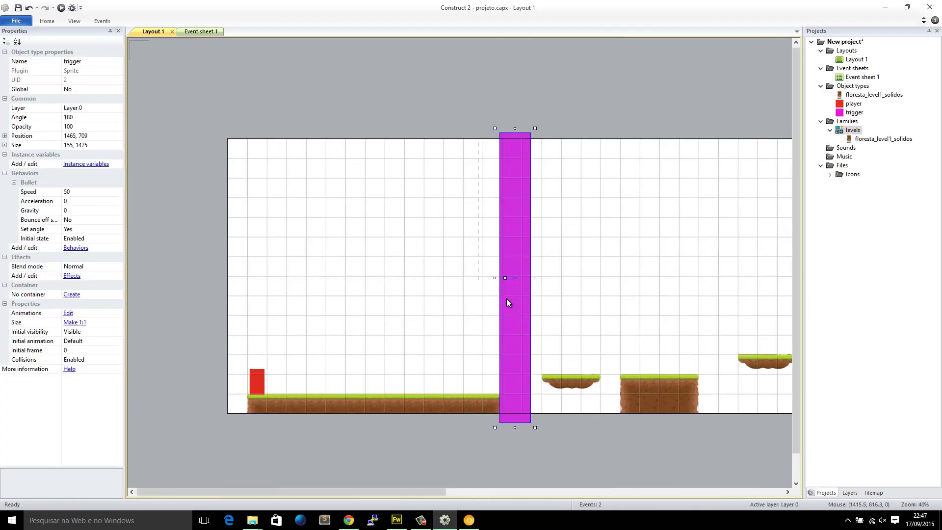
{"action": "left_click_drag", "start_coordinate": [506, 298], "coordinate": [457, 296]}
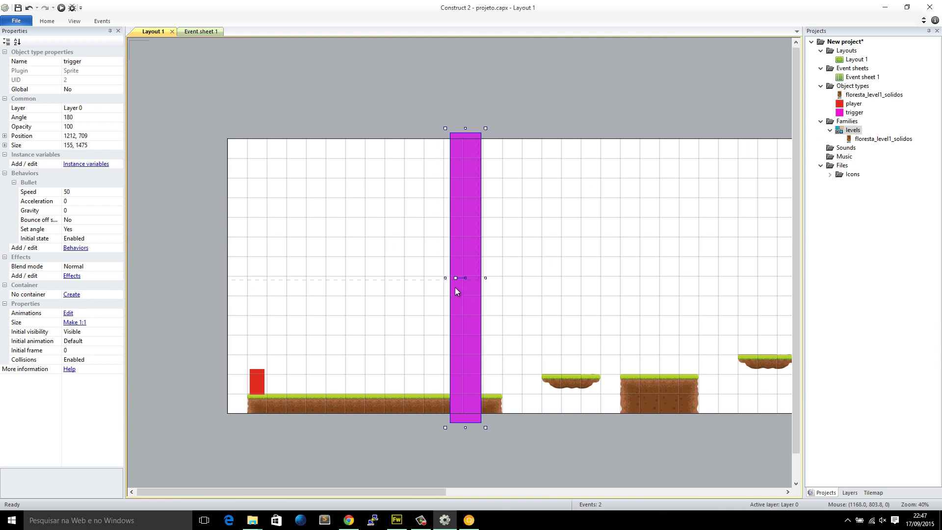
Preview the game again, reload it, jump the player across the platforms, and return to the layout.
{"action": "key", "text": "F5"}
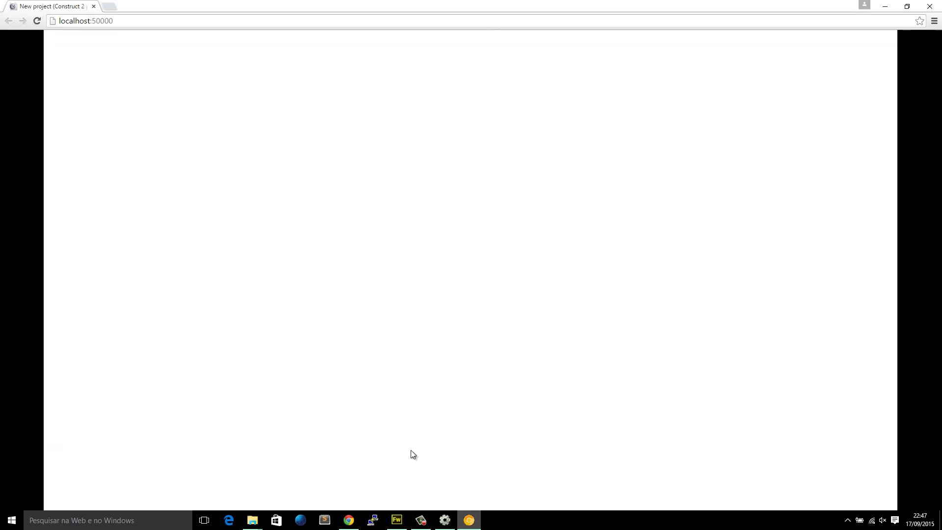
{"action": "left_click", "coordinate": [35, 22]}
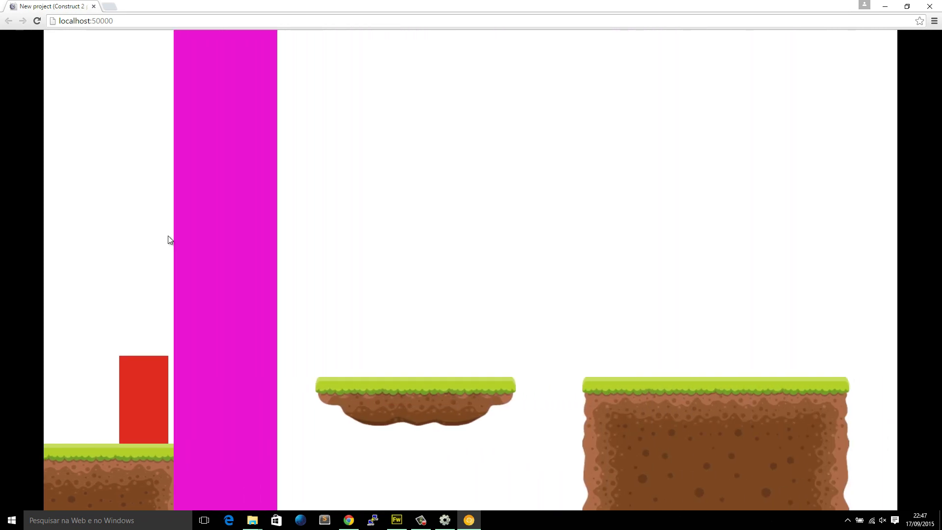
{"action": "key", "text": "Up"}
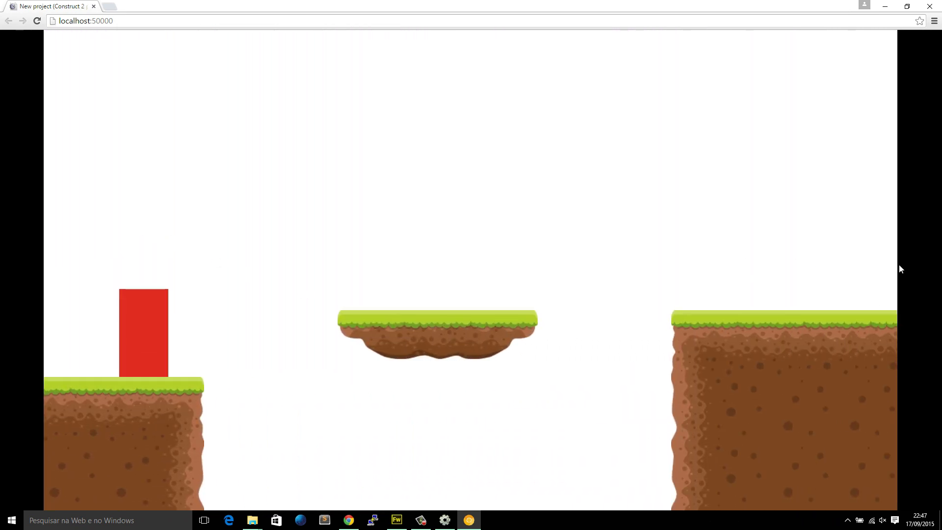
{"action": "key", "text": "alt+Tab"}
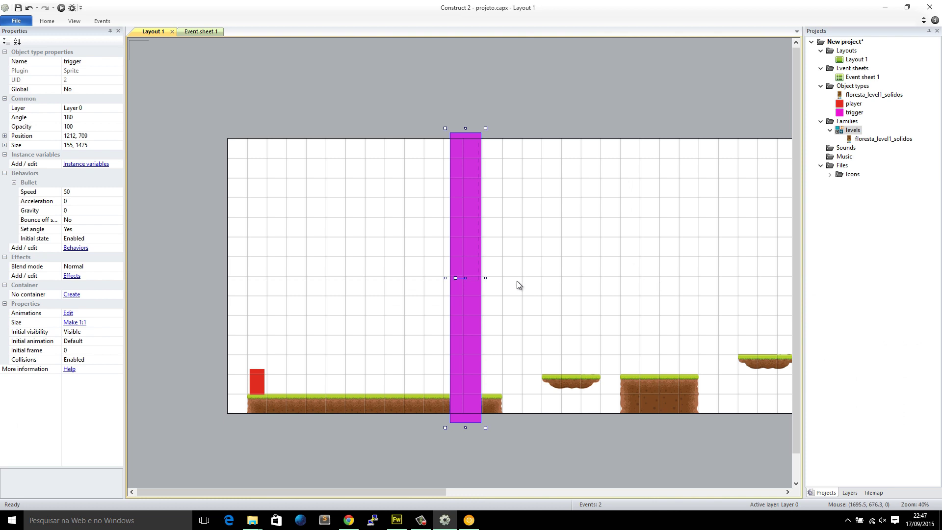
Turn the trigger to 90 degrees and resize it to about 155 × 1279 so it spans the dashed viewport's width at about 638.5, 370.
{"action": "left_click_drag", "start_coordinate": [469, 346], "coordinate": [492, 343]}
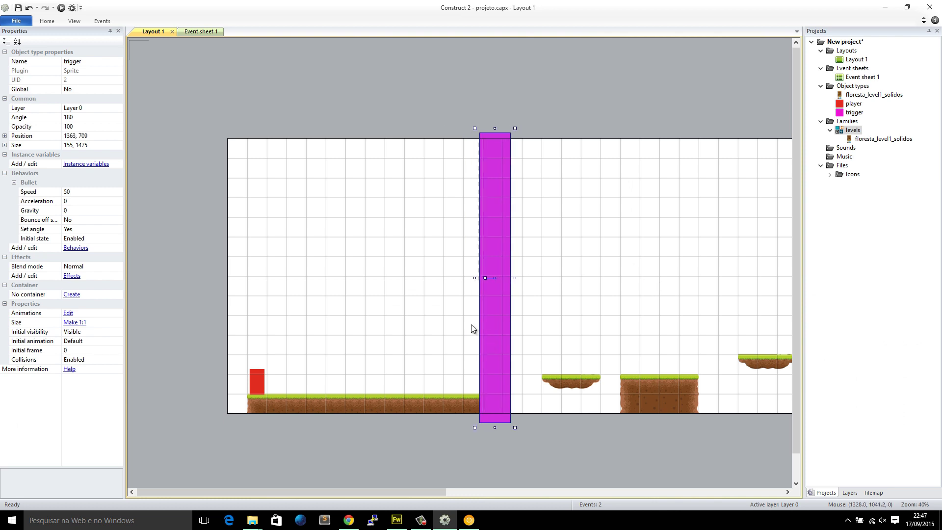
{"action": "left_click_drag", "start_coordinate": [495, 428], "coordinate": [495, 287]}
{"action": "left_click_drag", "start_coordinate": [505, 241], "coordinate": [311, 240]}
{"action": "scroll", "coordinate": [349, 250], "scroll_direction": "up", "scroll_amount": 3, "text": "ctrl"}
{"action": "left_click_drag", "start_coordinate": [386, 218], "coordinate": [392, 291]}
{"action": "left_click_drag", "start_coordinate": [260, 193], "coordinate": [263, 200]}
{"action": "left_click_drag", "start_coordinate": [548, 223], "coordinate": [753, 236]}
{"action": "scroll", "coordinate": [755, 239], "scroll_direction": "down", "scroll_amount": 5, "text": "ctrl"}
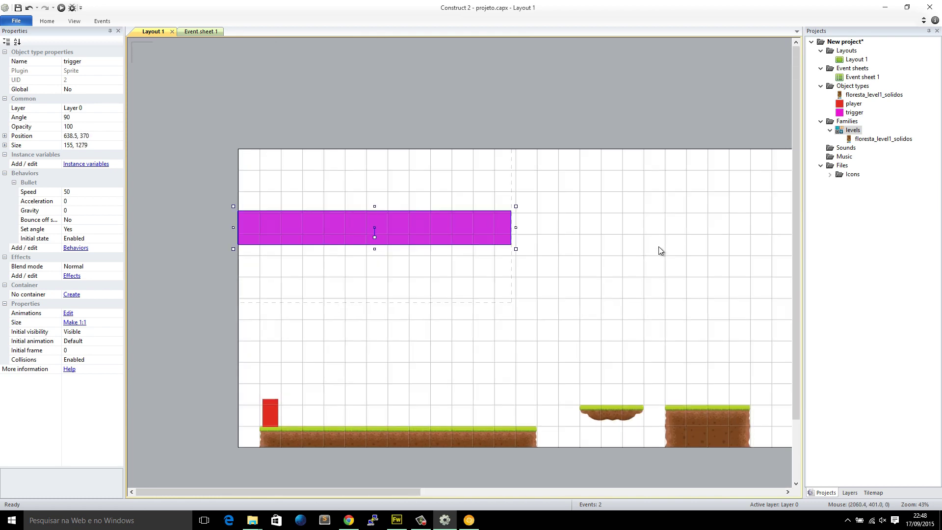
Move the horizontal trigger bar to the far end of the level at about 5361, 370.
{"action": "left_click_drag", "start_coordinate": [332, 211], "coordinate": [619, 186]}
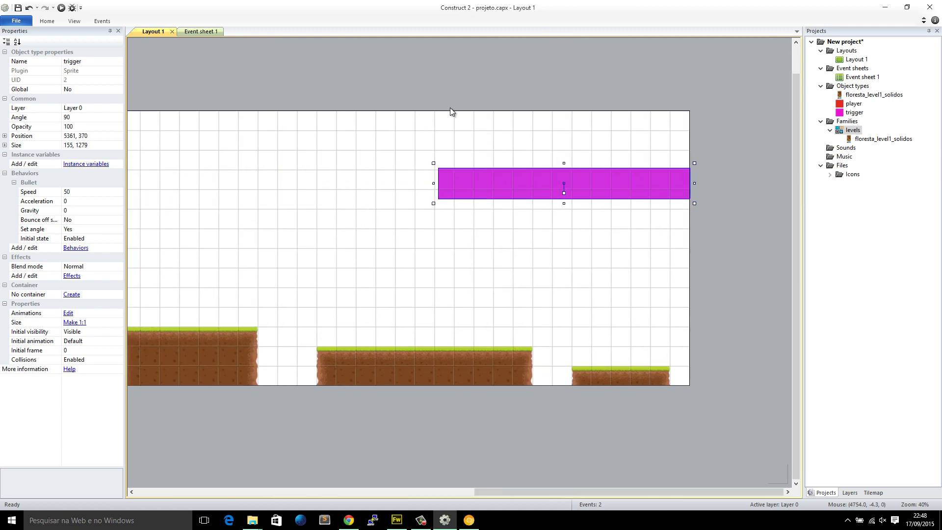
{"action": "left_click_drag", "start_coordinate": [430, 94], "coordinate": [696, 393]}
Turn the trigger upright to 180 degrees over the second-to-last platform and stretch it to about 155 × 1407 at 4616, 709.
{"action": "left_click", "coordinate": [514, 184]}
{"action": "left_click_drag", "start_coordinate": [564, 193], "coordinate": [425, 260]}
{"action": "left_click", "coordinate": [426, 385]}
{"action": "left_click", "coordinate": [423, 354]}
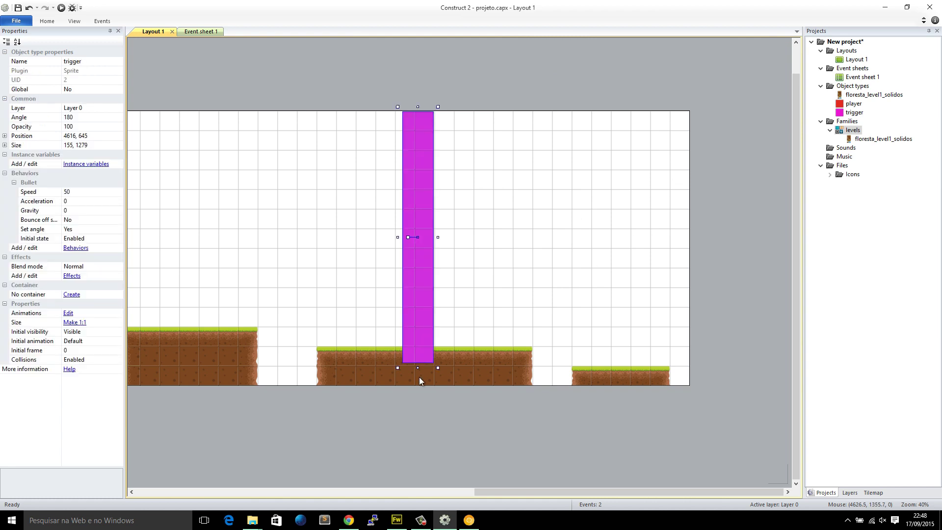
{"action": "left_click_drag", "start_coordinate": [416, 385], "coordinate": [418, 393]}
{"action": "left_click", "coordinate": [419, 397]}
{"action": "left_click", "coordinate": [417, 316]}
{"action": "left_click_drag", "start_coordinate": [766, 398], "coordinate": [687, 179]}
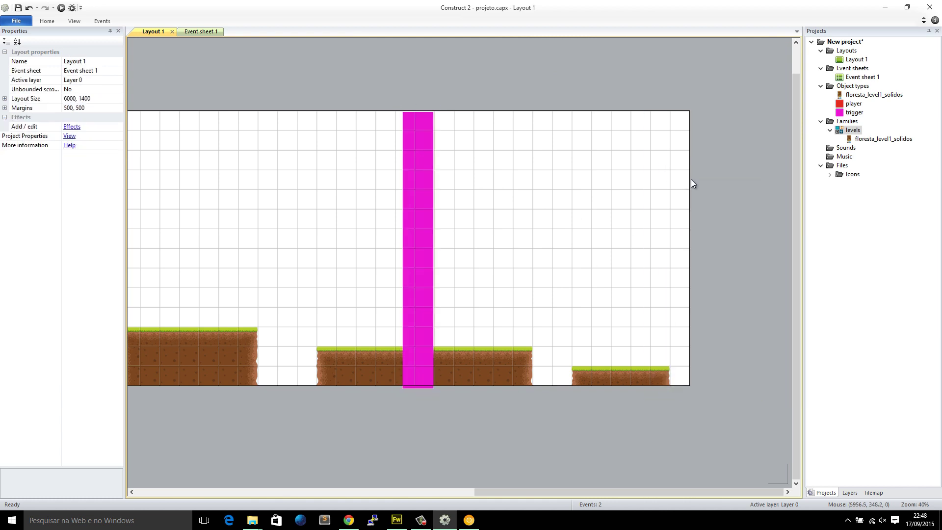
{"action": "left_click", "coordinate": [532, 253]}
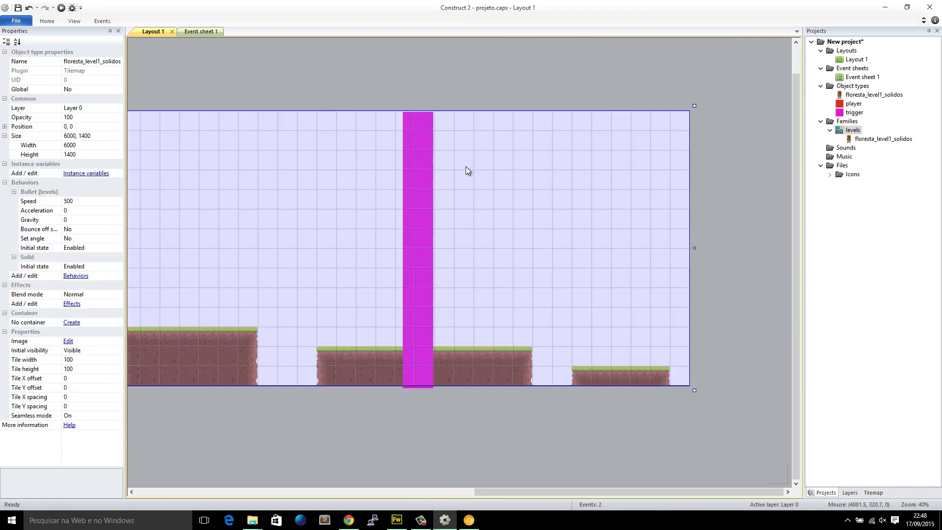
{"action": "left_click", "coordinate": [420, 120]}
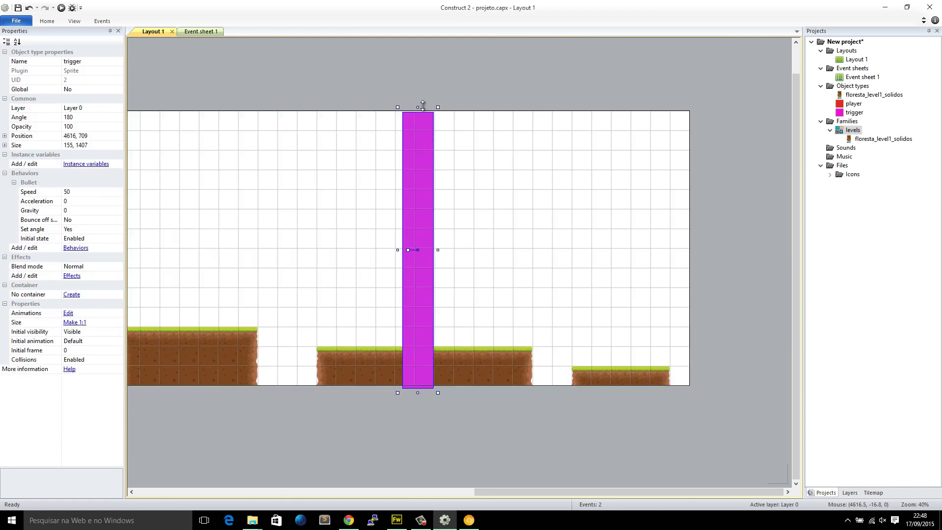
{"action": "key", "text": "ctrl+Tab"}
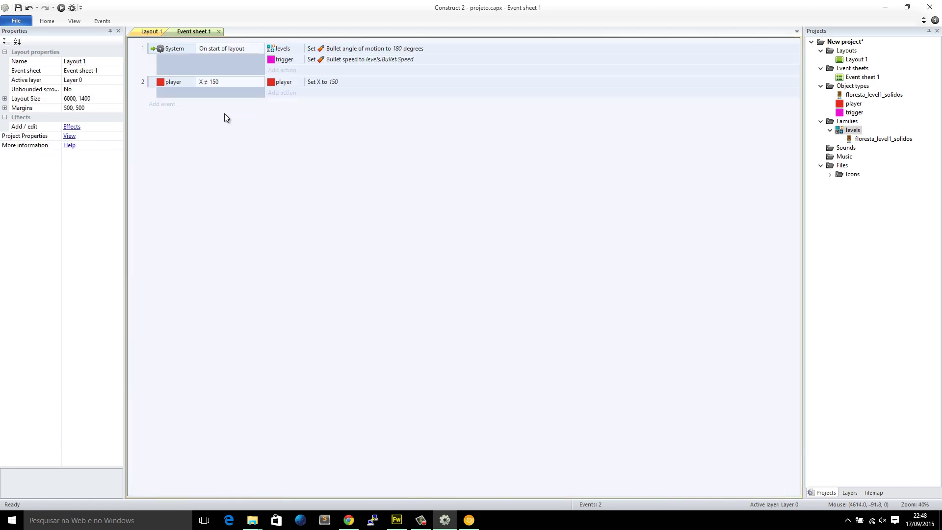
{"action": "left_click", "coordinate": [149, 31]}
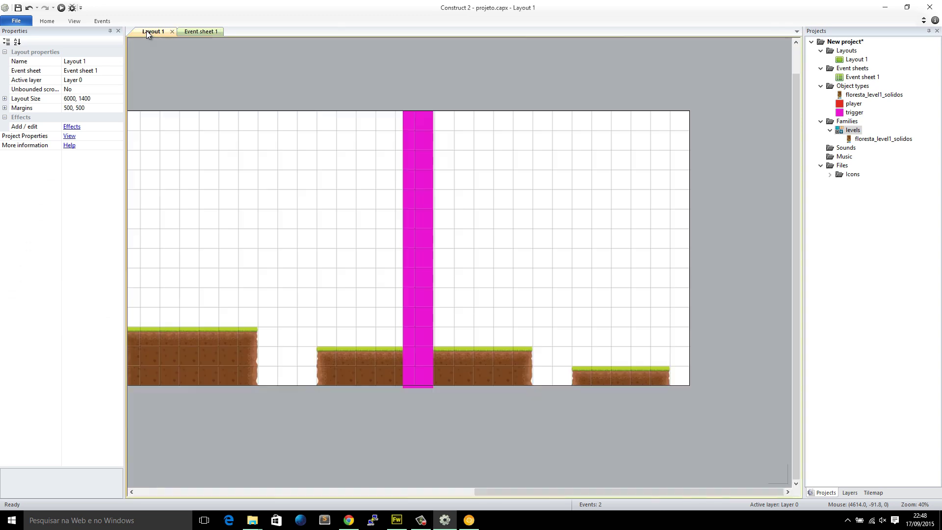
{"action": "left_click", "coordinate": [196, 31]}
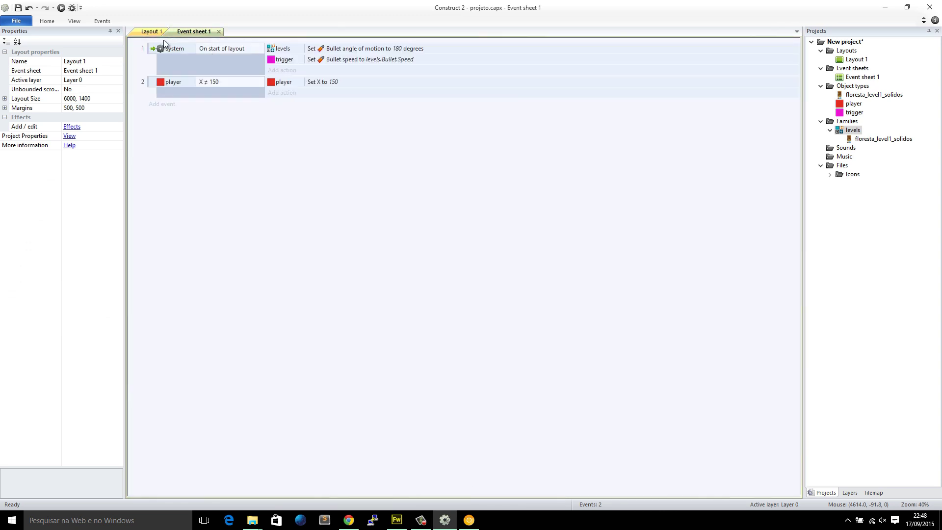
{"action": "left_click", "coordinate": [146, 31]}
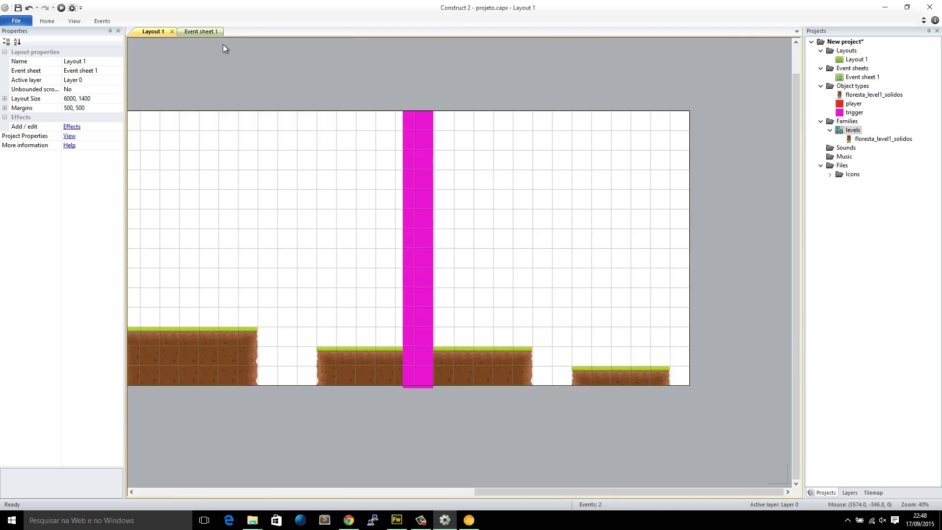
{"action": "middle_click_drag", "start_coordinate": [374, 104], "coordinate": [181, 40]}
{"action": "scroll", "coordinate": [362, 75], "scroll_direction": "right", "scroll_amount": 3}
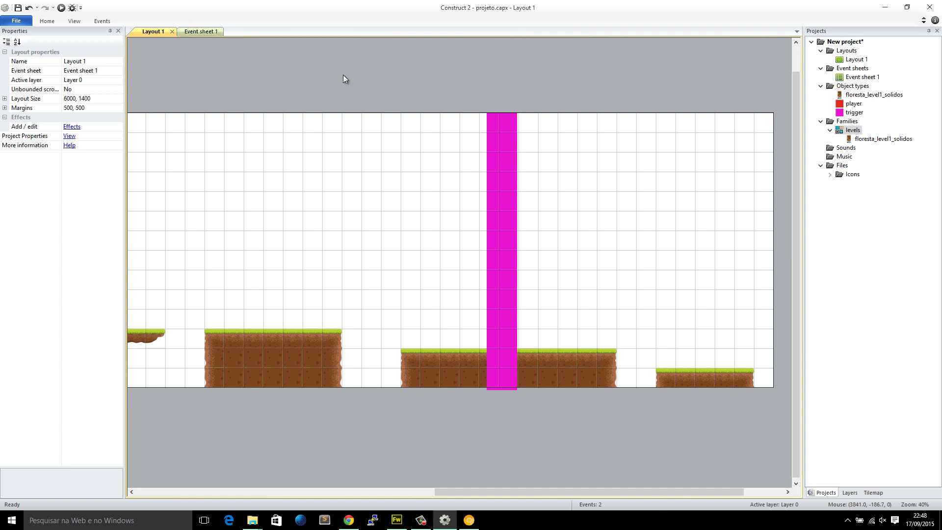
Add an event to Event sheet 1 with the player's On collision with another object condition, using trigger as the object.
{"action": "left_click", "coordinate": [200, 31]}
{"action": "left_click", "coordinate": [169, 104]}
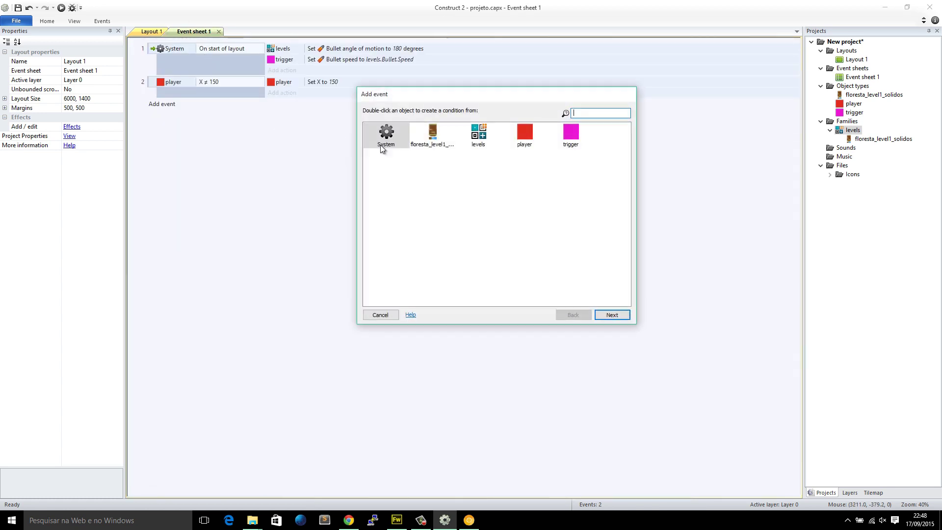
{"action": "double_click", "coordinate": [525, 135]}
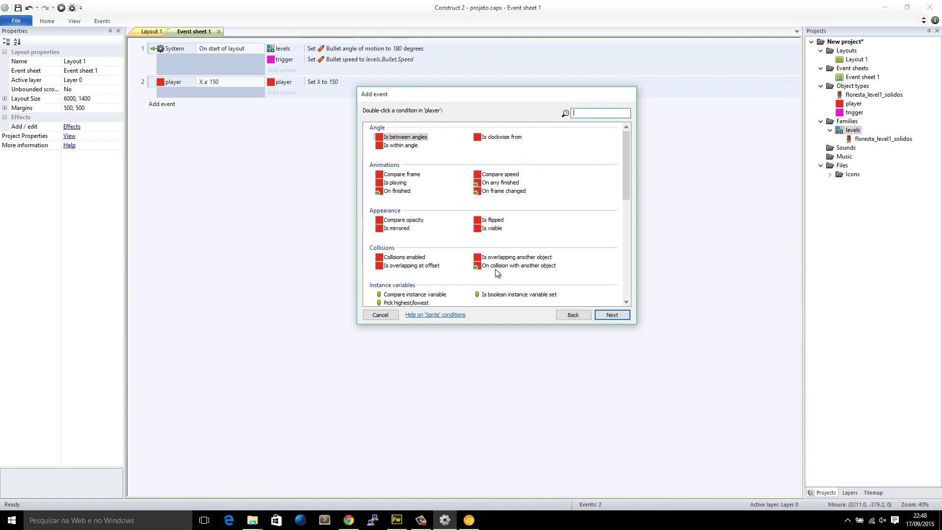
{"action": "double_click", "coordinate": [495, 269]}
{"action": "left_click", "coordinate": [411, 217]}
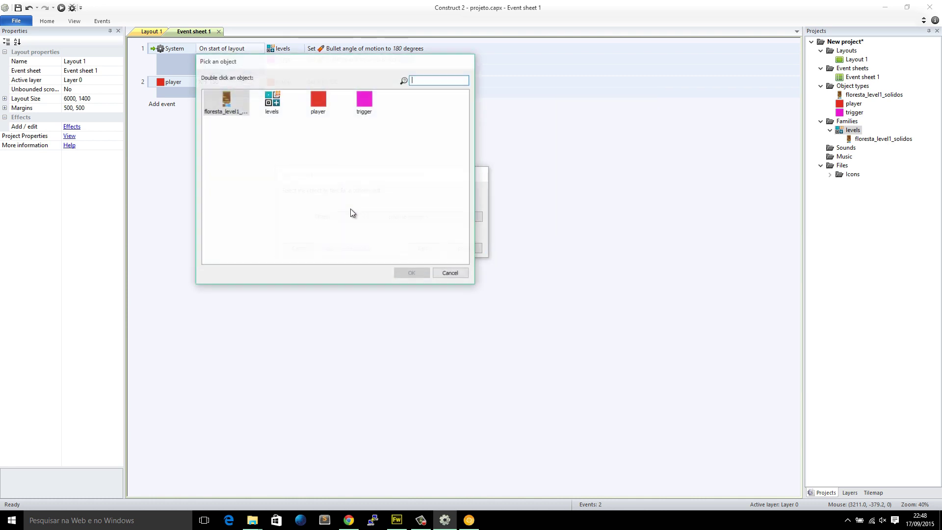
{"action": "double_click", "coordinate": [364, 100]}
{"action": "left_click", "coordinate": [465, 259]}
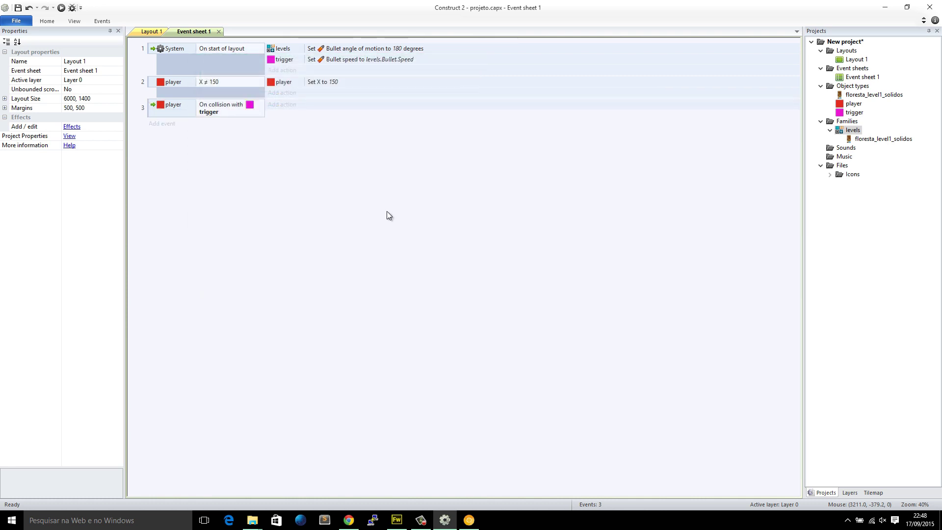
Examine the floresta_level1_solidos tilemap's extent and position in Layout 1, then return to Event sheet 1.
{"action": "left_click", "coordinate": [150, 31]}
{"action": "scroll", "coordinate": [160, 80], "scroll_direction": "left", "scroll_amount": 10, "text": "shift"}
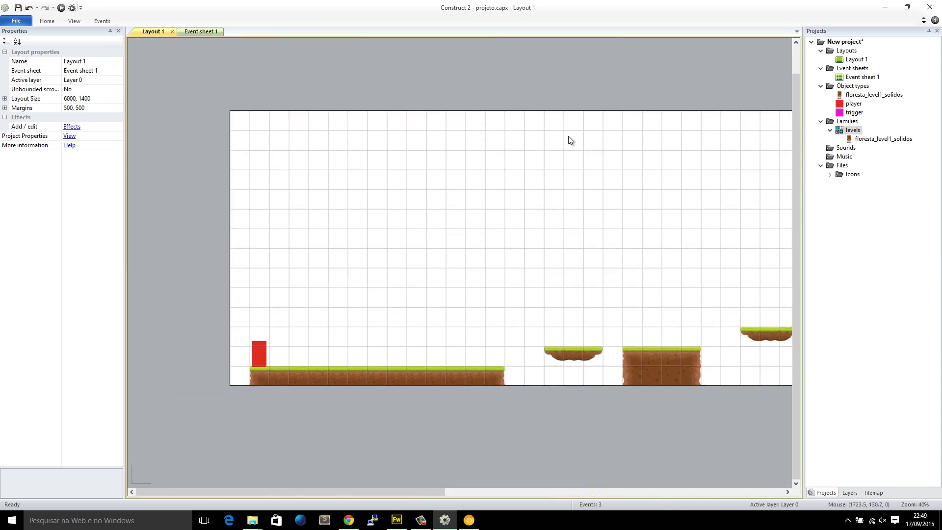
{"action": "scroll", "coordinate": [493, 174], "scroll_direction": "right", "scroll_amount": 3, "text": "shift"}
{"action": "left_click", "coordinate": [358, 183]}
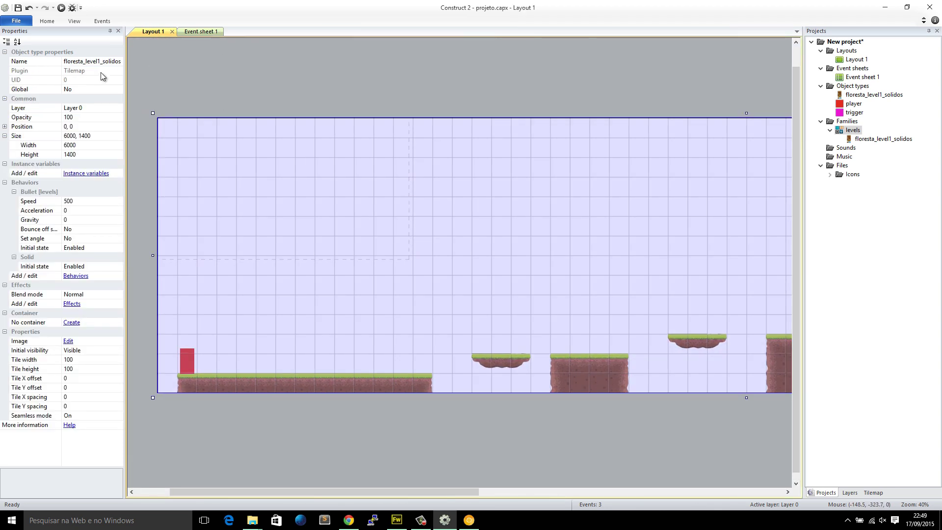
{"action": "scroll", "coordinate": [223, 124], "scroll_direction": "right", "scroll_amount": 10, "text": "shift"}
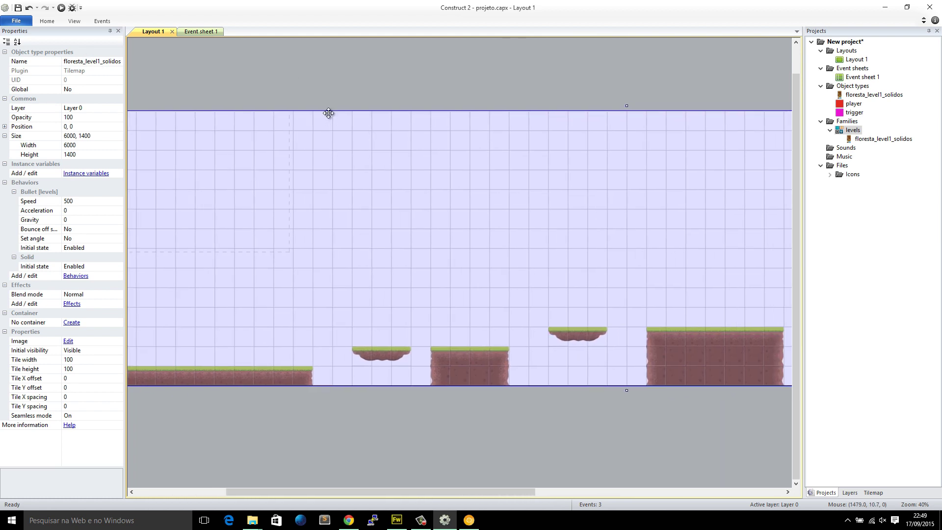
{"action": "scroll", "coordinate": [440, 117], "scroll_direction": "left", "scroll_amount": 10, "text": "shift"}
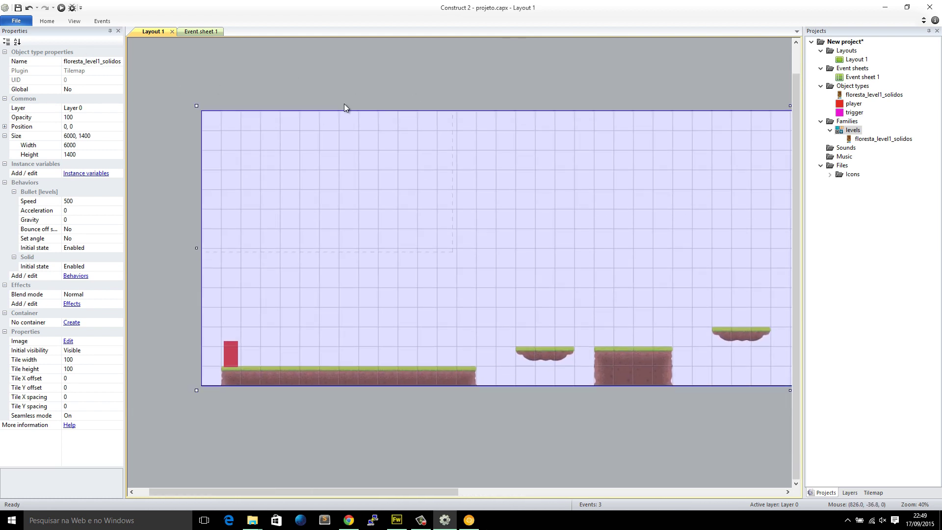
{"action": "left_click", "coordinate": [74, 128]}
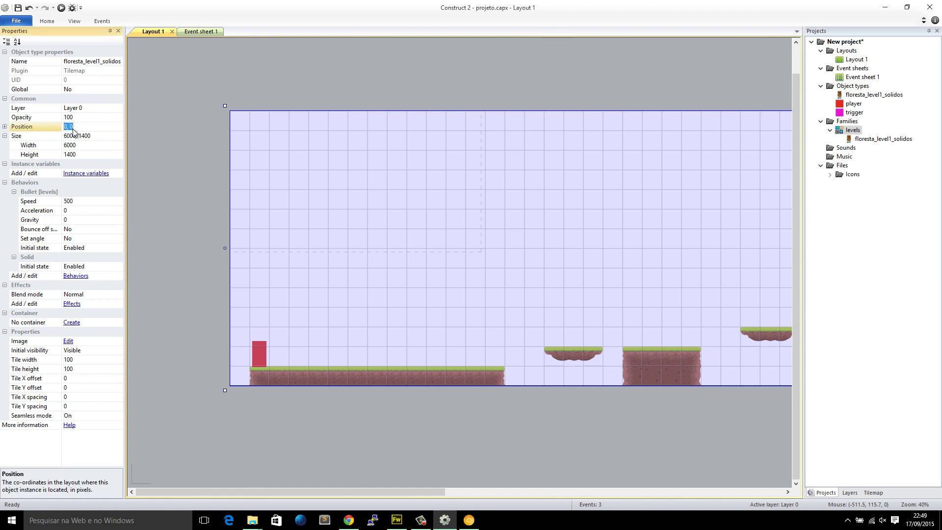
{"action": "left_click", "coordinate": [149, 150]}
{"action": "left_click", "coordinate": [198, 31]}
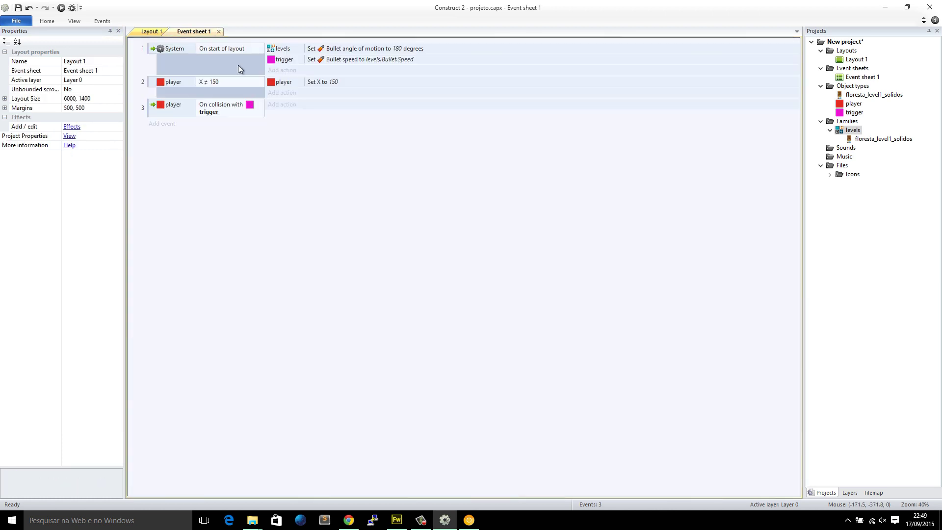
{"action": "left_click", "coordinate": [284, 105]}
{"action": "double_click", "coordinate": [386, 134]}
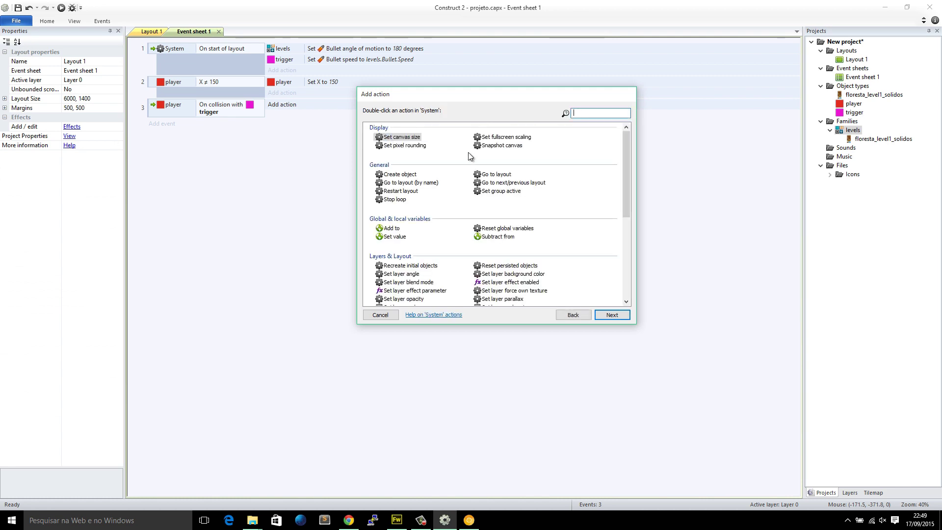
{"action": "left_click", "coordinate": [380, 314]}
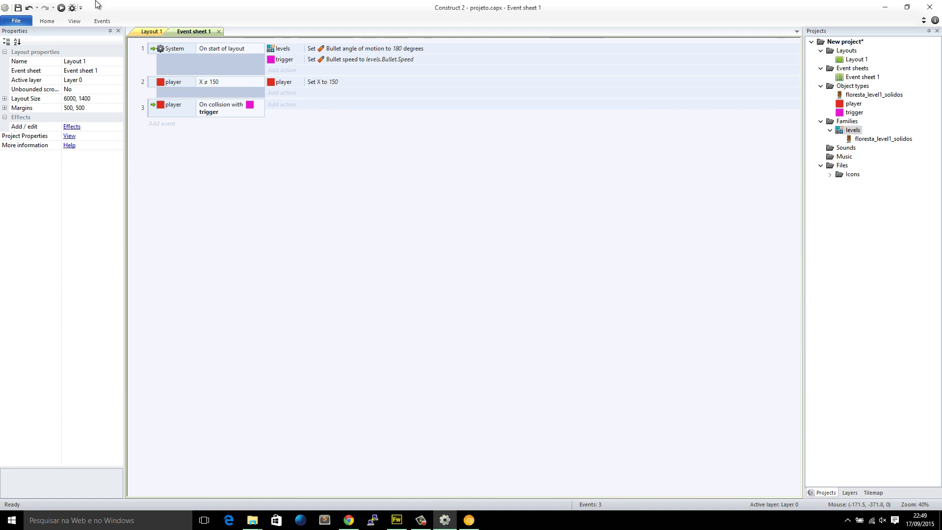
Rename Layer 0 of Layout 1 as main.
{"action": "left_click", "coordinate": [141, 31]}
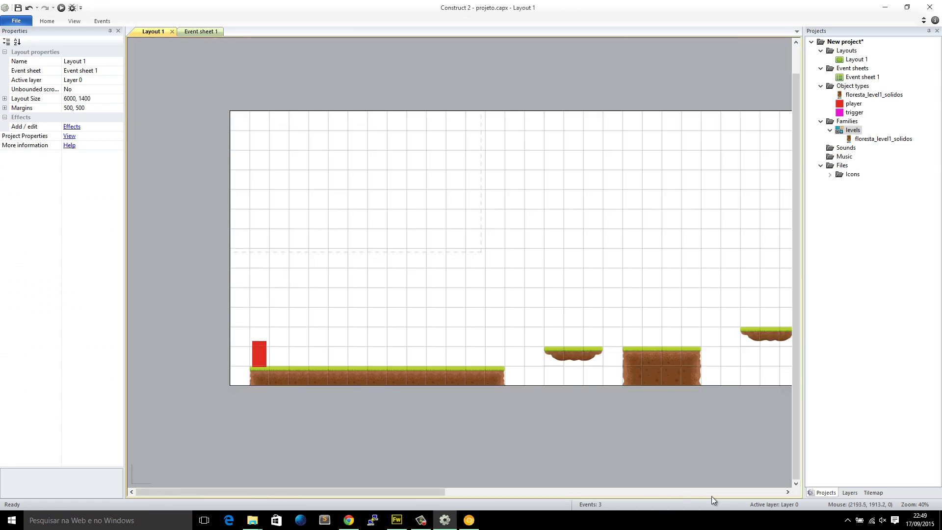
{"action": "left_click", "coordinate": [854, 492]}
{"action": "left_click", "coordinate": [836, 55]}
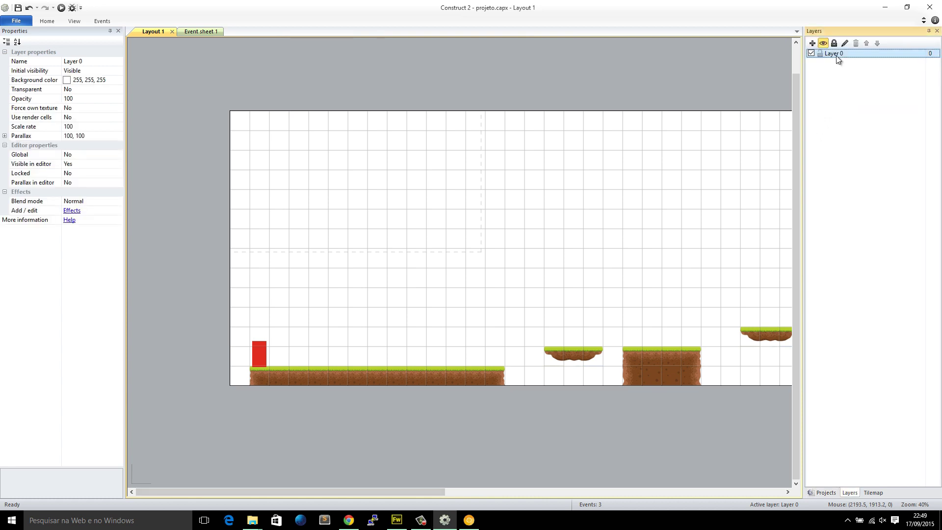
{"action": "type", "text": "main"}
{"action": "key", "text": "Return"}
Add a System Create object action to the player–trigger collision event, creating floresta_level1_solidos on layer "main" at X 0, Y 0.
{"action": "left_click", "coordinate": [196, 33]}
{"action": "left_click", "coordinate": [289, 105]}
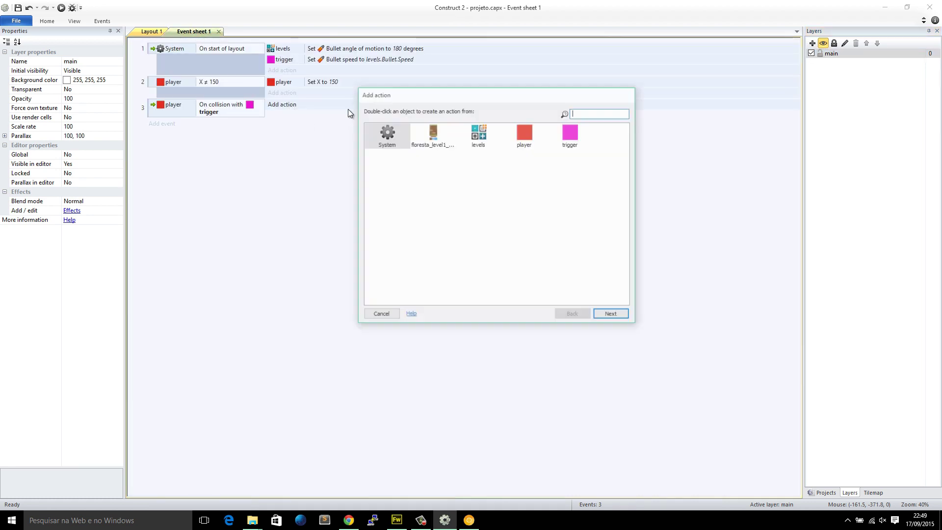
{"action": "double_click", "coordinate": [386, 135]}
{"action": "type", "text": "create"}
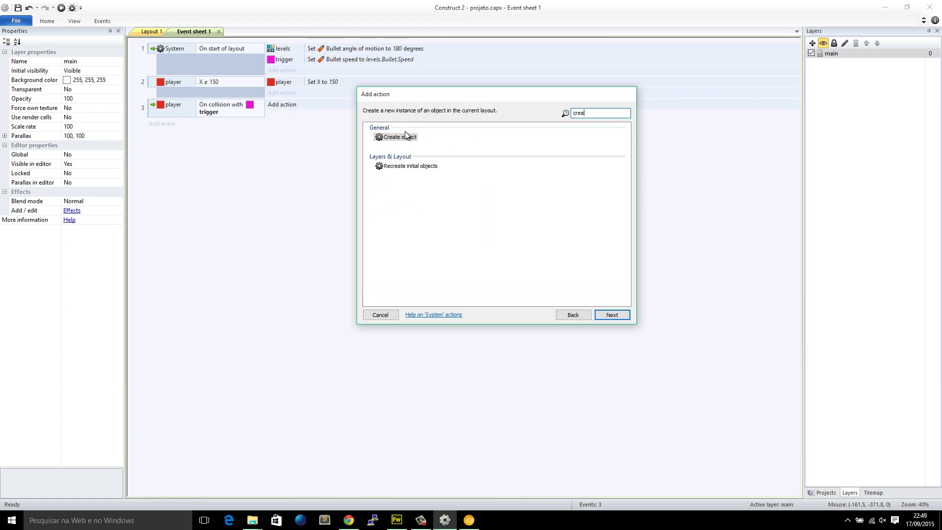
{"action": "double_click", "coordinate": [393, 137]}
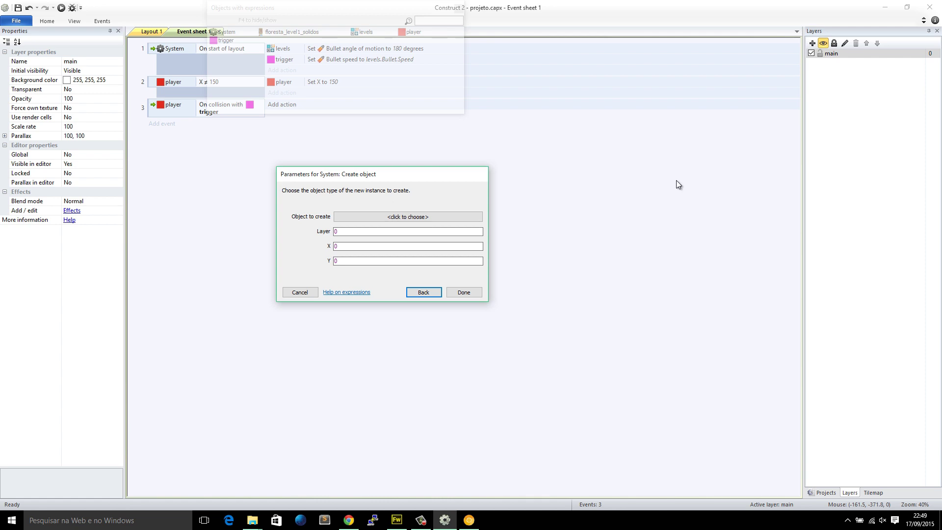
{"action": "left_click", "coordinate": [356, 218]}
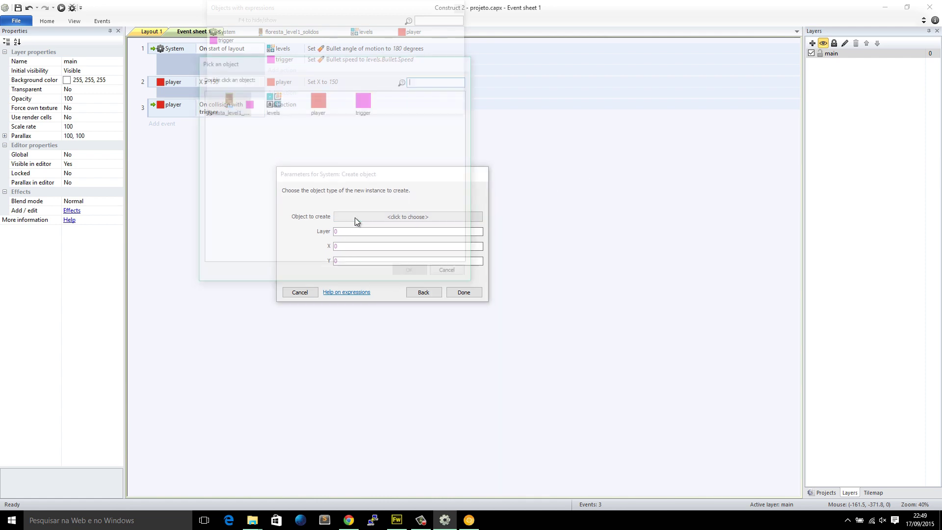
{"action": "left_click", "coordinate": [226, 105]}
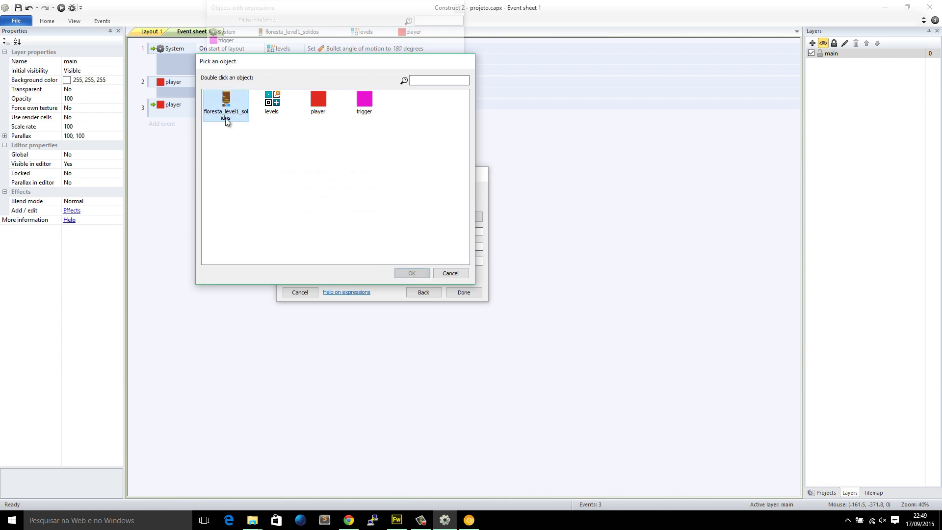
{"action": "left_click_drag", "start_coordinate": [252, 64], "coordinate": [443, 129]}
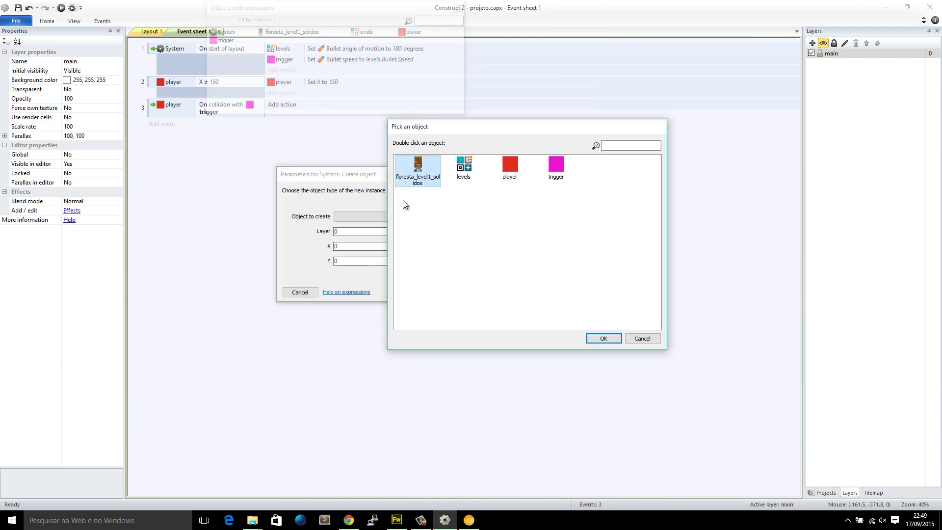
{"action": "double_click", "coordinate": [417, 172]}
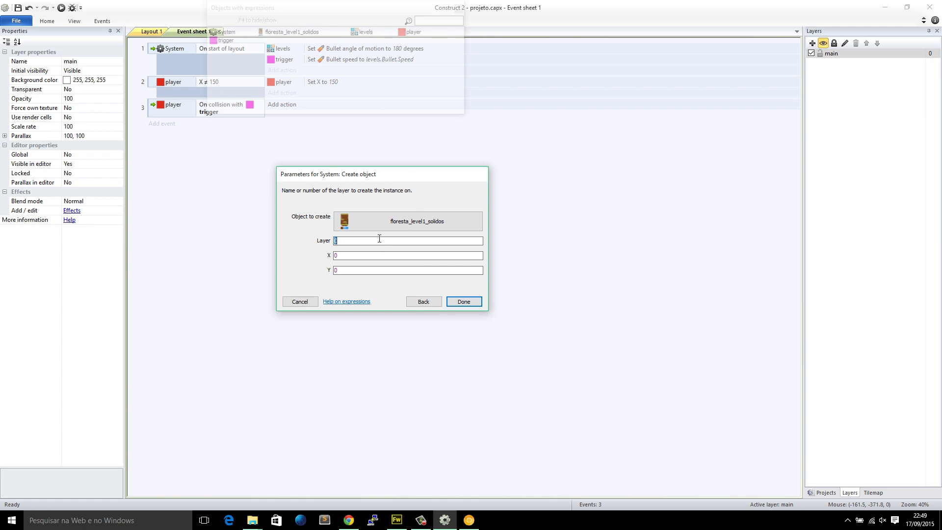
{"action": "type", "text": "\""}
{"action": "key", "text": "Return"}
{"action": "key", "text": "Tab"}
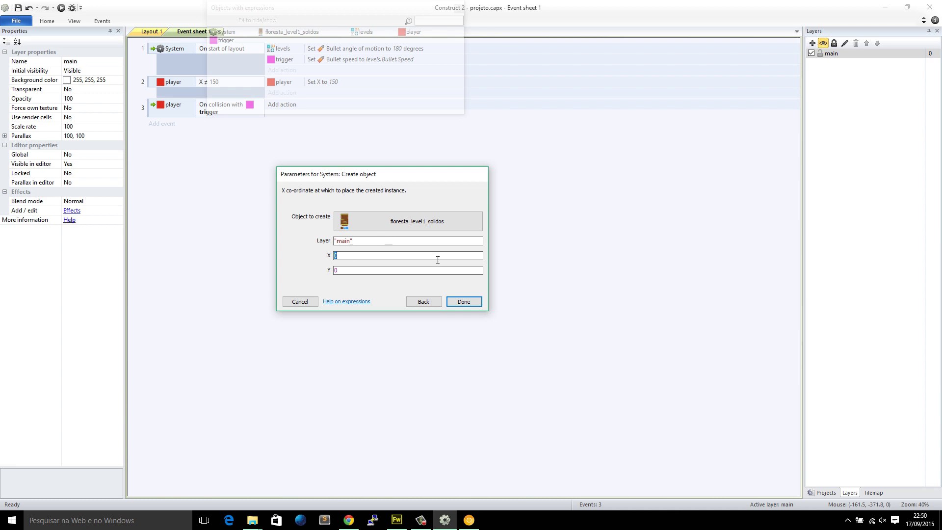
{"action": "left_click", "coordinate": [463, 302]}
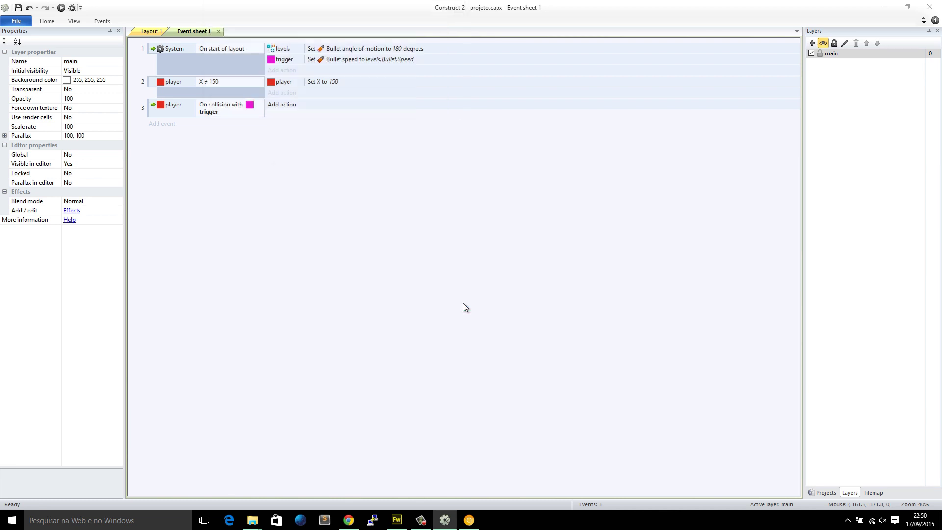
Examine the trigger's position relative to the end of the level in Layout 1, then return to Event sheet 1.
{"action": "left_click", "coordinate": [147, 31]}
{"action": "scroll", "coordinate": [238, 215], "scroll_direction": "right", "scroll_amount": 5}
{"action": "scroll", "coordinate": [362, 204], "scroll_direction": "right", "scroll_amount": 5}
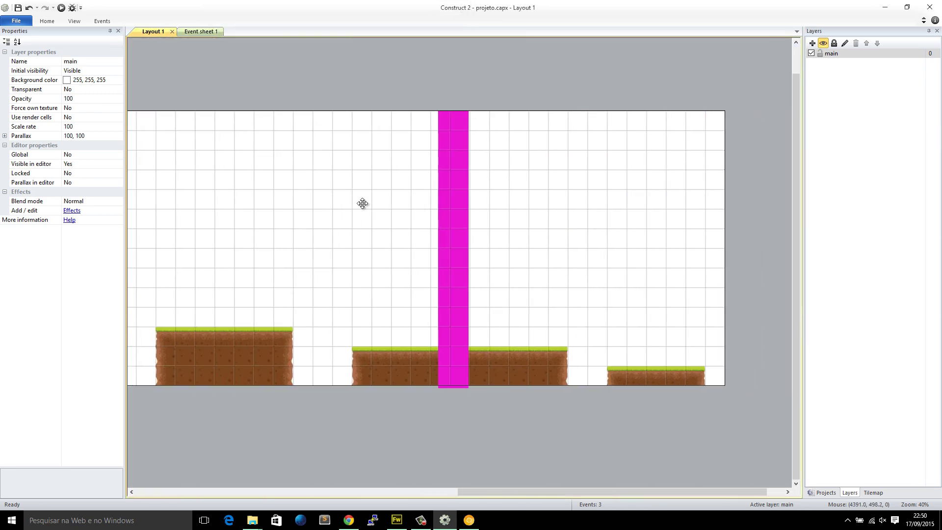
{"action": "left_click", "coordinate": [464, 399]}
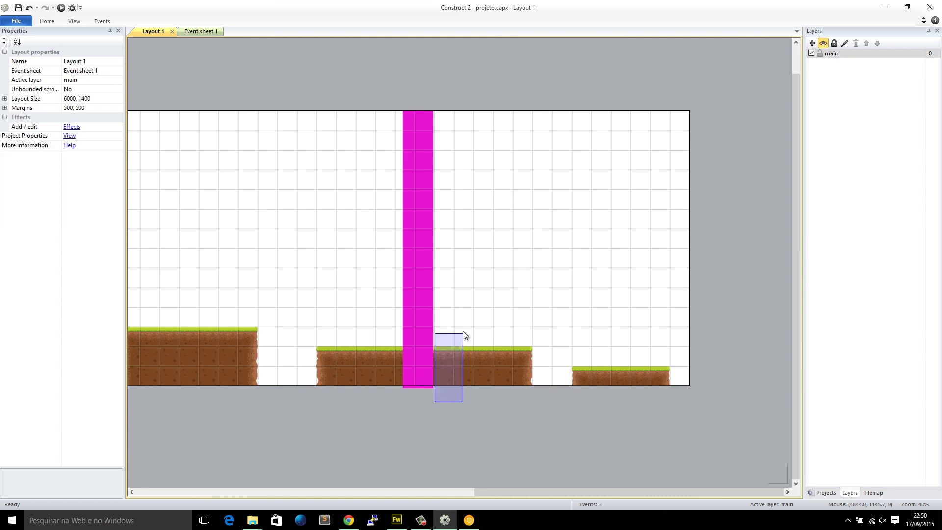
{"action": "left_click_drag", "start_coordinate": [446, 352], "coordinate": [458, 408]}
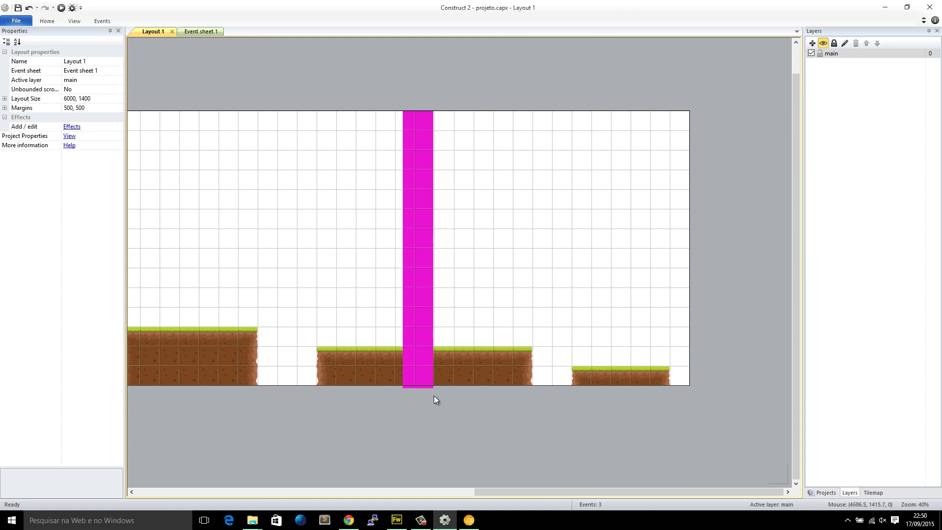
{"action": "left_click_drag", "start_coordinate": [689, 357], "coordinate": [698, 373]}
{"action": "key", "text": "ctrl+z"}
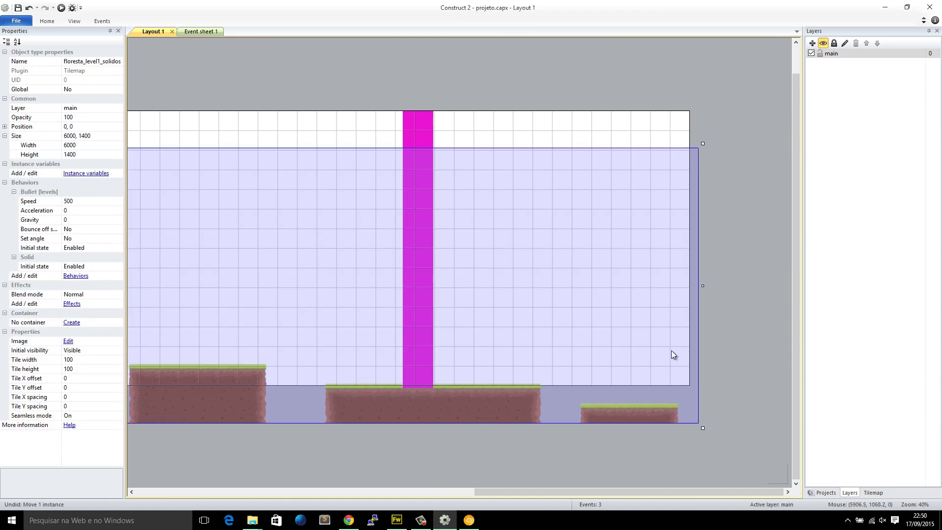
{"action": "key", "text": "ctrl+Tab"}
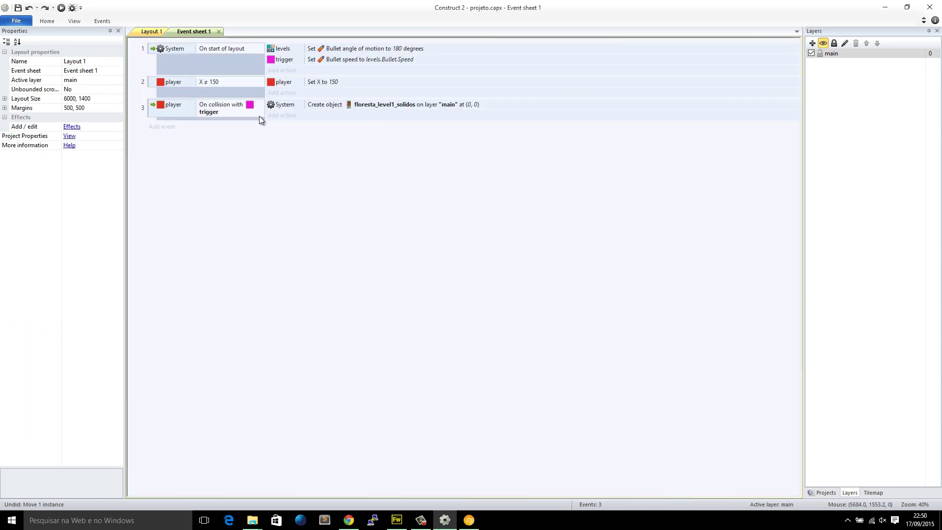
Run a browser preview of Layout 1 and make the player jump across the platforms past the trigger to the level's end.
{"action": "left_click", "coordinate": [151, 32]}
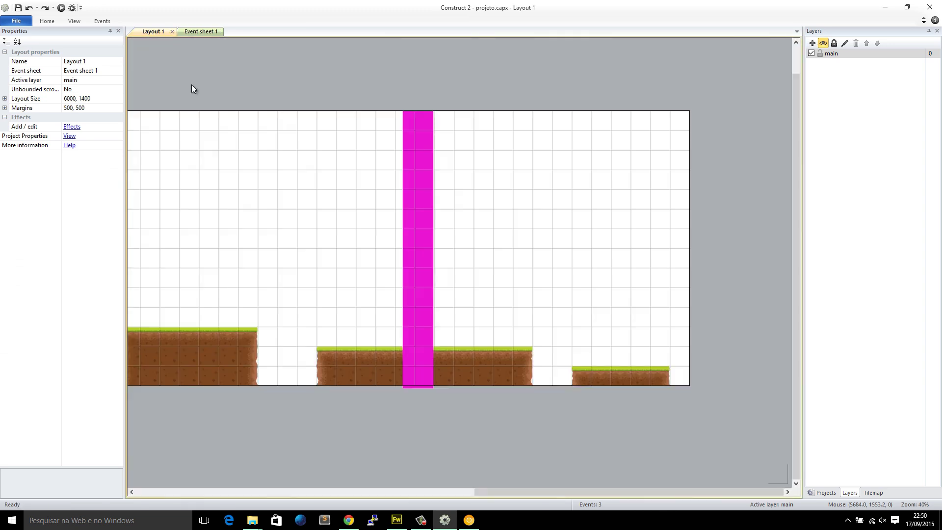
{"action": "left_click", "coordinate": [62, 8]}
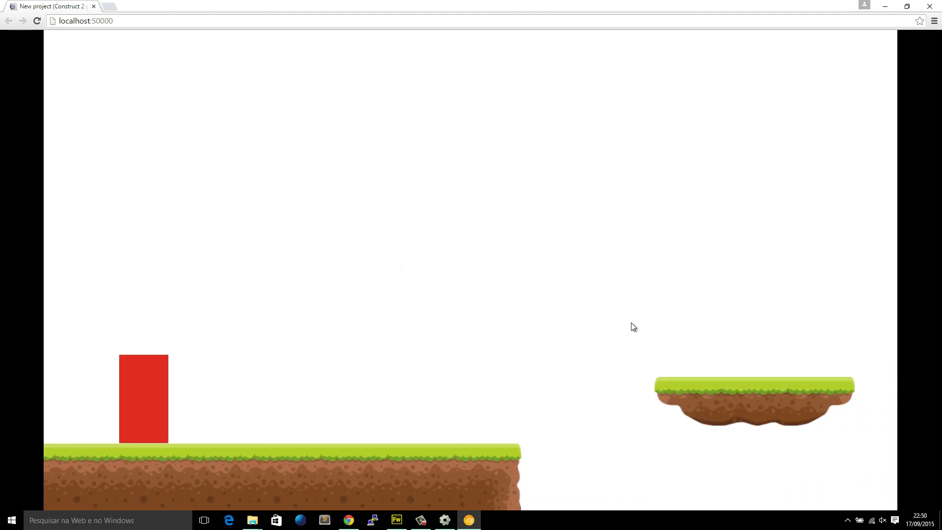
{"action": "key", "text": "Up"}
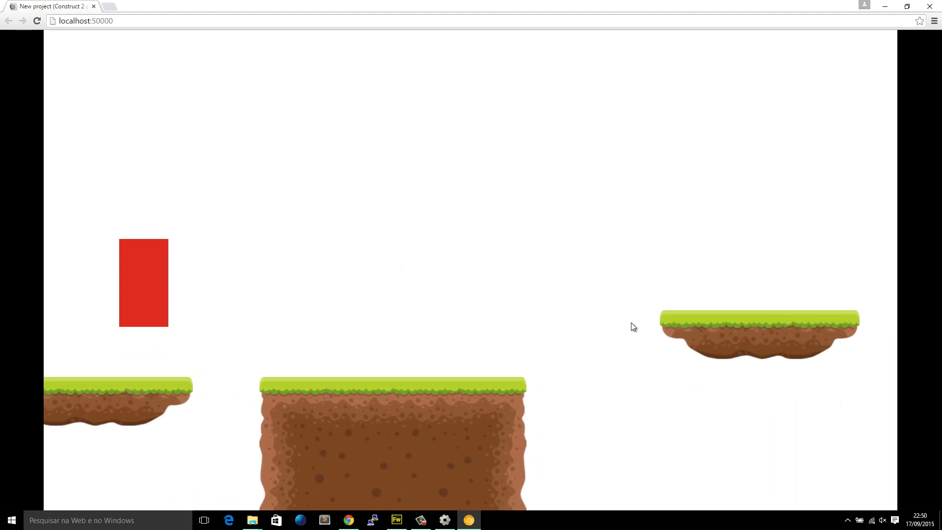
{"action": "key", "text": "Up"}
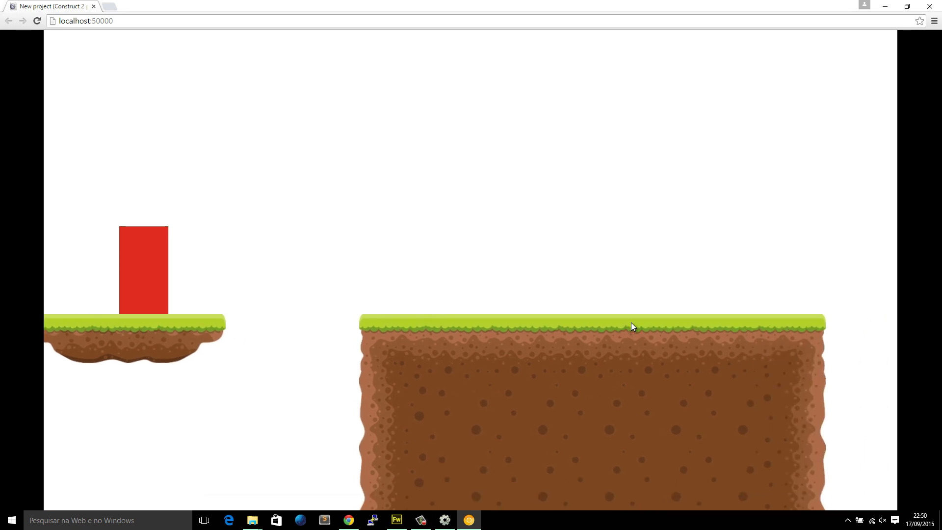
{"action": "key", "text": "Up"}
{"action": "key", "text": "Up"}
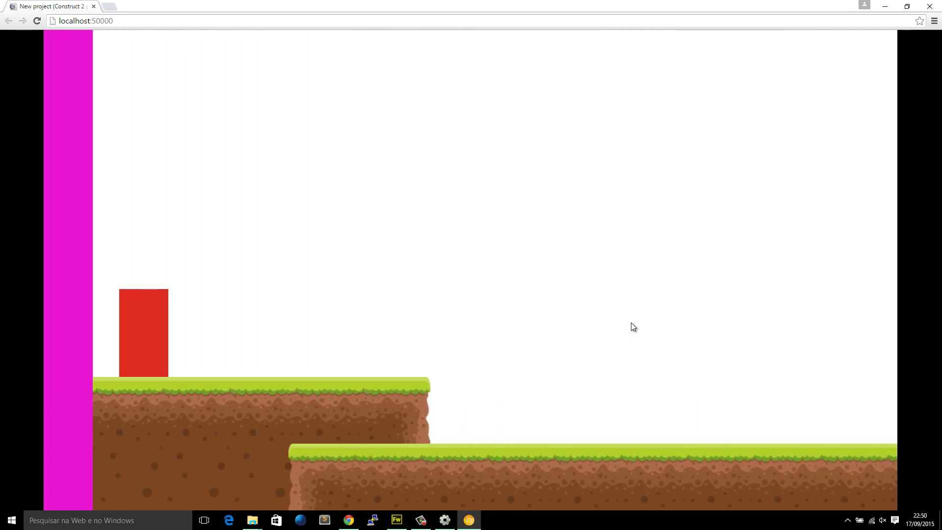
{"action": "key", "text": "Up"}
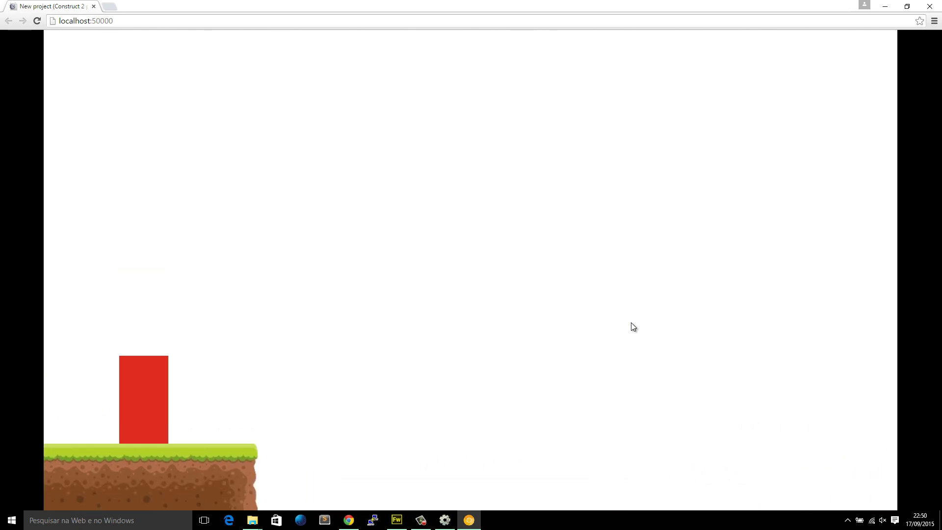
{"action": "key", "text": "Up"}
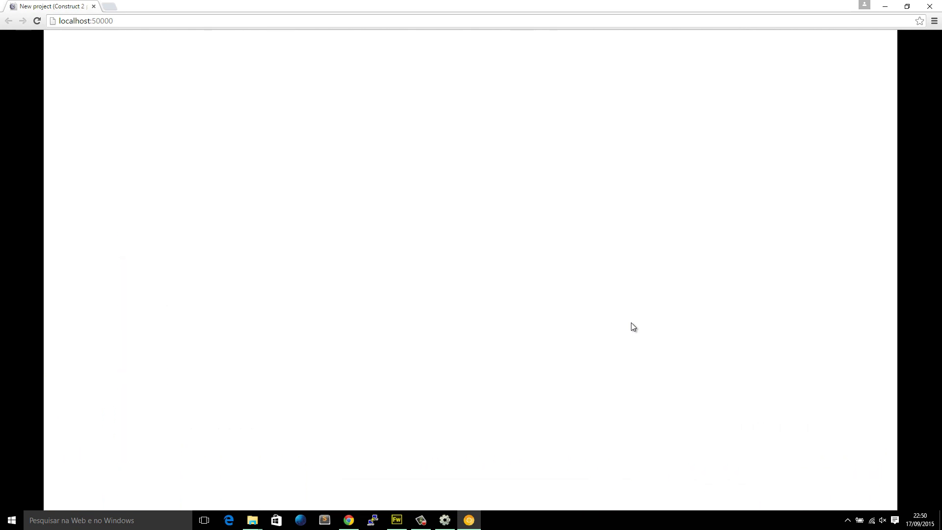
Back in Construct 2, copy the levels action Set Bullet angle of motion to 180 degrees into the player–trigger collision event.
{"action": "left_click", "coordinate": [444, 521]}
{"action": "left_click", "coordinate": [202, 33]}
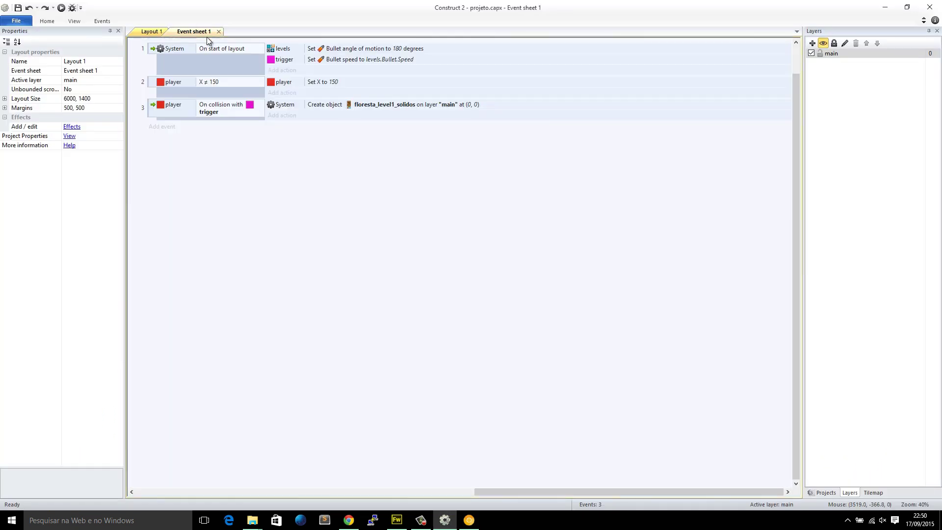
{"action": "left_click", "coordinate": [337, 57]}
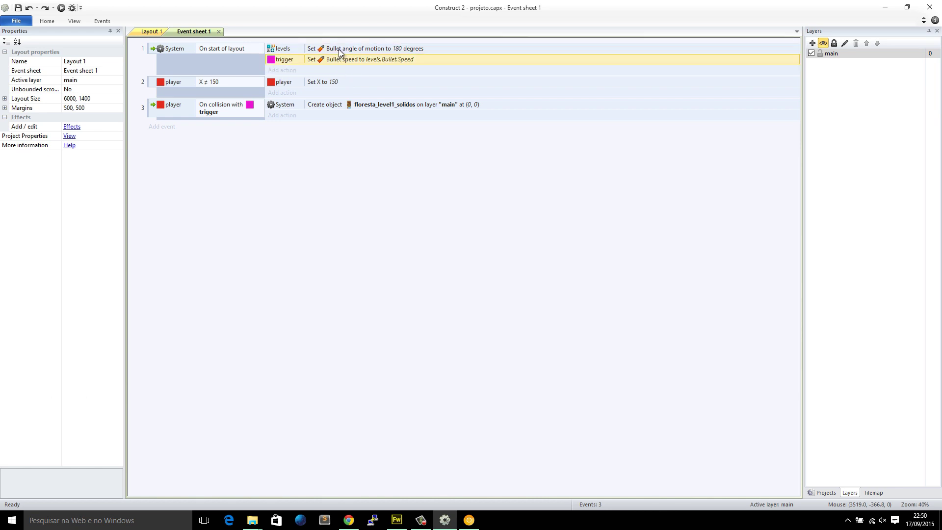
{"action": "left_click", "coordinate": [319, 105]}
{"action": "left_click", "coordinate": [351, 181]}
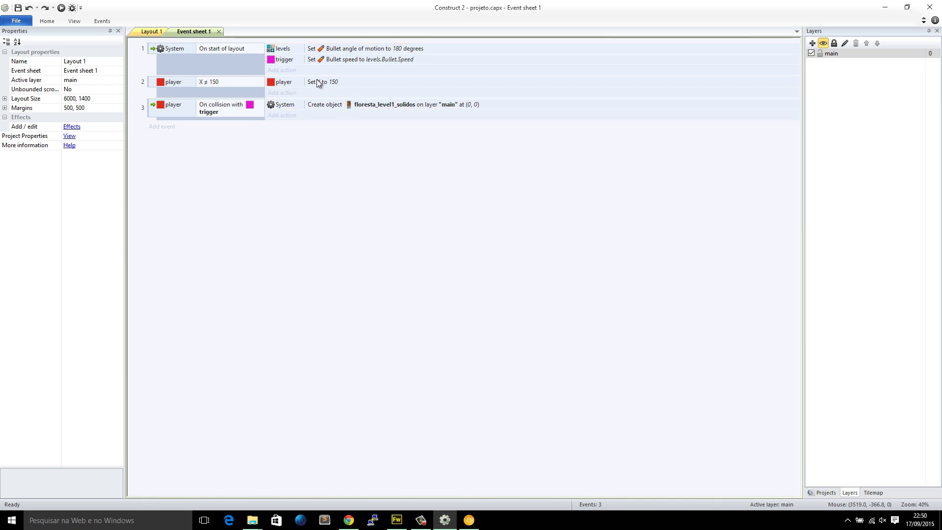
{"action": "left_click", "coordinate": [340, 49]}
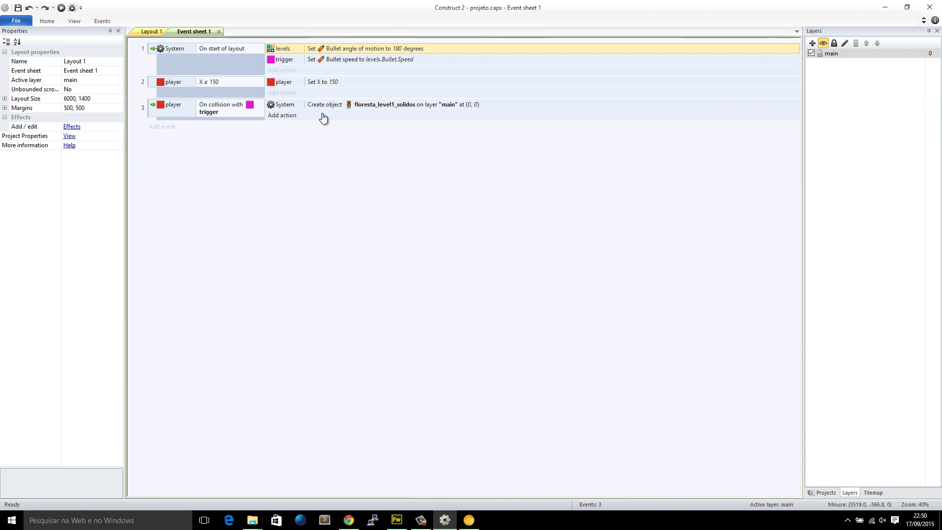
{"action": "left_click", "coordinate": [323, 105]}
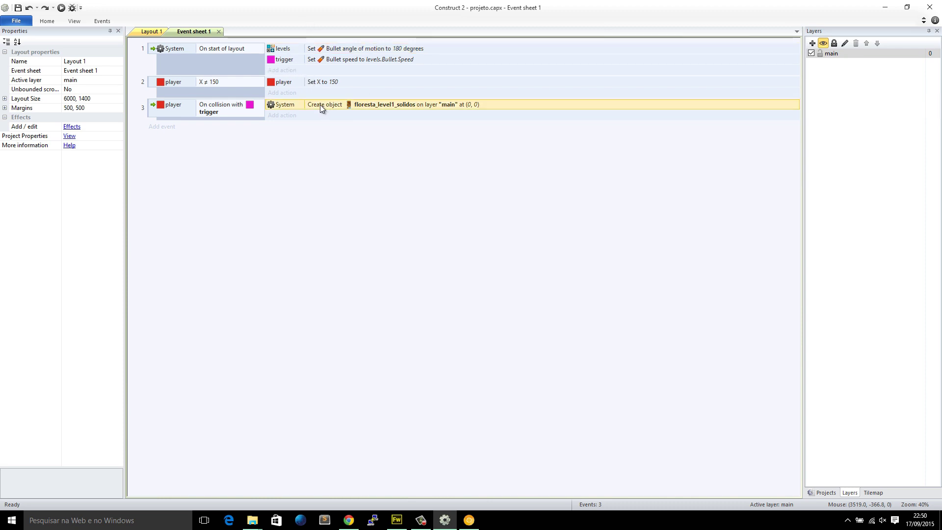
{"action": "key", "text": "ctrl+v"}
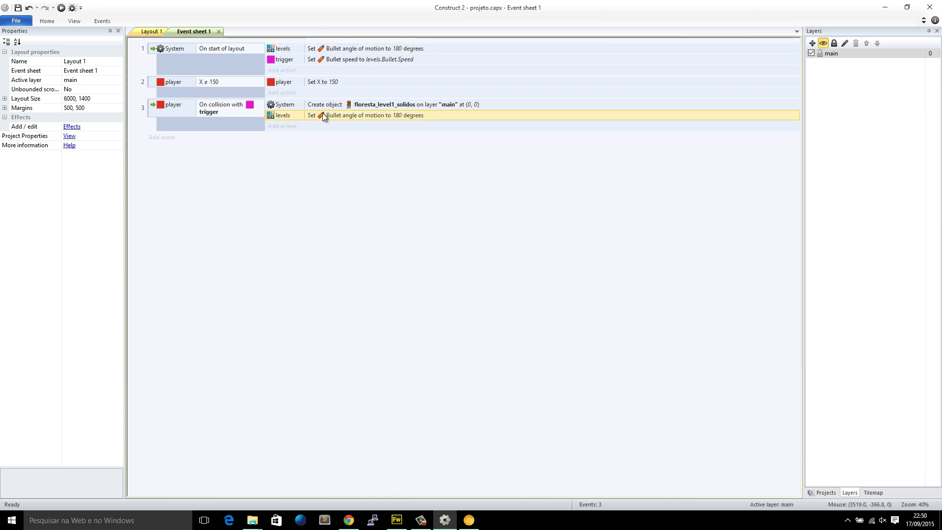
Run a browser preview of Layout 1, make the player jump across the first platforms, and return to Construct 2's Event sheet 1.
{"action": "left_click", "coordinate": [143, 33]}
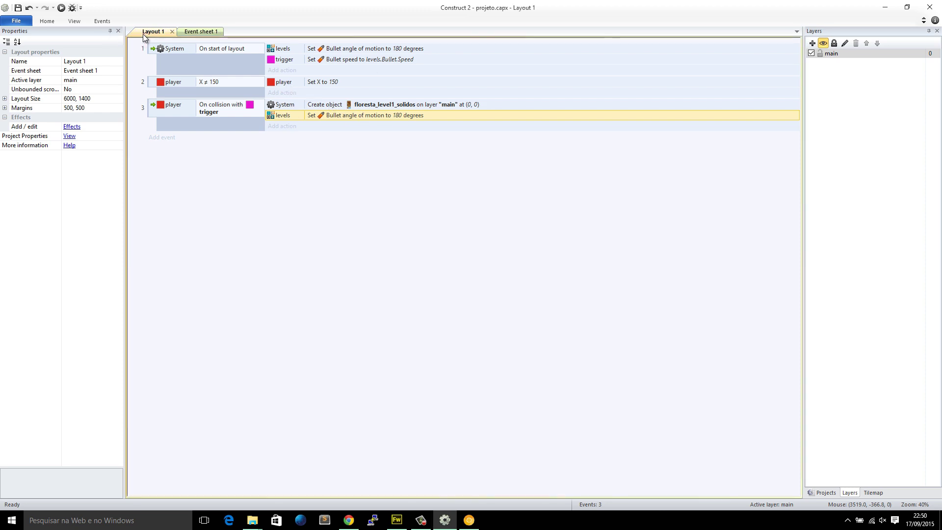
{"action": "left_click", "coordinate": [192, 32]}
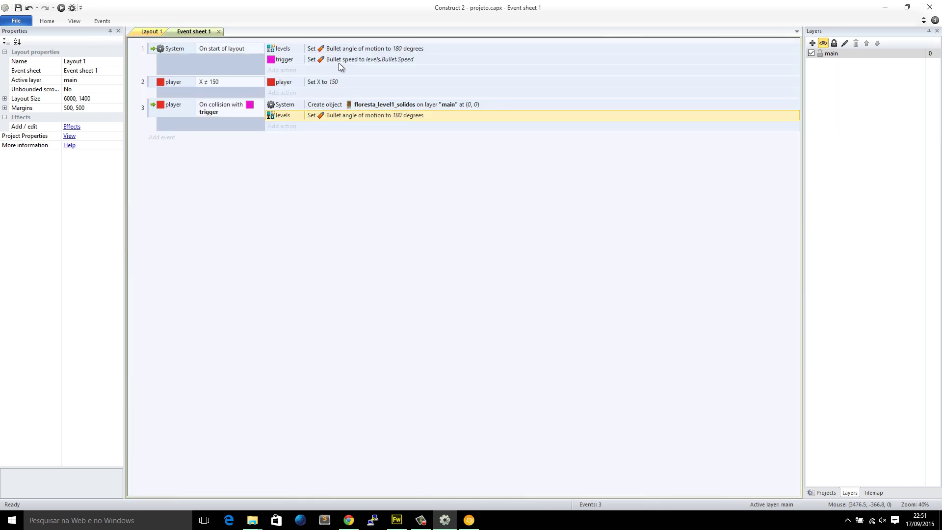
{"action": "left_click", "coordinate": [151, 31]}
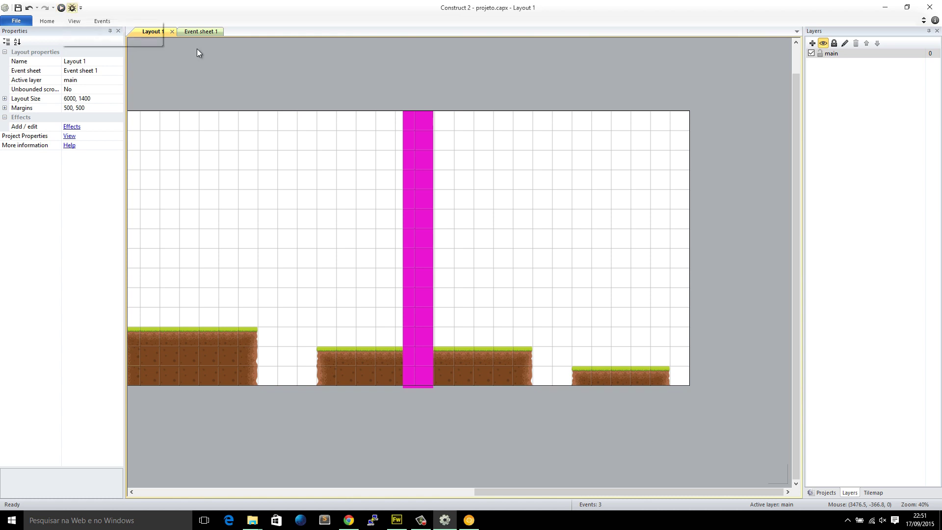
{"action": "left_click", "coordinate": [199, 32]}
{"action": "left_click", "coordinate": [154, 31]}
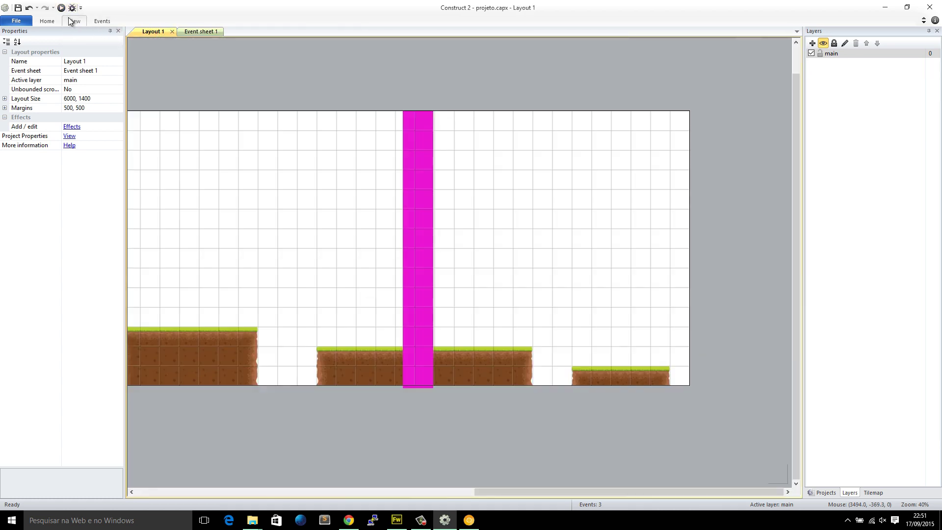
{"action": "left_click", "coordinate": [61, 8]}
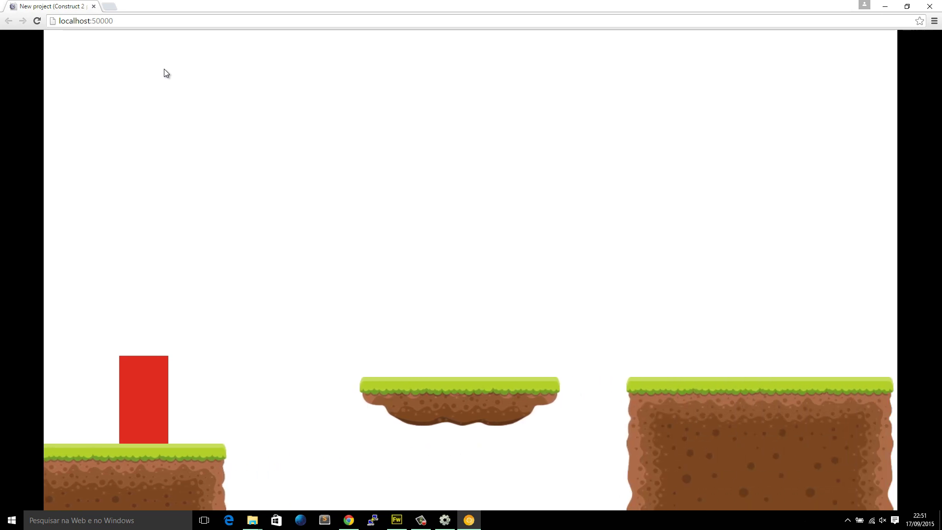
{"action": "key", "text": "Up"}
{"action": "key", "text": "Up"}
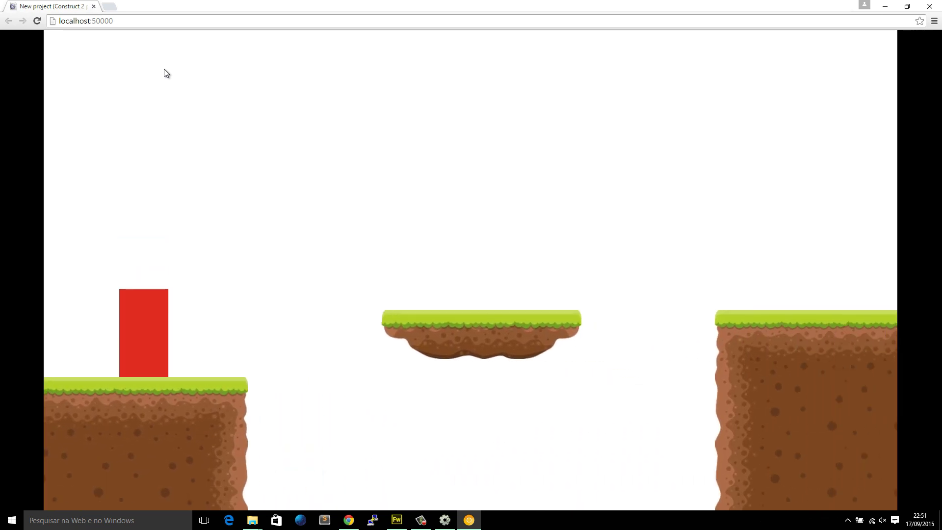
{"action": "key", "text": "Up"}
{"action": "key", "text": "Up"}
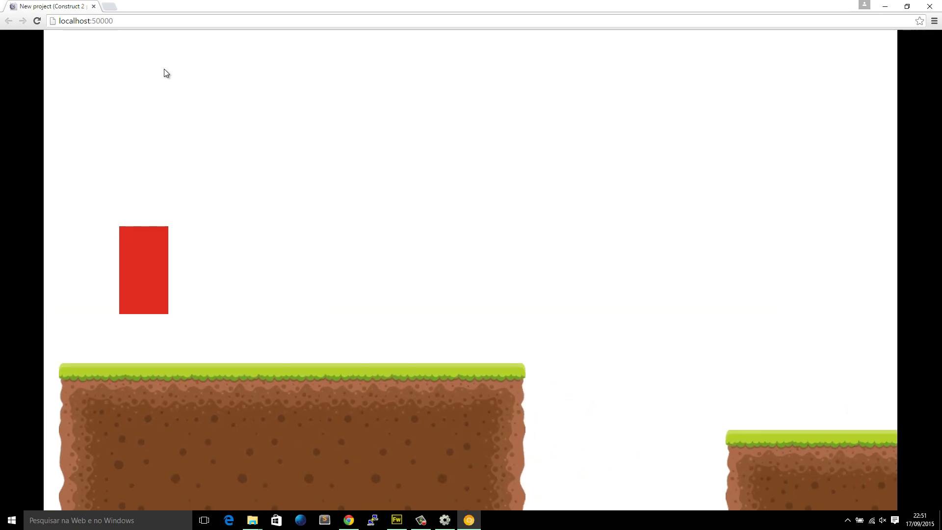
{"action": "key", "text": "Up"}
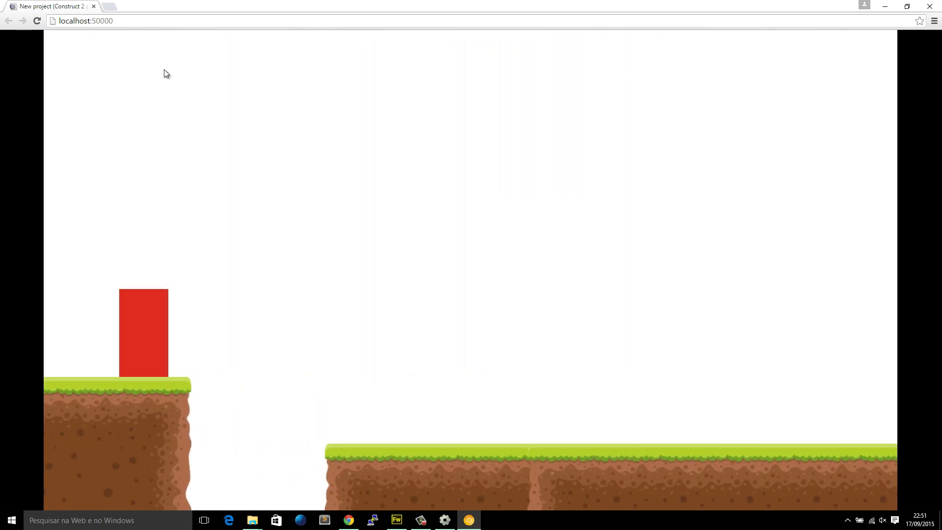
{"action": "key", "text": "Up"}
{"action": "key", "text": "alt+Tab"}
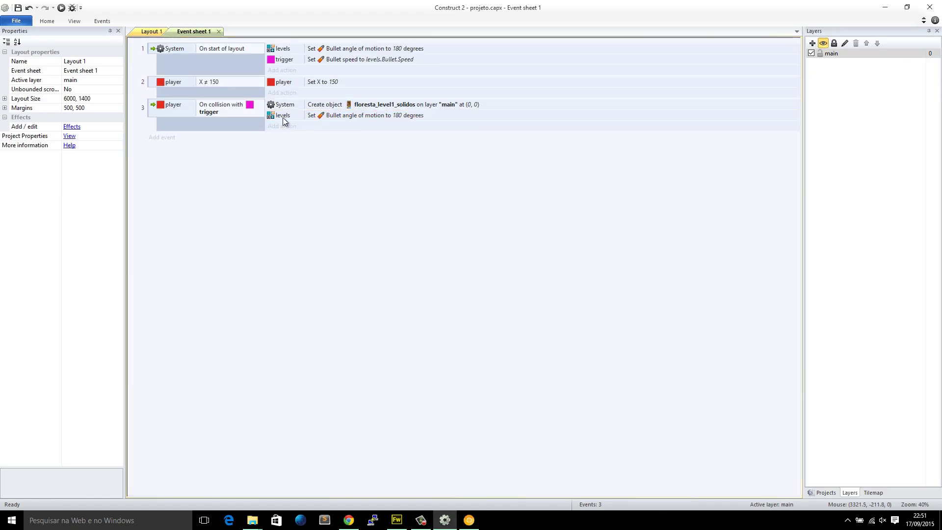
{"action": "left_click", "coordinate": [321, 115]}
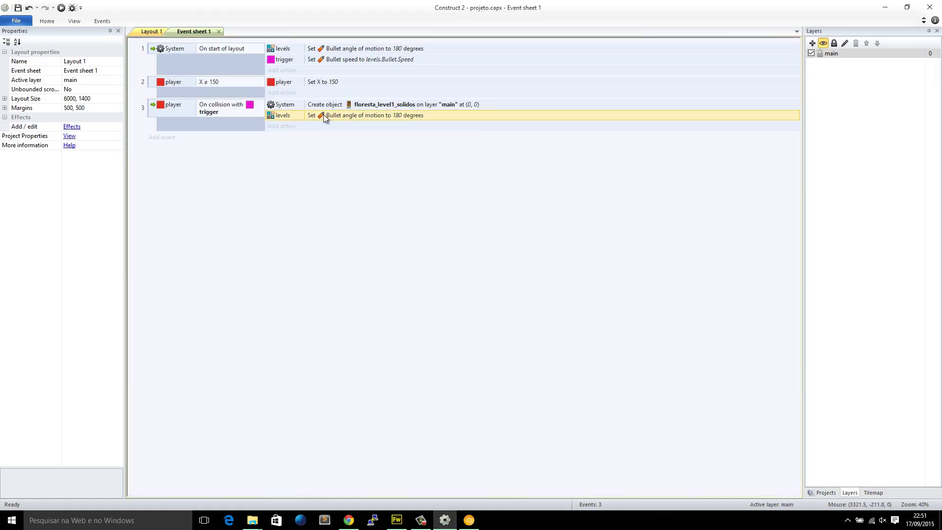
{"action": "double_click", "coordinate": [341, 117]}
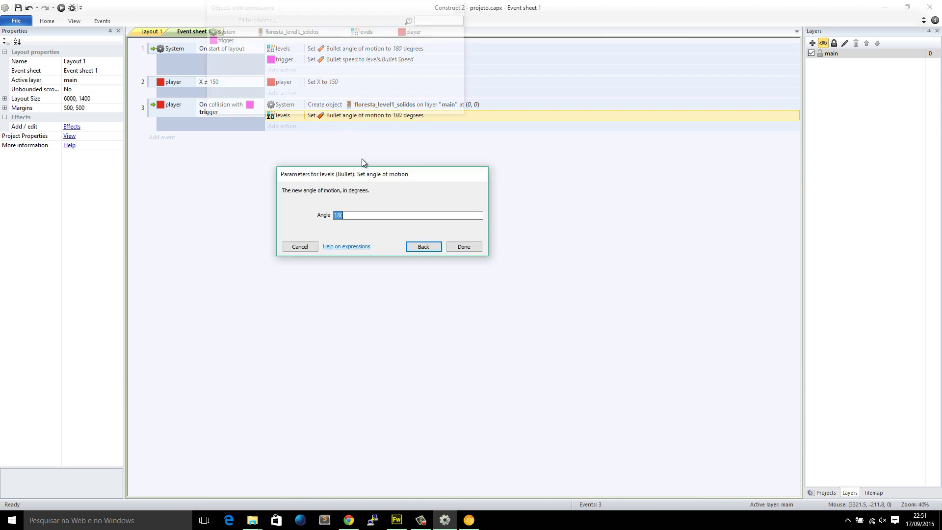
{"action": "left_click", "coordinate": [300, 247]}
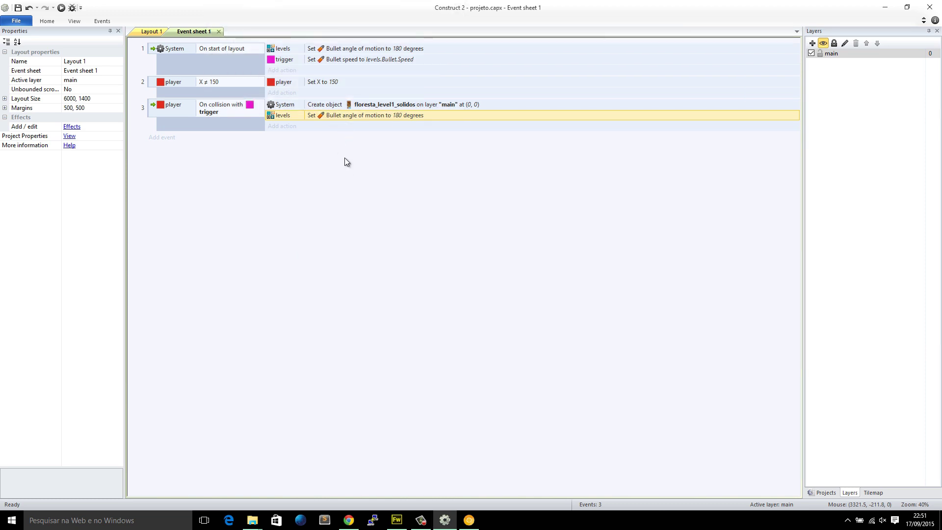
{"action": "right_click", "coordinate": [374, 114]}
{"action": "left_click", "coordinate": [397, 238]}
Move the trigger in Layout 1 close to the player at the level's start, at about X 866, Y 705.
{"action": "left_click", "coordinate": [151, 31]}
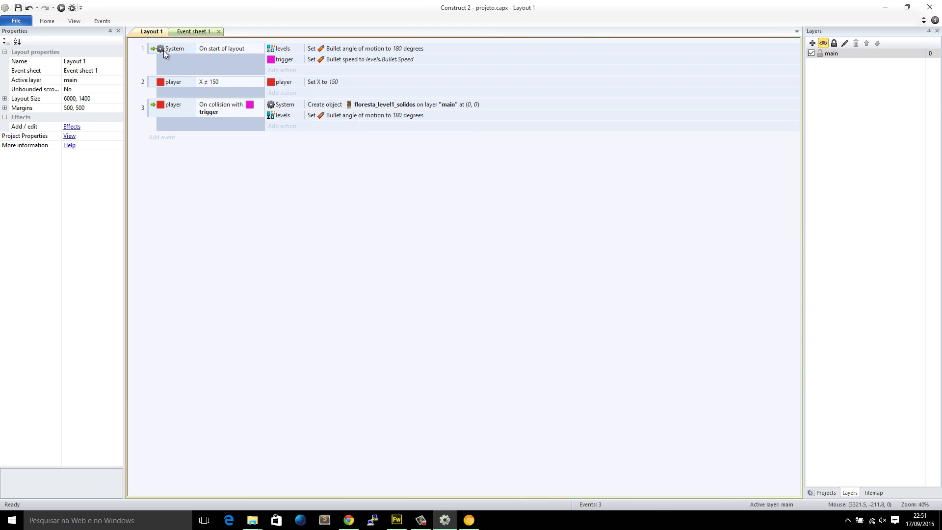
{"action": "left_click_drag", "start_coordinate": [657, 187], "coordinate": [307, 196]}
{"action": "middle_click_drag", "start_coordinate": [307, 196], "coordinate": [741, 214]}
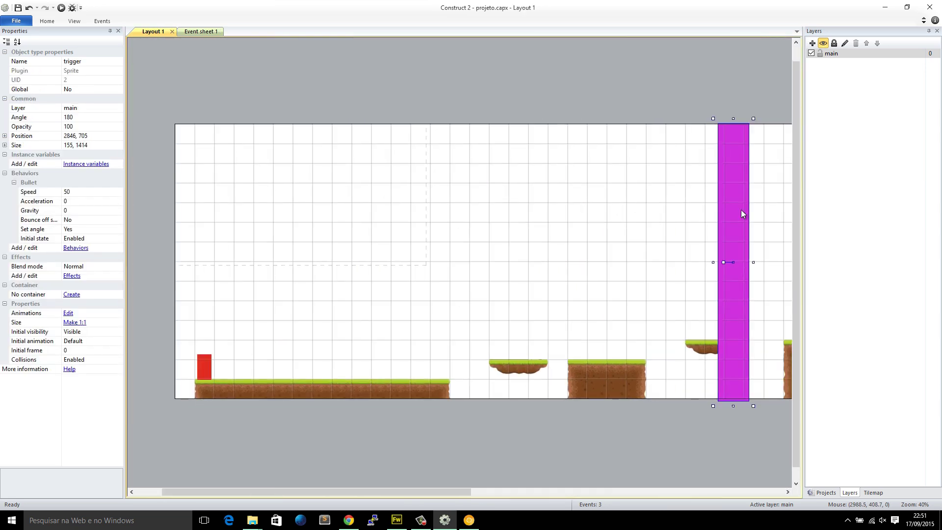
{"action": "left_click_drag", "start_coordinate": [608, 218], "coordinate": [337, 218]}
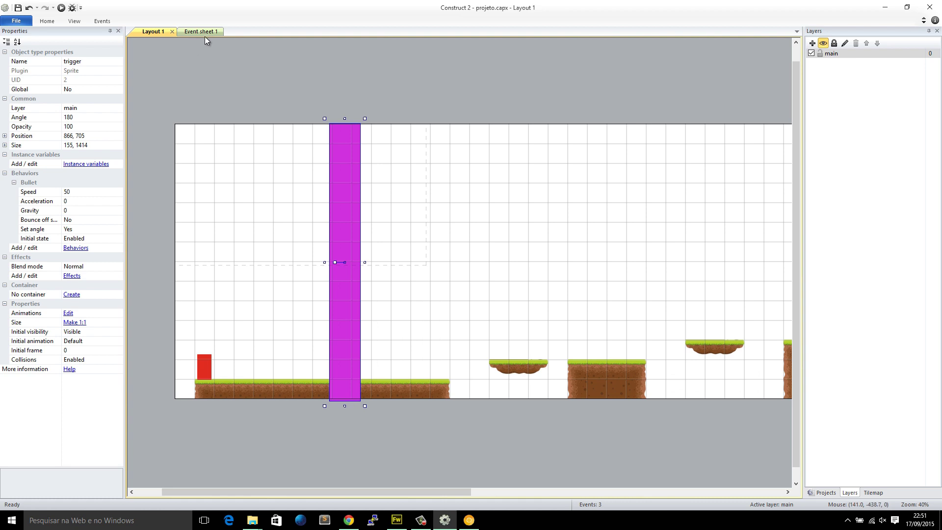
Shift the floresta_level1_solidos tilemap up to Y -373, copy its position value, and undo the move.
{"action": "left_click_drag", "start_coordinate": [251, 383], "coordinate": [252, 314]}
{"action": "left_click", "coordinate": [75, 126]}
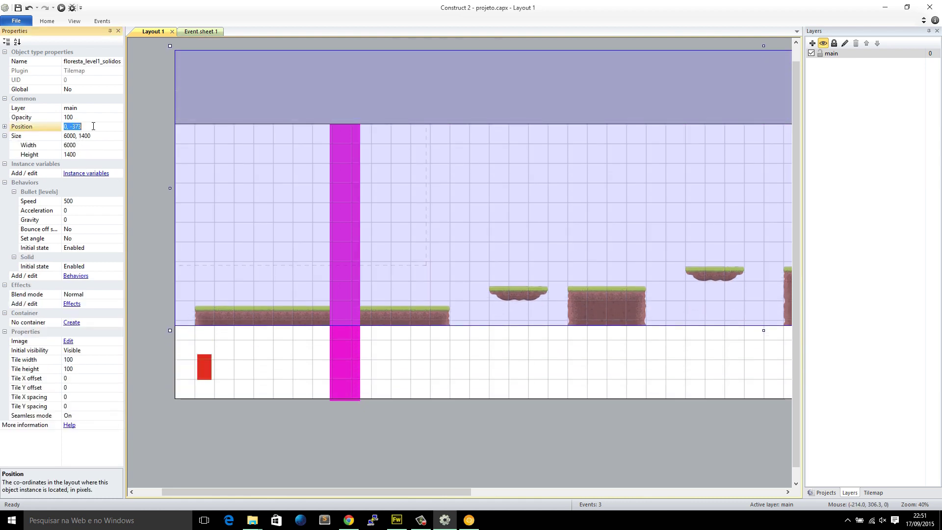
{"action": "left_click_drag", "start_coordinate": [67, 127], "coordinate": [119, 158]}
{"action": "key", "text": "ctrl+c"}
{"action": "left_click", "coordinate": [148, 167]}
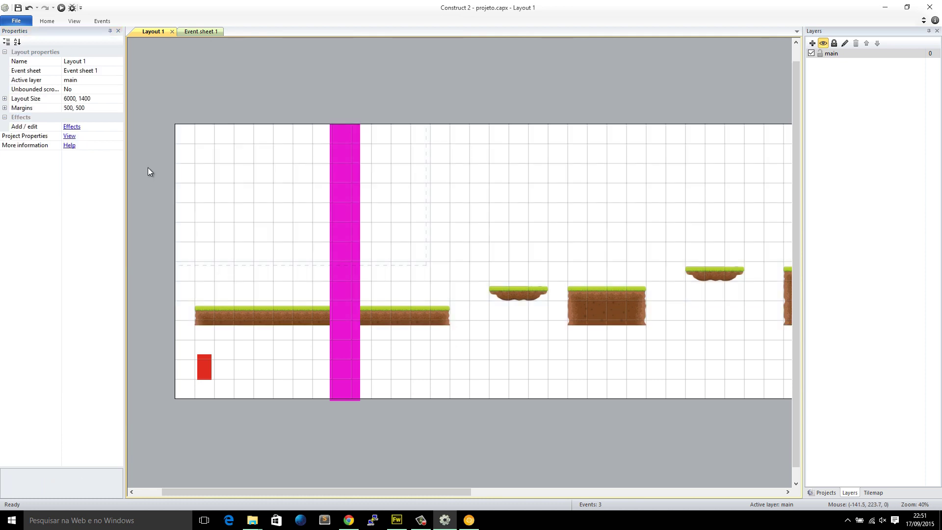
{"action": "key", "text": "ctrl+z"}
Set the Y coordinate of the collision event's Create object action to -373 using the copied position.
{"action": "left_click", "coordinate": [207, 32]}
{"action": "double_click", "coordinate": [324, 114]}
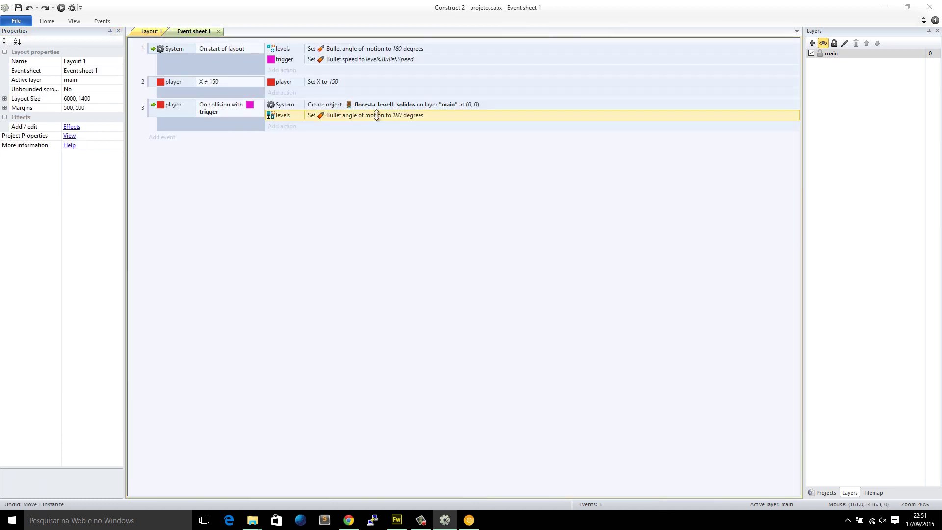
{"action": "key", "text": "Escape"}
{"action": "double_click", "coordinate": [475, 104]}
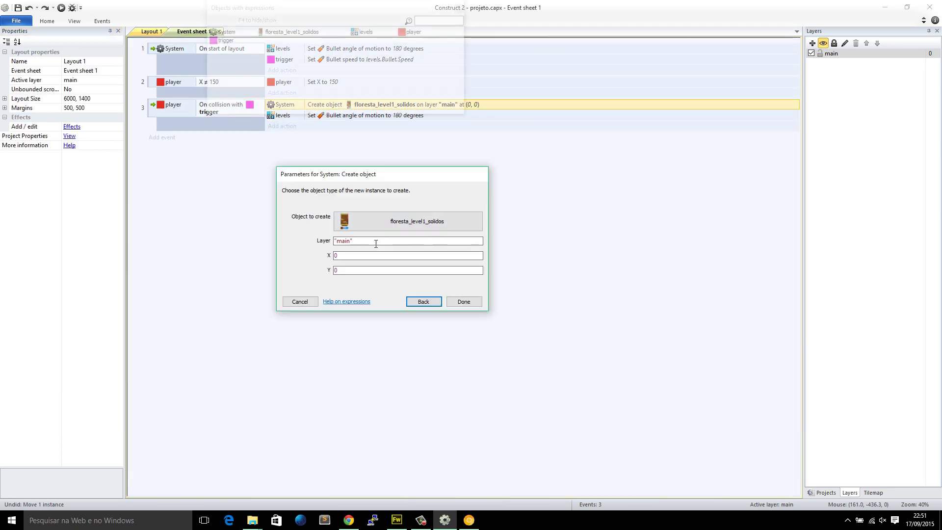
{"action": "left_click", "coordinate": [331, 271]}
{"action": "key", "text": "ctrl+v"}
{"action": "left_click", "coordinate": [337, 270]}
{"action": "key", "text": "BackSpace"}
{"action": "key", "text": "BackSpace"}
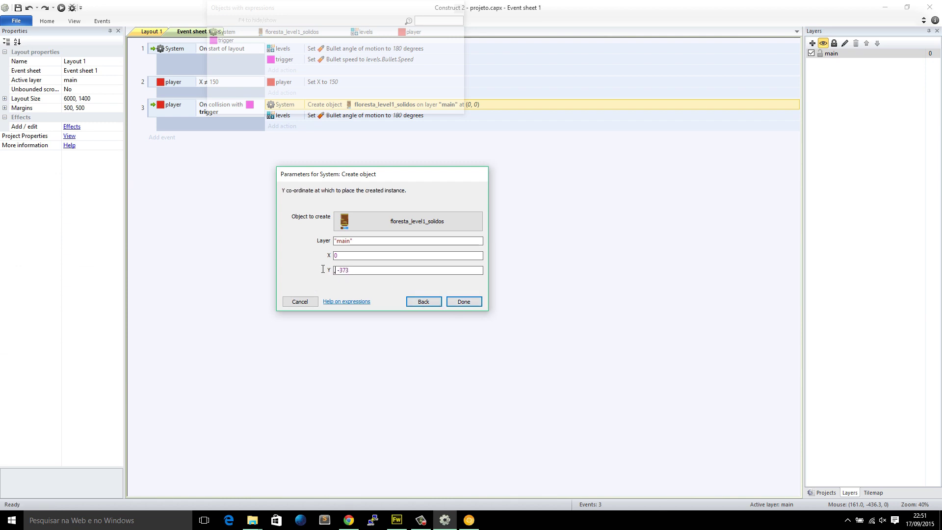
{"action": "left_click", "coordinate": [463, 302]}
Preview Layout 1 in the browser to check the level created on trigger contact, then return to Event sheet 1 in Construct 2.
{"action": "key", "text": "ctrl+Tab"}
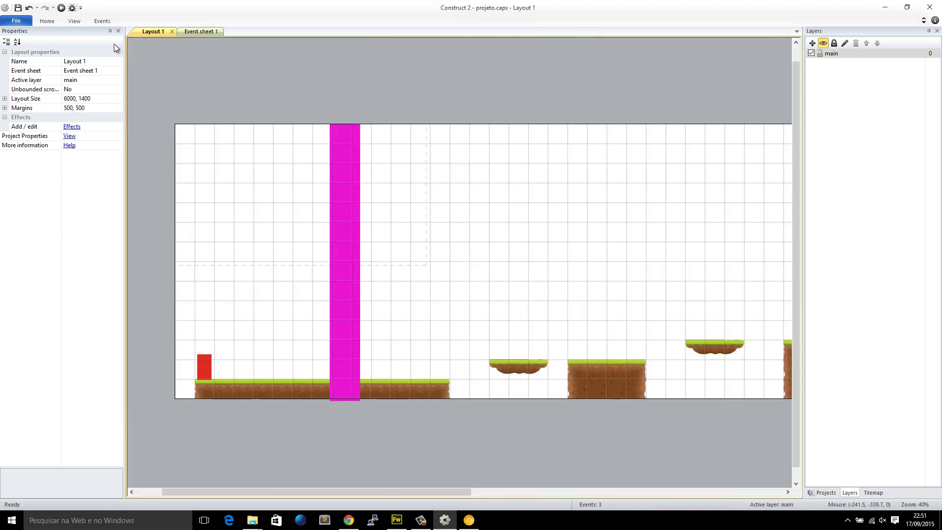
{"action": "key", "text": "ctrl+Tab"}
{"action": "key", "text": "ctrl+Tab"}
{"action": "left_click", "coordinate": [62, 8]}
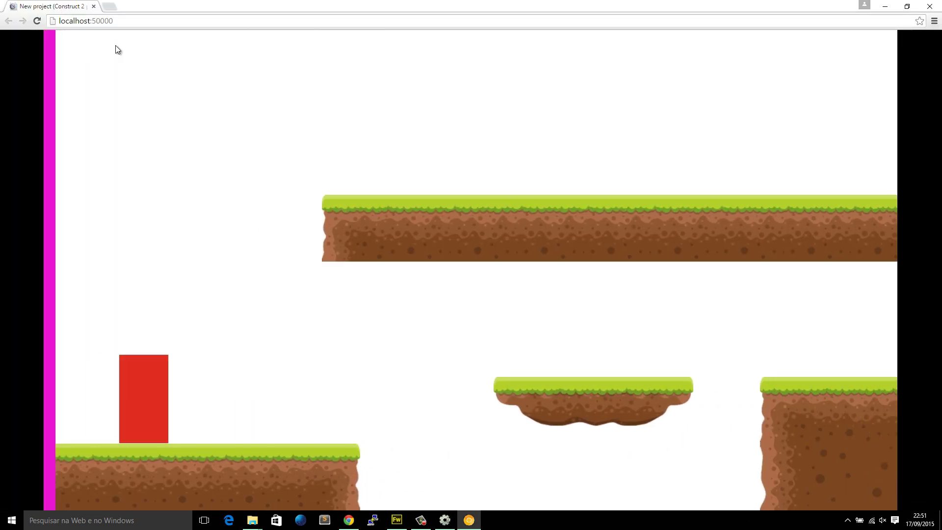
{"action": "key", "text": "alt+Tab"}
{"action": "key", "text": "ctrl+Tab"}
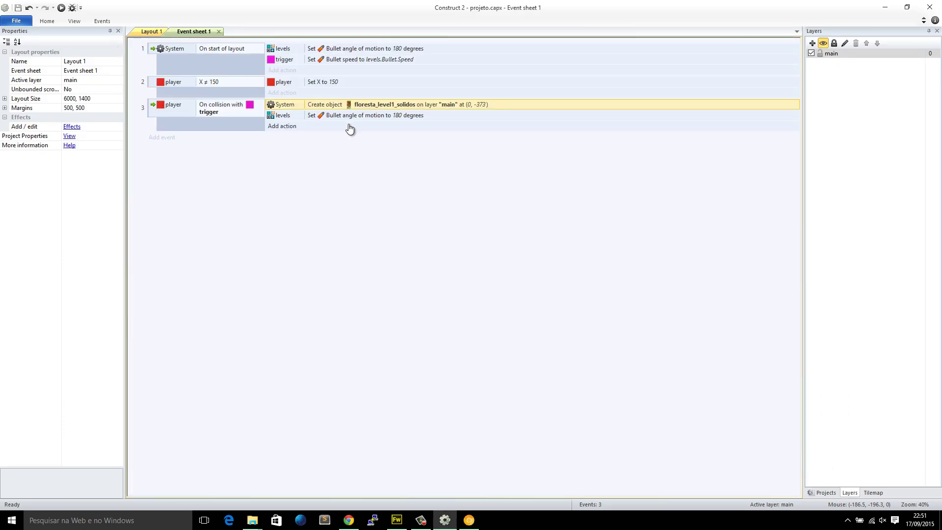
Try a preview with the levels angle-of-motion action placed before Create object in the collision event, then undo the reordering.
{"action": "left_click", "coordinate": [343, 115]}
{"action": "left_click_drag", "start_coordinate": [339, 113], "coordinate": [339, 103]}
{"action": "left_click", "coordinate": [149, 31]}
{"action": "left_click", "coordinate": [60, 8]}
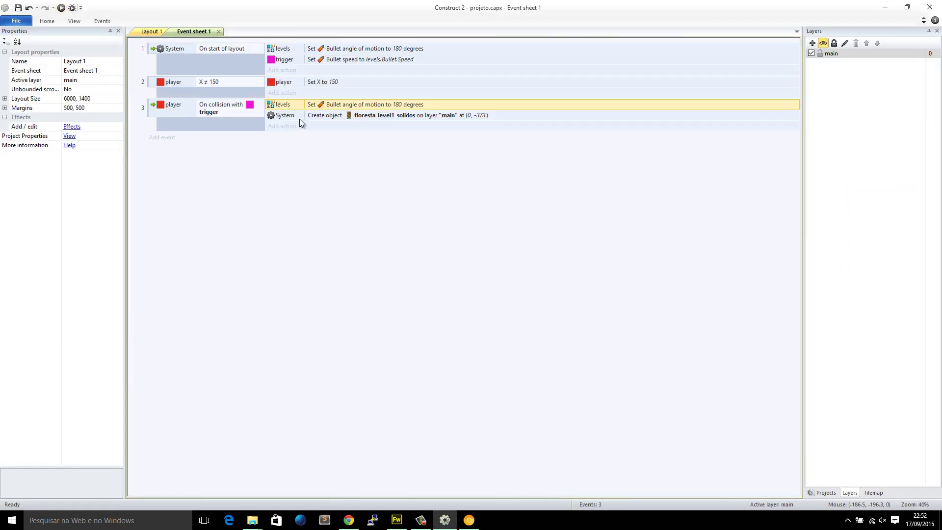
{"action": "key", "text": "ctrl+z"}
Delete the levels Set Bullet angle of motion action from the player–trigger collision event.
{"action": "left_click", "coordinate": [330, 115]}
{"action": "right_click", "coordinate": [335, 115]}
{"action": "left_click", "coordinate": [384, 236]}
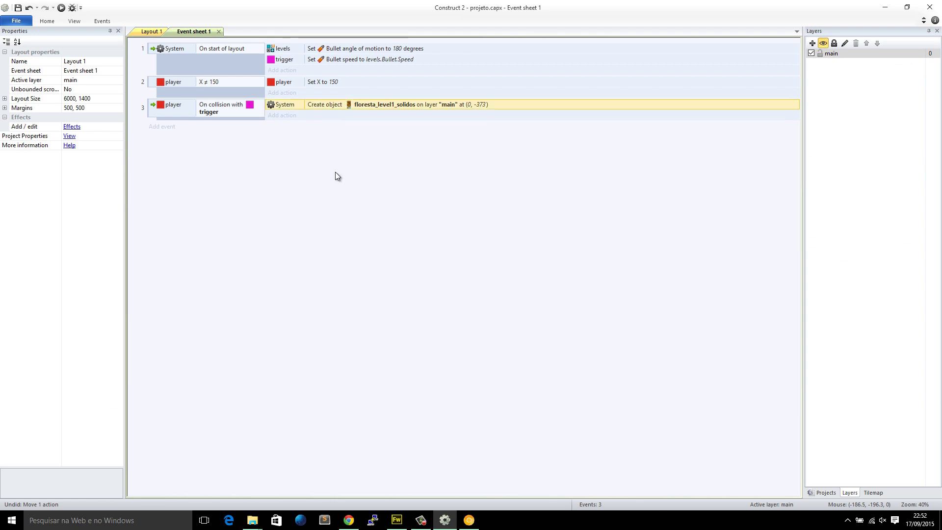
Add a floresta_level1_solidos Set Bullet angle of motion action to the collision event with the angle 1800.
{"action": "left_click", "coordinate": [314, 115]}
{"action": "left_click", "coordinate": [429, 138]}
{"action": "double_click", "coordinate": [430, 139]}
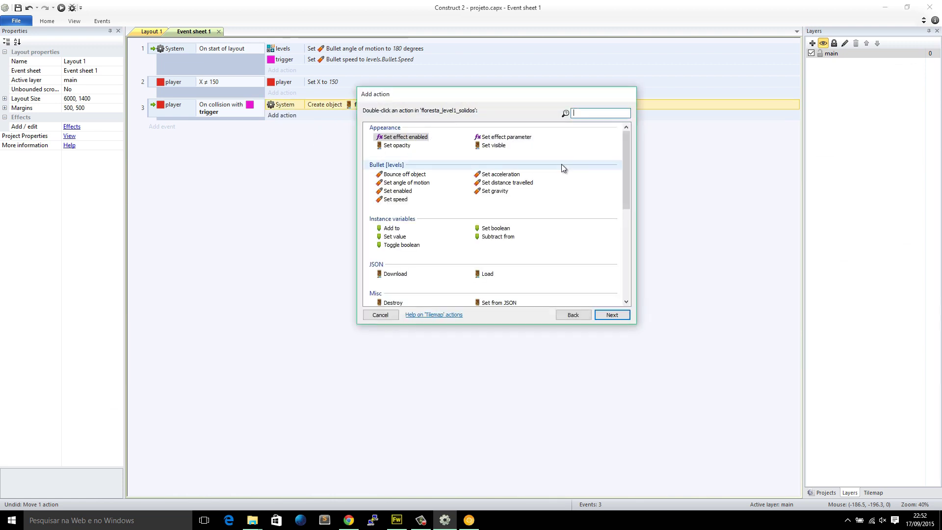
{"action": "scroll", "coordinate": [562, 162], "scroll_direction": "down", "scroll_amount": 1}
{"action": "scroll", "coordinate": [560, 157], "scroll_direction": "up", "scroll_amount": 1}
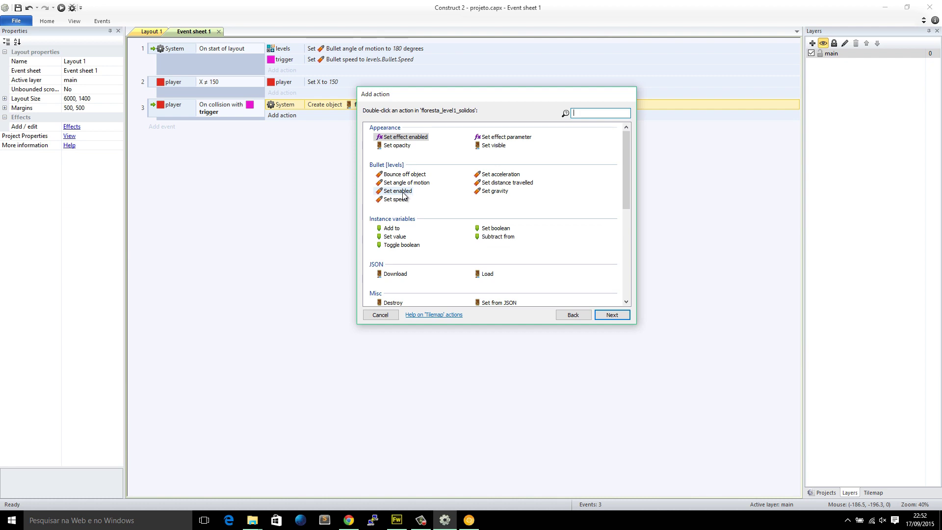
{"action": "type", "text": "angle"}
{"action": "key", "text": "Return"}
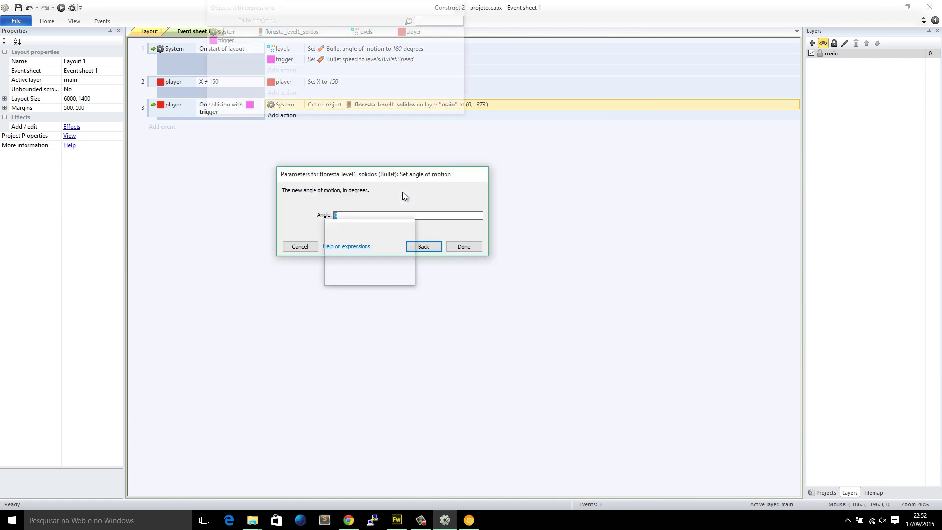
{"action": "type", "text": "1800"}
{"action": "key", "text": "Return"}
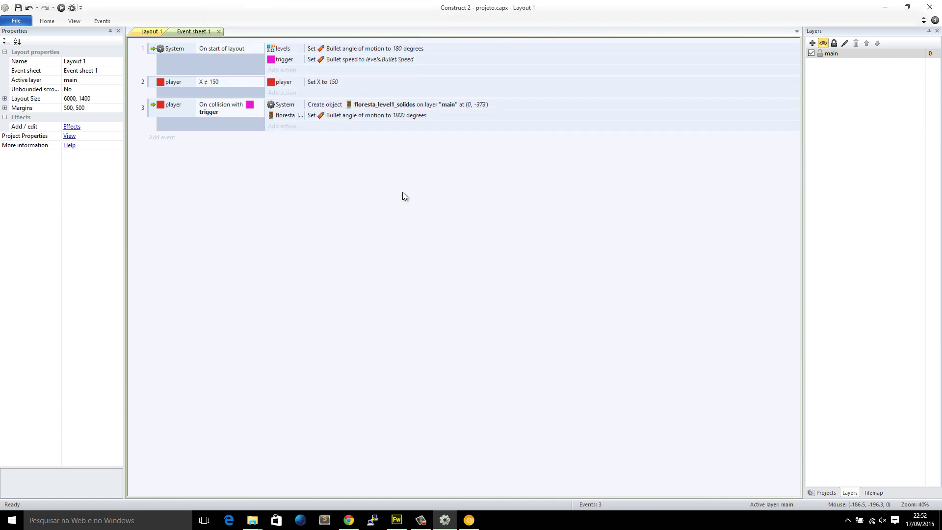
Run a browser preview of Layout 1, make the player jump as the trigger passes, and return to Construct 2.
{"action": "left_click", "coordinate": [151, 31]}
{"action": "left_click", "coordinate": [61, 8]}
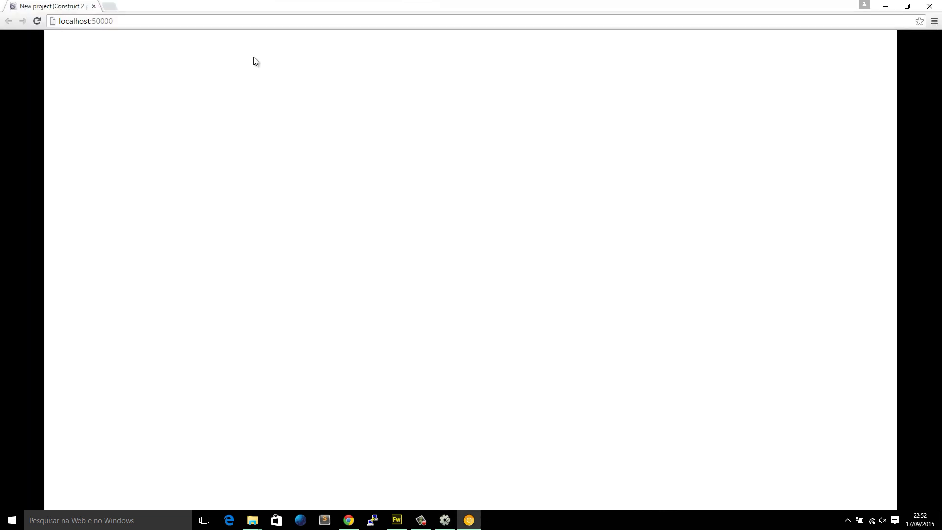
{"action": "key", "text": "Up"}
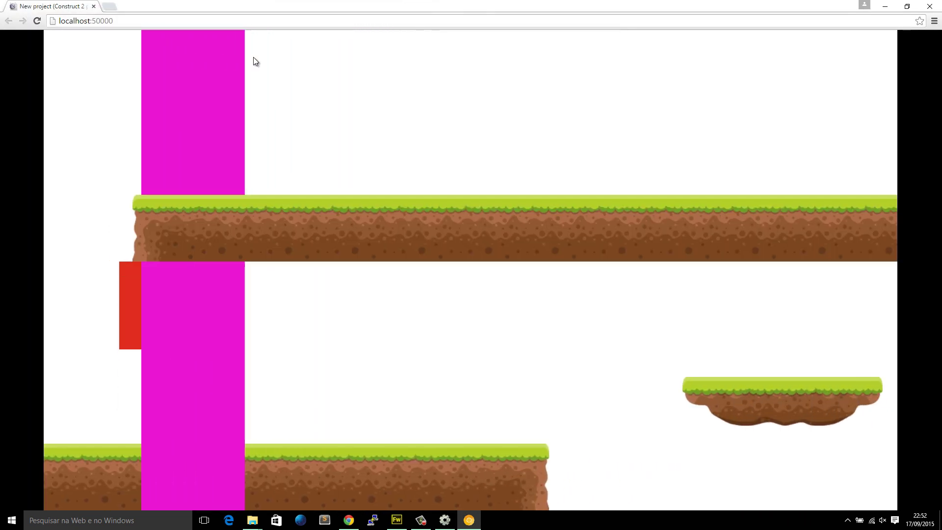
{"action": "key", "text": "Up"}
{"action": "key", "text": "alt+Tab"}
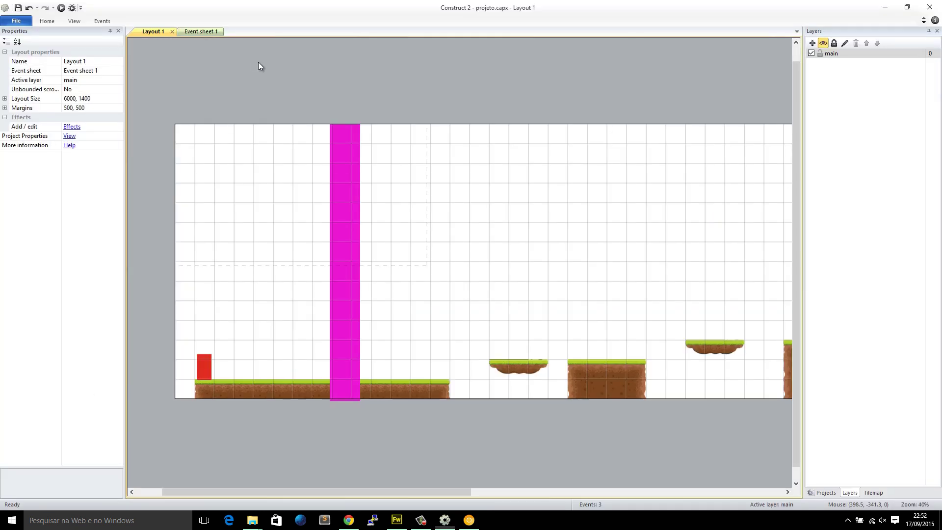
Set the floresta_level1_solidos angle of motion in the collision event to 180 degrees and return to Layout 1.
{"action": "key", "text": "ctrl+Tab"}
{"action": "left_click", "coordinate": [415, 117]}
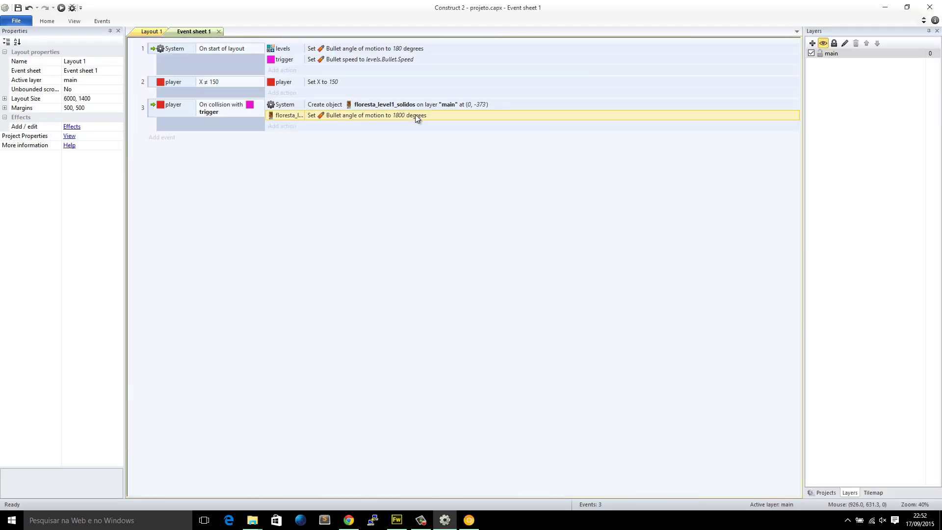
{"action": "double_click", "coordinate": [415, 116]}
{"action": "left_click", "coordinate": [367, 219]}
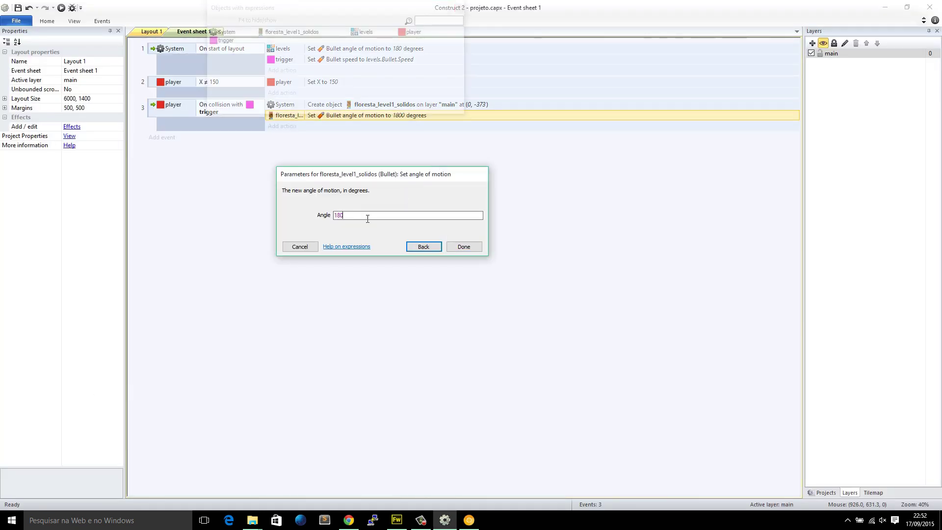
{"action": "key", "text": "Return"}
{"action": "left_click", "coordinate": [151, 32]}
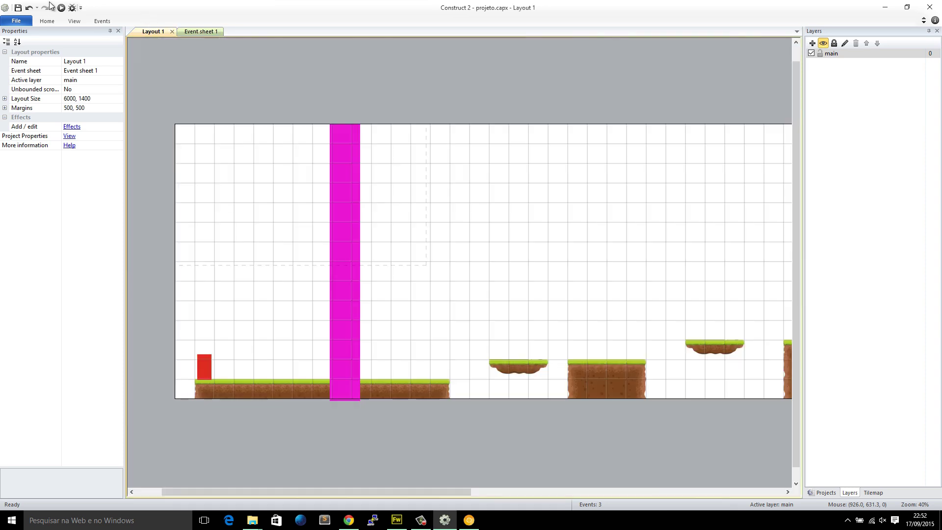
Run a browser preview of Layout 1 and undo the recent edits back through the trigger's move and the action pasted into the collision event.
{"action": "left_click", "coordinate": [61, 8]}
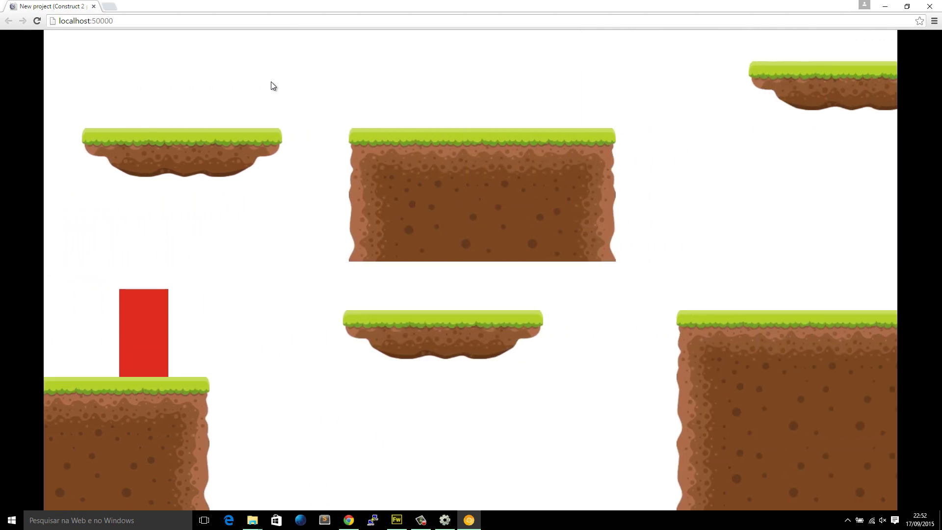
{"action": "key", "text": "alt+Tab"}
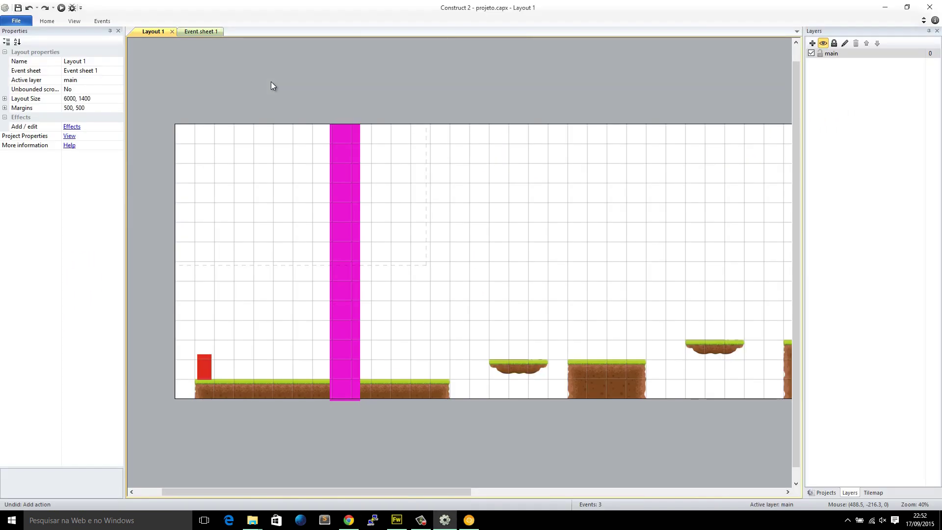
{"action": "key", "text": "ctrl+z"}
{"action": "scroll", "coordinate": [499, 274], "scroll_direction": "down", "scroll_amount": 2, "text": "ctrl"}
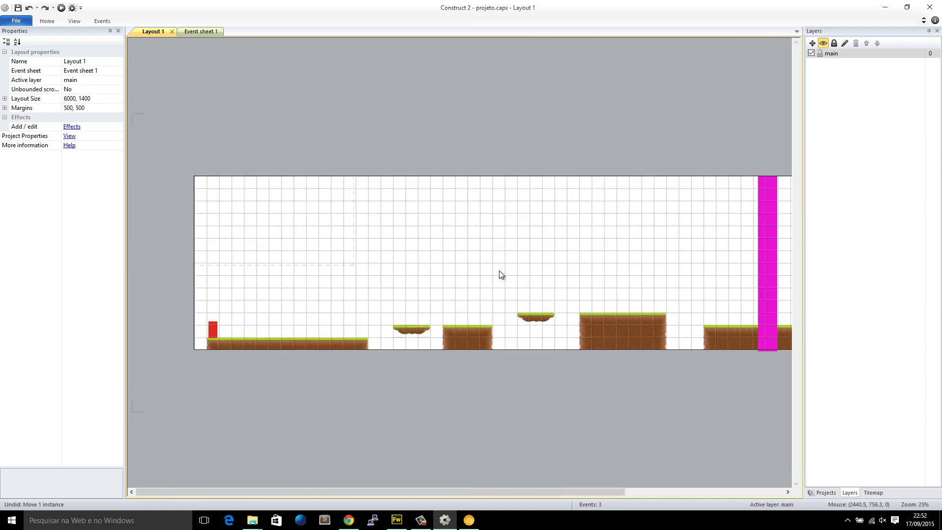
{"action": "scroll", "coordinate": [499, 274], "scroll_direction": "down", "scroll_amount": 1, "text": "ctrl"}
{"action": "key", "text": "ctrl+z"}
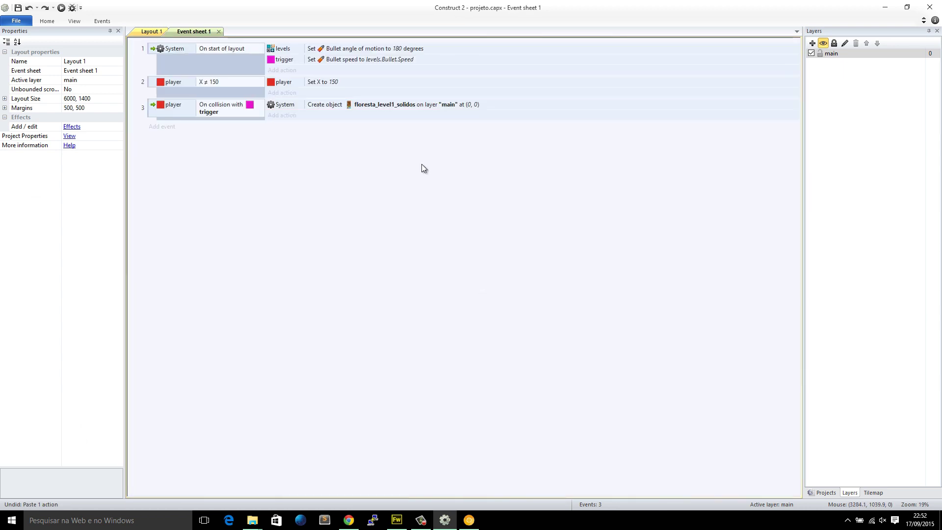
Add a floresta_level1_solidos Set Bullet angle of motion action with angle 180 to the player–trigger collision event.
{"action": "left_click", "coordinate": [347, 117]}
{"action": "double_click", "coordinate": [437, 135]}
{"action": "scroll", "coordinate": [471, 235], "scroll_direction": "down", "scroll_amount": 3}
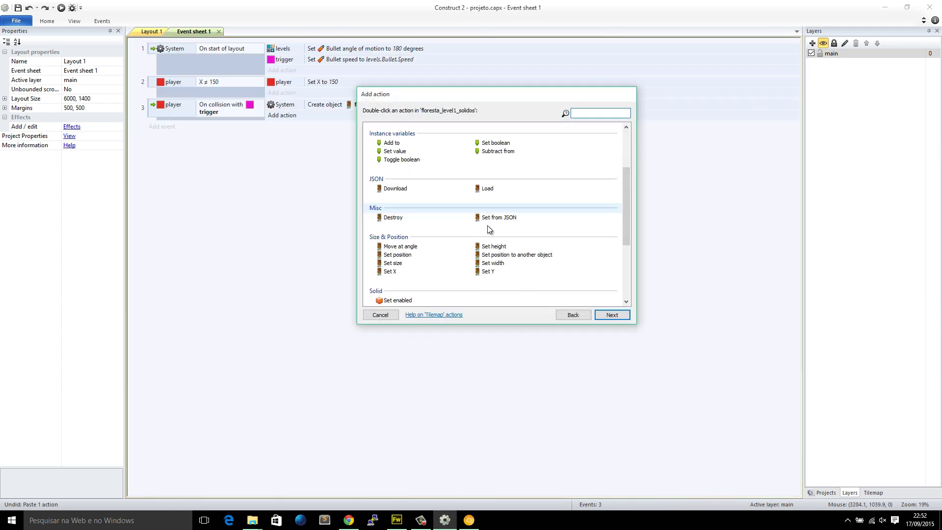
{"action": "scroll", "coordinate": [488, 226], "scroll_direction": "down", "scroll_amount": 3}
{"action": "scroll", "coordinate": [476, 228], "scroll_direction": "up", "scroll_amount": 6}
{"action": "type", "text": "an"}
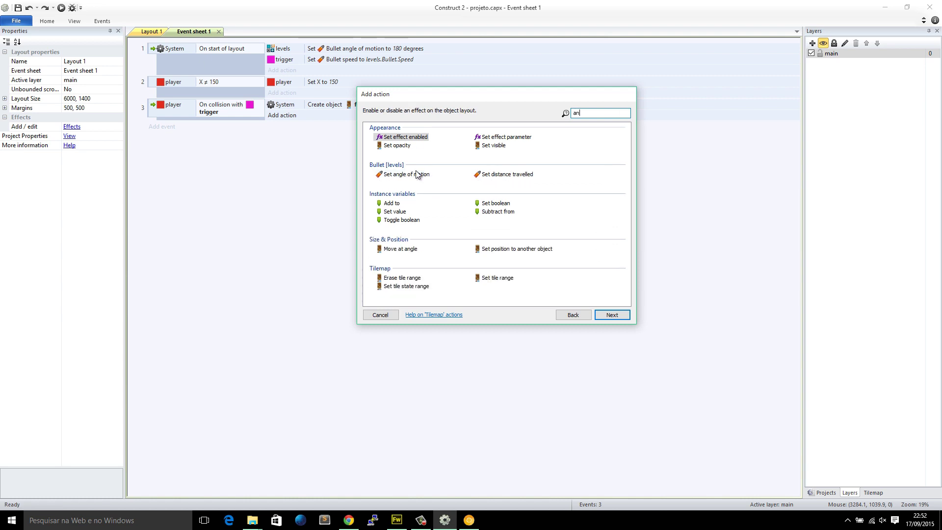
{"action": "type", "text": "g"}
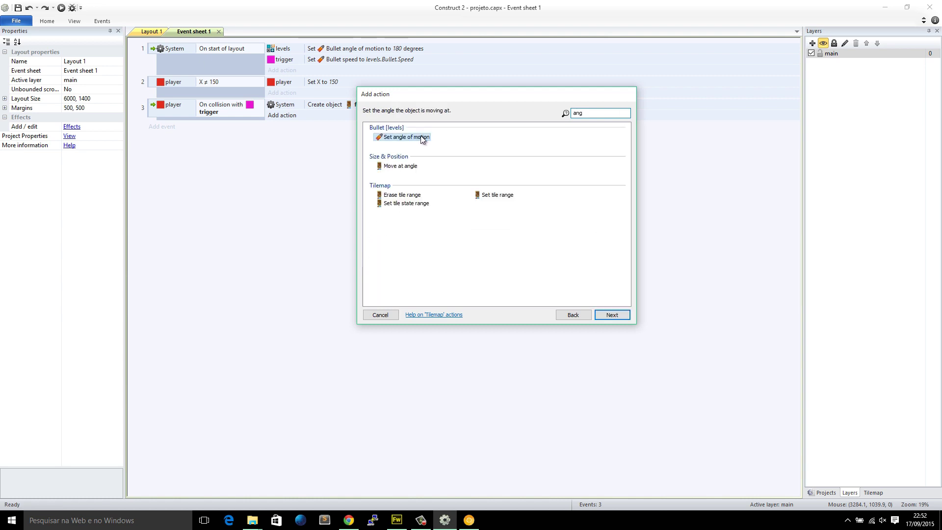
{"action": "double_click", "coordinate": [422, 137]}
{"action": "type", "text": "180"}
{"action": "key", "text": "Return"}
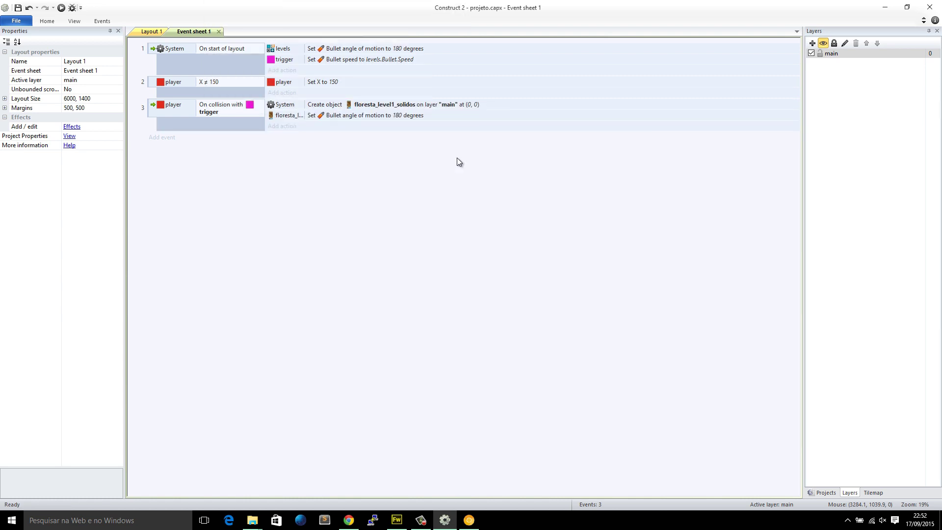
Return to Layout 1 and check the Bullet speed of the levels family without changing it.
{"action": "left_click", "coordinate": [152, 32]}
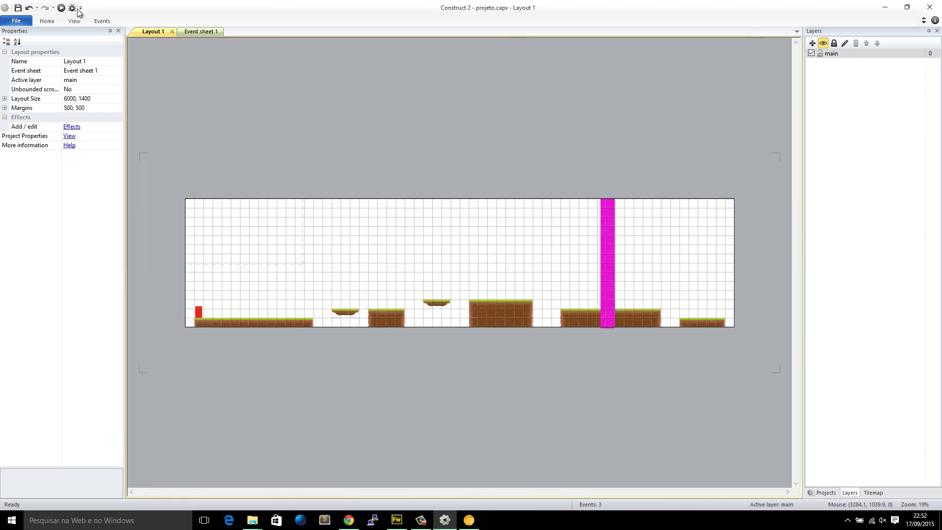
{"action": "left_click", "coordinate": [816, 493]}
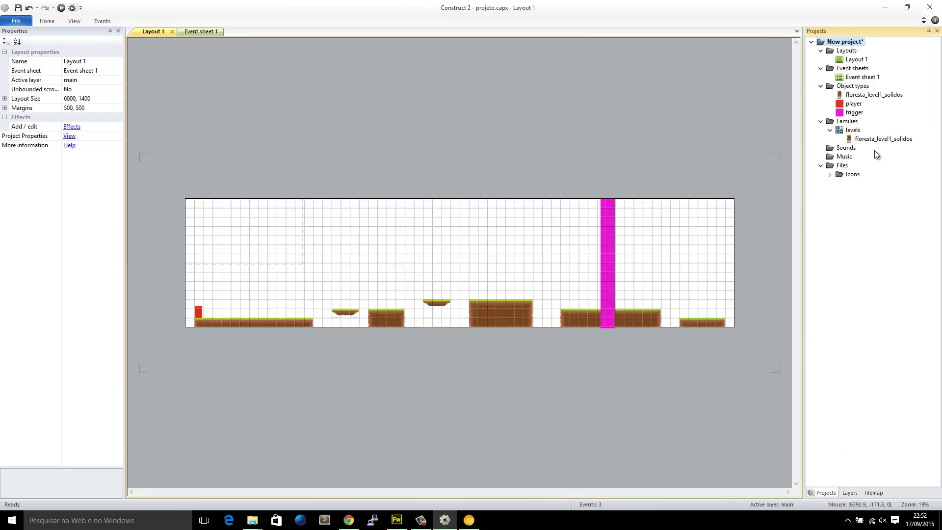
{"action": "left_click", "coordinate": [853, 130]}
{"action": "left_click", "coordinate": [78, 117]}
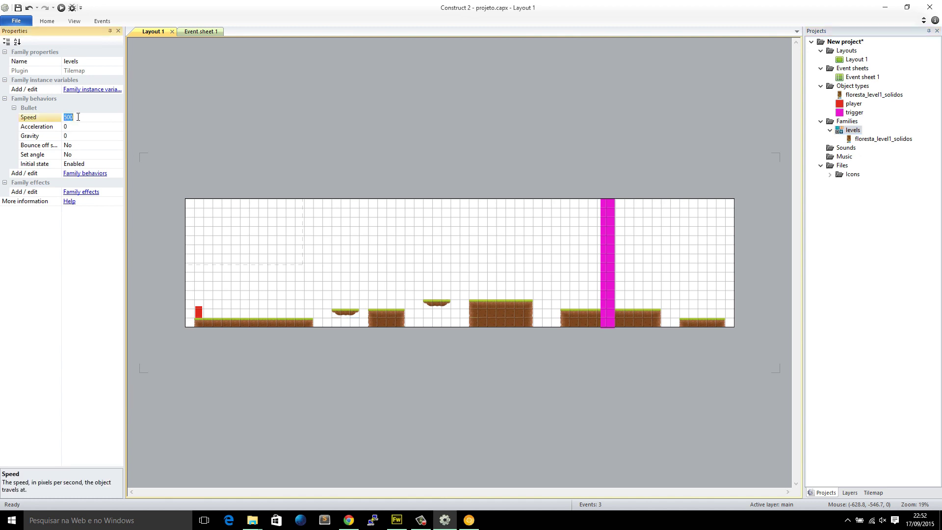
{"action": "left_click", "coordinate": [224, 118]}
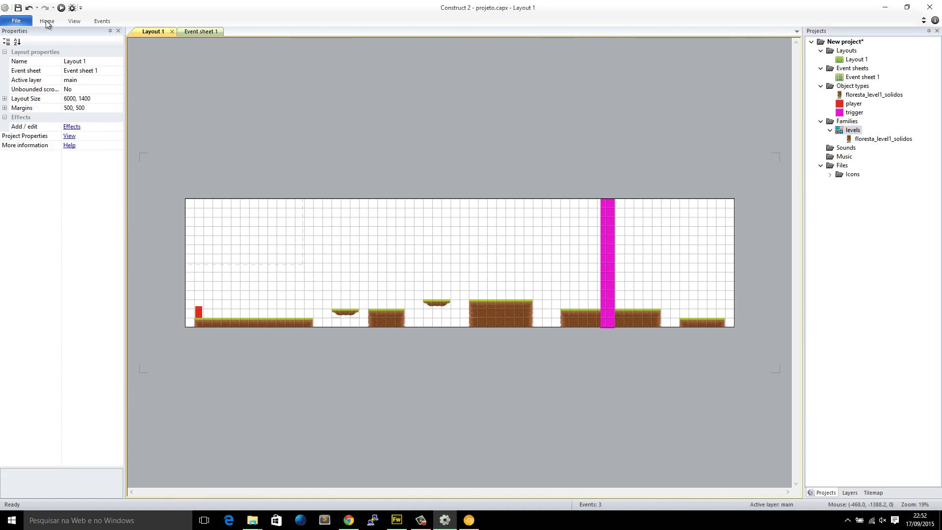
Run a browser preview of Layout 1, make the player jump across the platforms and past the trigger, and return to Construct 2.
{"action": "left_click", "coordinate": [61, 8]}
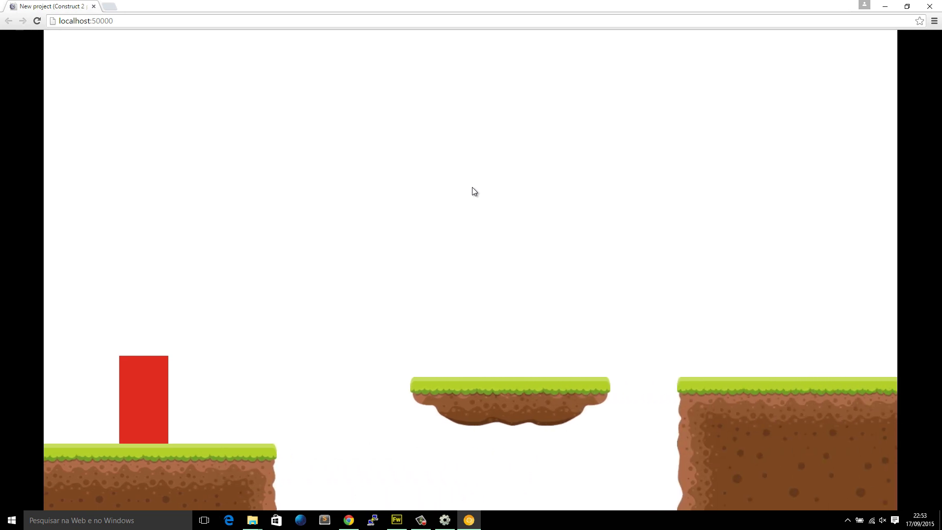
{"action": "key", "text": "Up"}
{"action": "key", "text": "Up"}
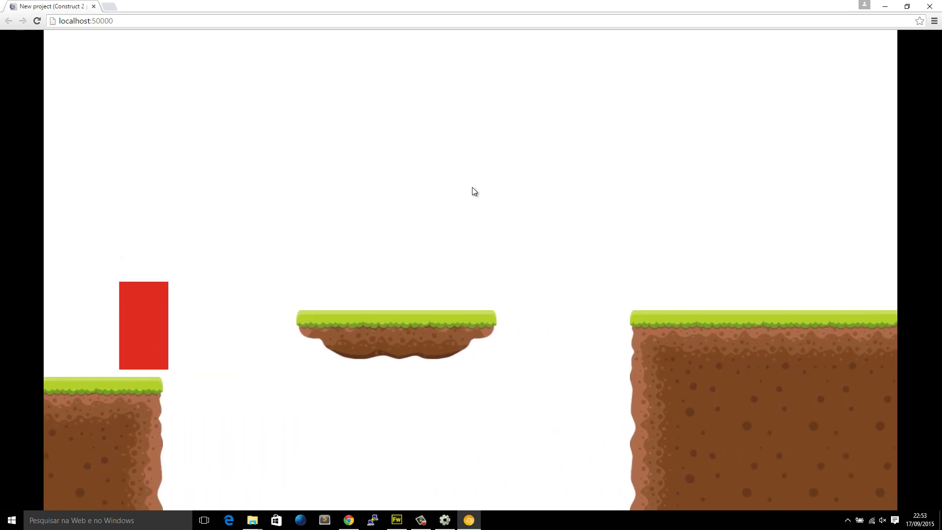
{"action": "key", "text": "Up"}
{"action": "key", "text": "Up"}
{"action": "key", "text": "Up"}
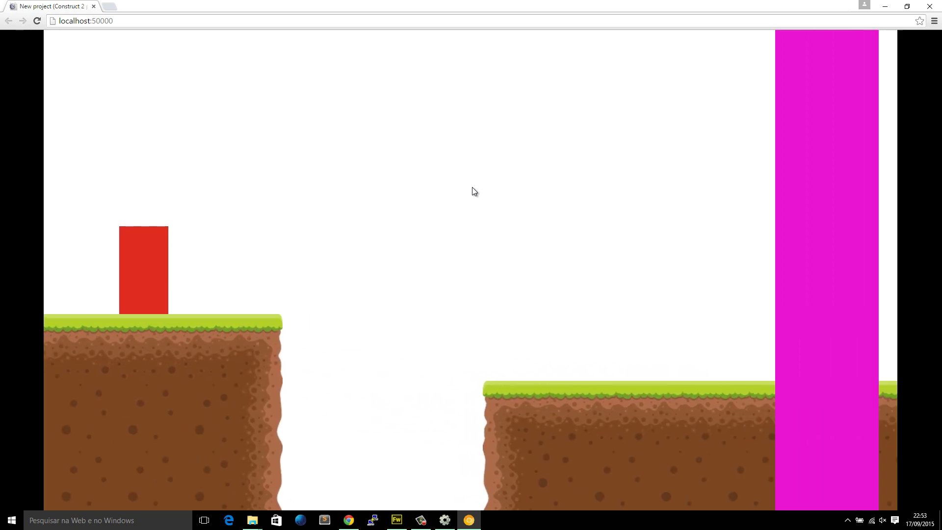
{"action": "key", "text": "Up"}
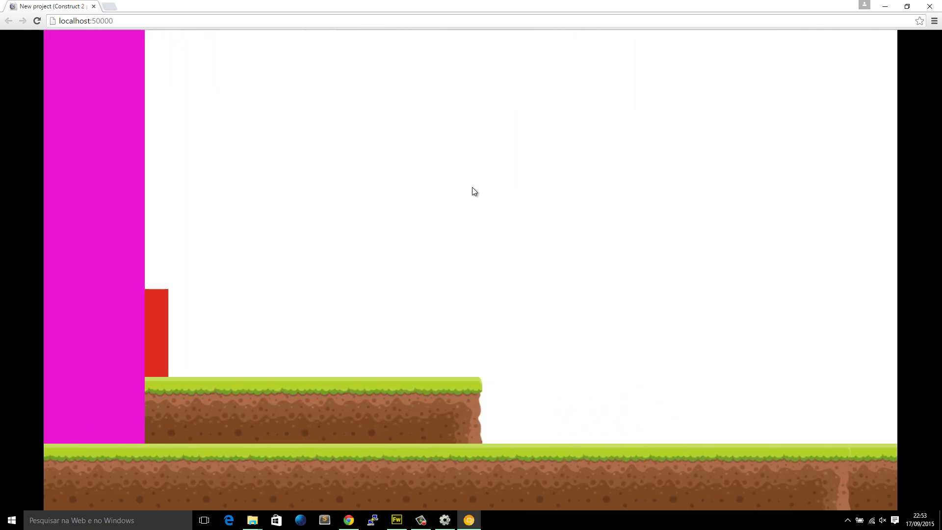
{"action": "key", "text": "Up"}
{"action": "key", "text": "Up"}
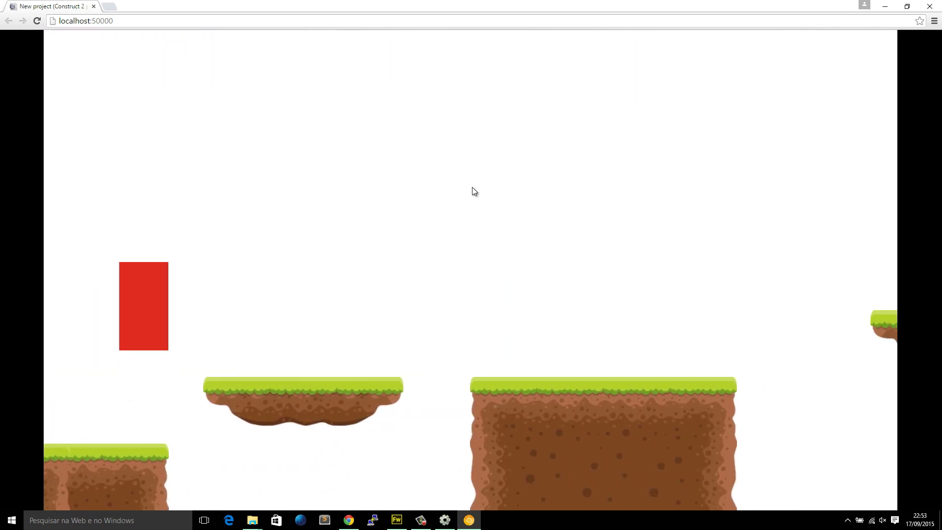
{"action": "key", "text": "Up"}
{"action": "key", "text": "Up"}
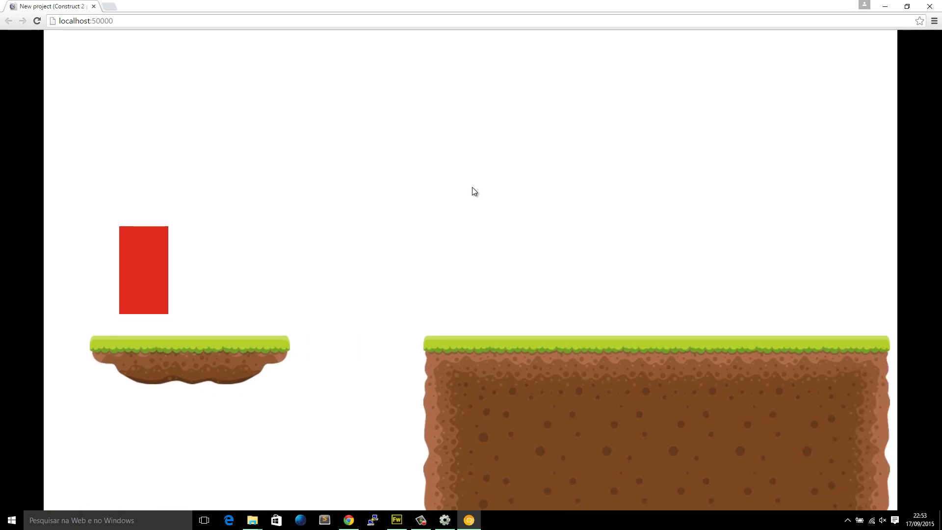
{"action": "key", "text": "Up"}
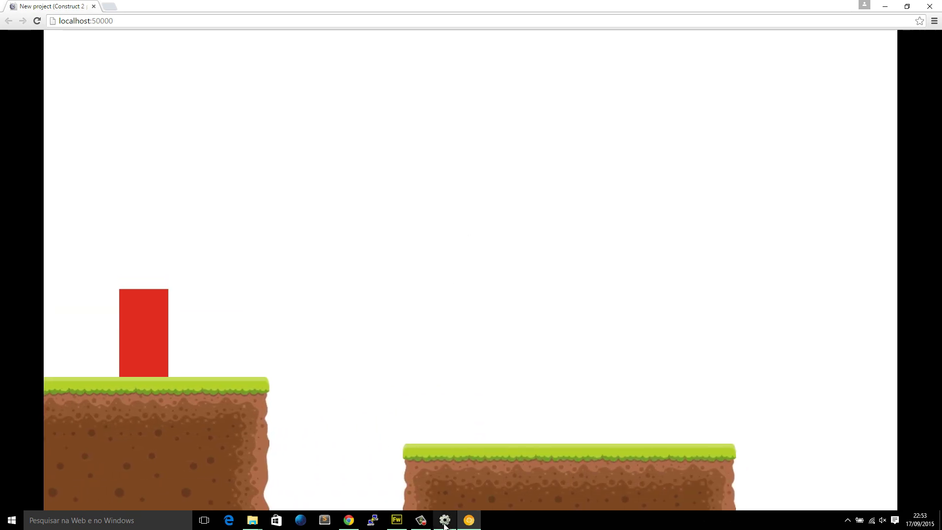
{"action": "key", "text": "alt+Tab"}
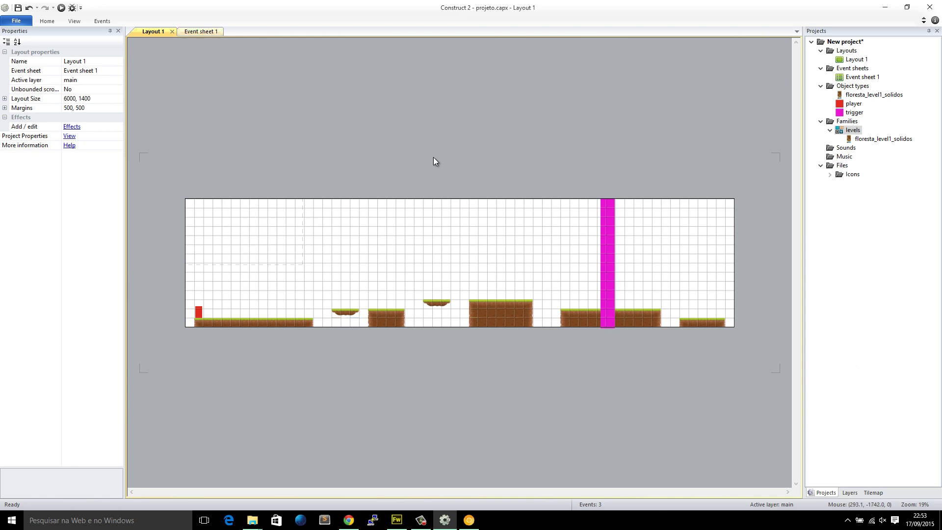
Place a copy of the trigger to the right of the original, at about X 5210.
{"action": "left_click", "coordinate": [609, 232]}
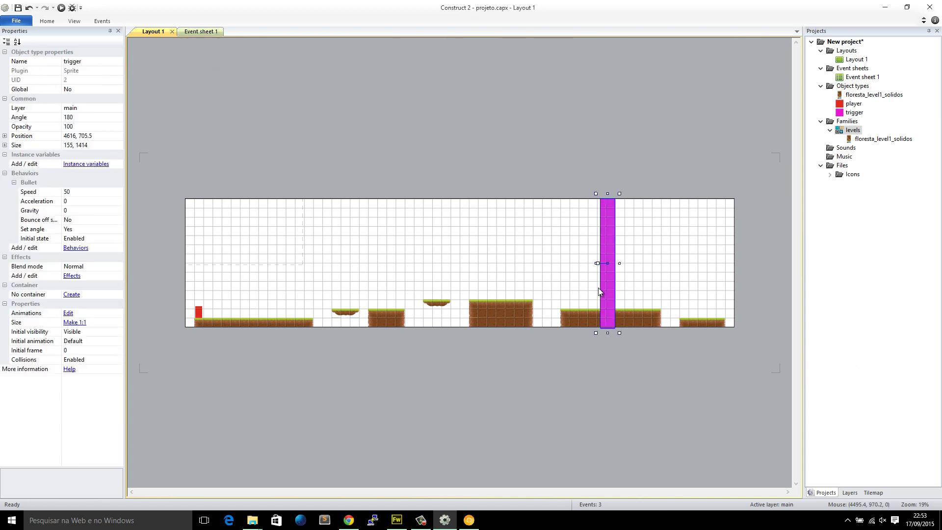
{"action": "scroll", "coordinate": [598, 287], "scroll_direction": "up", "scroll_amount": 4, "text": "ctrl"}
{"action": "left_click_drag", "start_coordinate": [444, 282], "coordinate": [564, 287], "text": "ctrl"}
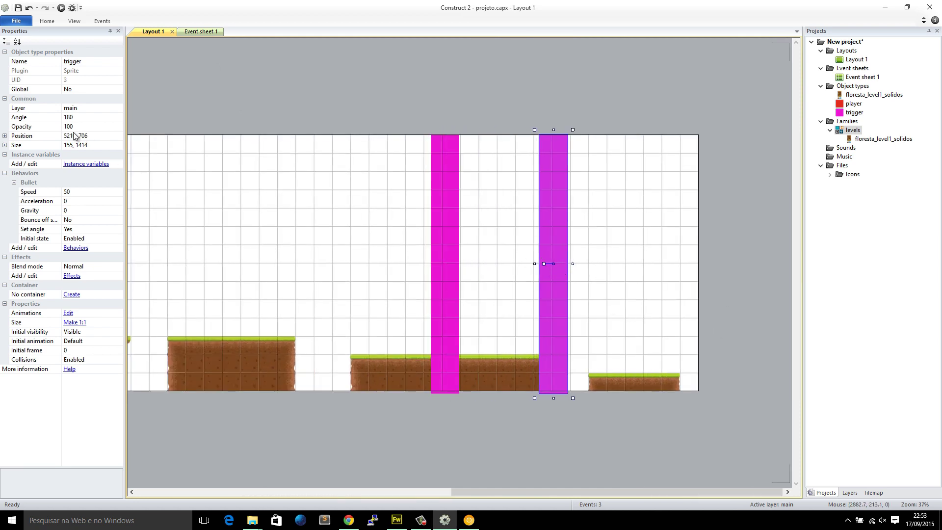
Duplicate the floresta_level1_solidos tilemap, shift the copy up and to the right, and undo its last moves.
{"action": "left_click", "coordinate": [479, 293]}
{"action": "scroll", "coordinate": [186, 232], "scroll_direction": "left", "scroll_amount": 10, "text": "shift"}
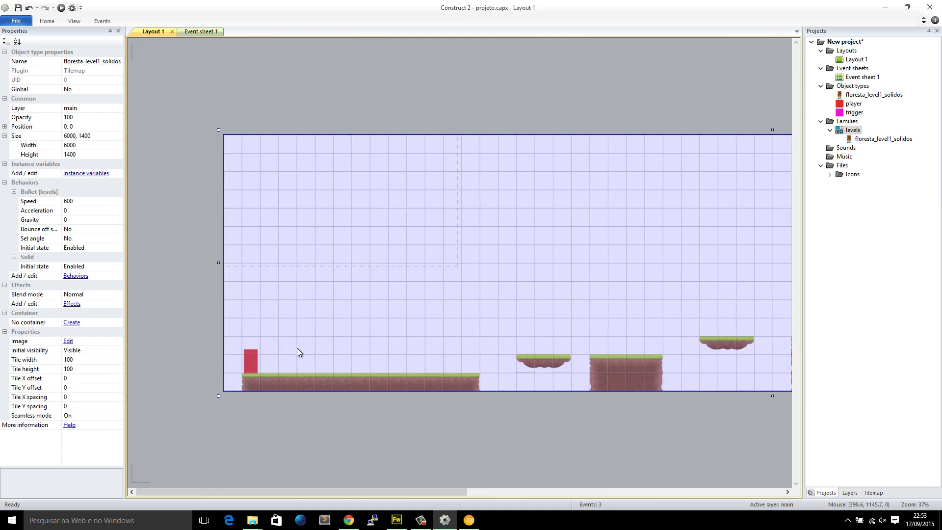
{"action": "left_click_drag", "start_coordinate": [305, 295], "coordinate": [481, 337], "text": "ctrl"}
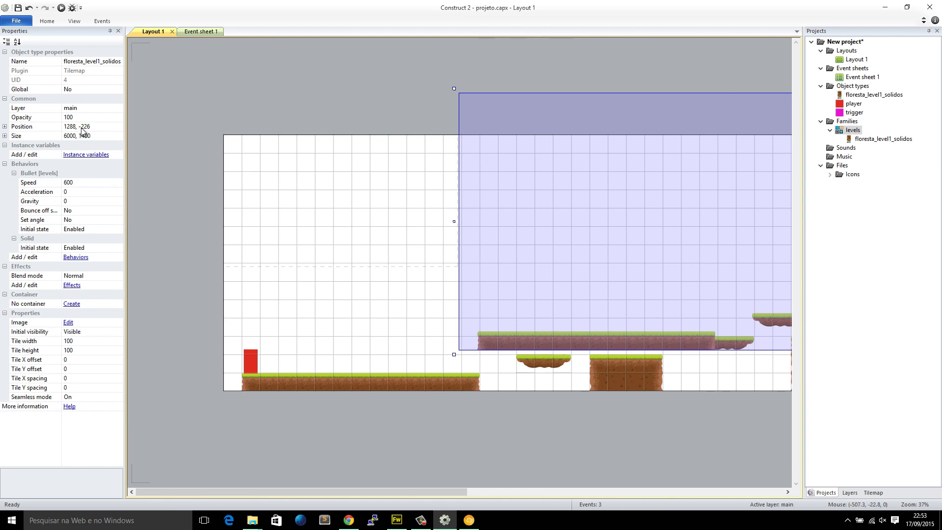
{"action": "mouse_move", "coordinate": [574, 279]}
{"action": "left_mouse_down"}
{"action": "mouse_move", "coordinate": [527, 271]}
{"action": "mouse_move", "coordinate": [564, 269]}
{"action": "left_mouse_up"}
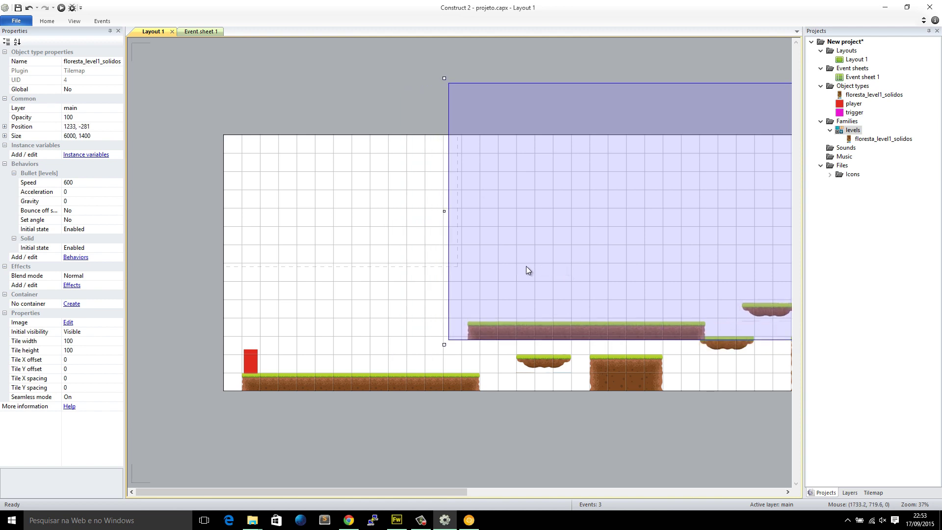
{"action": "key", "text": "ctrl+z"}
{"action": "key", "text": "ctrl+z"}
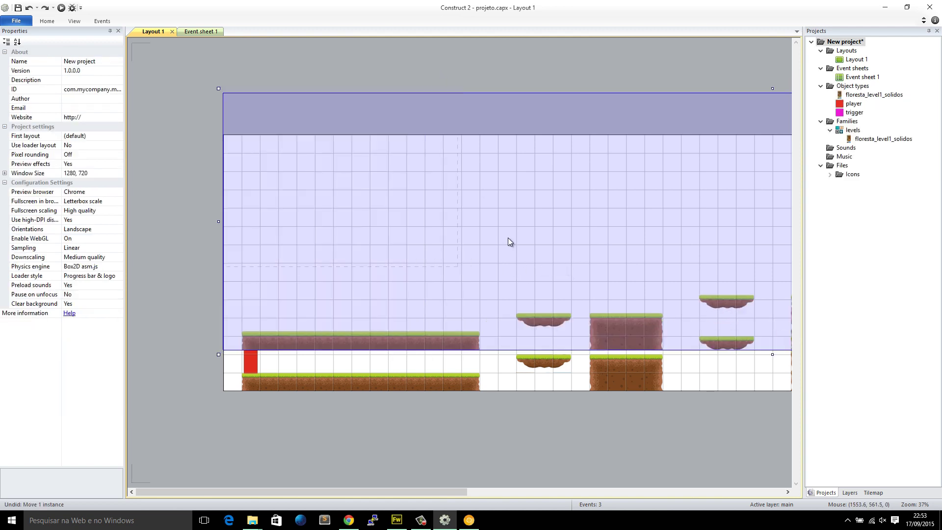
Move the tilemap copy to about X 1279, Y -226, so it starts at the edge of the dashed window outline.
{"action": "left_click", "coordinate": [166, 183]}
{"action": "left_click", "coordinate": [257, 179]}
{"action": "left_click_drag", "start_coordinate": [257, 178], "coordinate": [487, 196]}
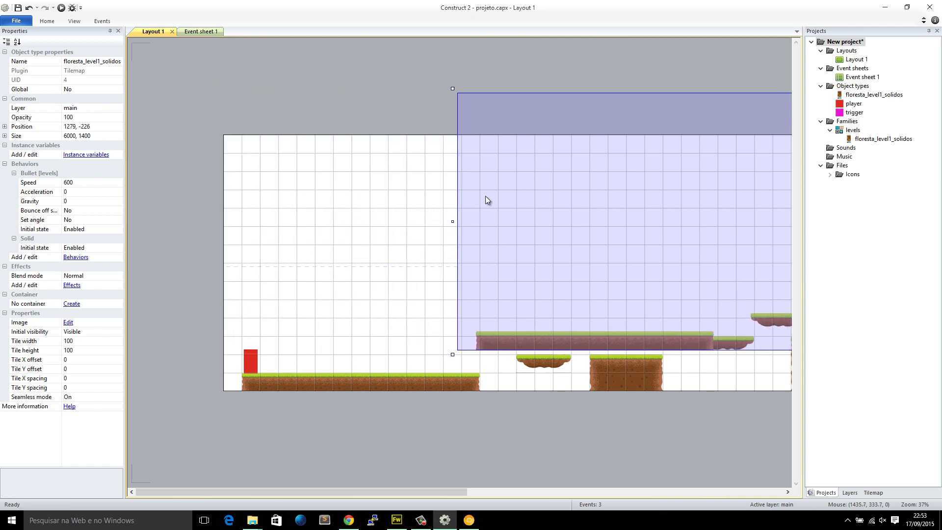
{"action": "middle_click_drag", "start_coordinate": [500, 251], "coordinate": [385, 240]}
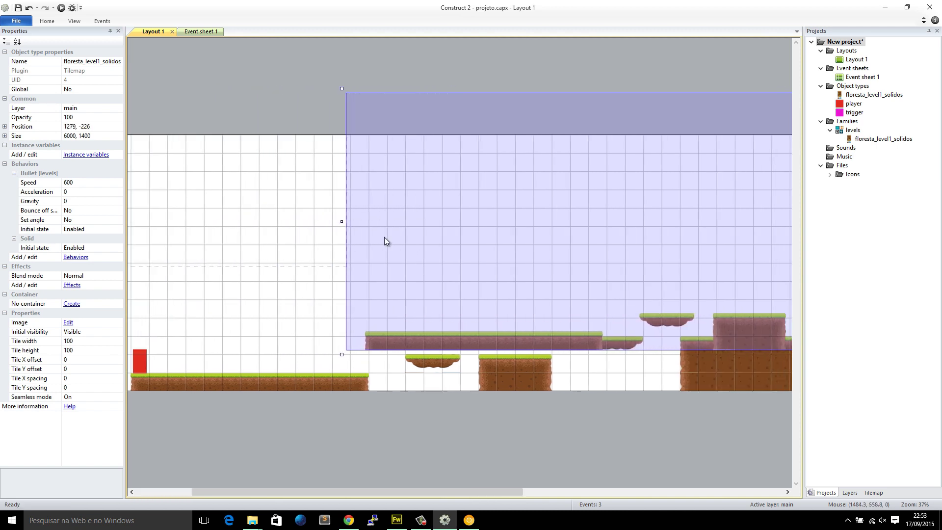
Delete the tilemap copy and the duplicate trigger from Layout 1.
{"action": "key", "text": "Delete"}
{"action": "scroll", "coordinate": [425, 227], "scroll_direction": "right", "scroll_amount": 10, "text": "shift"}
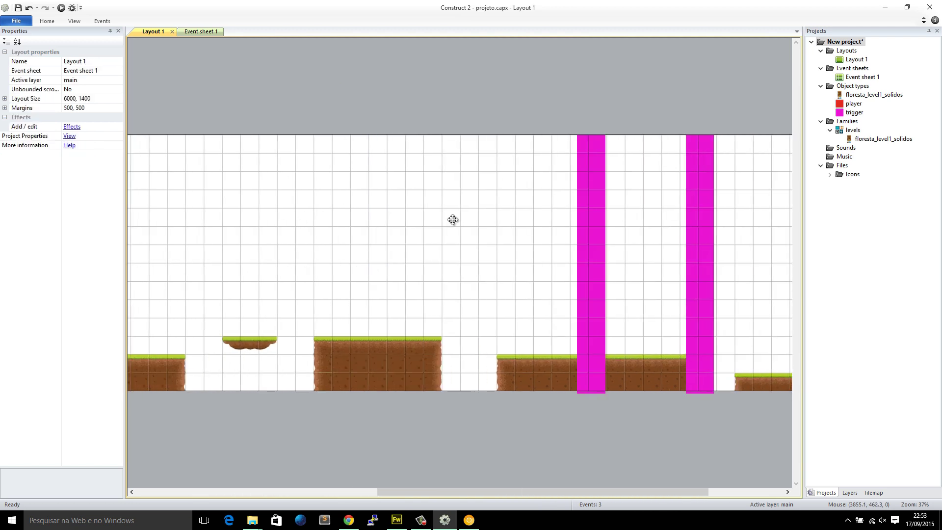
{"action": "left_click", "coordinate": [559, 232]}
{"action": "key", "text": "Delete"}
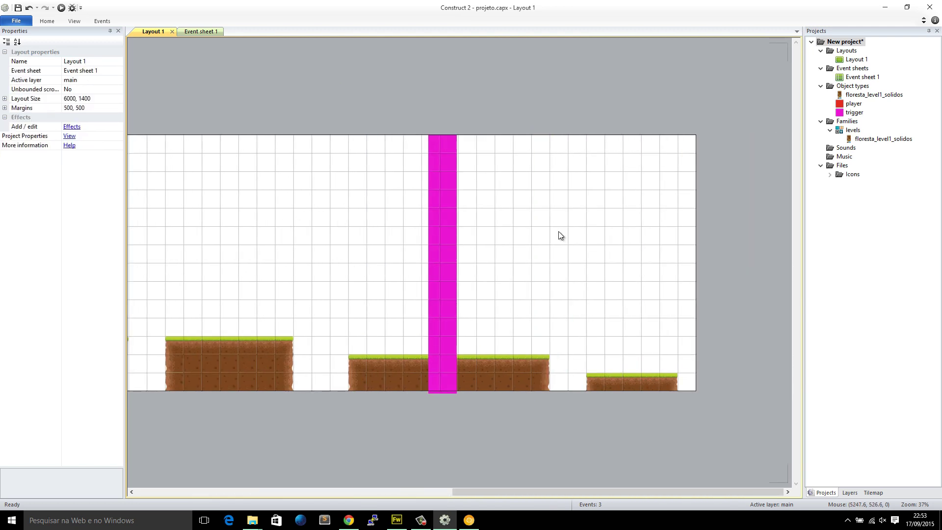
Add a global number variable named spacing with initial value 1200 to Event sheet 1.
{"action": "key", "text": "ctrl+Tab"}
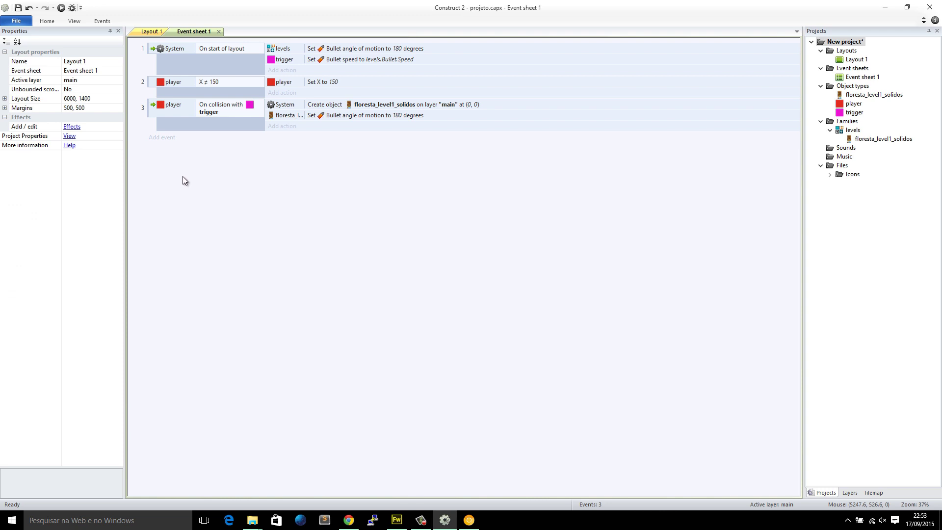
{"action": "right_click", "coordinate": [175, 169]}
{"action": "left_click", "coordinate": [201, 211]}
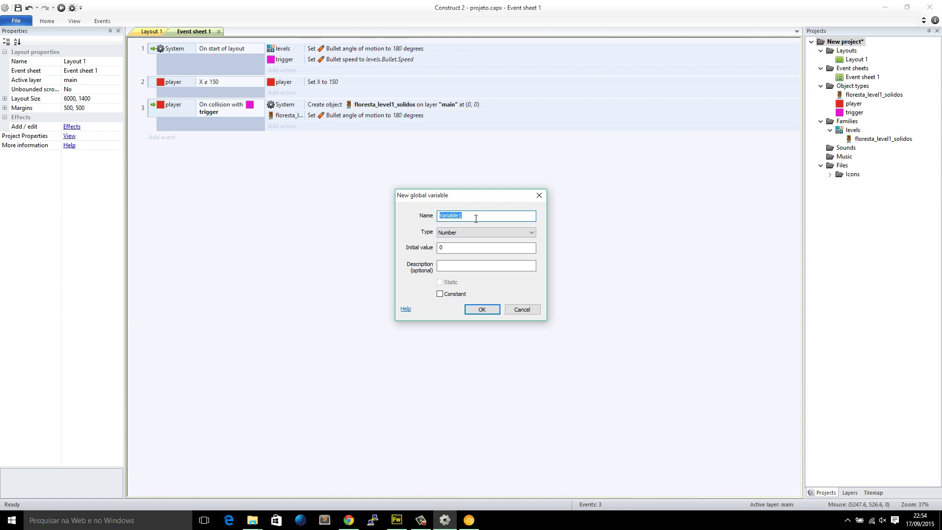
{"action": "type", "text": "s"}
{"action": "key", "text": "Tab"}
{"action": "key", "text": "Tab"}
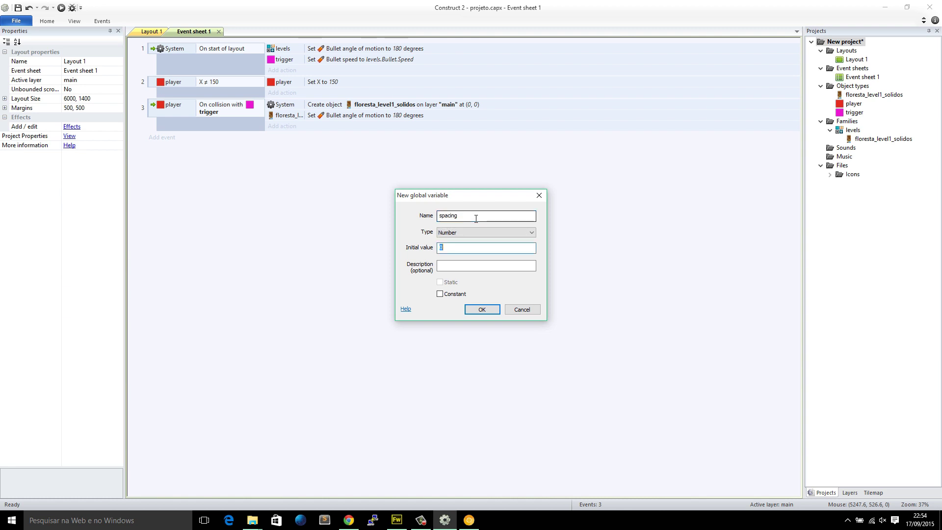
{"action": "key", "text": "Return"}
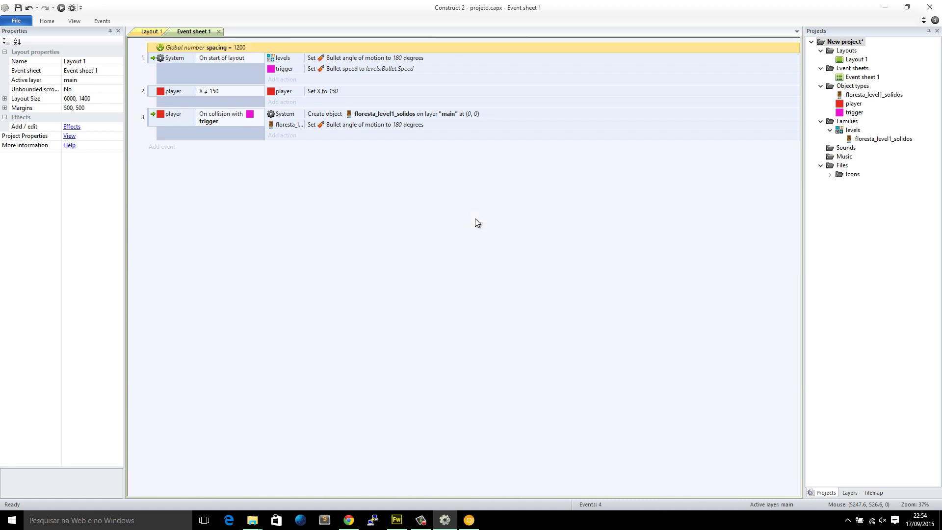
Set the X coordinate of the collision event's Create object action for floresta_level1_solidos to 0 + spacing.
{"action": "double_click", "coordinate": [358, 116]}
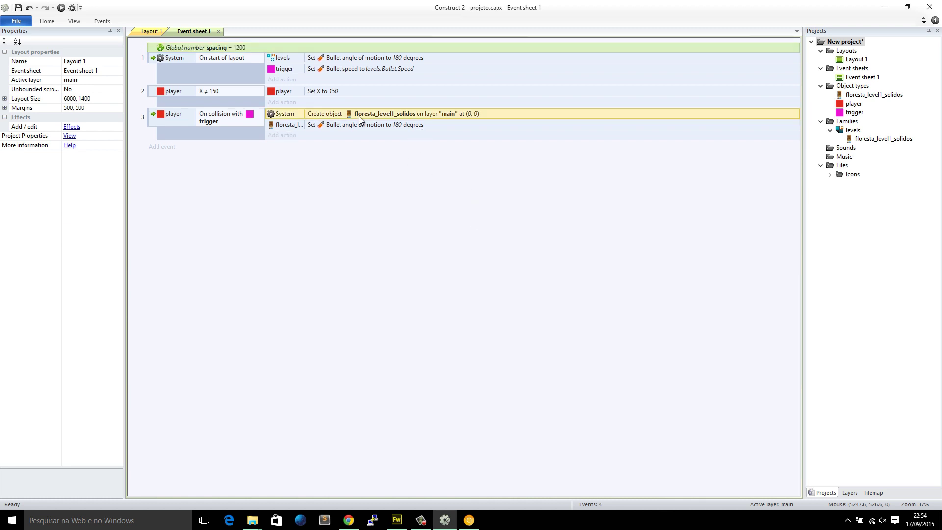
{"action": "left_click", "coordinate": [345, 255]}
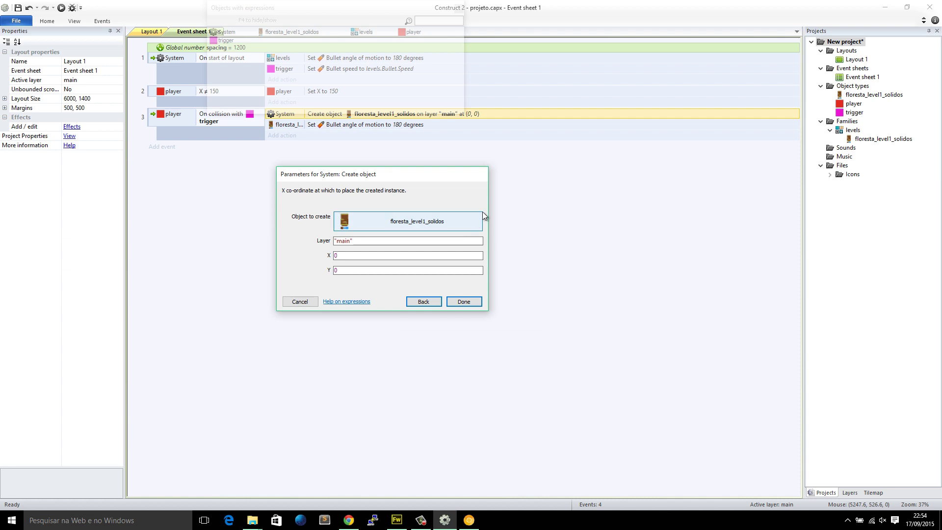
{"action": "type", "text": "+ sp"}
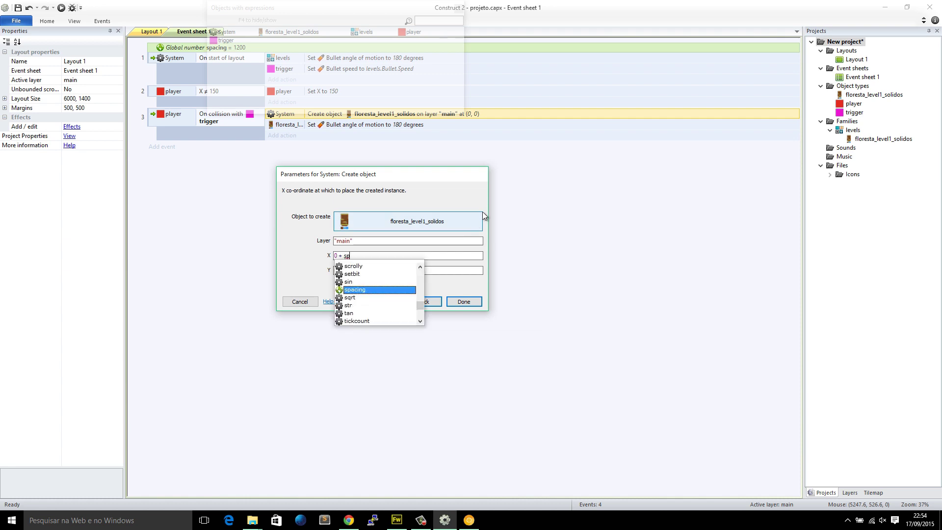
{"action": "key", "text": "Return"}
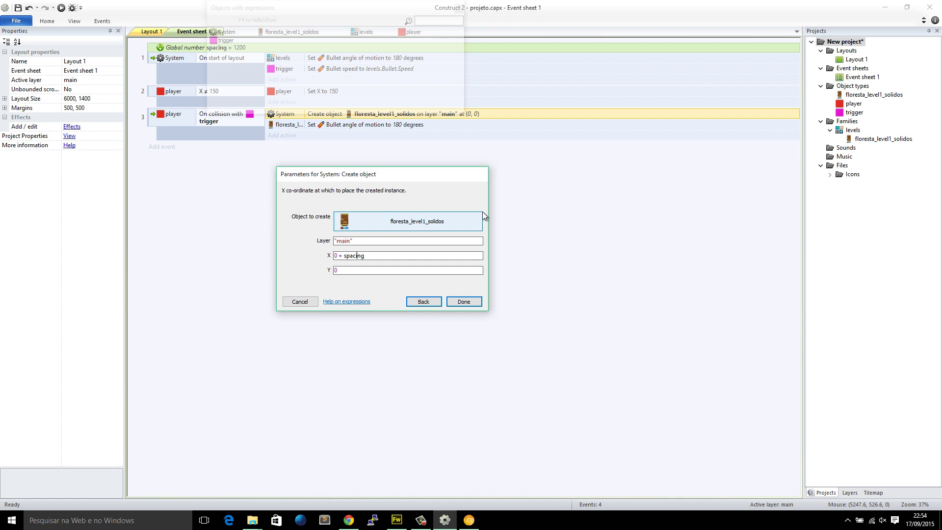
{"action": "type", "text": "int("}
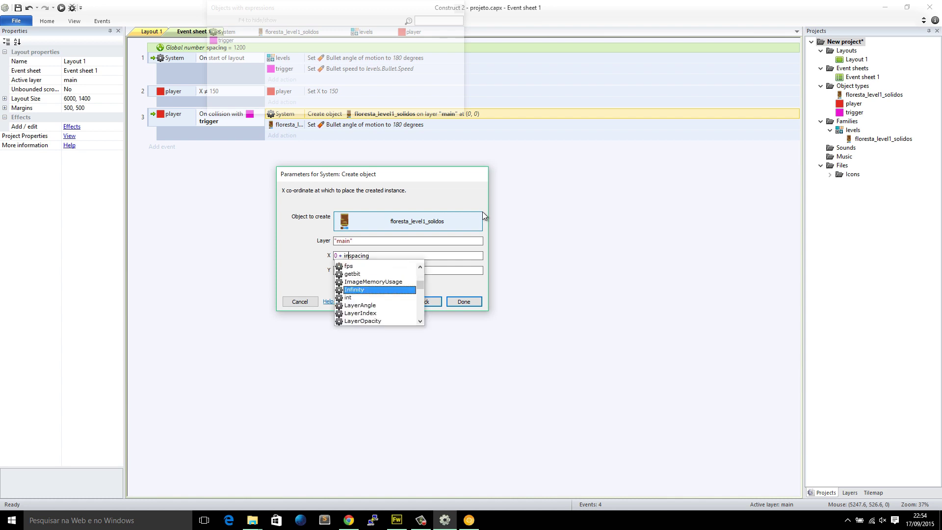
{"action": "key", "text": "End"}
{"action": "type", "text": ")"}
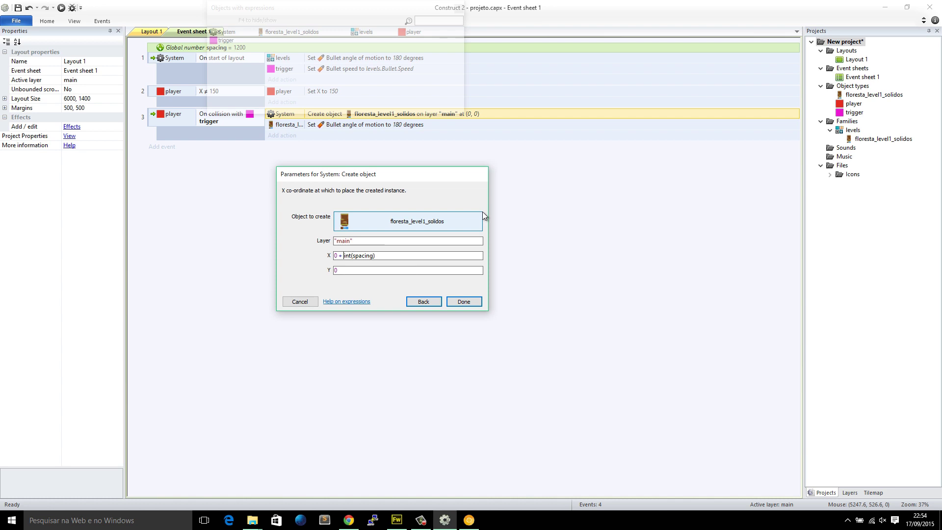
{"action": "key", "text": "Delete"}
{"action": "key", "text": "Delete"}
{"action": "key", "text": "Delete"}
{"action": "key", "text": "Delete"}
{"action": "key", "text": "End"}
{"action": "key", "text": "BackSpace"}
{"action": "key", "text": "BackSpace"}
{"action": "type", "text": "g"}
{"action": "key", "text": "Return"}
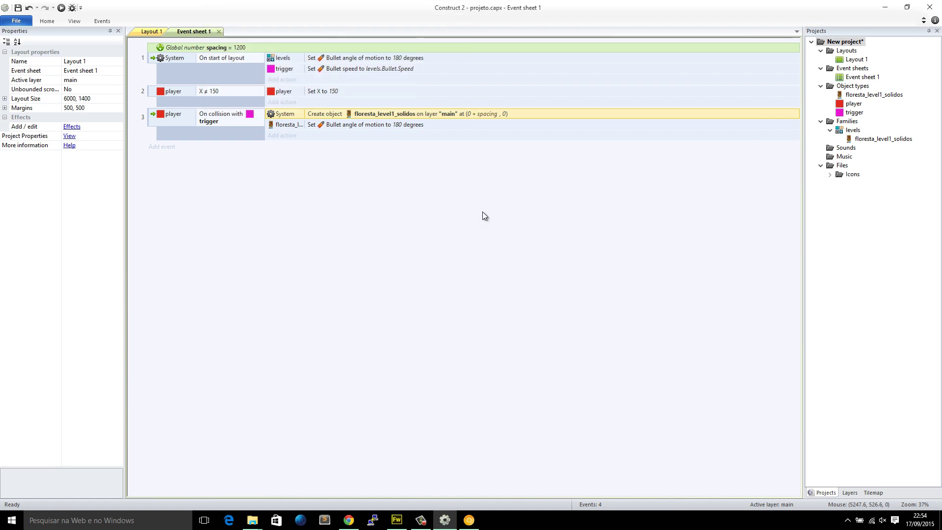
Preview Layout 1 in the browser and jump the player across the platforms past the magenta trigger.
{"action": "left_click", "coordinate": [150, 31]}
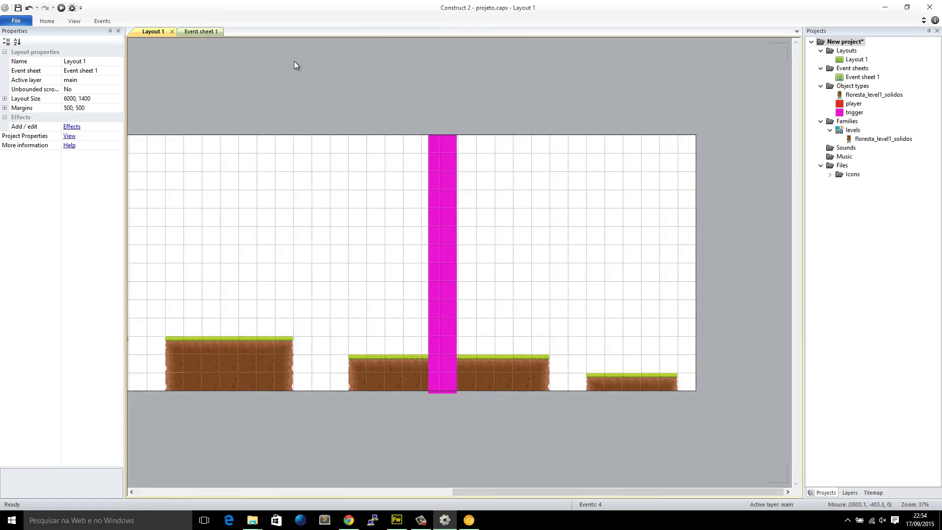
{"action": "middle_click_drag", "start_coordinate": [411, 106], "coordinate": [145, 42]}
{"action": "left_click", "coordinate": [61, 8]}
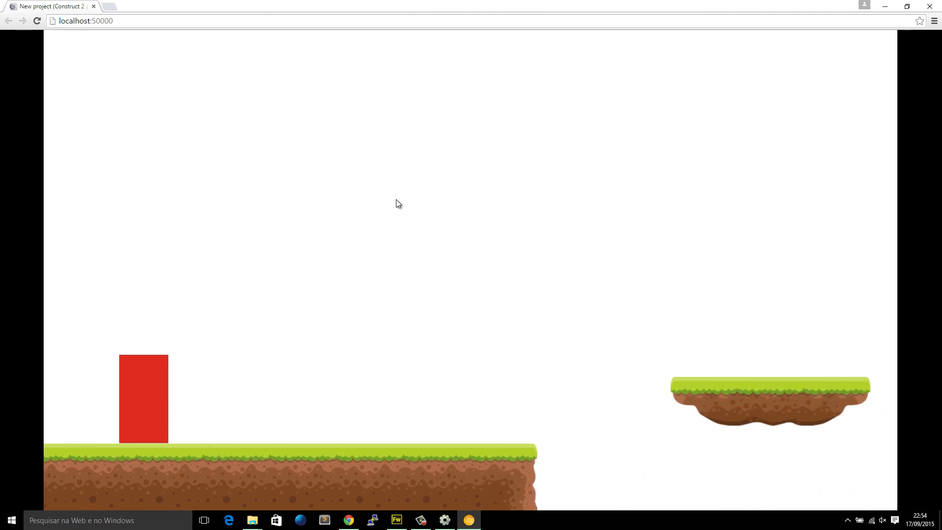
{"action": "key", "text": "Up"}
{"action": "key", "text": "Up"}
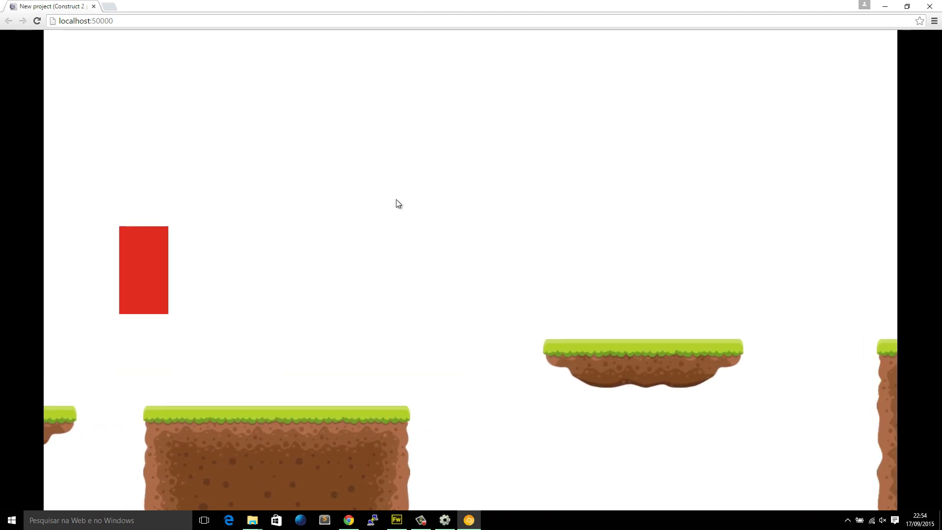
{"action": "key", "text": "Up"}
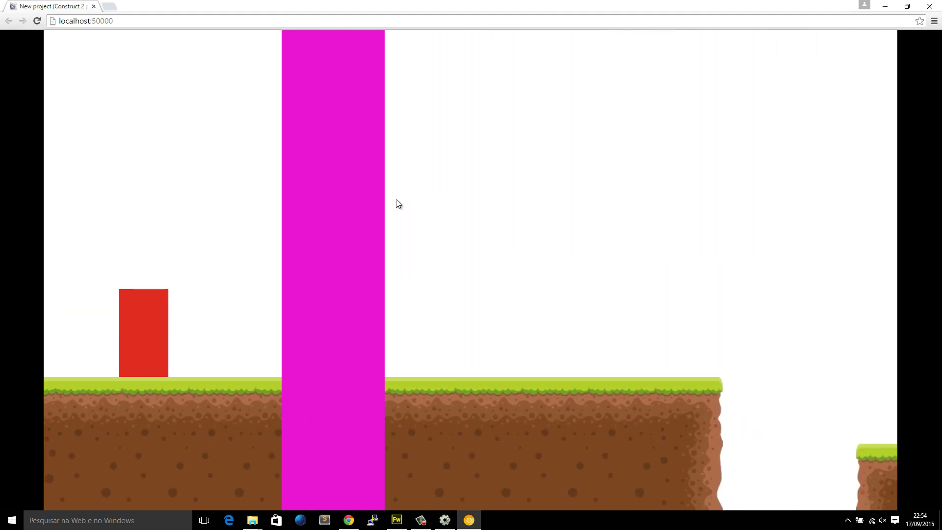
{"action": "key", "text": "Up"}
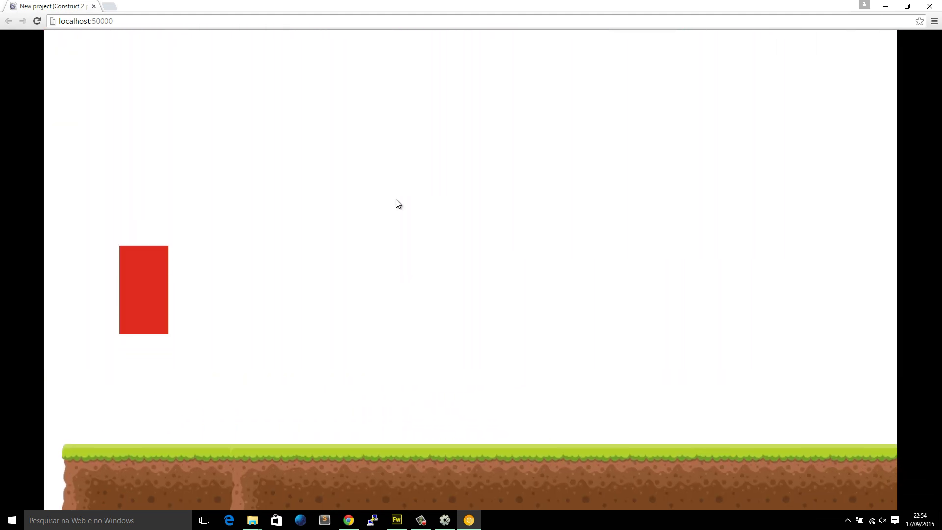
Return to Construct 2 and set the initial value of the global variable spacing to 1500.
{"action": "key", "text": "alt+Tab"}
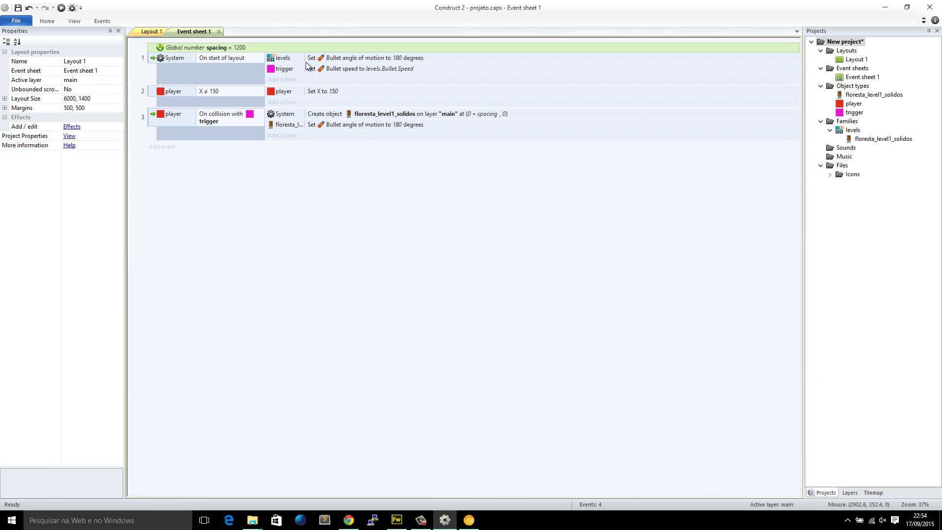
{"action": "double_click", "coordinate": [254, 48]}
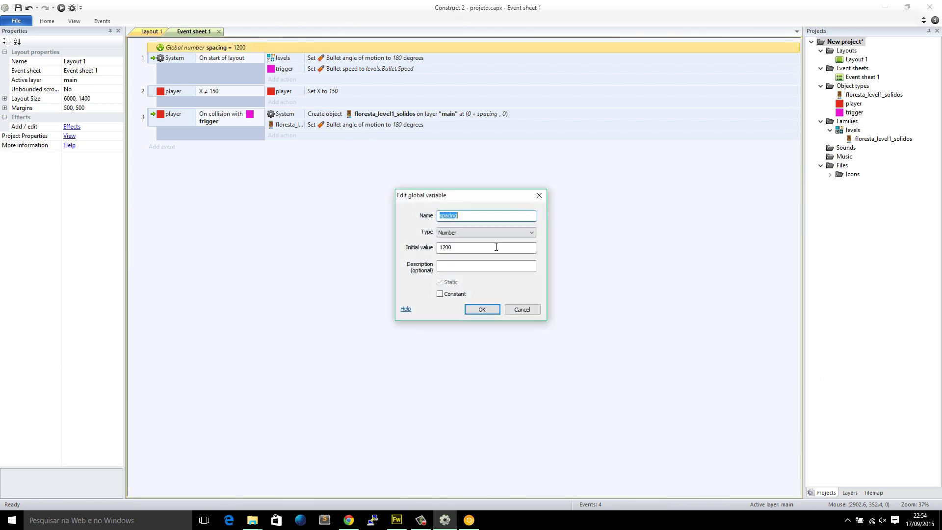
{"action": "key", "text": "Return"}
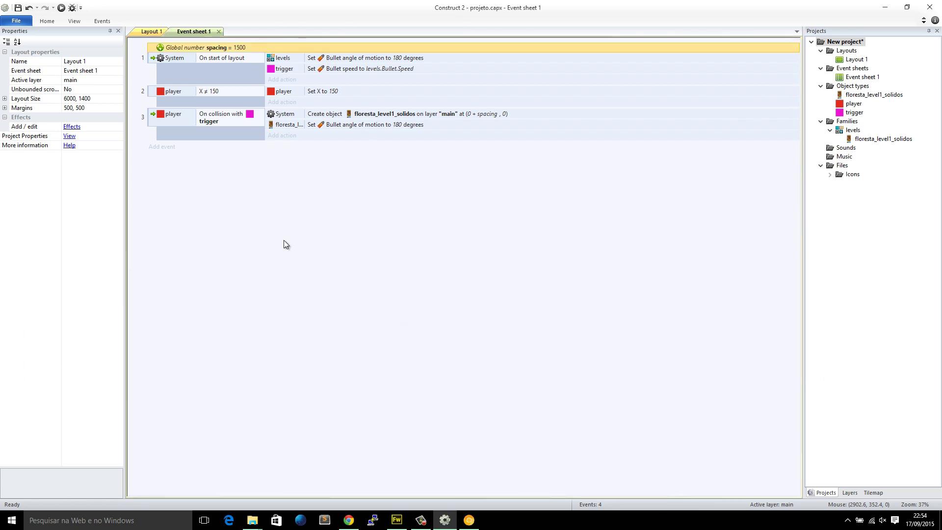
Run Layout 1 in the browser with the new spacing, play past the trigger, and return to Construct 2.
{"action": "left_click", "coordinate": [135, 30]}
{"action": "key", "text": "F5"}
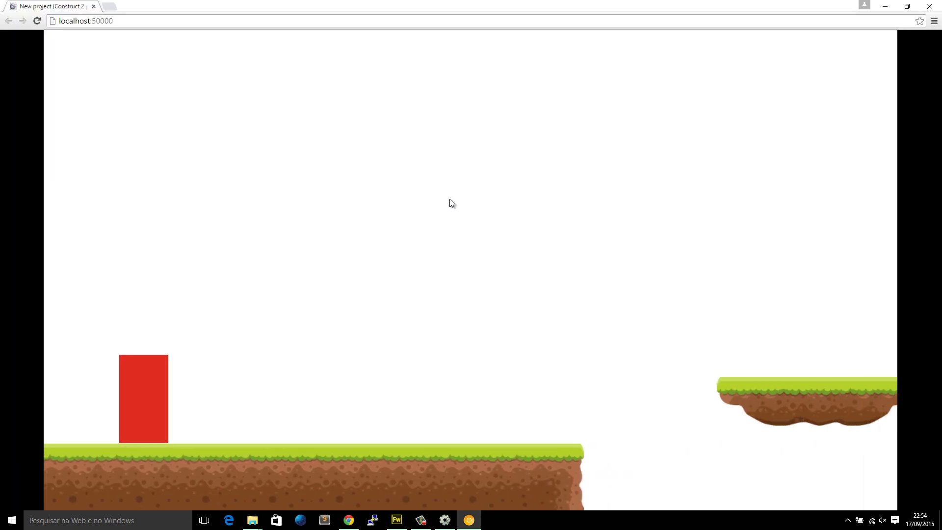
{"action": "key", "text": "Up"}
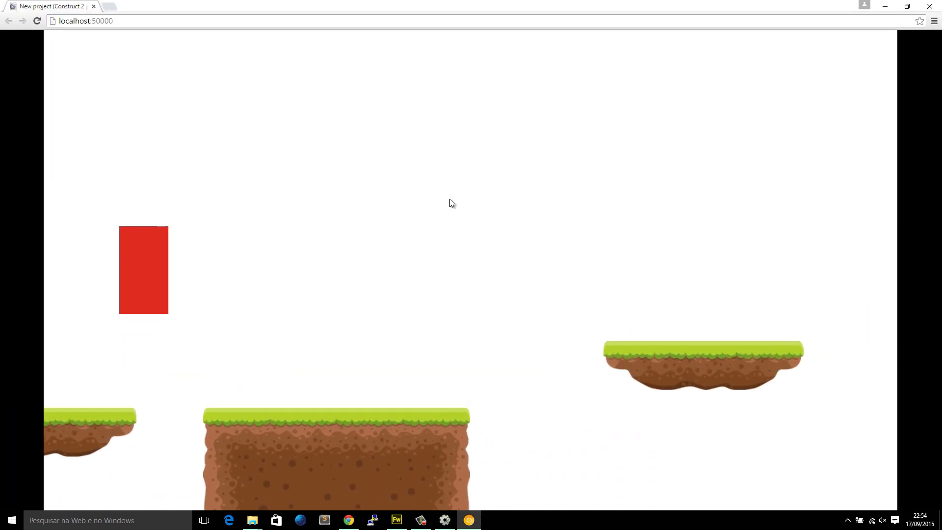
{"action": "key", "text": "Up"}
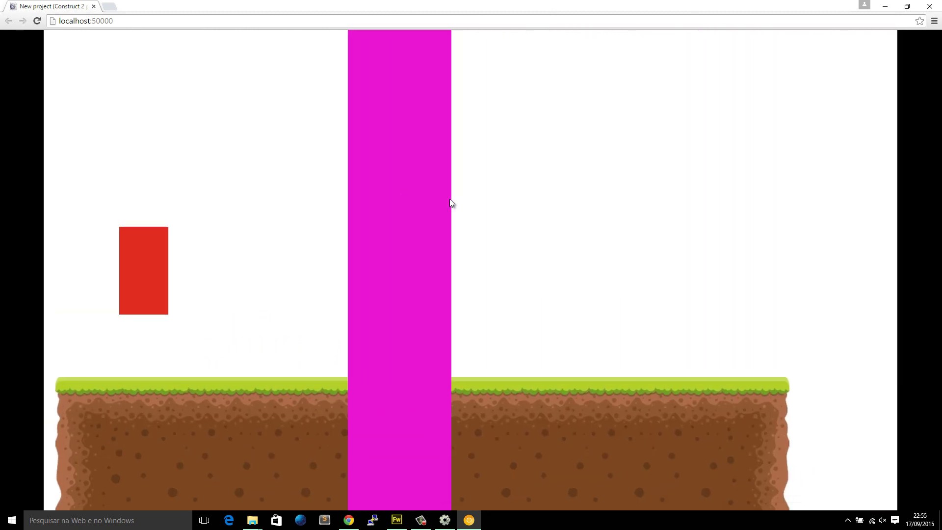
{"action": "key", "text": "Up"}
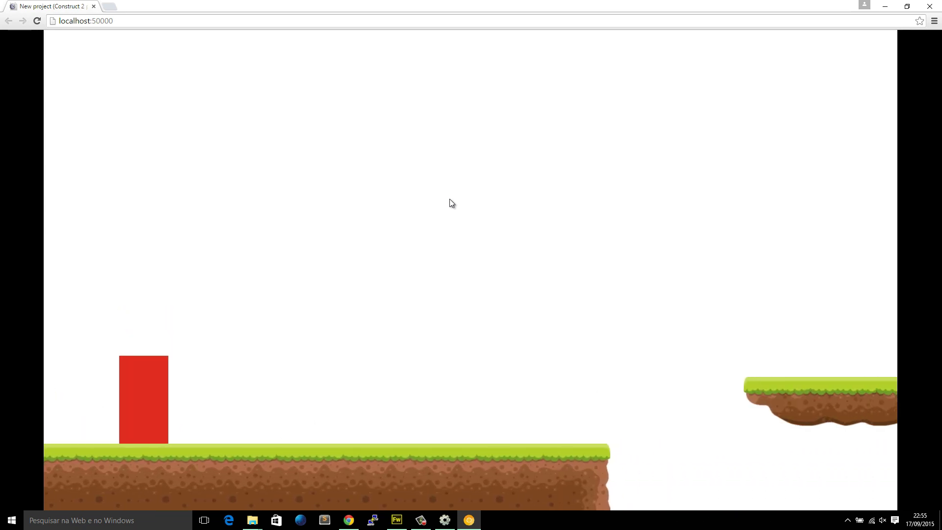
{"action": "key", "text": "alt+Tab"}
{"action": "key", "text": "ctrl+Tab"}
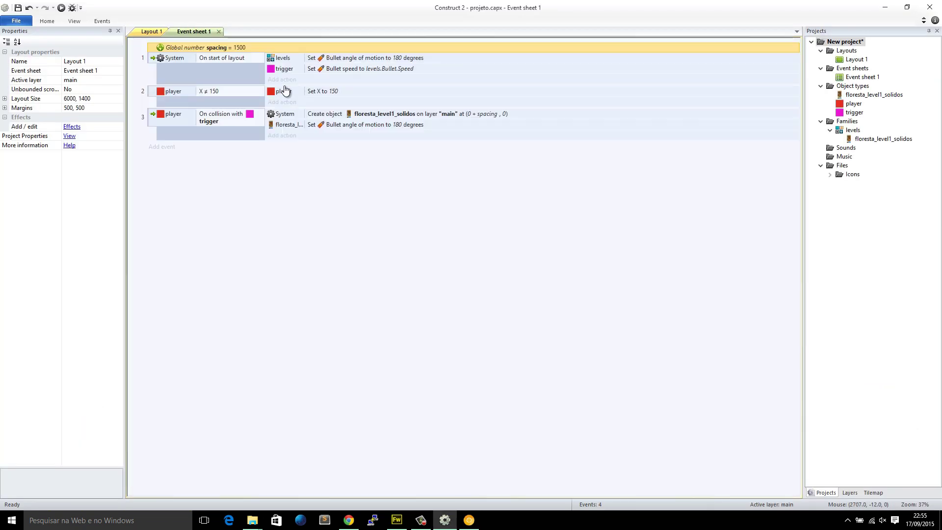
{"action": "double_click", "coordinate": [252, 46]}
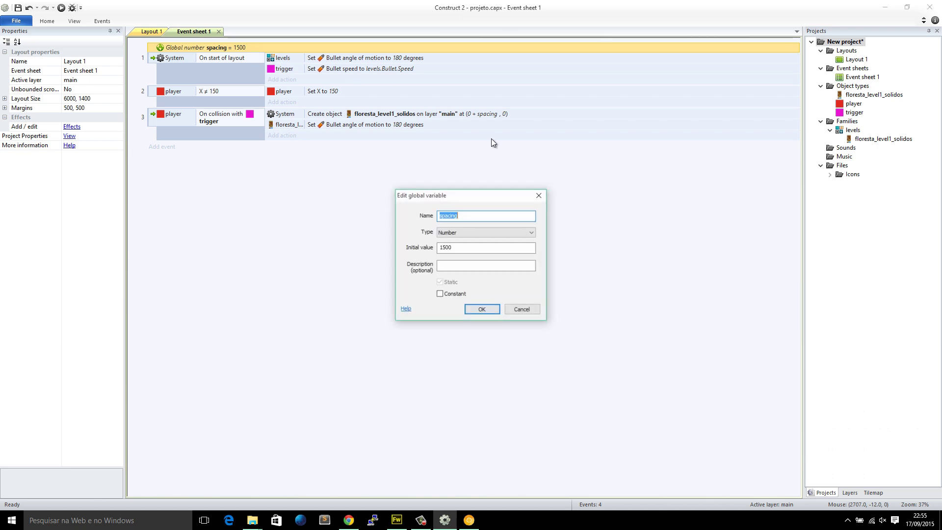
{"action": "key", "text": "Tab"}
{"action": "key", "text": "Tab"}
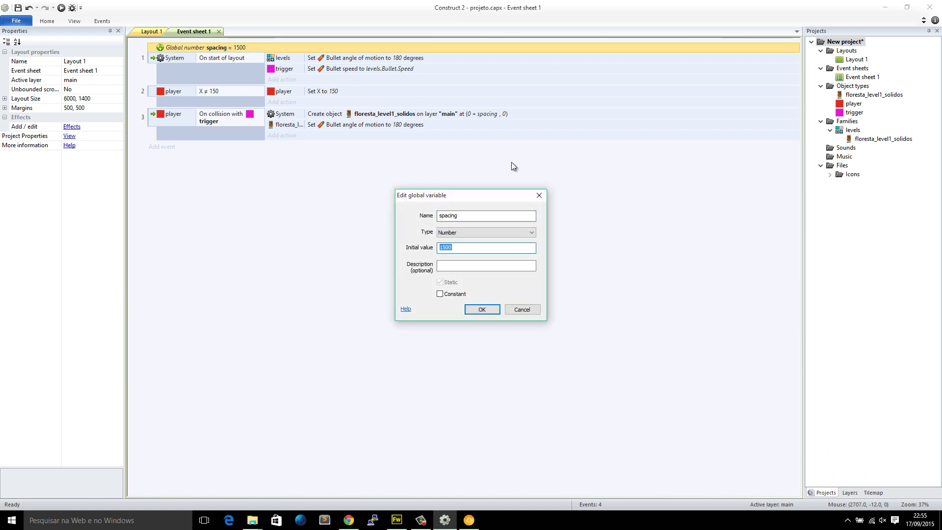
{"action": "left_click", "coordinate": [538, 195]}
{"action": "key", "text": "ctrl+Tab"}
Move the magenta trigger a little to the right in Layout 1, to about X 4804, Y 706.
{"action": "scroll", "coordinate": [554, 254], "scroll_direction": "down", "scroll_amount": 3, "text": "ctrl"}
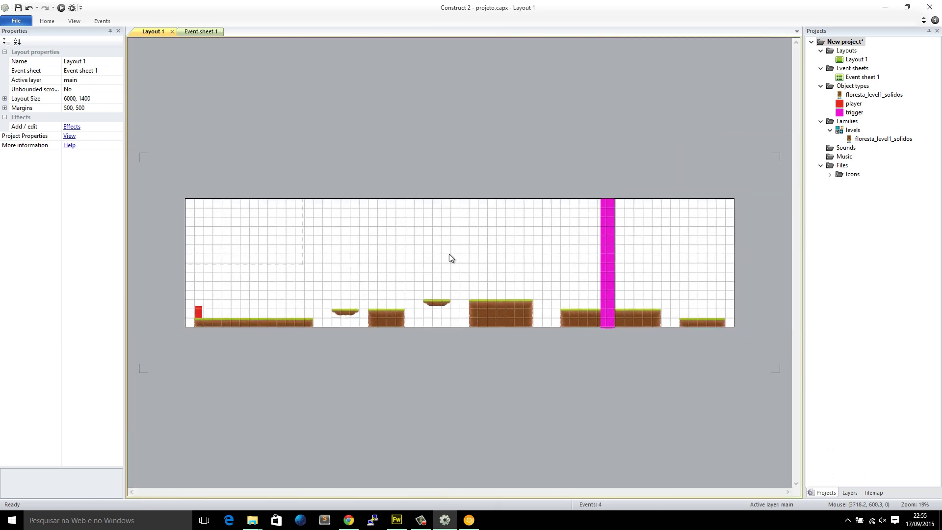
{"action": "left_click", "coordinate": [609, 261]}
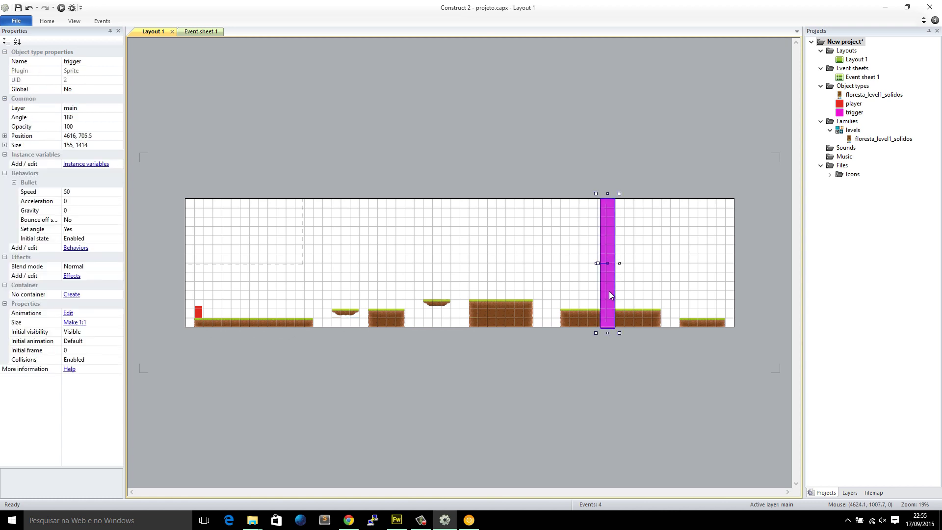
{"action": "left_click_drag", "start_coordinate": [612, 294], "coordinate": [626, 289]}
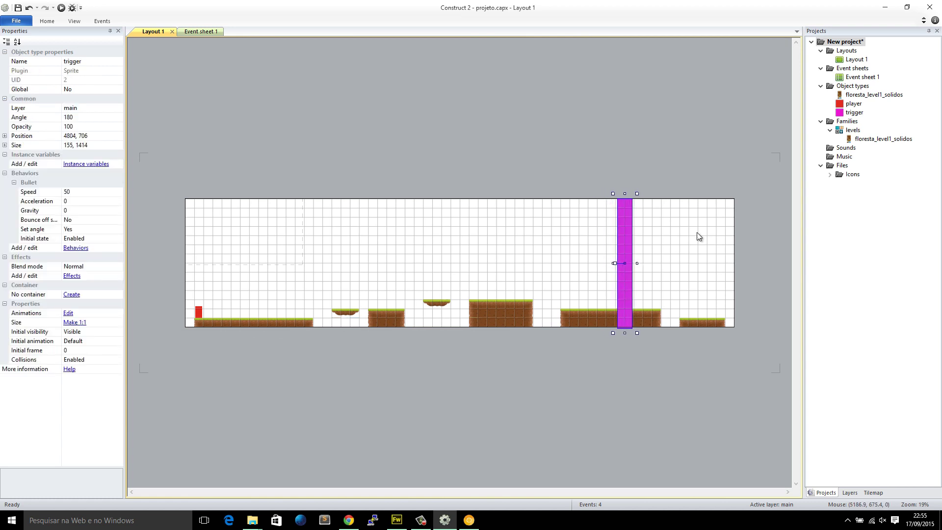
{"action": "left_click", "coordinate": [741, 177]}
Preview the layout with the moved trigger and jump the player through the original and newly created level sections.
{"action": "left_click", "coordinate": [60, 8]}
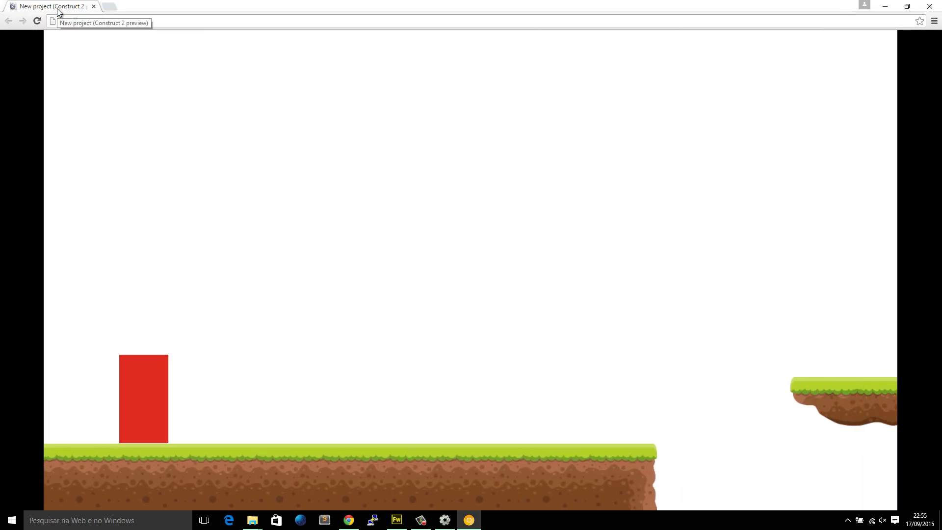
{"action": "key", "text": "Up"}
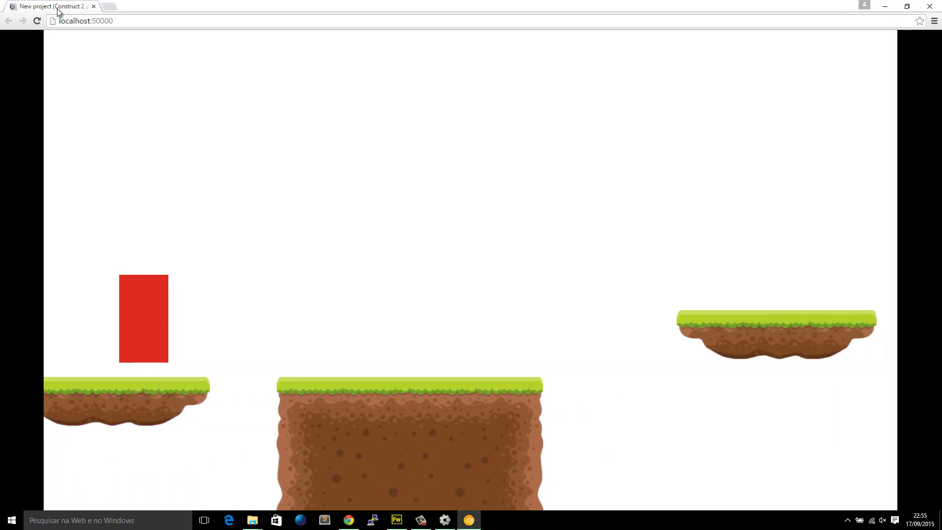
{"action": "key", "text": "Up"}
{"action": "key", "text": "Up"}
{"action": "key", "text": "Up"}
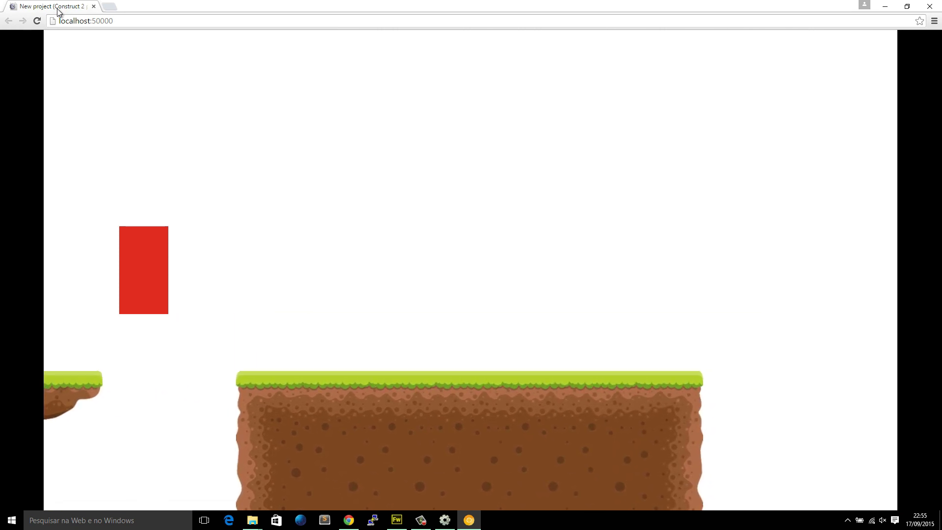
{"action": "key", "text": "Up"}
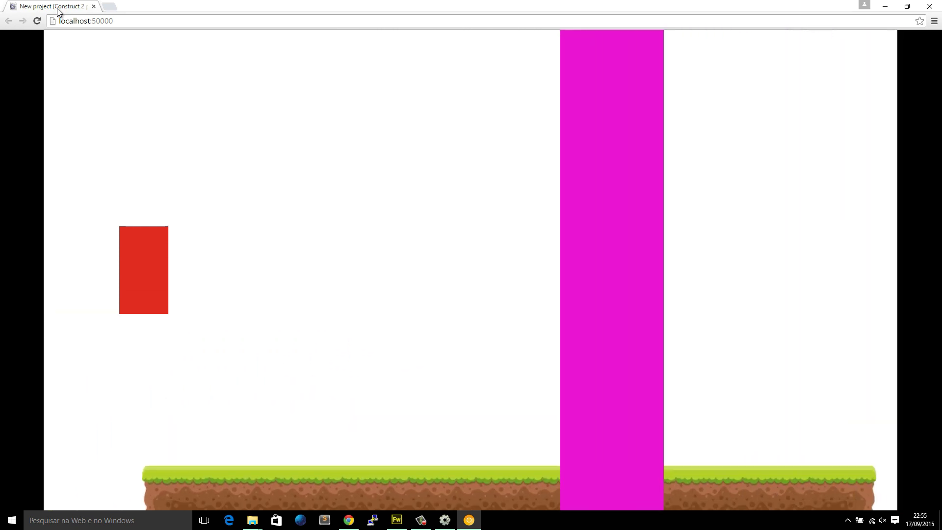
{"action": "key", "text": "Up"}
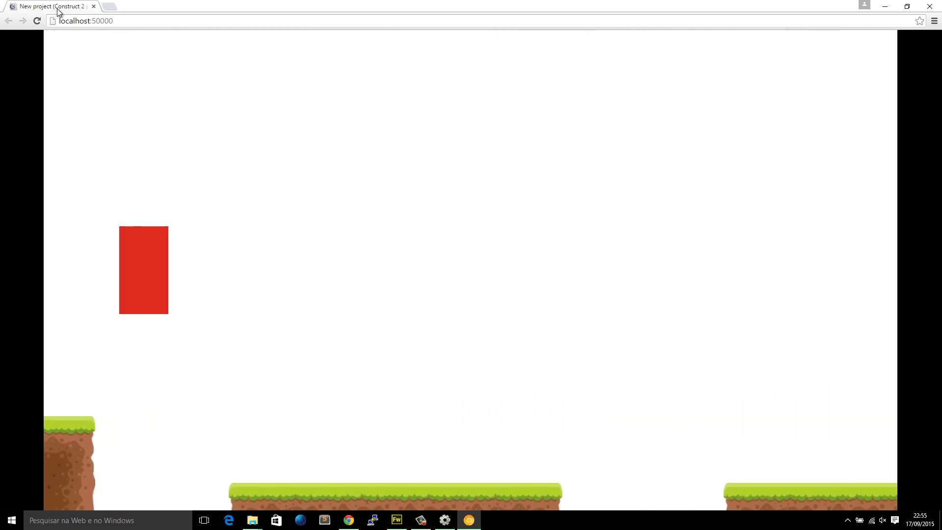
{"action": "key", "text": "Up"}
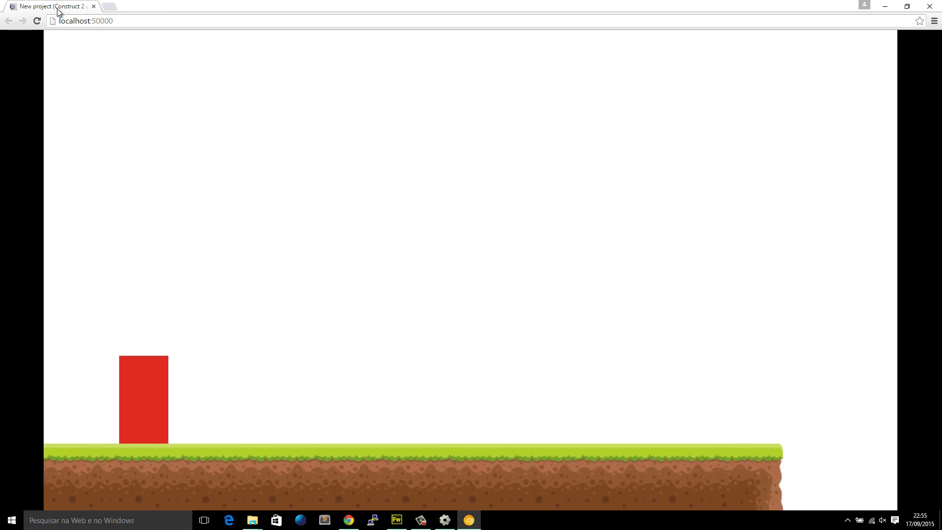
{"action": "key", "text": "Up"}
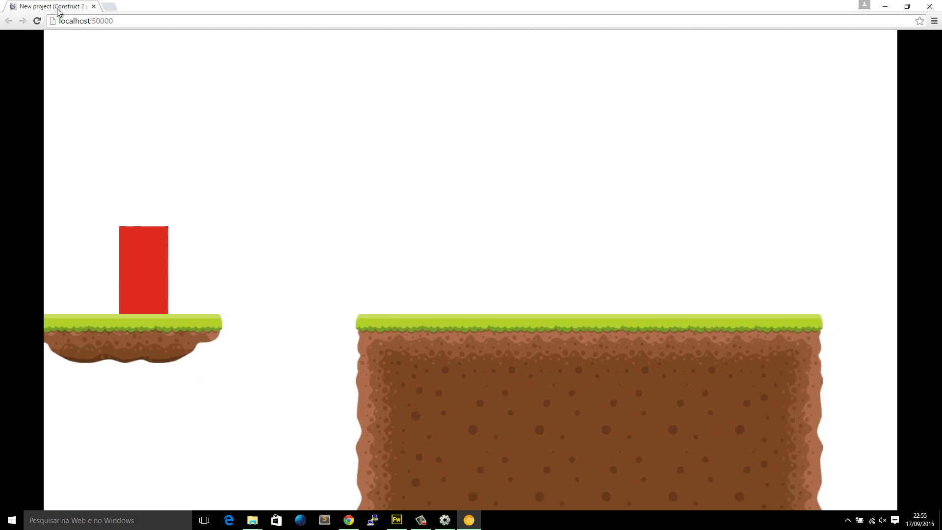
{"action": "key", "text": "Up"}
{"action": "key", "text": "Up"}
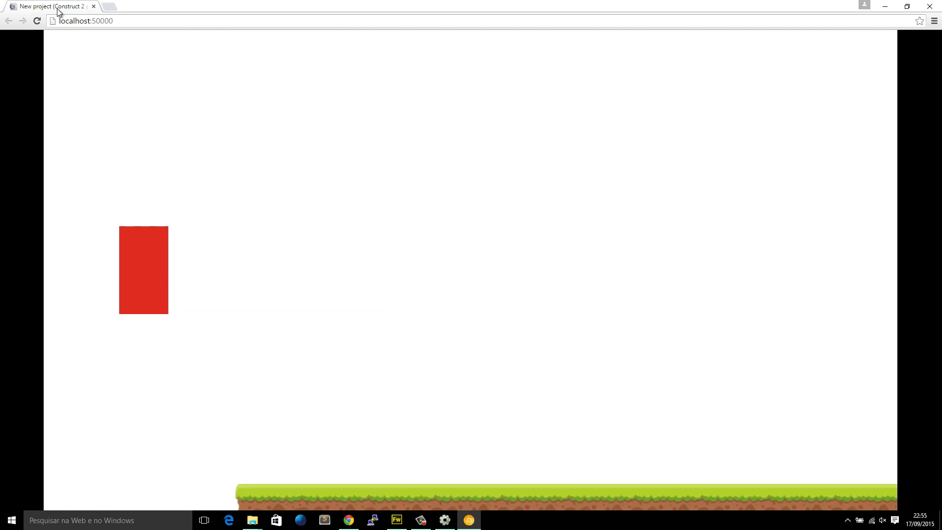
{"action": "key", "text": "Up"}
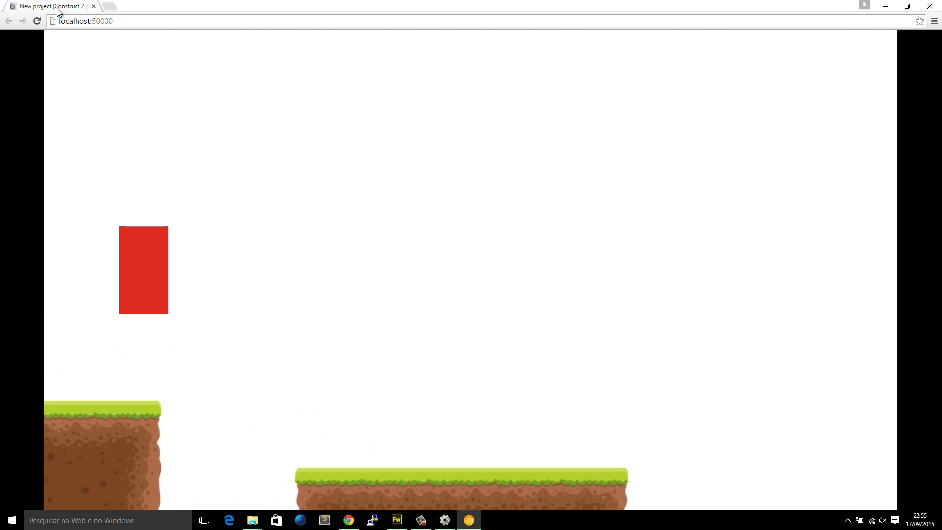
{"action": "key", "text": "Up"}
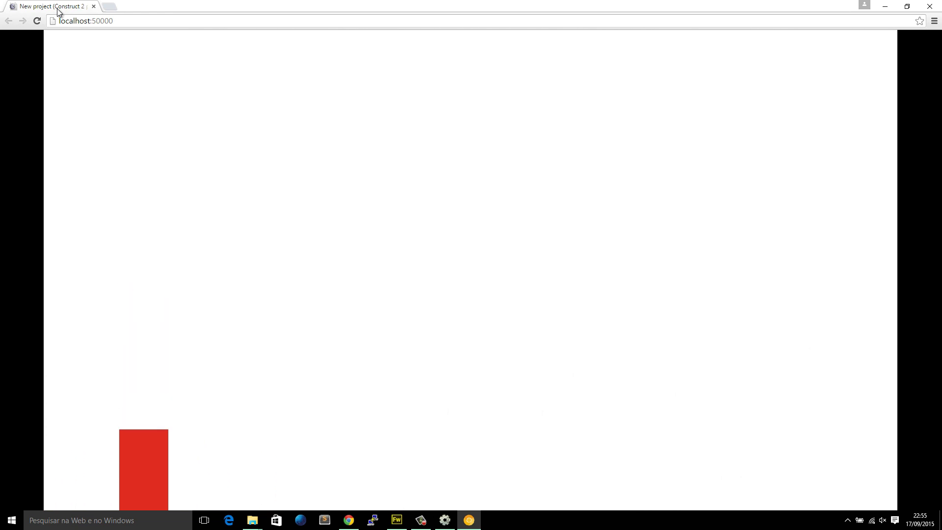
Return to Construct 2 and set the magenta trigger's X position to 4800 in Layout 1.
{"action": "left_click", "coordinate": [446, 521]}
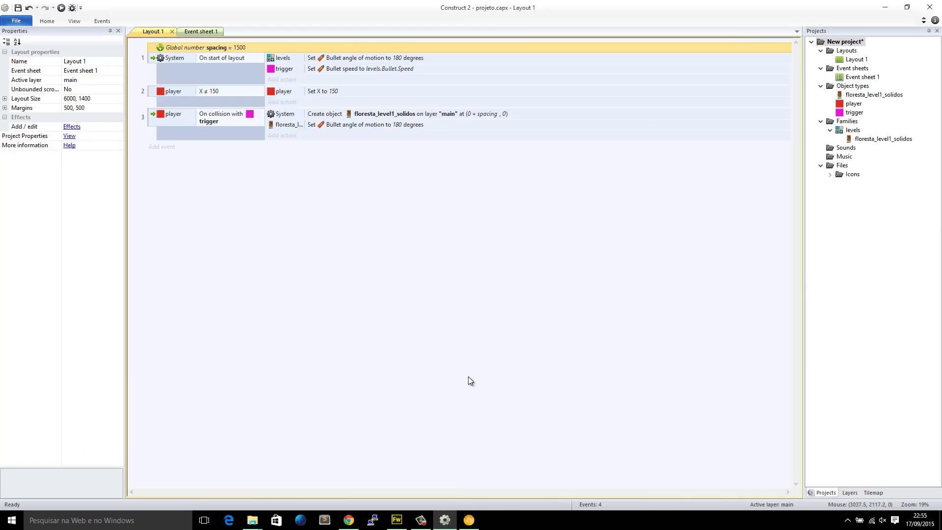
{"action": "left_click", "coordinate": [383, 126]}
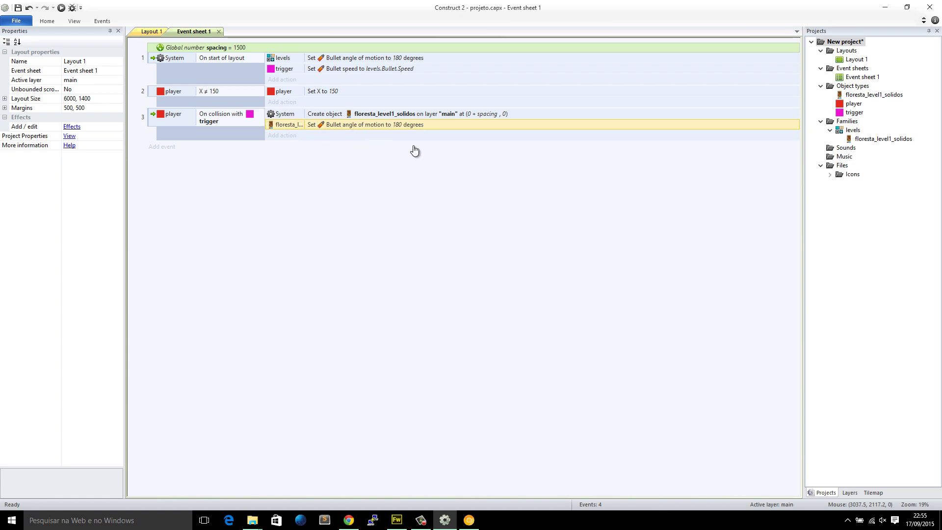
{"action": "key", "text": "ctrl+Tab"}
{"action": "left_click", "coordinate": [624, 225]}
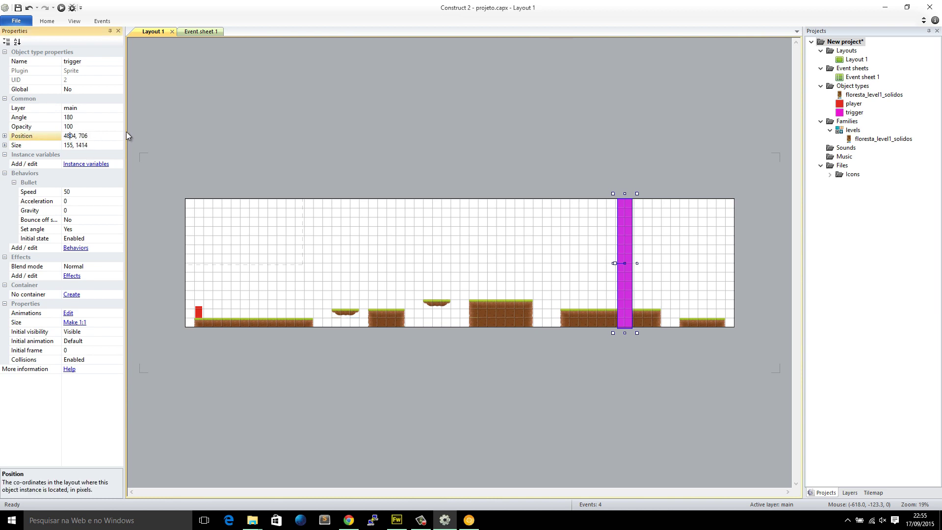
{"action": "key", "text": "Delete"}
{"action": "type", "text": "0"}
{"action": "key", "text": "Return"}
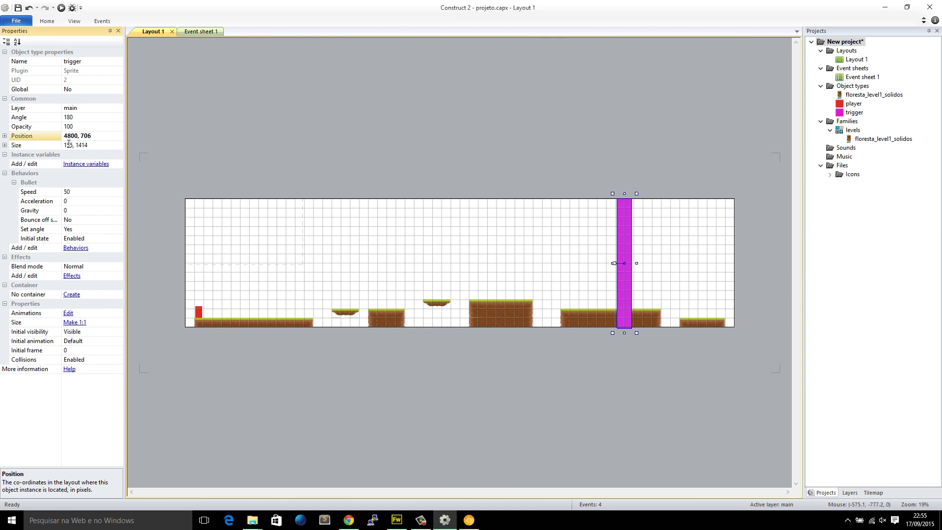
Add a System Create object action to the player–trigger collision event, choosing trigger as the object and "main" as the layer.
{"action": "left_click", "coordinate": [197, 31]}
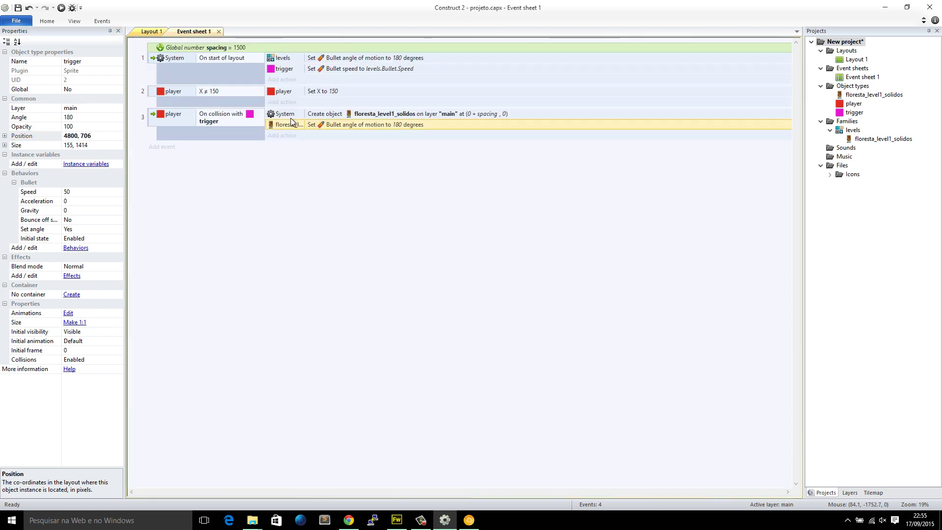
{"action": "left_click", "coordinate": [287, 136]}
{"action": "double_click", "coordinate": [386, 135]}
{"action": "type", "text": "crea"}
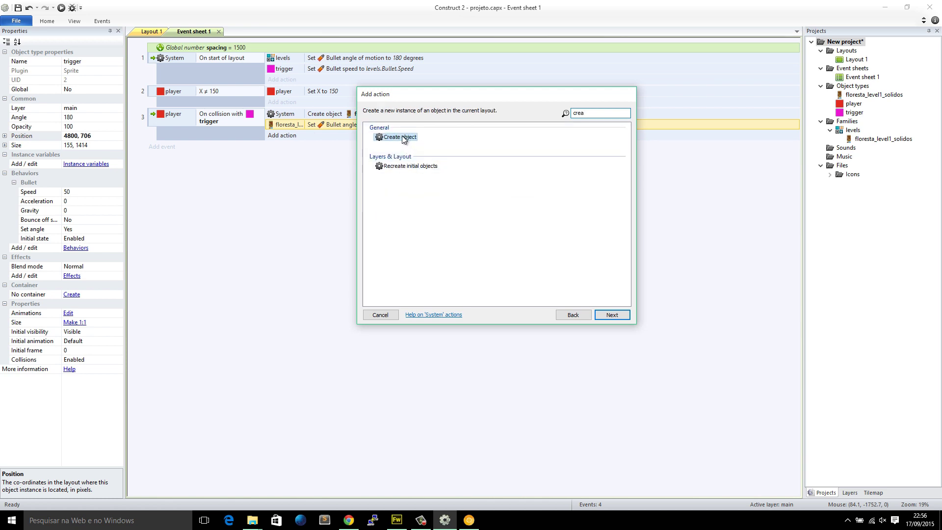
{"action": "double_click", "coordinate": [400, 138]}
{"action": "left_click", "coordinate": [392, 216]}
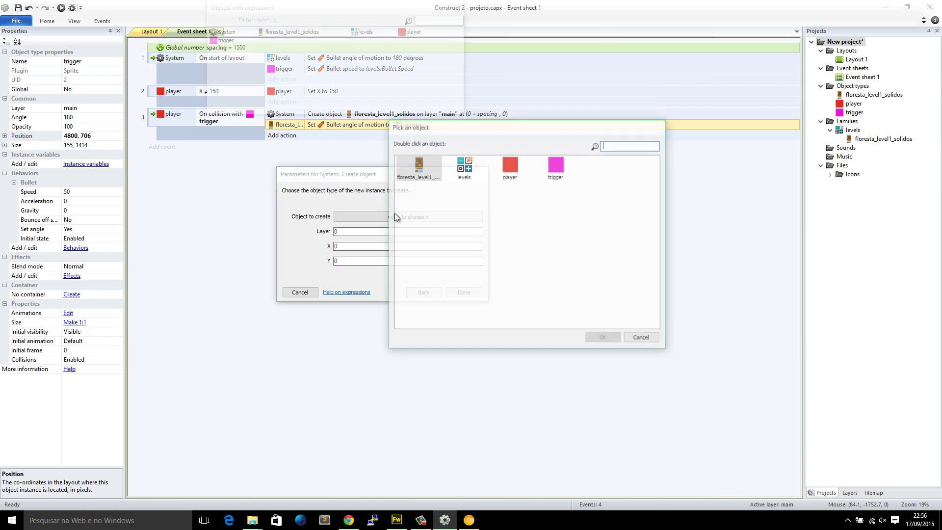
{"action": "double_click", "coordinate": [558, 162]}
{"action": "type", "text": "\"main\""}
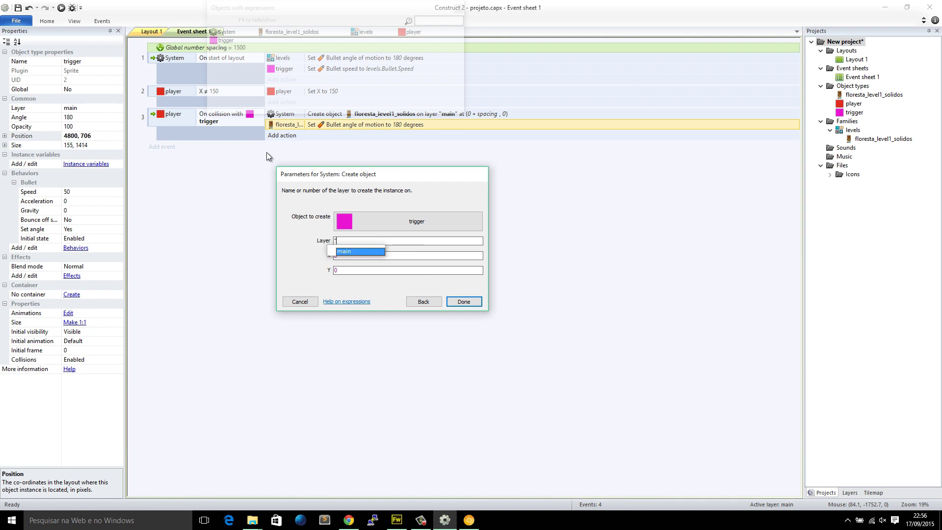
Set the new trigger's creation coordinates to X 4800 and Y 706 and finish the action.
{"action": "key", "text": "Tab"}
{"action": "type", "text": "4800, 706"}
{"action": "key", "text": "BackSpace"}
{"action": "key", "text": "BackSpace"}
{"action": "key", "text": "BackSpace"}
{"action": "key", "text": "BackSpace"}
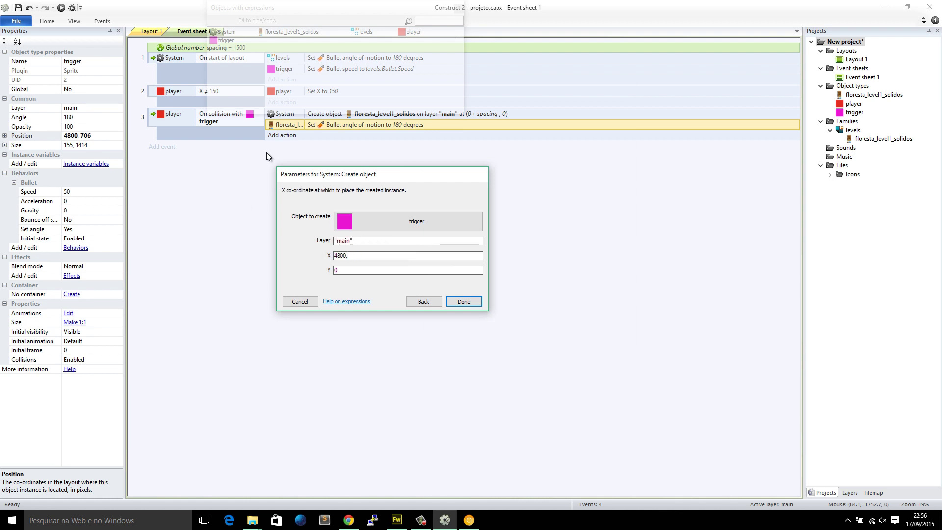
{"action": "type", "text": "706"}
{"action": "key", "text": "Return"}
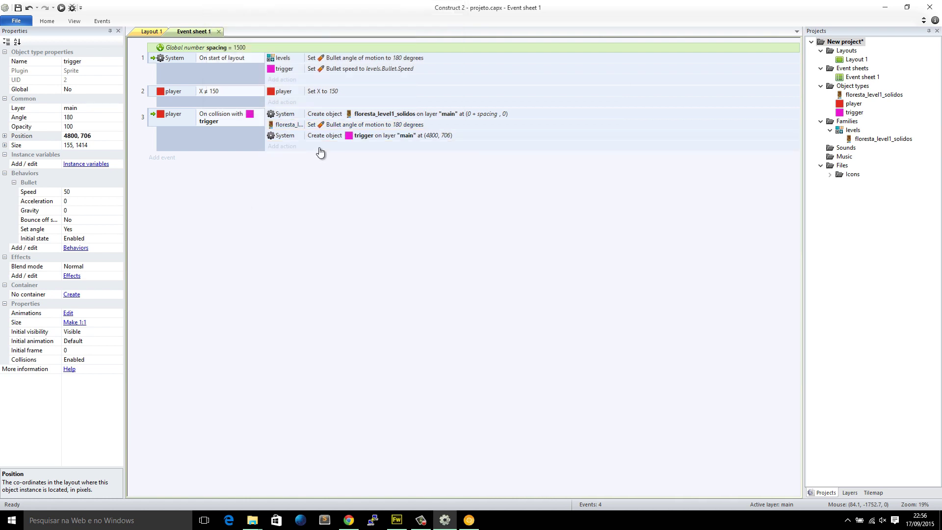
Preview Layout 1 and jump the player past the trigger and across the newly created level section.
{"action": "key", "text": "ctrl+Tab"}
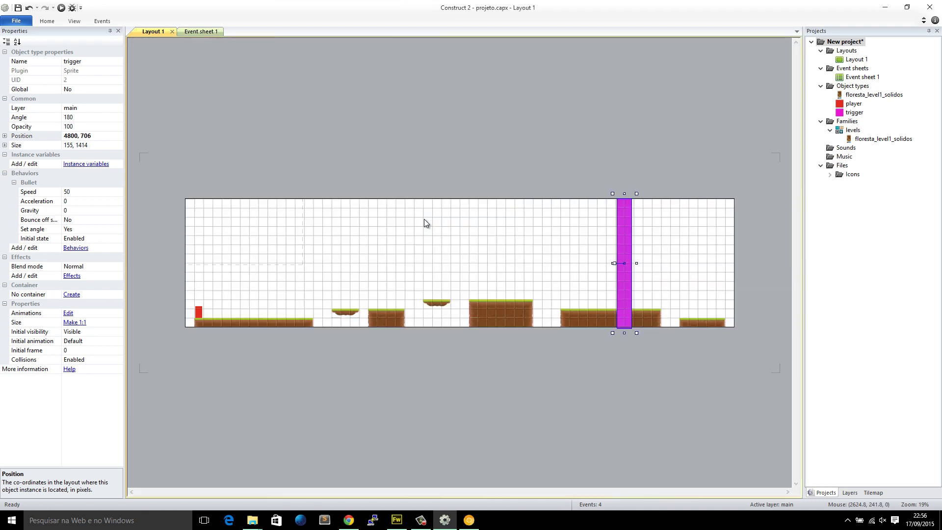
{"action": "left_click", "coordinate": [62, 8]}
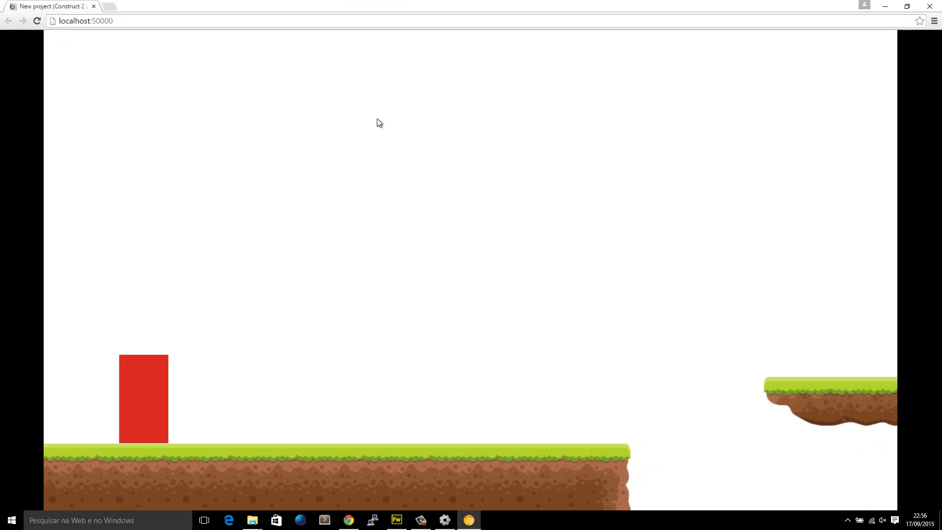
{"action": "key", "text": "Up"}
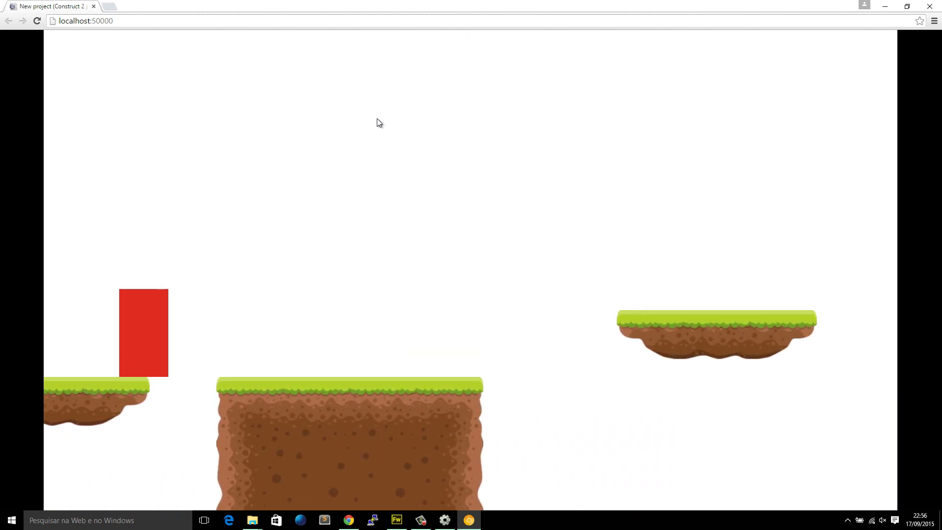
{"action": "key", "text": "Up"}
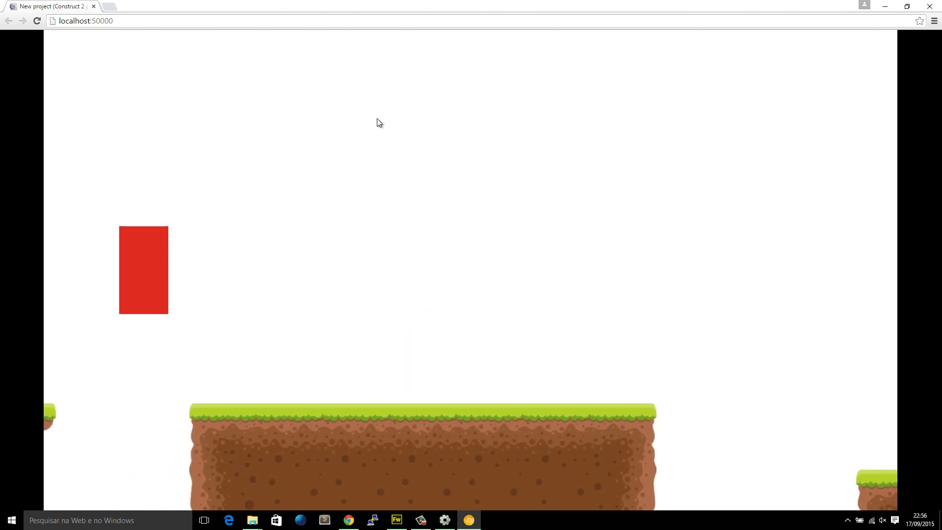
{"action": "key", "text": "Up"}
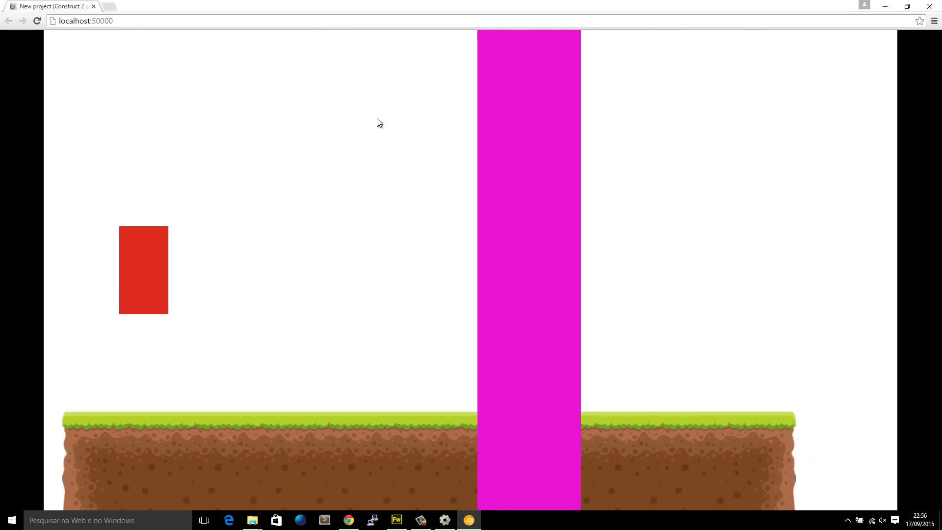
{"action": "key", "text": "Up"}
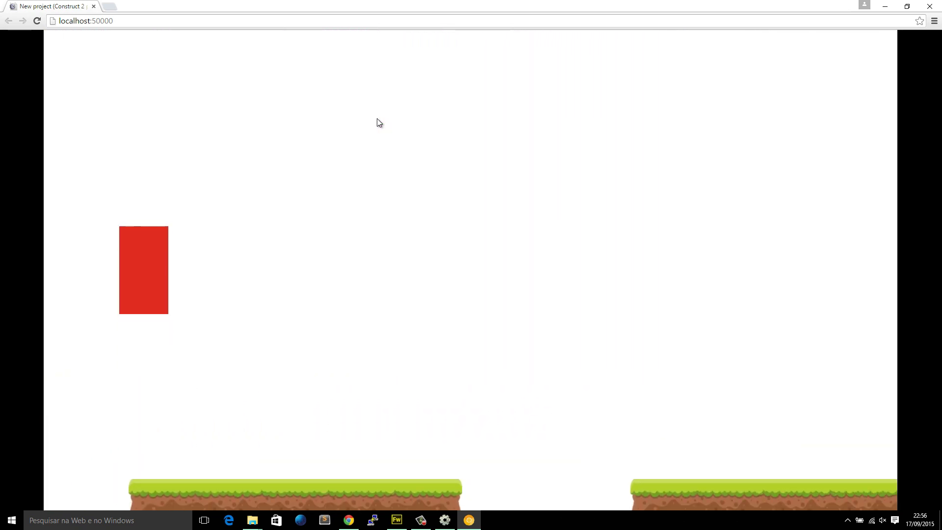
{"action": "key", "text": "Up"}
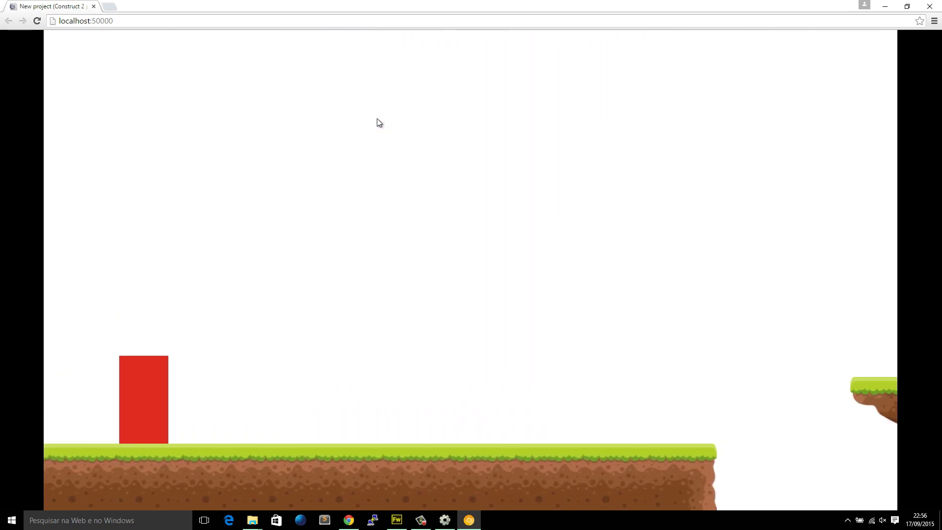
{"action": "key", "text": "Up"}
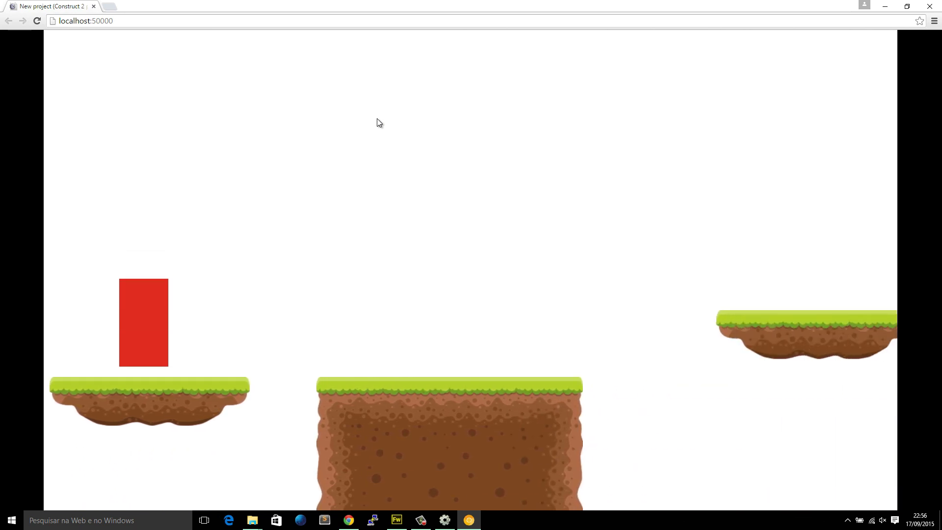
{"action": "key", "text": "Up"}
{"action": "key", "text": "Up"}
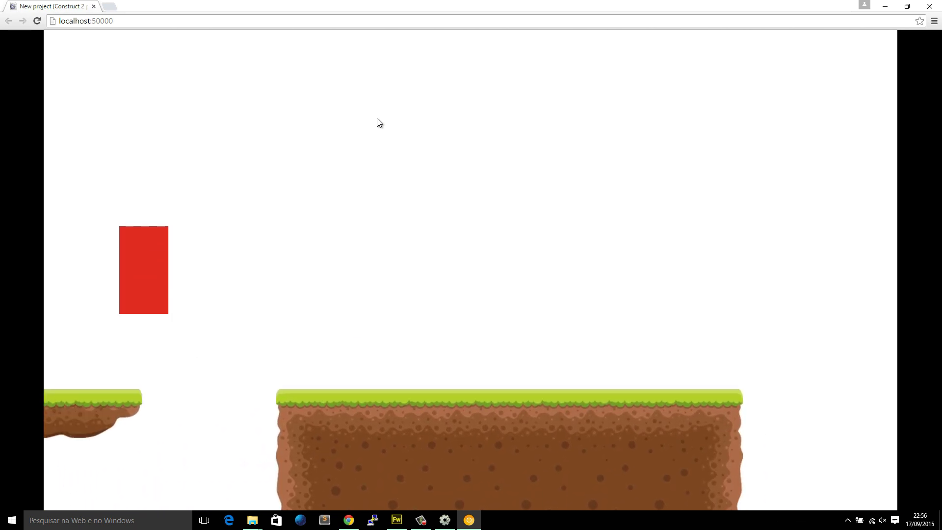
{"action": "key", "text": "Up"}
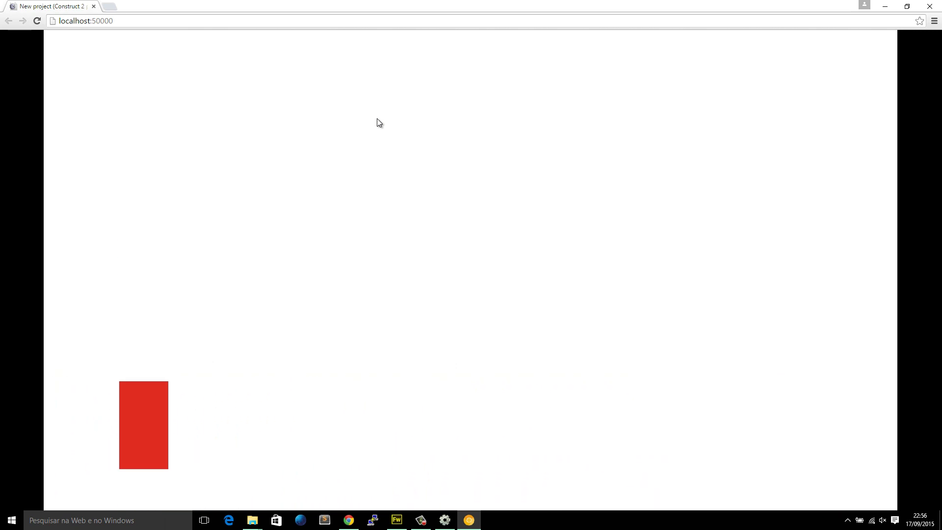
Return to Event sheet 1 in Construct 2 and add the trigger's Set Bullet speed to levels.Bullet.Speed action to the collision event.
{"action": "key", "text": "alt+Tab"}
{"action": "key", "text": "ctrl+Tab"}
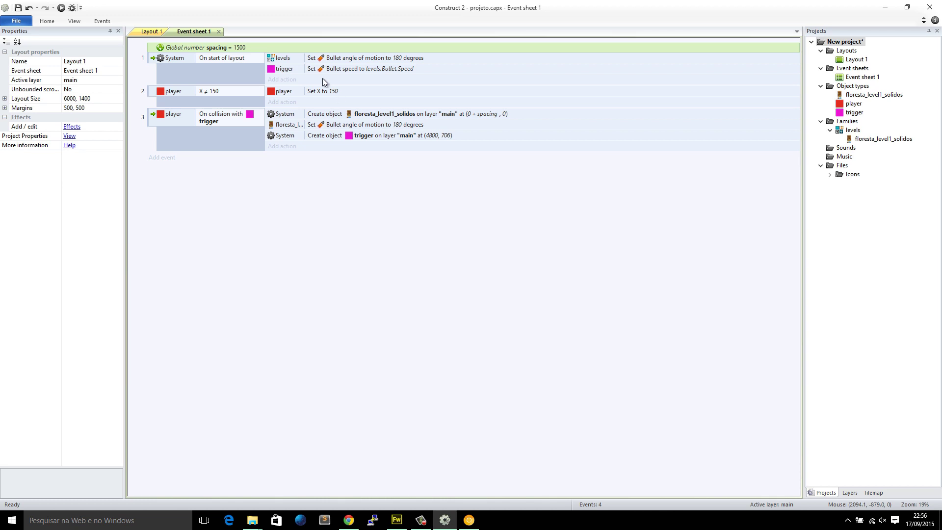
{"action": "left_click", "coordinate": [300, 78]}
{"action": "left_click", "coordinate": [381, 313]}
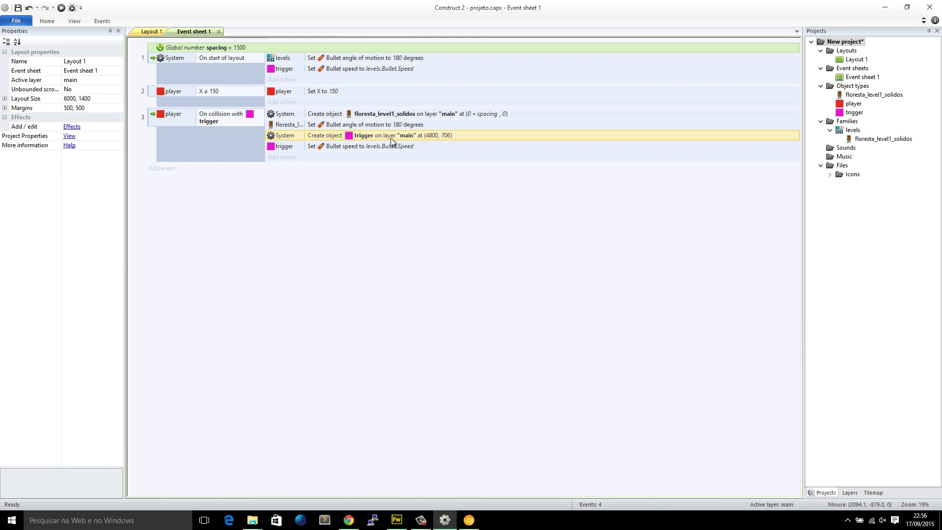
{"action": "left_click", "coordinate": [358, 146]}
{"action": "key", "text": "Up"}
{"action": "key", "text": "Down"}
Check the trigger's properties in Layout 1 and preview the game, jumping the player through the recurring triggers and level sections.
{"action": "left_click", "coordinate": [149, 32]}
{"action": "left_click", "coordinate": [630, 263]}
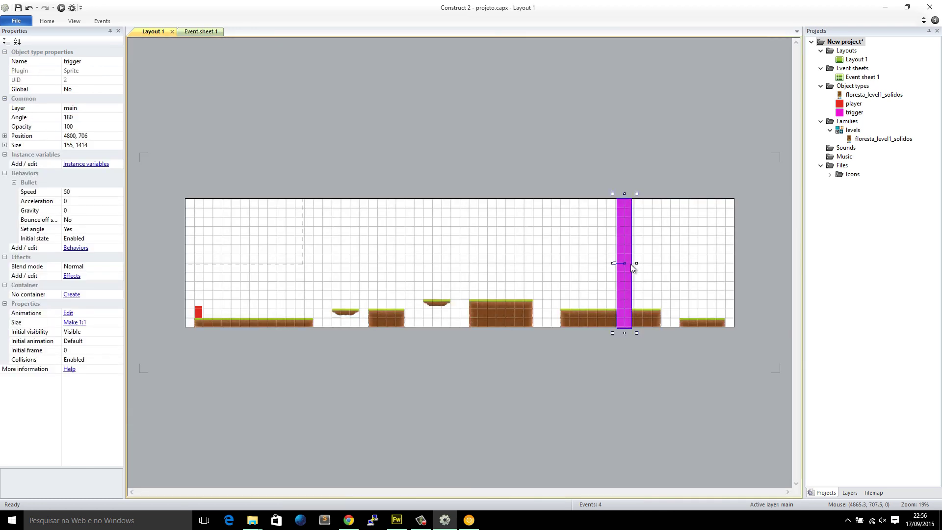
{"action": "left_click", "coordinate": [215, 36]}
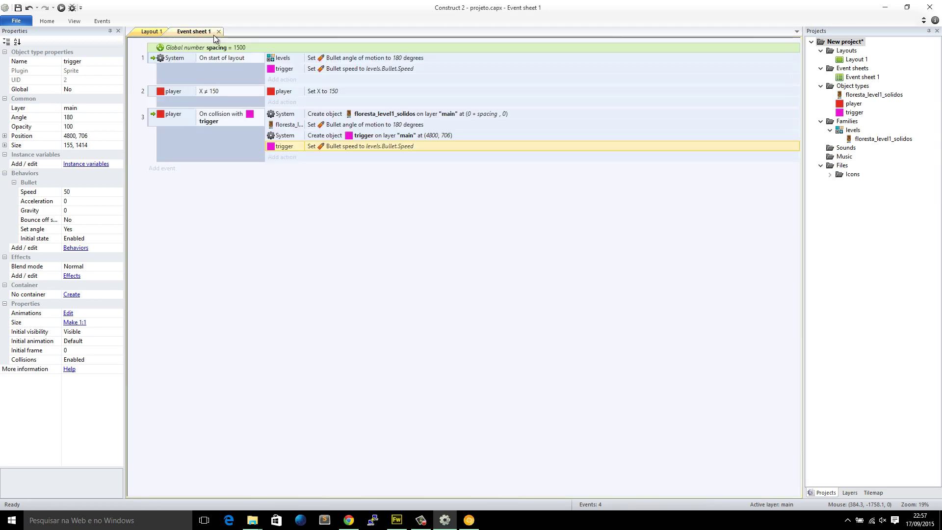
{"action": "left_click", "coordinate": [61, 9]}
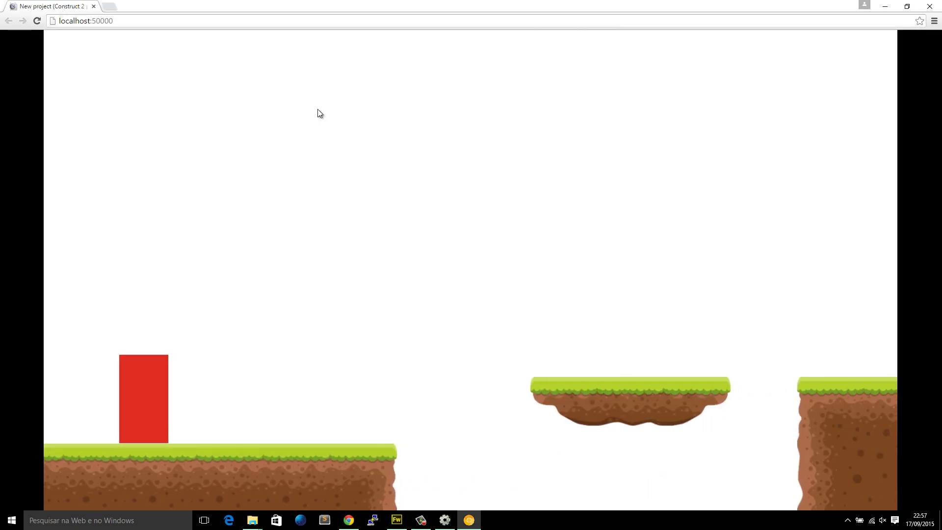
{"action": "key", "text": "Up"}
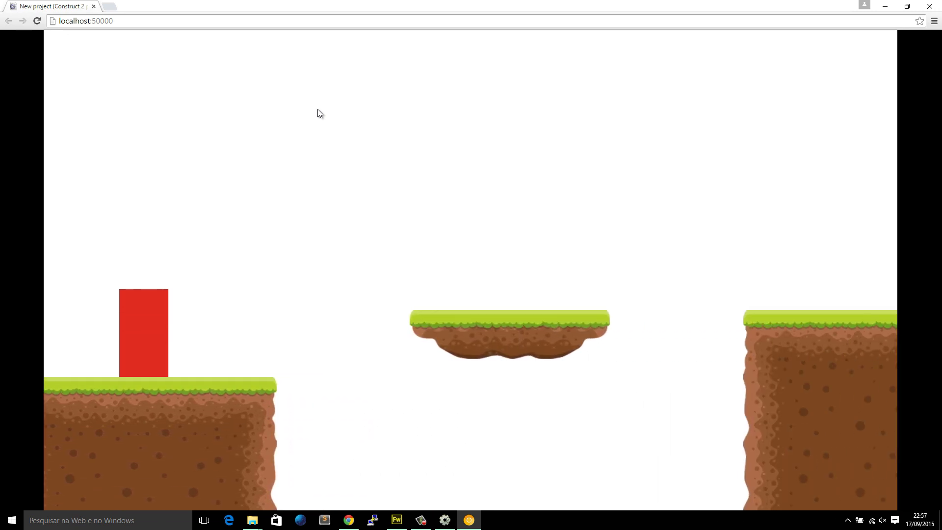
{"action": "key", "text": "Up"}
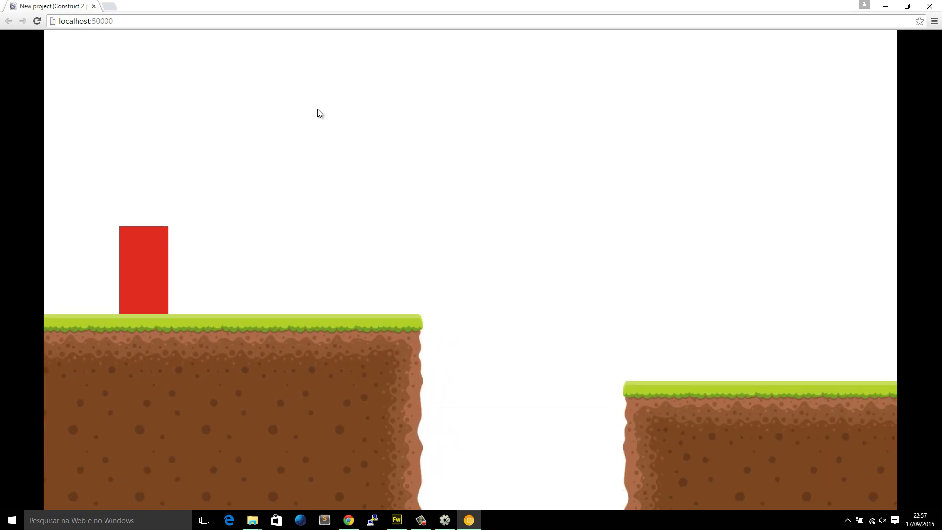
{"action": "key", "text": "Up"}
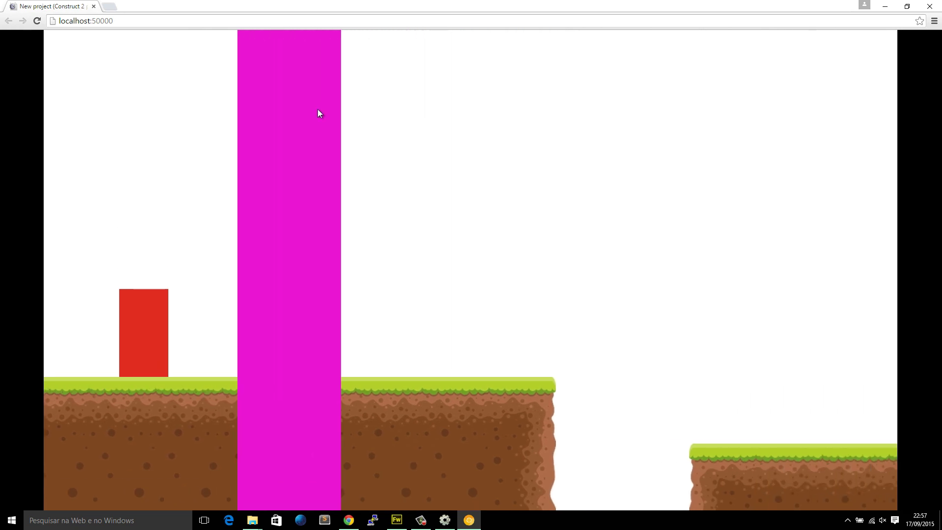
{"action": "key", "text": "Up"}
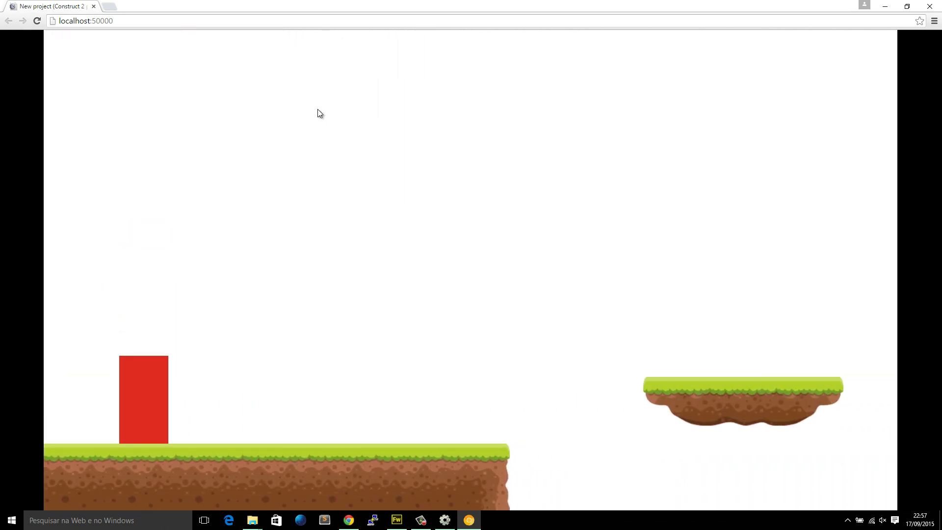
{"action": "key", "text": "Up"}
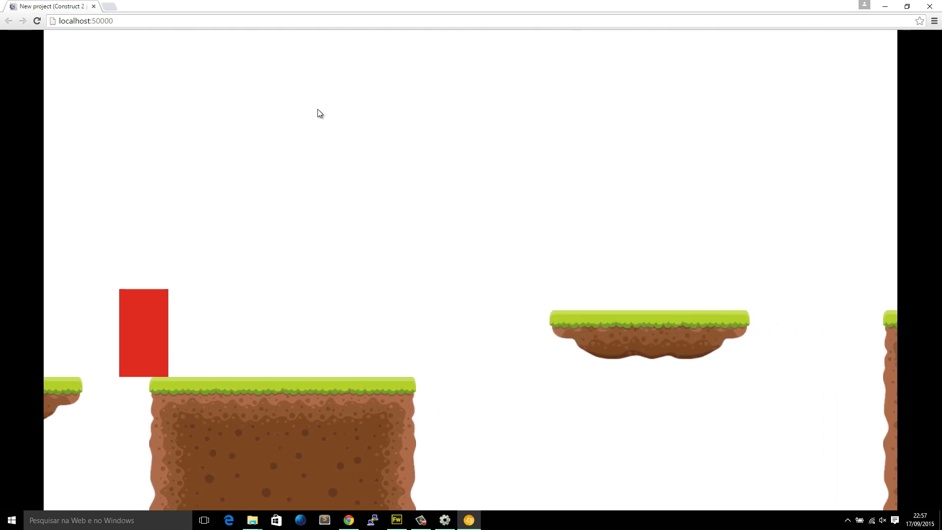
{"action": "key", "text": "Up"}
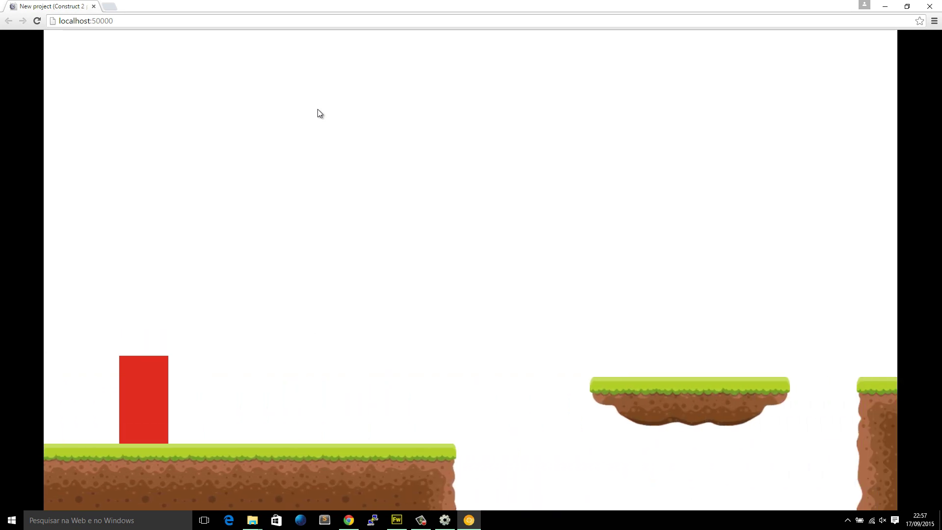
{"action": "key", "text": "Up"}
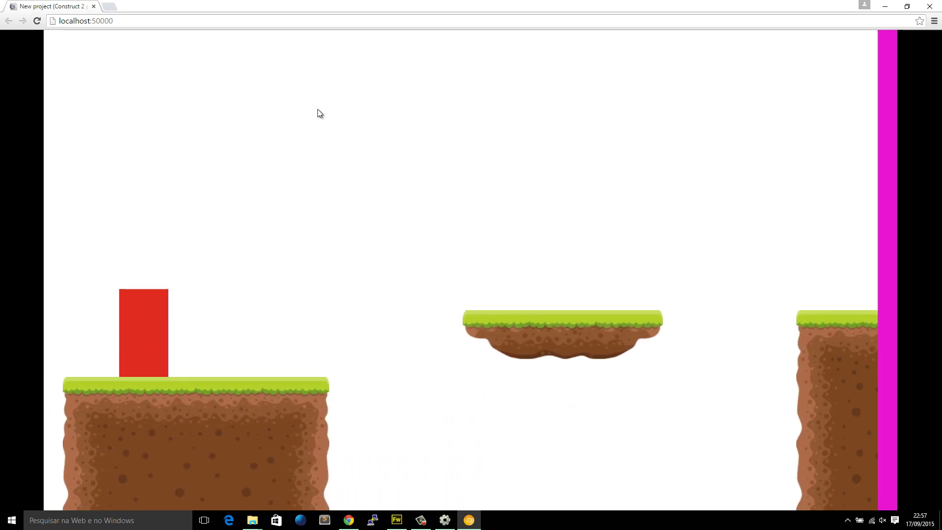
{"action": "key", "text": "Up"}
{"action": "key", "text": "Up"}
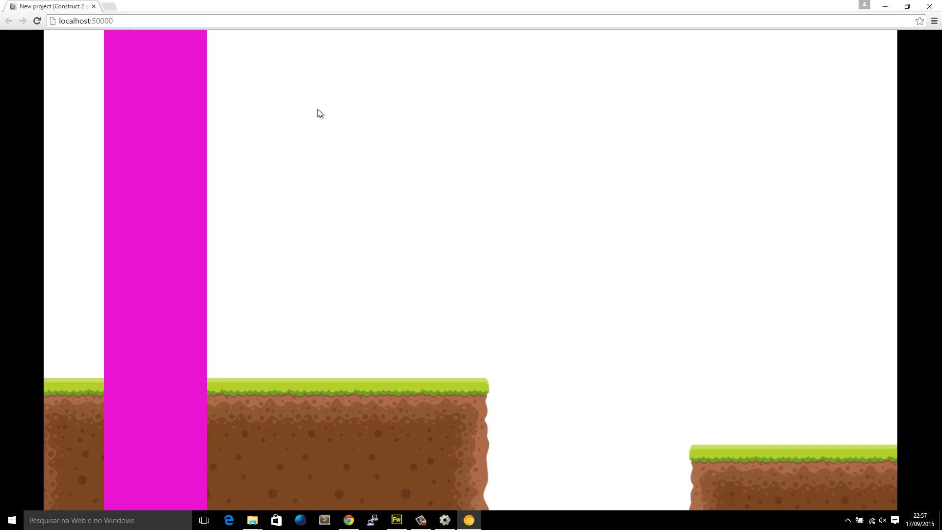
{"action": "key", "text": "Up"}
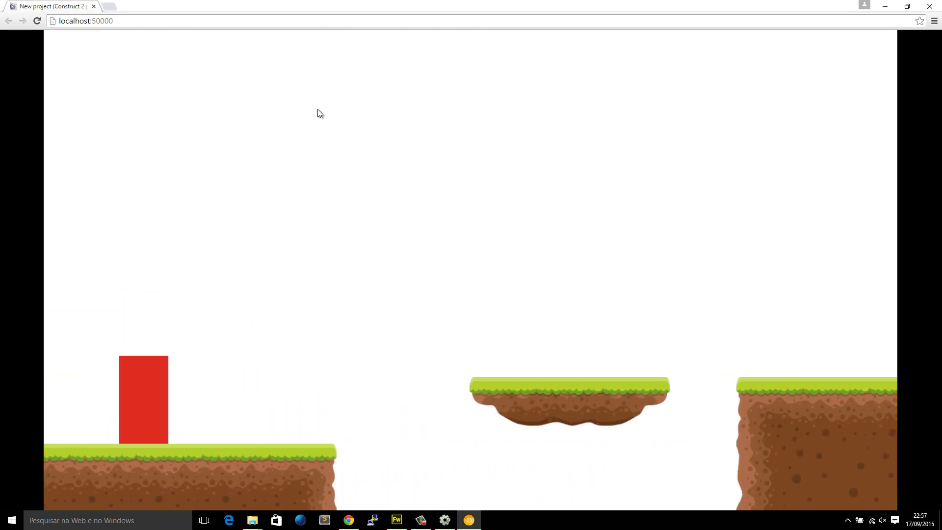
{"action": "key", "text": "Up"}
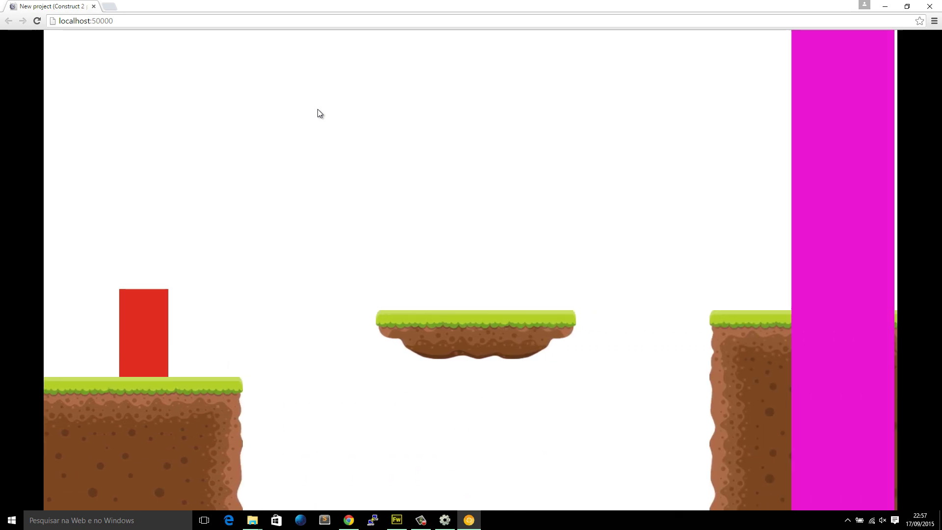
Jump the player past the trigger onto the following platforms in the running preview, and switch back to Construct 2.
{"action": "key", "text": "Up"}
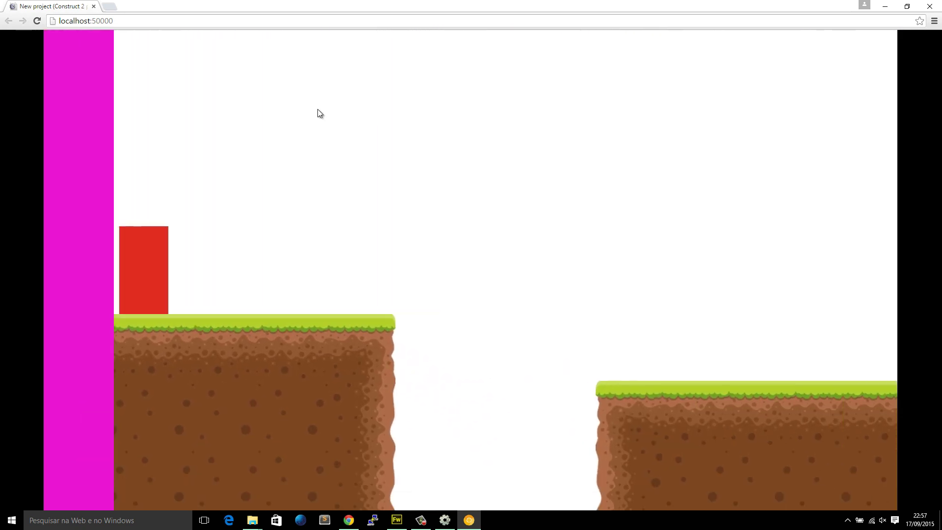
{"action": "key", "text": "Up"}
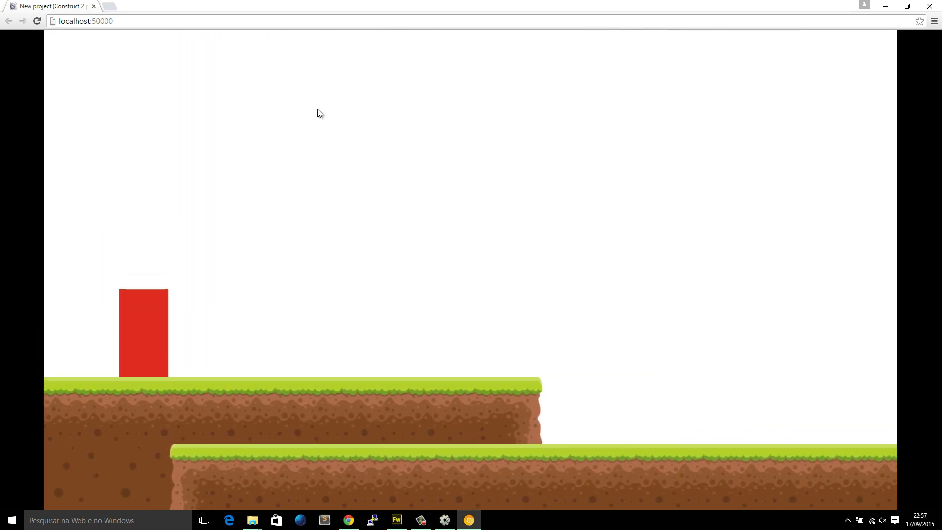
{"action": "key", "text": "alt+Tab"}
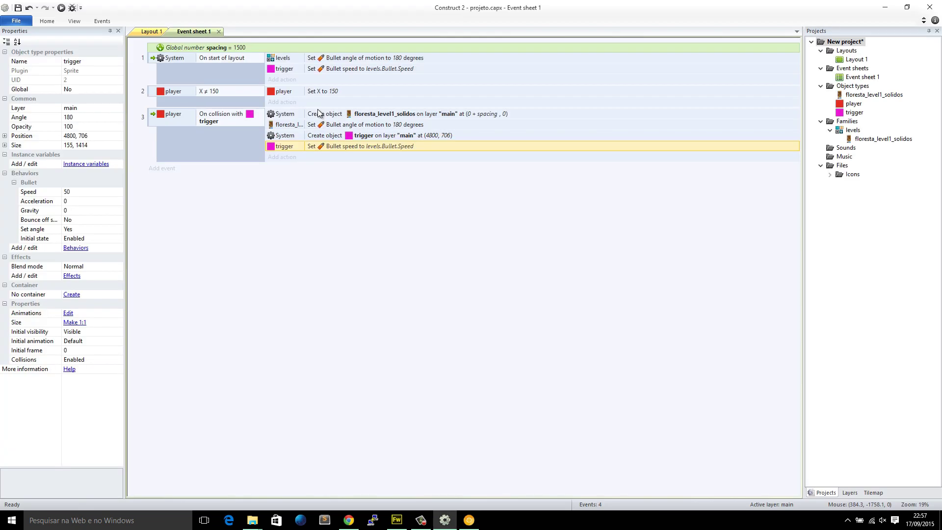
In the collision event on Event sheet 1, set the trigger's Create object X coordinate to 4800 + spacing.
{"action": "left_click", "coordinate": [149, 31]}
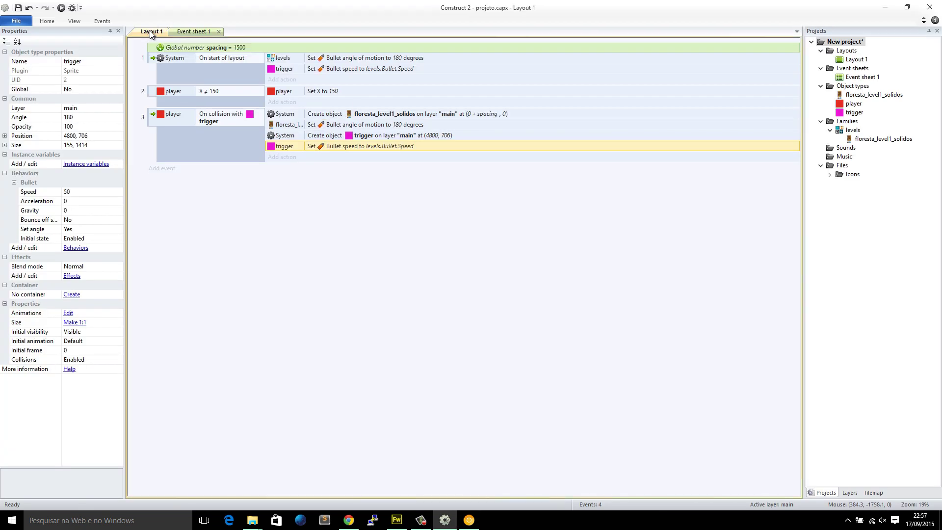
{"action": "key", "text": "ctrl+Tab"}
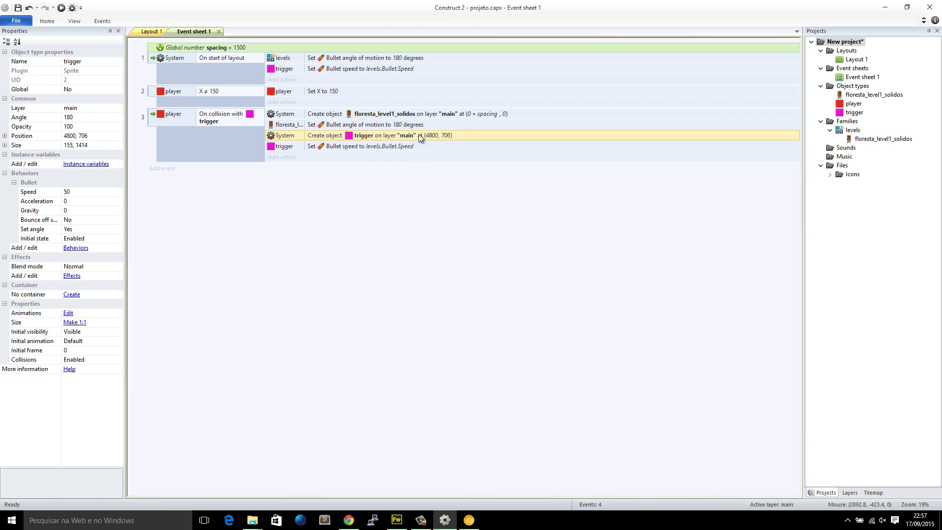
{"action": "left_click", "coordinate": [247, 47]}
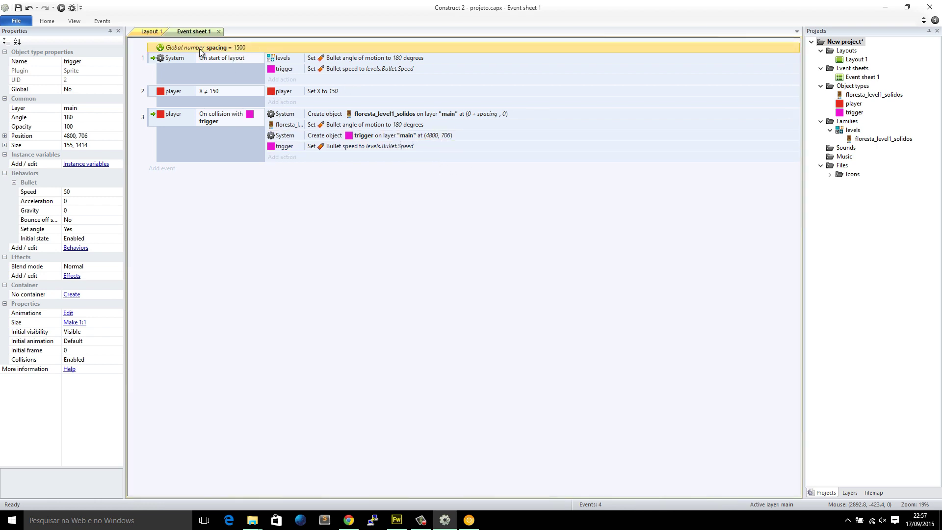
{"action": "key", "text": "Return"}
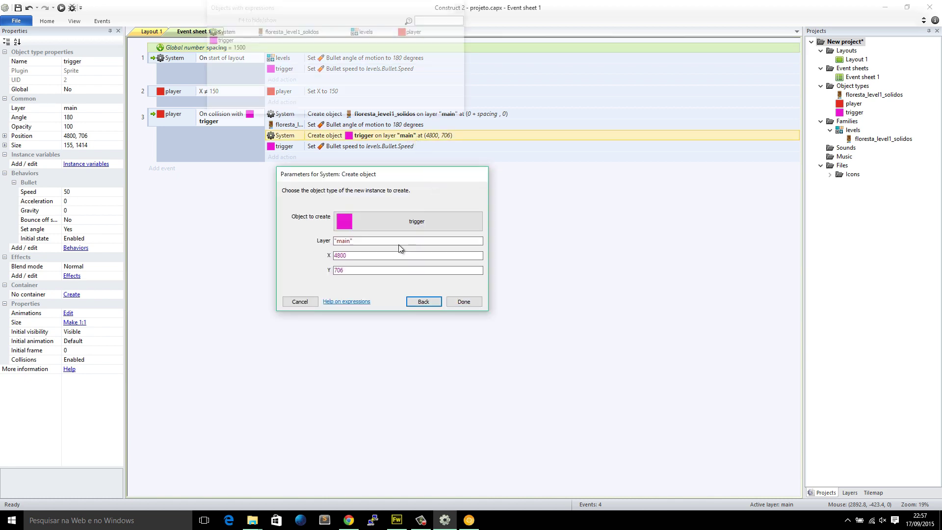
{"action": "type", "text": "+ spacing"}
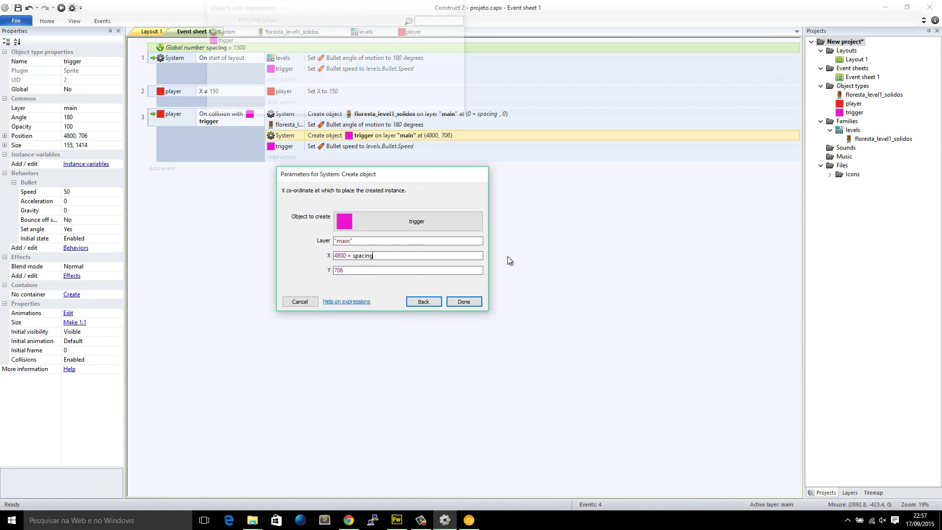
{"action": "key", "text": "Return"}
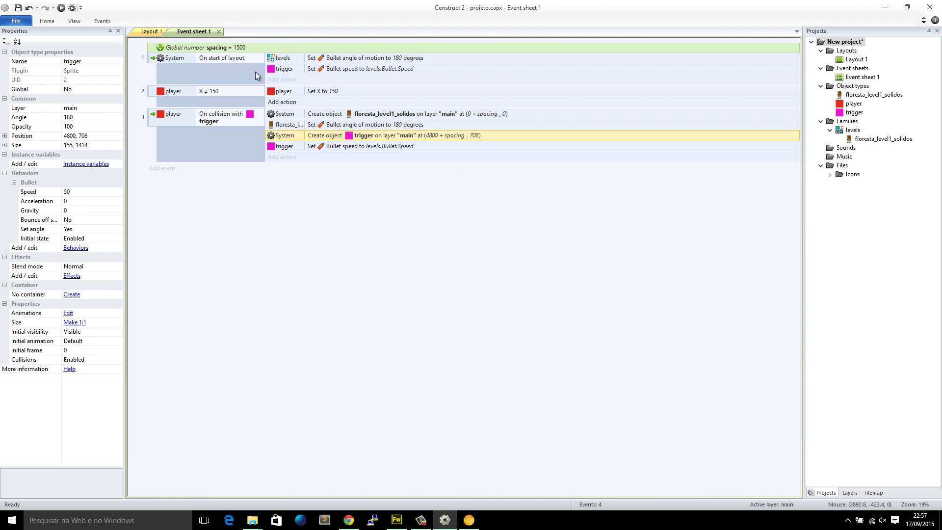
Preview Layout 1 and keep jumping the player across the platforms, through several successive triggers and newly created level sections.
{"action": "left_click", "coordinate": [152, 32]}
{"action": "left_click", "coordinate": [61, 7]}
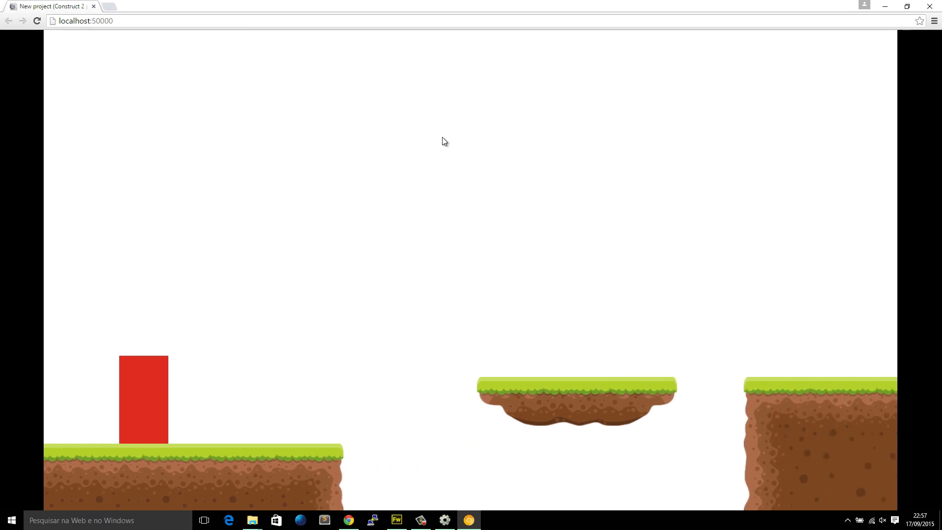
{"action": "key", "text": "Up"}
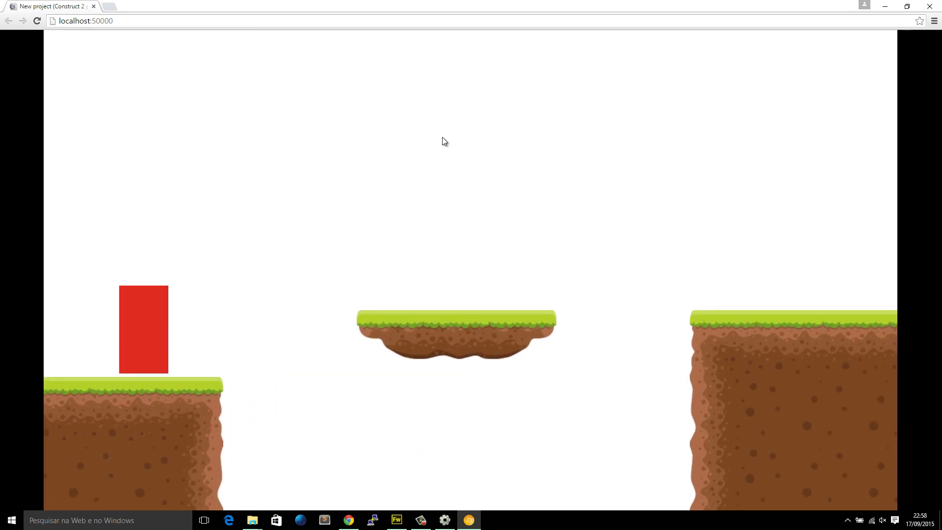
{"action": "key", "text": "Up"}
{"action": "key", "text": "Up"}
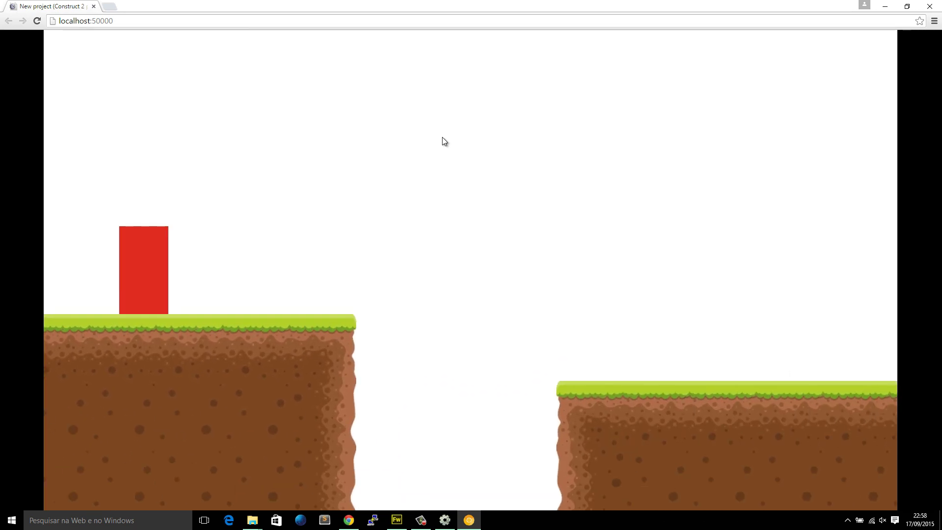
{"action": "key", "text": "Up"}
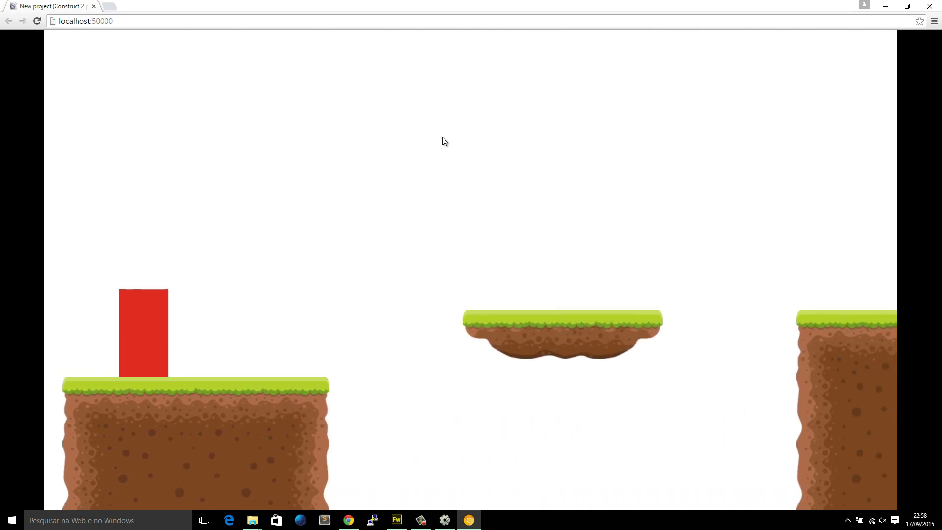
{"action": "key", "text": "Up"}
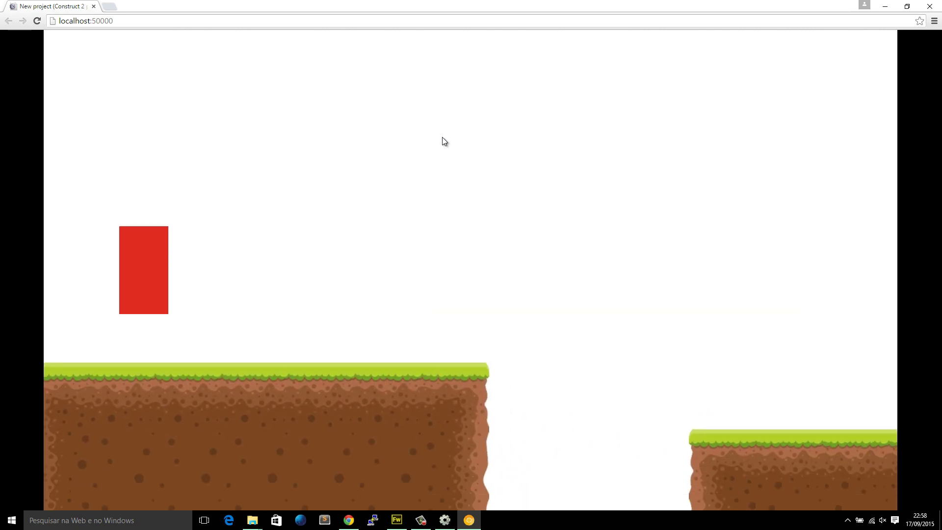
{"action": "key", "text": "Up"}
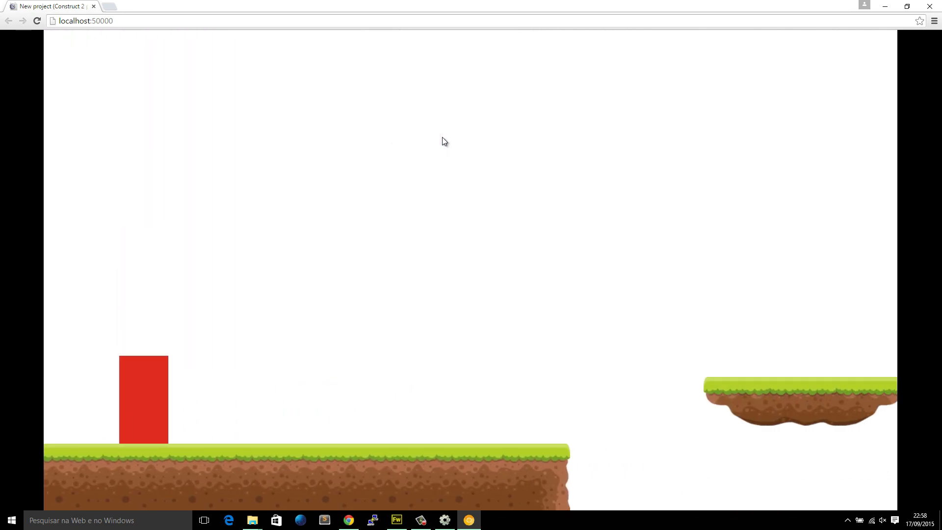
{"action": "key", "text": "Up"}
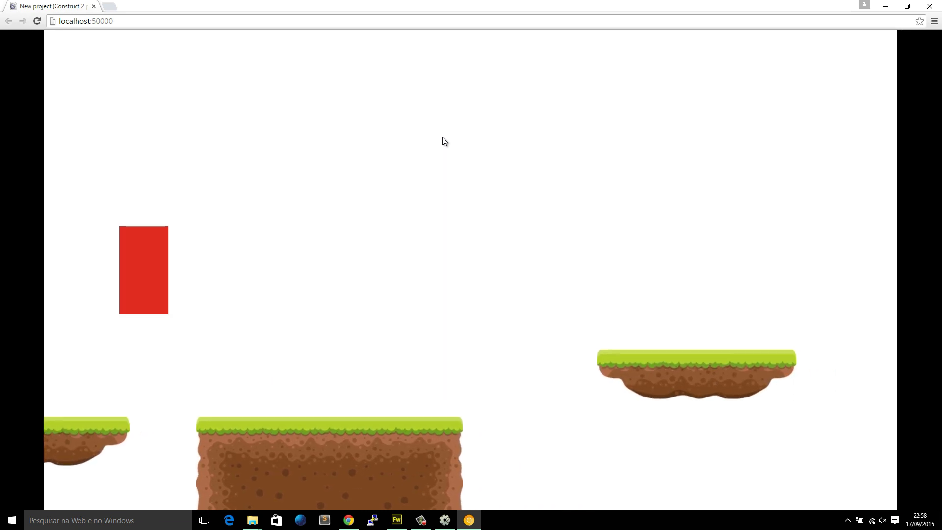
{"action": "key", "text": "Up"}
{"action": "key", "text": "Up"}
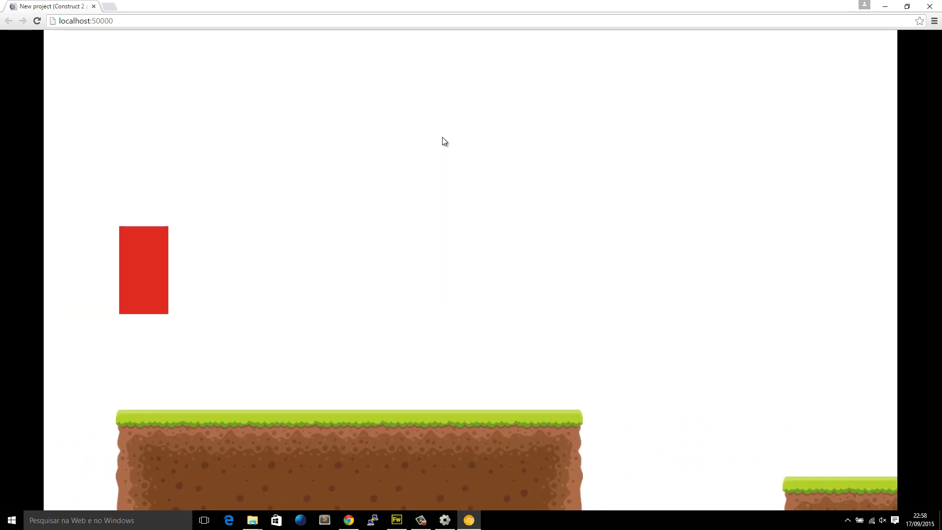
{"action": "key", "text": "Up"}
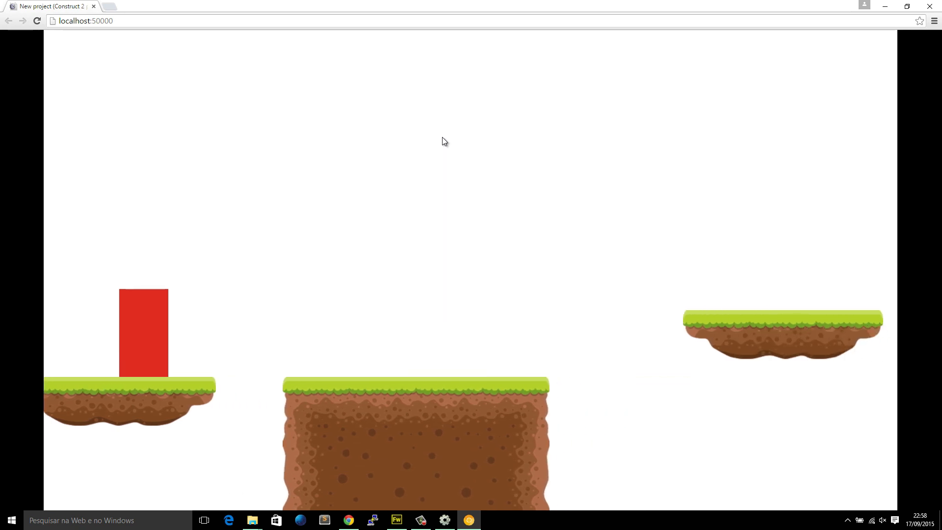
{"action": "key", "text": "Up"}
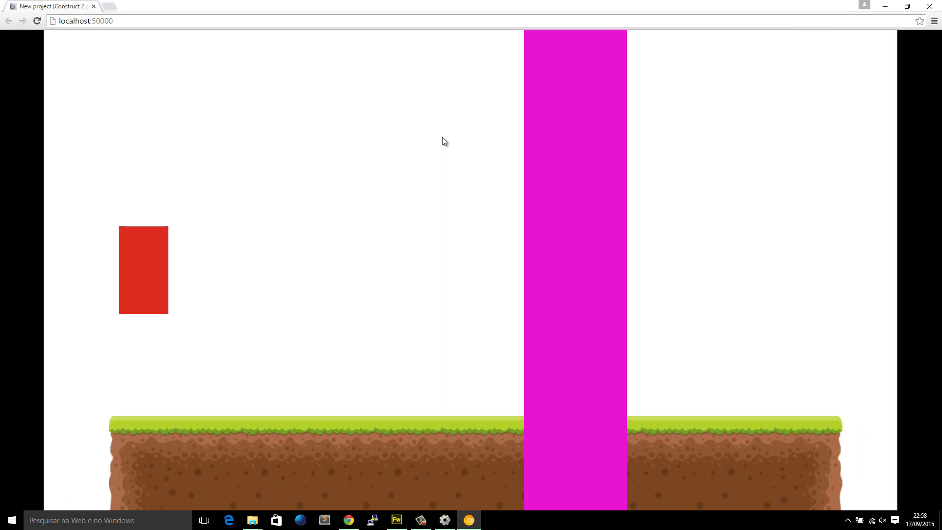
{"action": "key", "text": "Up"}
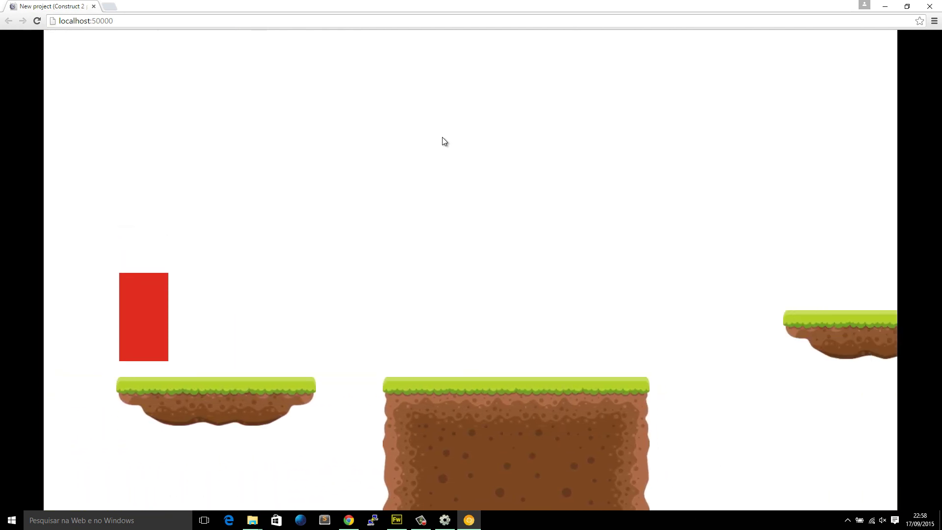
{"action": "key", "text": "Up"}
{"action": "key", "text": "Up"}
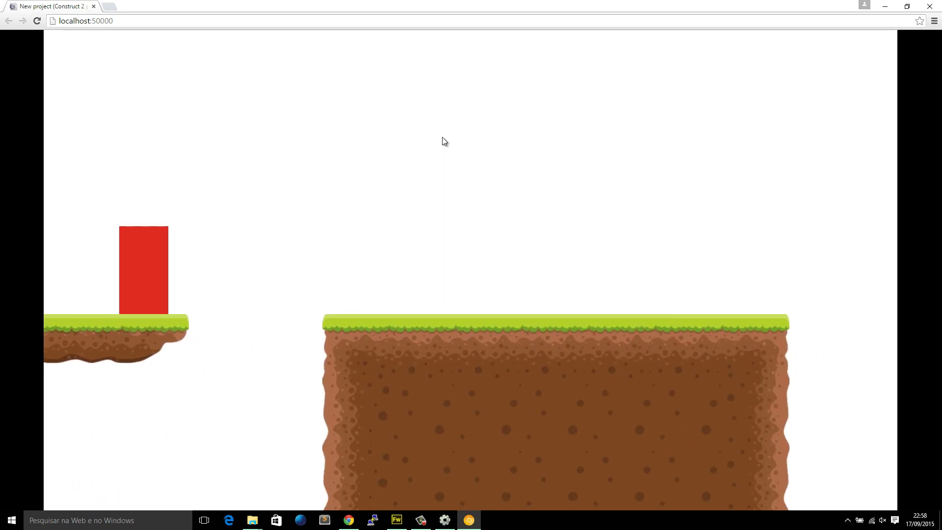
{"action": "key", "text": "Up"}
{"action": "key", "text": "Up"}
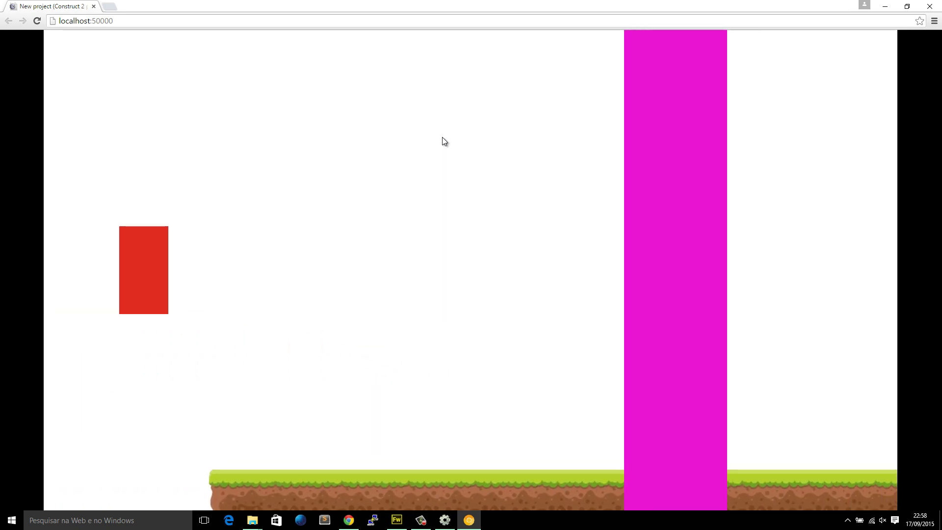
{"action": "key", "text": "Up"}
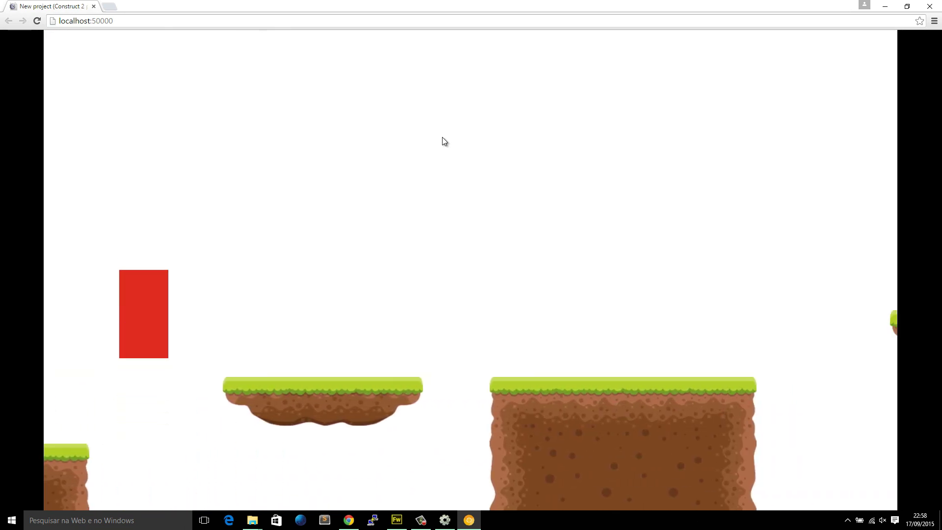
{"action": "key", "text": "Up"}
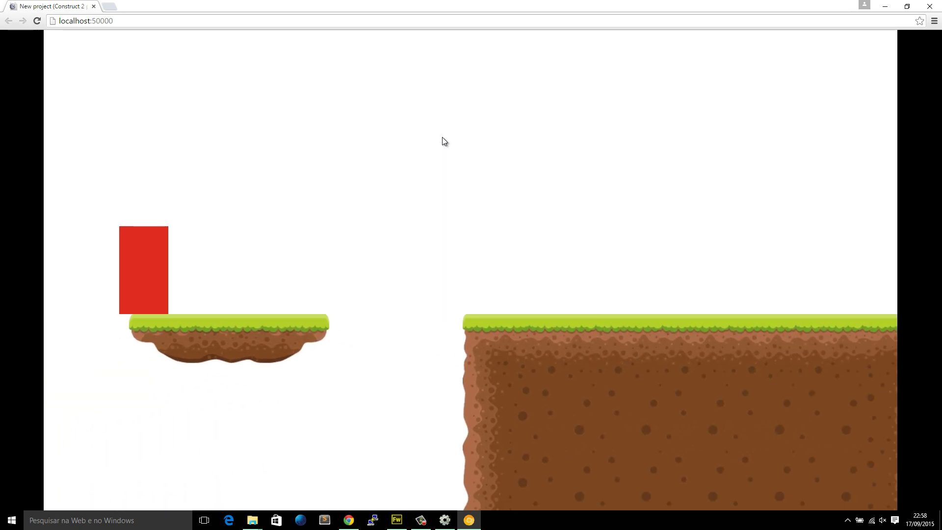
{"action": "key", "text": "Up"}
{"action": "key", "text": "Up"}
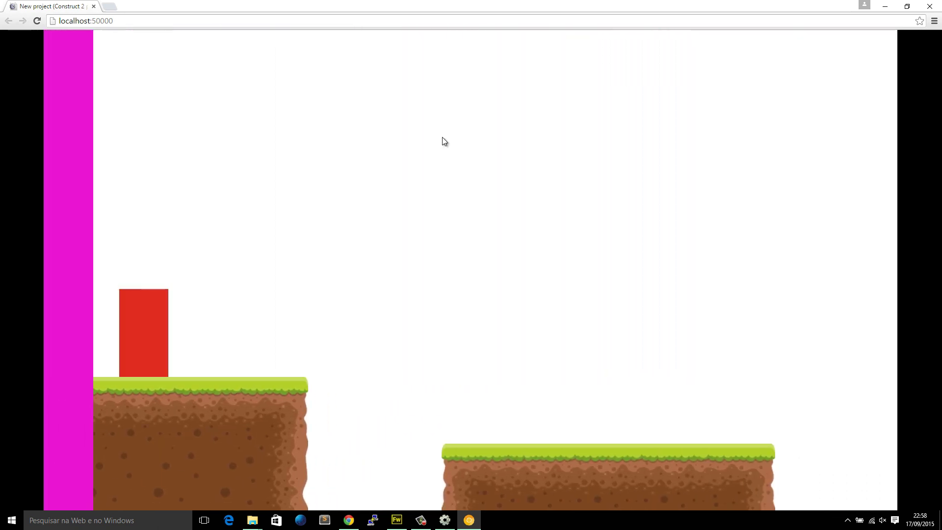
{"action": "key", "text": "Up"}
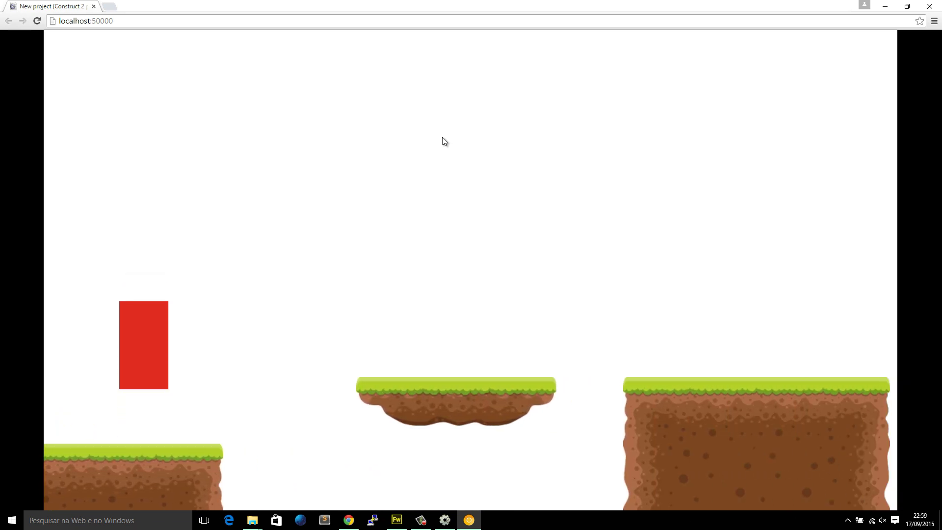
{"action": "key", "text": "Up"}
{"action": "key", "text": "Up"}
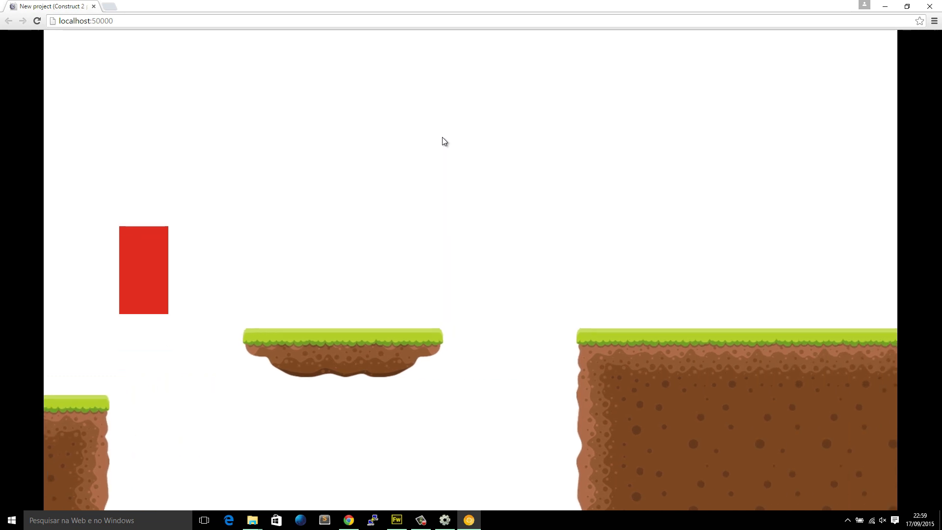
{"action": "key", "text": "Up"}
{"action": "key", "text": "Up"}
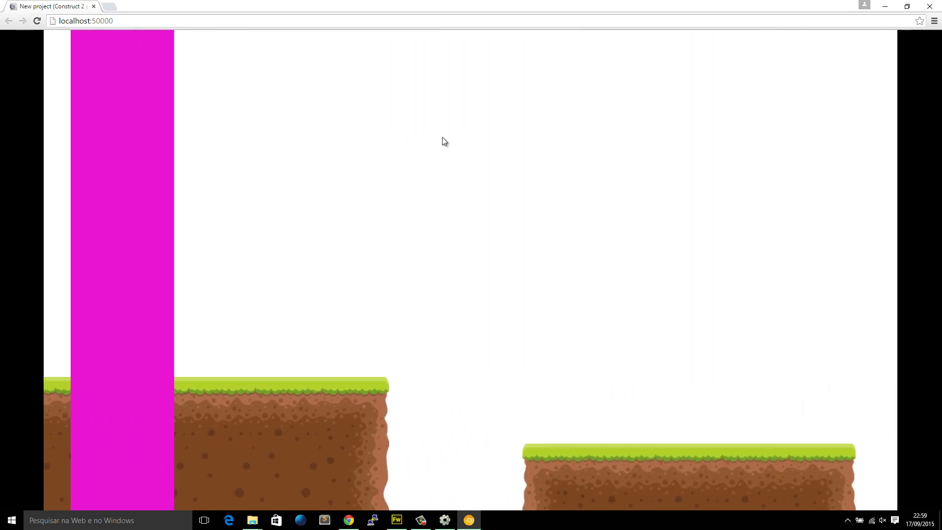
{"action": "key", "text": "Up"}
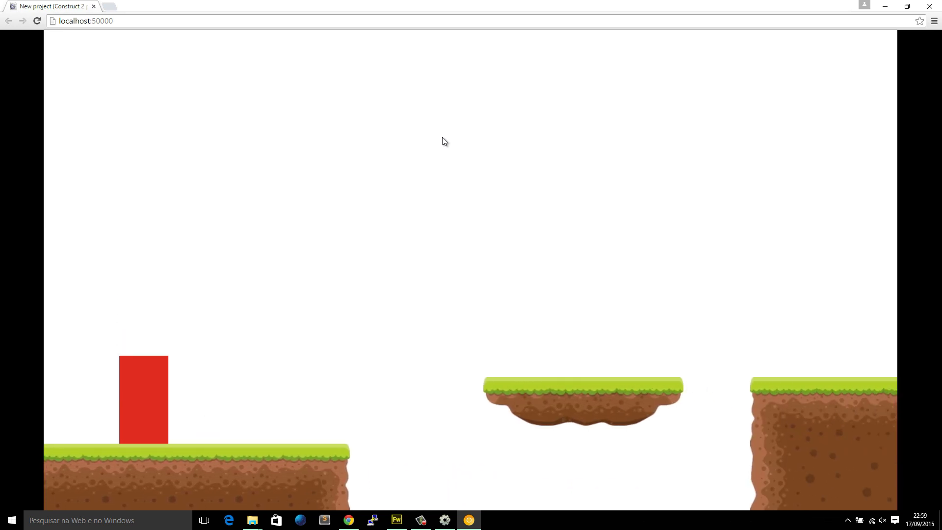
{"action": "key", "text": "Up"}
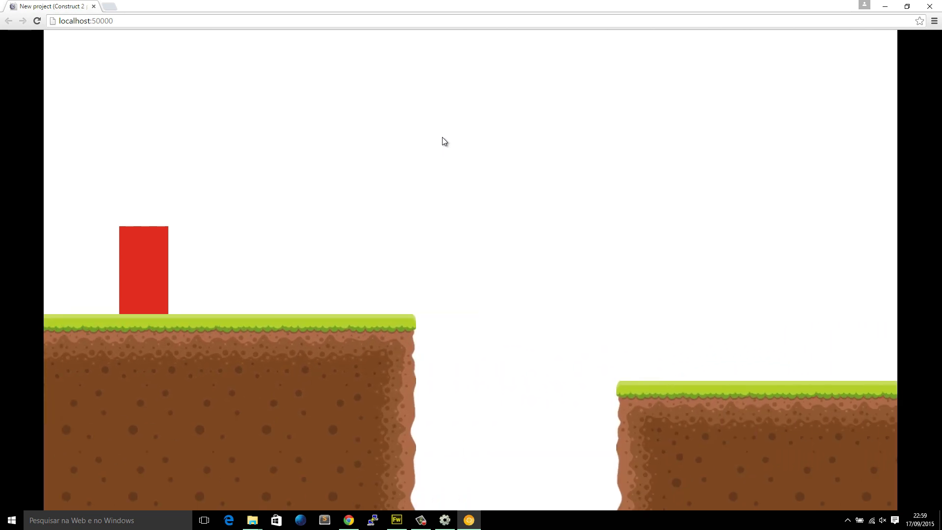
{"action": "key", "text": "Up"}
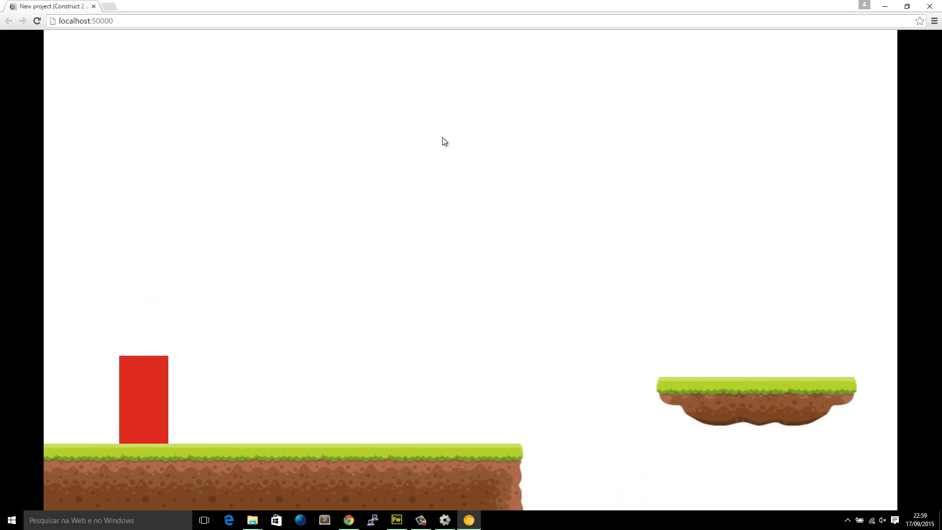
{"action": "key", "text": "Up"}
{"action": "key", "text": "Up"}
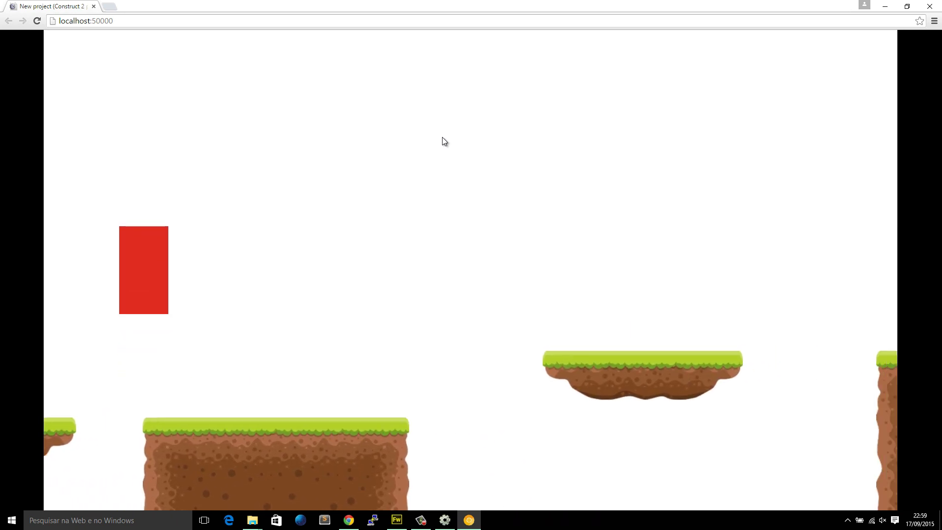
{"action": "key", "text": "Up"}
{"action": "key", "text": "Up"}
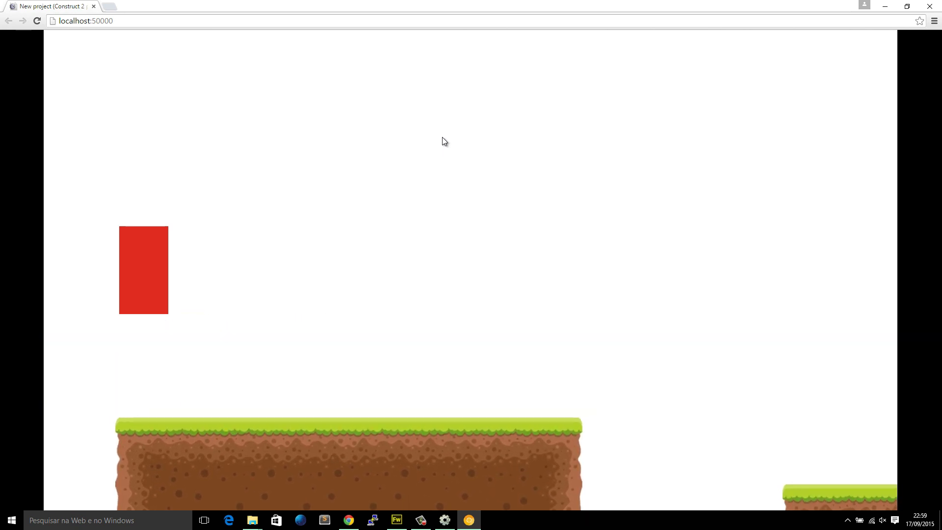
{"action": "key", "text": "Up"}
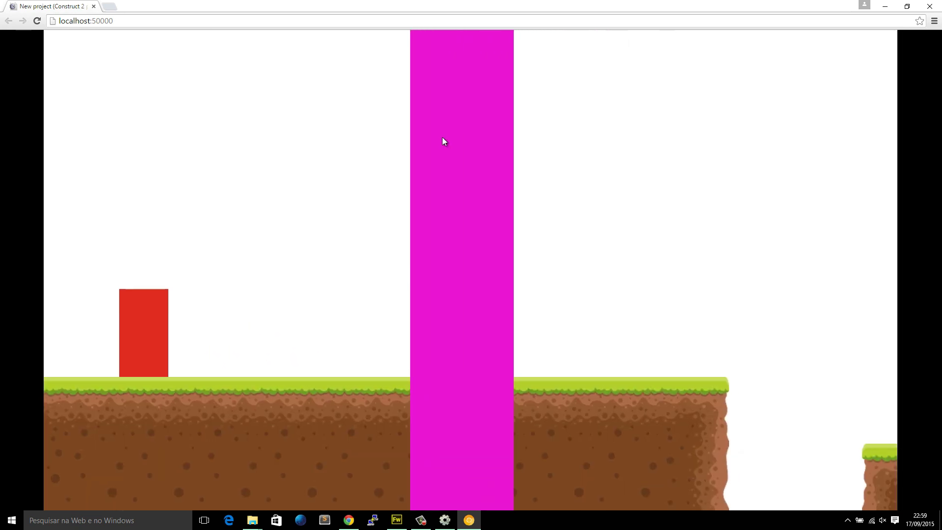
{"action": "key", "text": "Up"}
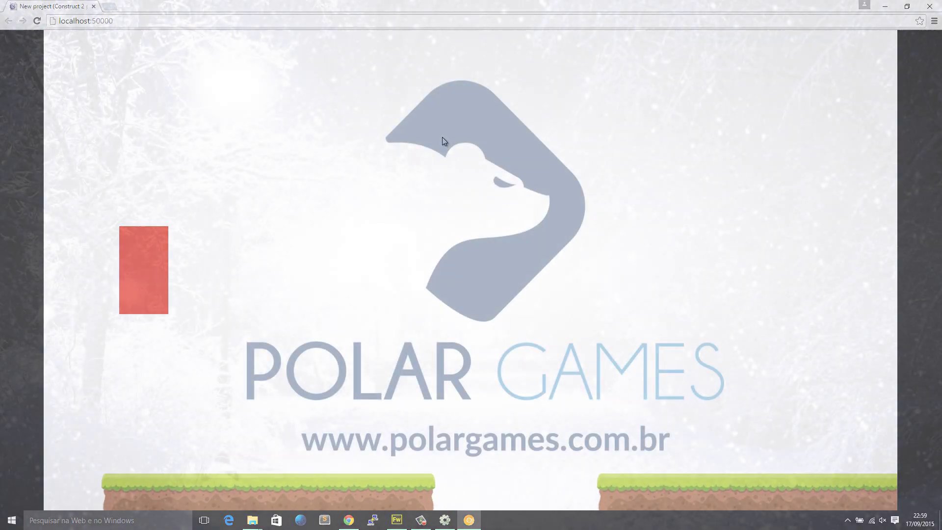